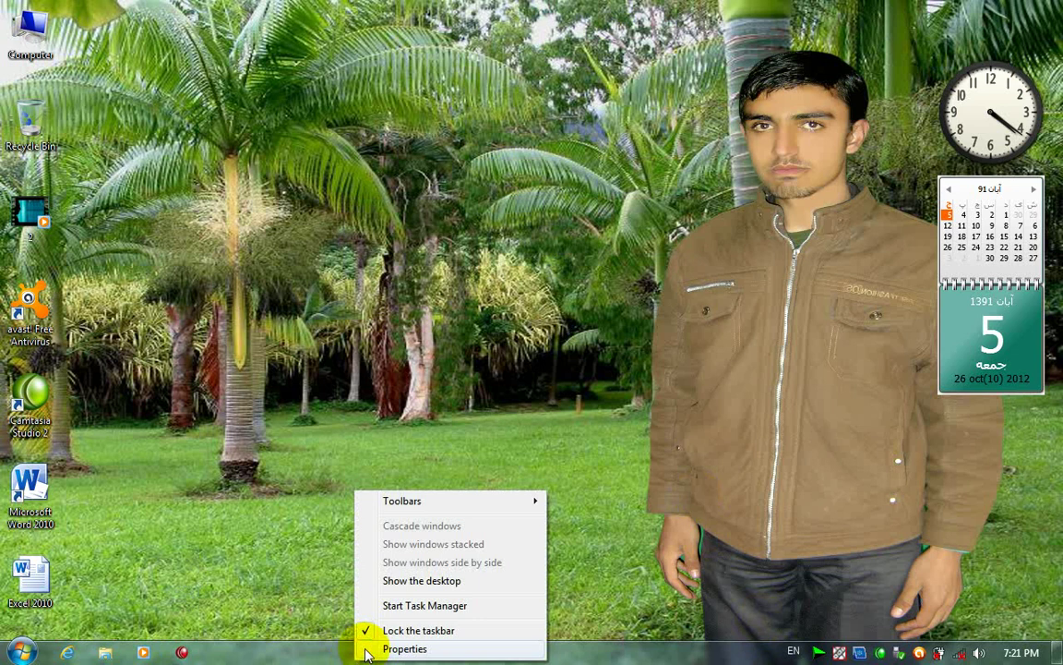
pyautogui.click(205, 600)
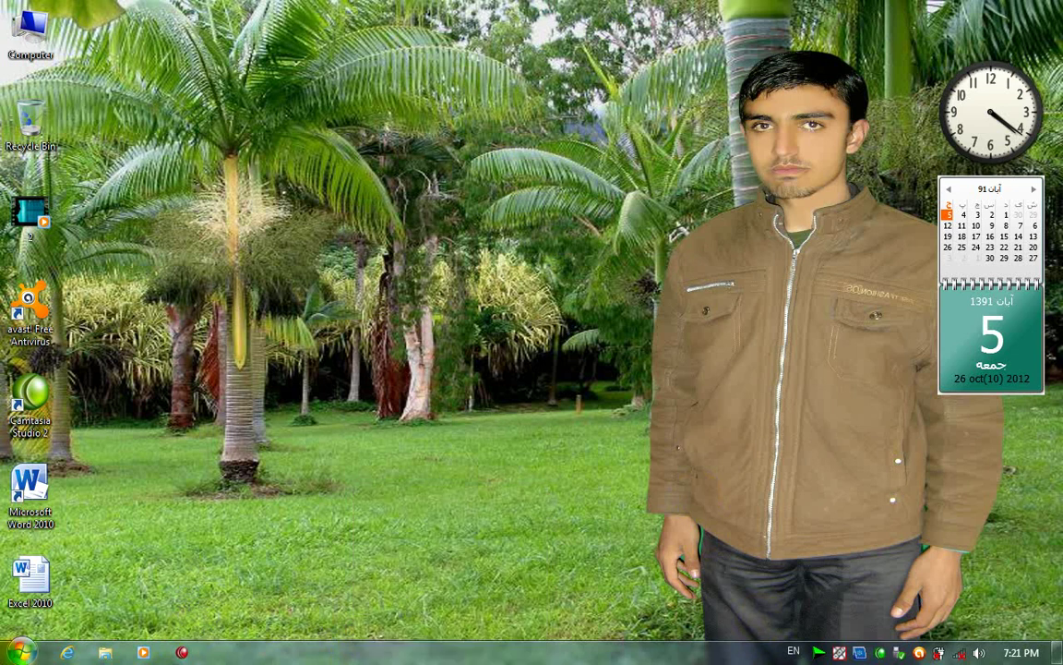
pyautogui.click(20, 651)
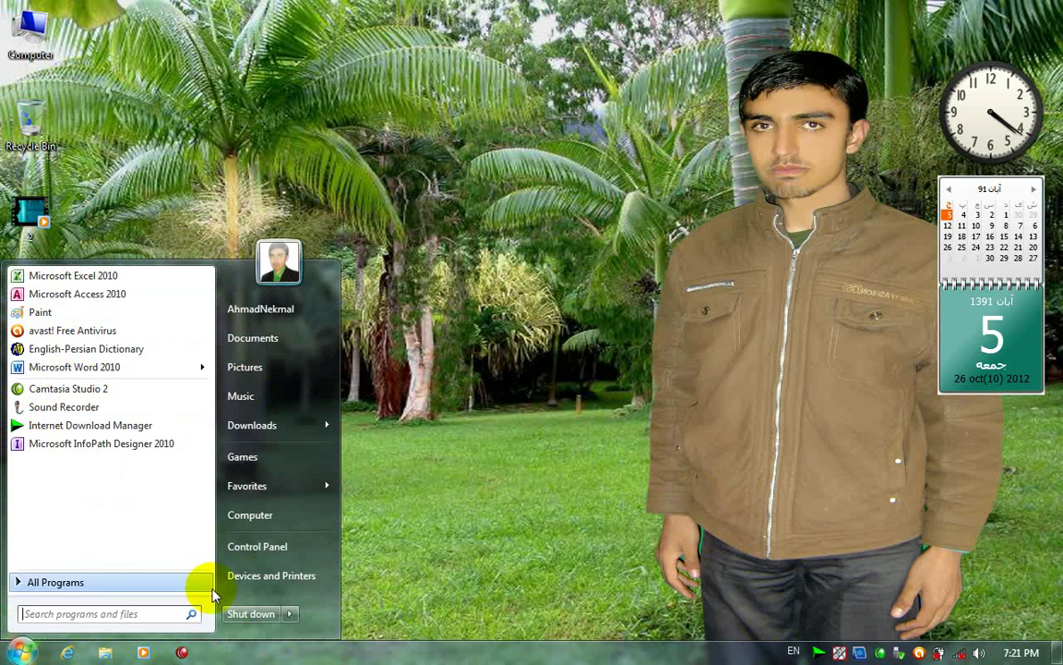
pyautogui.click(215, 654)
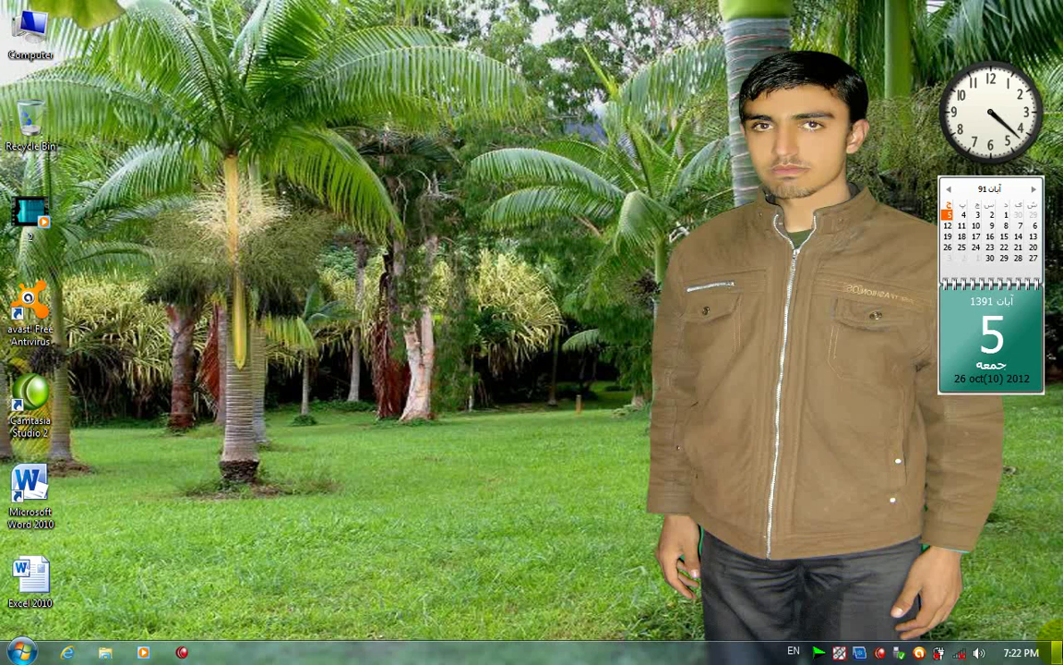
# Open the taskbar properties, review the Taskbar, Start Menu and Toolbars settings, and close the dialog without changing anything.
pyautogui.rightClick(724, 651)
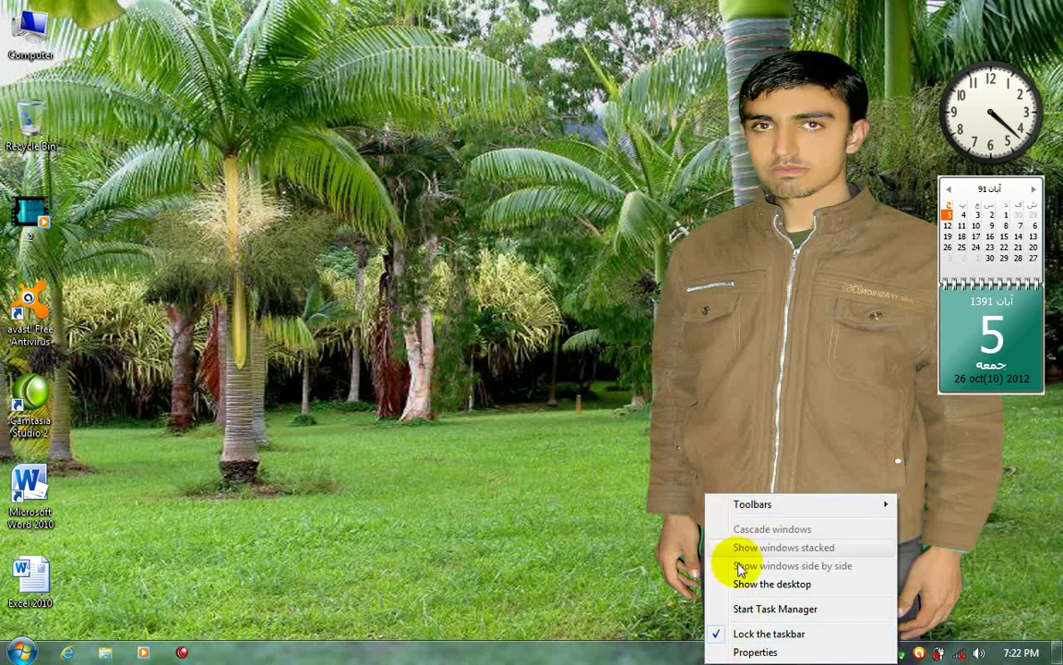
pyautogui.click(754, 652)
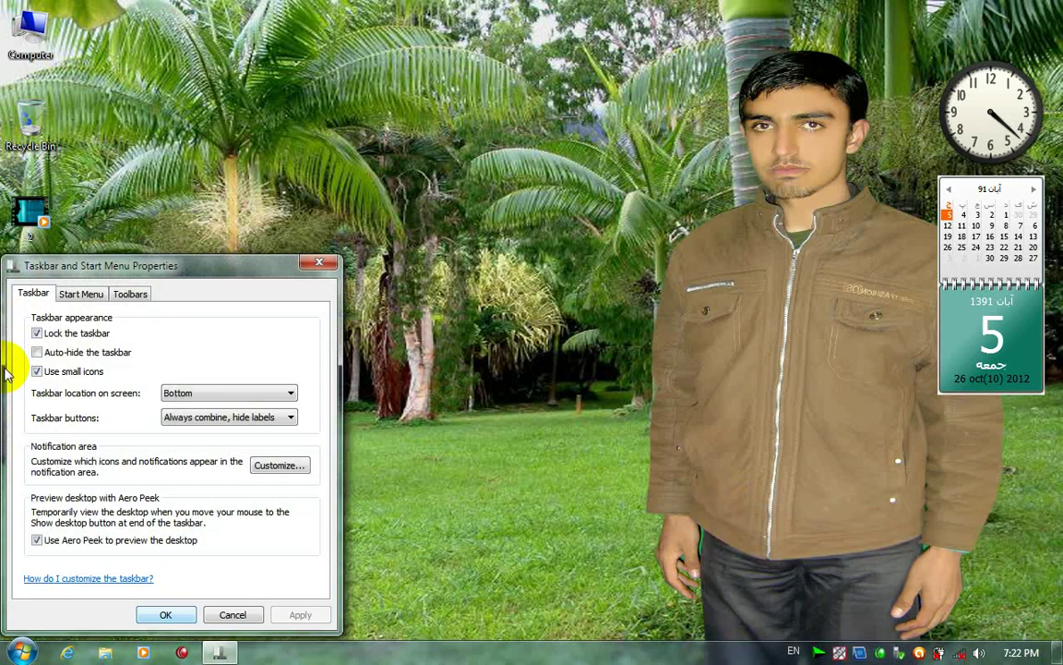
pyautogui.moveTo(92, 247); pyautogui.dragTo(186, 214)
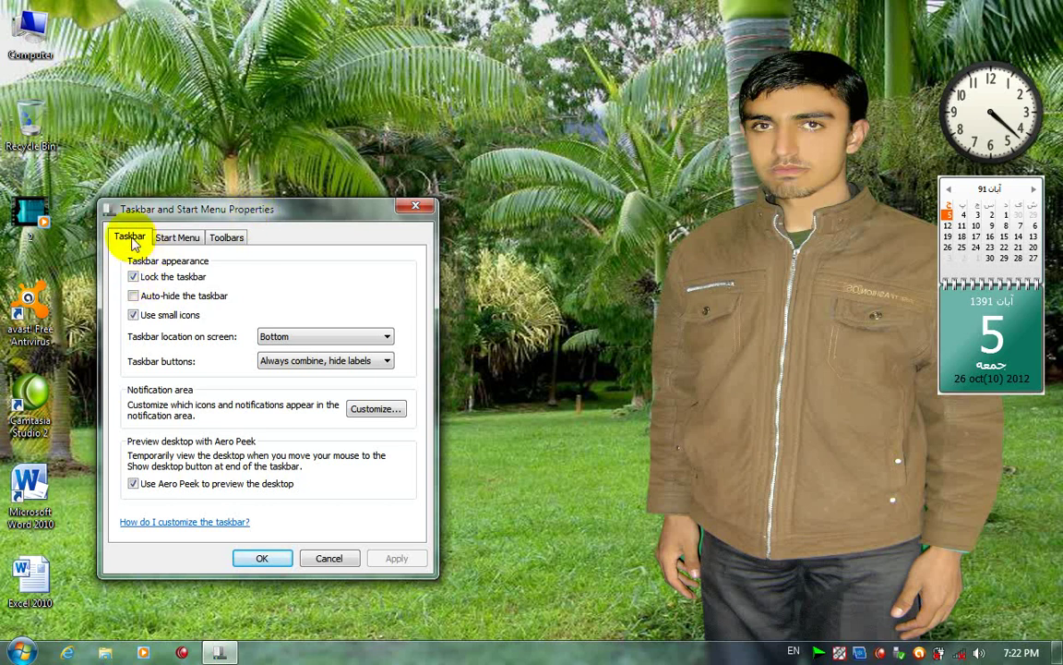
pyautogui.click(176, 238)
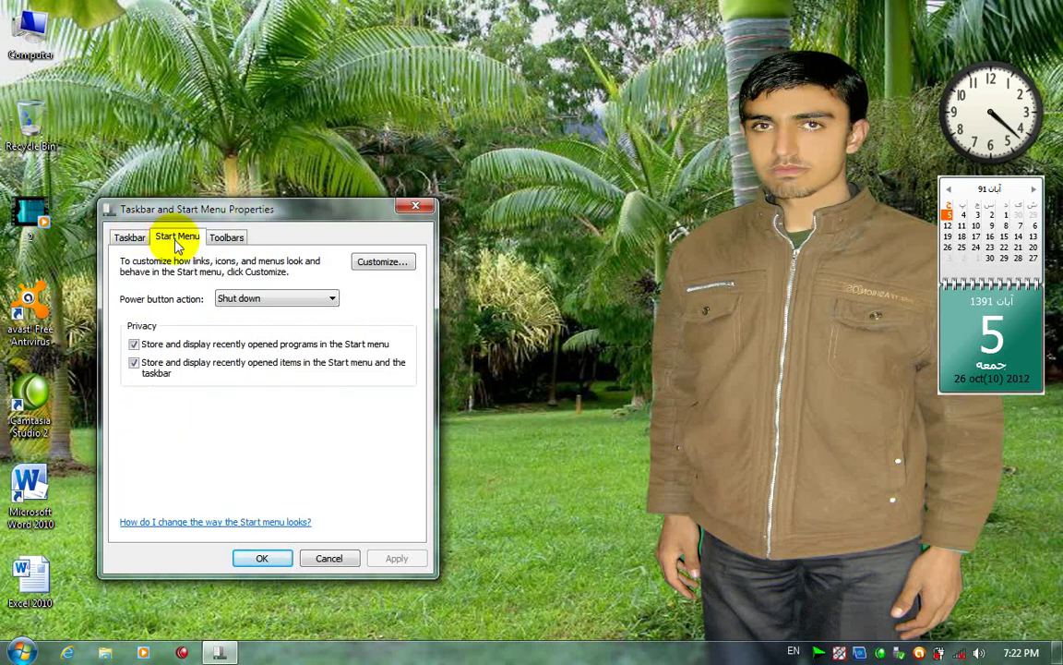
pyautogui.click(222, 238)
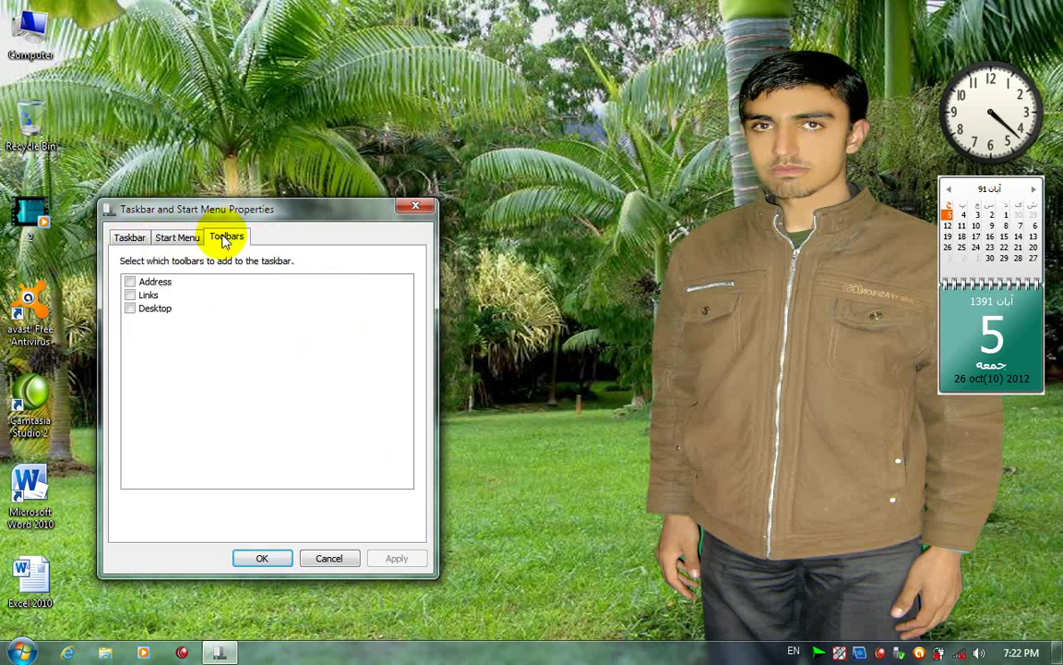
pyautogui.click(131, 238)
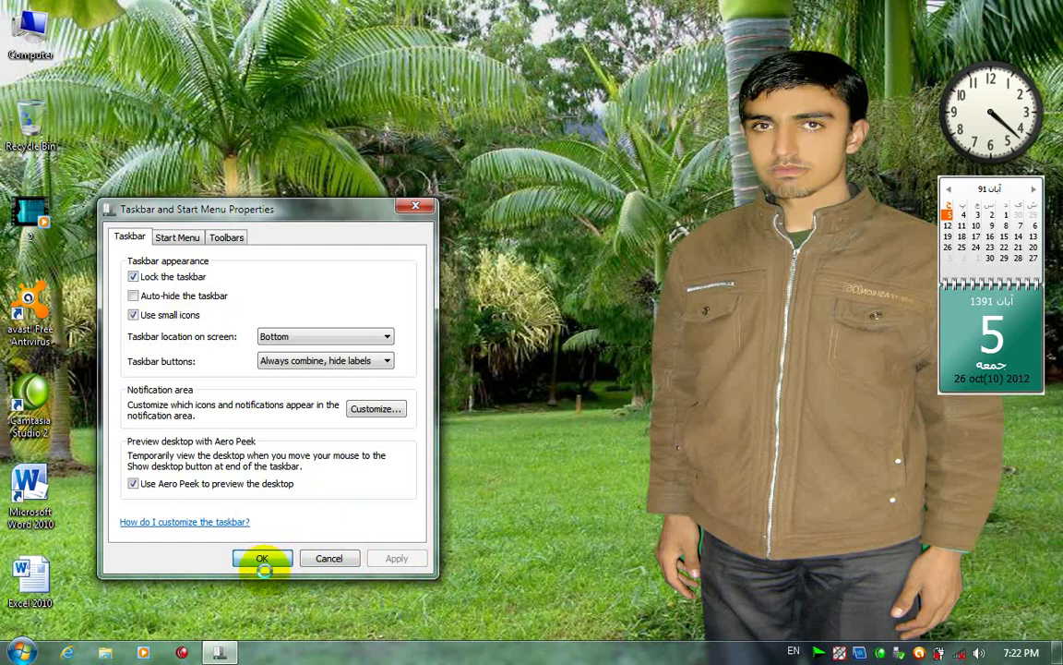
pyautogui.click(262, 561)
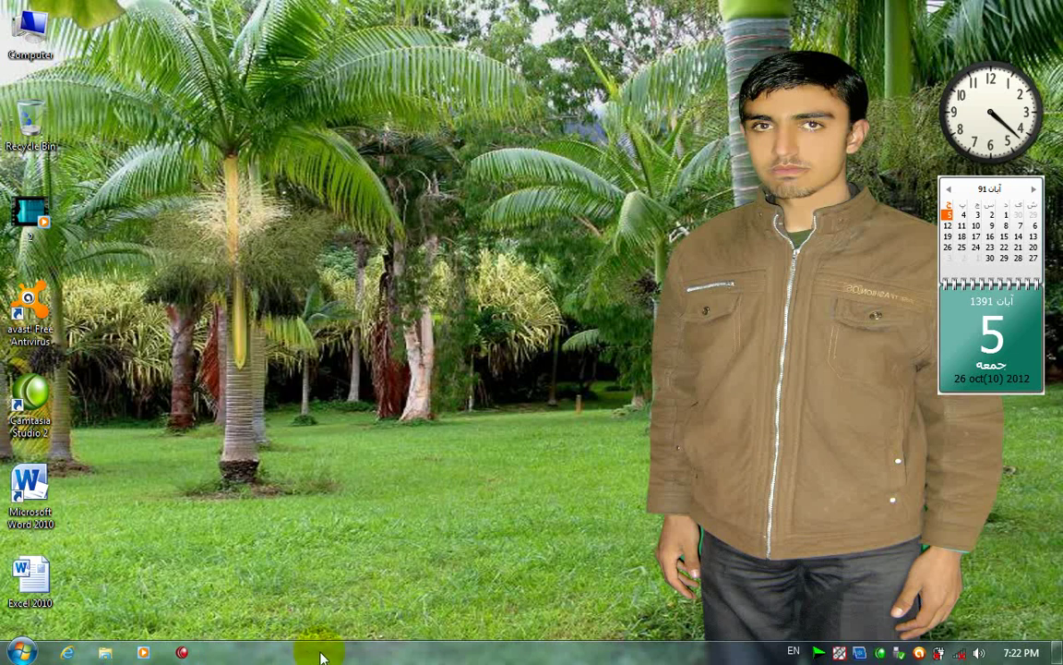
# Unlock the taskbar in its properties and apply the change.
pyautogui.rightClick(322, 657)
pyautogui.click(323, 636)
pyautogui.click(37, 332)
pyautogui.click(314, 614)
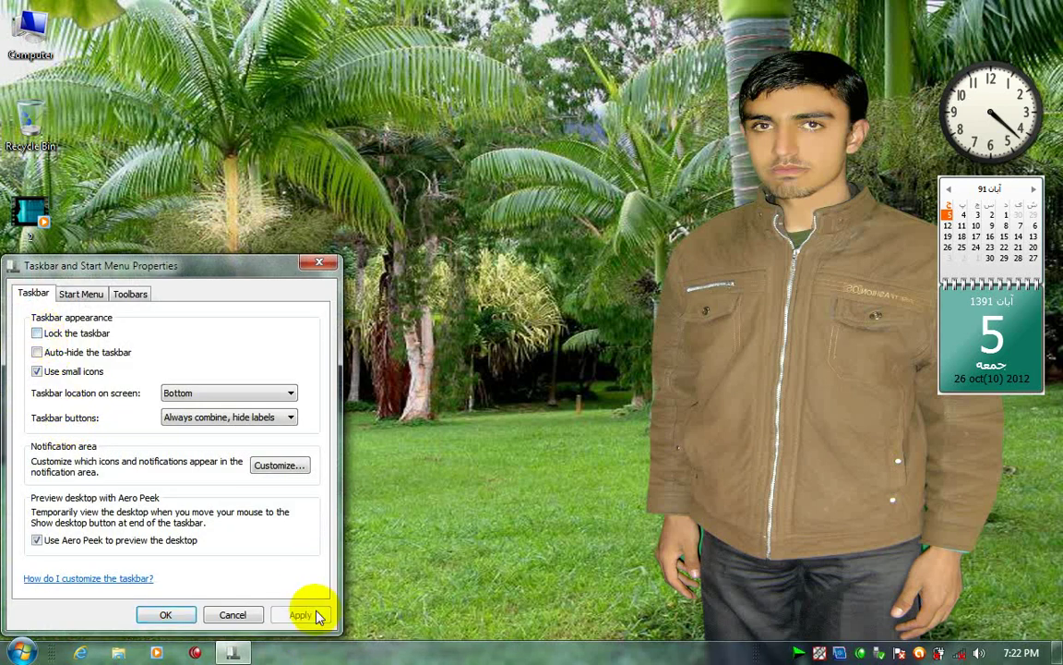
pyautogui.click(165, 614)
# Dock and enlarge the taskbar along the screen's top and left edges, and return it to a single row at the bottom.
pyautogui.moveTo(535, 510); pyautogui.dragTo(635, 200)
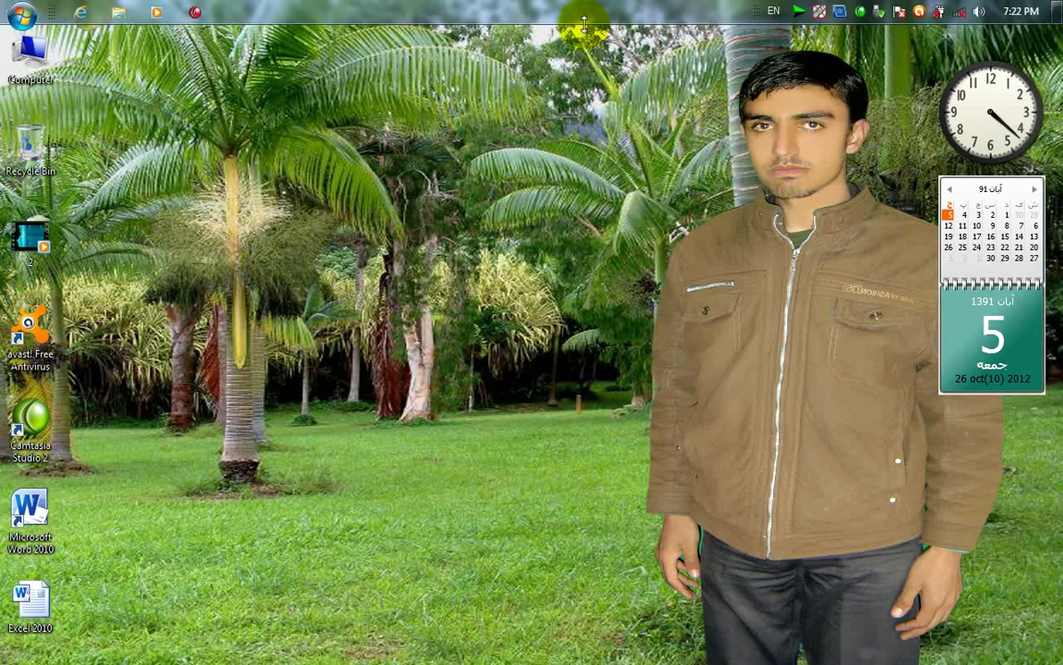
pyautogui.moveTo(584, 20); pyautogui.dragTo(615, 361)
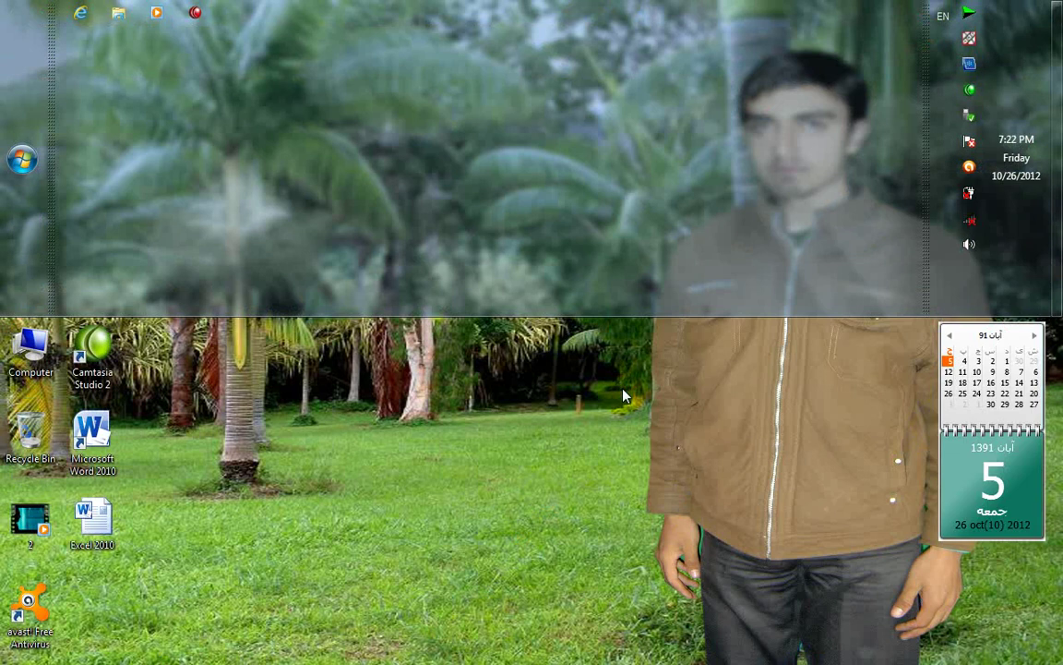
pyautogui.moveTo(605, 314); pyautogui.dragTo(818, 342)
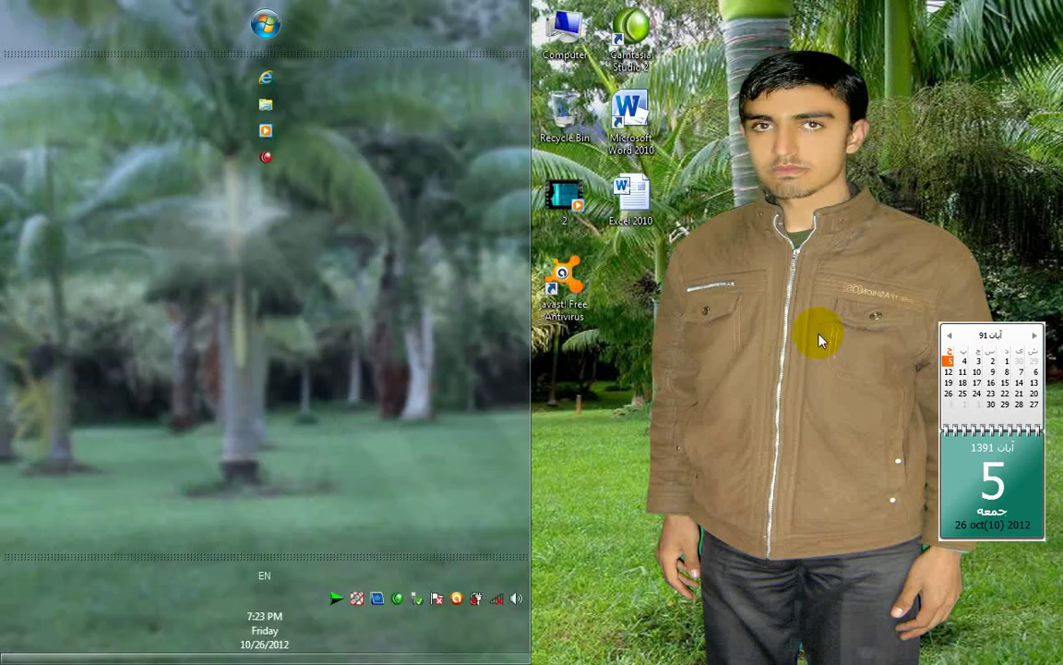
pyautogui.moveTo(531, 298); pyautogui.dragTo(267, 637)
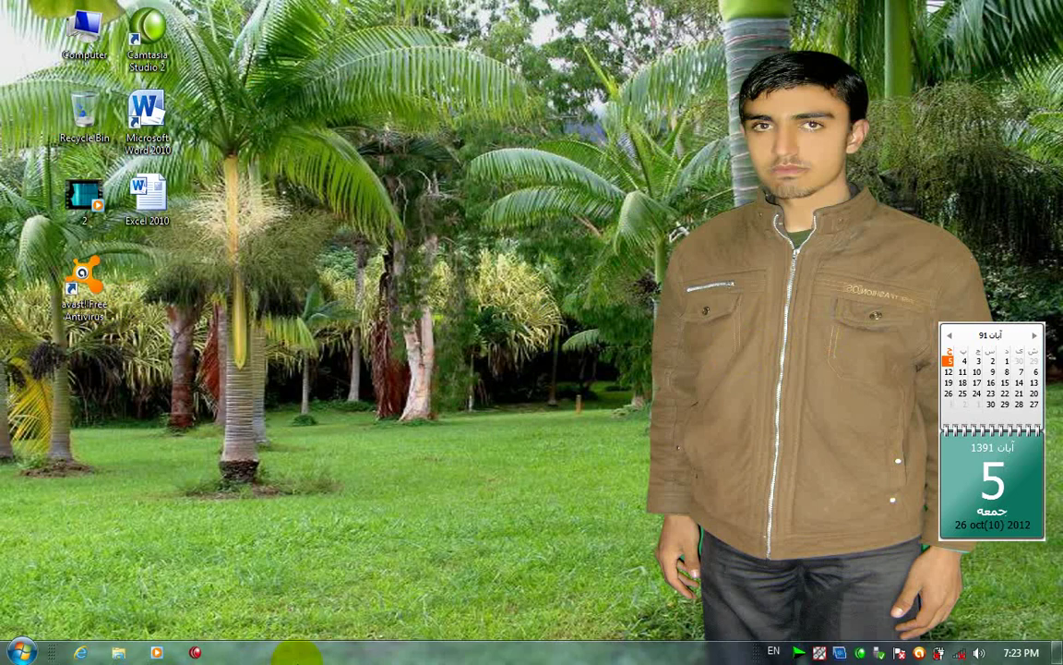
# Lock the taskbar in its properties and apply the change.
pyautogui.rightClick(350, 645)
pyautogui.click(377, 642)
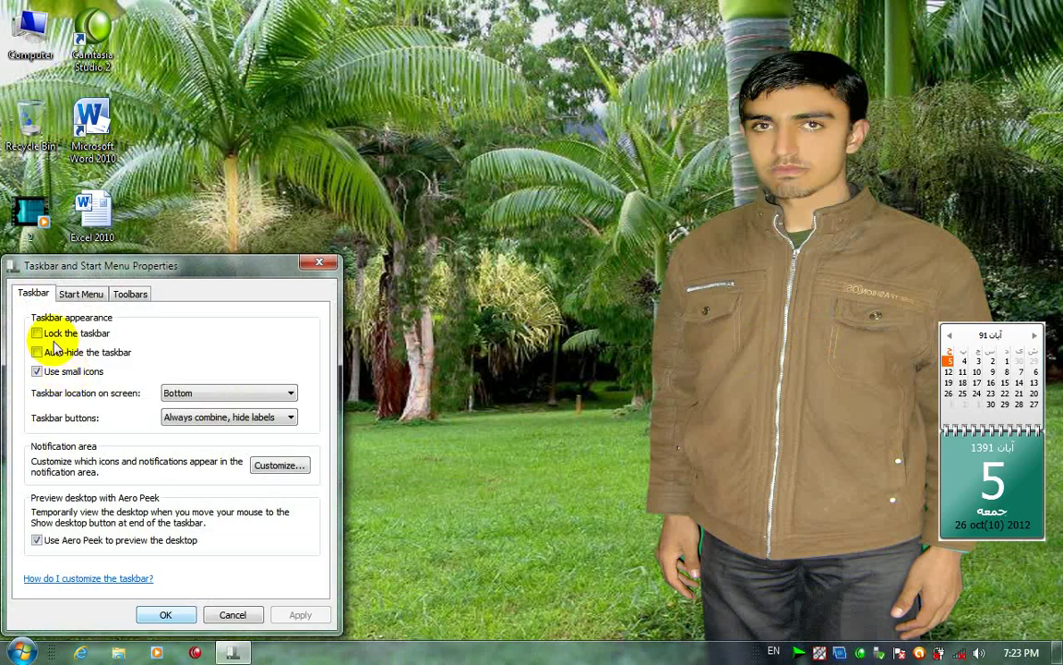
pyautogui.click(37, 333)
pyautogui.click(294, 613)
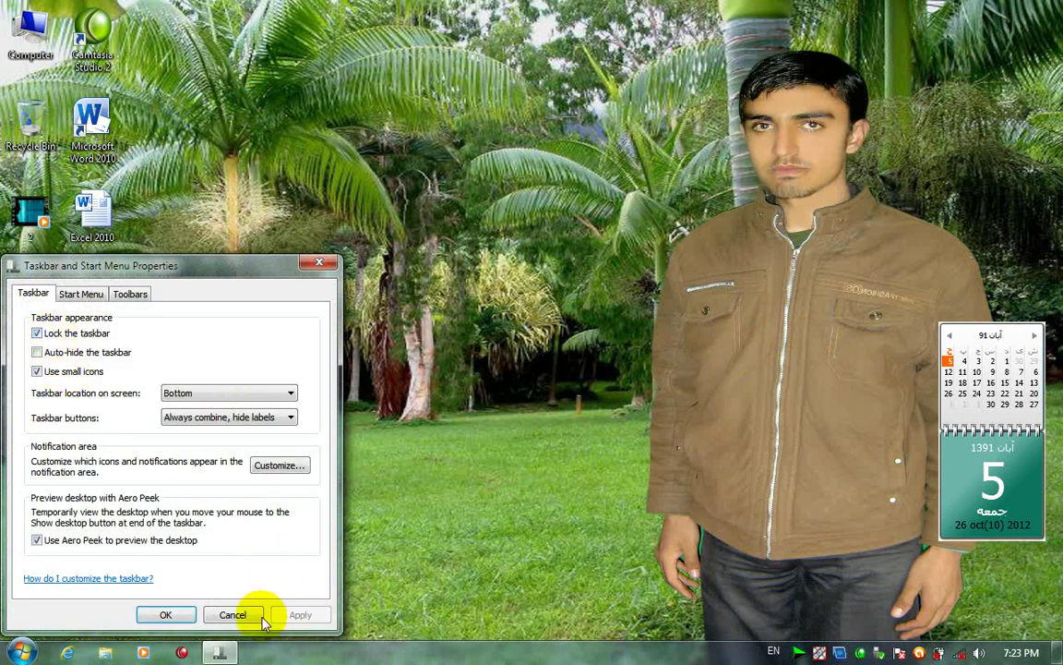
pyautogui.click(165, 615)
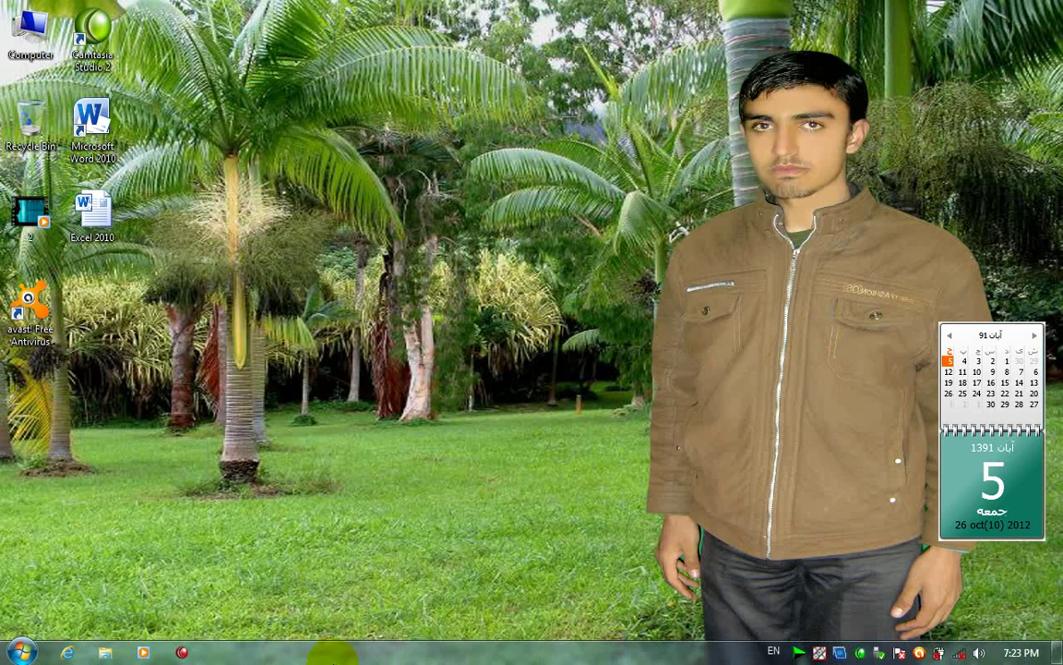
# Open the taskbar properties to examine the auto-hide option, and close the dialog.
pyautogui.rightClick(403, 651)
pyautogui.click(416, 635)
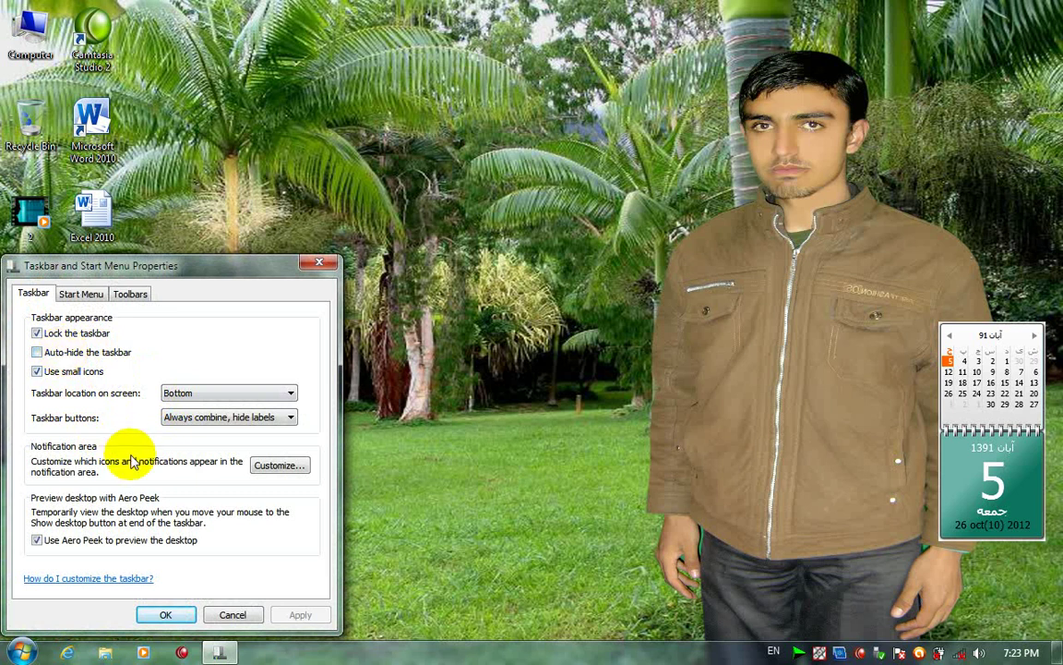
pyautogui.click(165, 614)
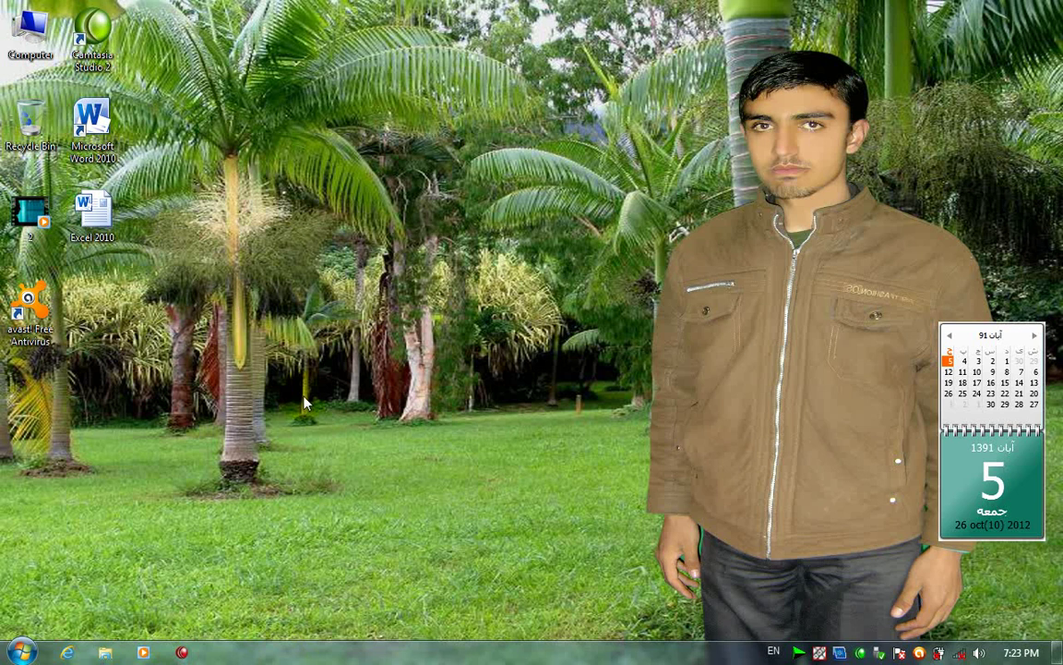
# Turn on auto-hide for the taskbar in its properties and apply the change.
pyautogui.rightClick(350, 651)
pyautogui.click(364, 640)
pyautogui.click(37, 371)
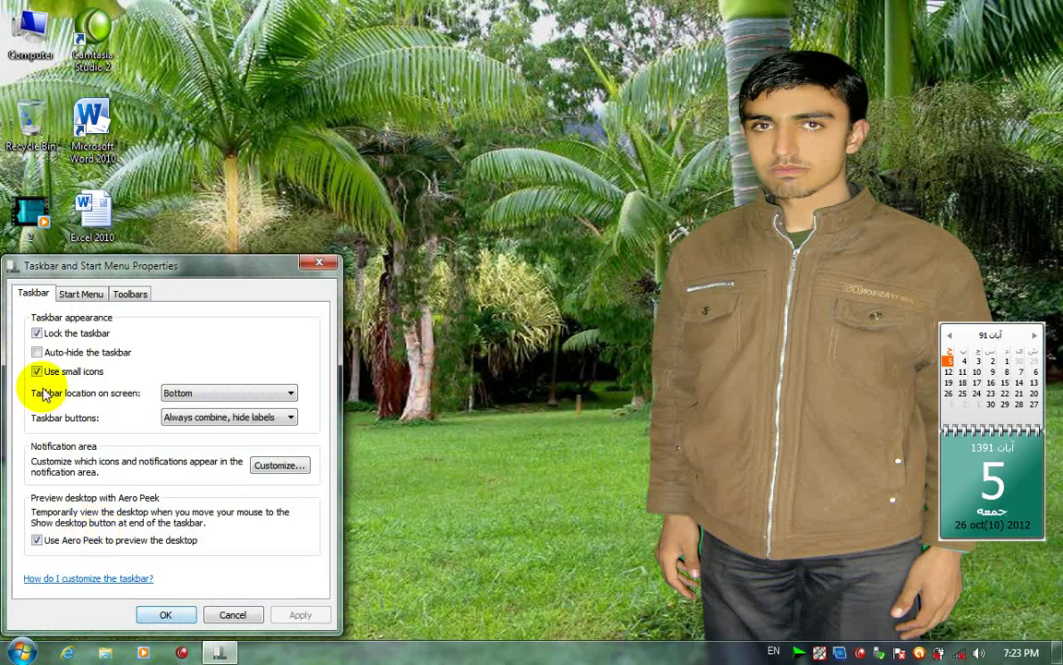
pyautogui.click(37, 352)
pyautogui.click(303, 616)
pyautogui.click(167, 615)
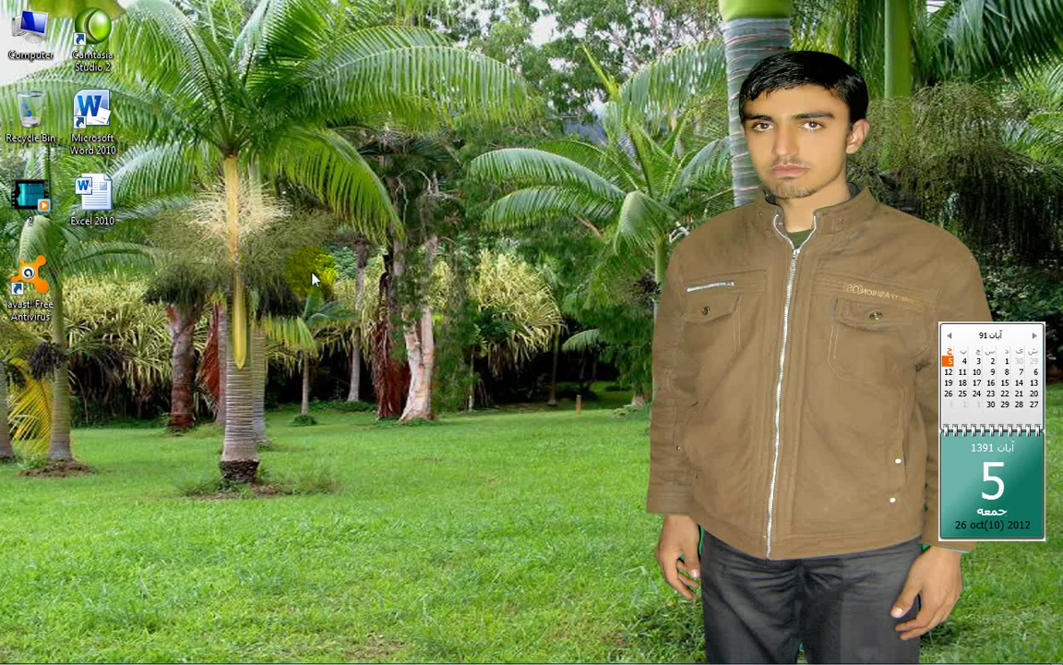
# Turn off auto-hide for the taskbar in its properties and apply the change.
pyautogui.rightClick(392, 651)
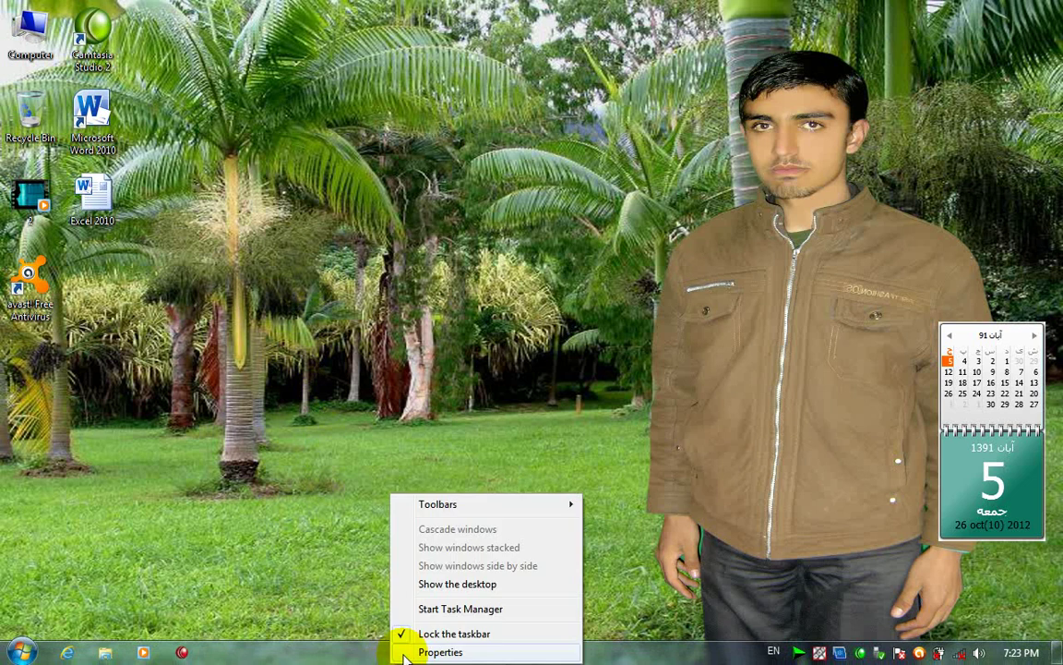
pyautogui.click(399, 636)
pyautogui.click(38, 377)
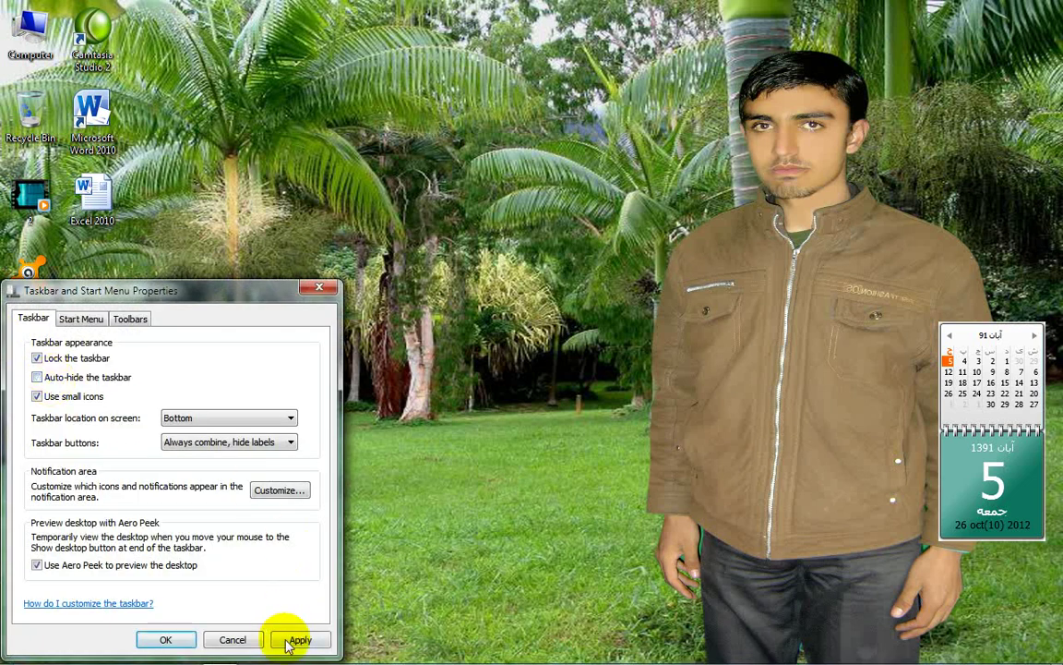
pyautogui.click(294, 639)
pyautogui.click(165, 639)
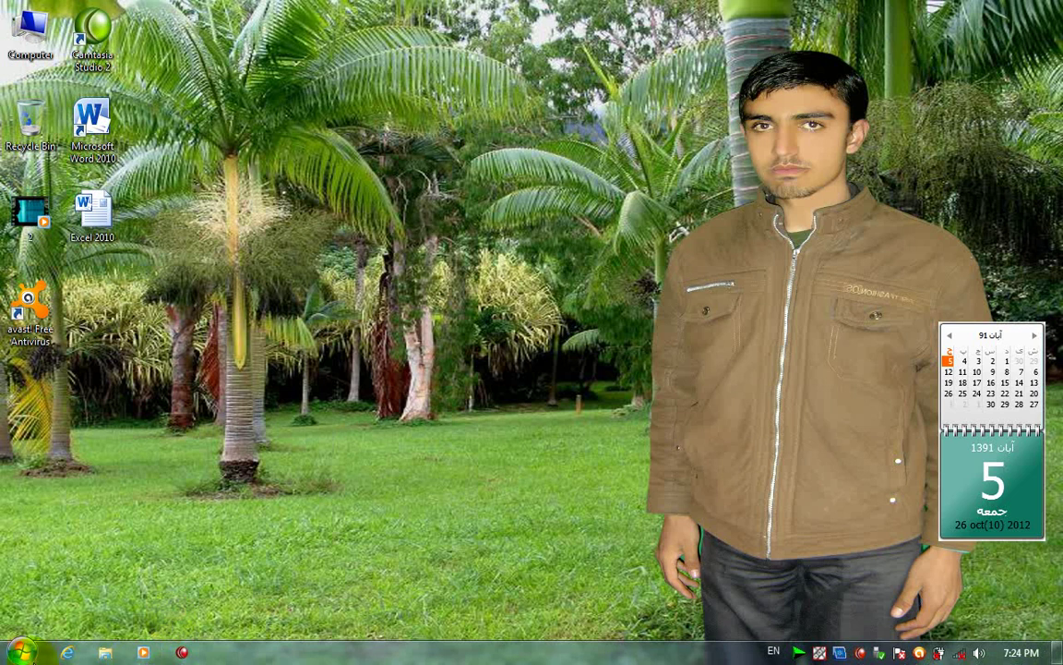
# Open the taskbar properties to examine the small icons option, and close the dialog.
pyautogui.rightClick(464, 646)
pyautogui.click(475, 633)
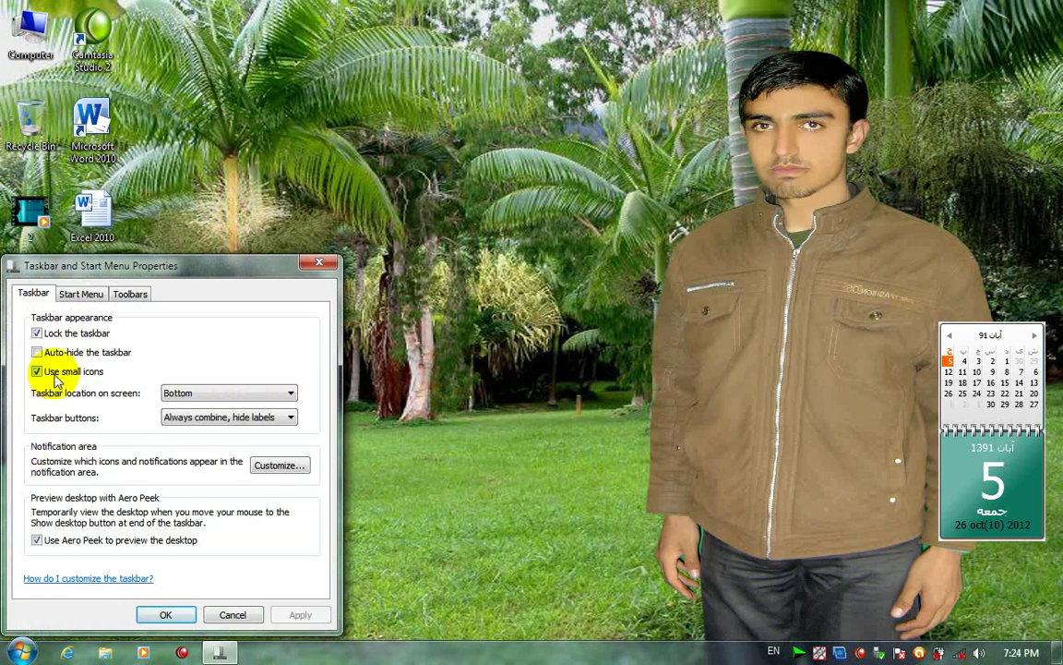
pyautogui.click(165, 614)
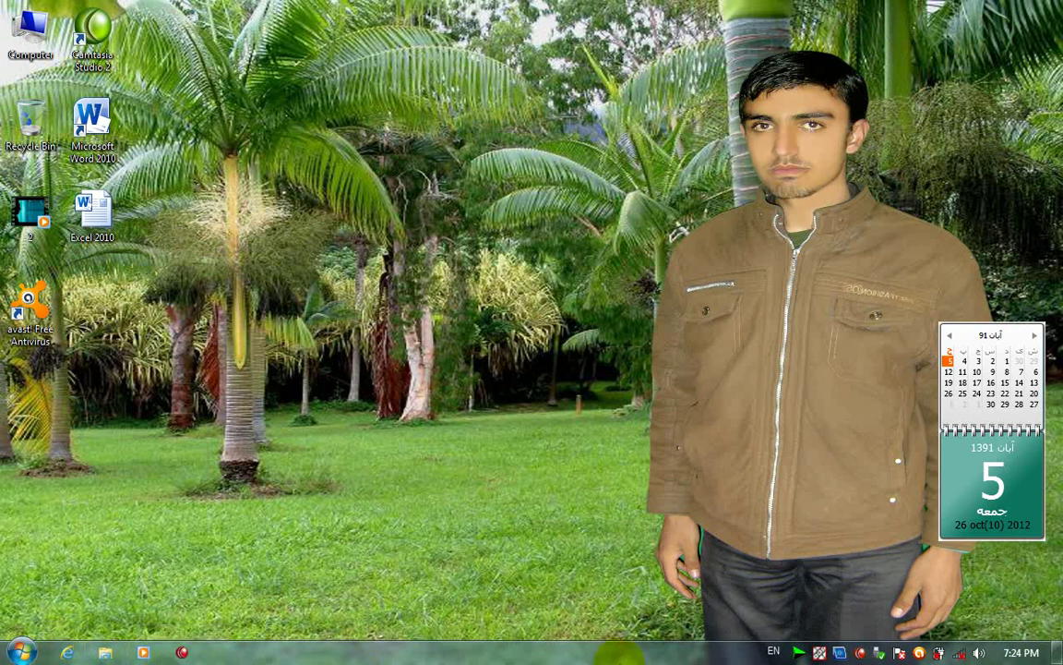
# Turn off small icons for the taskbar in its properties and apply the change.
pyautogui.rightClick(503, 652)
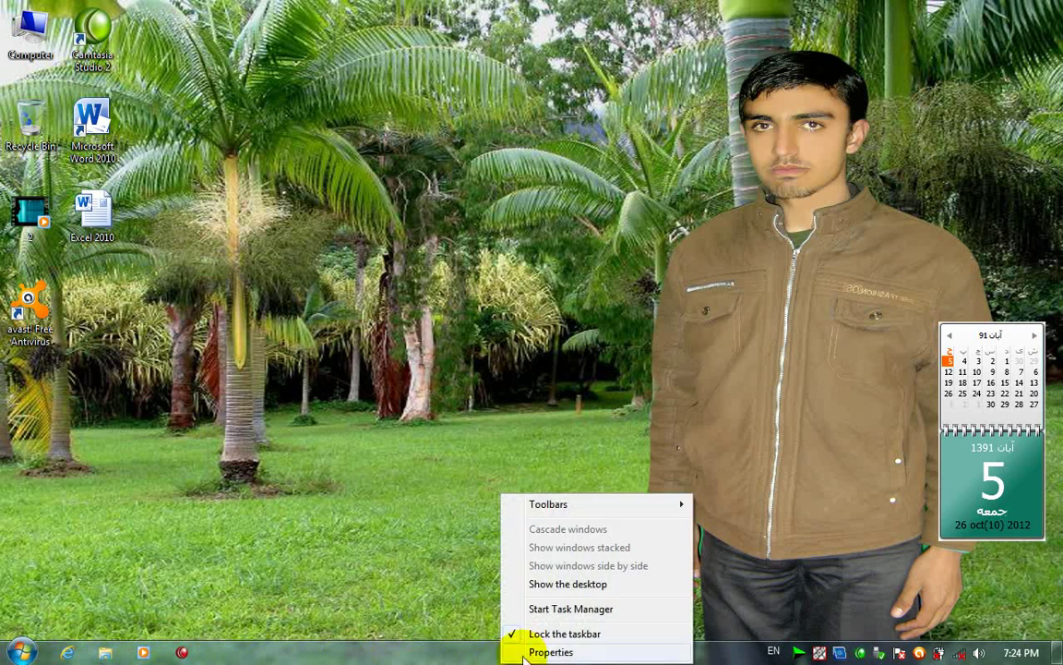
pyautogui.click(521, 647)
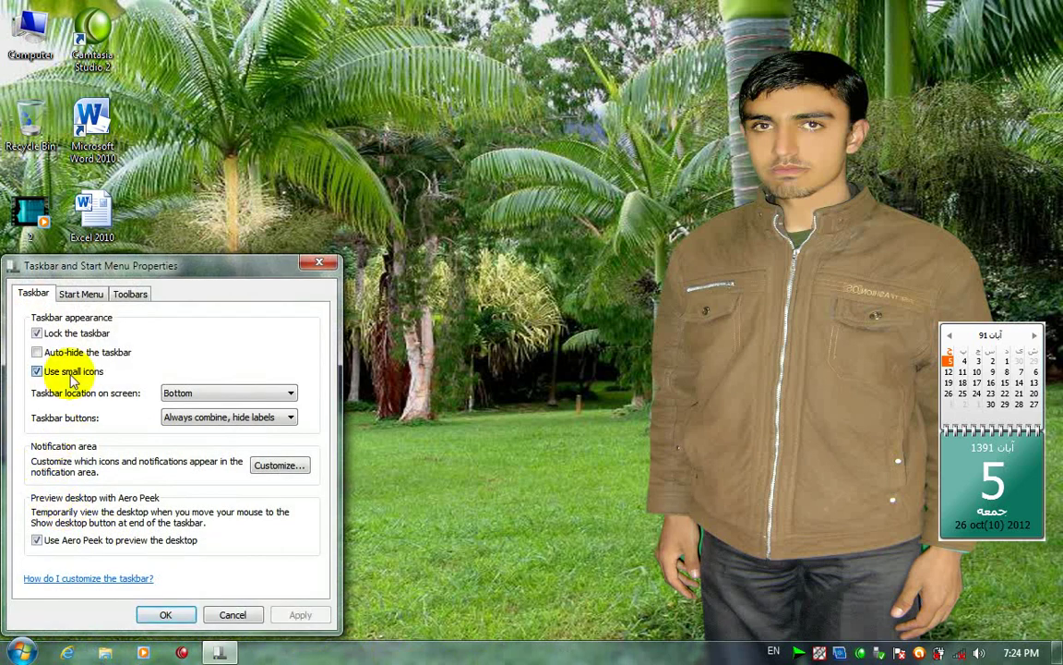
pyautogui.click(72, 372)
pyautogui.click(300, 614)
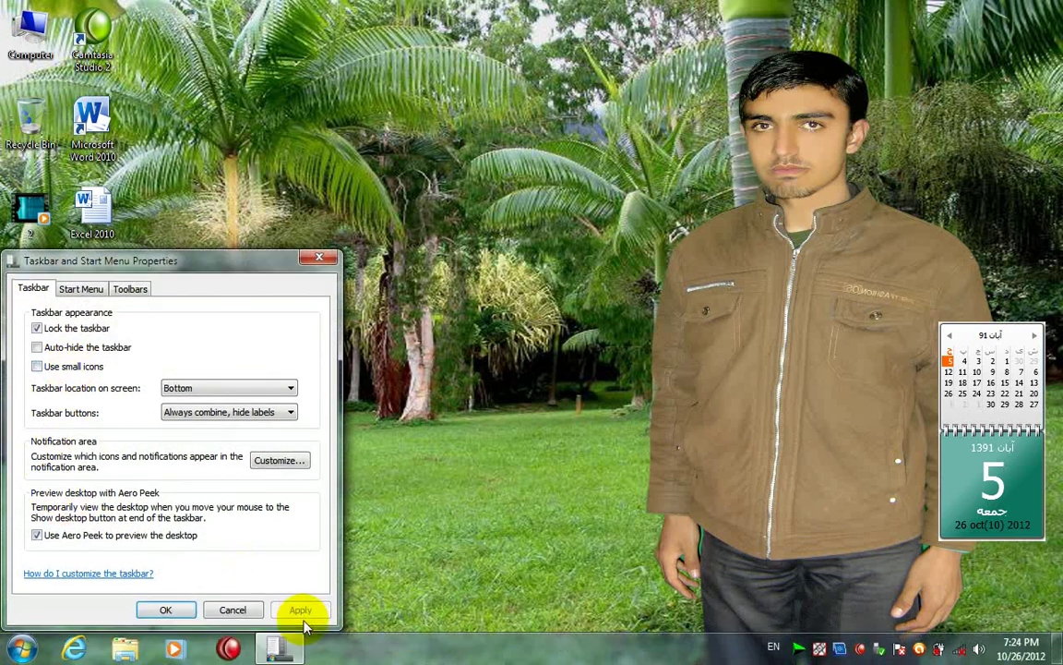
pyautogui.click(165, 609)
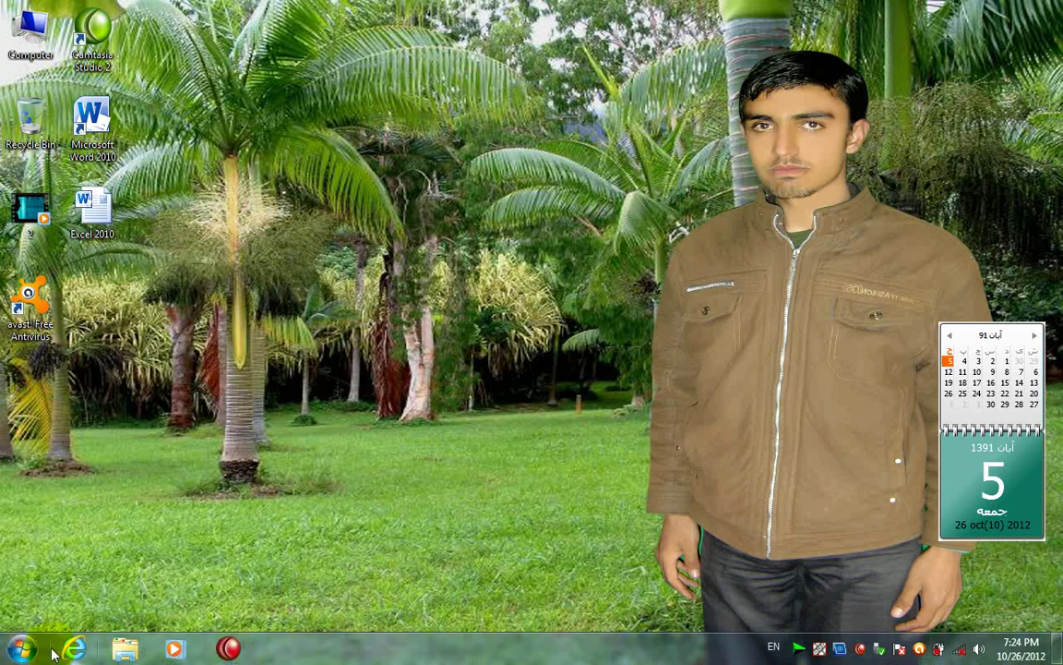
# Turn small icons back on for the taskbar in its properties and apply the change.
pyautogui.rightClick(413, 653)
pyautogui.click(425, 640)
pyautogui.click(58, 364)
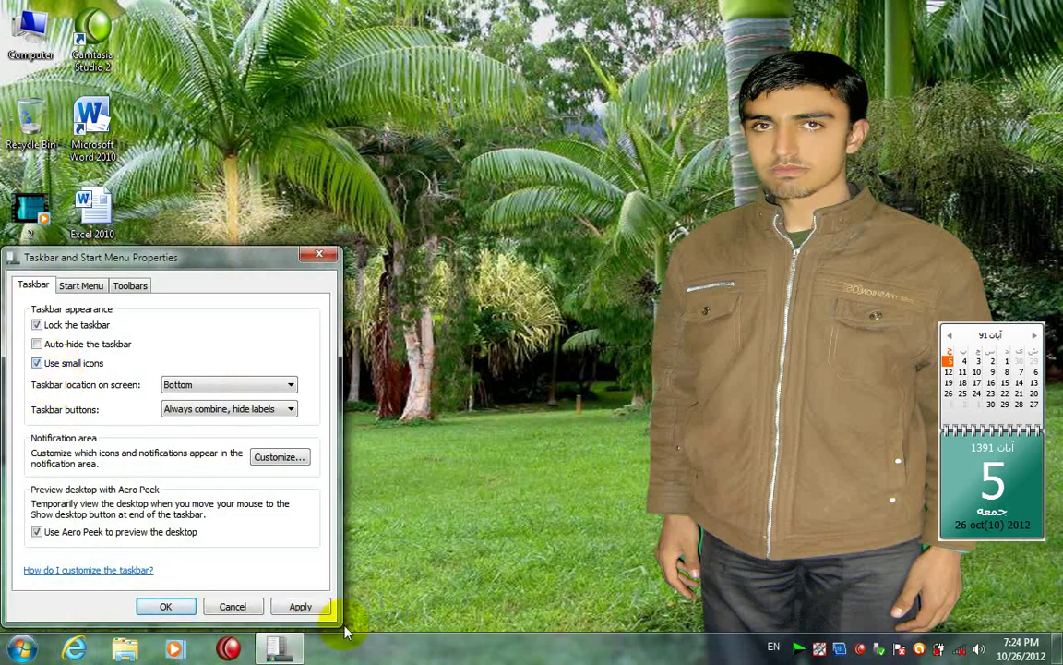
pyautogui.click(288, 608)
pyautogui.click(180, 606)
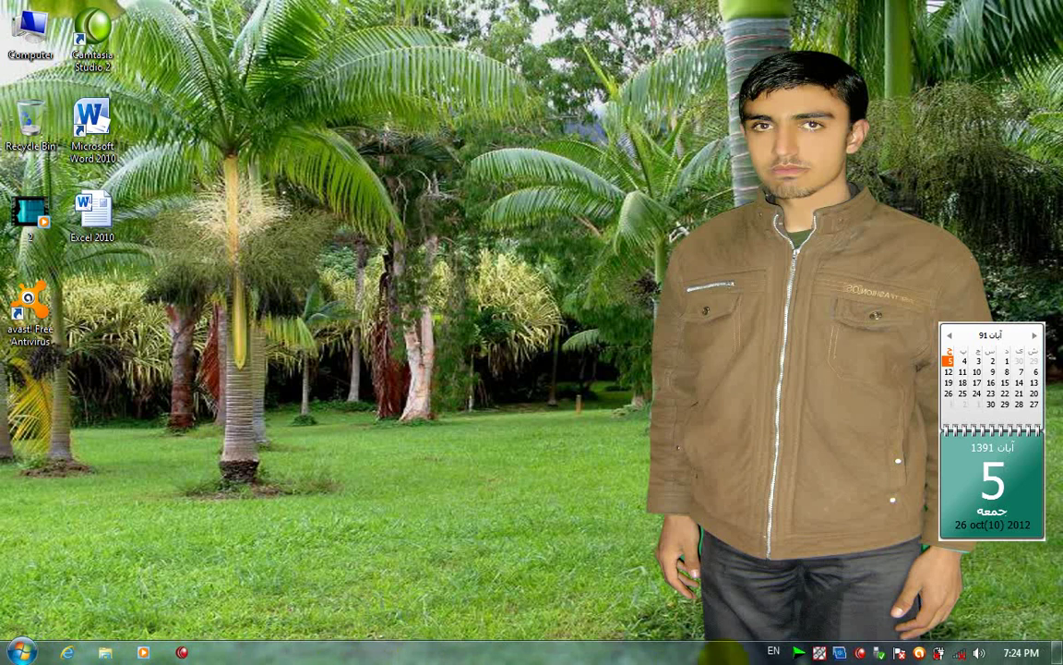
# Set the taskbar location on screen to Left in the taskbar properties, apply the change and close the dialog.
pyautogui.rightClick(683, 651)
pyautogui.click(694, 638)
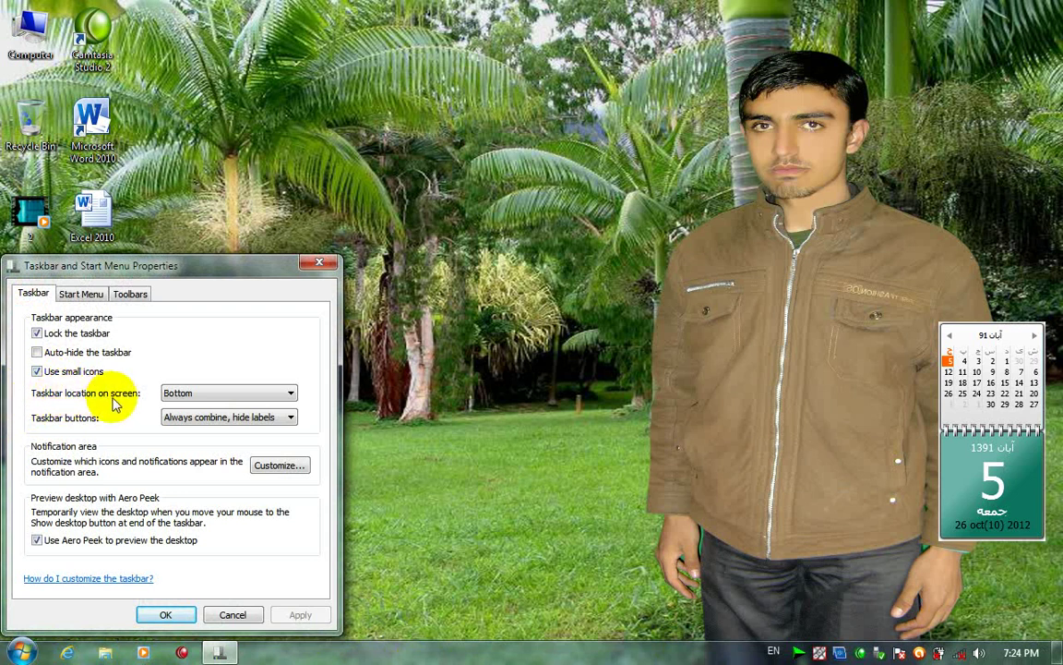
pyautogui.moveTo(138, 265); pyautogui.dragTo(260, 176)
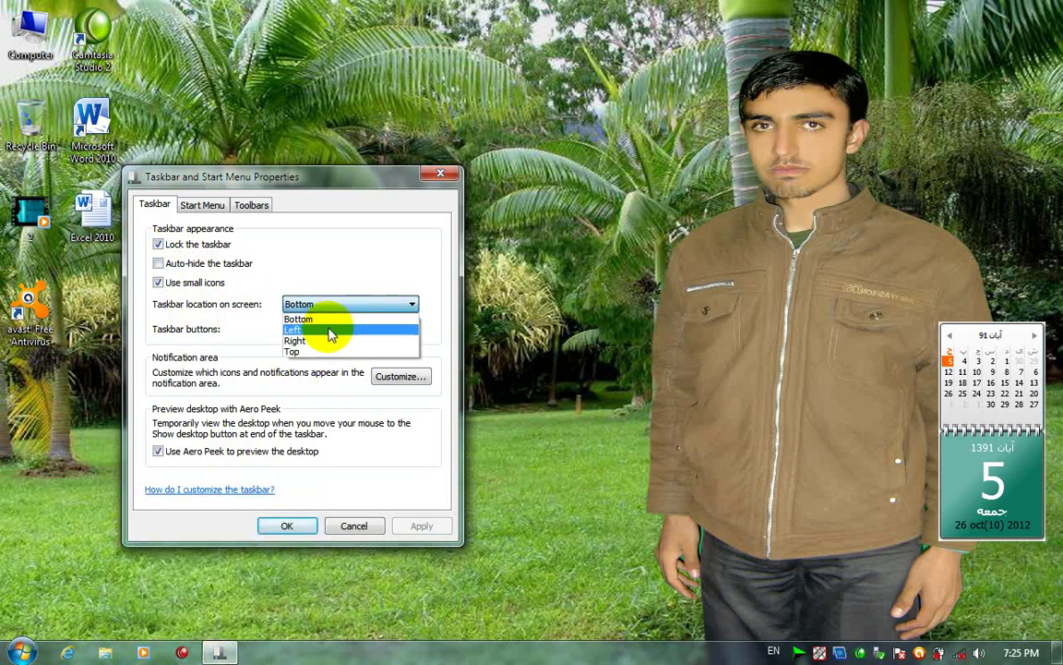
pyautogui.click(331, 336)
pyautogui.click(419, 525)
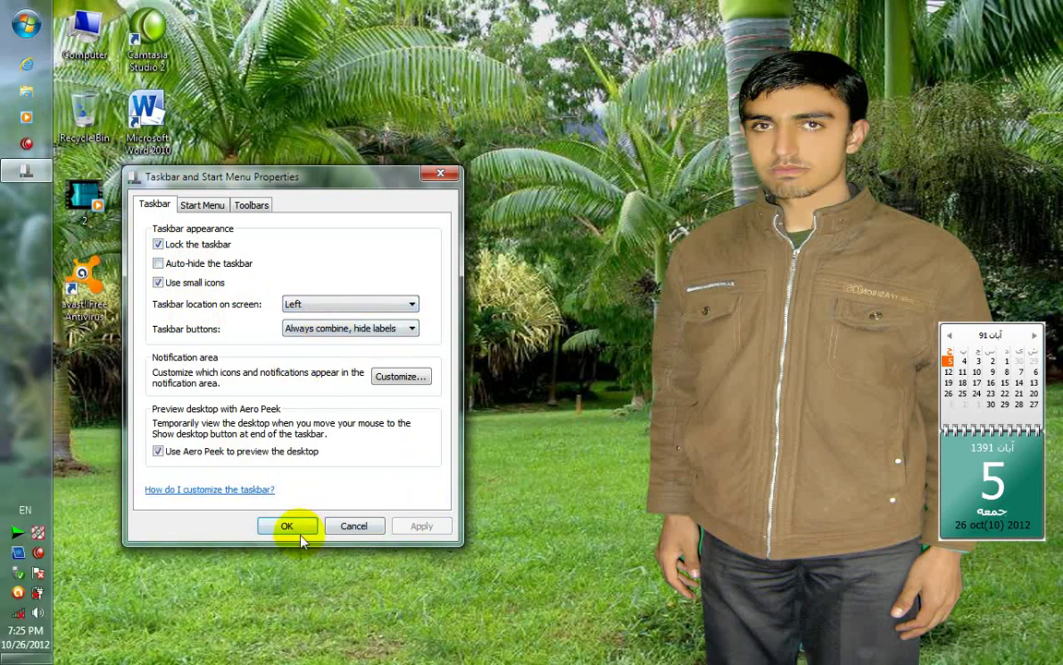
pyautogui.click(292, 523)
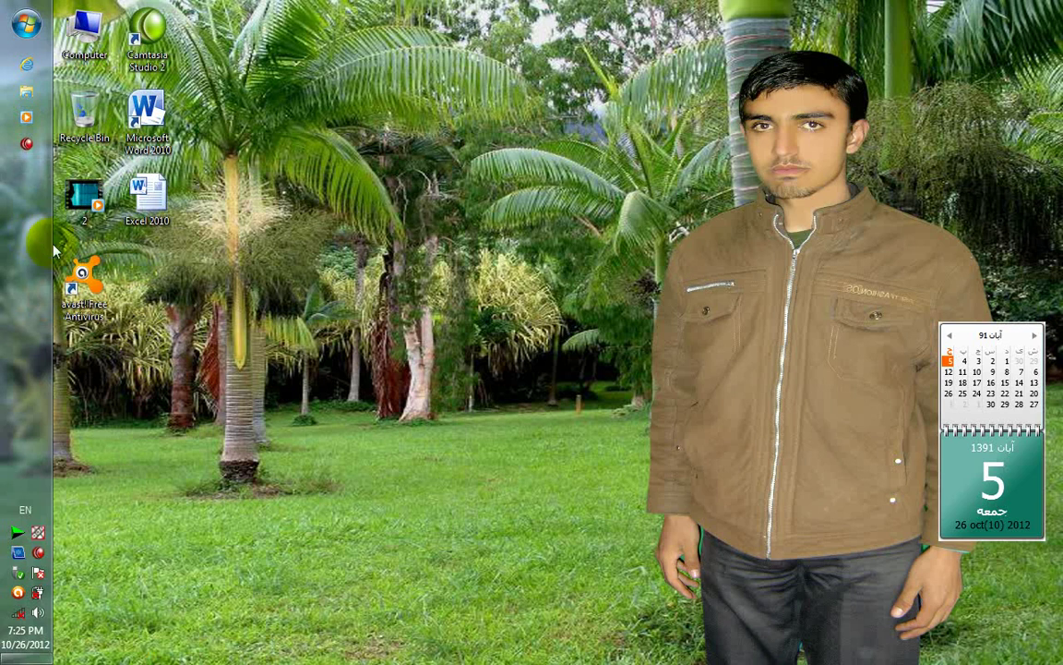
# Reopen the taskbar properties, set the taskbar location on screen to Right and apply the change.
pyautogui.rightClick(25, 392)
pyautogui.click(91, 544)
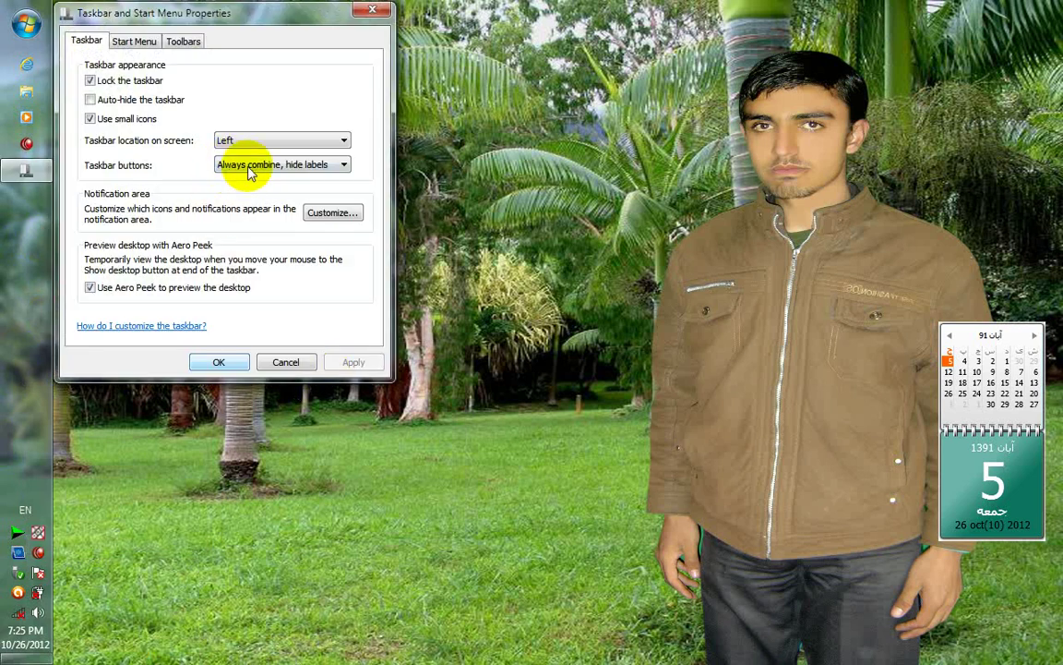
pyautogui.click(249, 146)
pyautogui.click(246, 179)
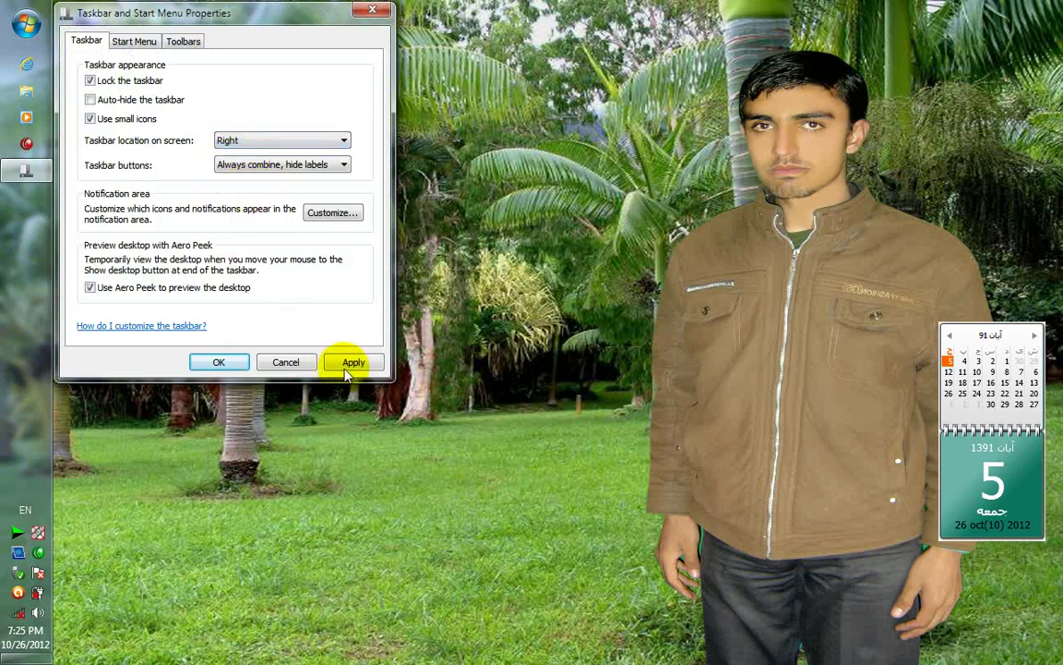
pyautogui.click(353, 363)
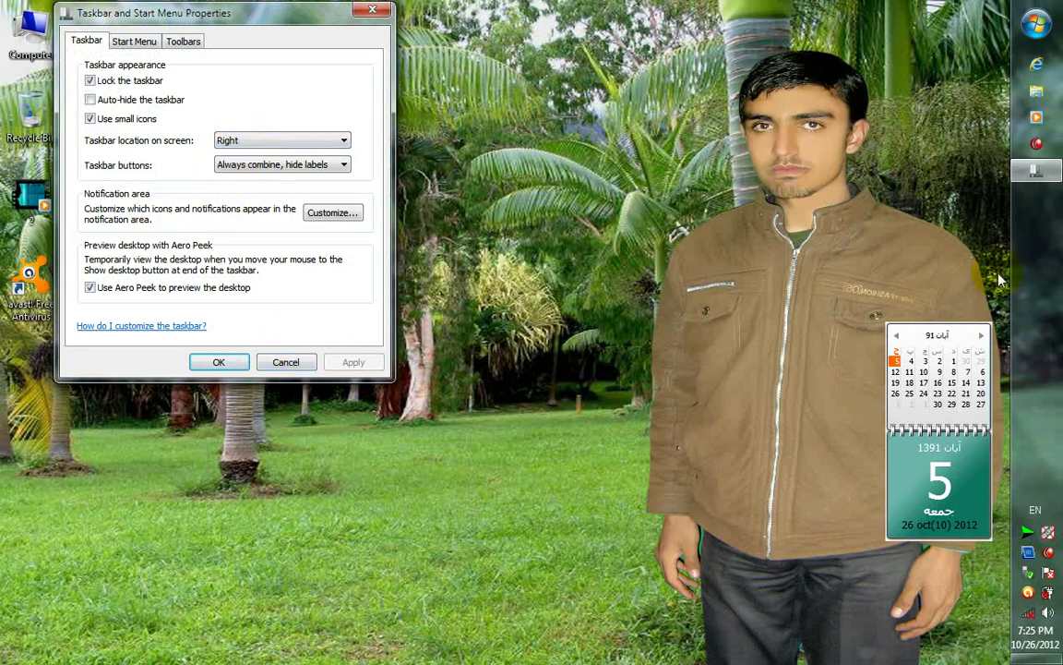
# Set the taskbar location on screen back to Bottom, apply the change and close the properties dialog.
pyautogui.click(309, 141)
pyautogui.click(242, 152)
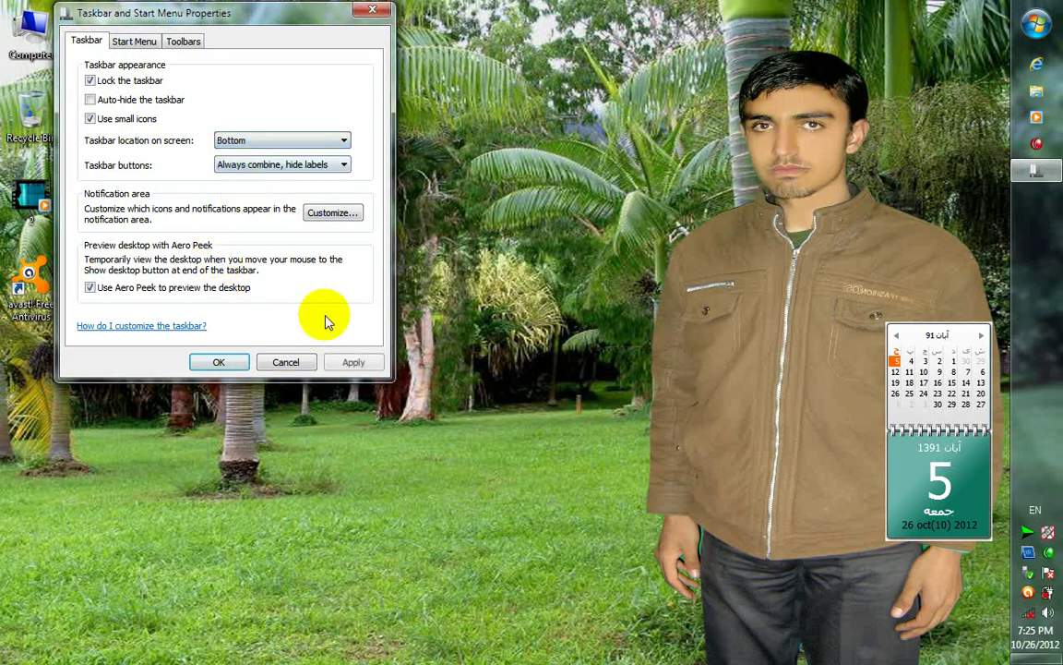
pyautogui.click(352, 361)
pyautogui.click(229, 362)
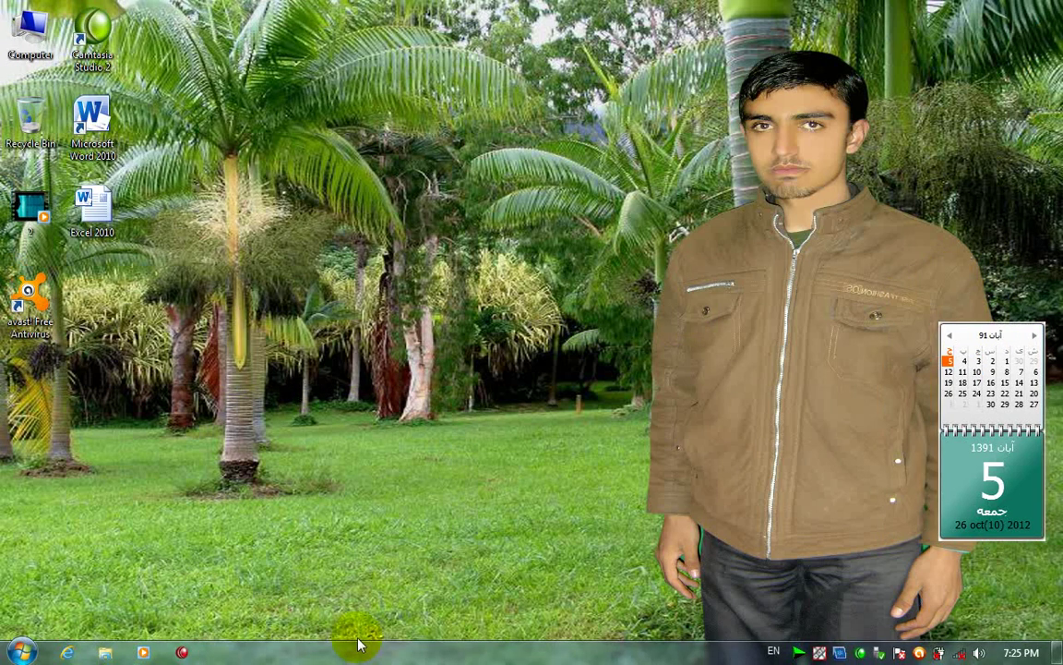
# Set the taskbar location on screen to Top through the taskbar properties, and briefly open the Start menu to check its placement.
pyautogui.rightClick(355, 646)
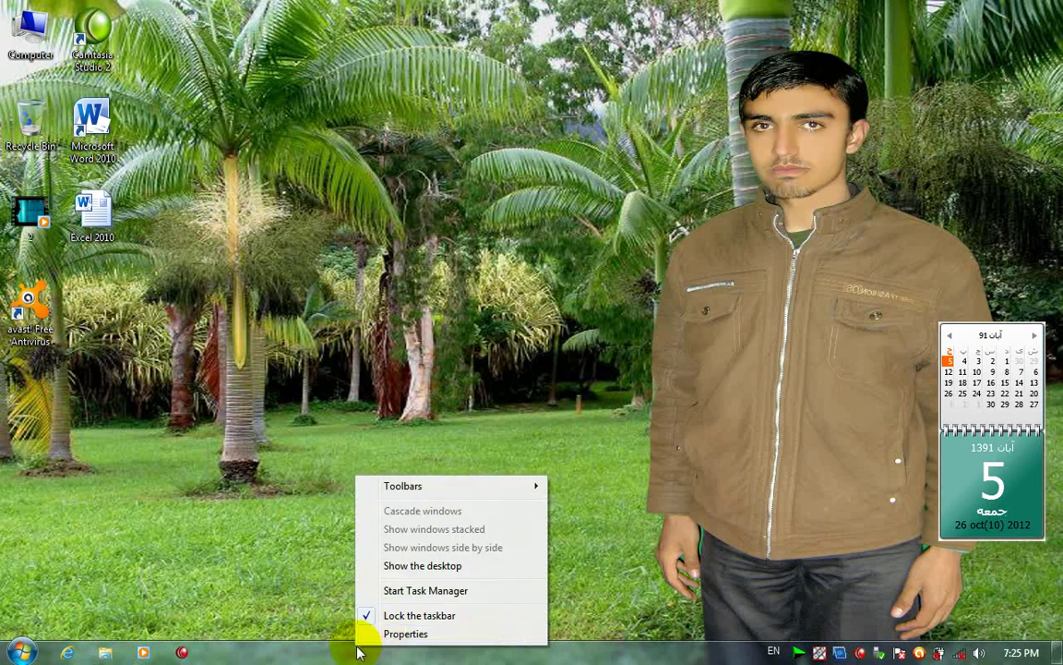
pyautogui.click(385, 637)
pyautogui.click(219, 395)
pyautogui.click(189, 440)
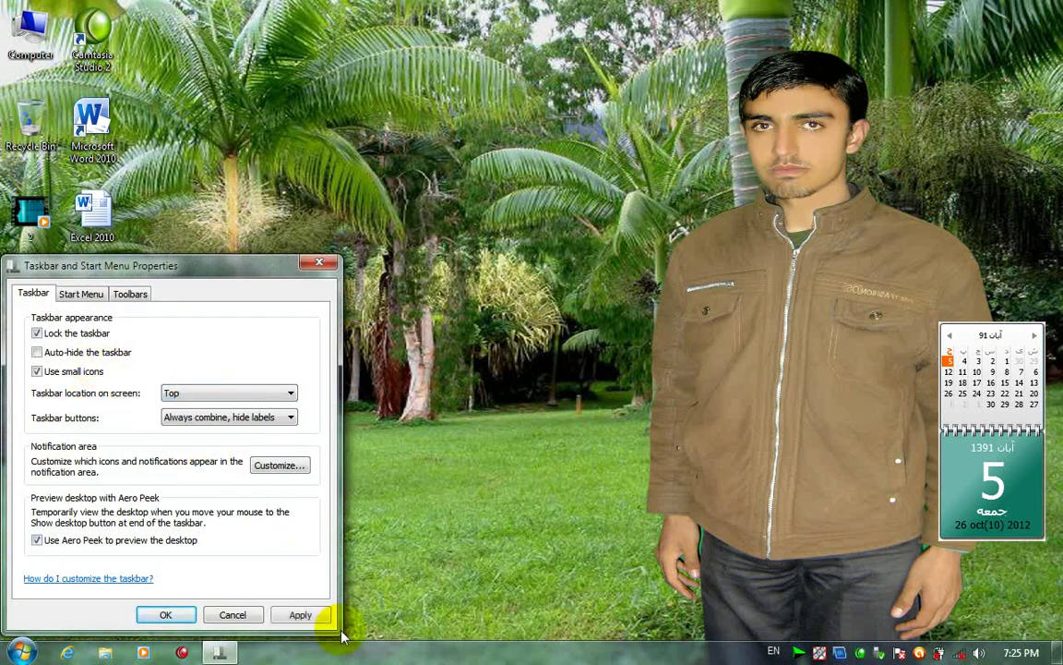
pyautogui.click(305, 617)
pyautogui.click(173, 614)
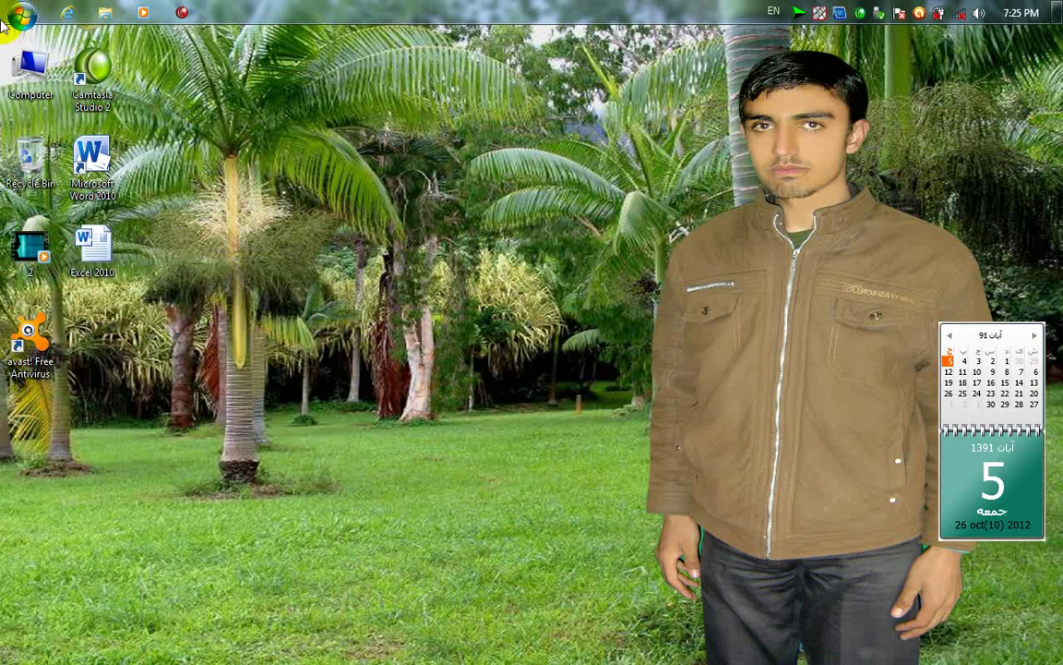
pyautogui.click(7, 19)
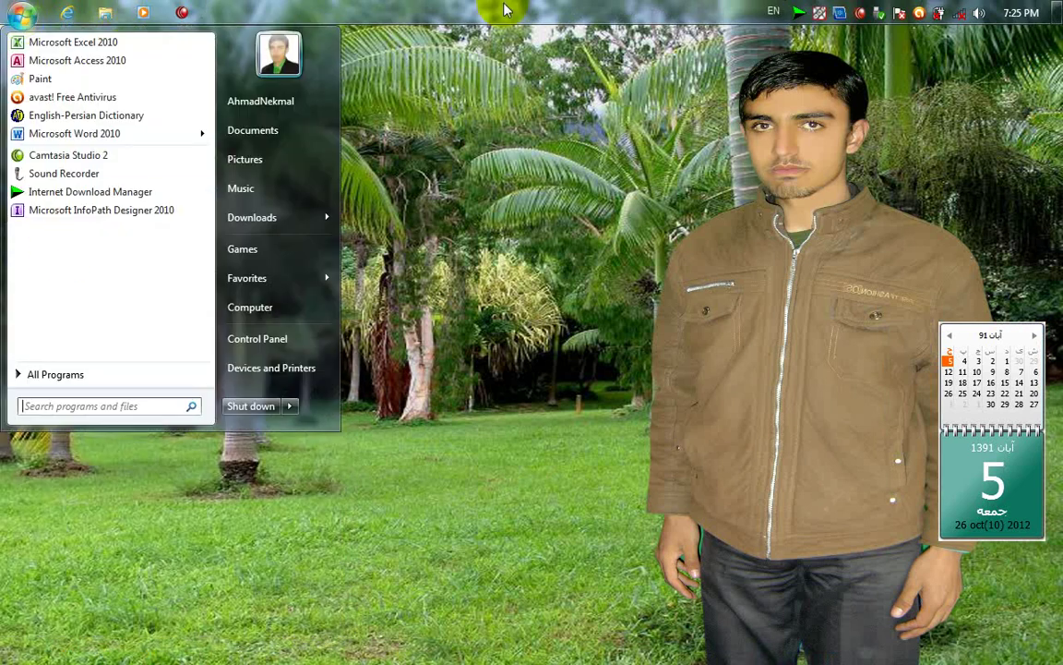
pyautogui.click(443, 14)
# Return the taskbar location on screen to Bottom in the taskbar properties and apply the change.
pyautogui.rightClick(438, 11)
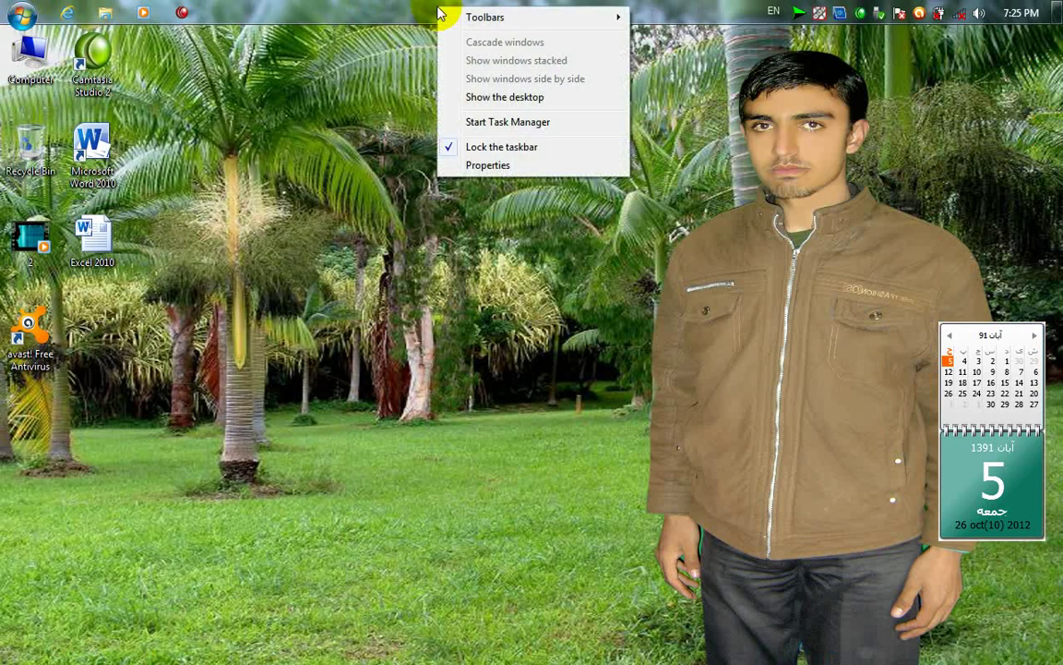
pyautogui.click(478, 165)
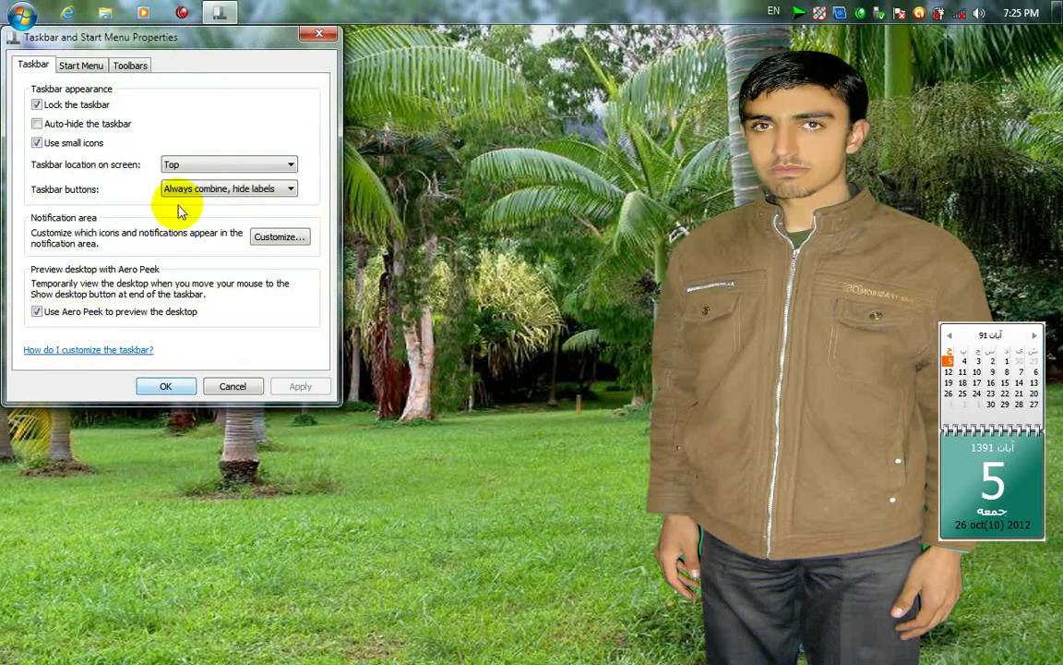
pyautogui.click(191, 169)
pyautogui.click(201, 178)
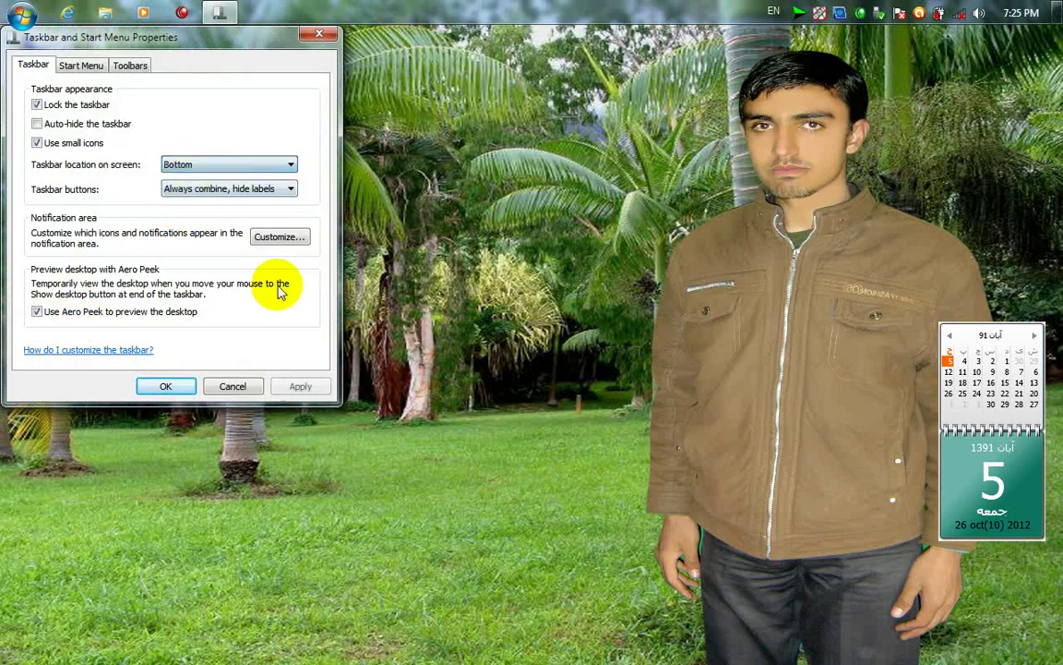
pyautogui.click(311, 387)
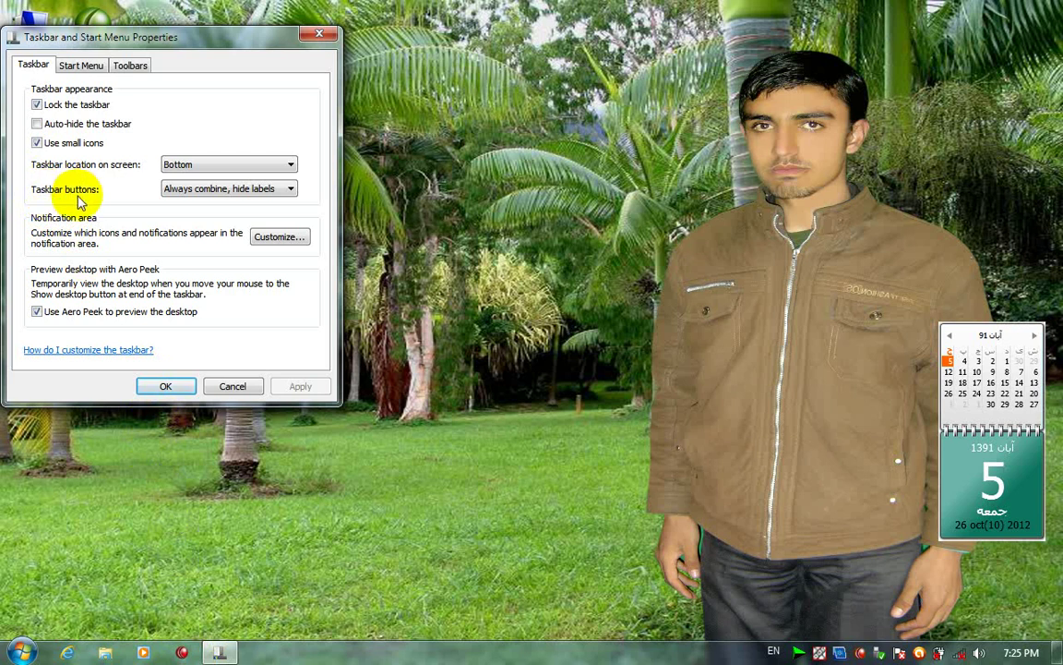
# Look through the taskbar buttons options and choose Combine when taskbar is full.
pyautogui.click(288, 190)
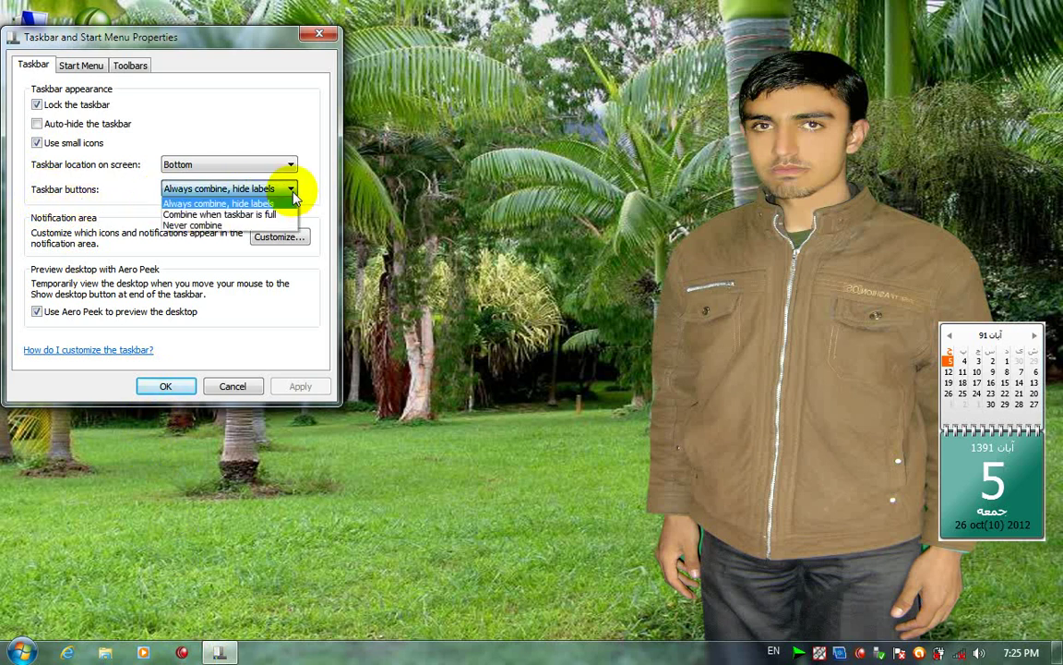
pyautogui.click(182, 206)
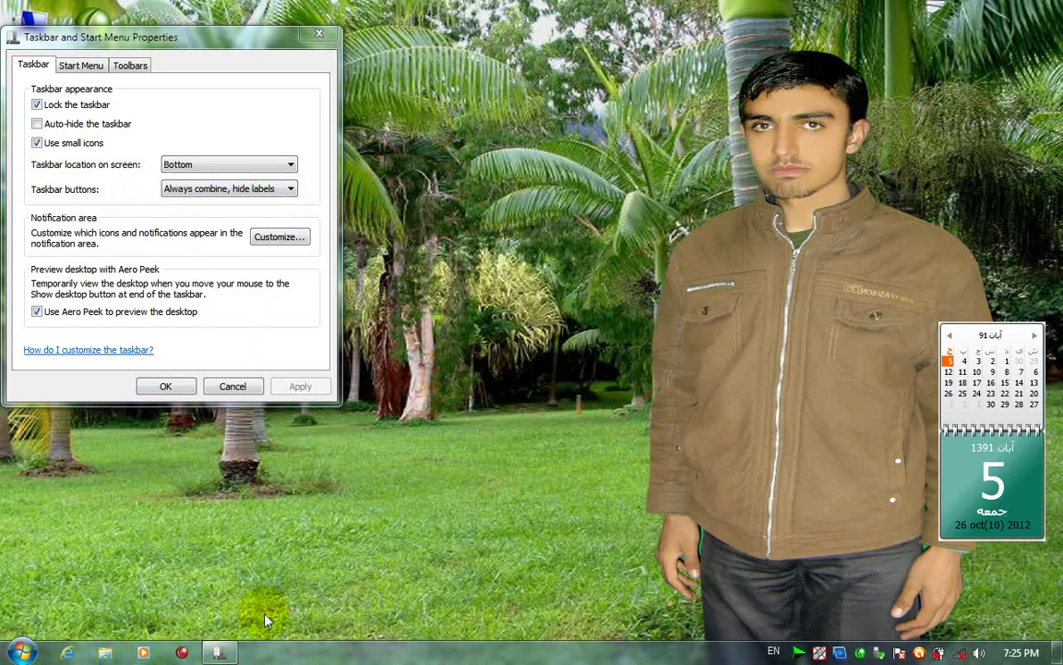
pyautogui.click(292, 188)
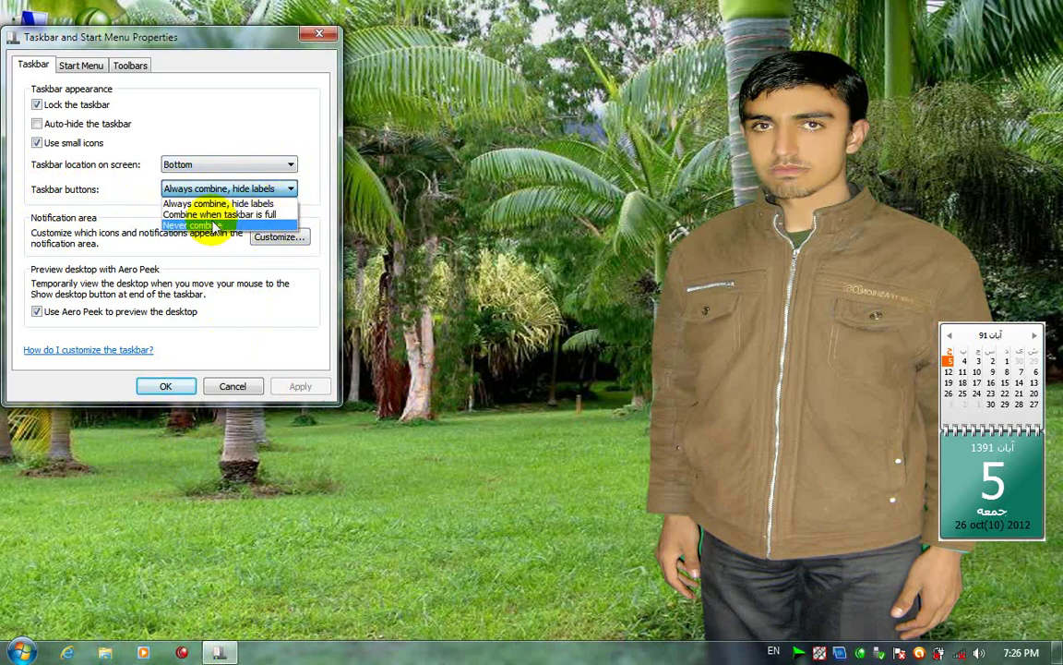
pyautogui.click(244, 216)
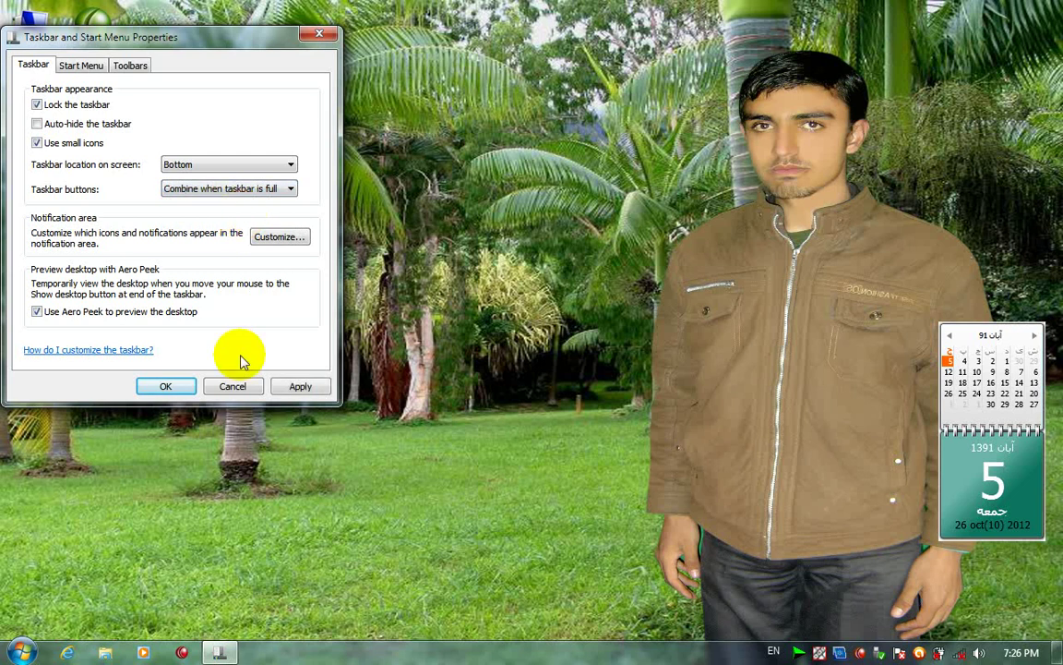
# Launch Microsoft Word 2010, Excel 2010 and Access 2010, and minimize their windows to get back to the taskbar properties.
pyautogui.click(20, 652)
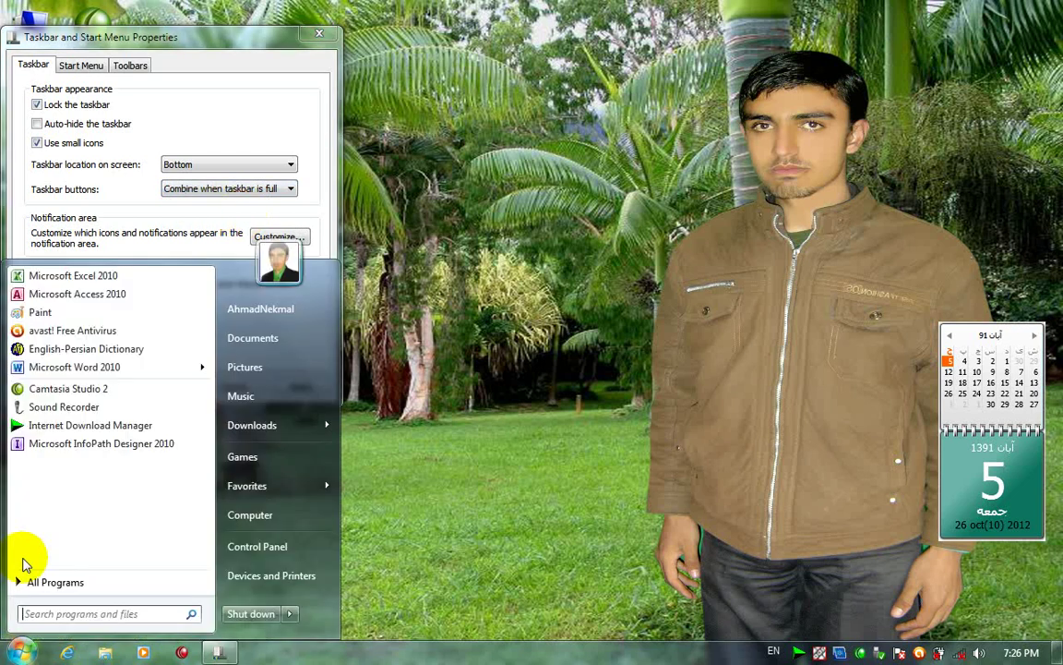
pyautogui.click(37, 366)
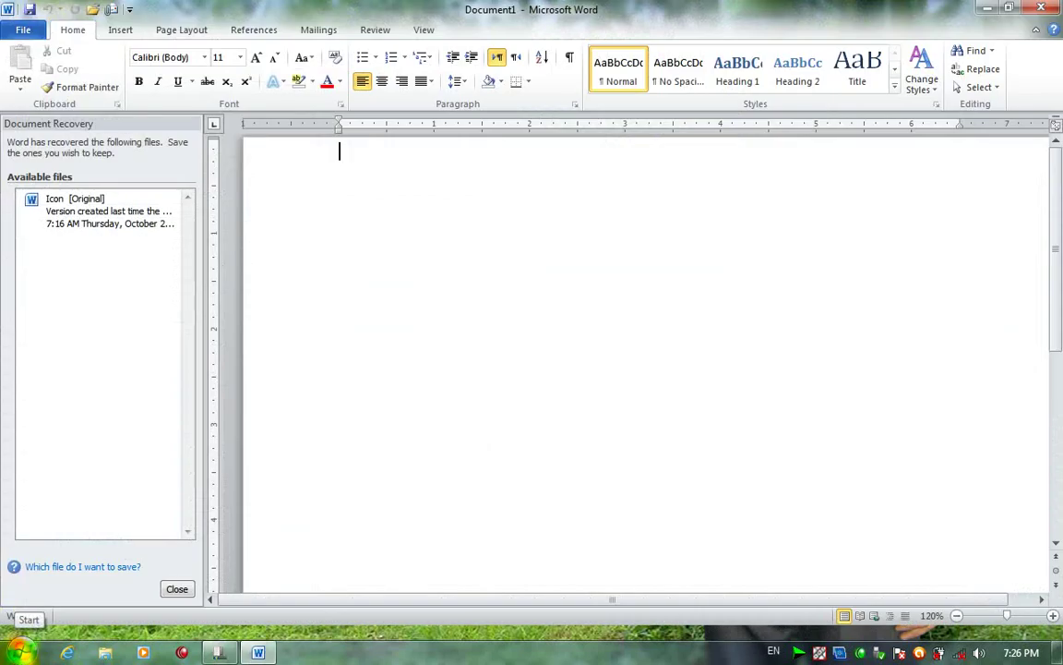
pyautogui.click(20, 653)
pyautogui.click(37, 276)
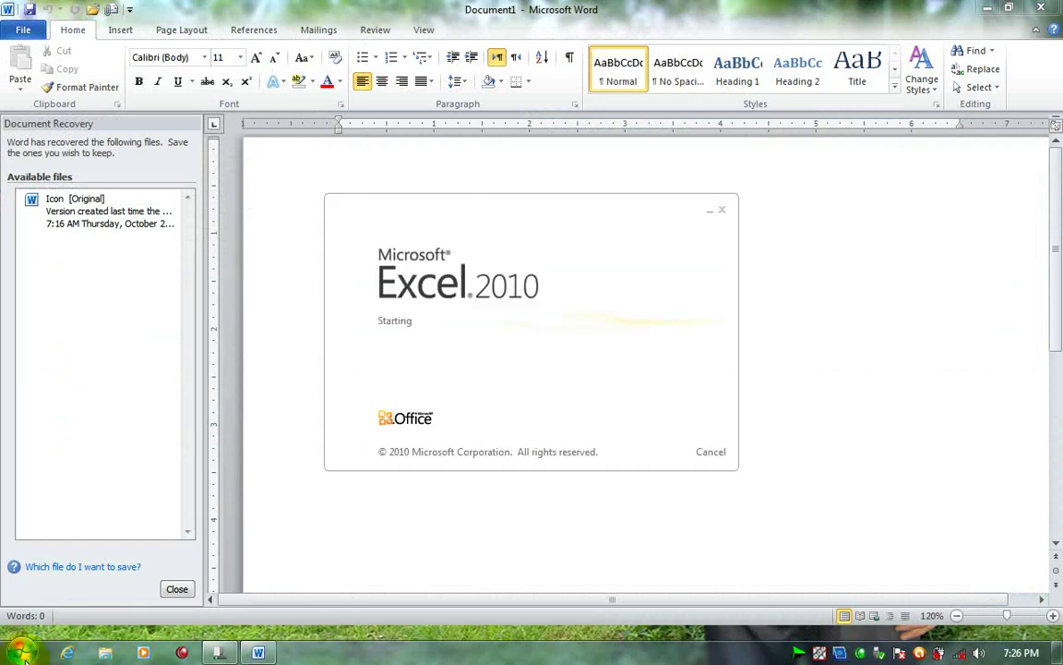
pyautogui.press('super')
pyautogui.click(88, 293)
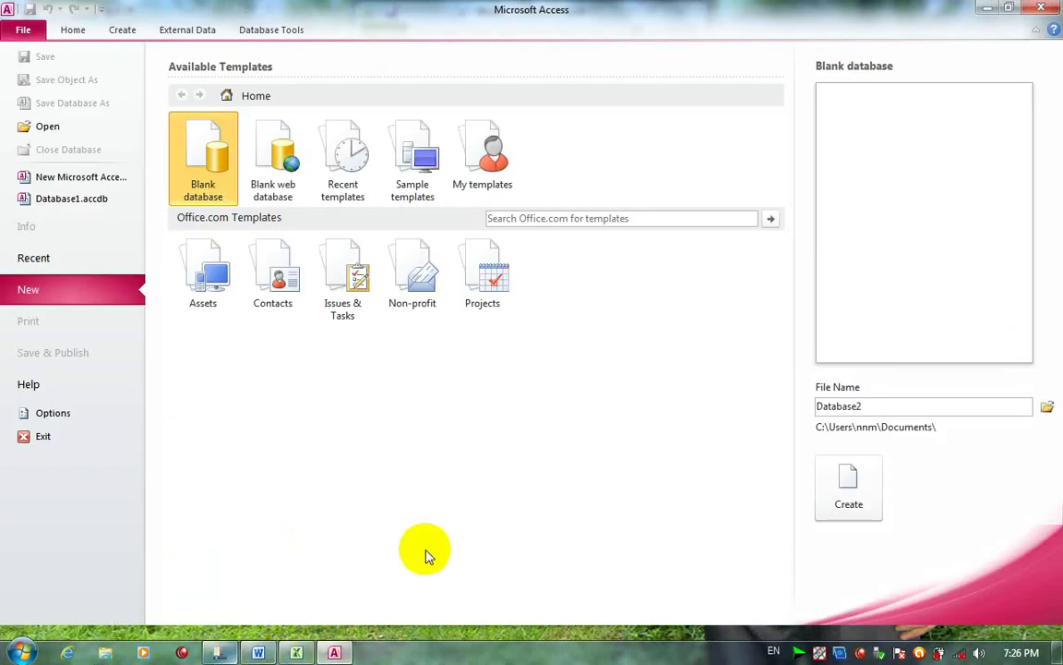
pyautogui.click(987, 7)
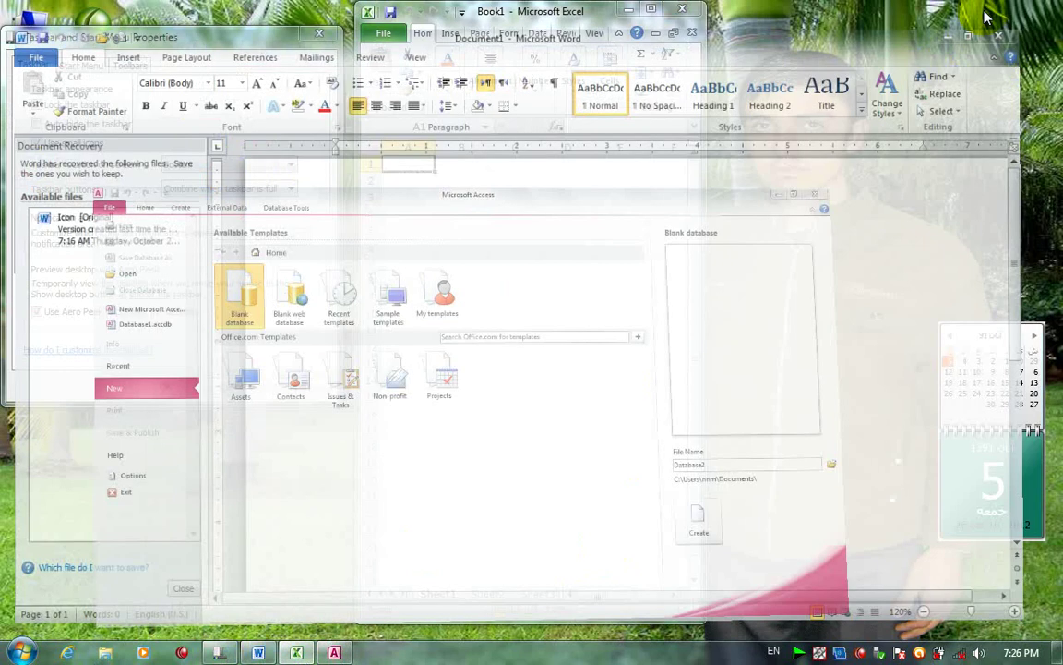
pyautogui.click(625, 13)
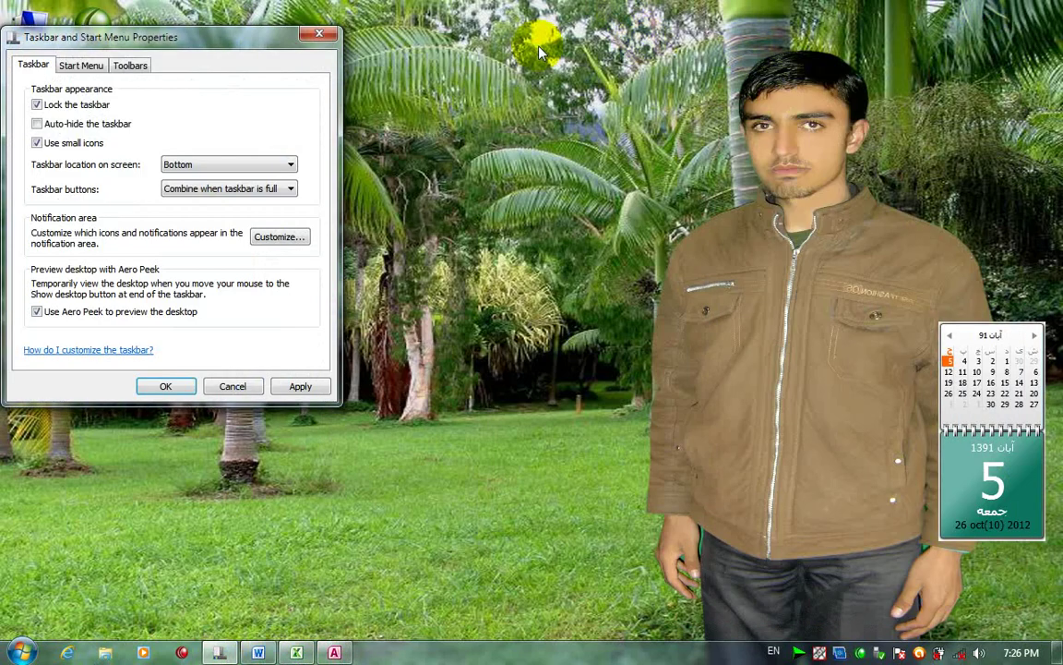
# Set the taskbar buttons option to Never combine and apply the change.
pyautogui.click(234, 191)
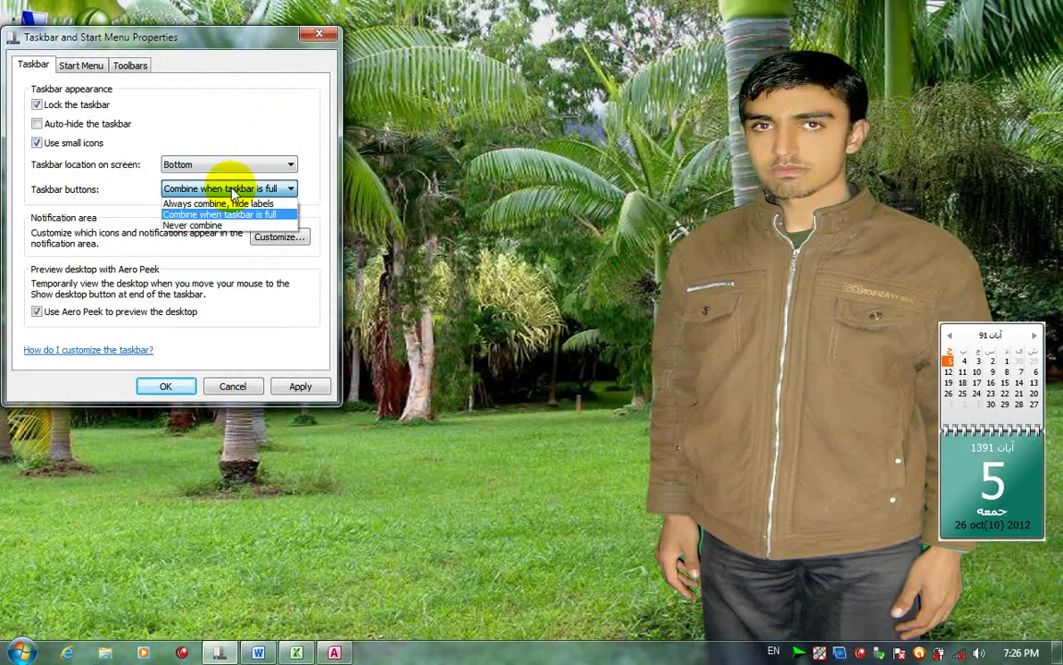
pyautogui.click(189, 226)
pyautogui.click(294, 388)
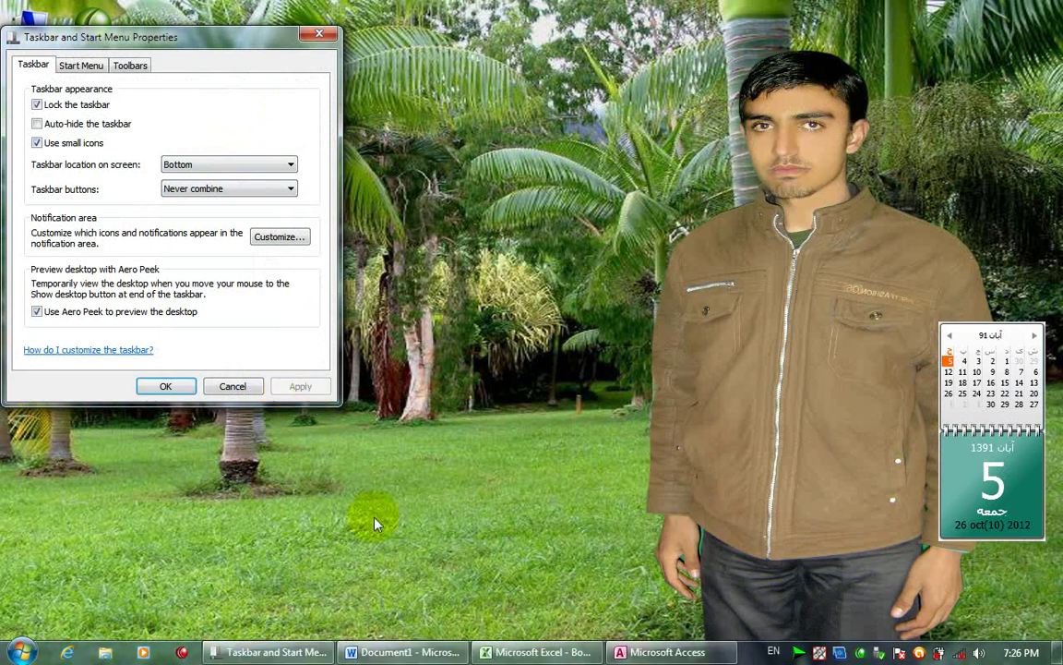
pyautogui.moveTo(277, 655)
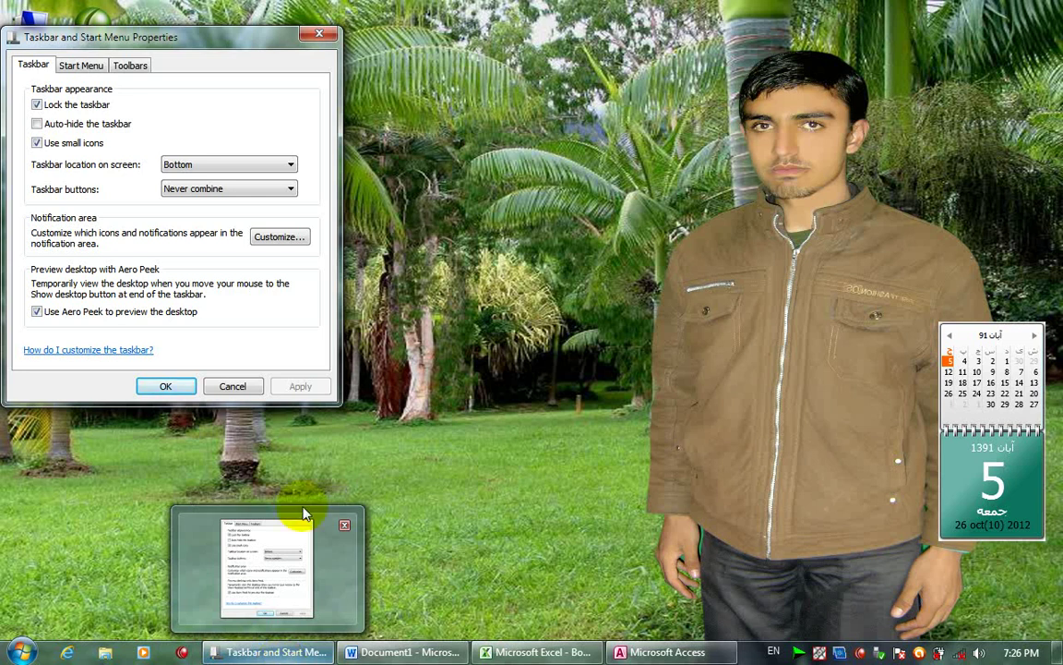
# Set the taskbar buttons option to Always combine, hide labels and apply the change.
pyautogui.click(260, 189)
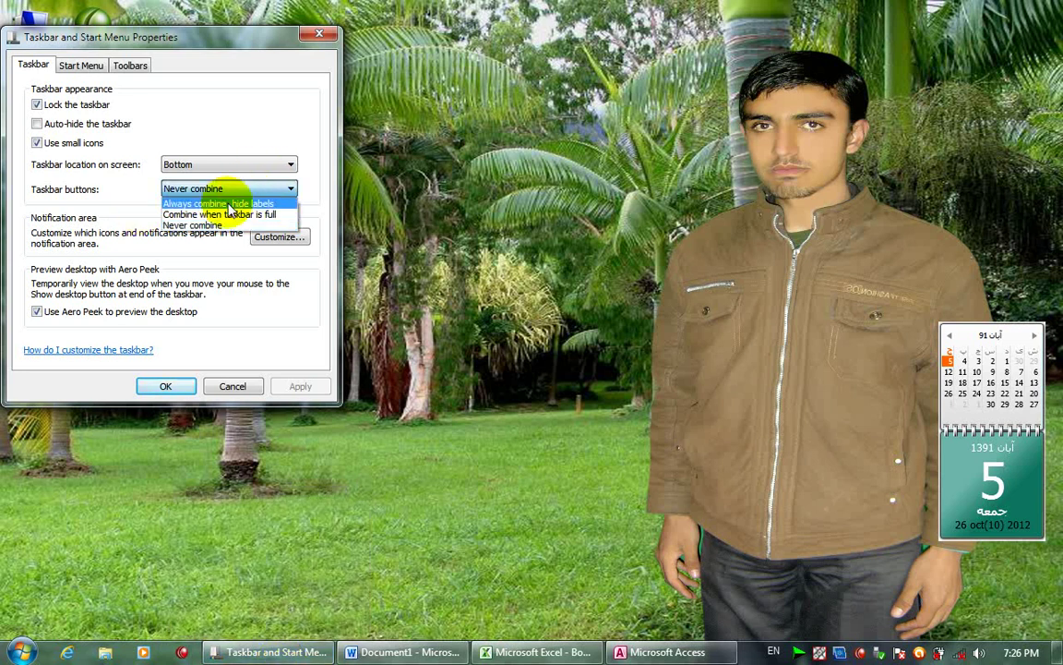
pyautogui.click(230, 204)
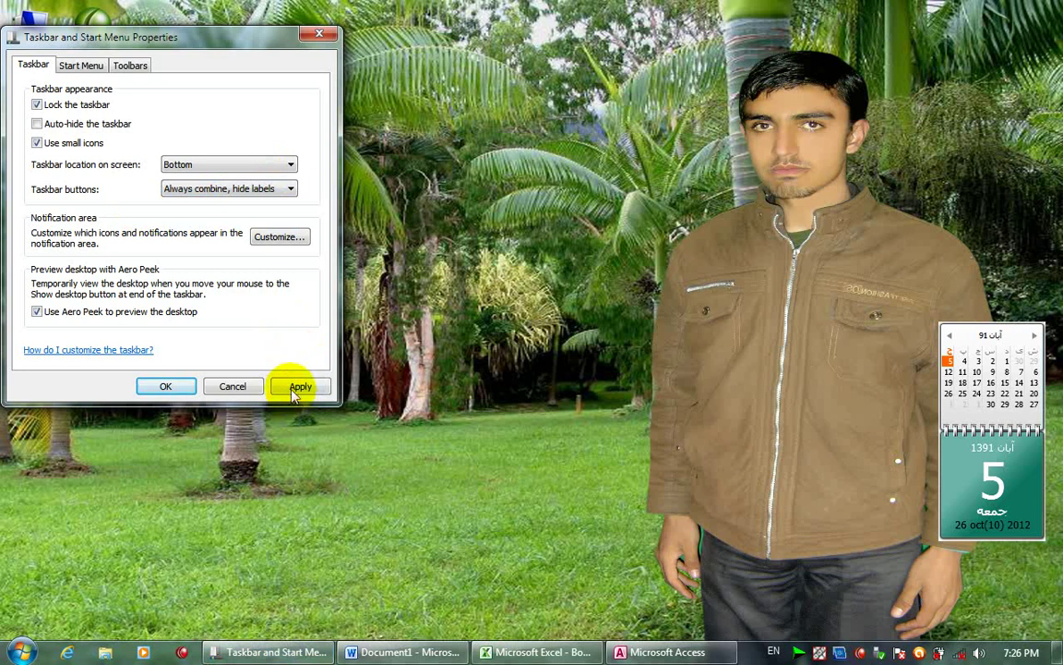
pyautogui.click(296, 390)
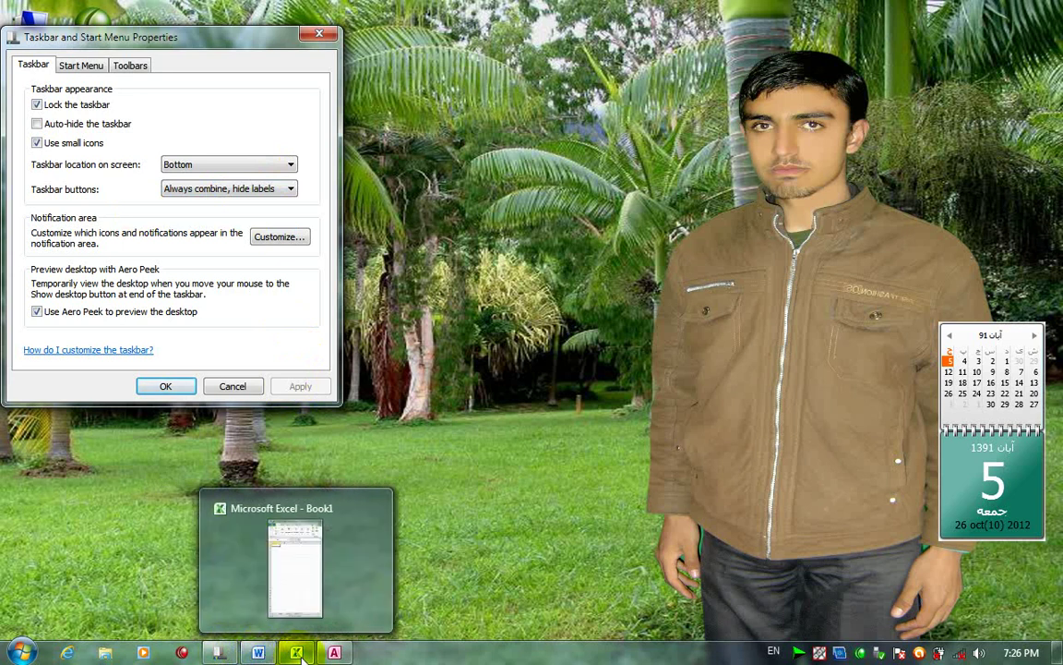
pyautogui.moveTo(334, 654)
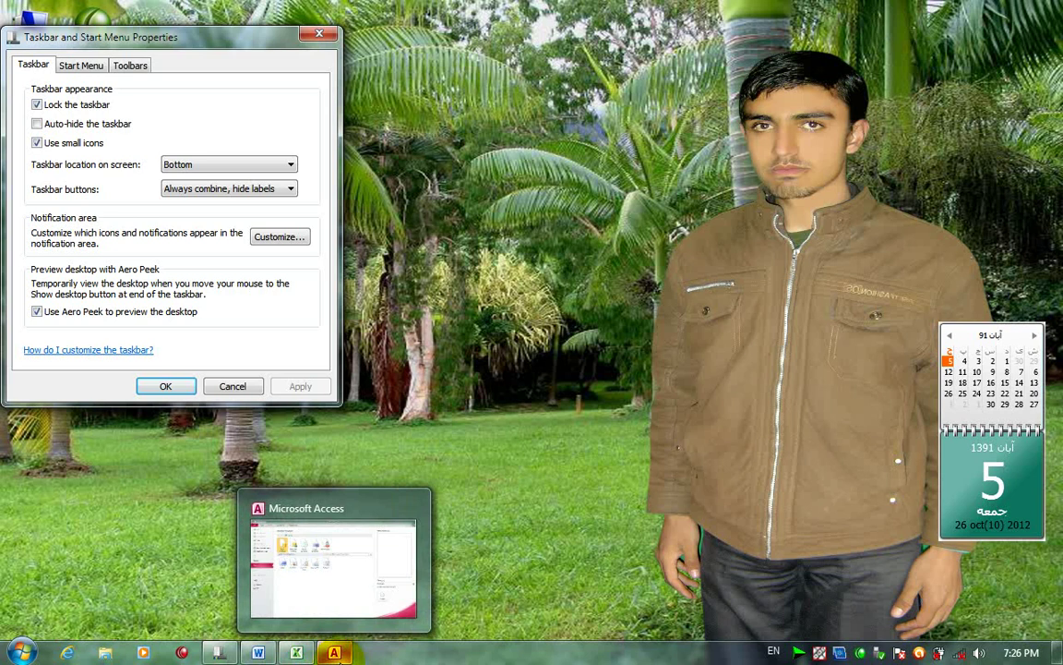
# Set the taskbar buttons option to Never combine and apply the change.
pyautogui.click(207, 188)
pyautogui.click(200, 224)
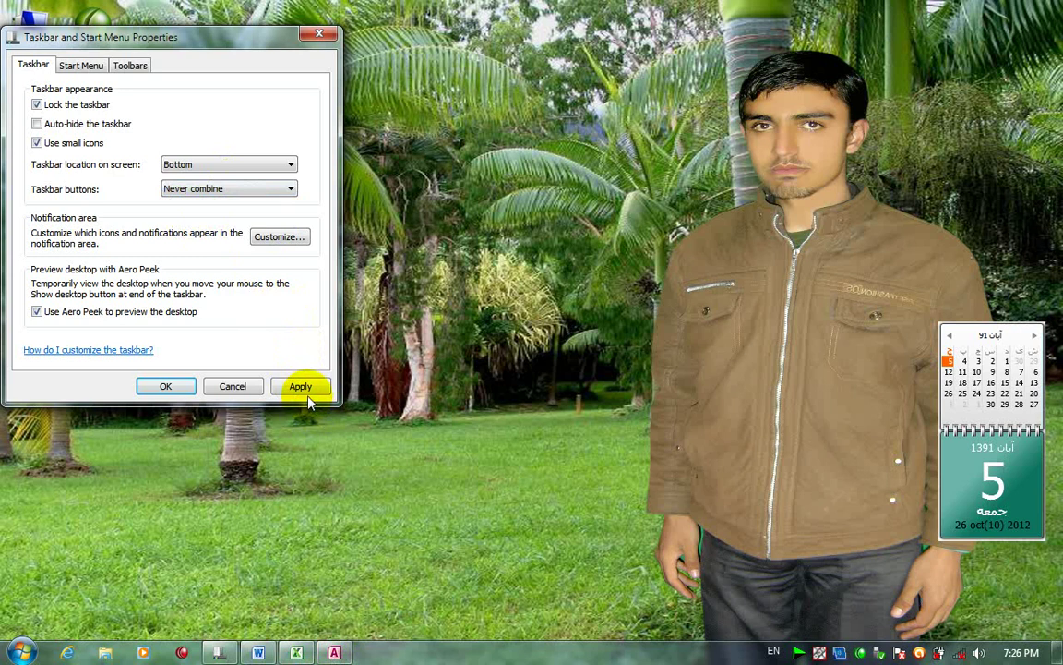
pyautogui.click(299, 387)
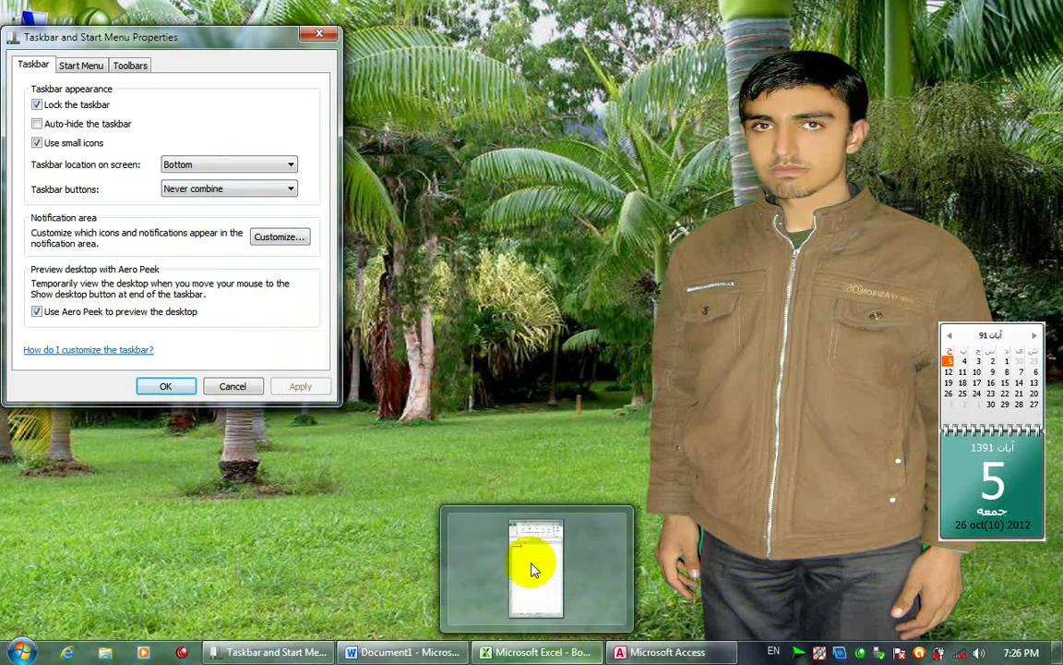
# Return the taskbar buttons option to Always combine, hide labels and apply it.
pyautogui.click(239, 191)
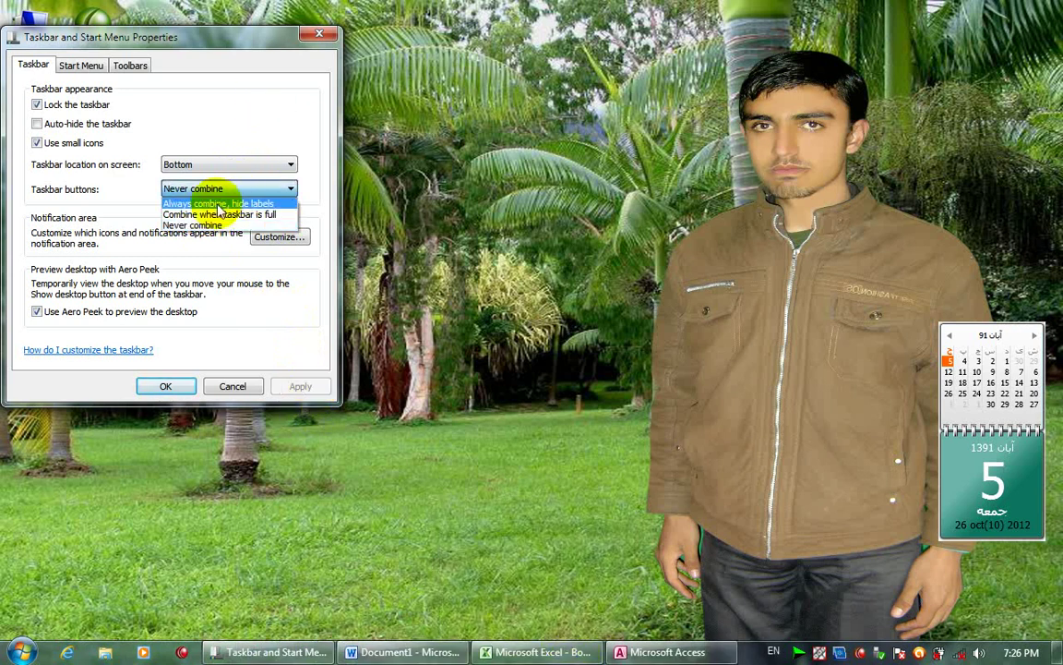
pyautogui.click(226, 199)
pyautogui.click(300, 387)
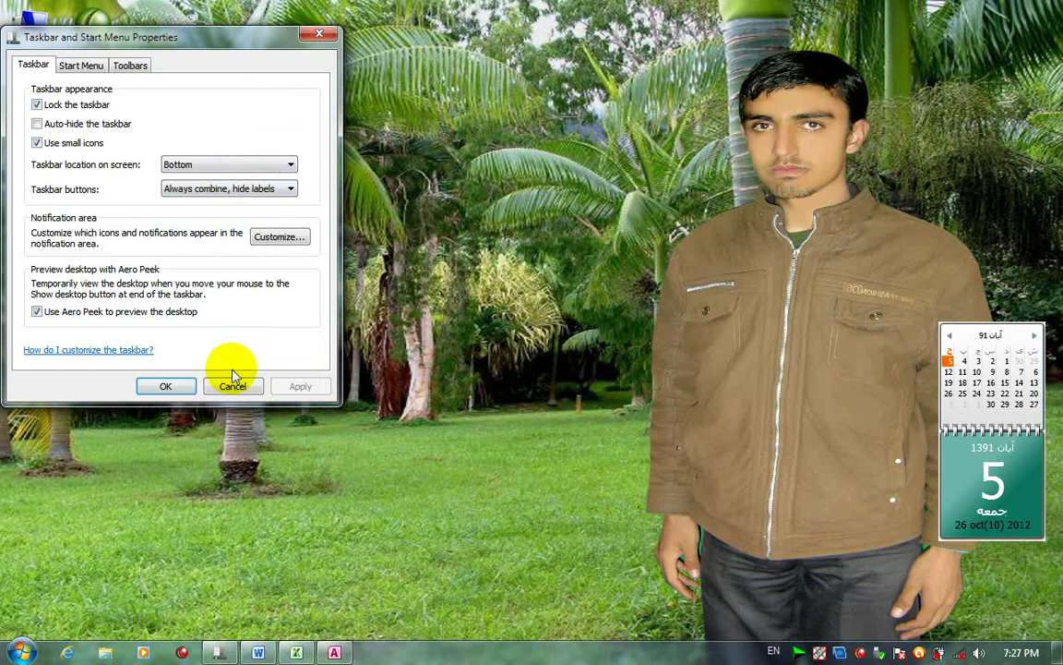
pyautogui.click(202, 188)
pyautogui.click(202, 187)
# Open the notification area customization and look through the full list of icons and their behaviors.
pyautogui.click(279, 236)
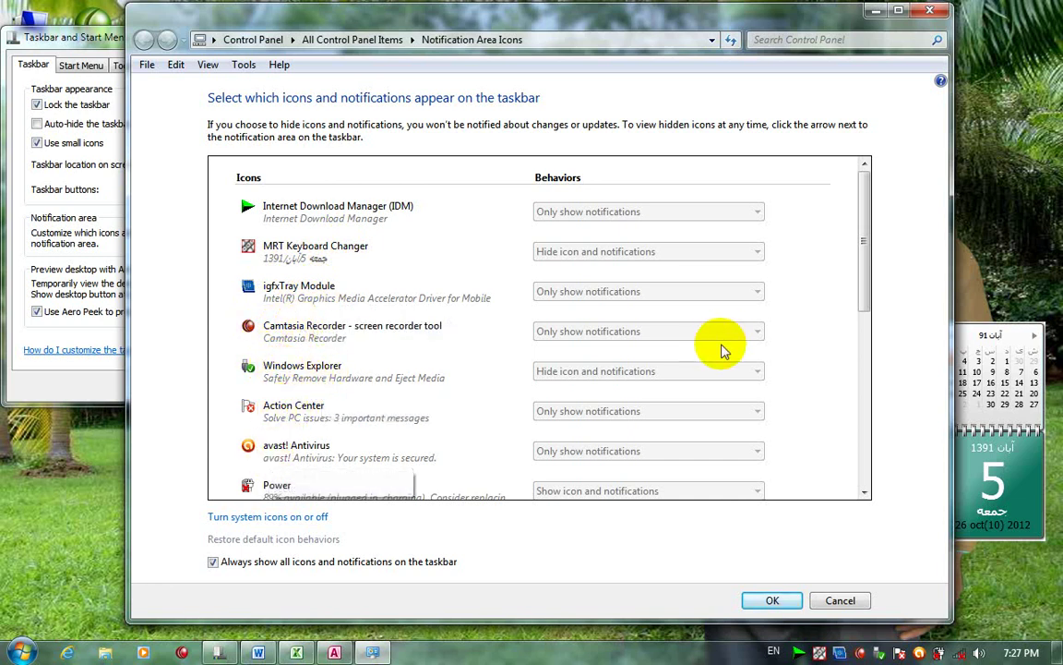
pyautogui.moveTo(862, 239); pyautogui.dragTo(869, 403)
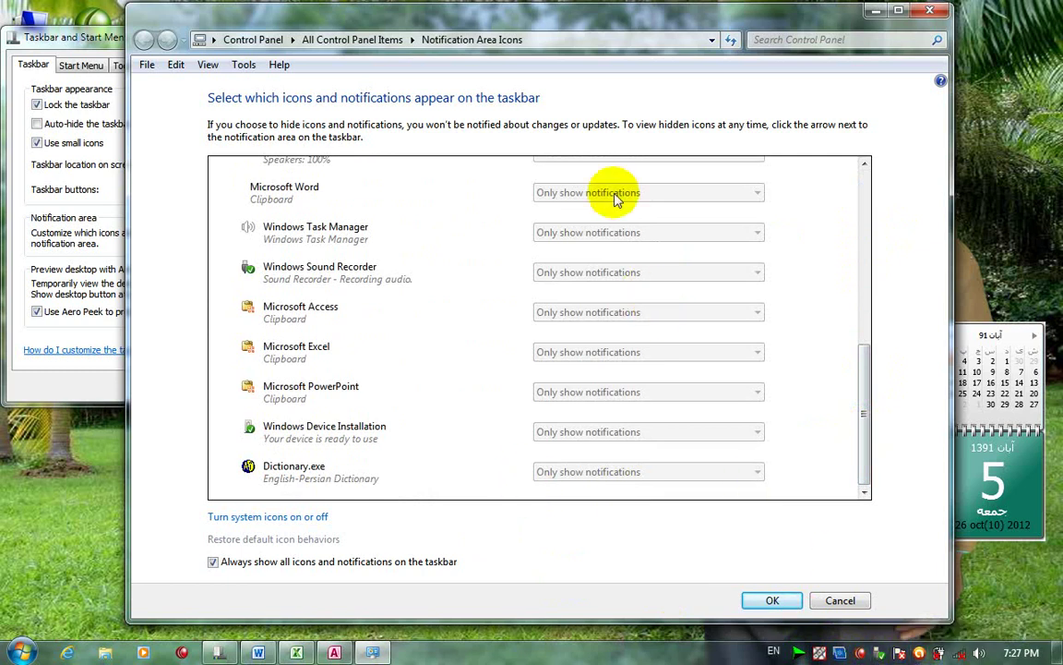
pyautogui.moveTo(865, 365); pyautogui.dragTo(858, 195)
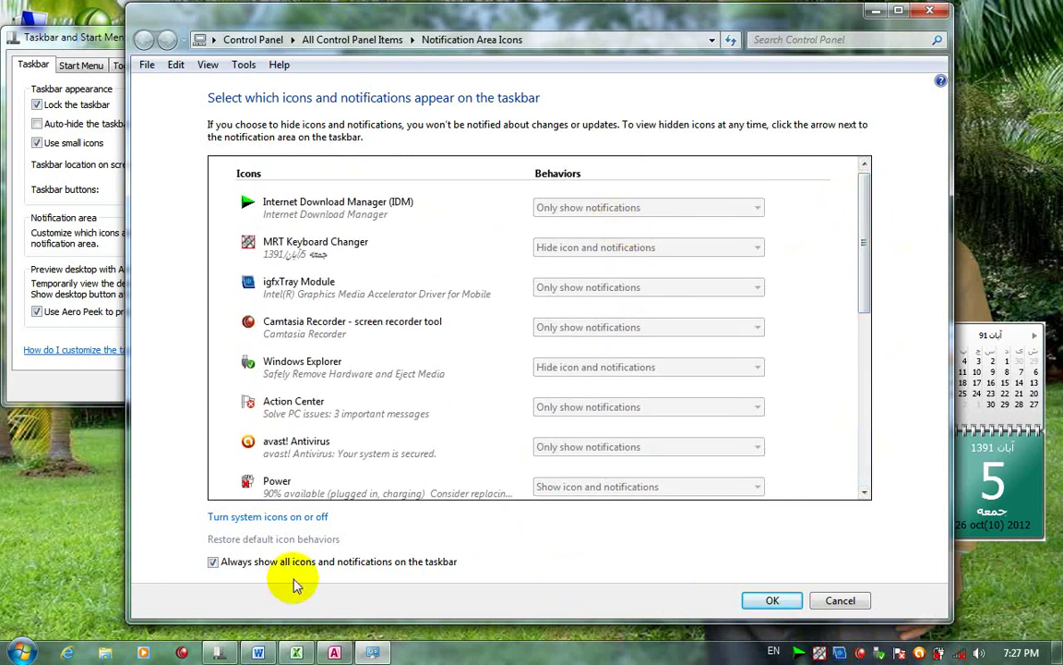
# Turn Always show all icons and notifications on the taskbar off, back on, and off again.
pyautogui.click(218, 569)
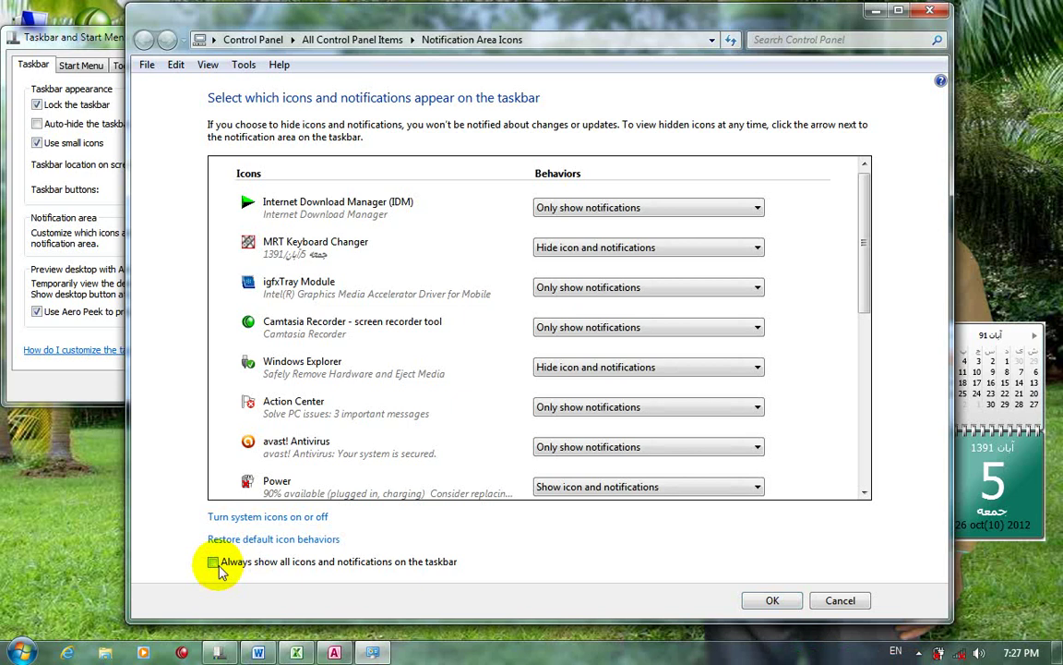
pyautogui.click(218, 569)
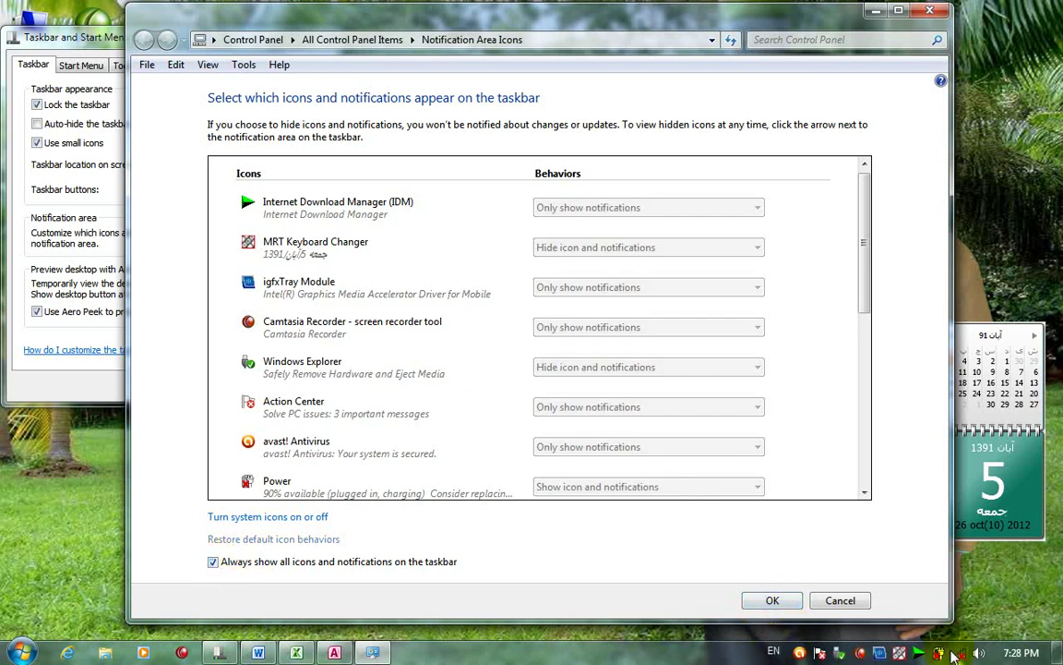
pyautogui.click(266, 569)
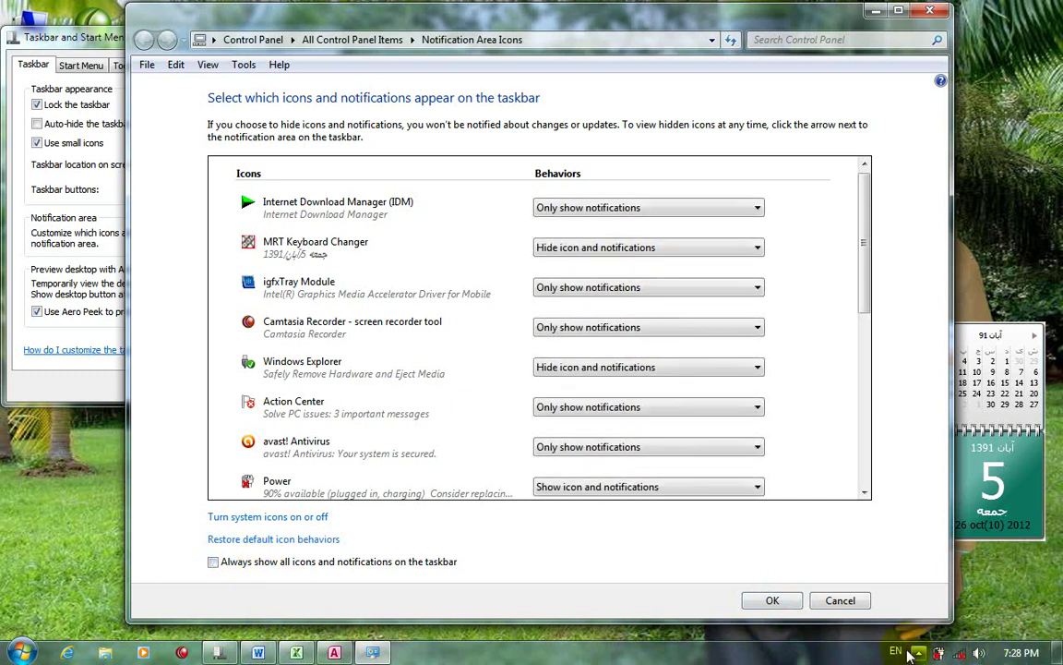
# Try Show icon and notifications and Hide icon and notifications as the behavior of Internet Download Manager.
pyautogui.click(565, 214)
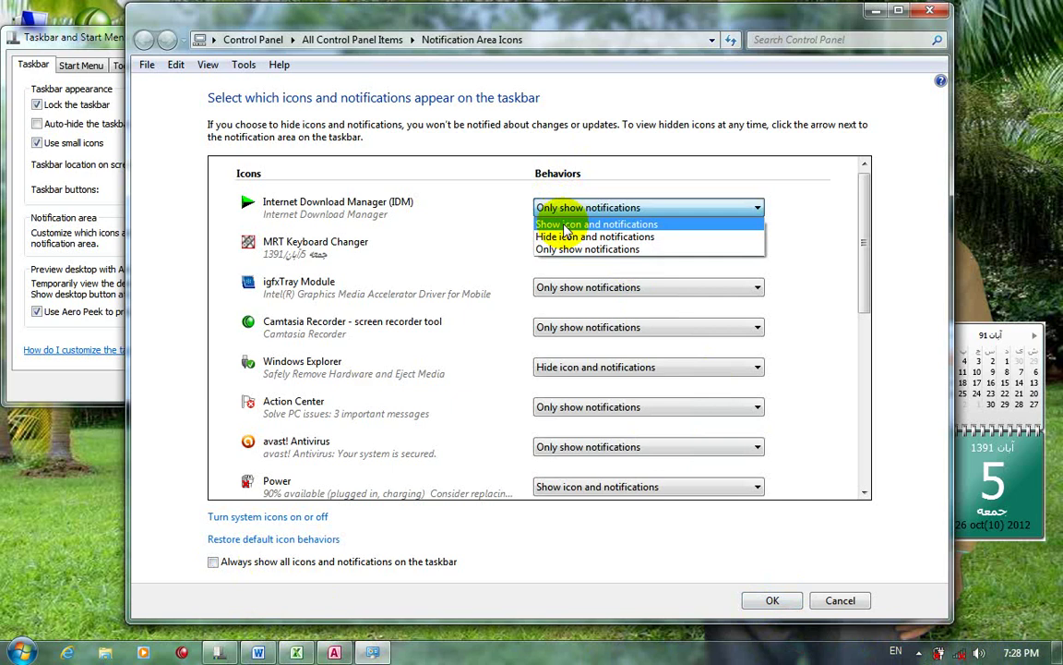
pyautogui.click(566, 227)
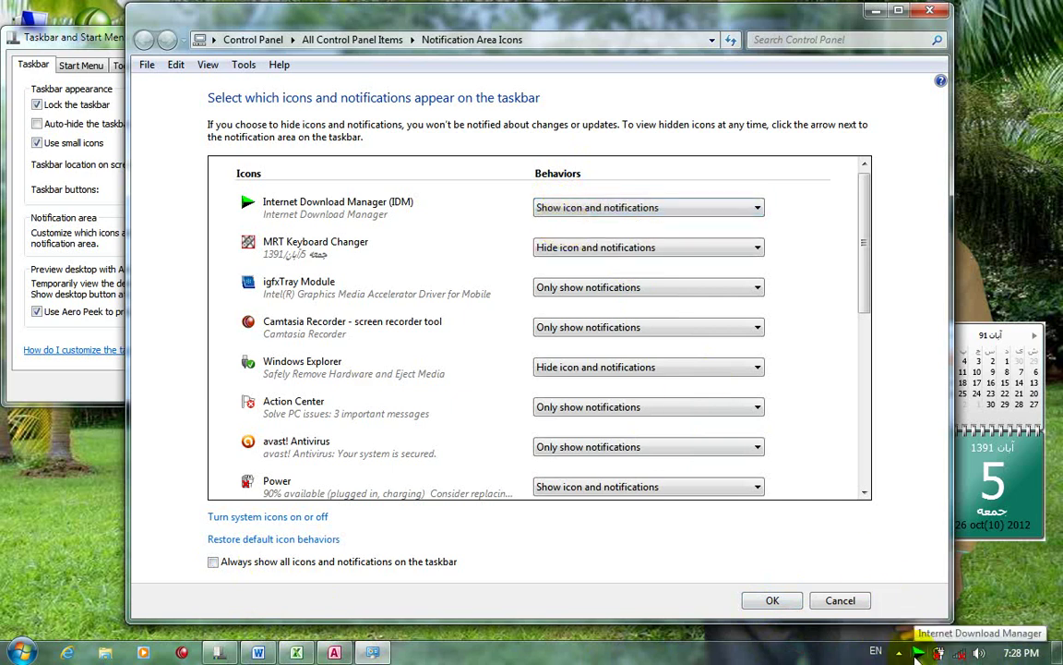
pyautogui.click(601, 210)
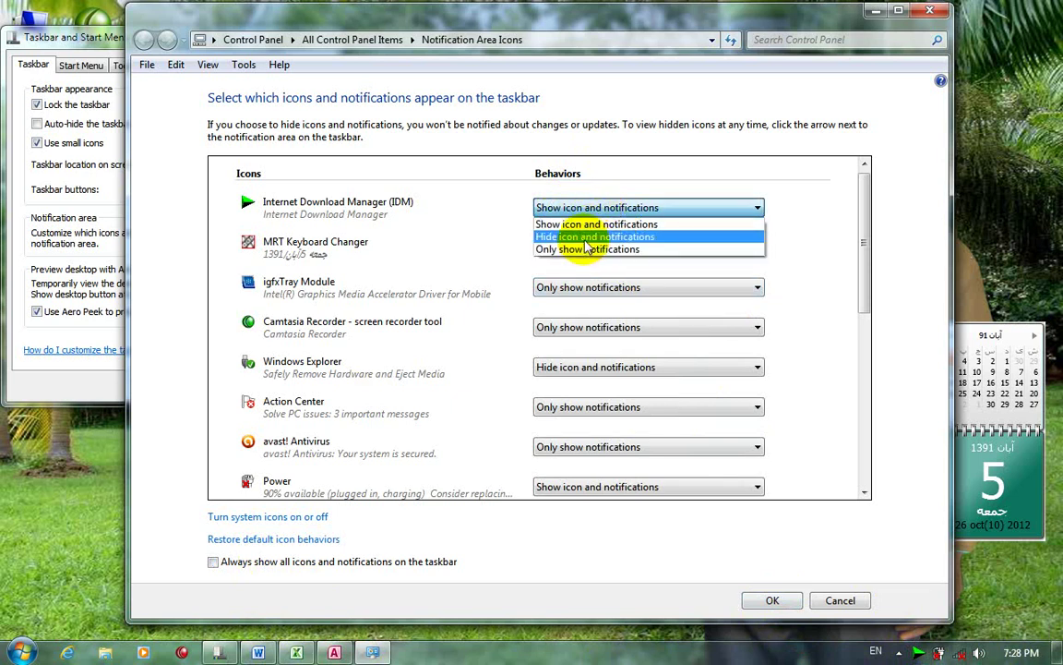
pyautogui.click(595, 237)
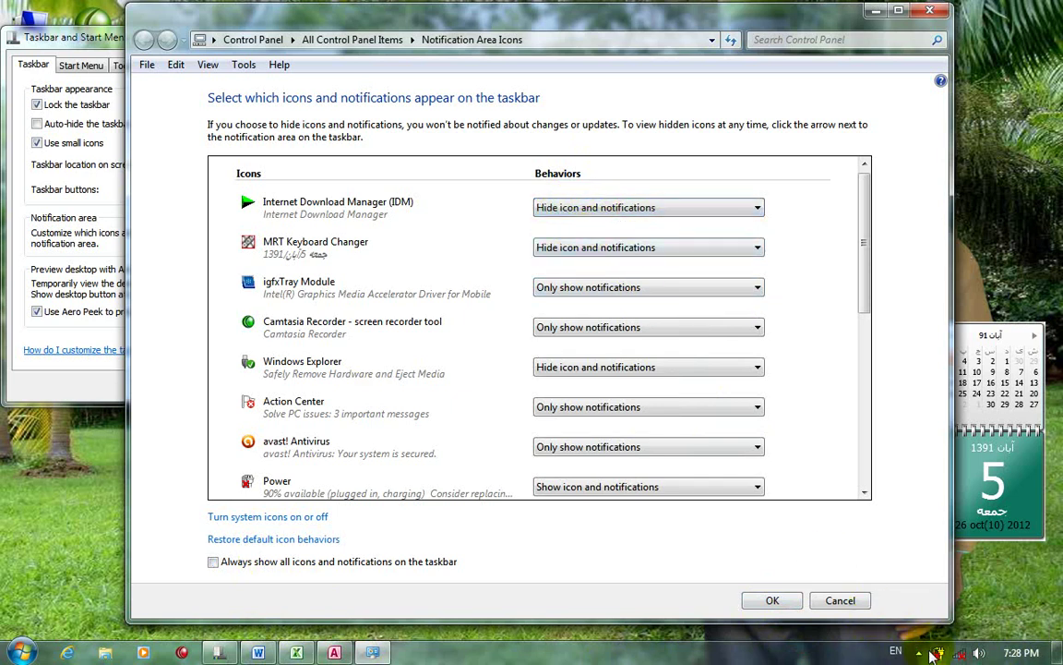
# Set the Internet Download Manager behavior to Only show notifications and view the hidden notification icons.
pyautogui.click(641, 209)
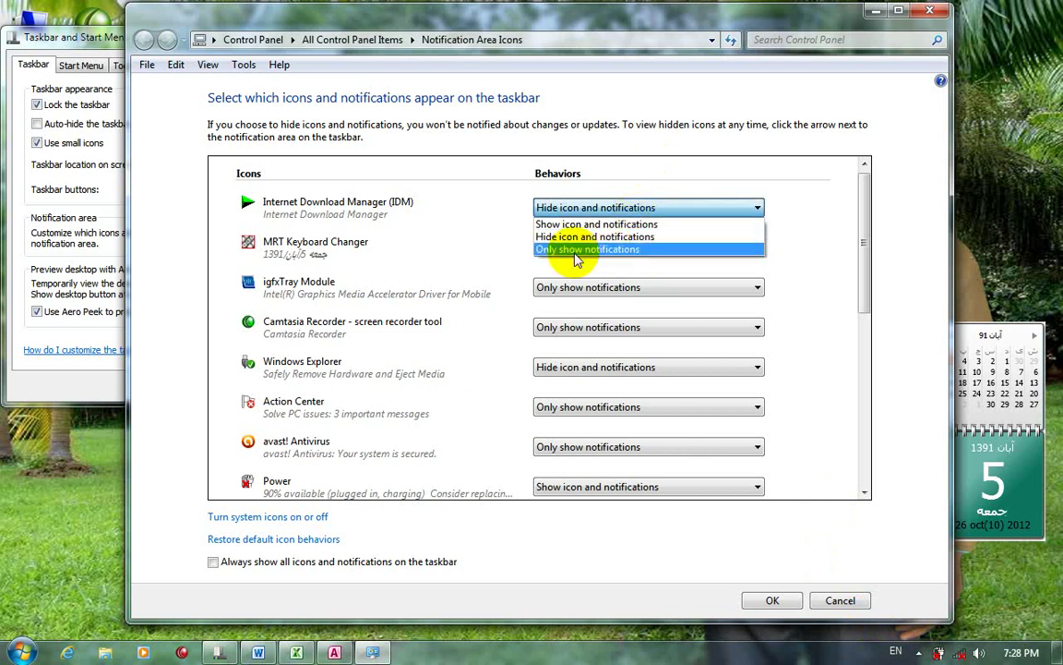
pyautogui.click(568, 251)
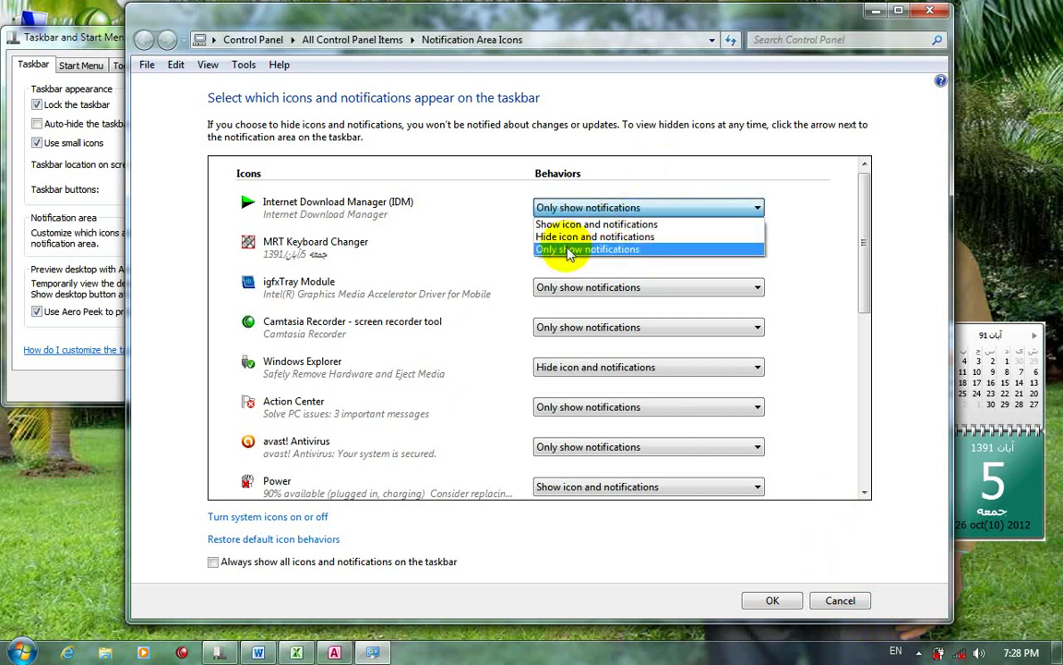
pyautogui.click(918, 653)
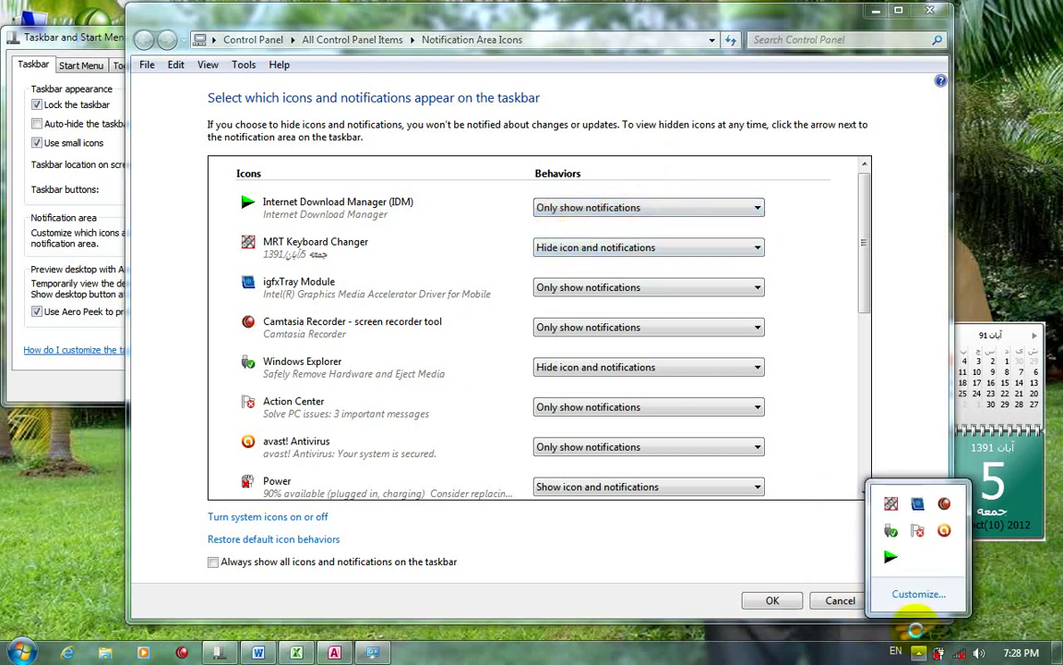
pyautogui.click(665, 209)
pyautogui.click(666, 213)
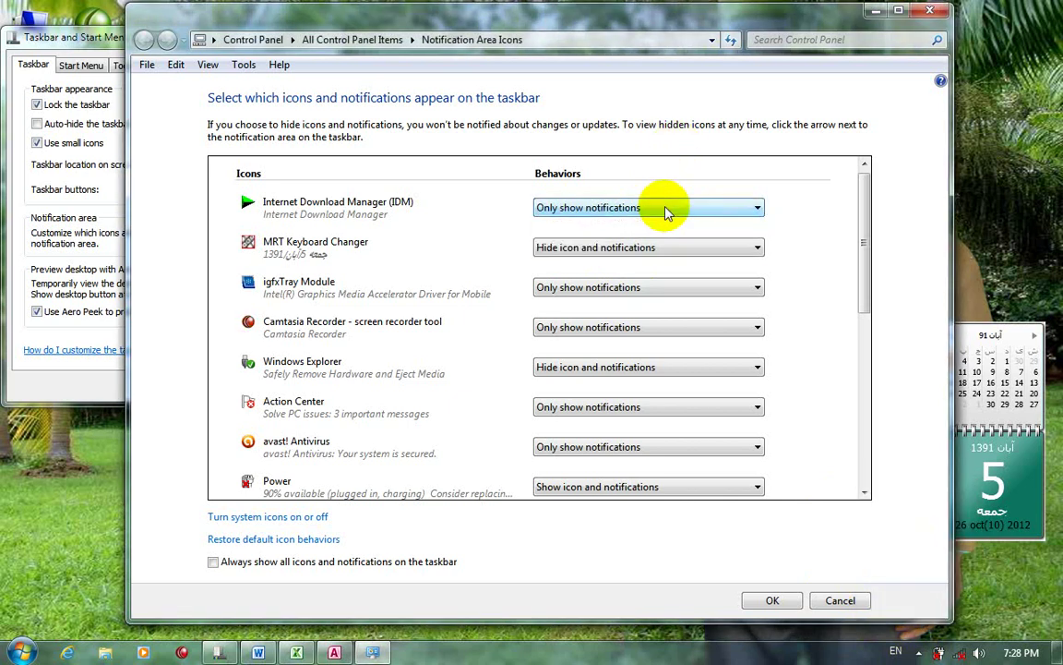
# Switch Always show all icons on and off again, and select Hide icon and notifications for MRT Keyboard Changer.
pyautogui.click(257, 561)
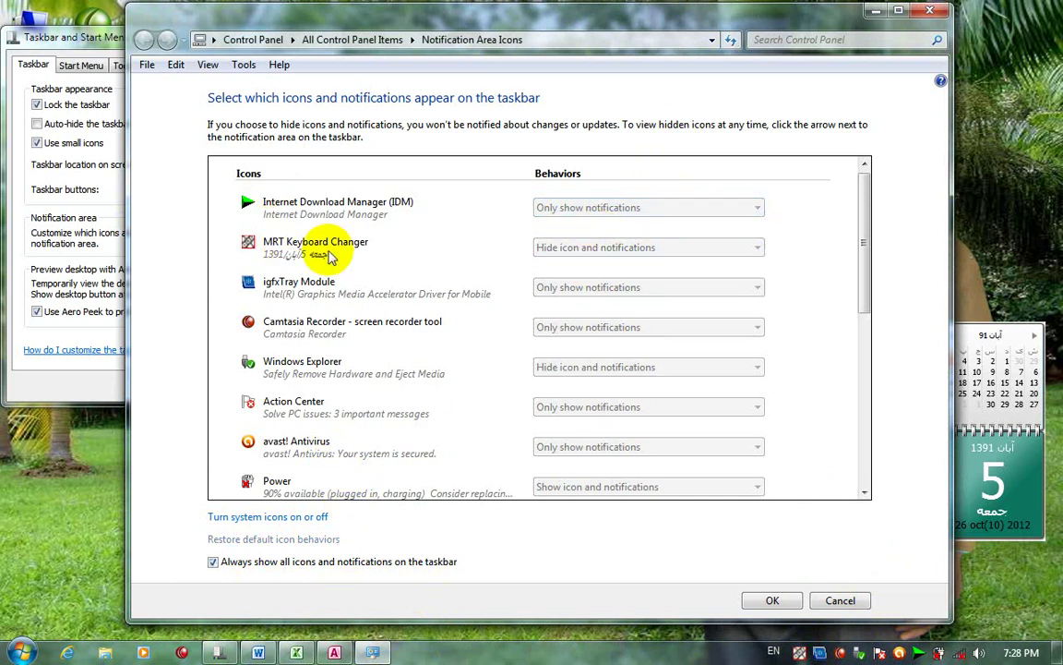
pyautogui.click(293, 566)
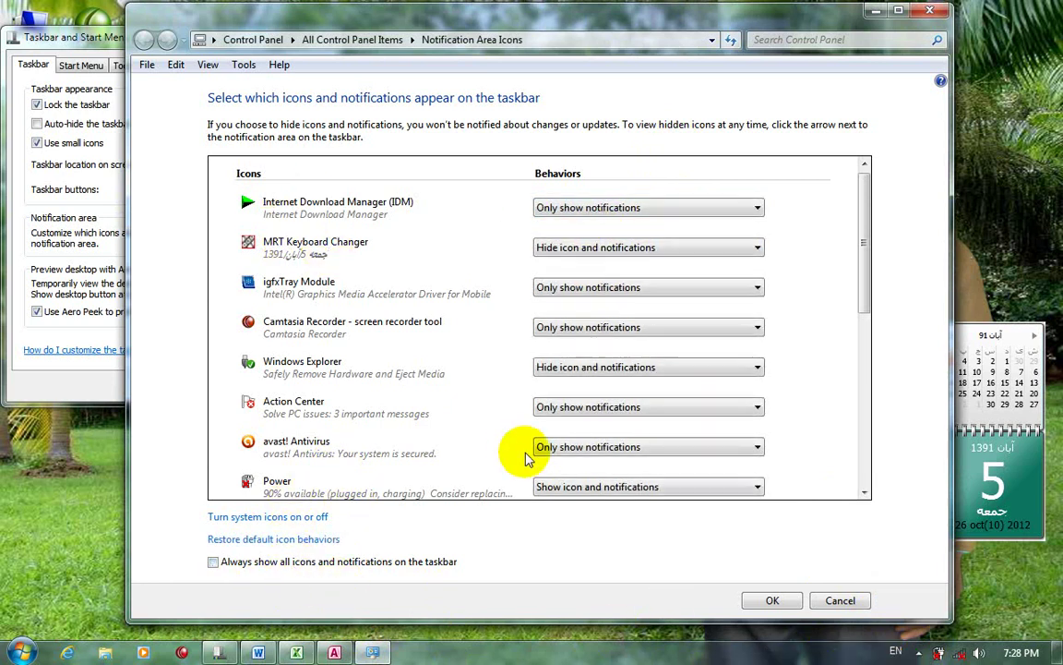
pyautogui.click(544, 247)
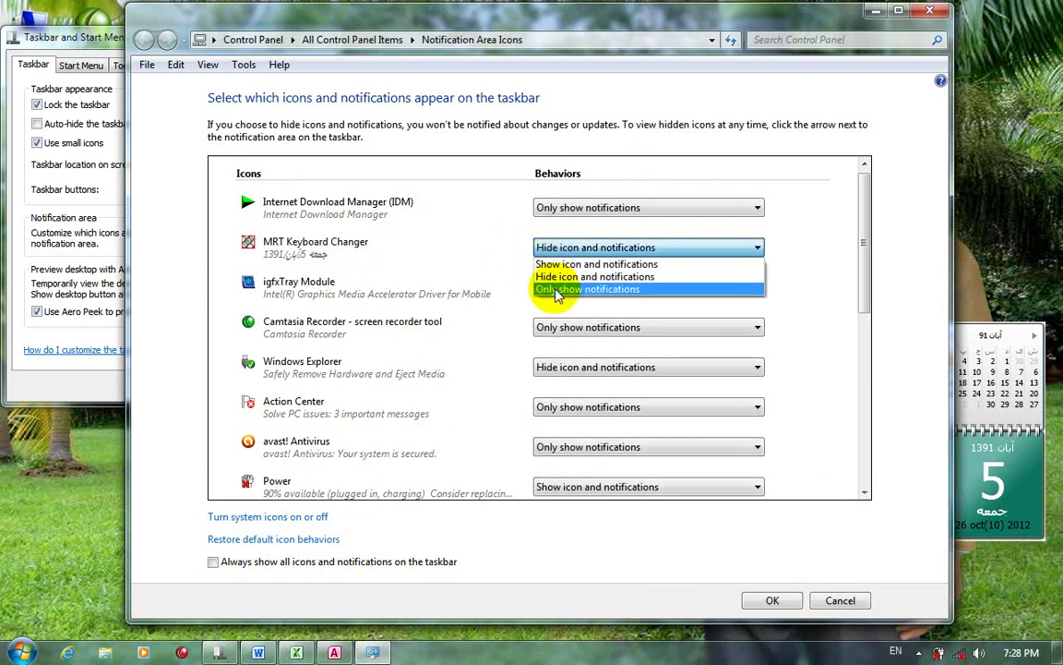
pyautogui.click(556, 275)
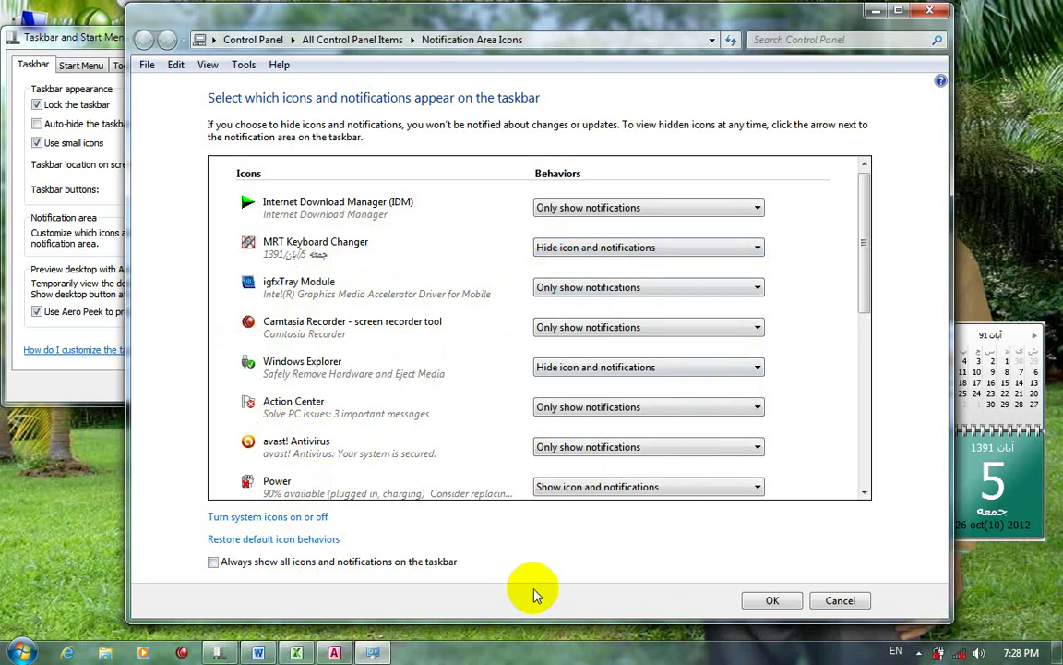
pyautogui.moveTo(864, 268)
pyautogui.mouseDown()
pyautogui.moveTo(867, 314)
pyautogui.moveTo(866, 267)
pyautogui.mouseUp()
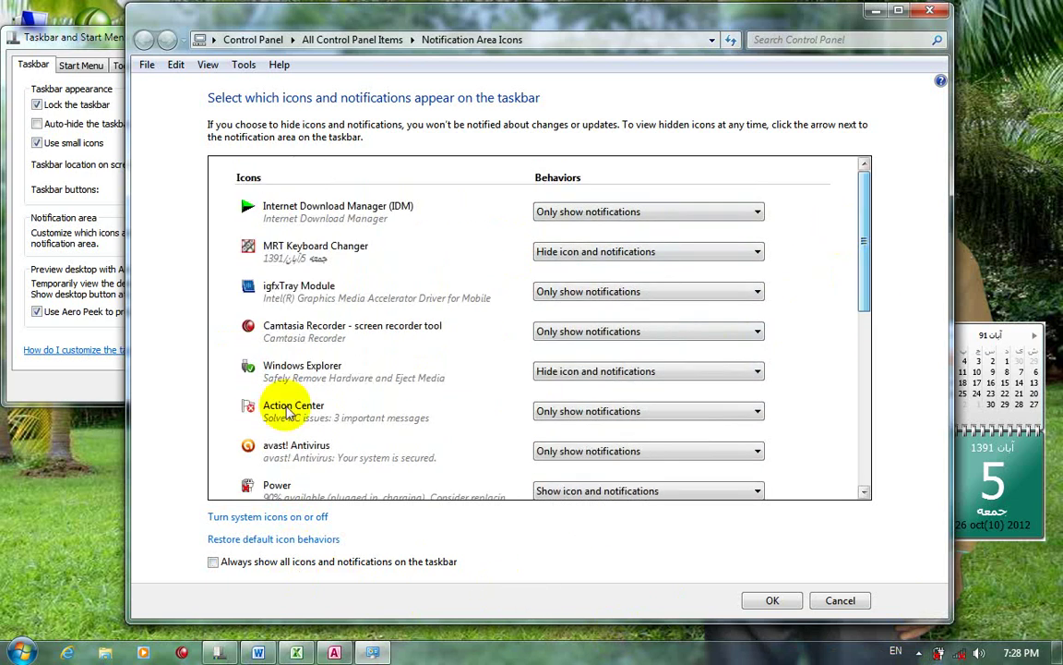
# Open the settings for turning system icons on or off, and switch the Clock icon off and back on.
pyautogui.click(217, 520)
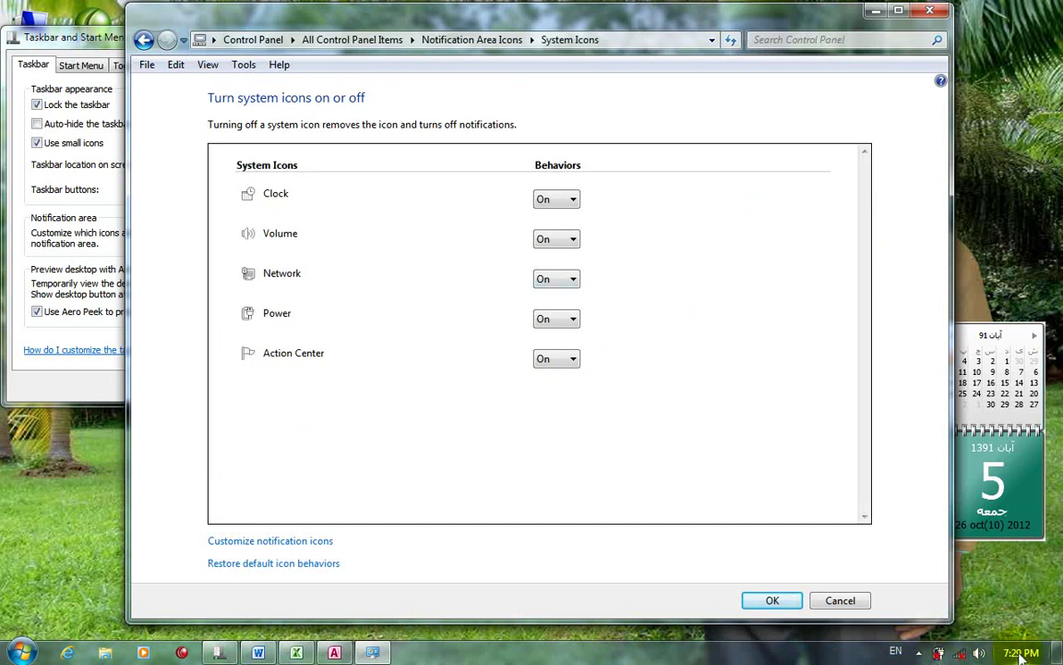
pyautogui.moveTo(1020, 657)
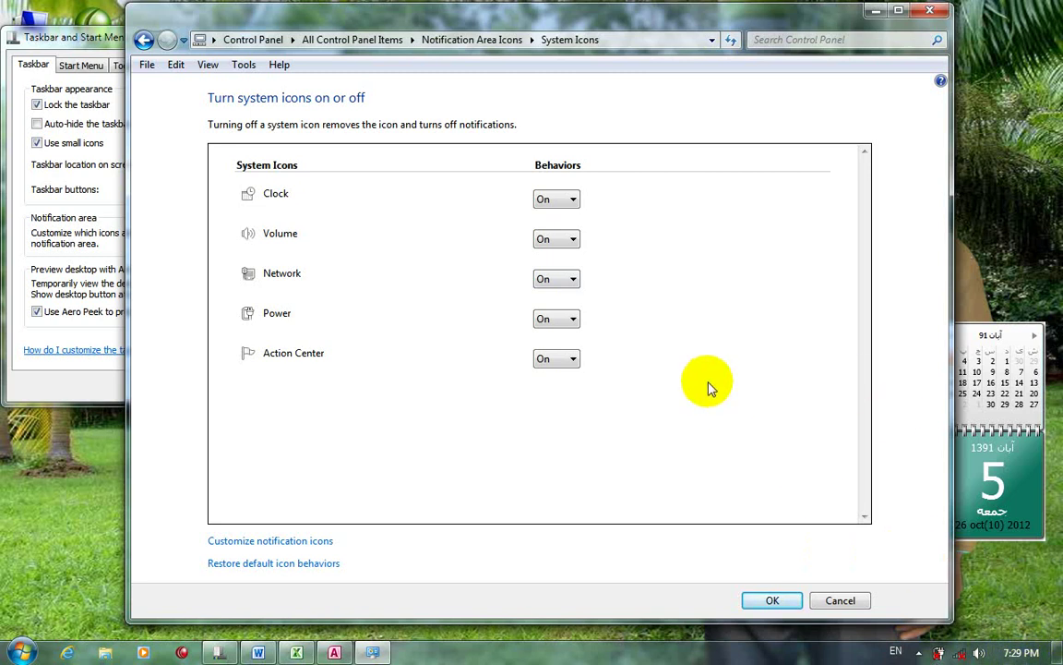
pyautogui.click(572, 200)
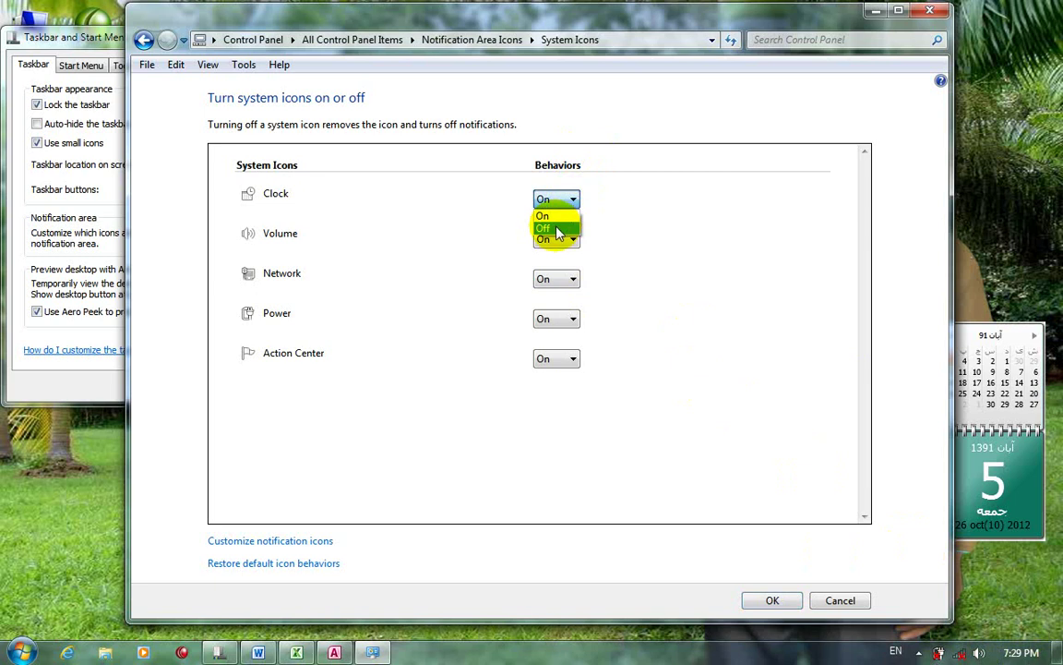
pyautogui.click(556, 229)
pyautogui.click(577, 201)
pyautogui.click(568, 213)
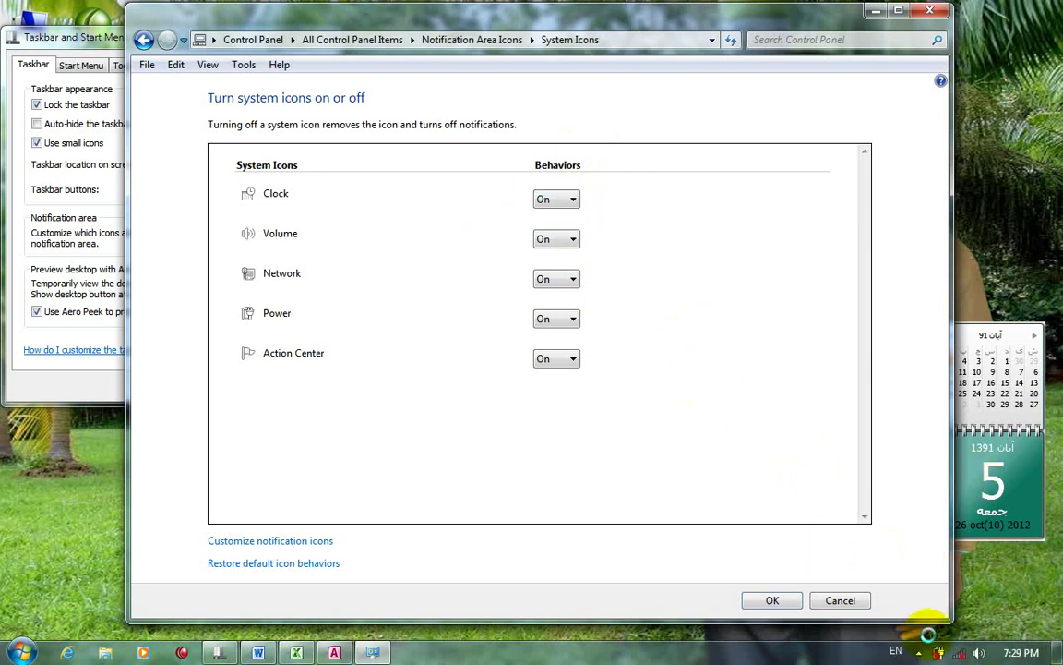
pyautogui.click(551, 281)
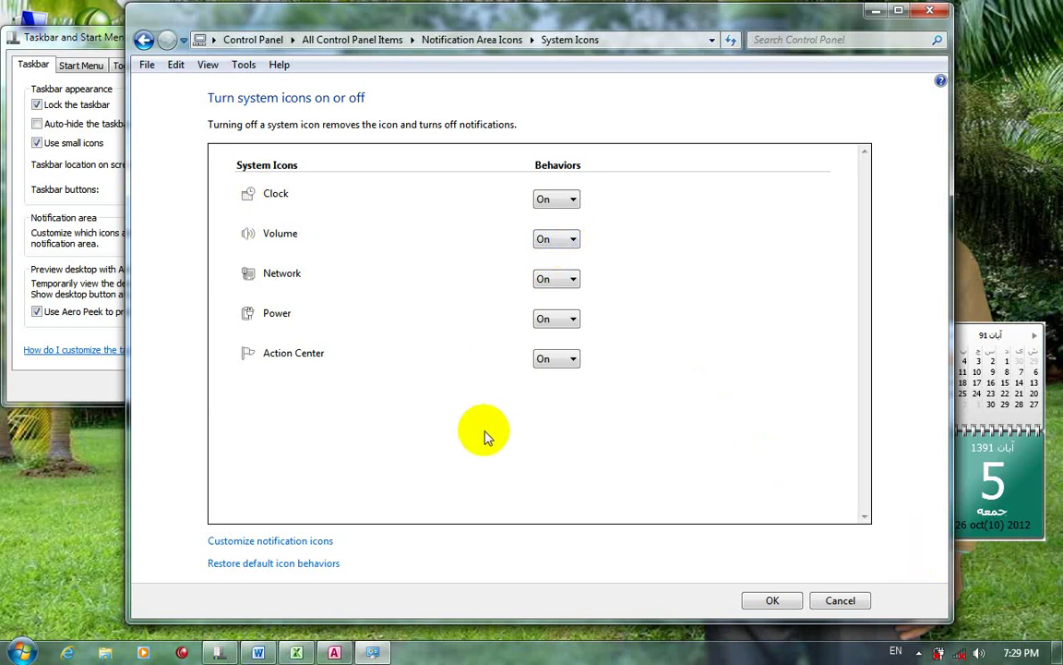
# View the volume control options and the volume slider of the taskbar's speaker icon, and close both.
pyautogui.rightClick(957, 651)
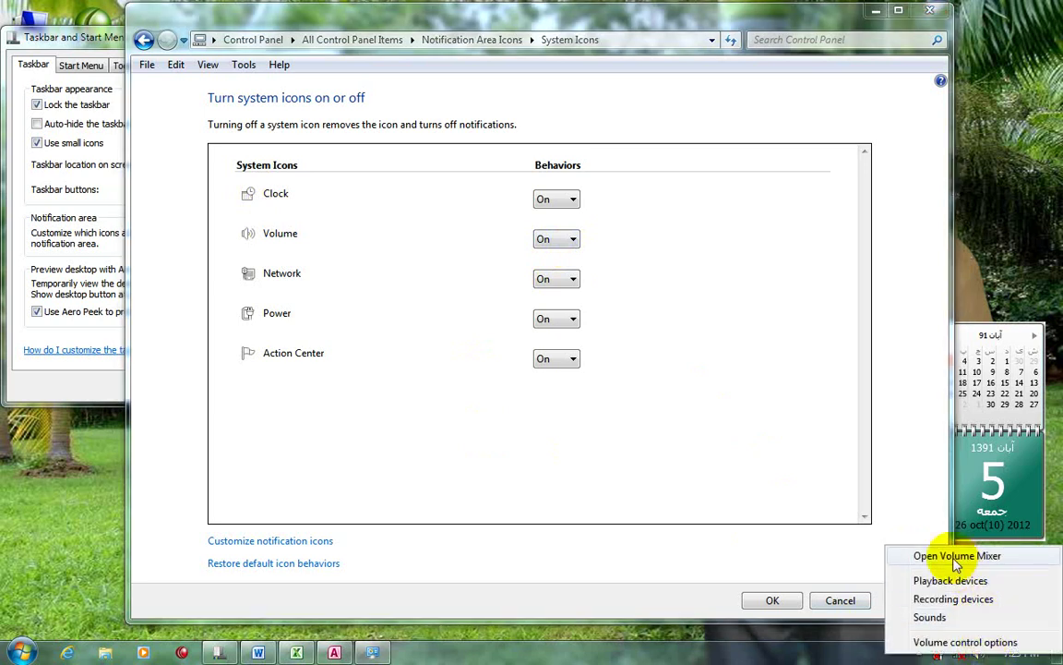
pyautogui.click(944, 641)
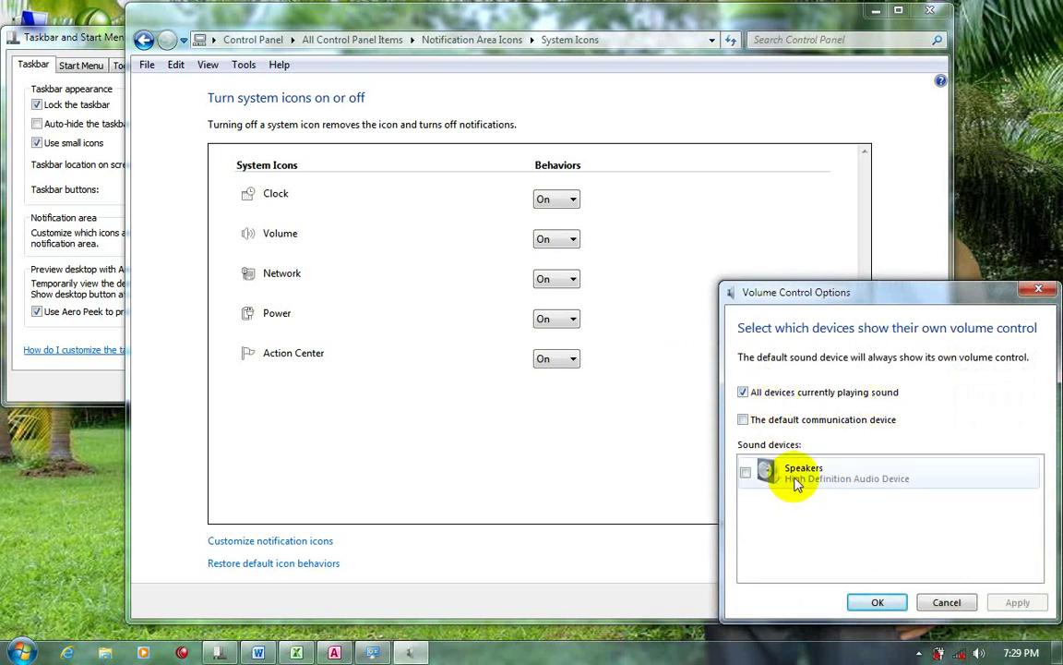
pyautogui.click(878, 602)
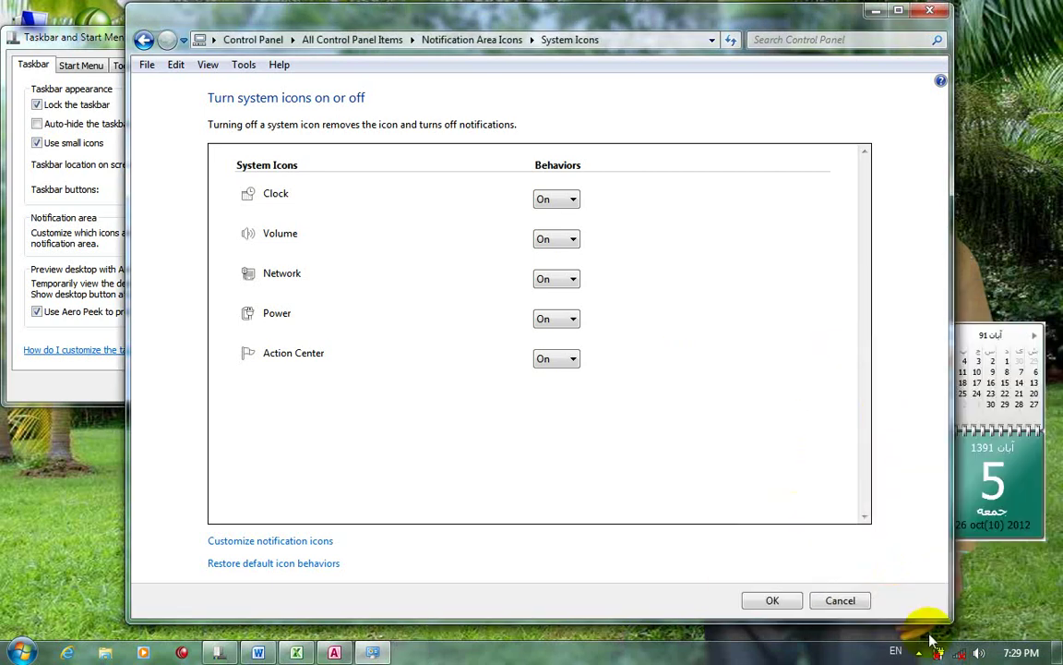
pyautogui.click(979, 653)
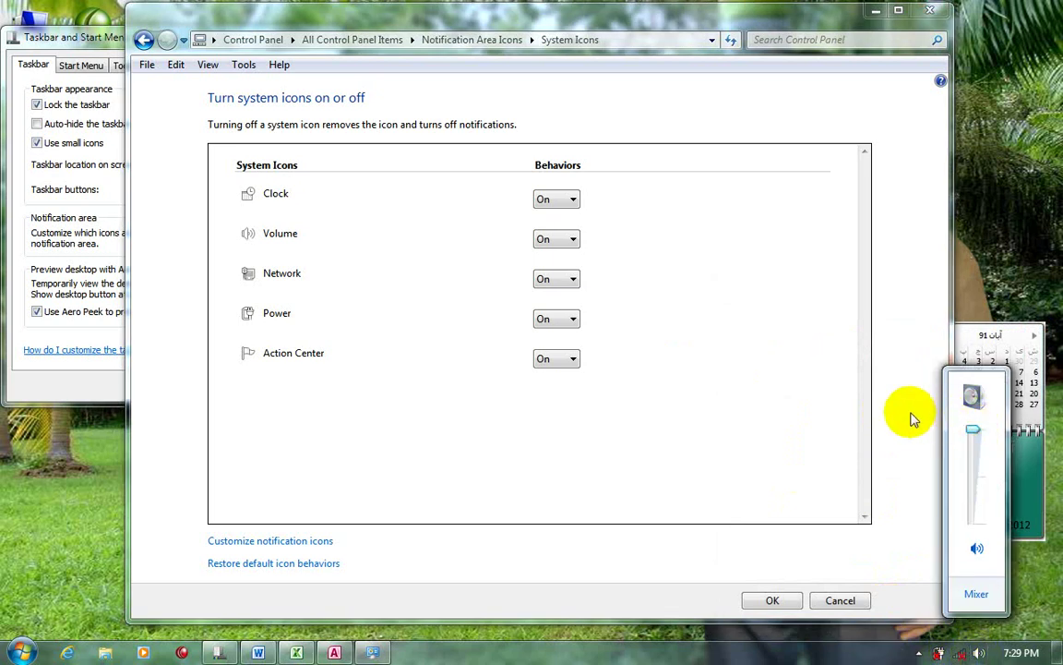
pyautogui.click(824, 397)
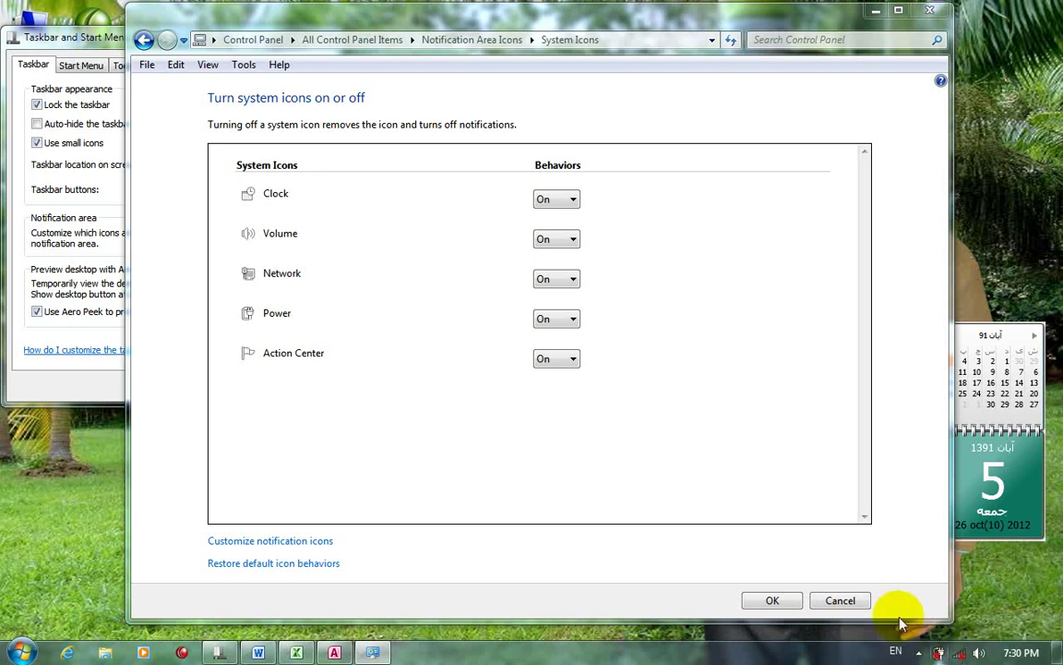
# Turn the Power system icon off.
pyautogui.click(567, 319)
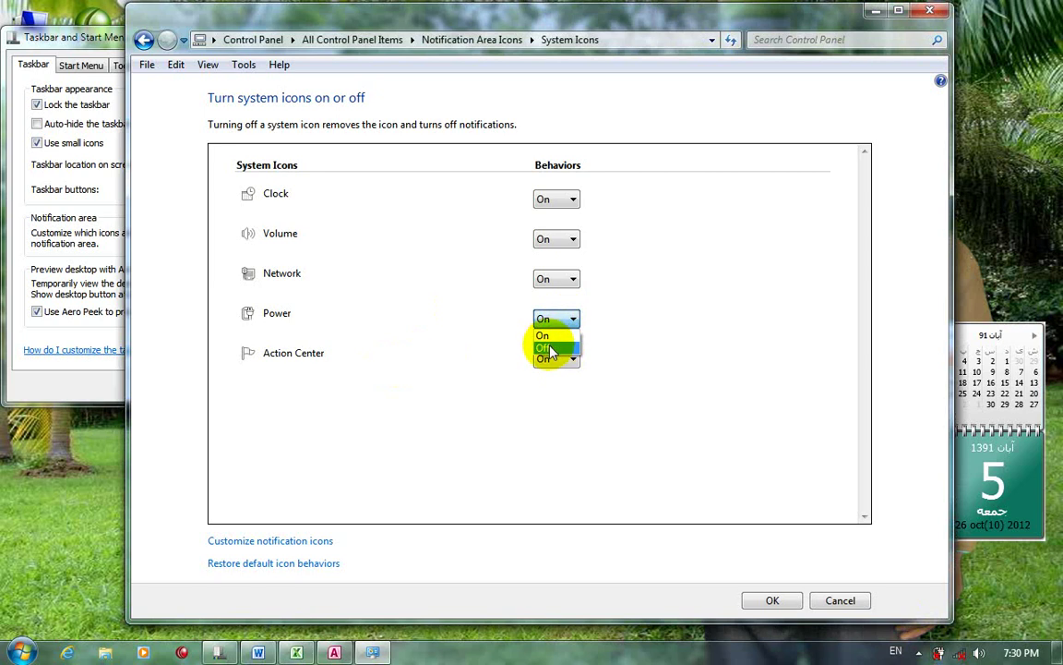
pyautogui.click(547, 349)
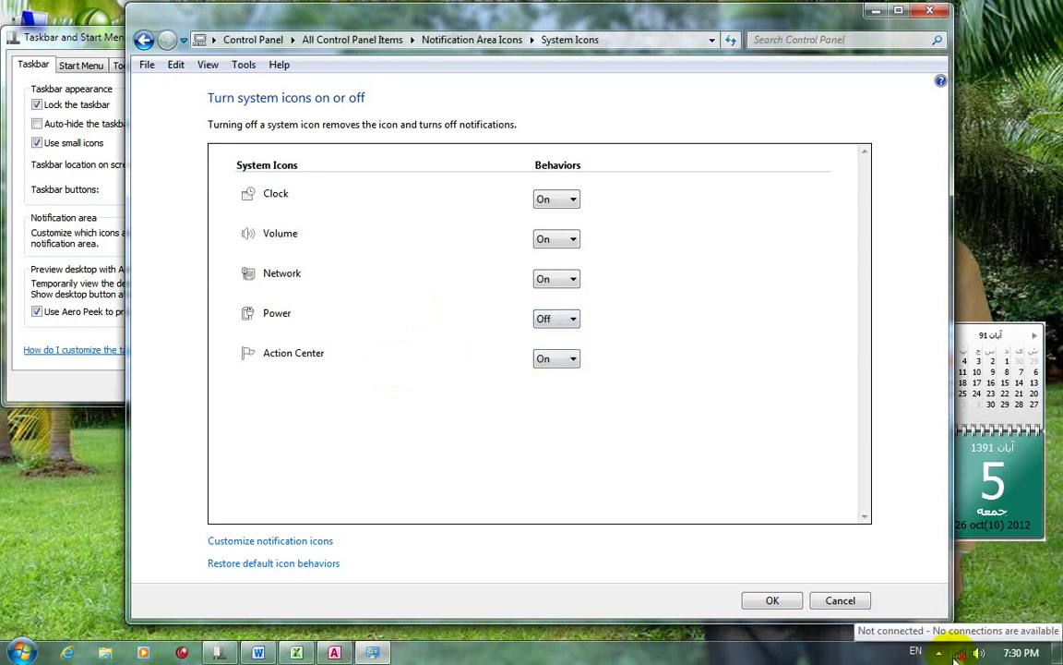
# Turn the Power system icon back on, look over the notification icon list, and confirm the system icon settings.
pyautogui.click(563, 321)
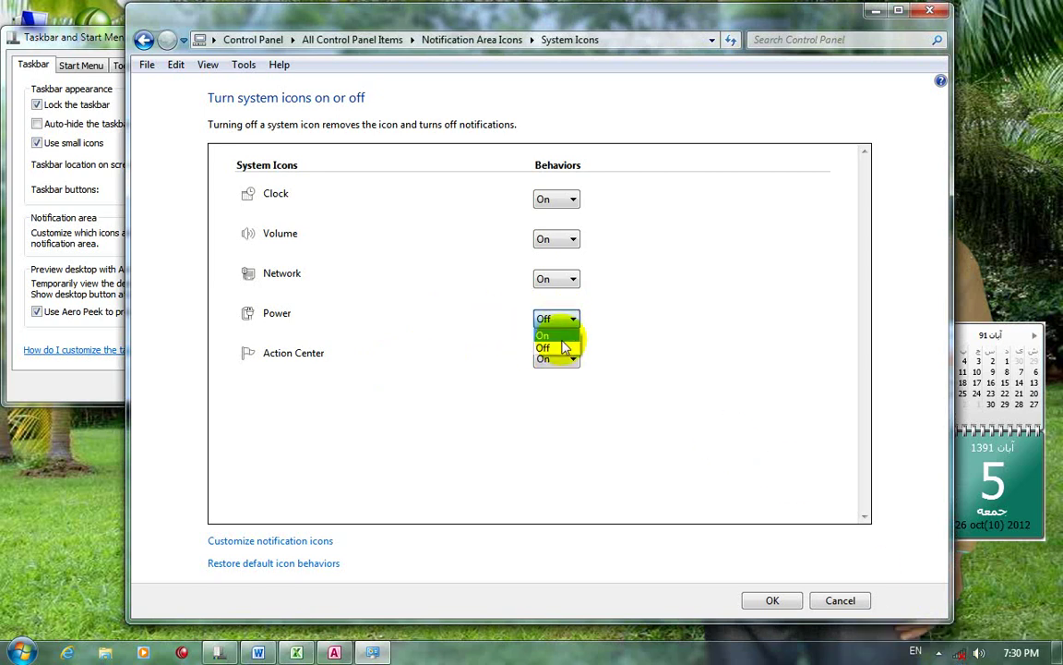
pyautogui.click(560, 337)
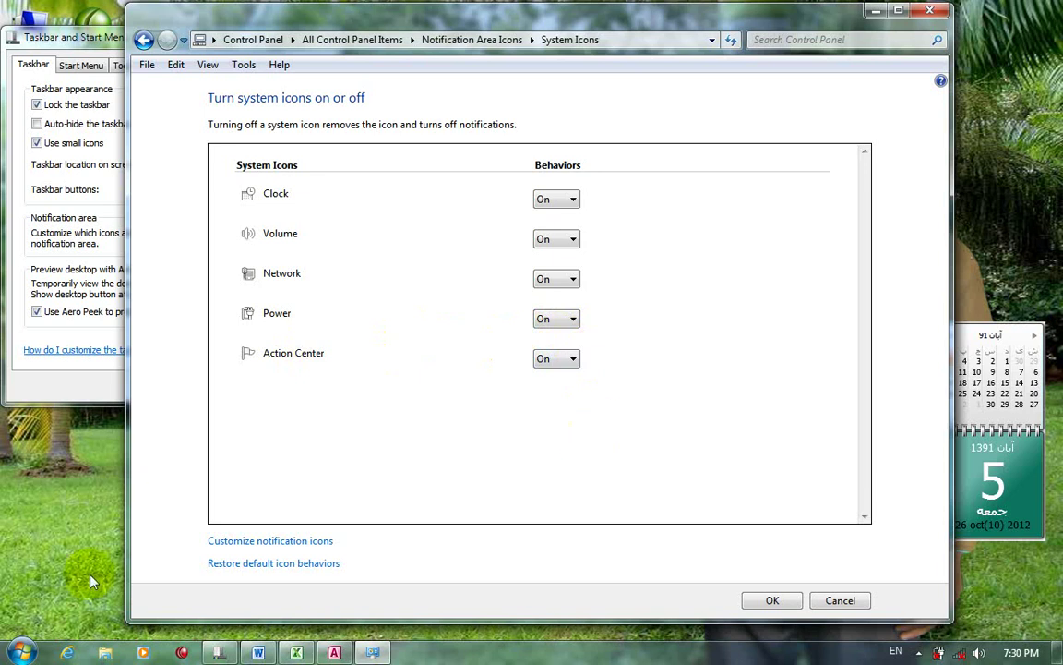
pyautogui.click(242, 545)
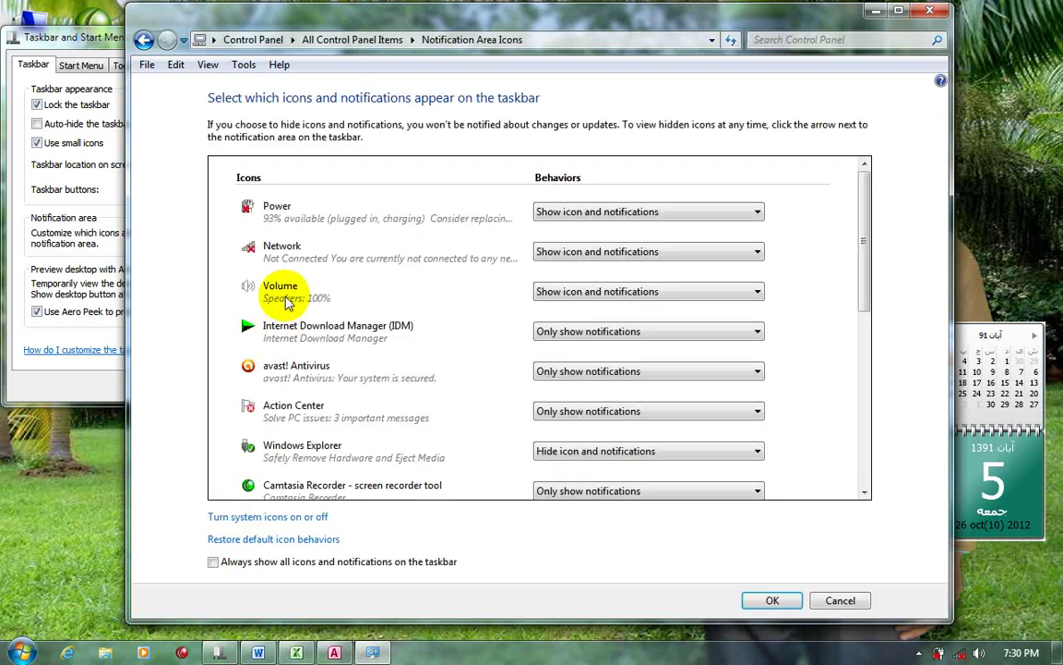
pyautogui.click(267, 520)
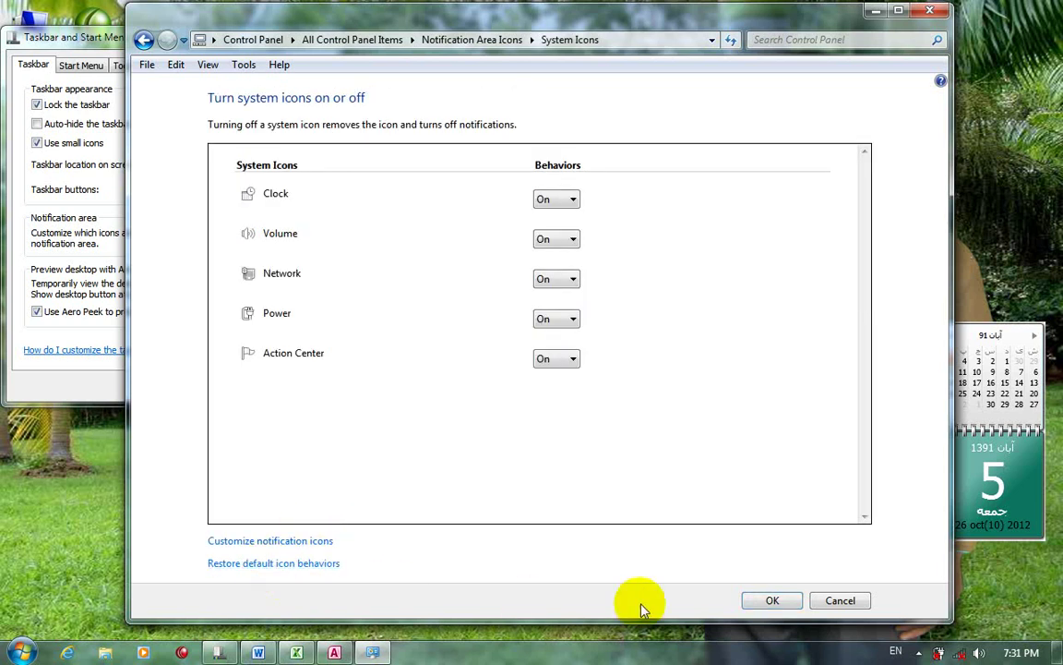
pyautogui.click(754, 602)
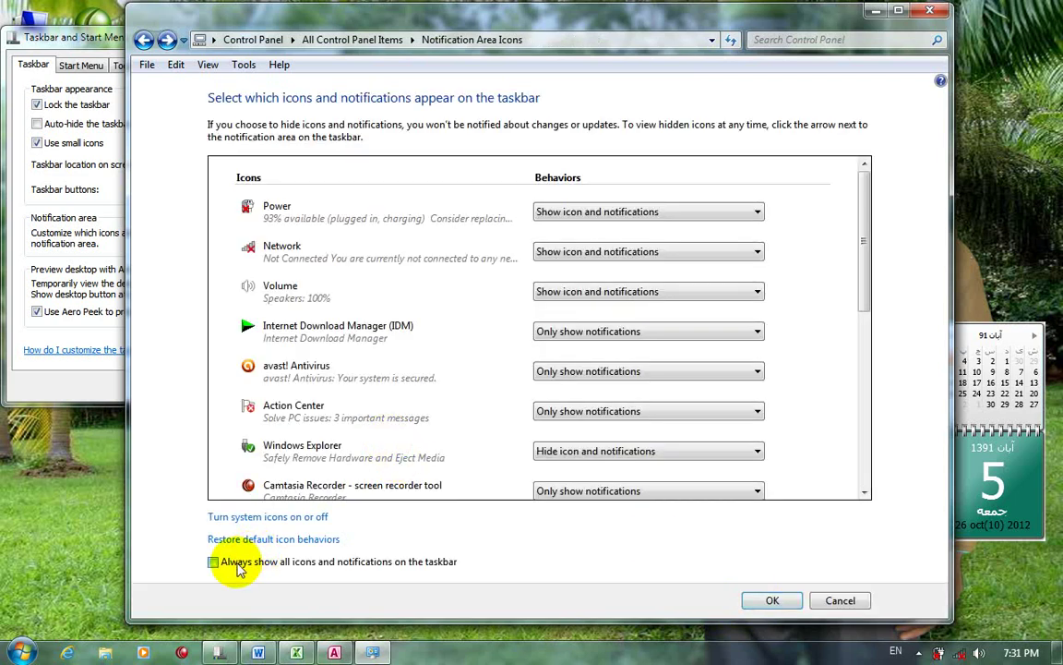
# Restore the default notification icon behaviors, enable Always show all icons and notifications on the taskbar, and confirm.
pyautogui.click(237, 565)
pyautogui.click(215, 562)
pyautogui.click(251, 542)
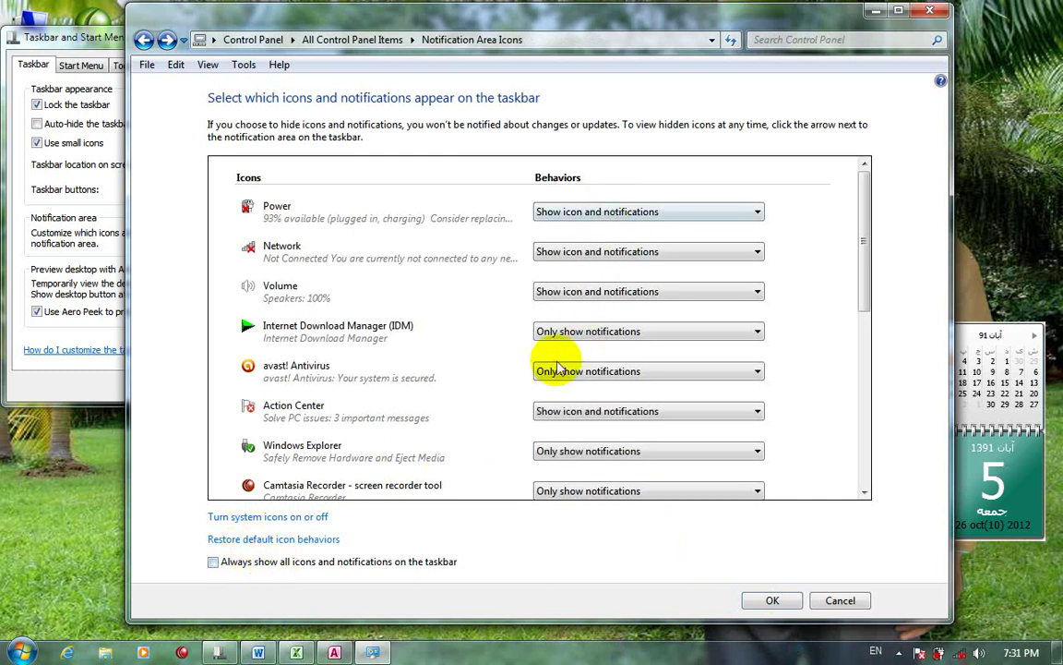
pyautogui.click(240, 563)
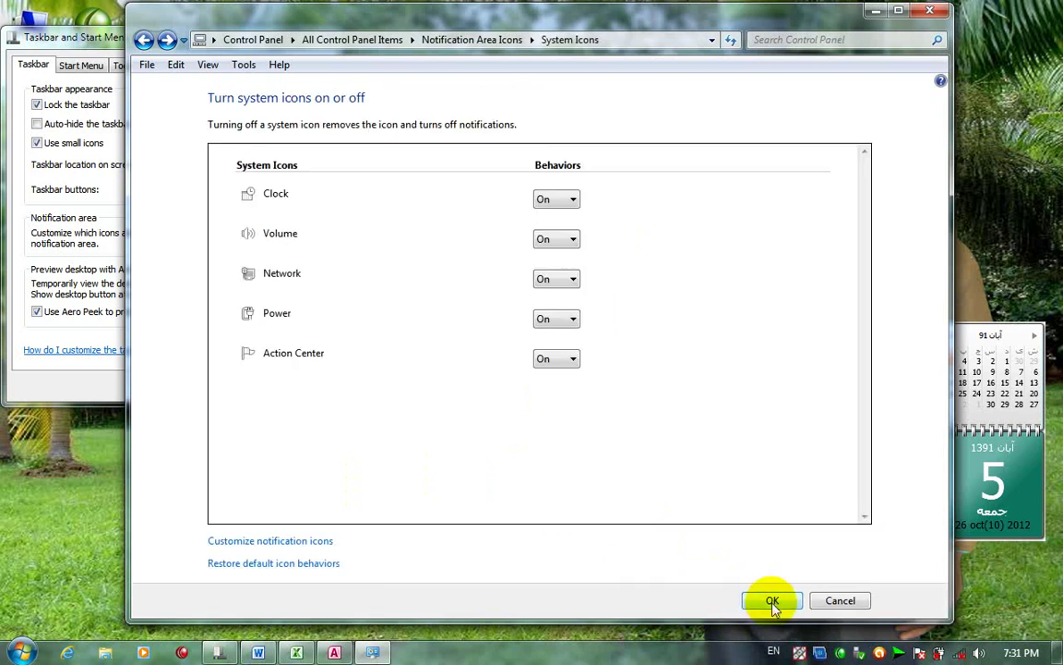
pyautogui.click(772, 601)
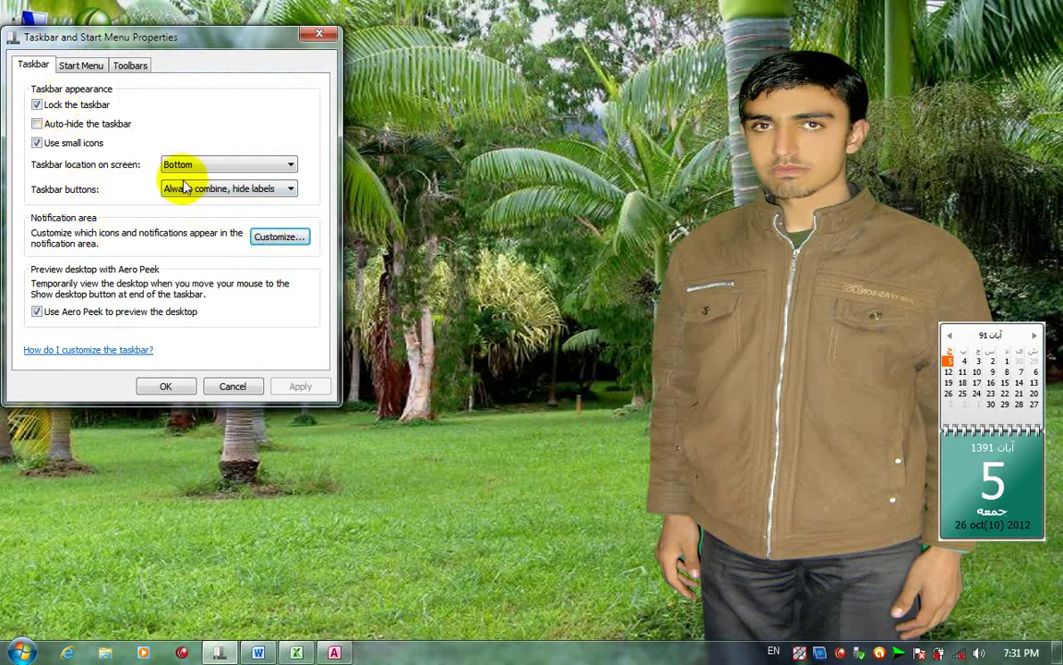
# Close the taskbar properties and the open Access, Excel and Word windows.
pyautogui.click(79, 67)
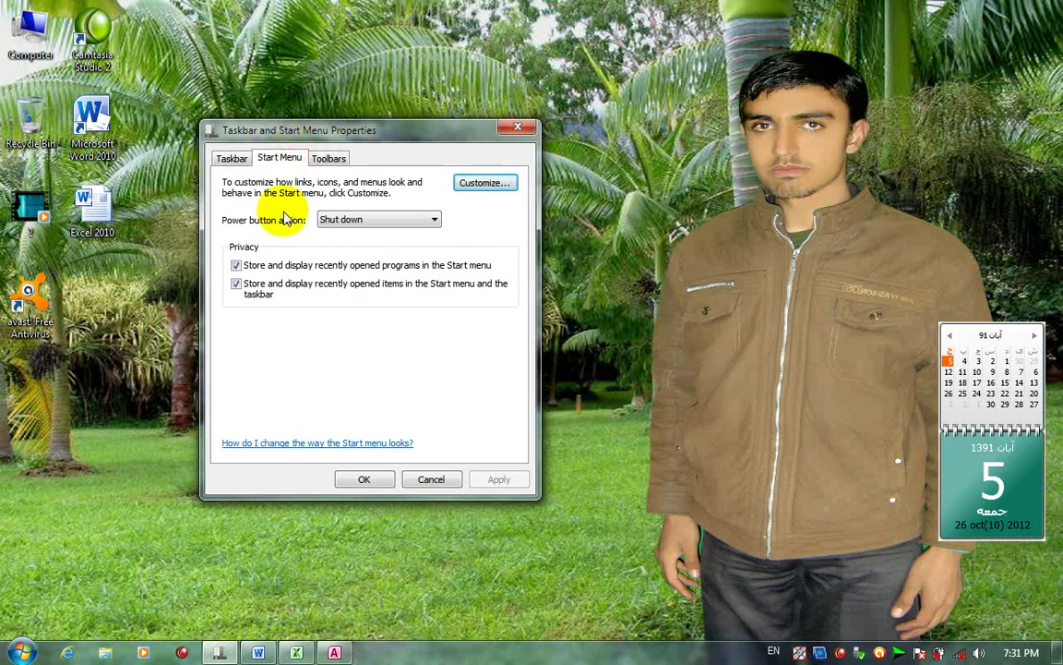
pyautogui.click(510, 127)
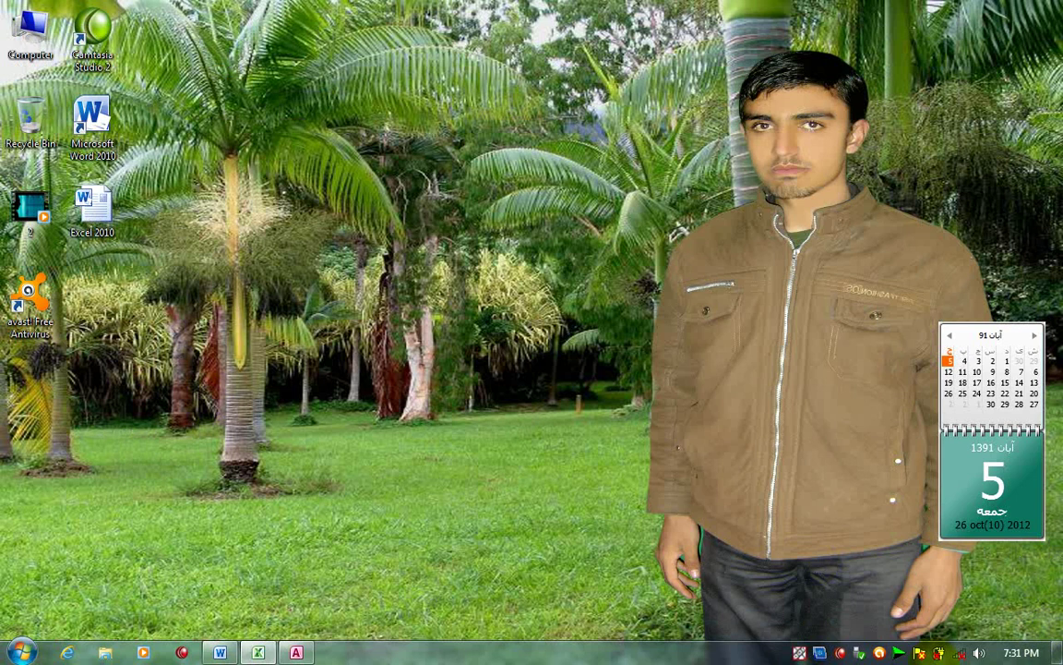
pyautogui.rightClick(304, 654)
pyautogui.click(254, 611)
pyautogui.rightClick(263, 654)
pyautogui.rightClick(220, 652)
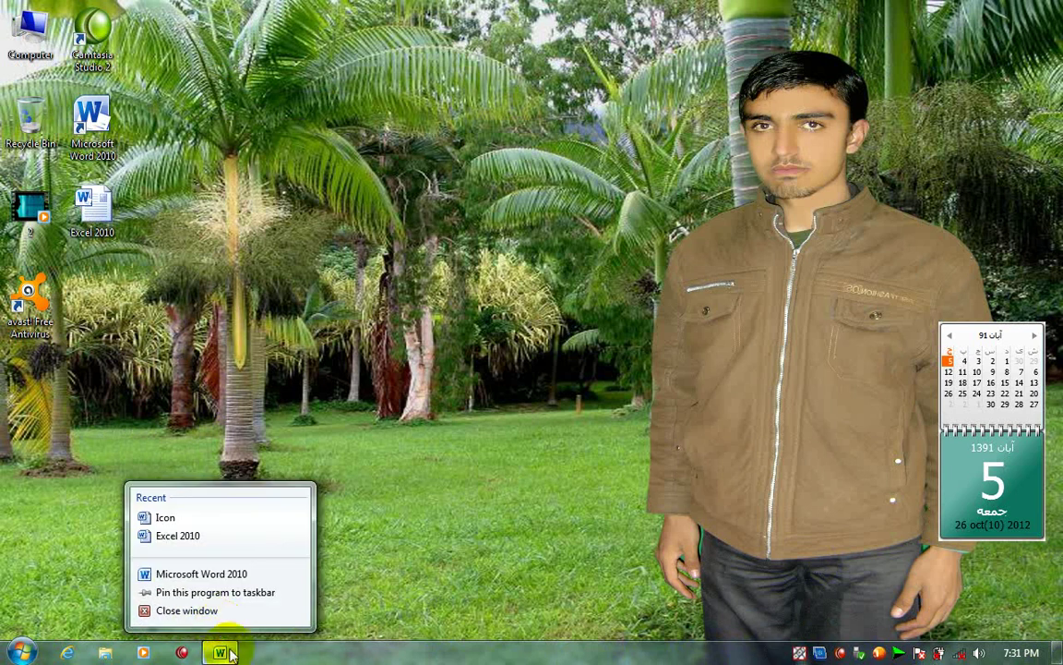
pyautogui.click(209, 610)
# Reopen the Taskbar and Start Menu Properties and look over the Start menu's contents.
pyautogui.rightClick(331, 658)
pyautogui.click(353, 653)
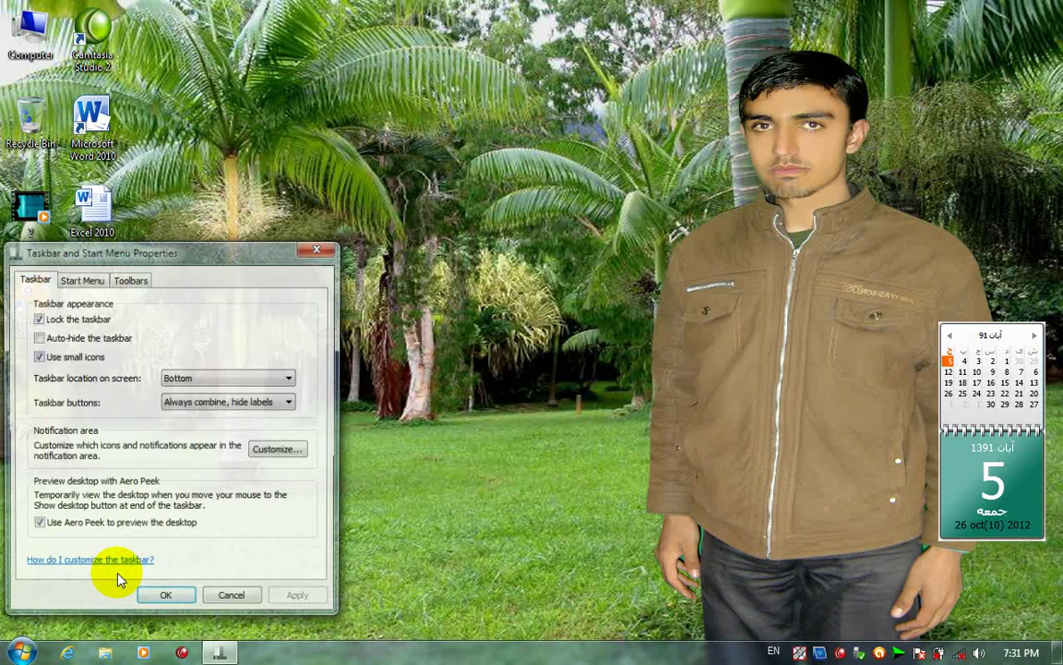
pyautogui.click(20, 653)
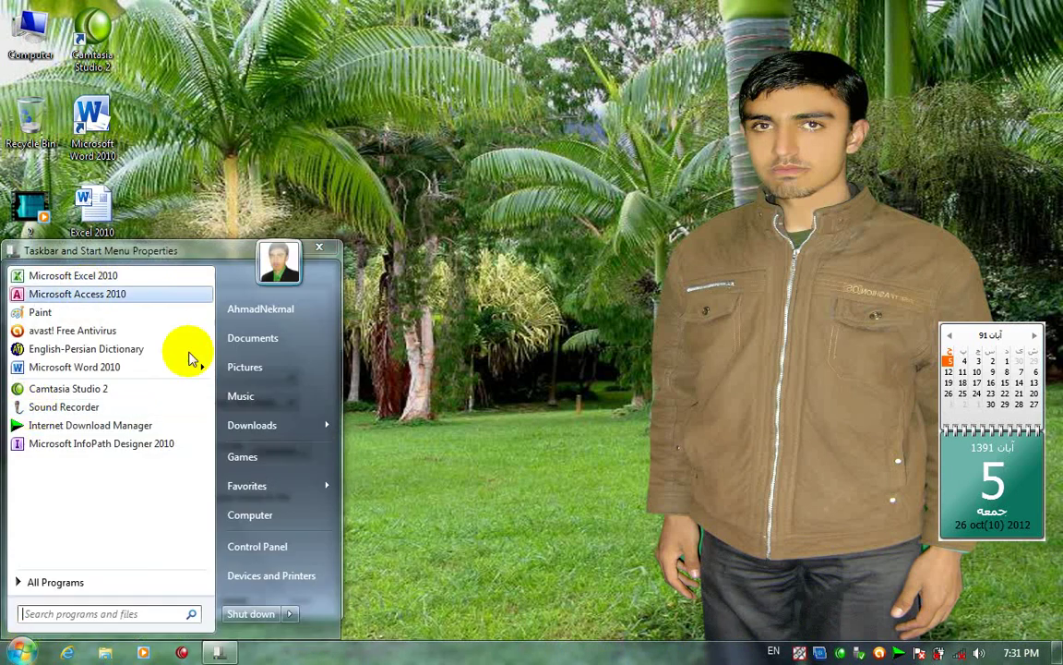
pyautogui.click(470, 393)
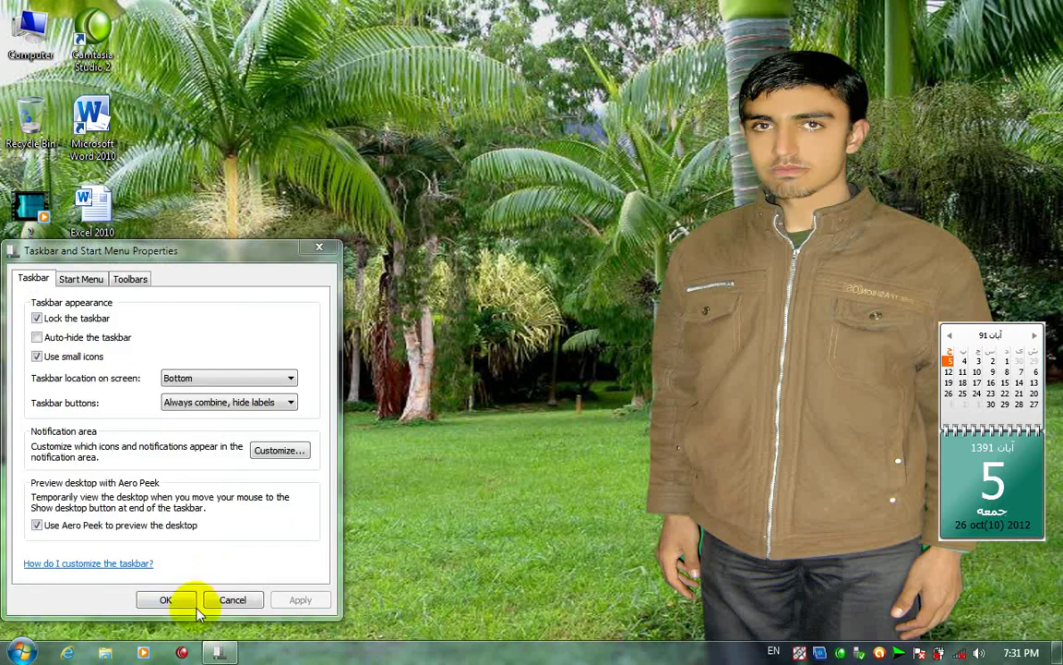
# Open the Start menu customization beside the properties window and set Control Panel to Don't display this item.
pyautogui.click(79, 280)
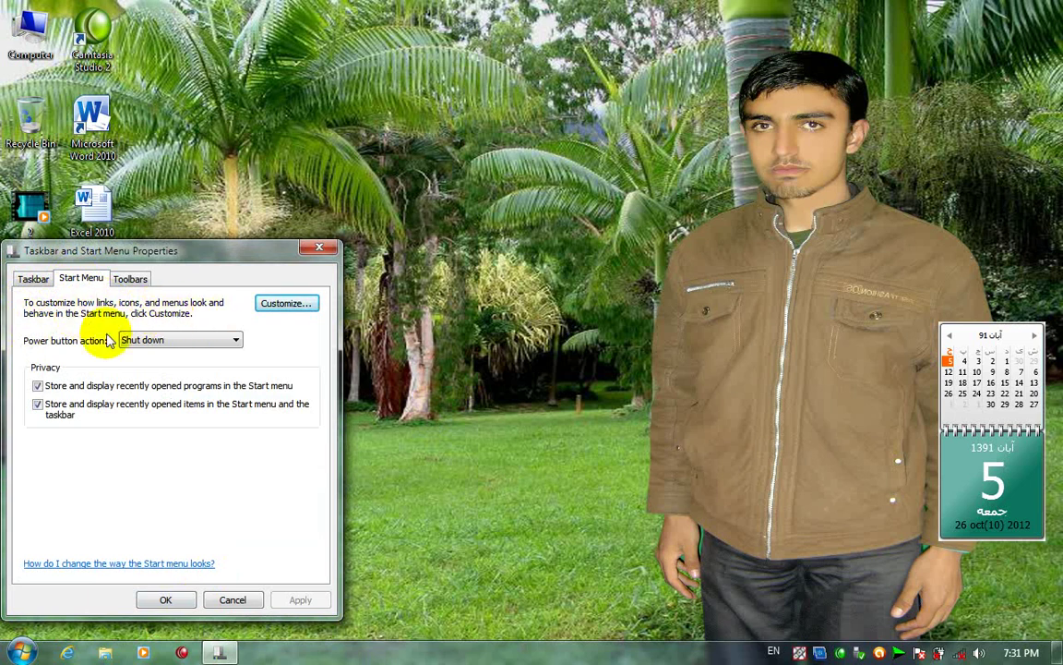
pyautogui.click(268, 310)
pyautogui.moveTo(144, 242); pyautogui.dragTo(352, 196)
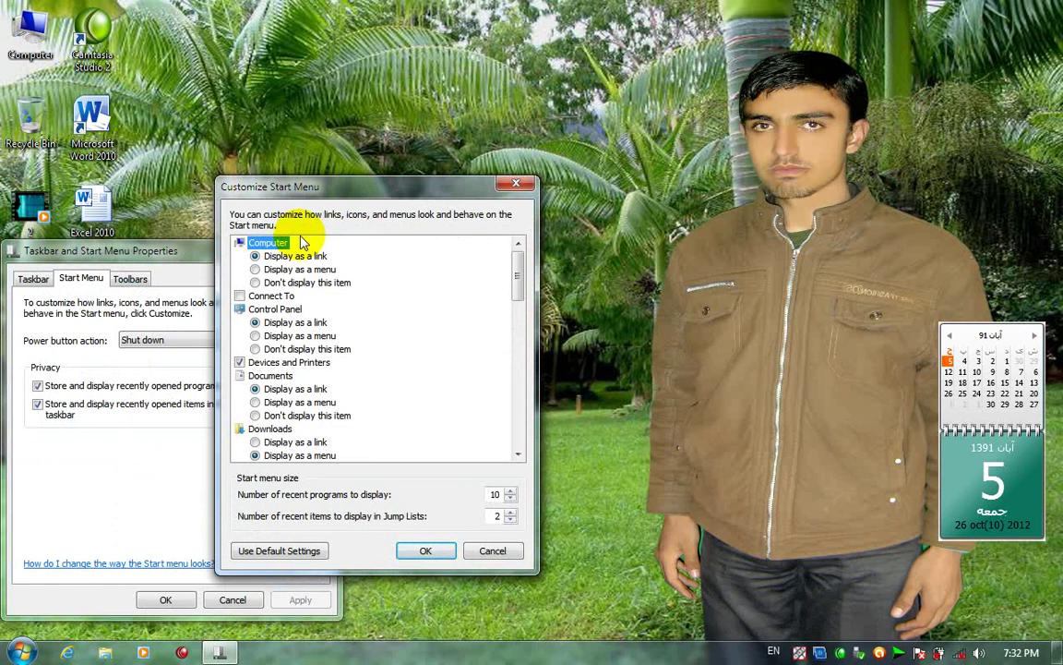
pyautogui.click(20, 652)
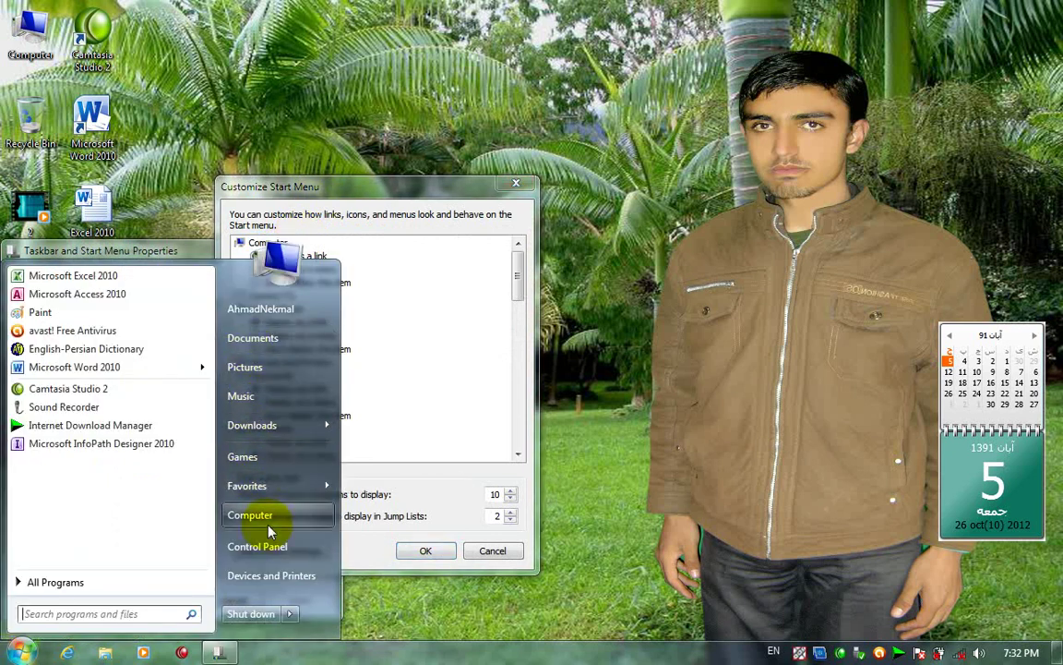
pyautogui.click(481, 351)
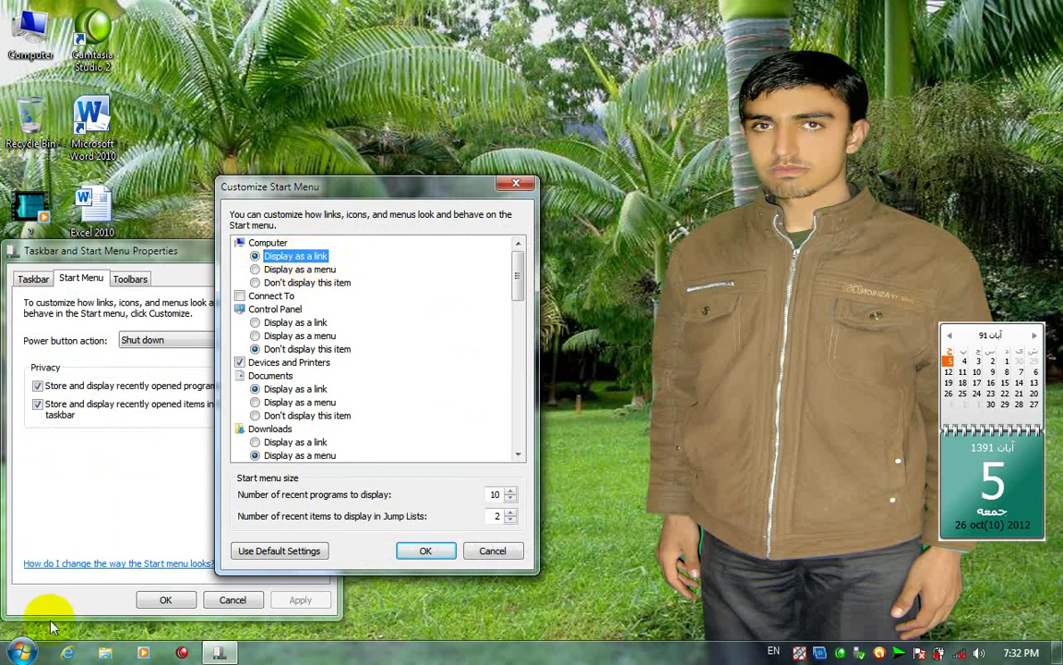
# Open the Computer window from its Start menu link and close it.
pyautogui.click(21, 652)
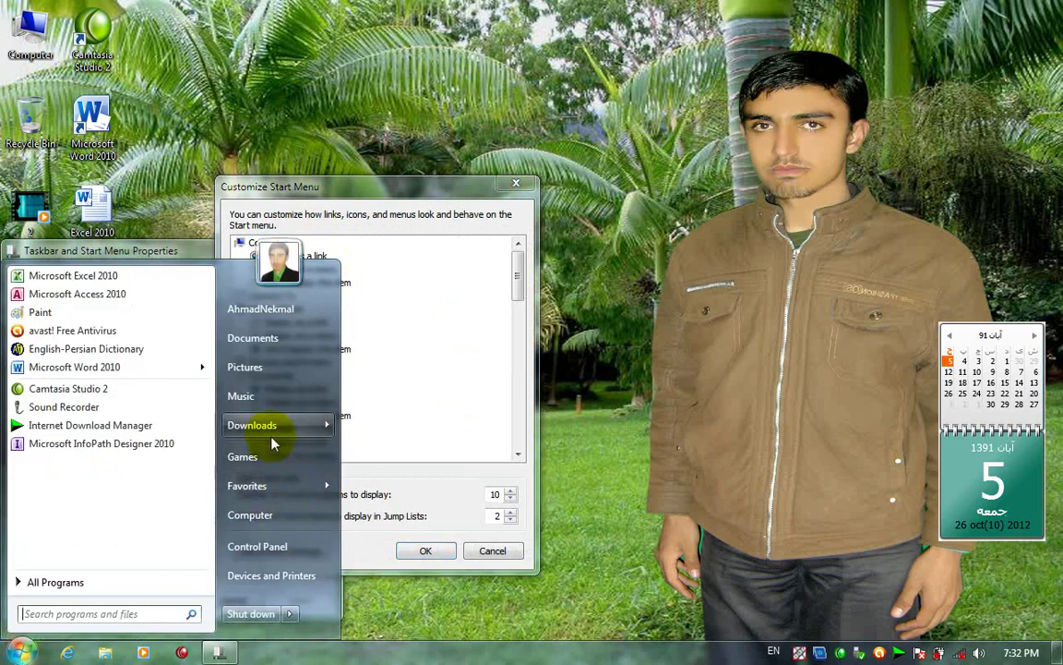
pyautogui.click(274, 522)
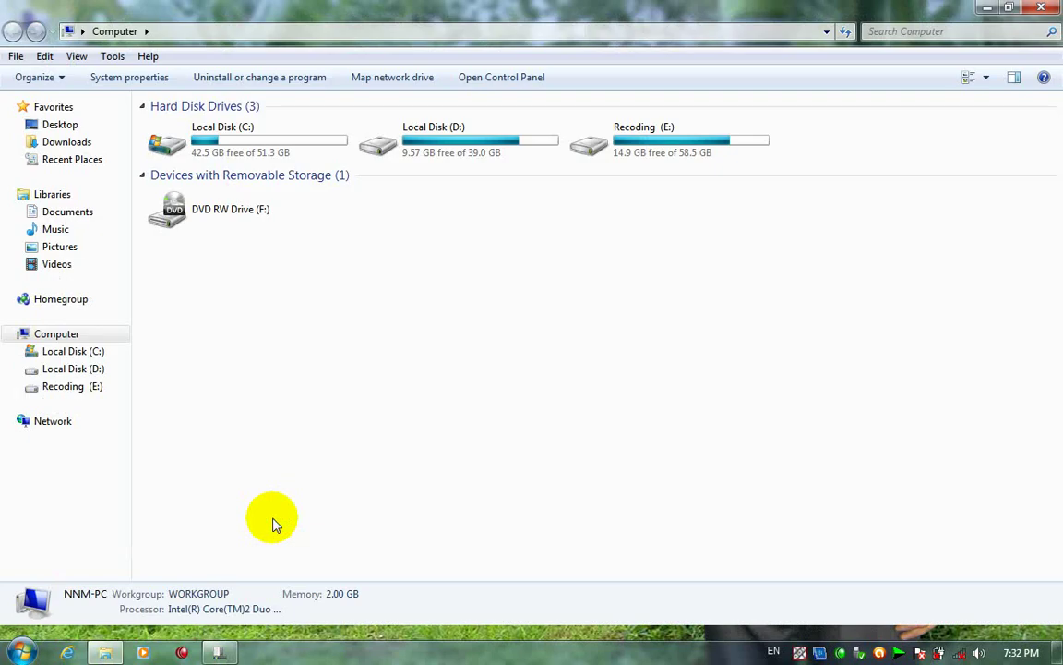
pyautogui.click(1041, 7)
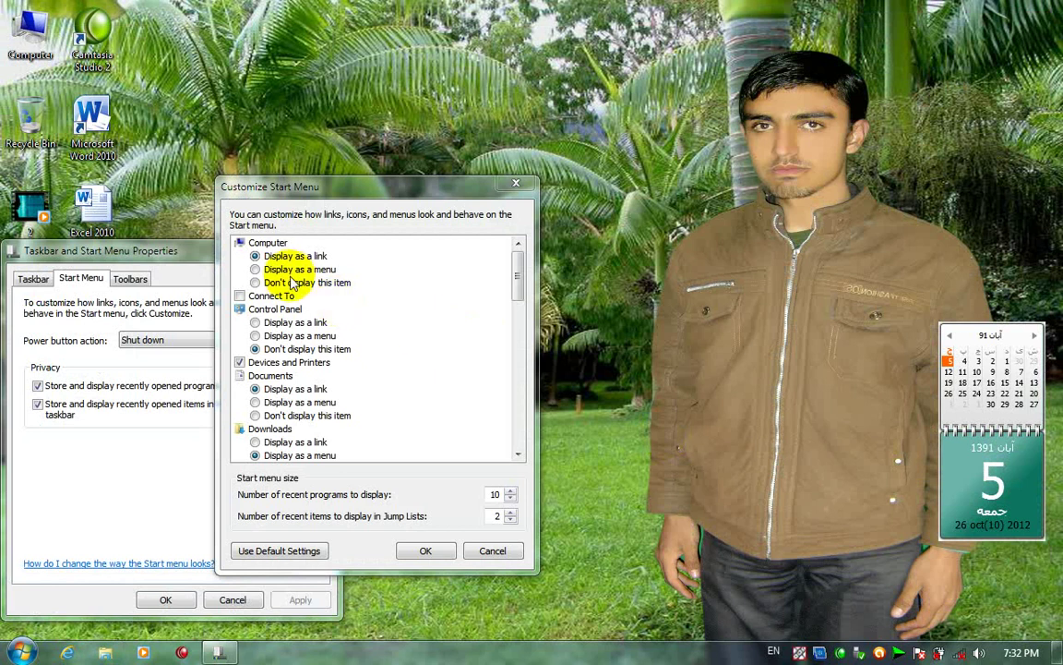
# Set Computer to Display as a menu, apply the change, and view its list of drives in the Start menu.
pyautogui.click(290, 270)
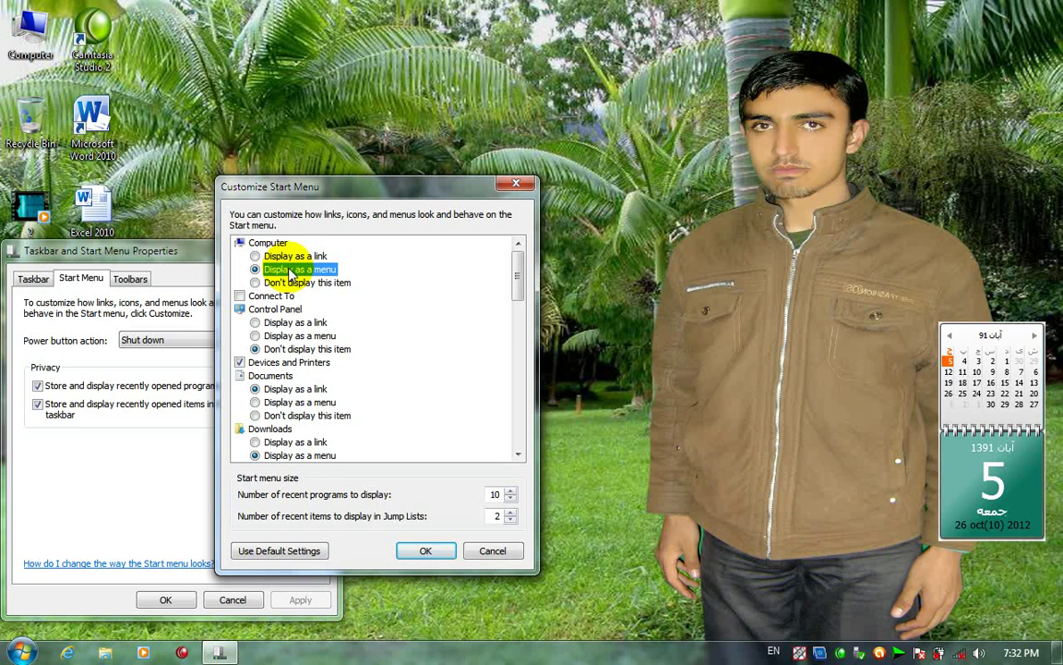
pyautogui.click(423, 550)
pyautogui.click(300, 600)
pyautogui.click(20, 652)
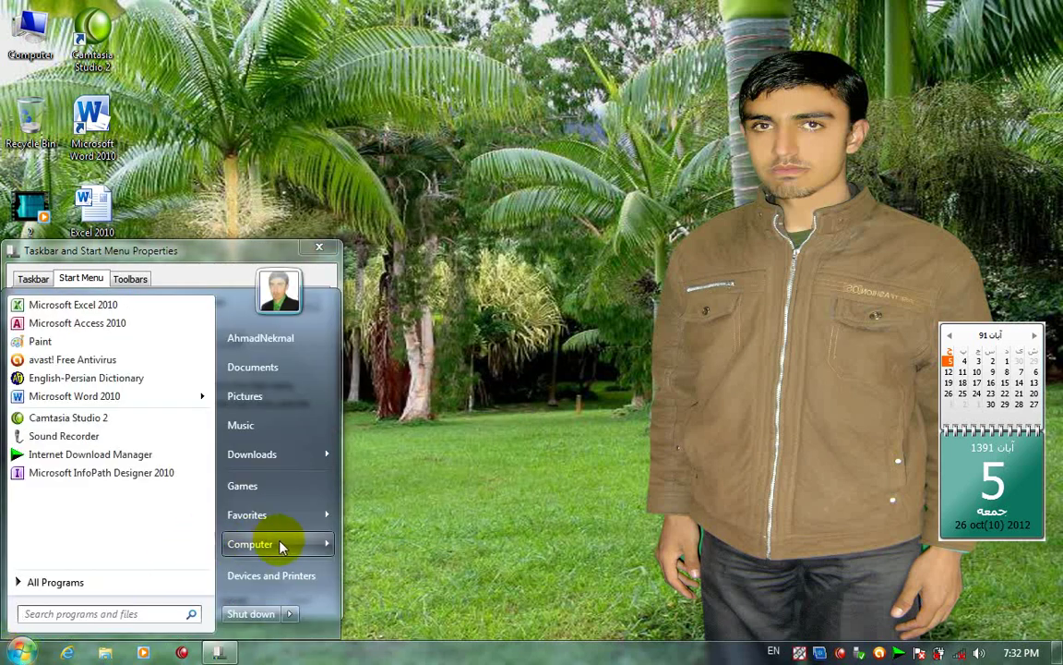
pyautogui.moveTo(330, 547)
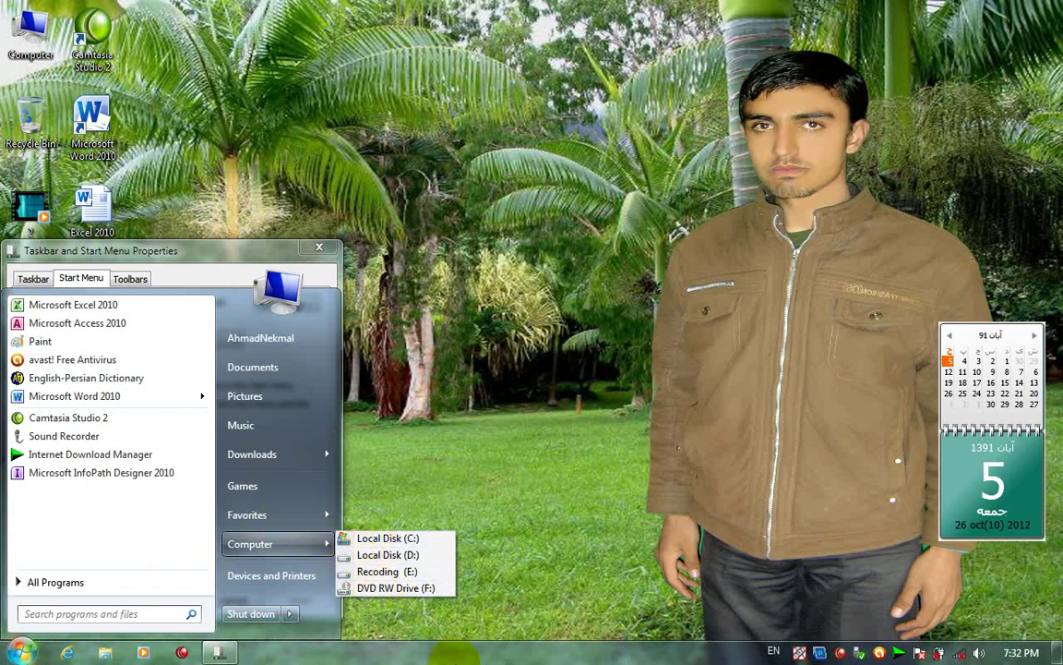
# Set Computer to Don't display this item, apply the change, and check the Start menu.
pyautogui.rightClick(457, 651)
pyautogui.click(284, 303)
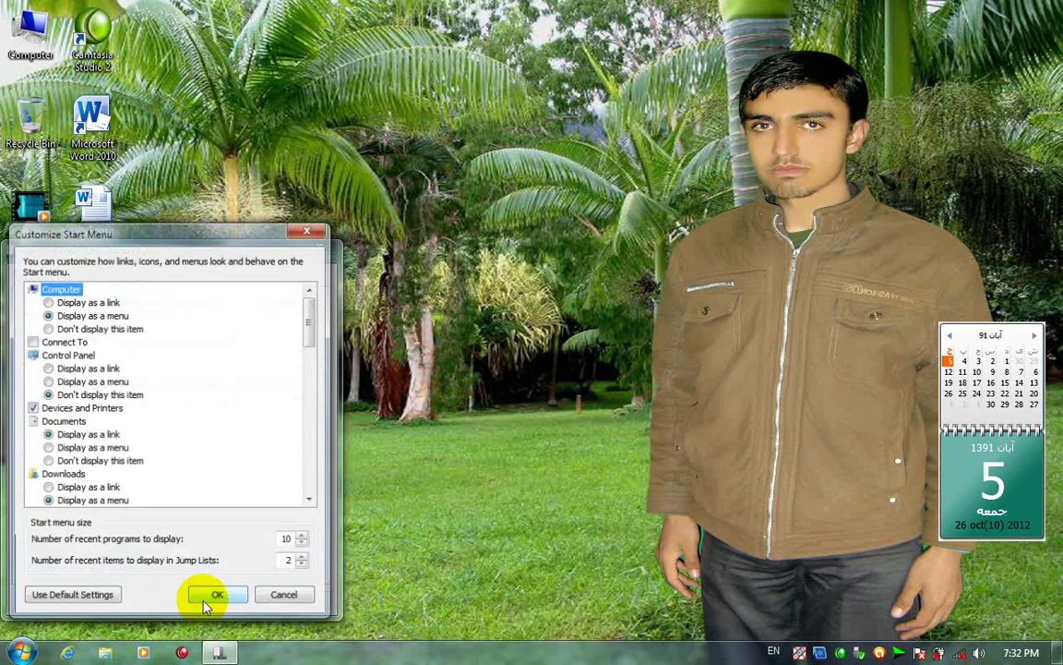
pyautogui.click(101, 315)
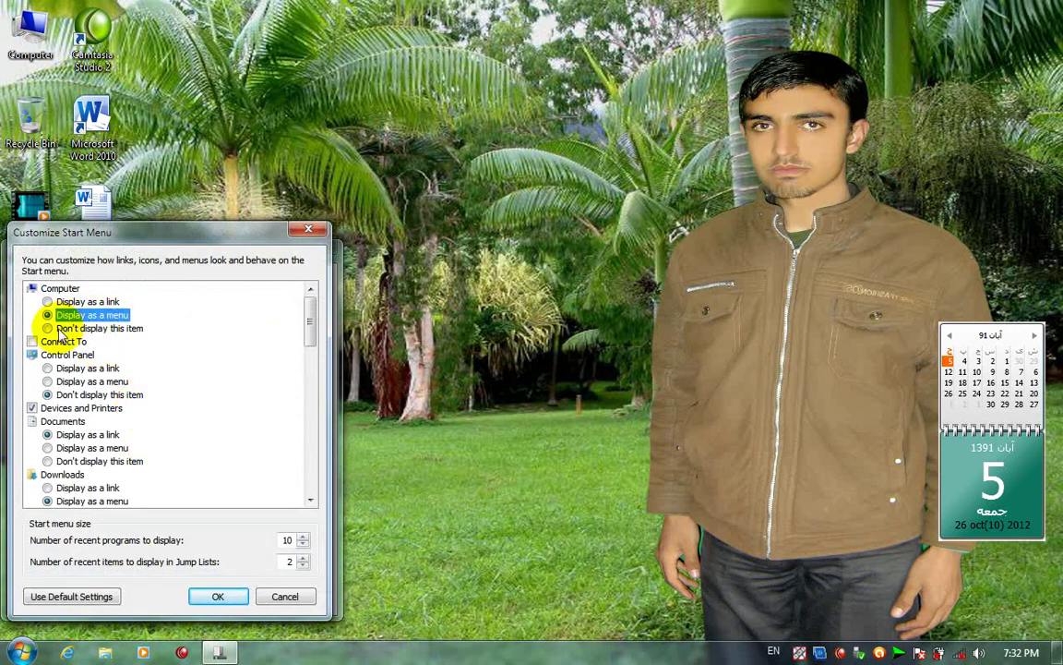
pyautogui.click(61, 329)
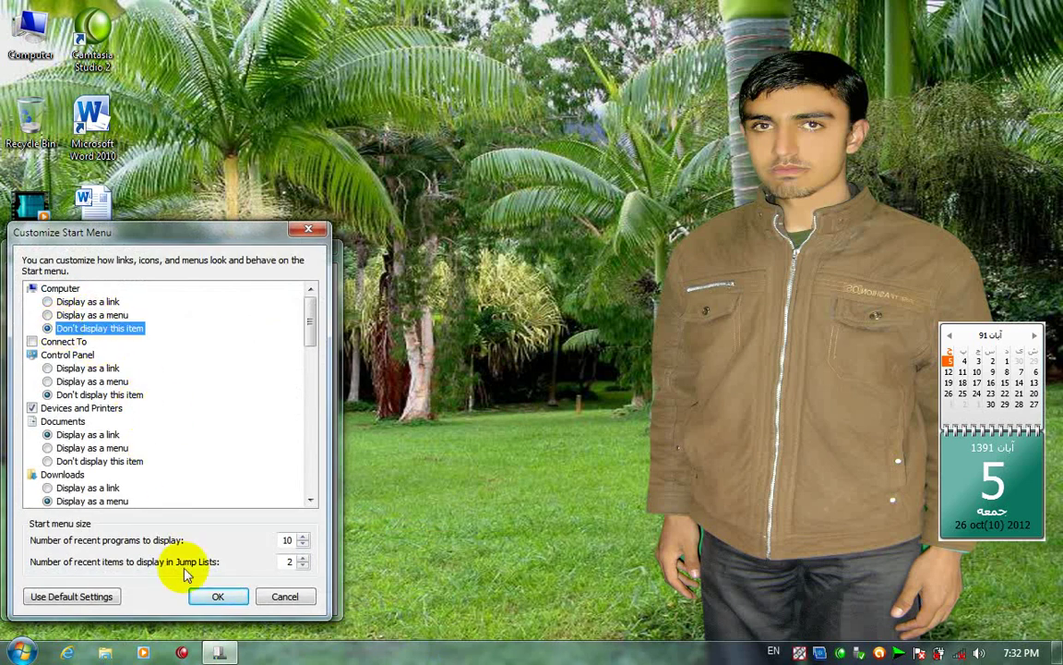
pyautogui.click(219, 595)
pyautogui.click(298, 600)
pyautogui.click(155, 599)
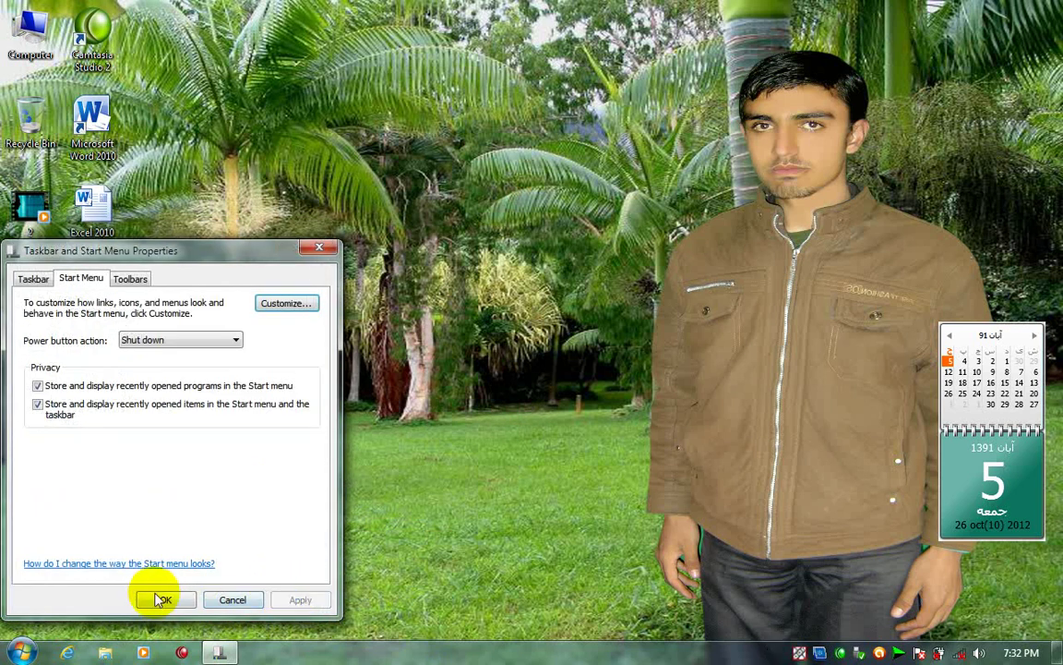
pyautogui.press('super')
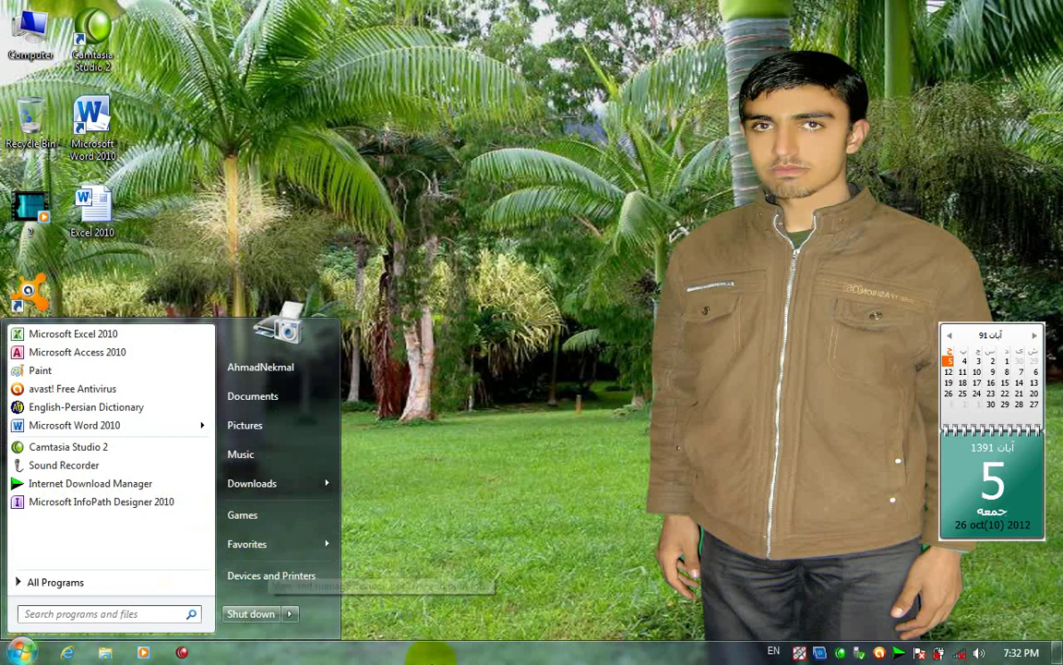
# Reopen the Start menu customization, set Computer to Display as a link, and apply the change.
pyautogui.rightClick(434, 651)
pyautogui.click(441, 635)
pyautogui.click(80, 279)
pyautogui.click(267, 305)
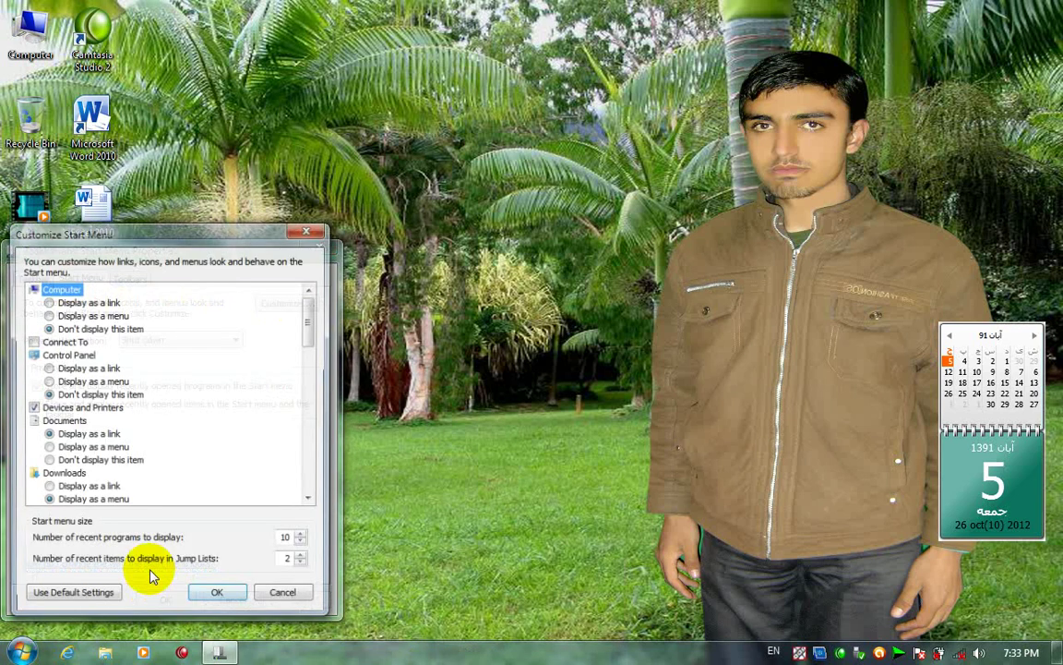
pyautogui.click(218, 597)
pyautogui.click(288, 600)
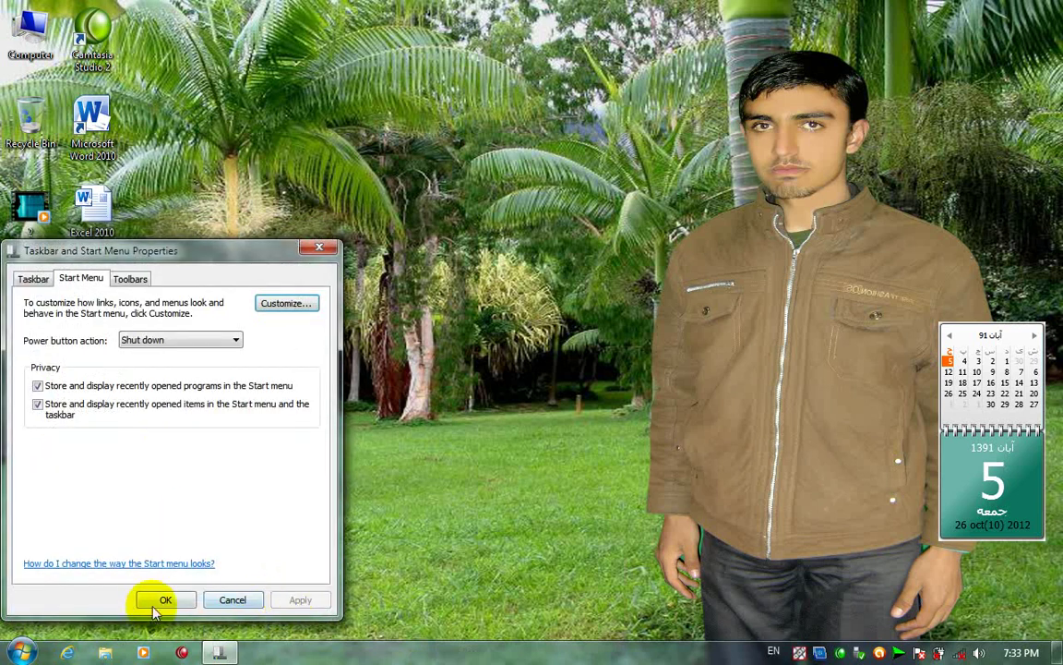
pyautogui.click(157, 602)
# Open and close the Computer window from the Start menu, and view the Start menu again.
pyautogui.press('super')
pyautogui.click(264, 547)
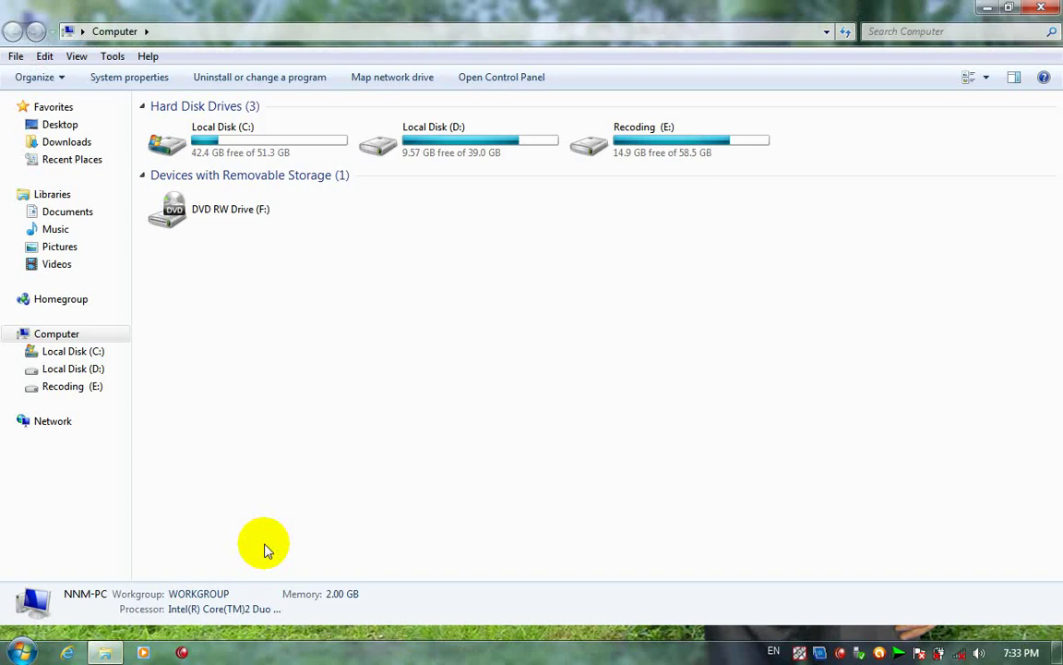
pyautogui.click(1009, 7)
pyautogui.click(1036, 9)
pyautogui.press('super')
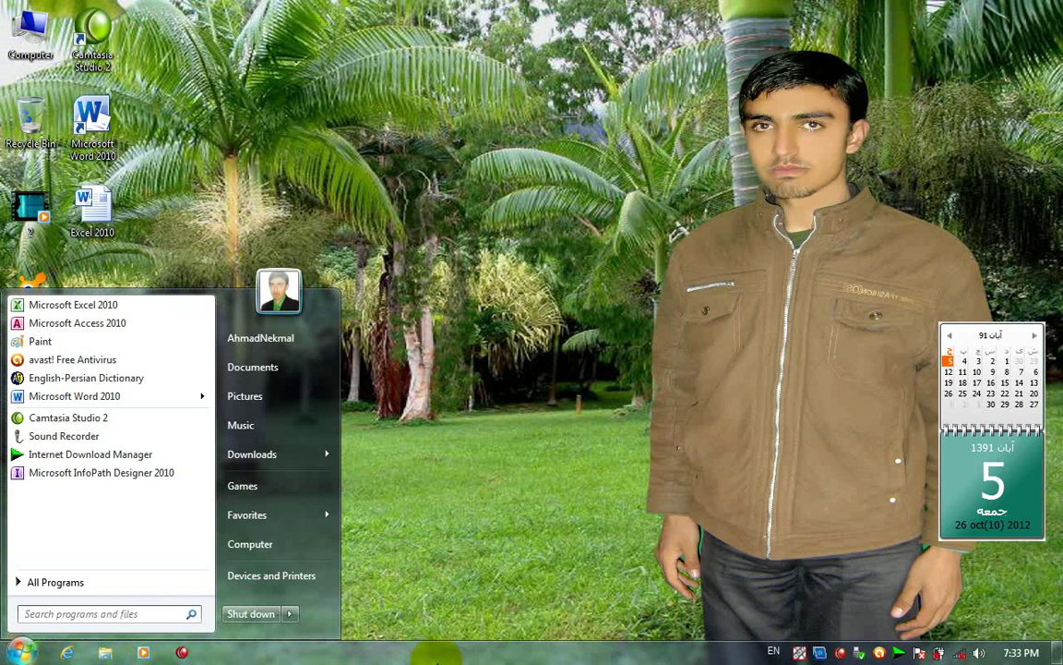
# Reopen the Start menu customization, glance at the current Start menu, enable Connect To, and apply the change.
pyautogui.rightClick(439, 655)
pyautogui.click(462, 650)
pyautogui.click(75, 280)
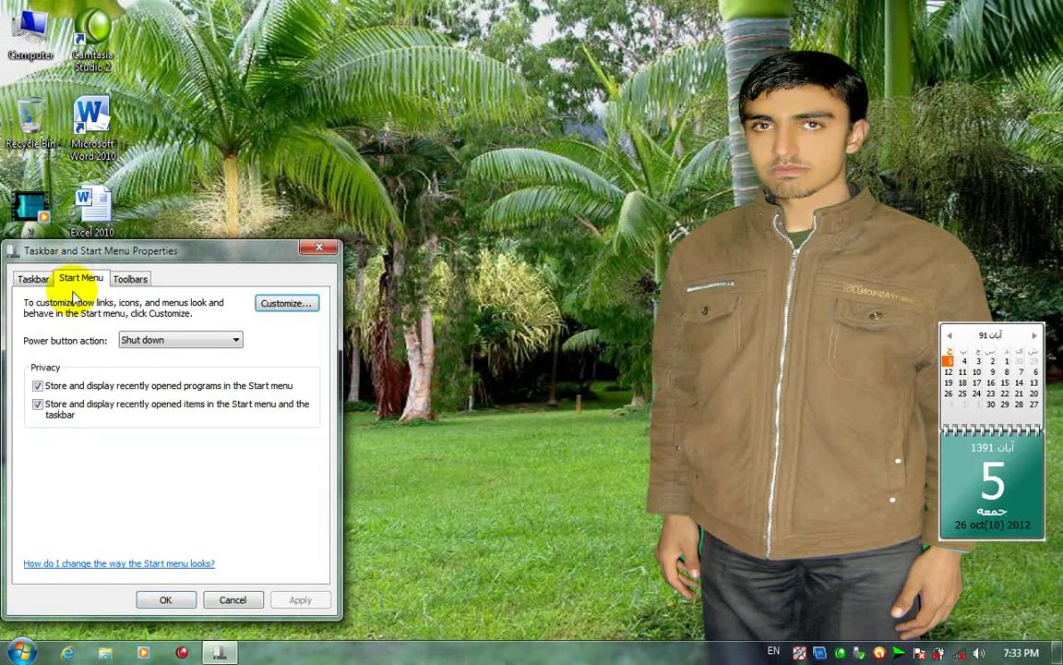
pyautogui.click(273, 304)
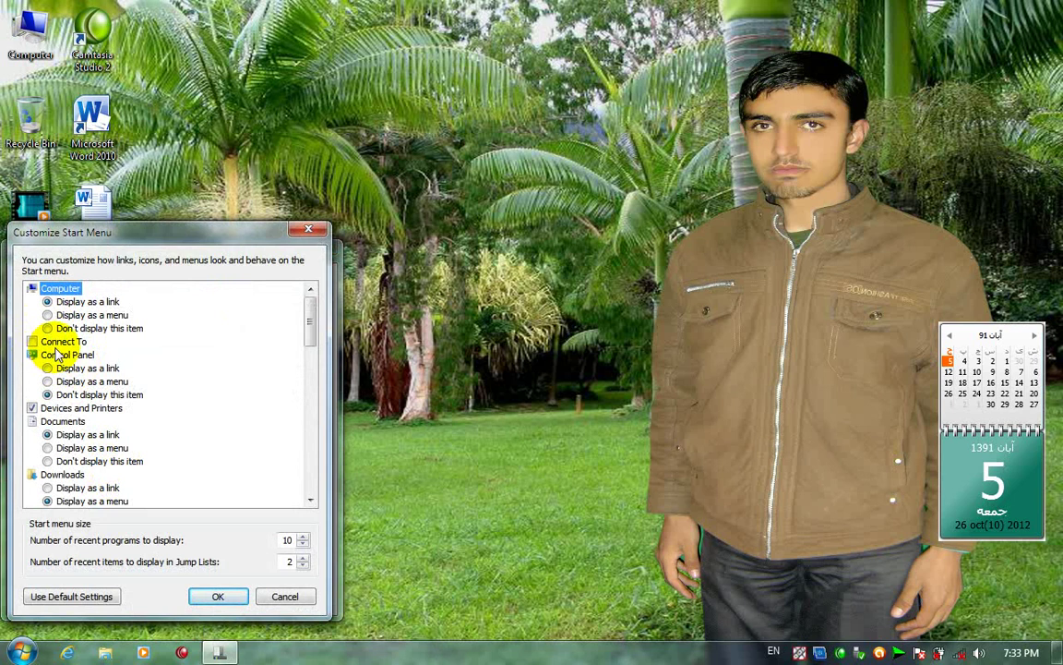
pyautogui.click(20, 652)
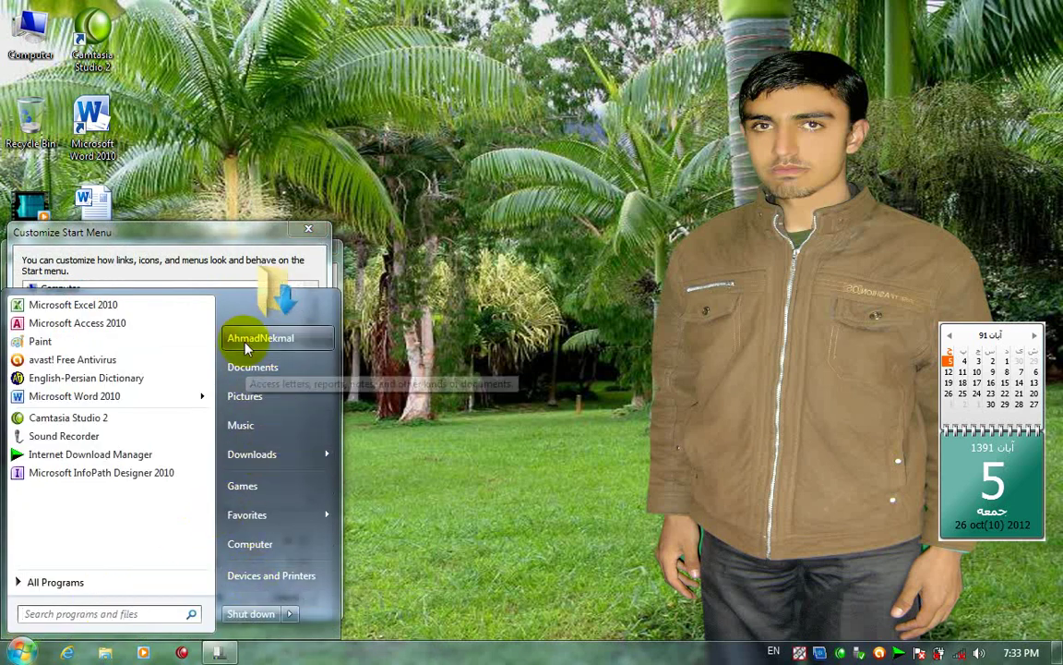
pyautogui.click(447, 540)
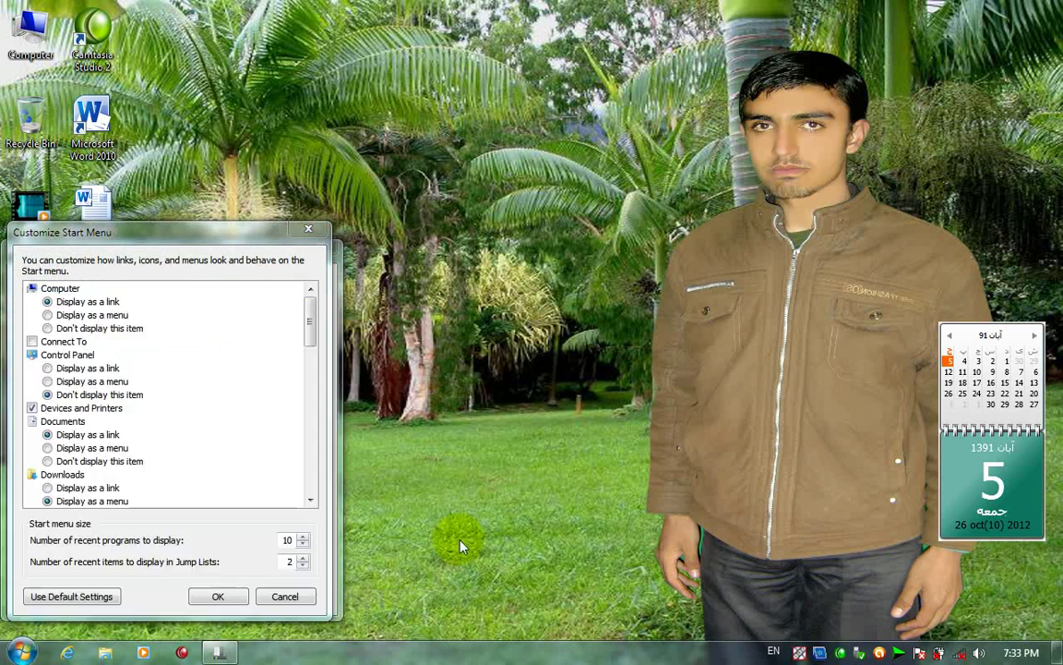
pyautogui.click(42, 354)
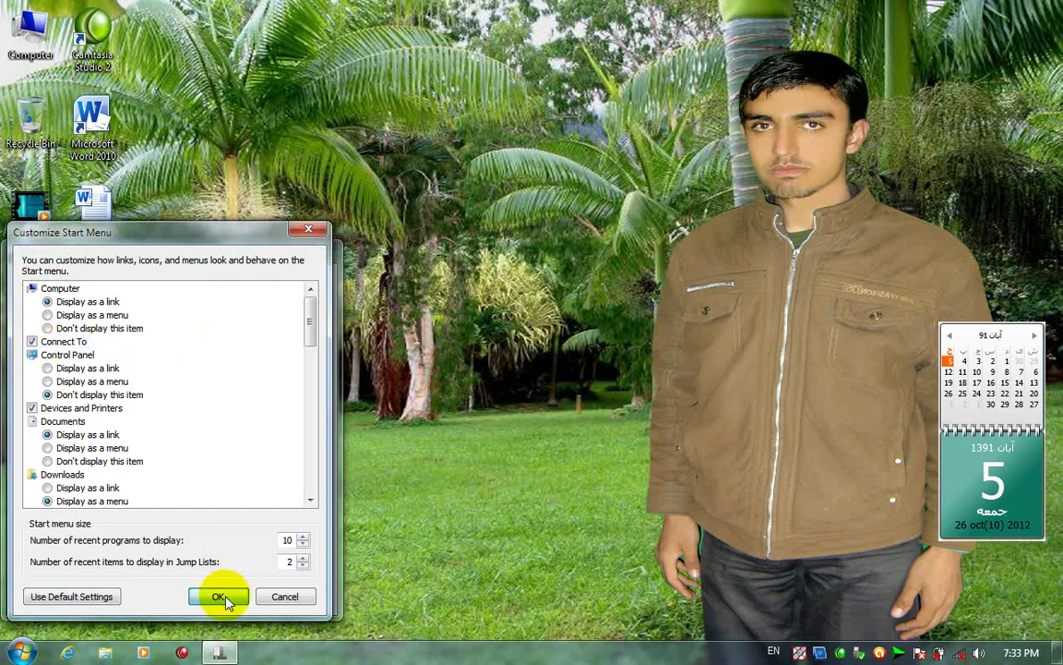
pyautogui.click(217, 596)
pyautogui.click(184, 602)
# Launch Connect To from the Start menu and open the Network and Sharing Center from its network pop-up.
pyautogui.click(21, 652)
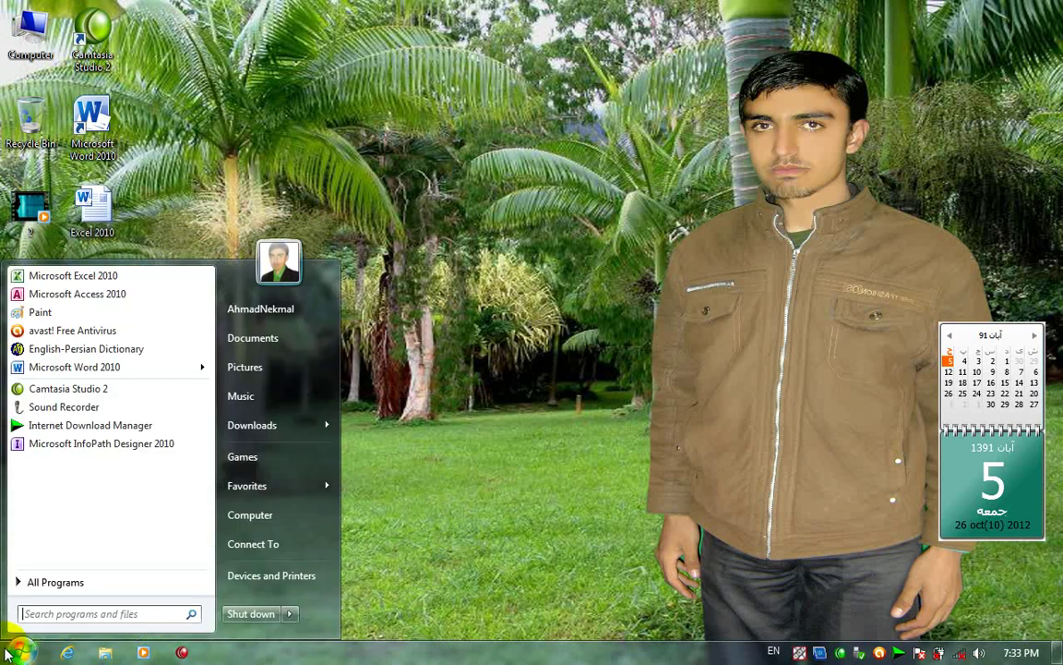
pyautogui.click(289, 543)
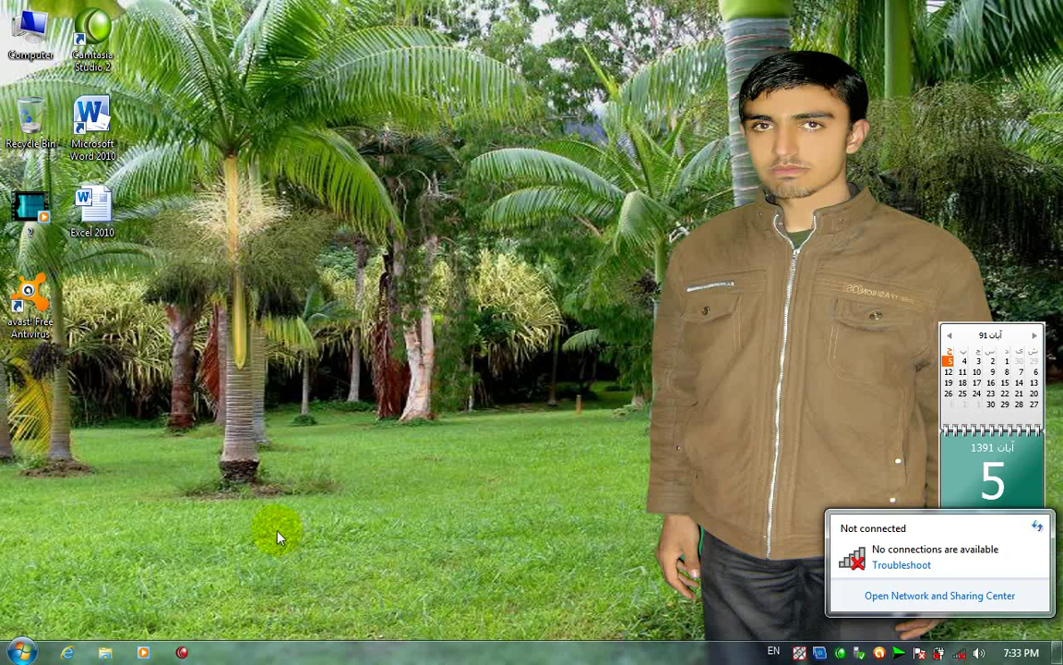
pyautogui.click(932, 596)
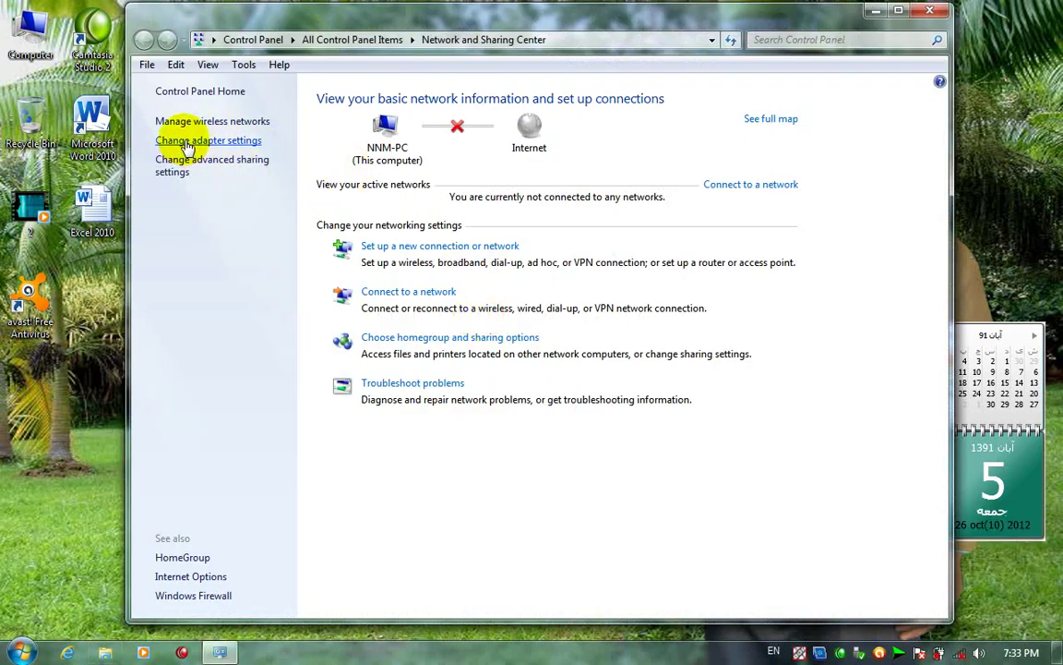
# Show the adapter settings, look at the local area and wireless connections, and close the window.
pyautogui.click(187, 144)
pyautogui.click(229, 132)
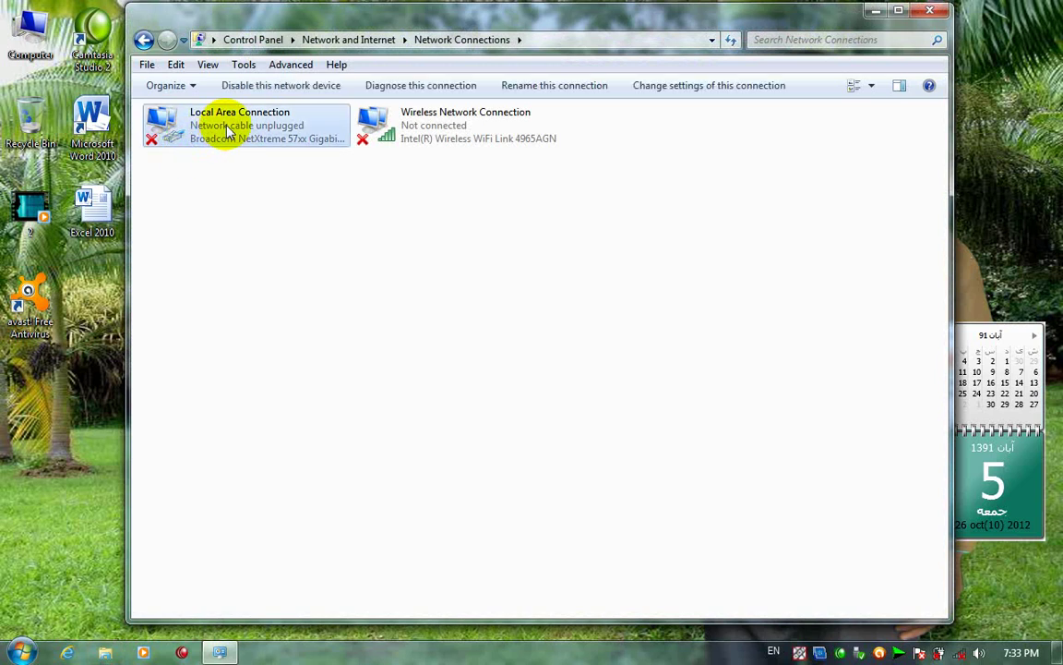
pyautogui.click(430, 140)
pyautogui.click(285, 136)
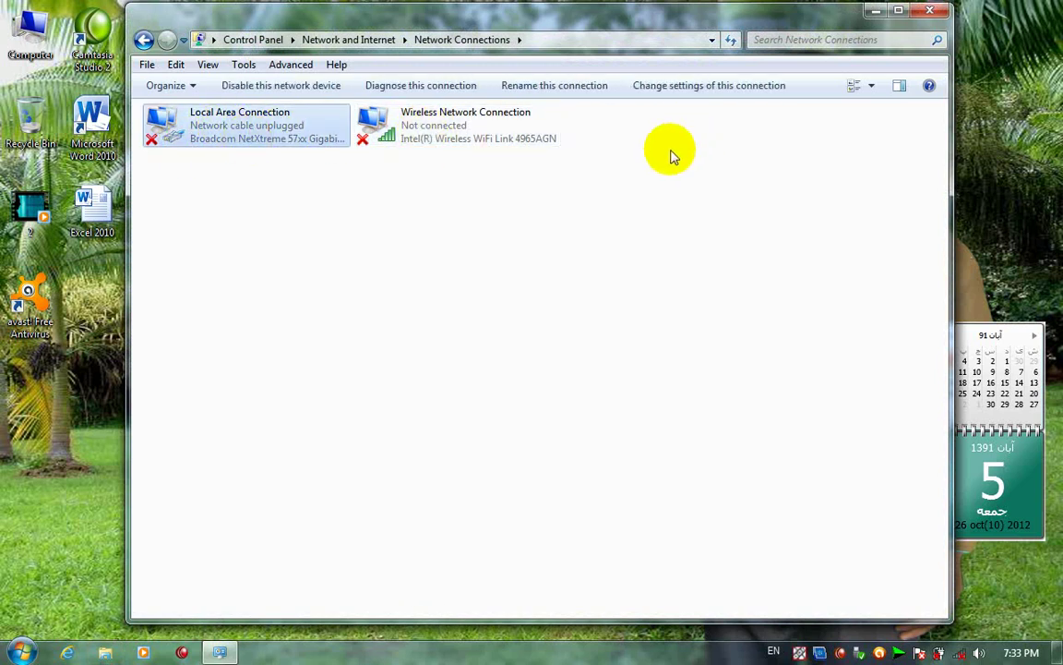
pyautogui.click(930, 11)
# Disable Connect To in the Start menu customization, apply the change, and check the Start menu.
pyautogui.rightClick(374, 652)
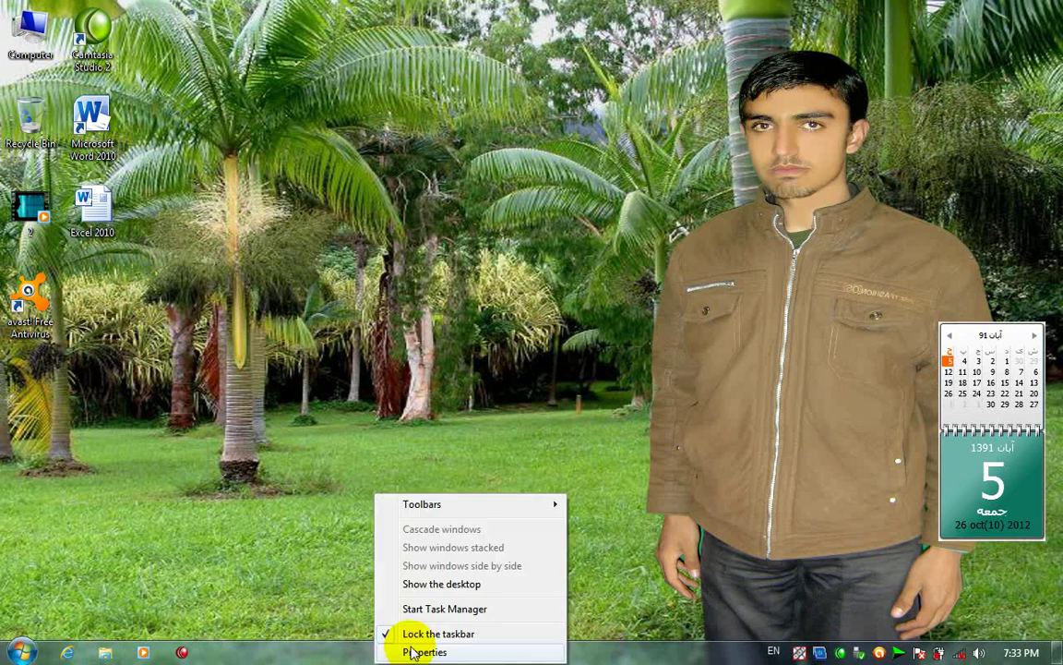
pyautogui.click(413, 653)
pyautogui.click(82, 278)
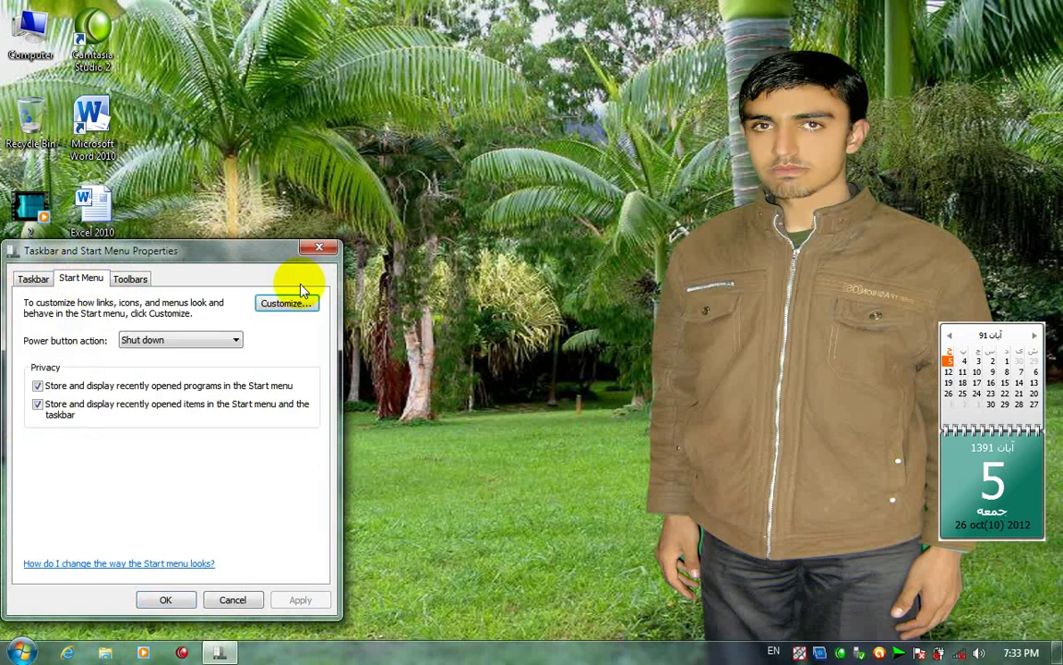
pyautogui.click(292, 306)
pyautogui.click(33, 341)
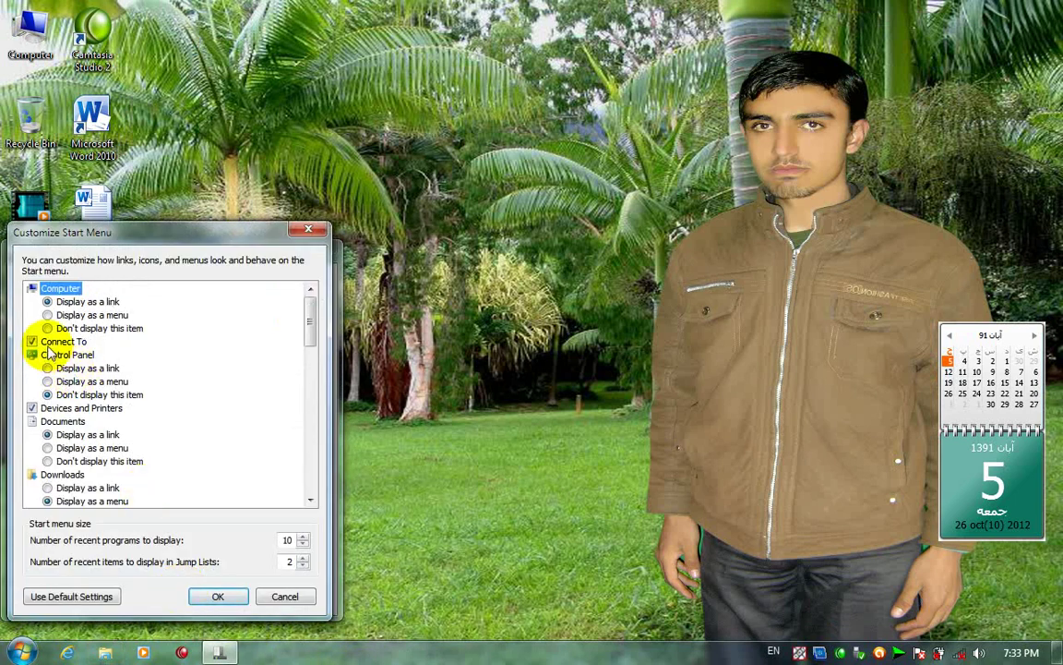
pyautogui.click(218, 596)
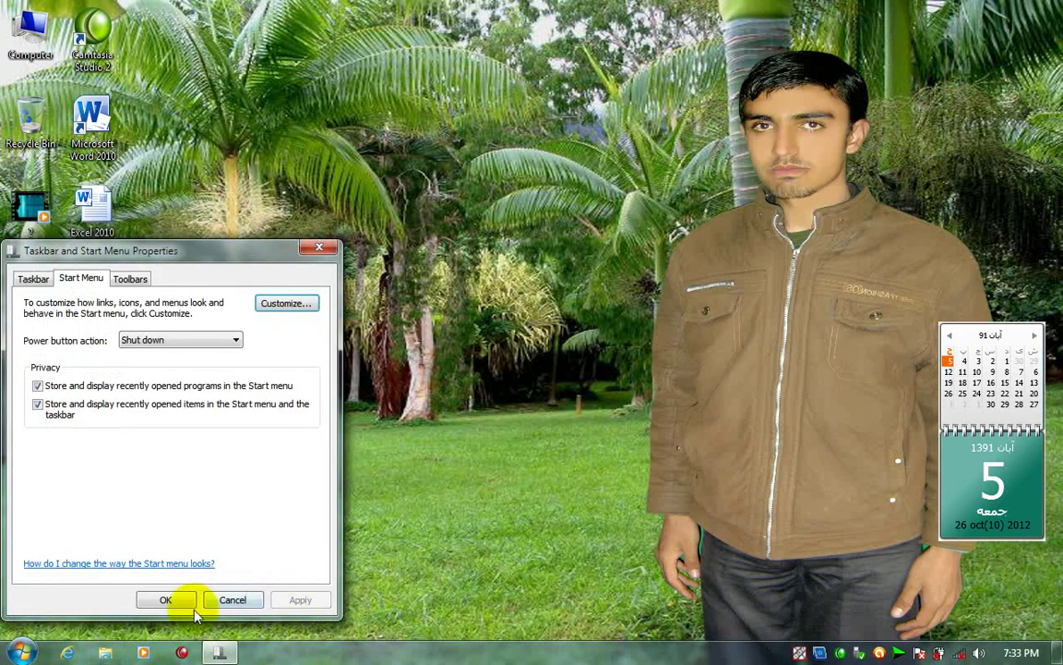
pyautogui.press('Return')
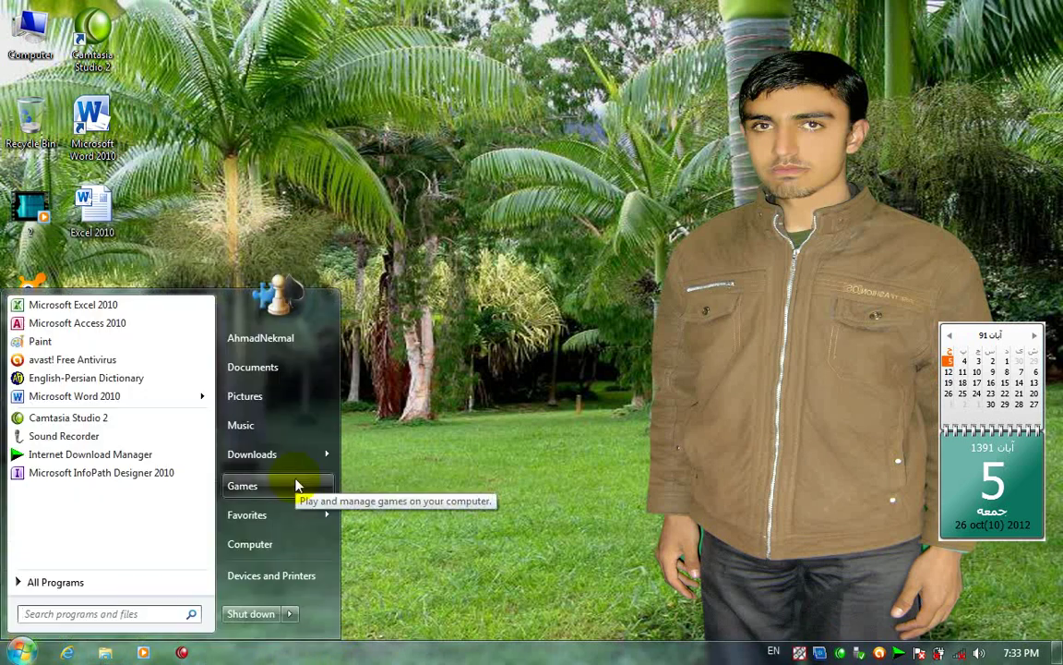
# Reopen the Start menu customization, set Control Panel to Display as a link, and apply the change.
pyautogui.rightClick(570, 656)
pyautogui.click(609, 650)
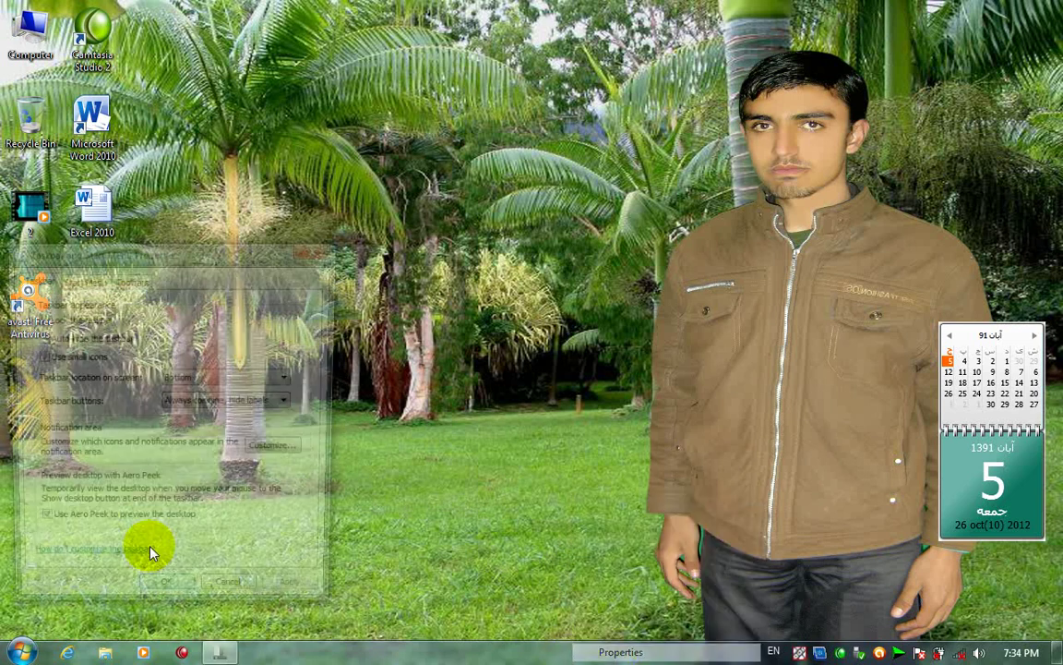
pyautogui.click(70, 277)
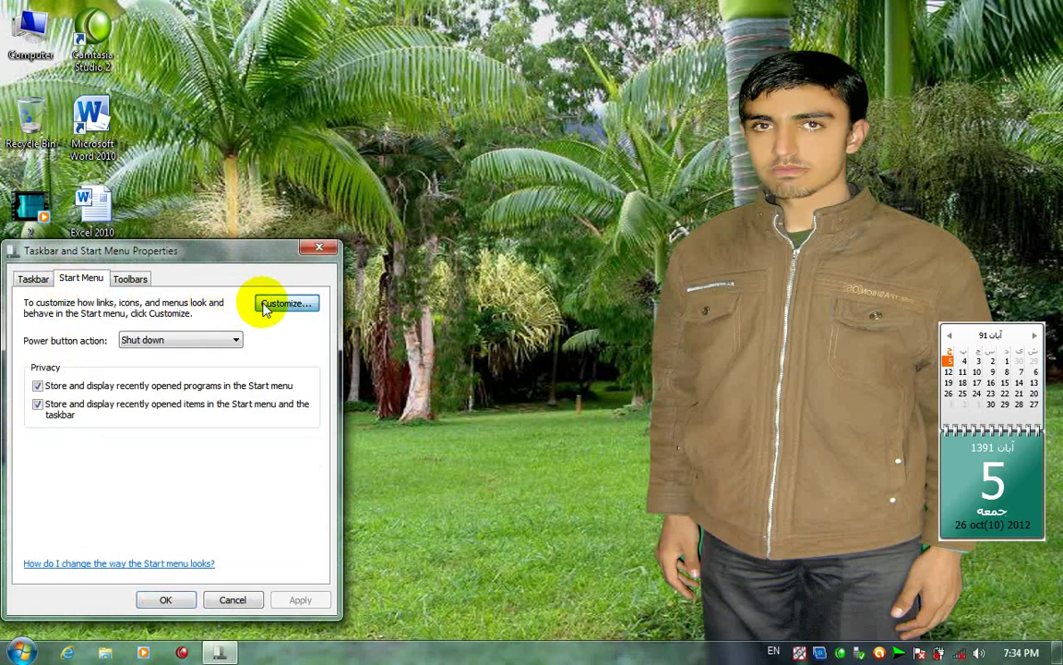
pyautogui.click(267, 304)
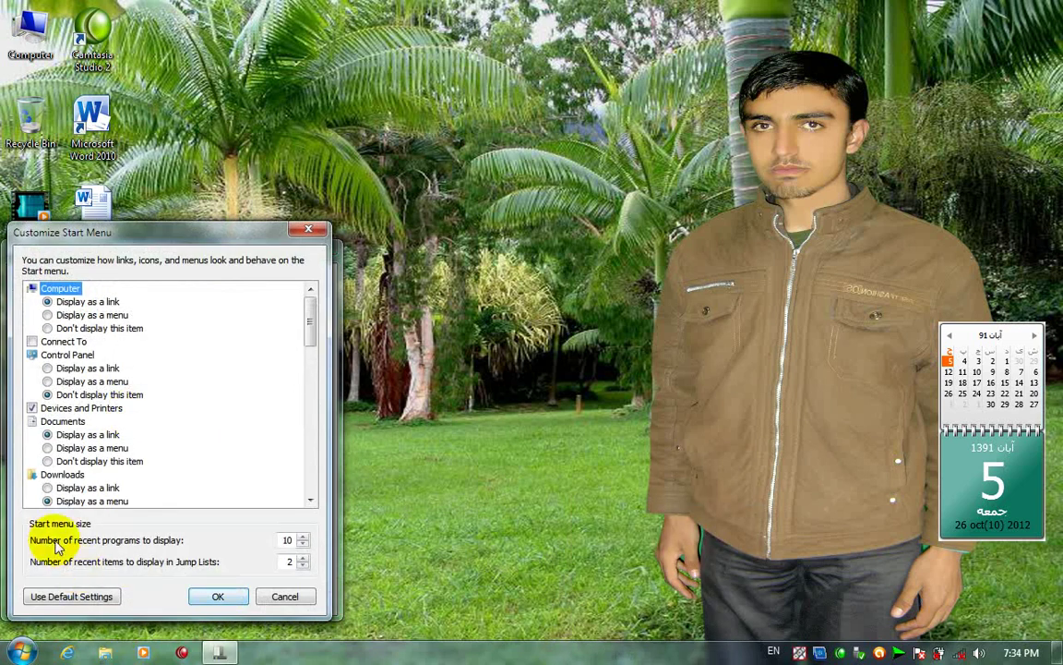
pyautogui.click(56, 369)
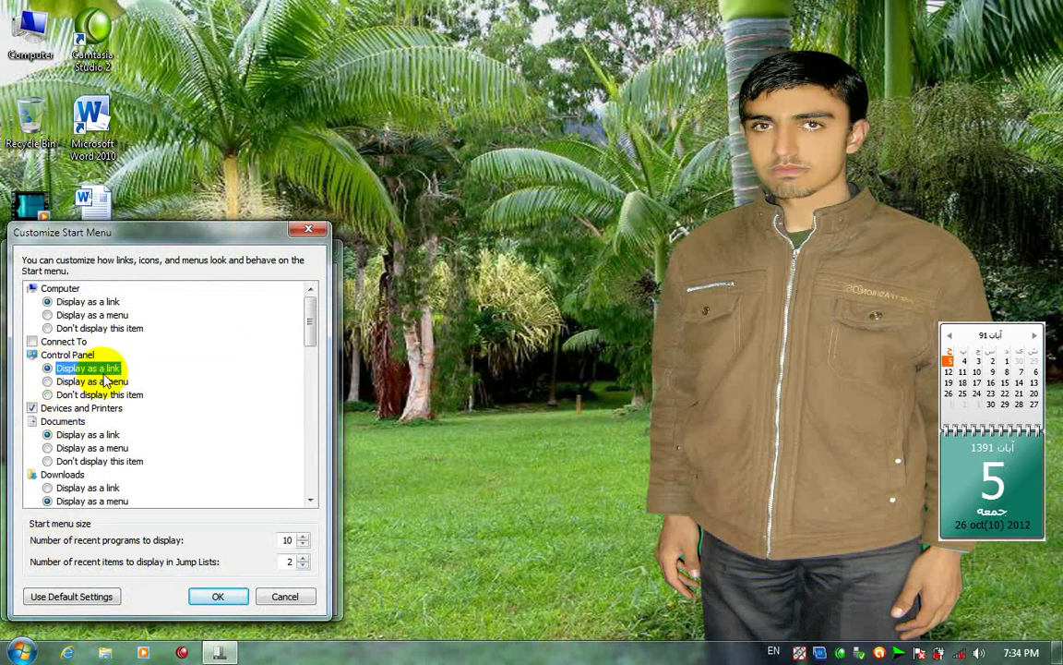
pyautogui.click(218, 597)
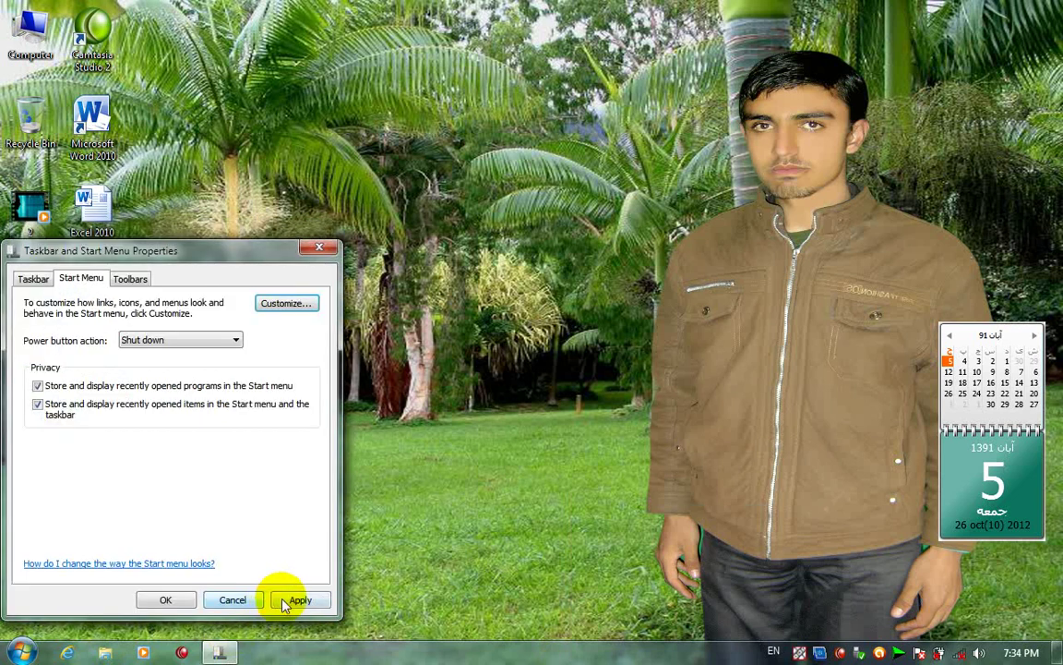
pyautogui.click(192, 602)
# Open Control Panel from its Start menu link, view its items, and close the window.
pyautogui.click(22, 652)
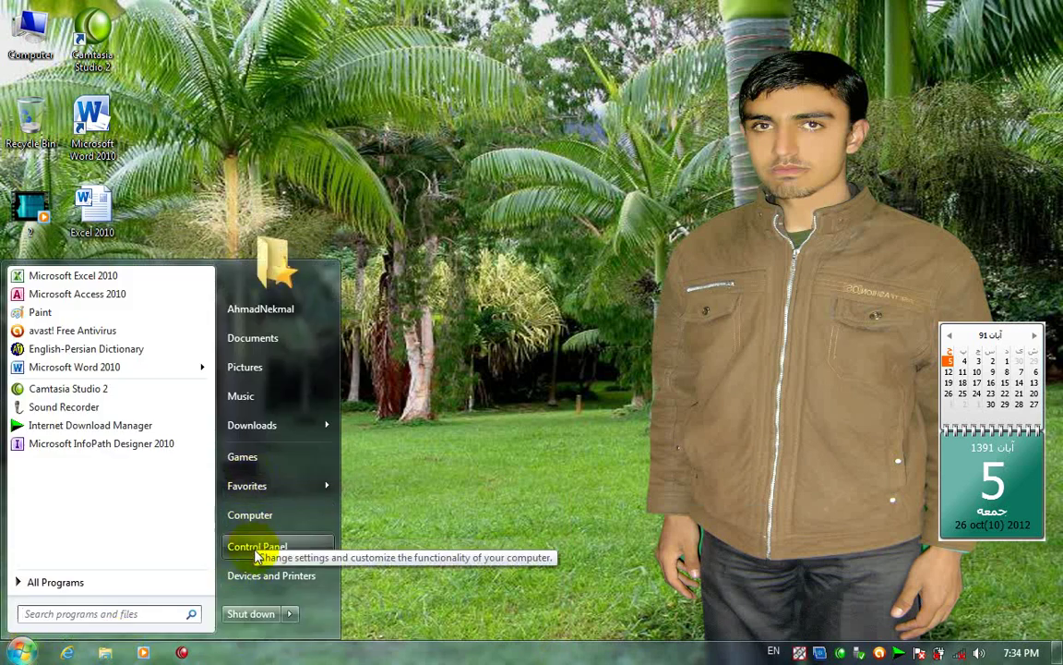
pyautogui.click(257, 547)
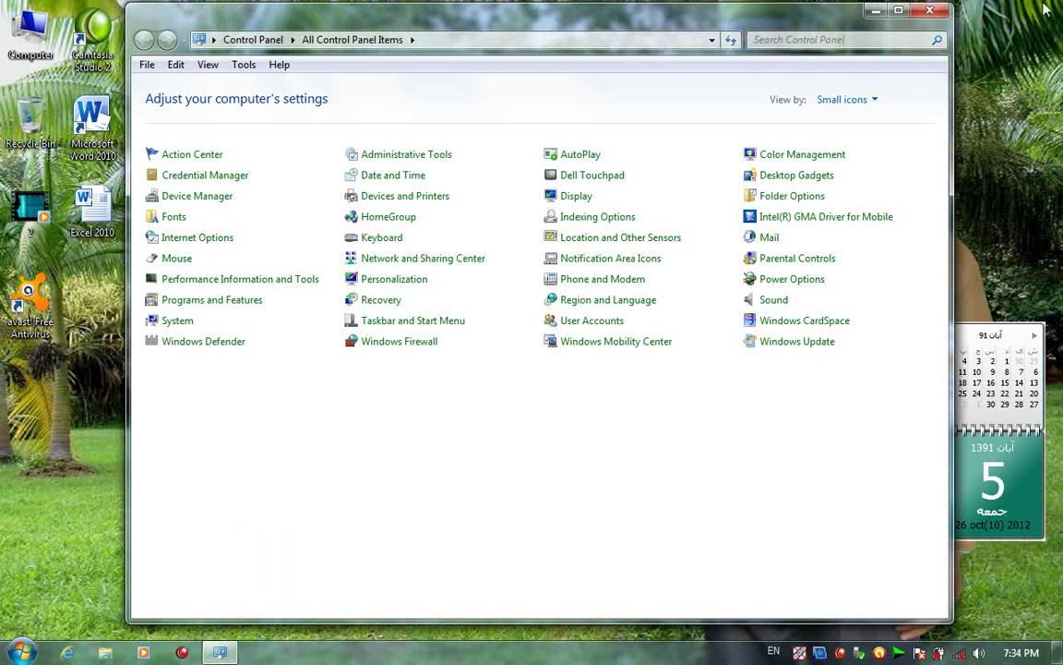
pyautogui.click(930, 10)
# Reopen the Start menu customization, set Control Panel to Display as a menu, and apply the change.
pyautogui.rightClick(493, 652)
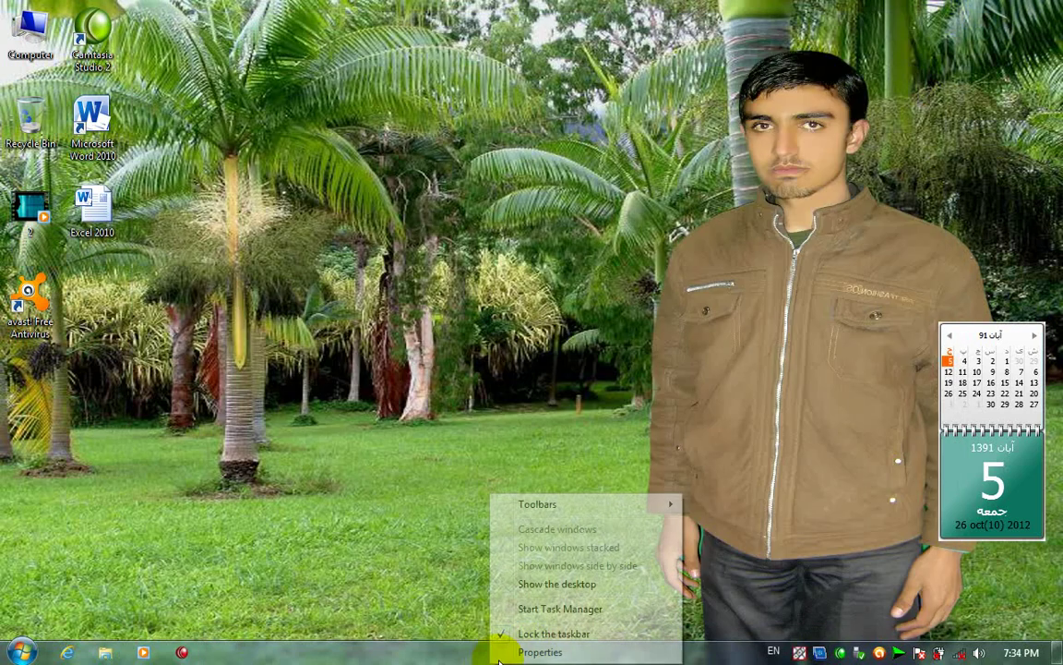
pyautogui.click(531, 652)
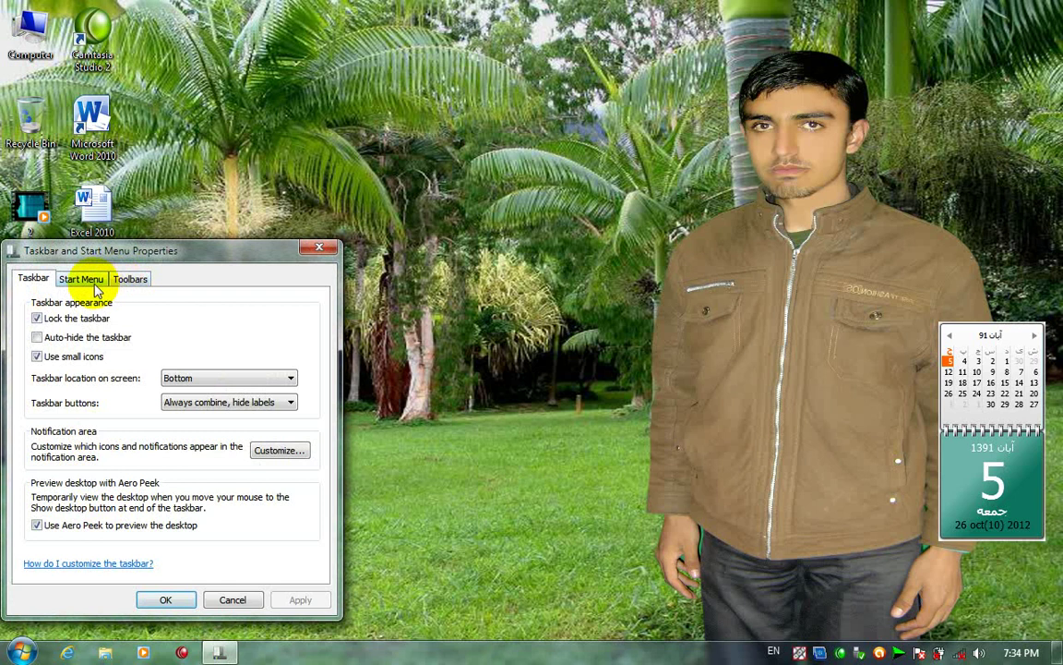
pyautogui.click(96, 278)
pyautogui.click(288, 305)
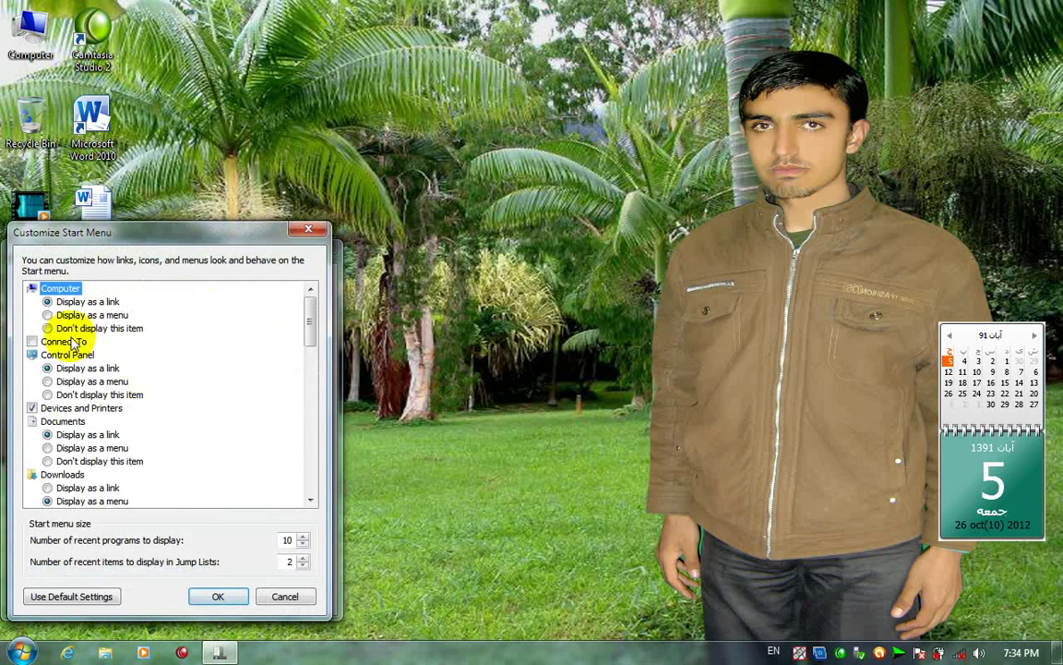
pyautogui.click(65, 381)
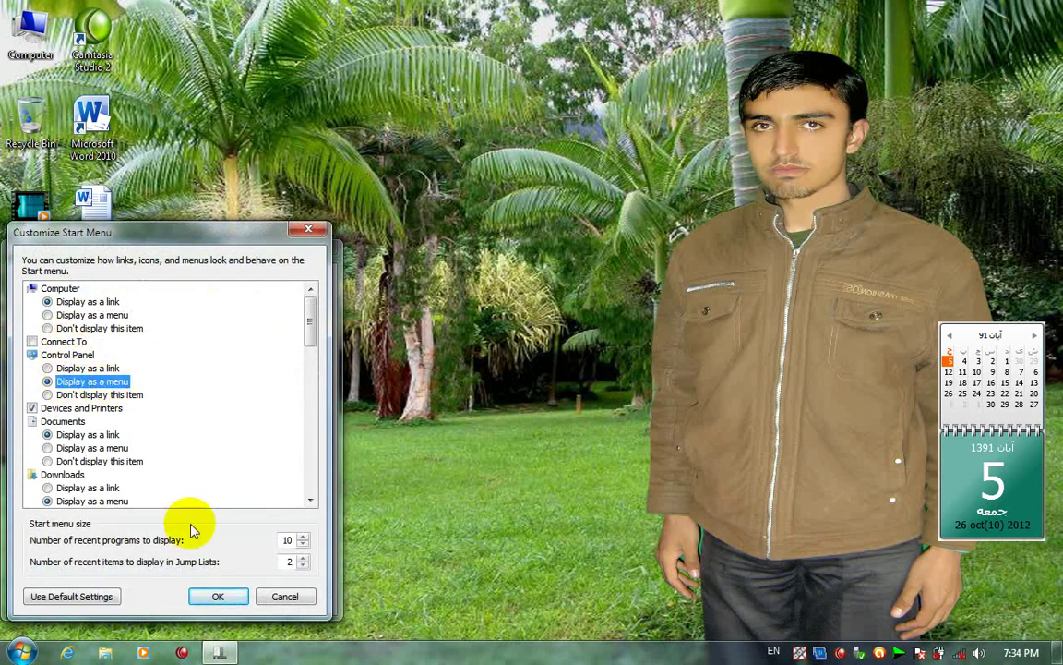
pyautogui.click(215, 597)
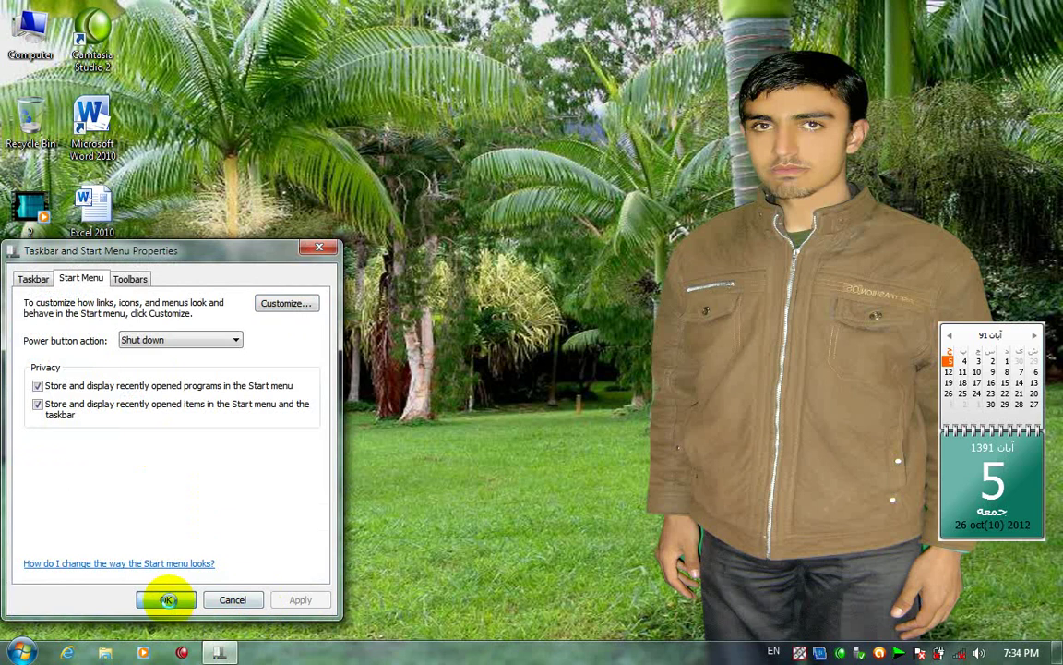
pyautogui.click(167, 600)
# Expand Control Panel in the Start menu to view its submenu of items, and close the Start menu.
pyautogui.press('super')
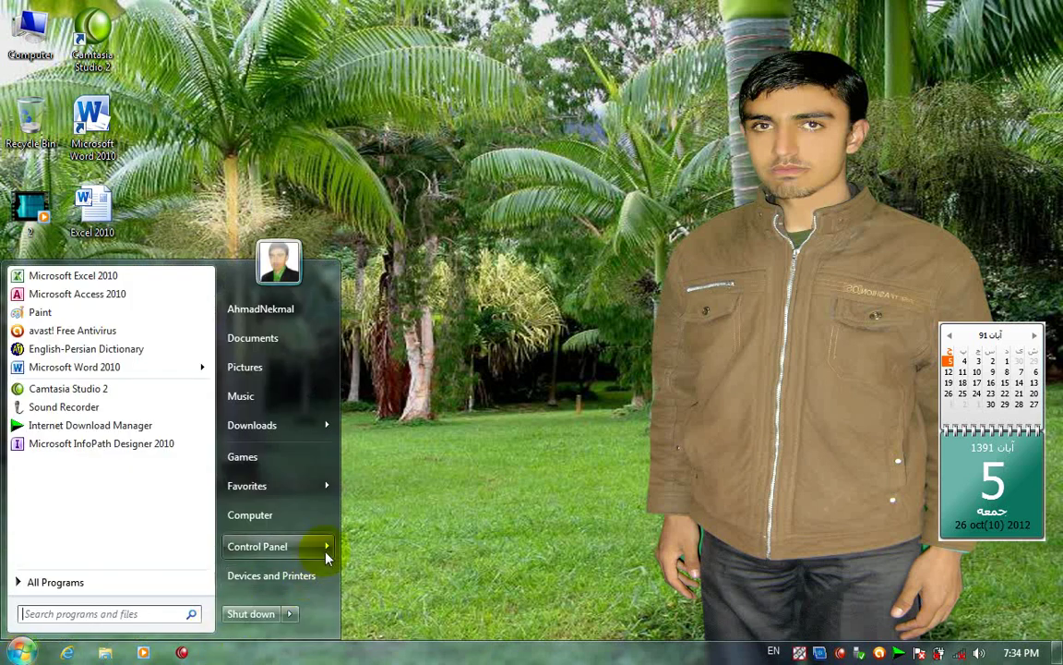
pyautogui.moveTo(327, 554)
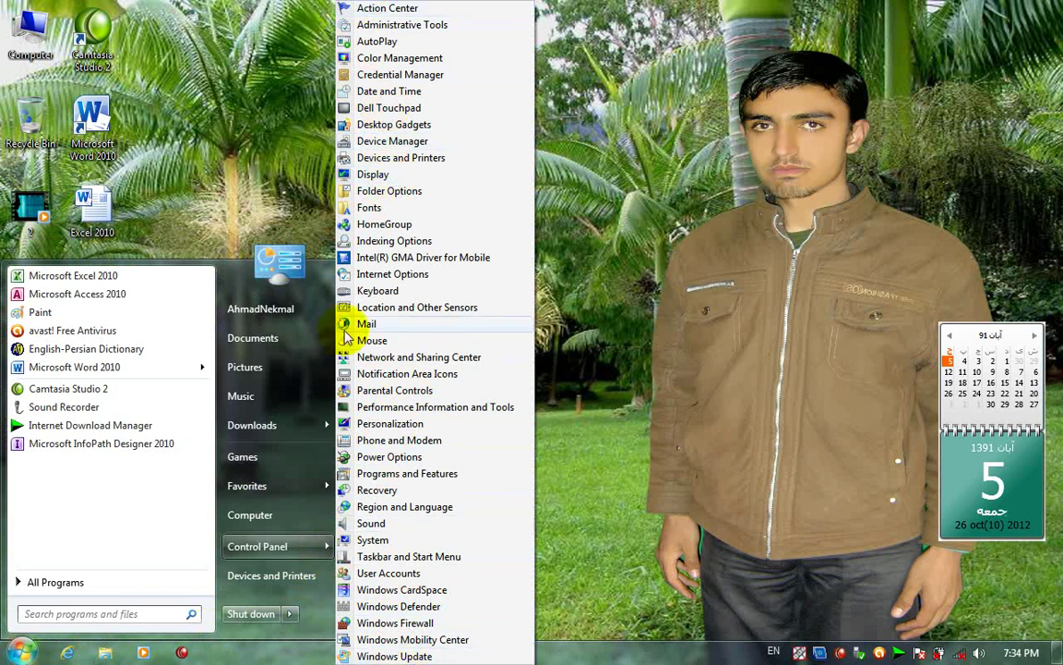
pyautogui.click(681, 513)
# Set Control Panel to Don't display this item in the Start menu customization, apply the change, and check the Start menu.
pyautogui.rightClick(581, 654)
pyautogui.click(628, 652)
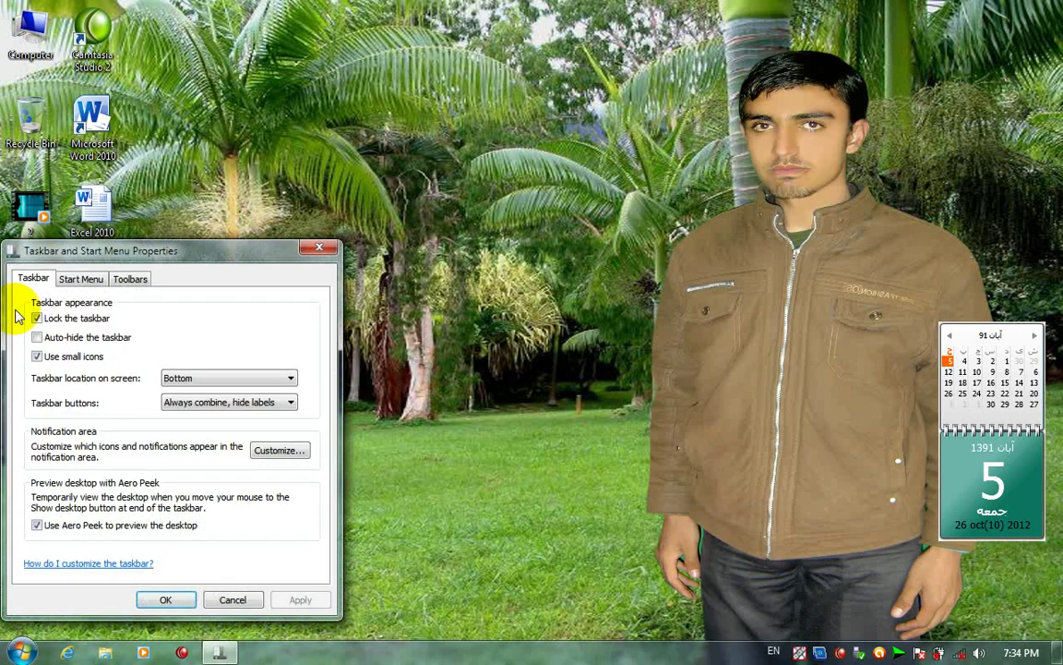
pyautogui.click(89, 281)
pyautogui.click(280, 302)
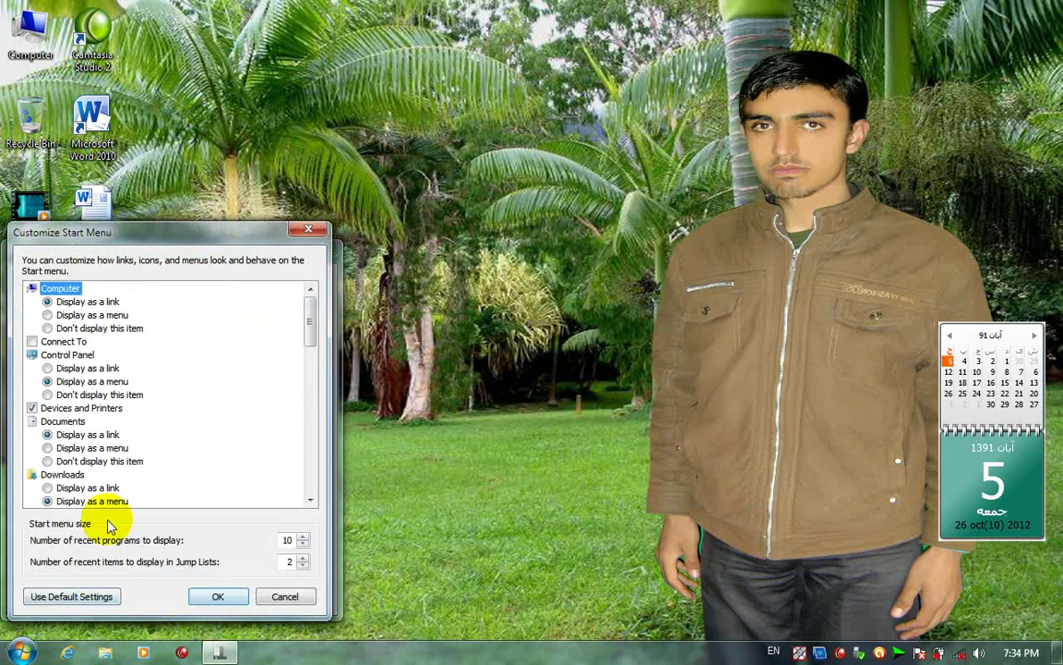
pyautogui.click(49, 395)
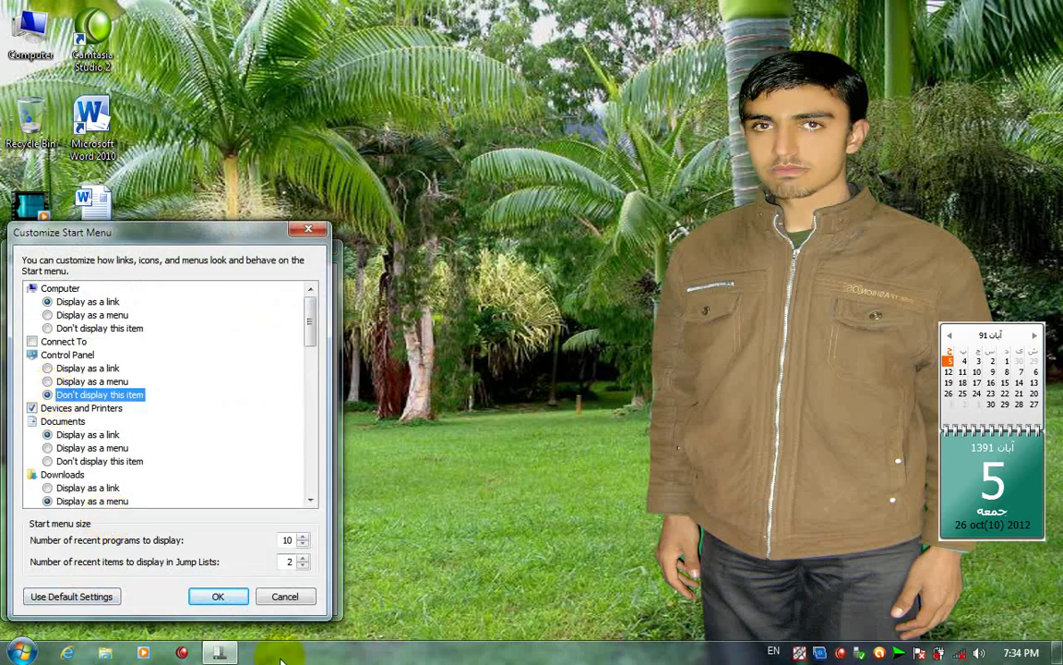
pyautogui.click(218, 595)
pyautogui.click(297, 600)
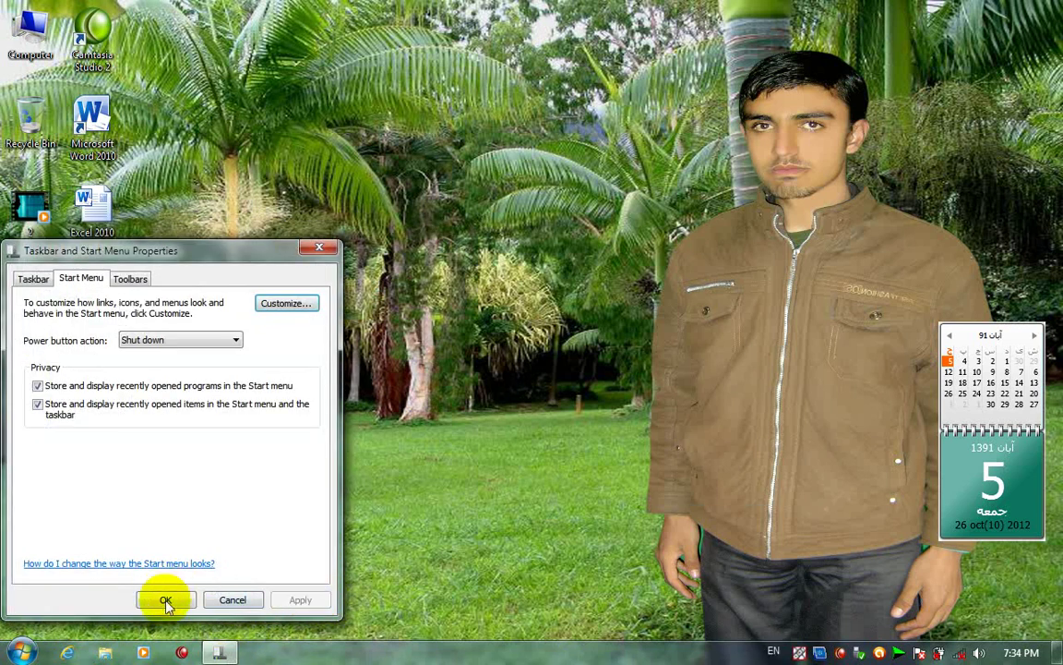
pyautogui.click(166, 599)
pyautogui.press('super')
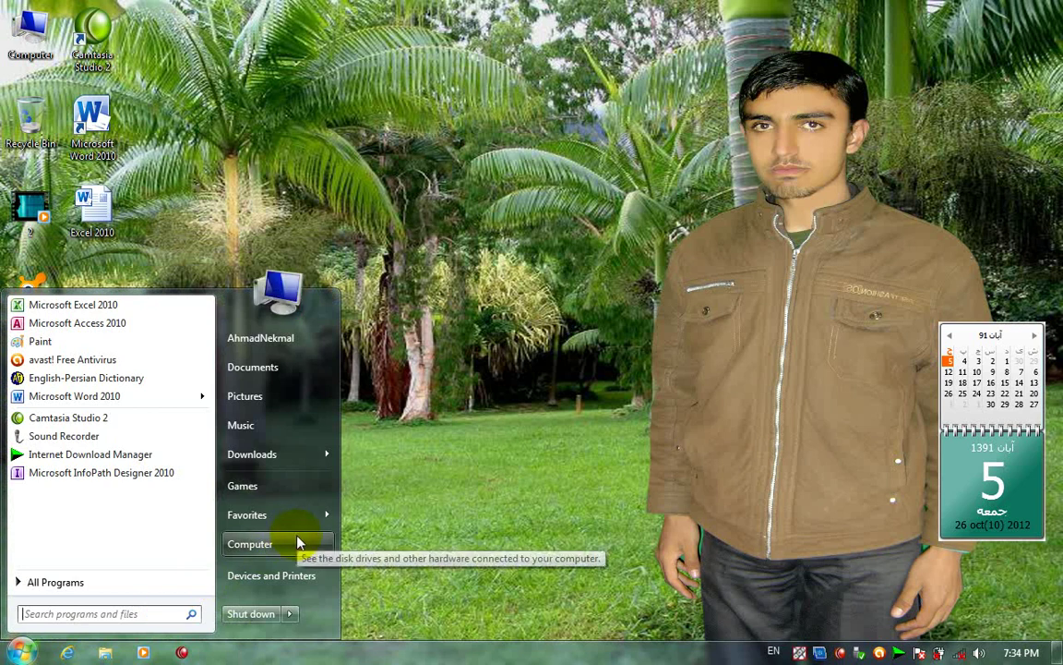
# Reopen the Start menu customization, set Control Panel to Display as a link, apply the change, and check the Start menu.
pyautogui.rightClick(432, 657)
pyautogui.click(434, 652)
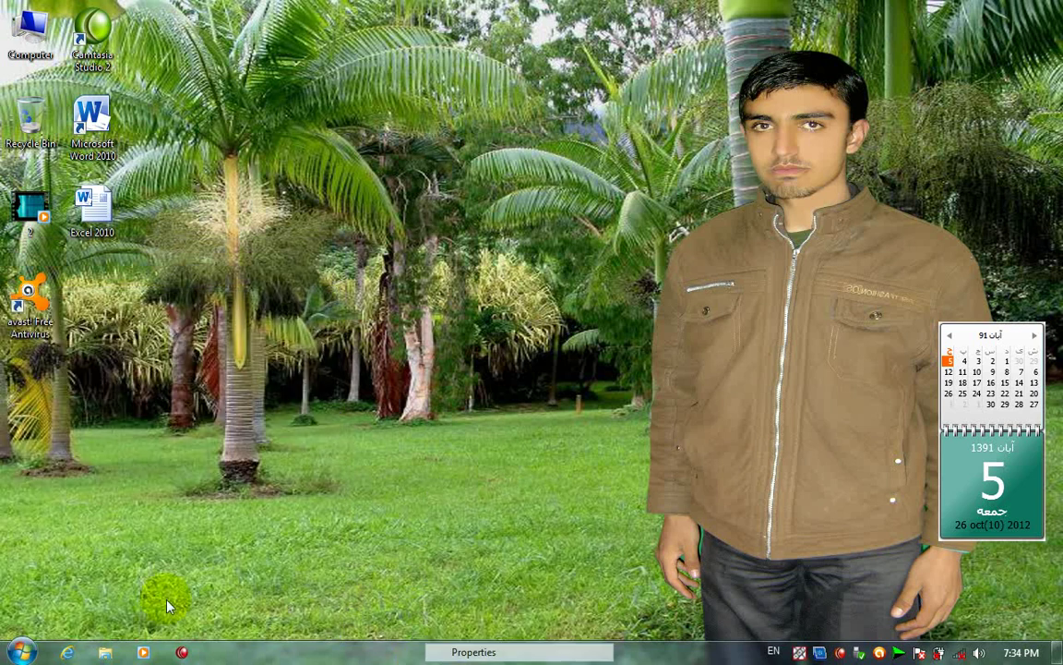
pyautogui.click(81, 277)
pyautogui.click(282, 304)
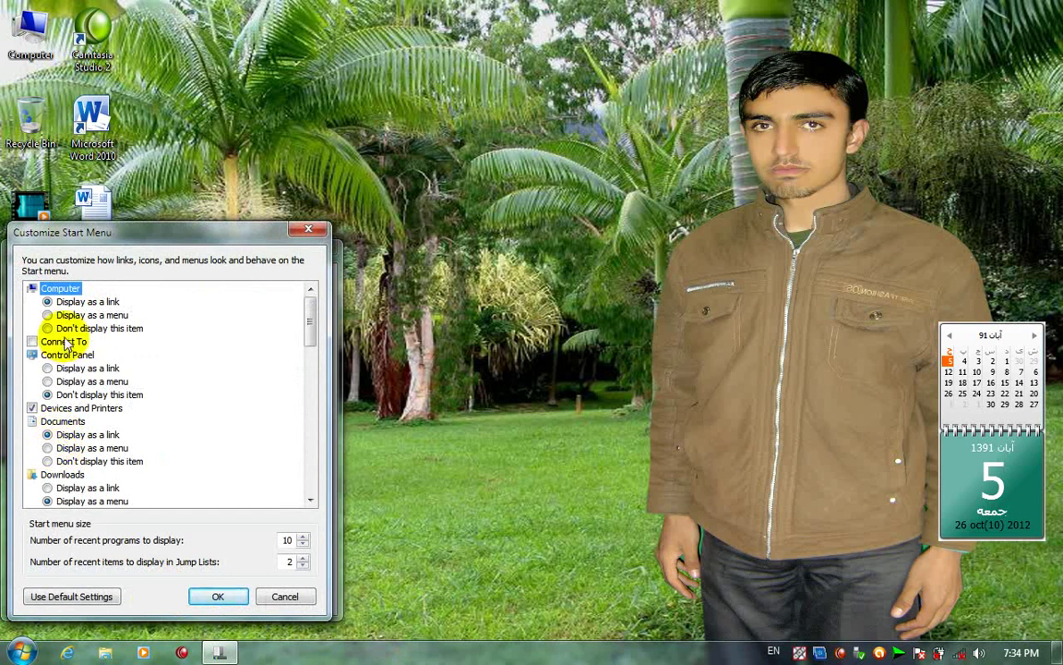
pyautogui.click(83, 368)
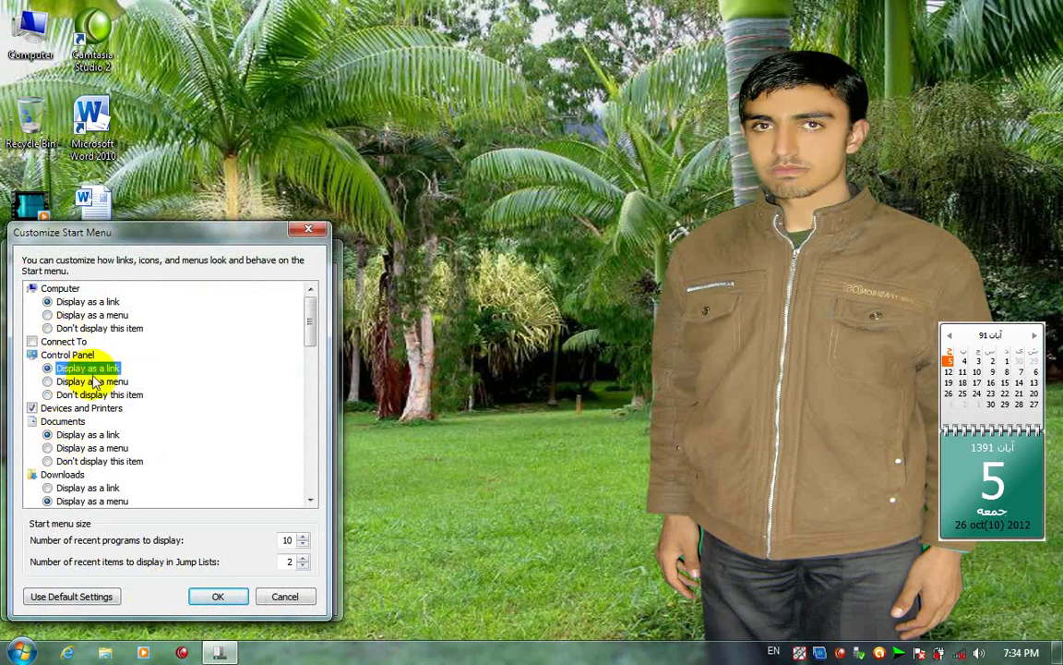
pyautogui.click(216, 597)
pyautogui.click(291, 600)
pyautogui.click(169, 600)
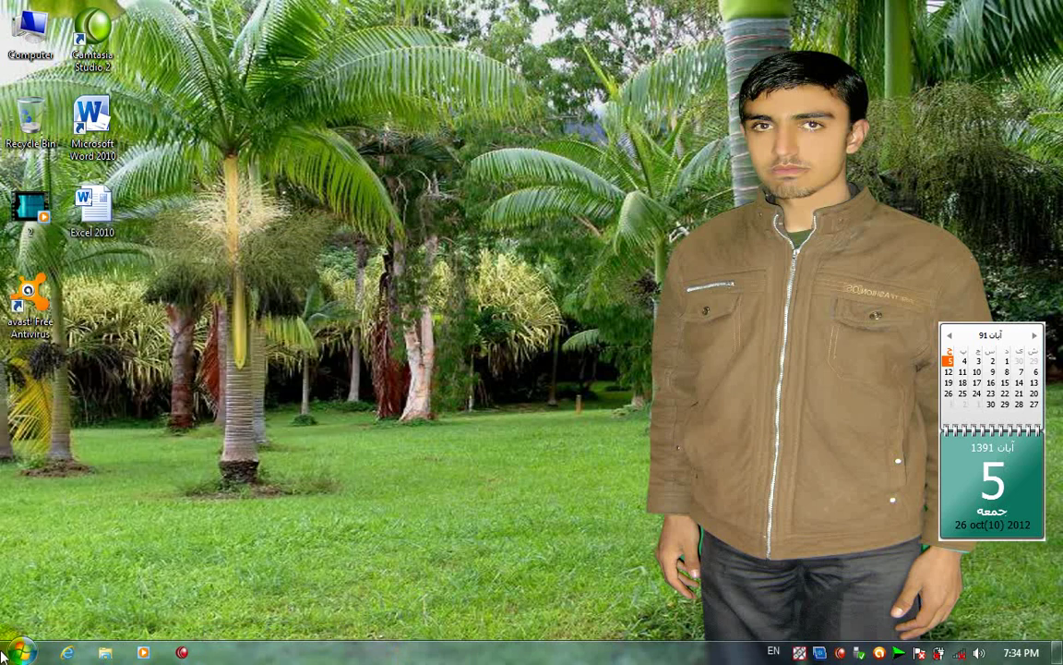
pyautogui.click(21, 653)
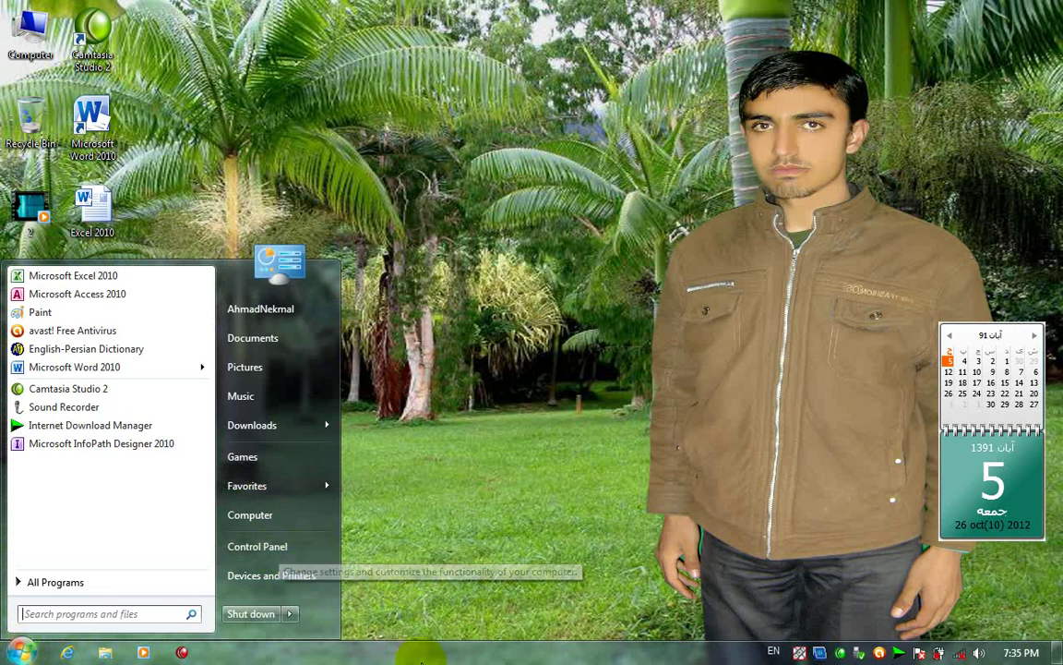
# Reopen the Start menu customization, review the Devices and Printers entry in the item list, and close both dialogs.
pyautogui.rightClick(429, 652)
pyautogui.click(439, 643)
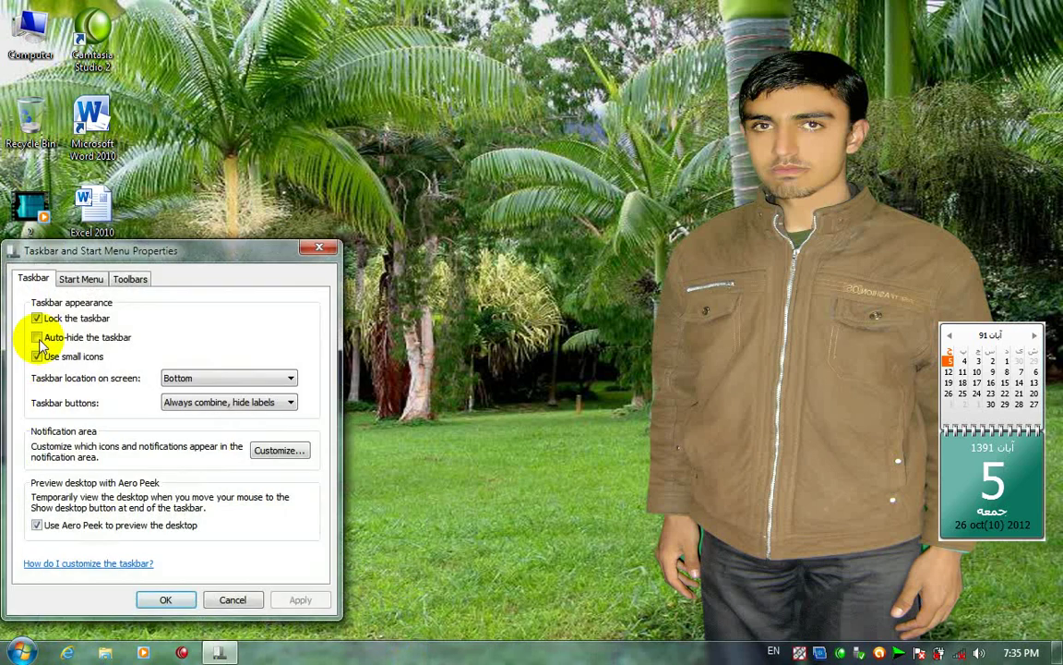
pyautogui.click(74, 277)
pyautogui.click(286, 302)
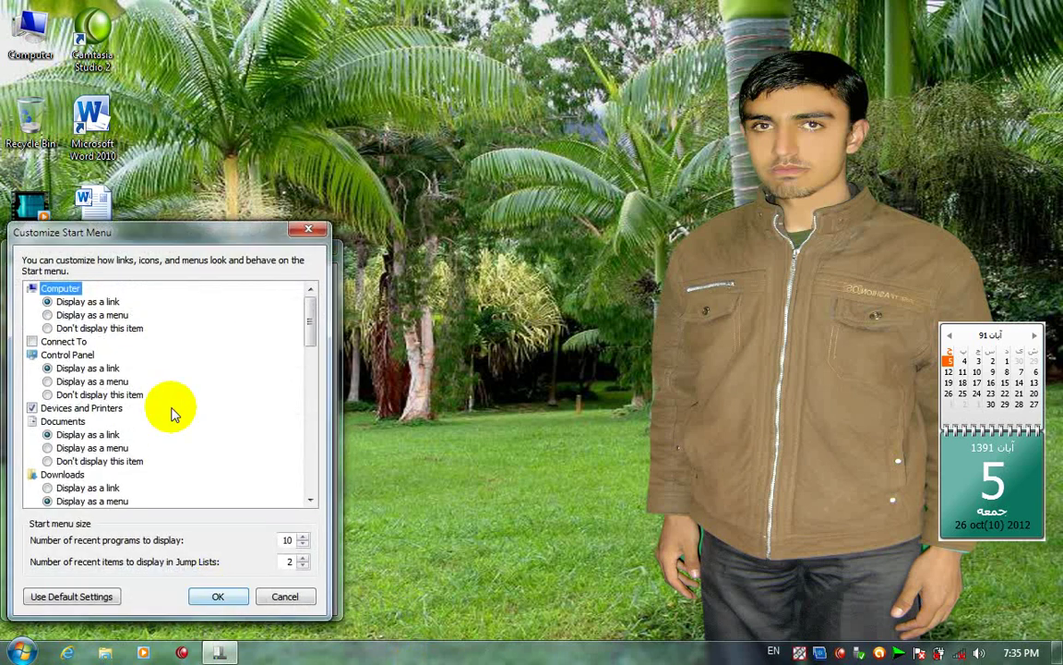
pyautogui.scroll(-1, 92, 373)
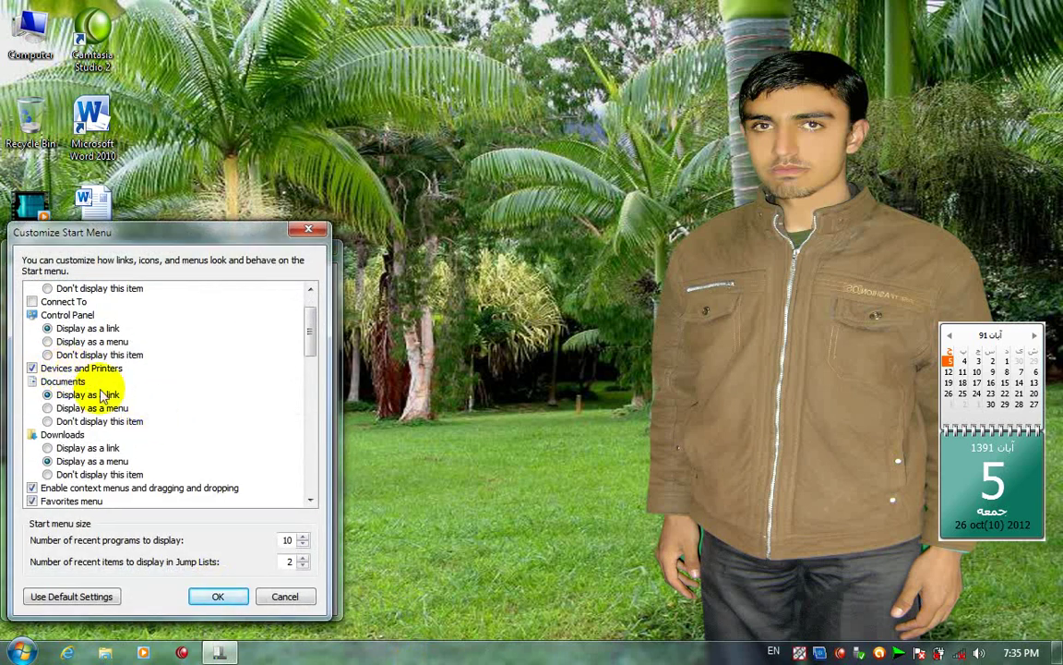
pyautogui.click(218, 593)
pyautogui.click(156, 599)
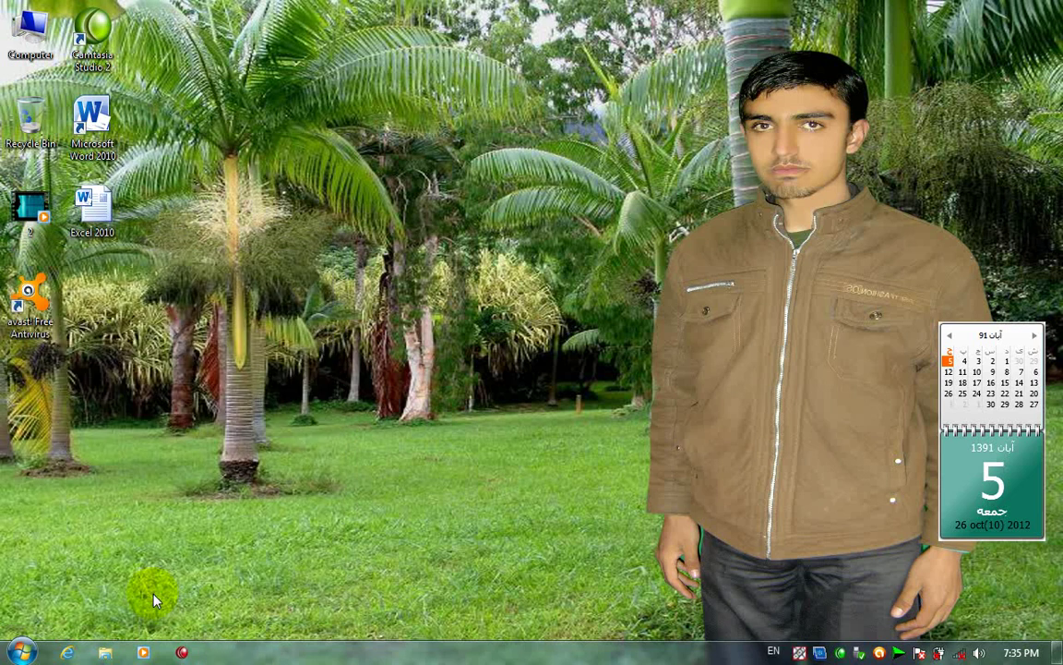
# Open Devices and Printers from the Start menu, view the listed devices, and close the window.
pyautogui.click(22, 652)
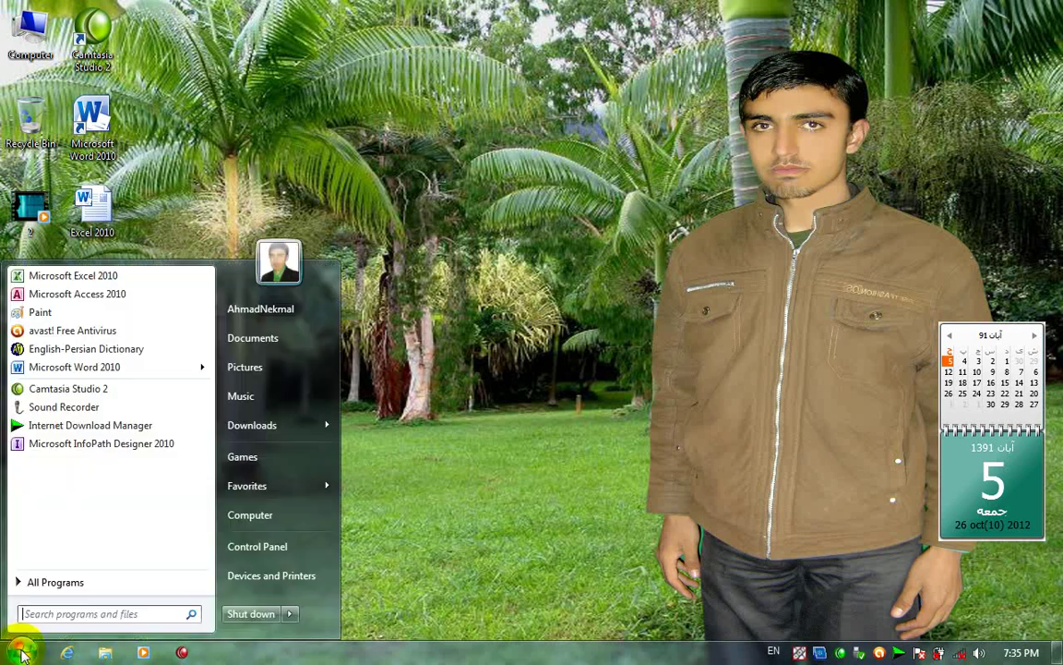
pyautogui.click(247, 581)
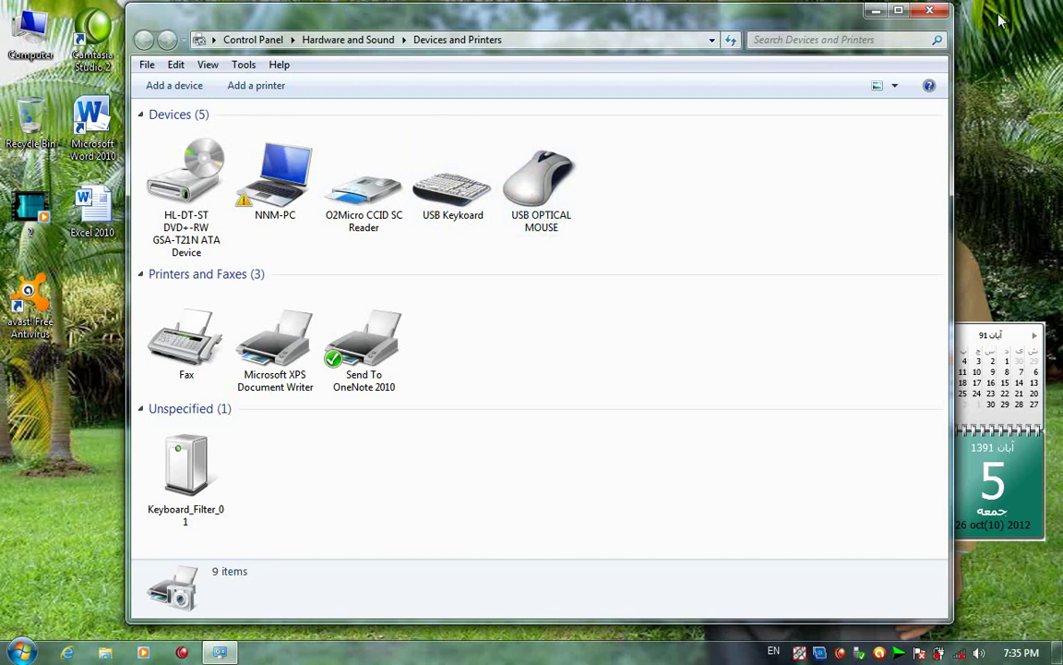
pyautogui.click(930, 11)
# Open Devices and Printers through Control Panel to view the same devices, and close the window.
pyautogui.click(21, 652)
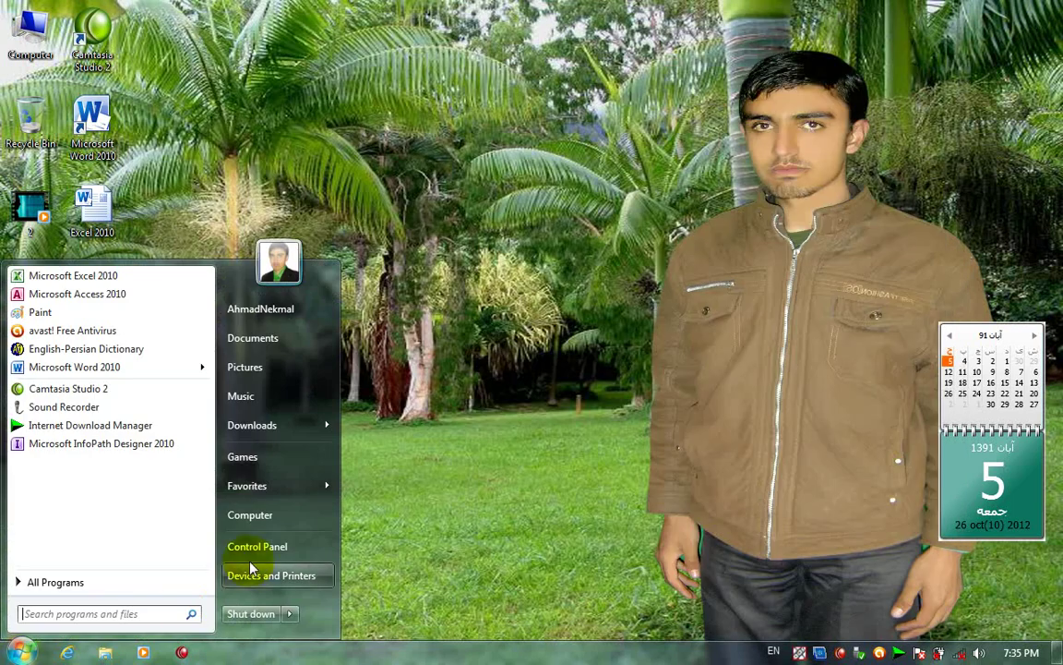
pyautogui.click(264, 547)
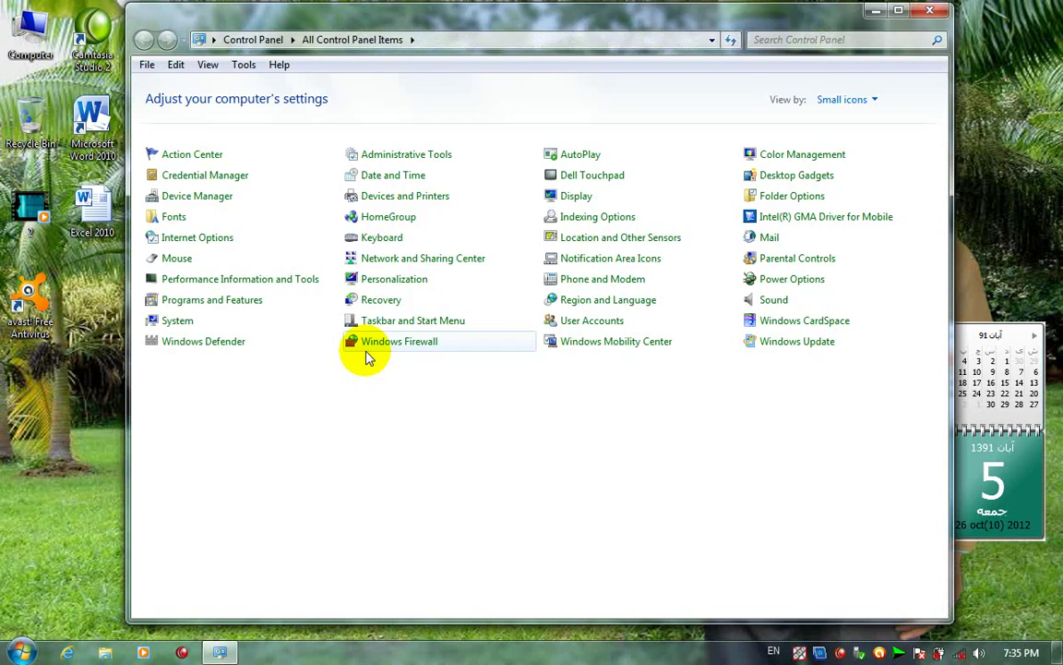
pyautogui.click(385, 205)
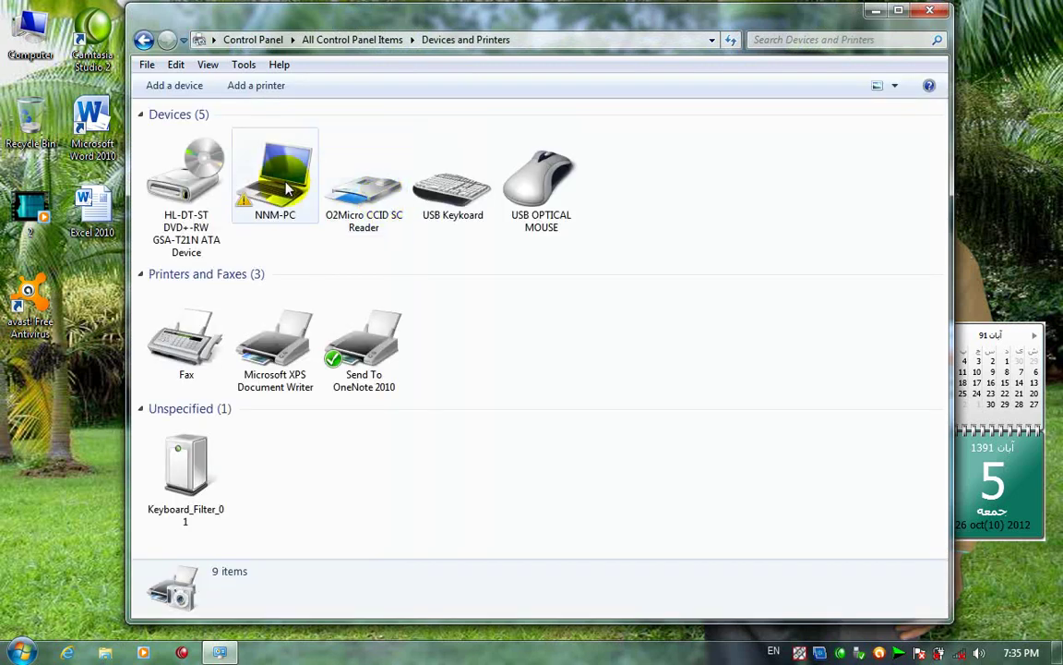
pyautogui.click(928, 13)
# Turn off Devices and Printers in the Start menu customization, apply the change, and check the Start menu.
pyautogui.rightClick(461, 650)
pyautogui.click(480, 650)
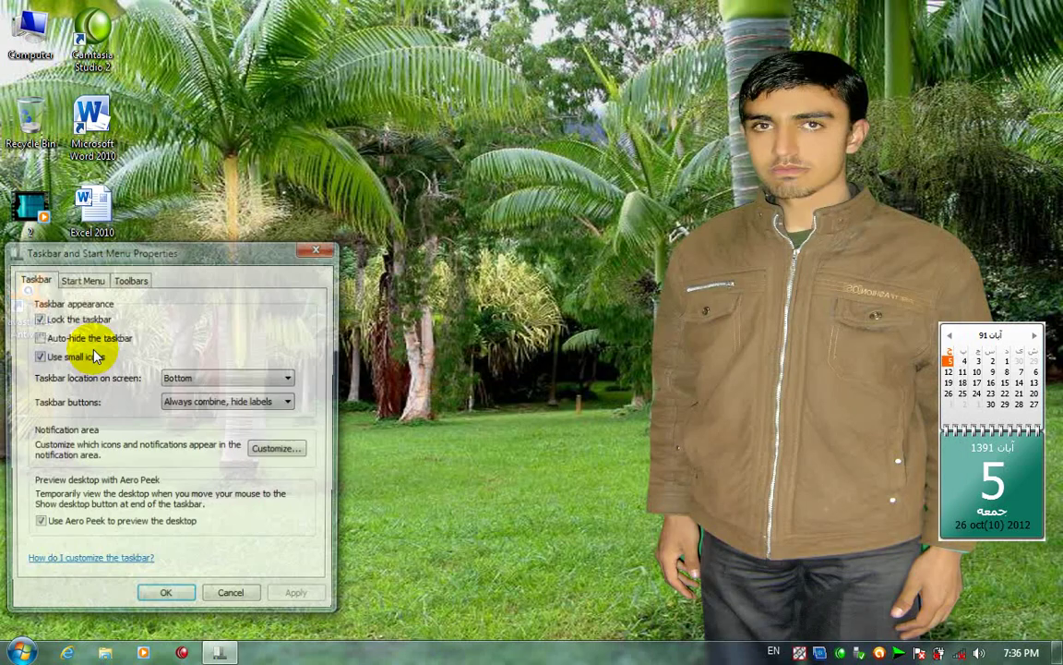
pyautogui.click(82, 279)
pyautogui.click(277, 302)
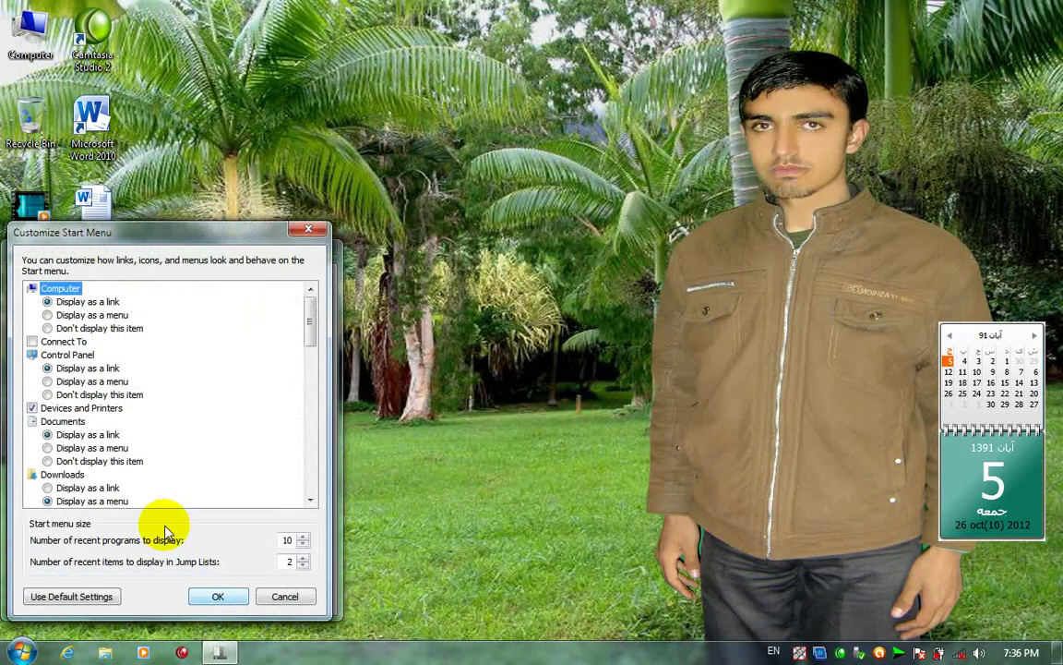
pyautogui.click(32, 408)
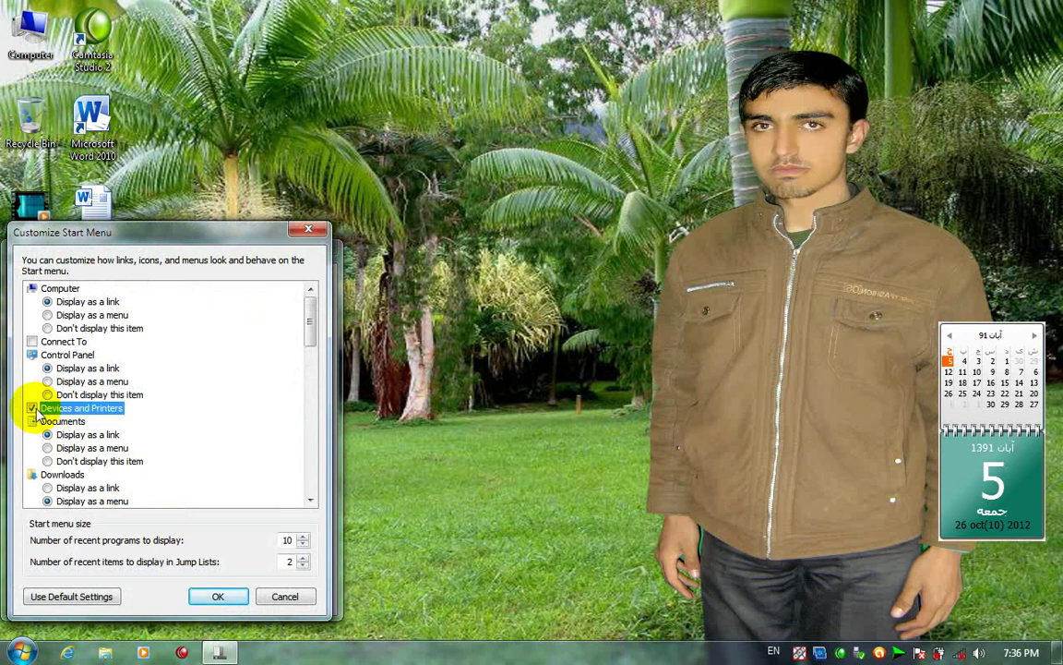
pyautogui.click(218, 596)
pyautogui.click(287, 598)
pyautogui.click(164, 594)
pyautogui.press('super')
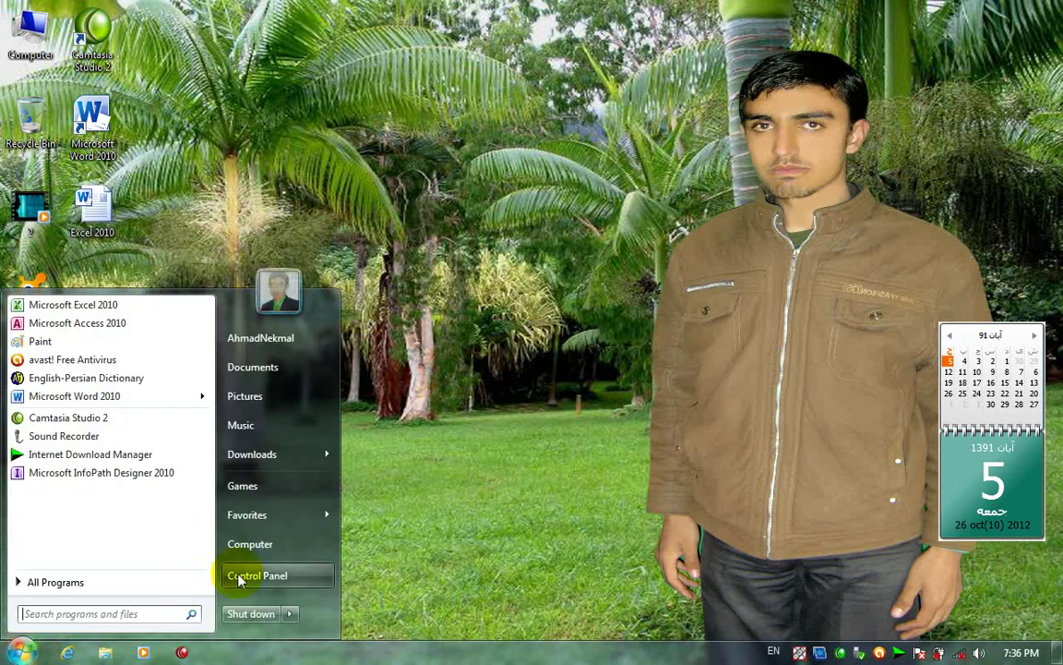
# Turn Devices and Printers back on in the Start menu customization, apply the change, and check the Start menu.
pyautogui.rightClick(499, 653)
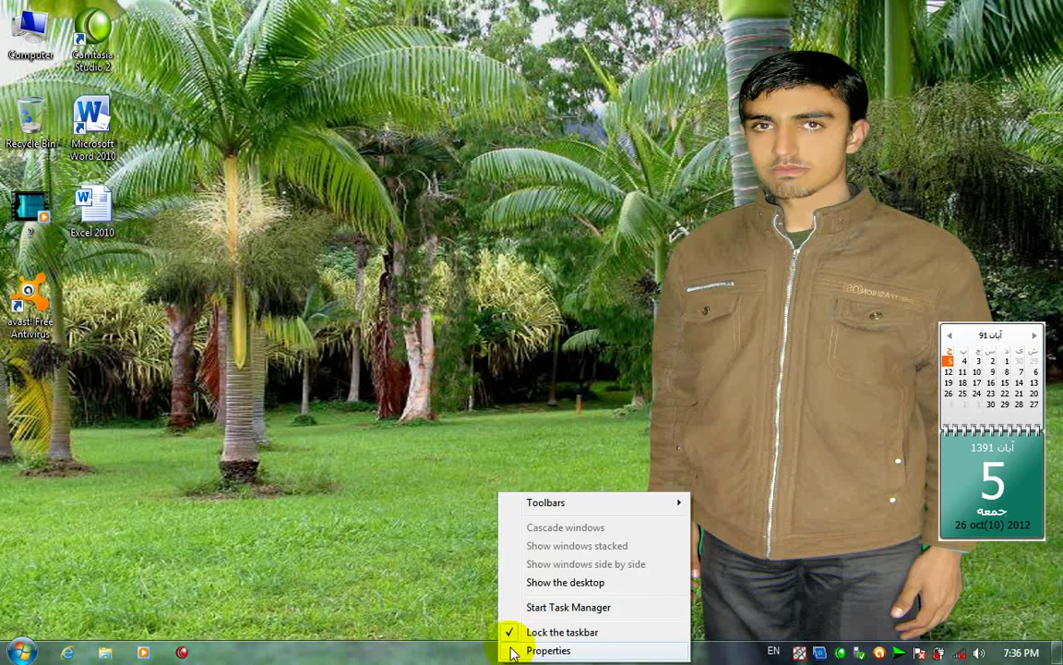
pyautogui.click(518, 651)
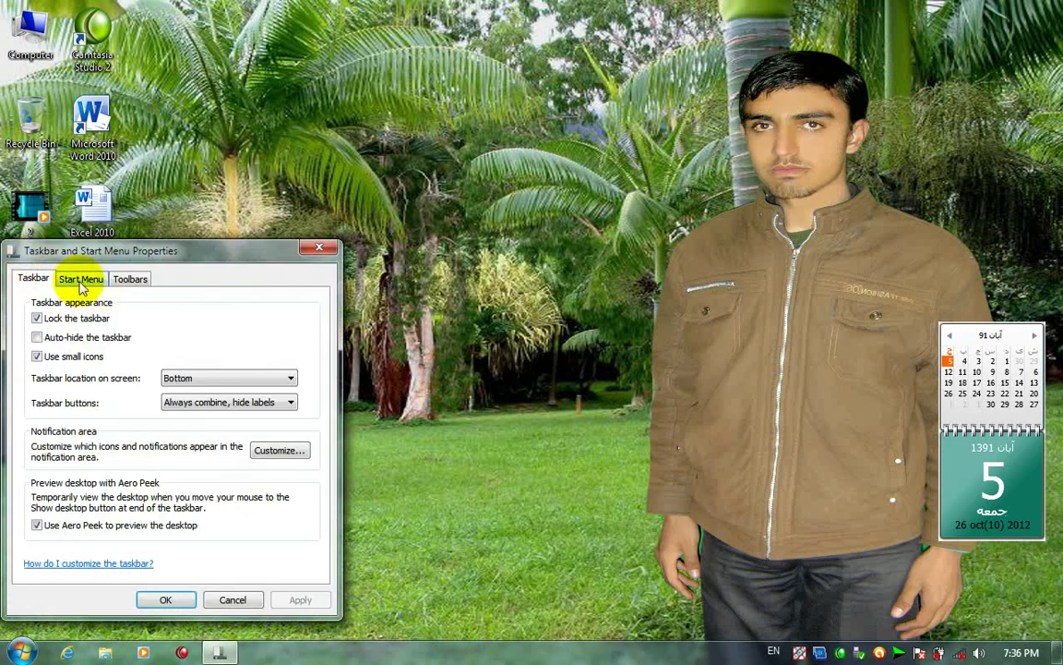
pyautogui.click(82, 278)
pyautogui.click(287, 303)
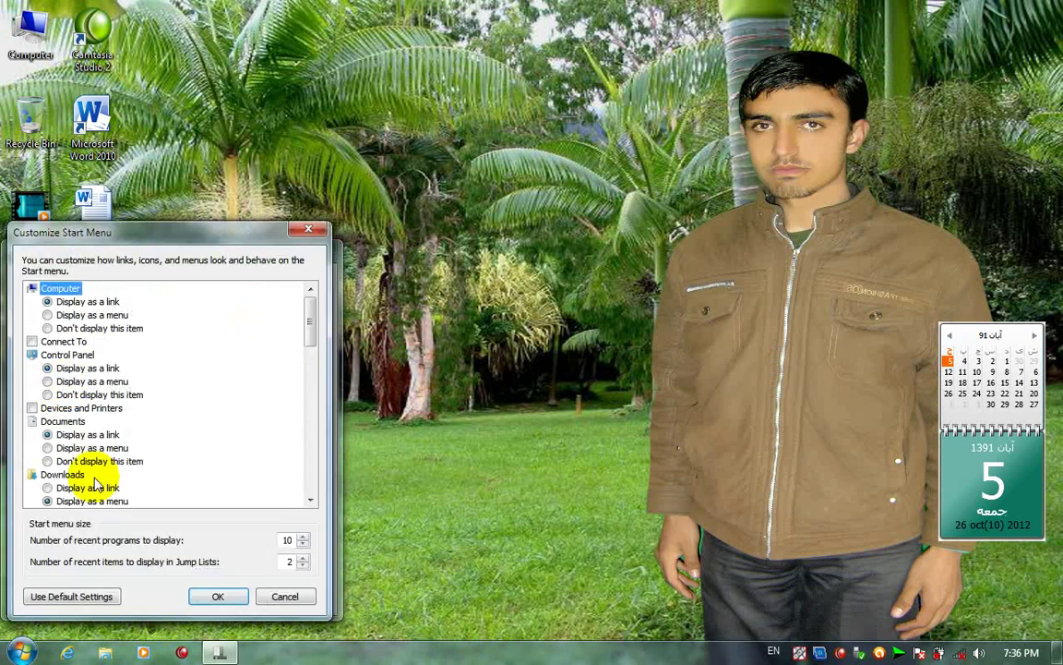
pyautogui.click(37, 407)
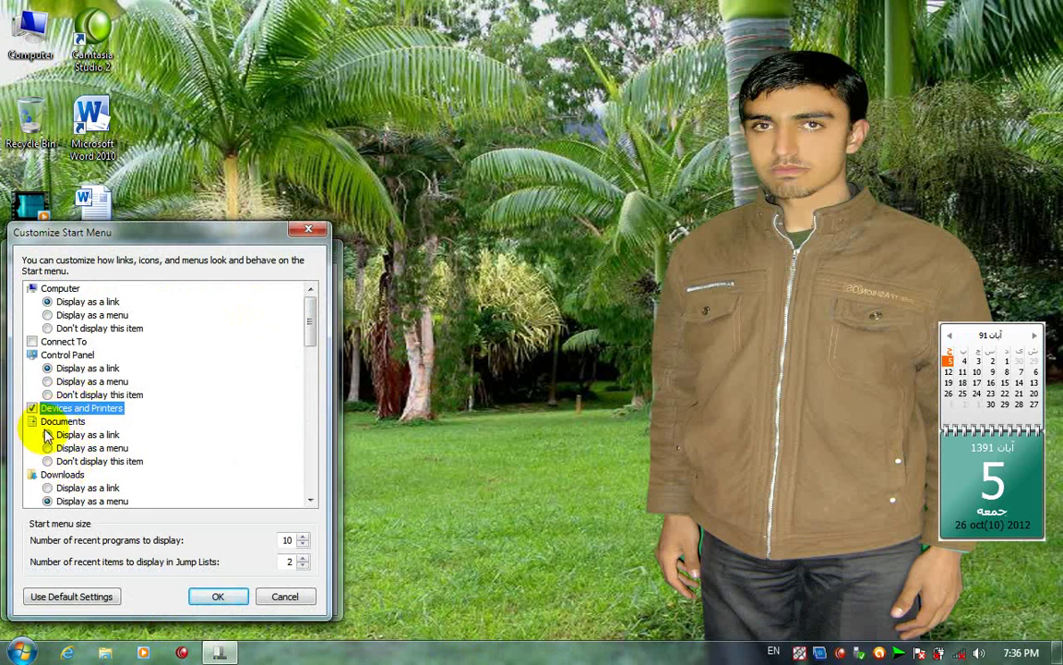
pyautogui.click(218, 595)
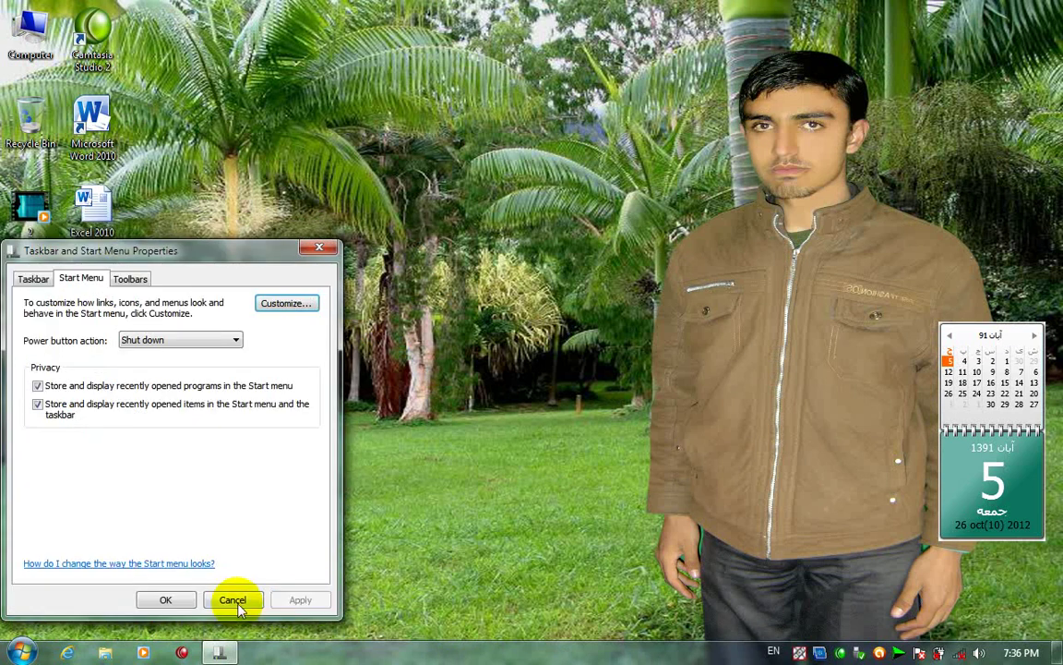
pyautogui.click(163, 597)
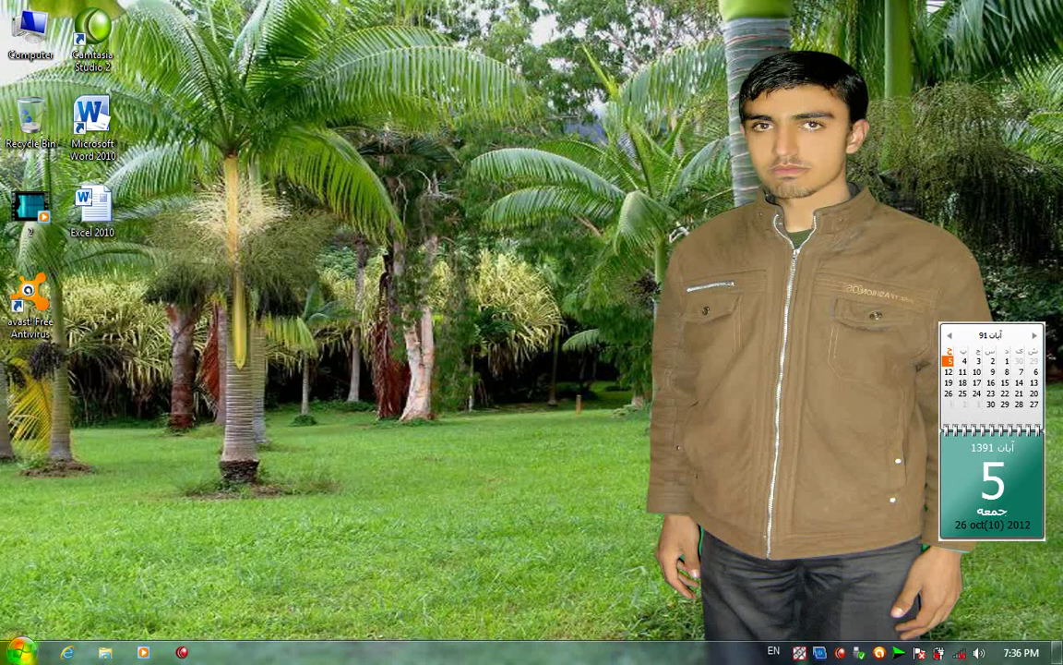
pyautogui.click(20, 651)
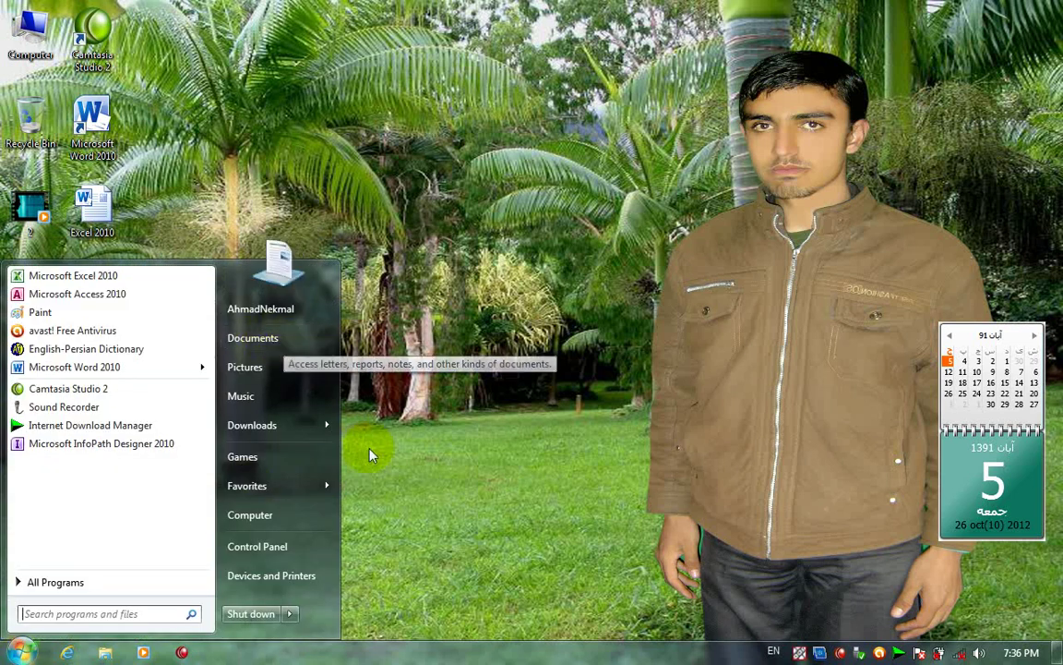
# Reopen the Start menu customization, set Documents to Display as a menu, and apply the change.
pyautogui.rightClick(522, 652)
pyautogui.click(535, 649)
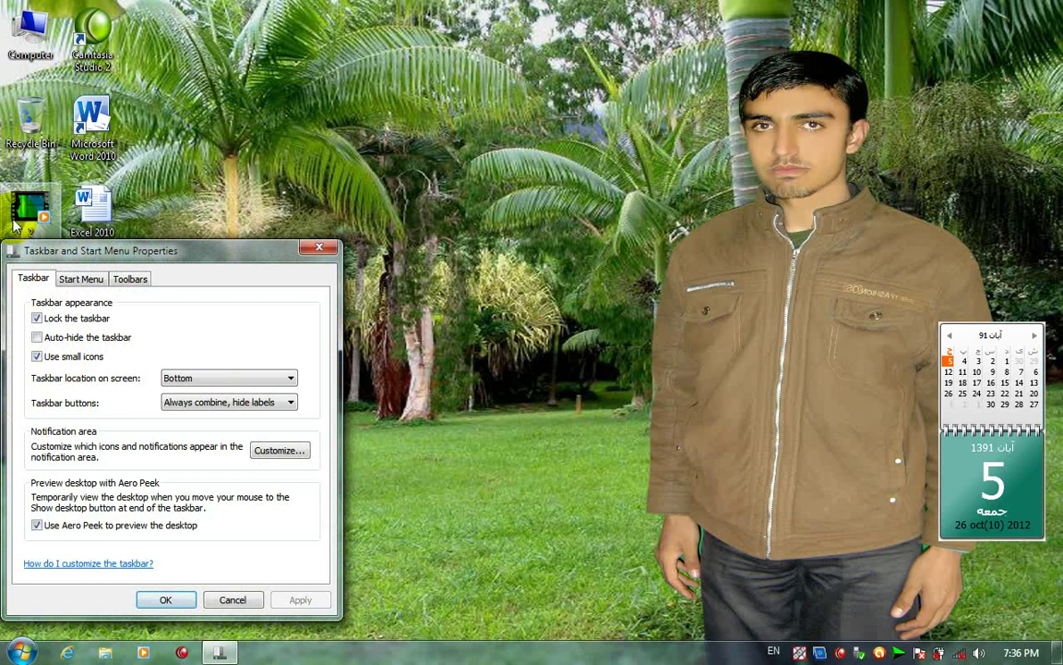
pyautogui.click(74, 279)
pyautogui.click(267, 303)
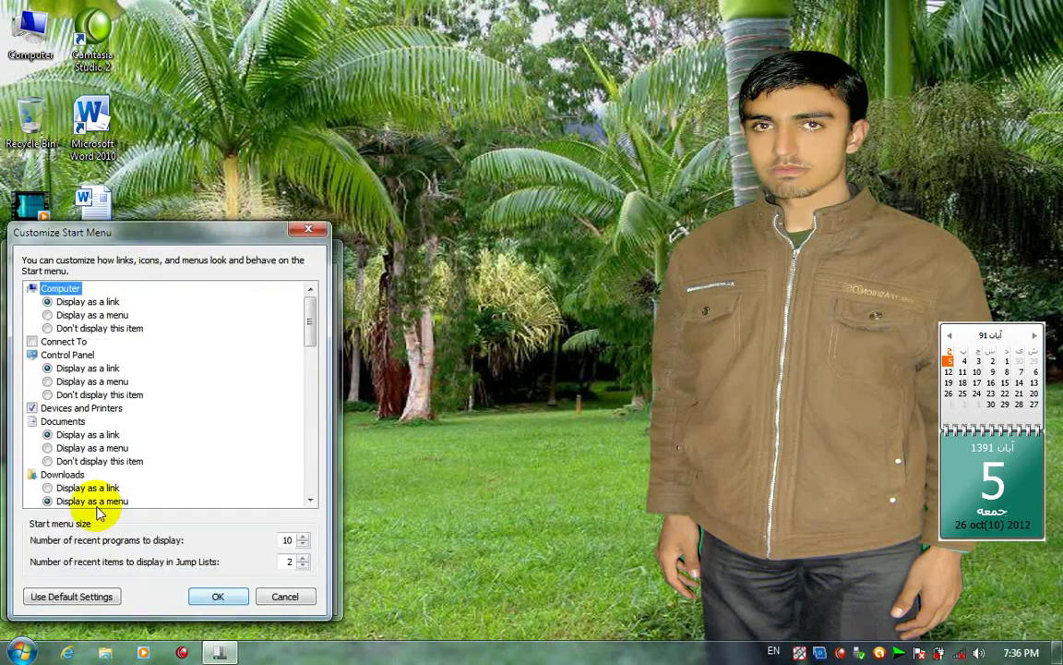
pyautogui.click(56, 447)
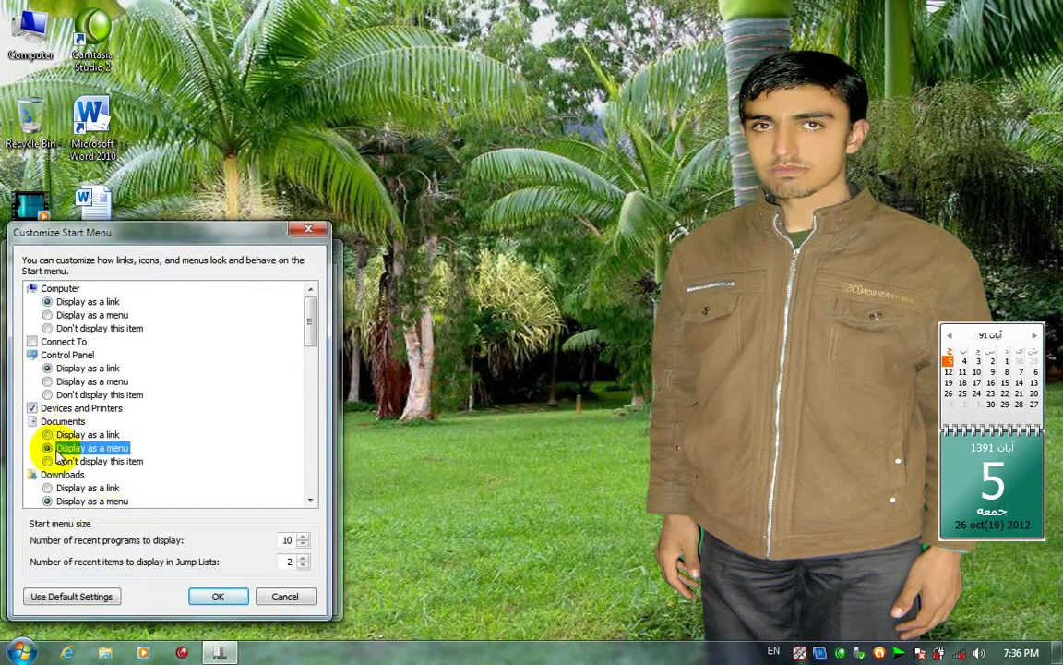
pyautogui.click(211, 595)
pyautogui.click(297, 599)
pyautogui.click(164, 600)
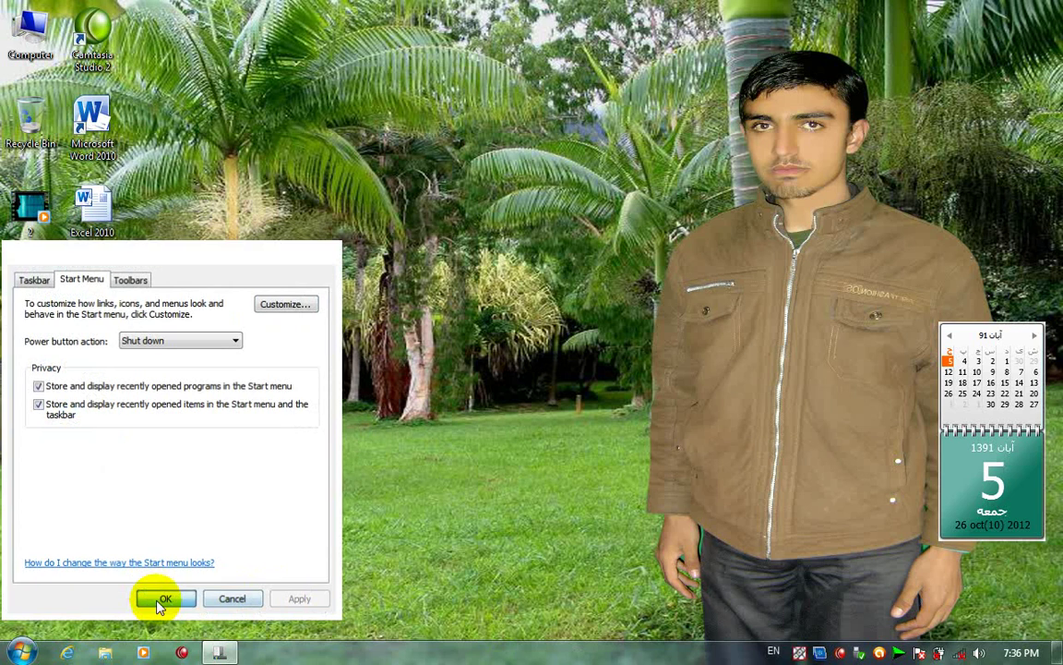
# Expand Documents in the Start menu, browse the My Documents, Camtasia Studio and Downloads submenus, and close the Start menu.
pyautogui.press('super')
pyautogui.moveTo(288, 346)
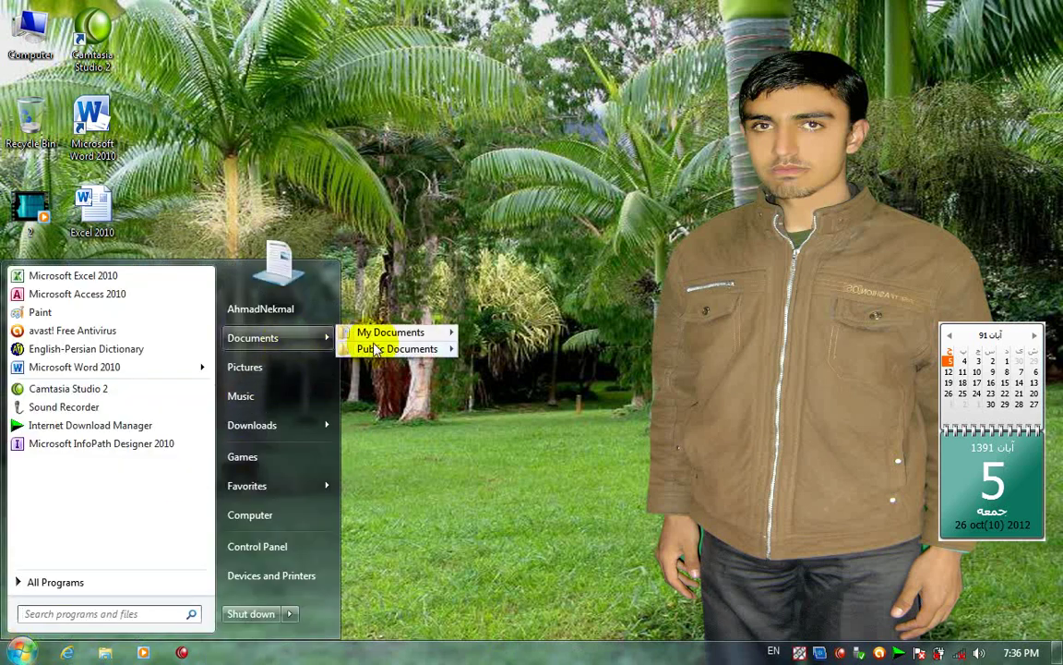
pyautogui.moveTo(376, 351)
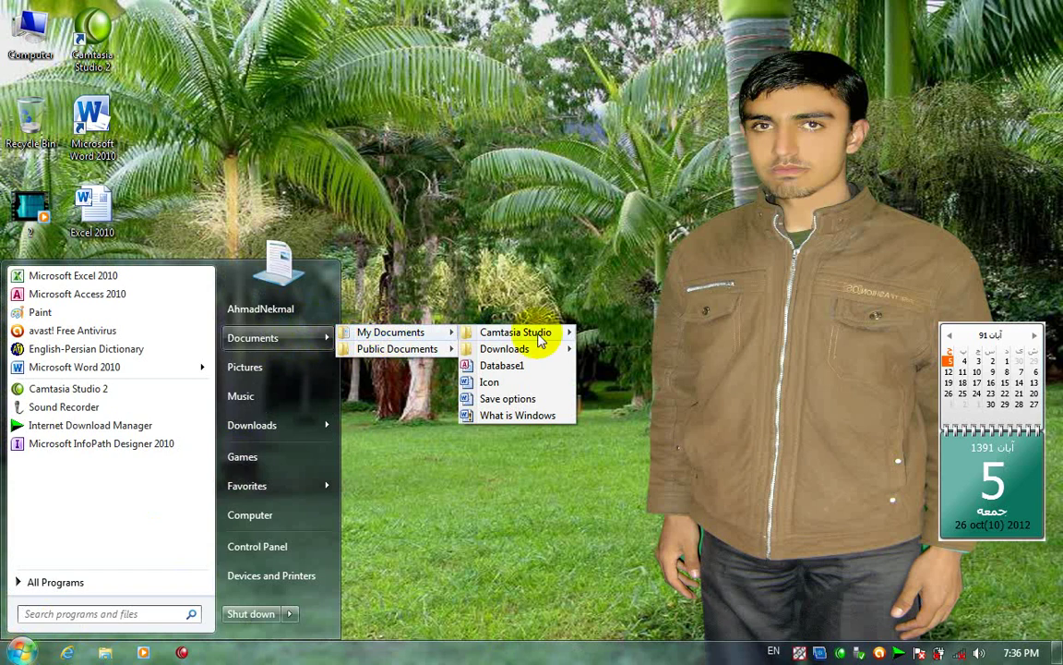
pyautogui.moveTo(535, 350)
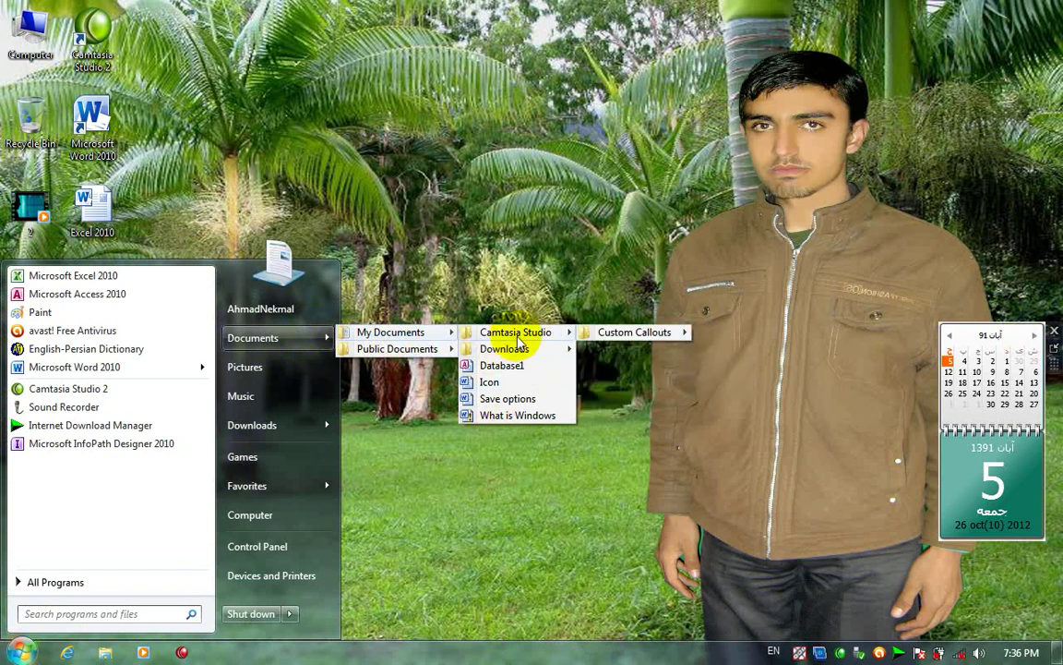
pyautogui.moveTo(614, 356)
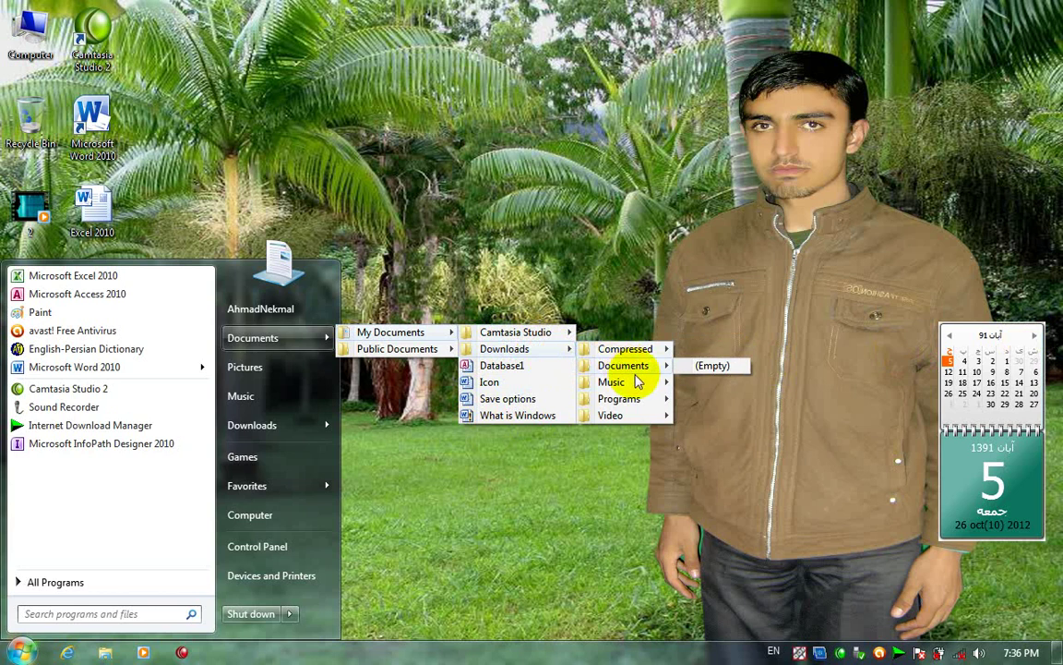
pyautogui.moveTo(655, 422)
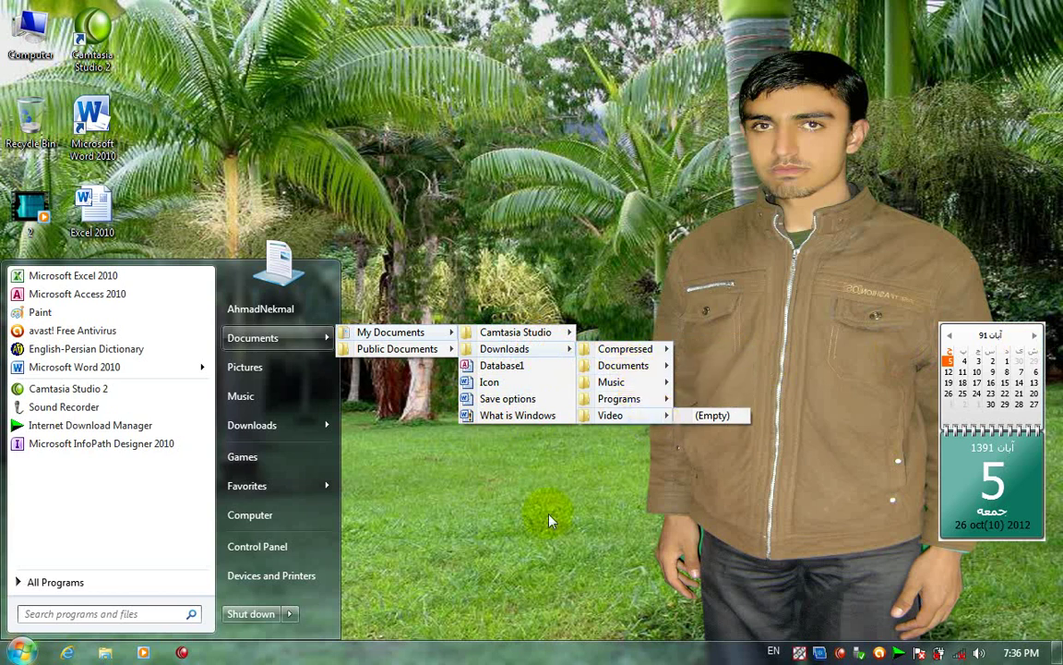
pyautogui.click(545, 563)
# Set Documents to Don't display this item in the Start menu customization, apply the change, and check the Start menu.
pyautogui.rightClick(555, 653)
pyautogui.click(603, 652)
pyautogui.click(80, 279)
pyautogui.click(280, 304)
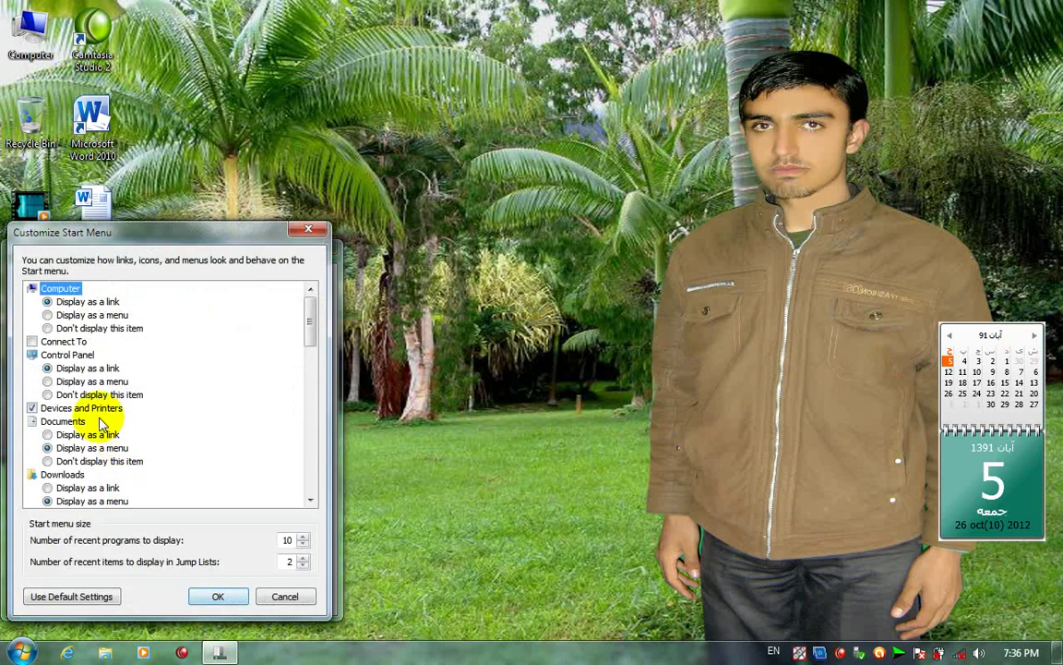
pyautogui.click(87, 460)
pyautogui.click(218, 594)
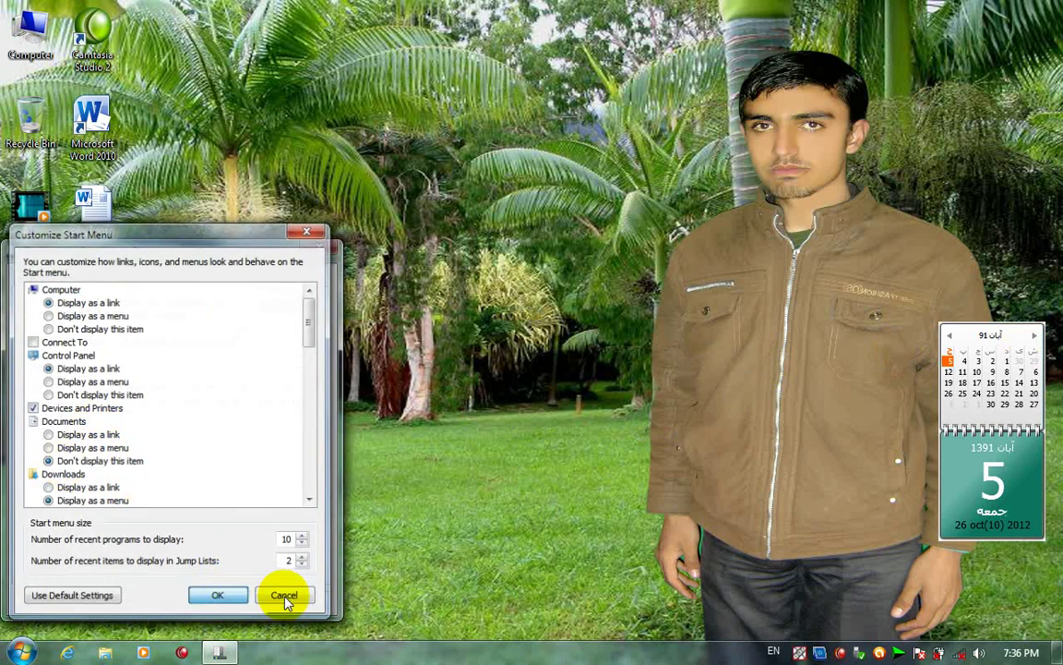
pyautogui.click(284, 598)
pyautogui.click(154, 598)
pyautogui.click(20, 652)
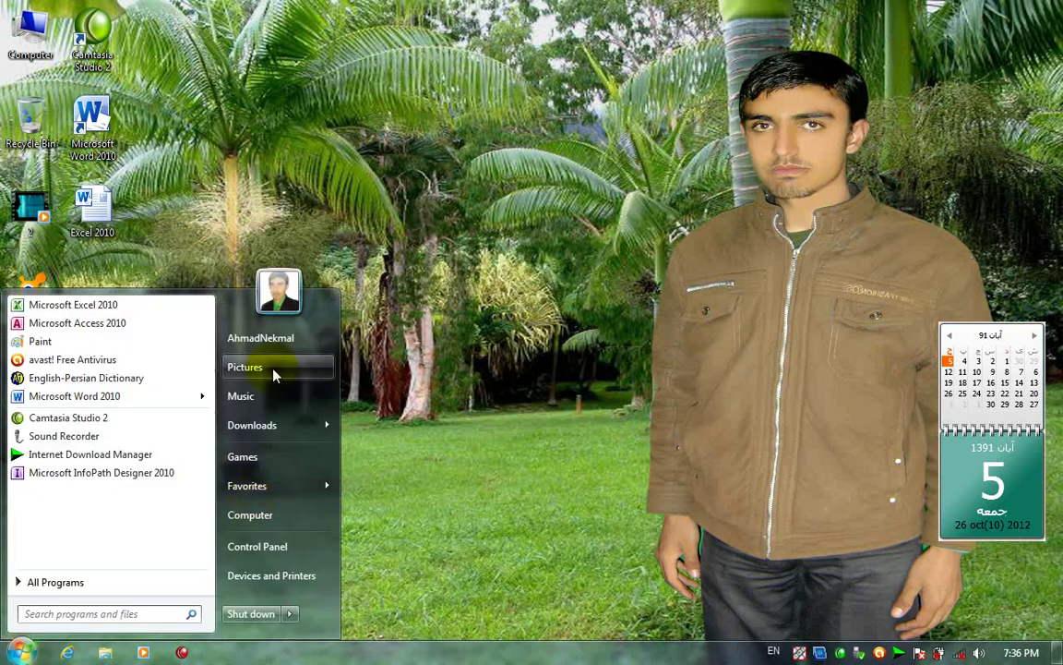
# Set Documents to Display as a link in the Start menu customization, apply it, and test the link by opening and closing the Documents library.
pyautogui.rightClick(471, 652)
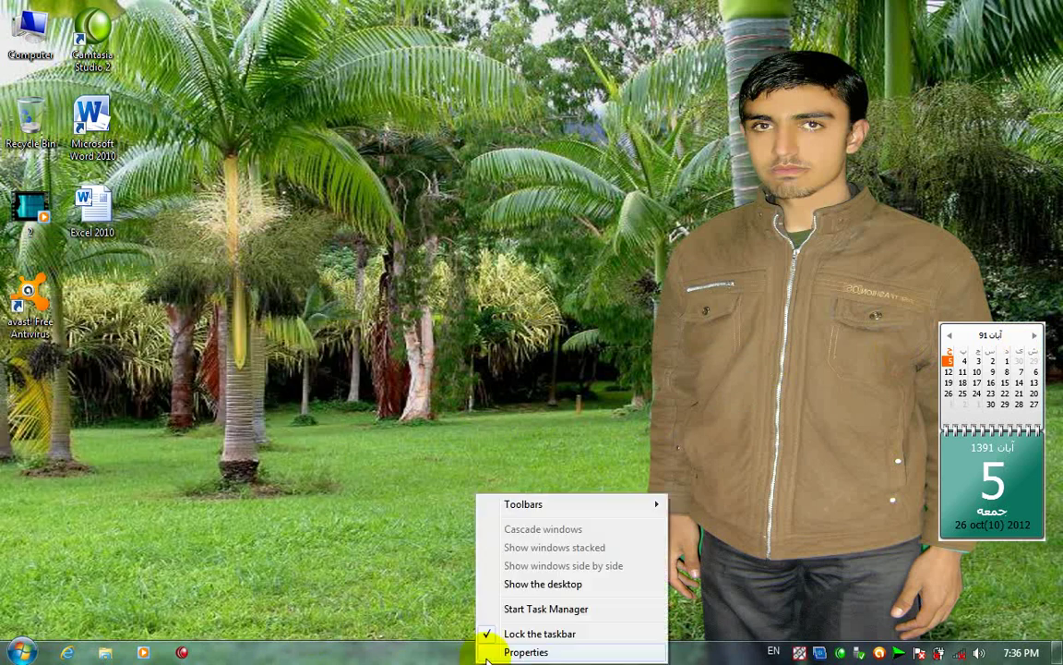
pyautogui.click(489, 649)
pyautogui.click(92, 279)
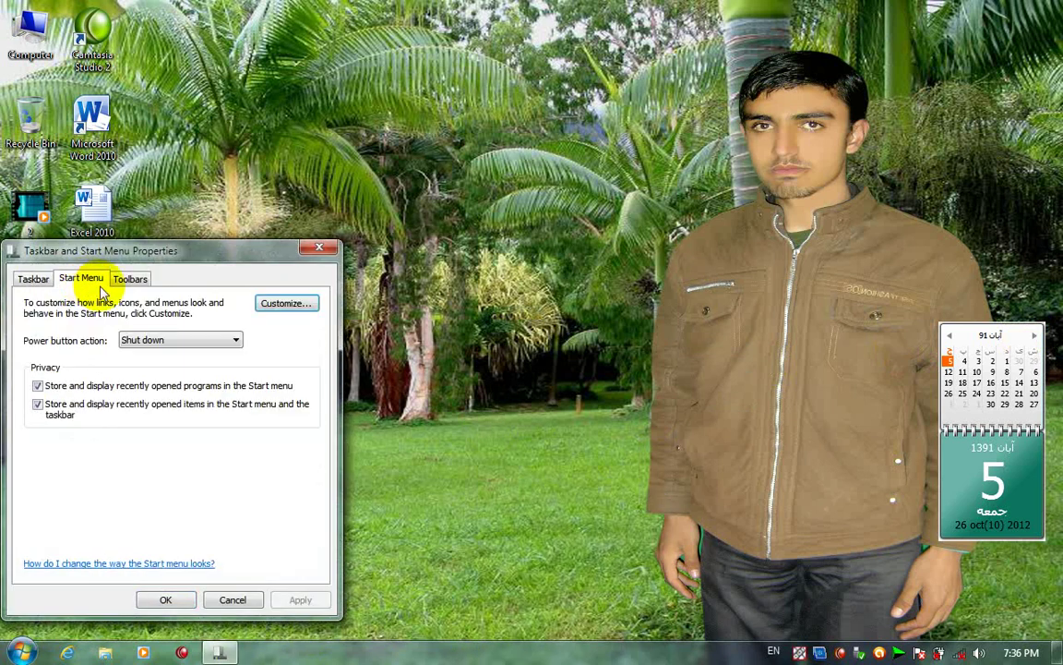
pyautogui.click(282, 302)
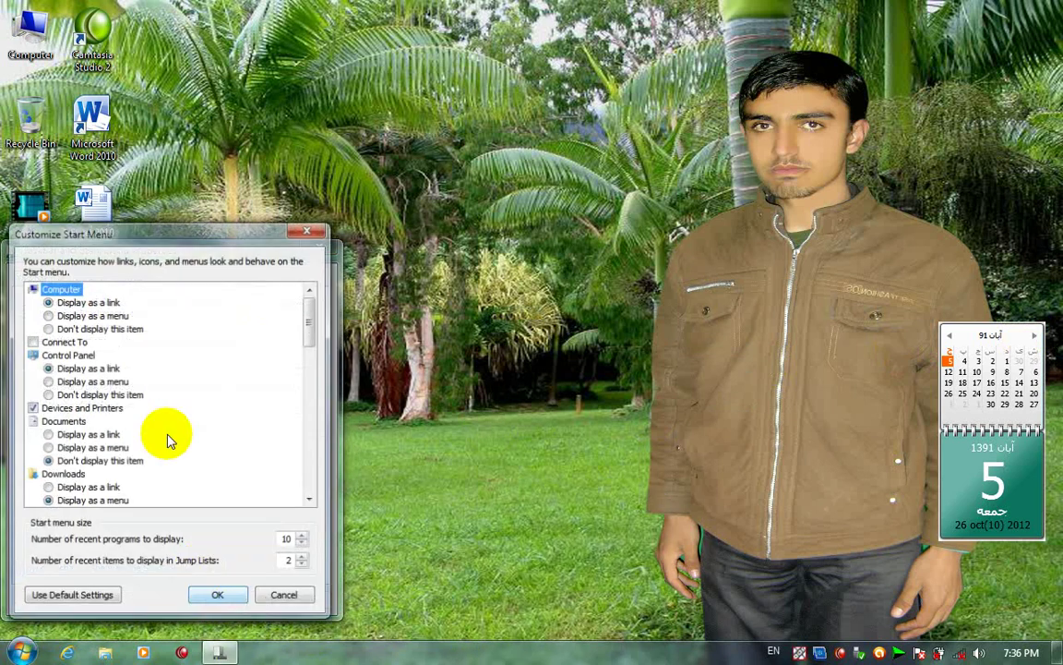
pyautogui.click(74, 435)
pyautogui.click(218, 595)
pyautogui.click(281, 600)
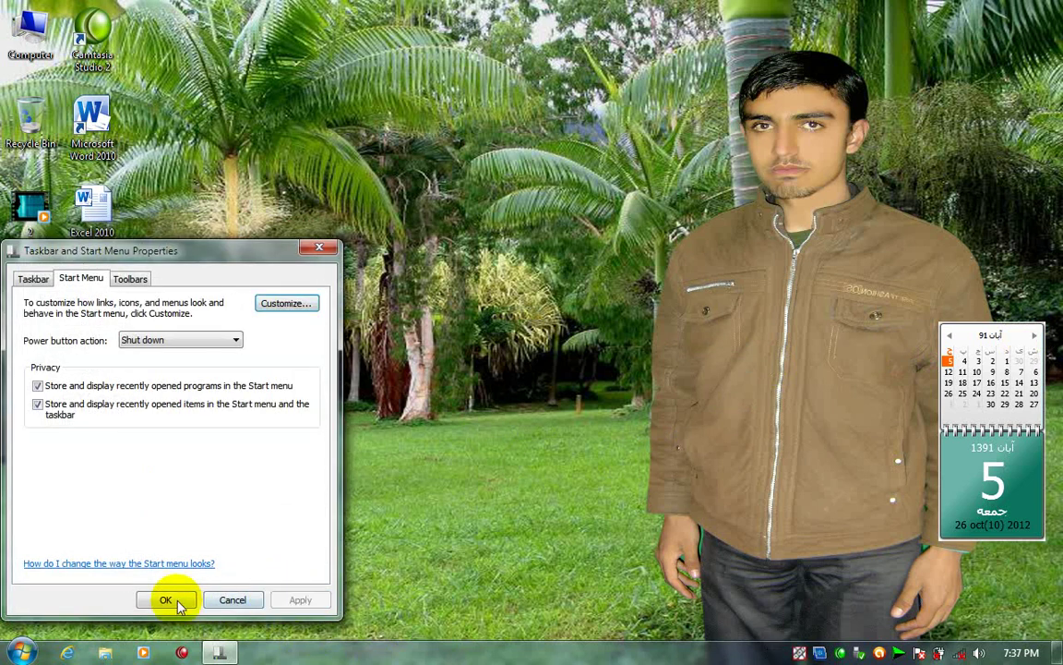
pyautogui.click(167, 599)
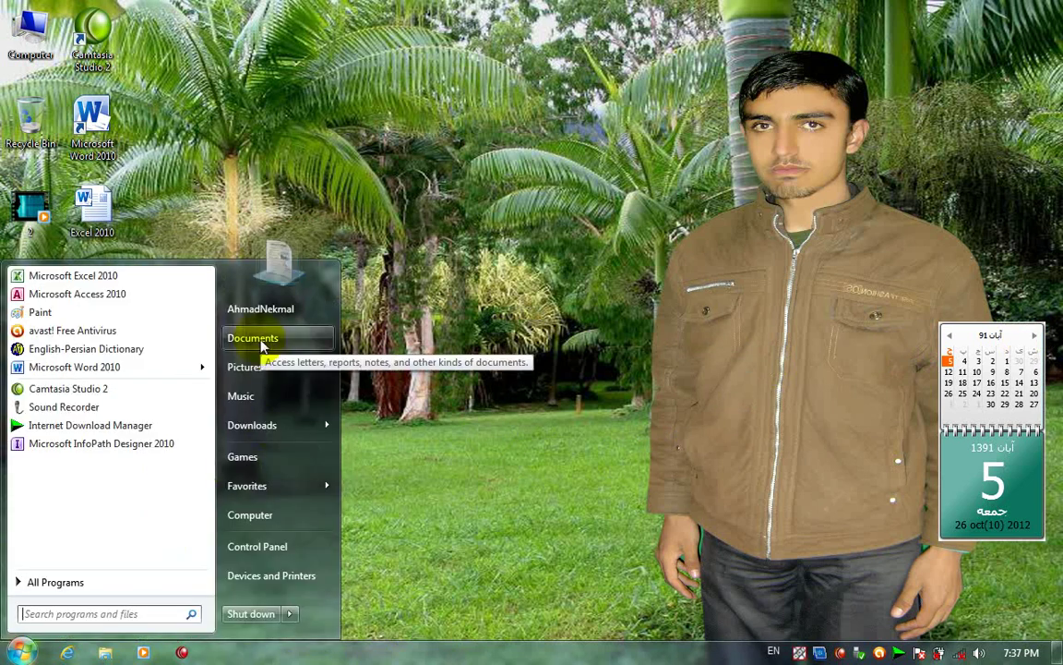
pyautogui.click(263, 343)
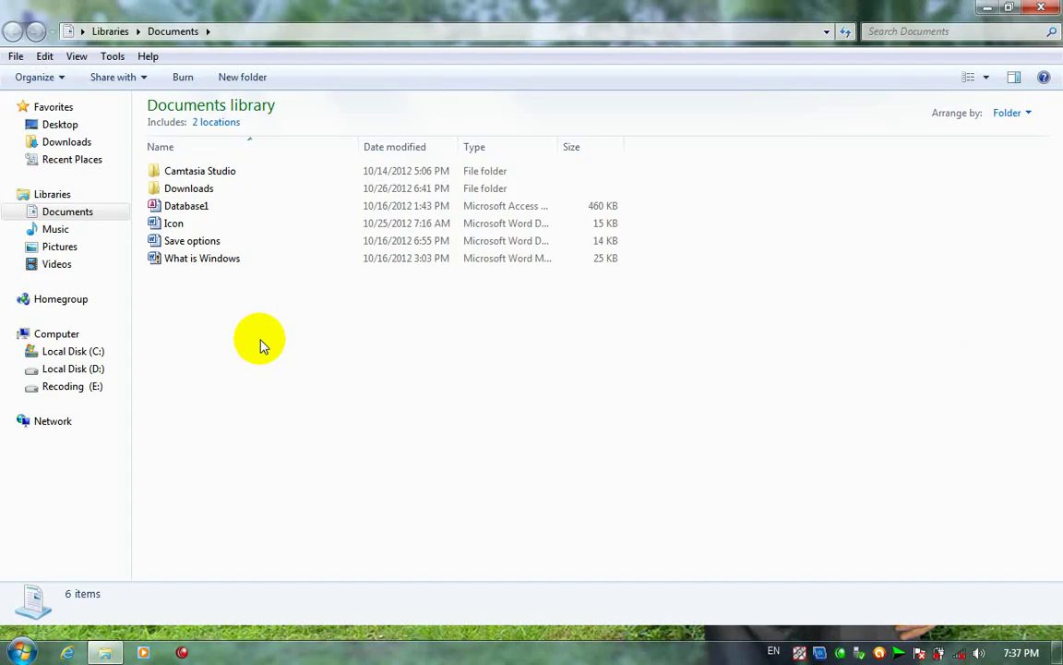
pyautogui.click(1042, 8)
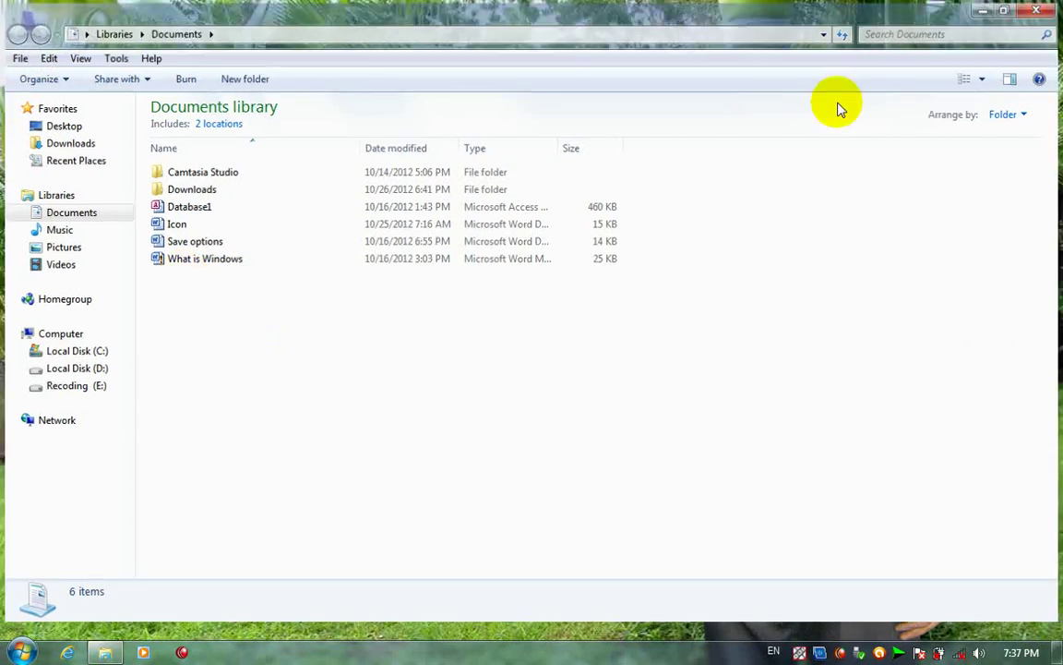
# Select Display as a menu for Downloads in the Start menu customization, confirm it, and check the Start menu.
pyautogui.rightClick(356, 646)
pyautogui.click(369, 635)
pyautogui.click(81, 277)
pyautogui.click(305, 303)
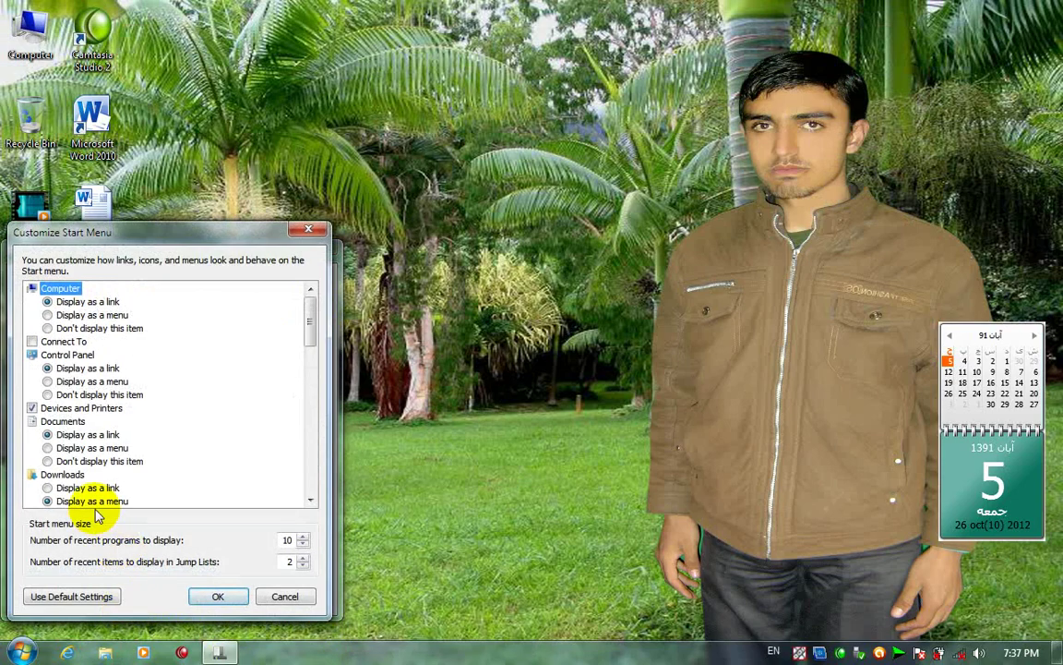
pyautogui.scroll(-1, 102, 480)
pyautogui.click(76, 460)
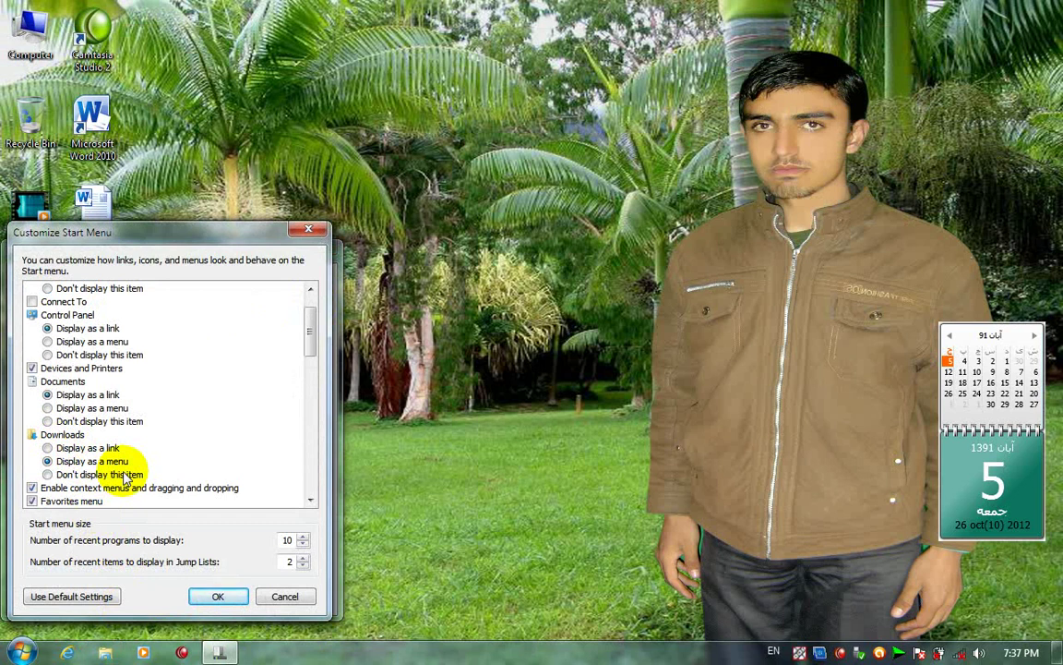
pyautogui.click(219, 598)
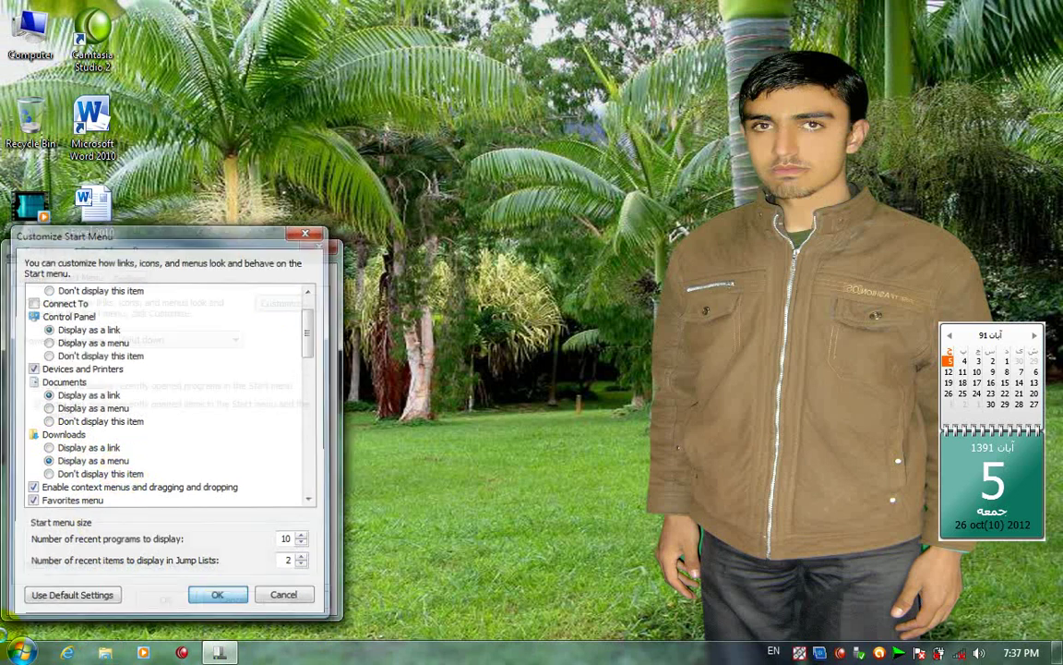
pyautogui.press('super')
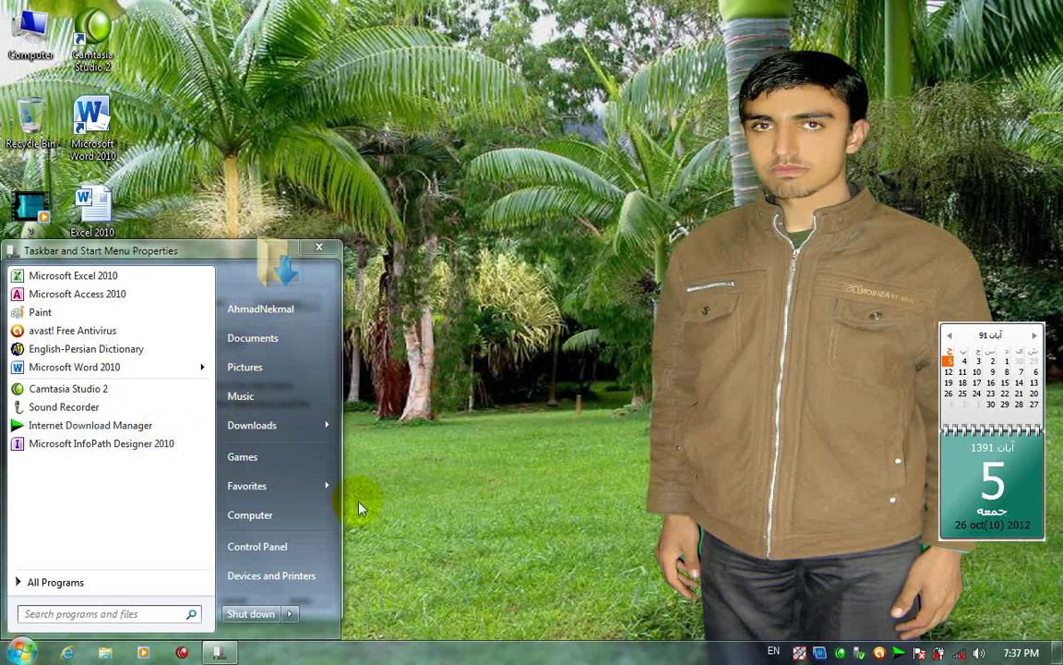
# Set Downloads to Display as a link in the Start menu customization and apply the change.
pyautogui.rightClick(402, 653)
pyautogui.click(417, 653)
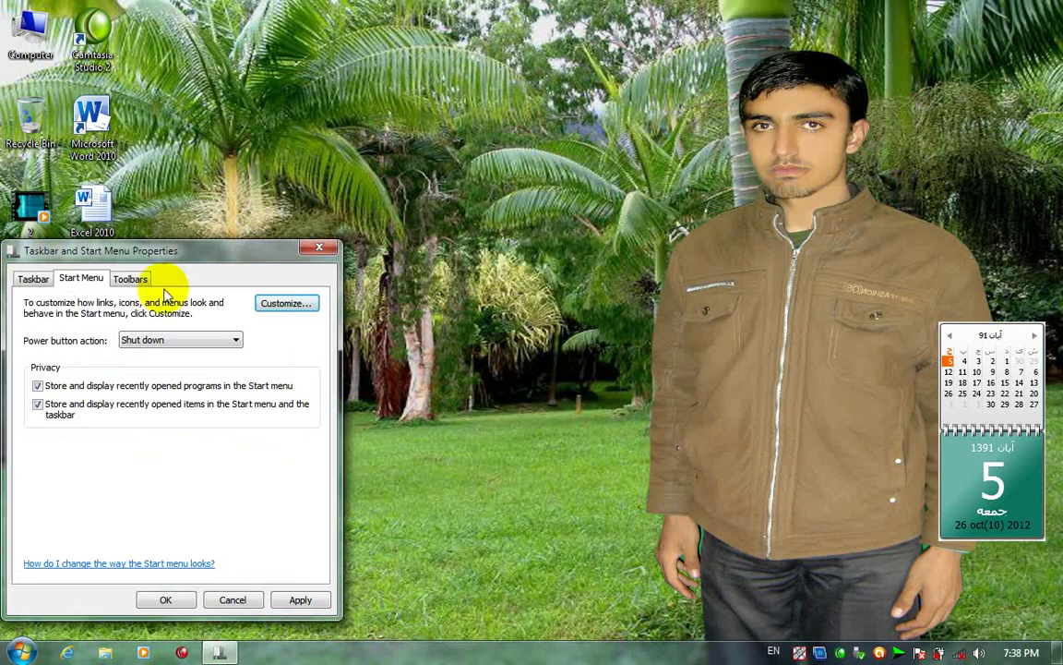
pyautogui.click(282, 300)
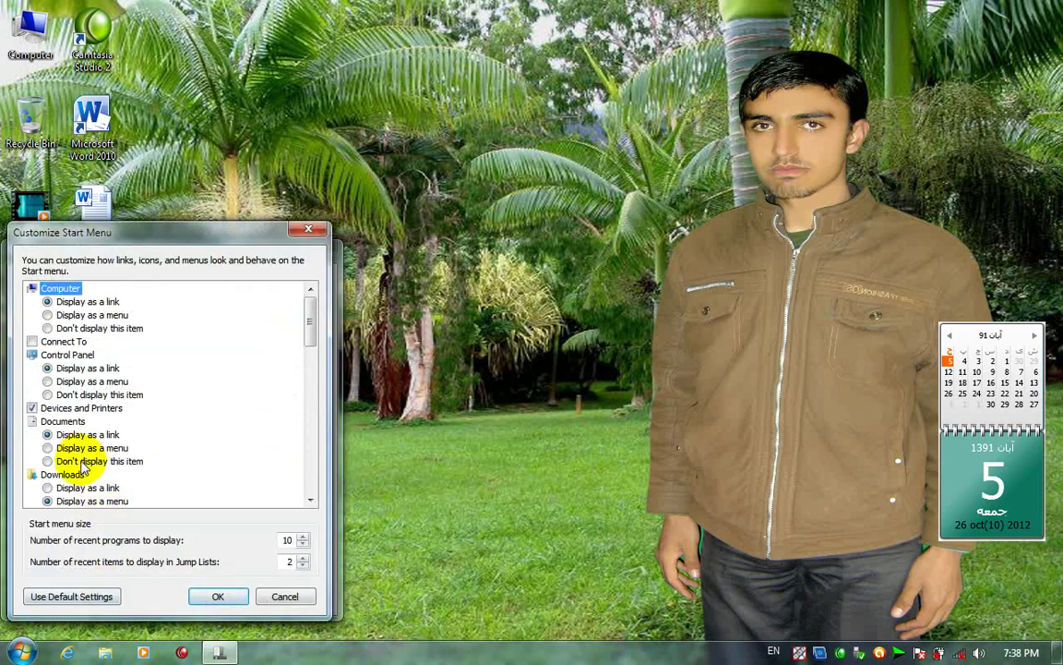
pyautogui.click(61, 476)
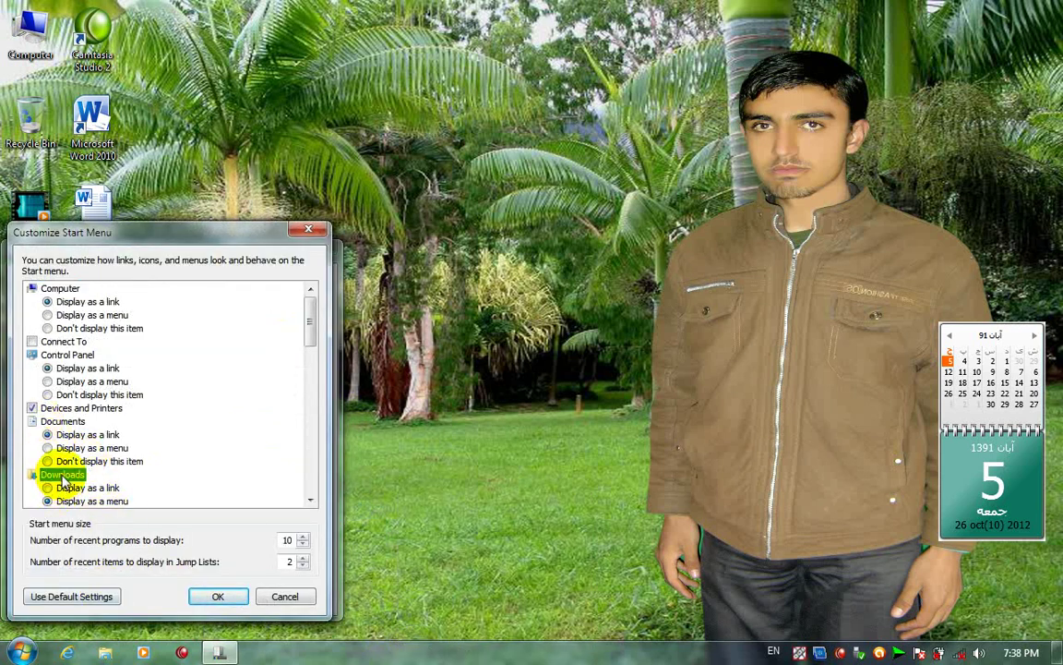
pyautogui.scroll(-2, 63, 434)
pyautogui.click(61, 409)
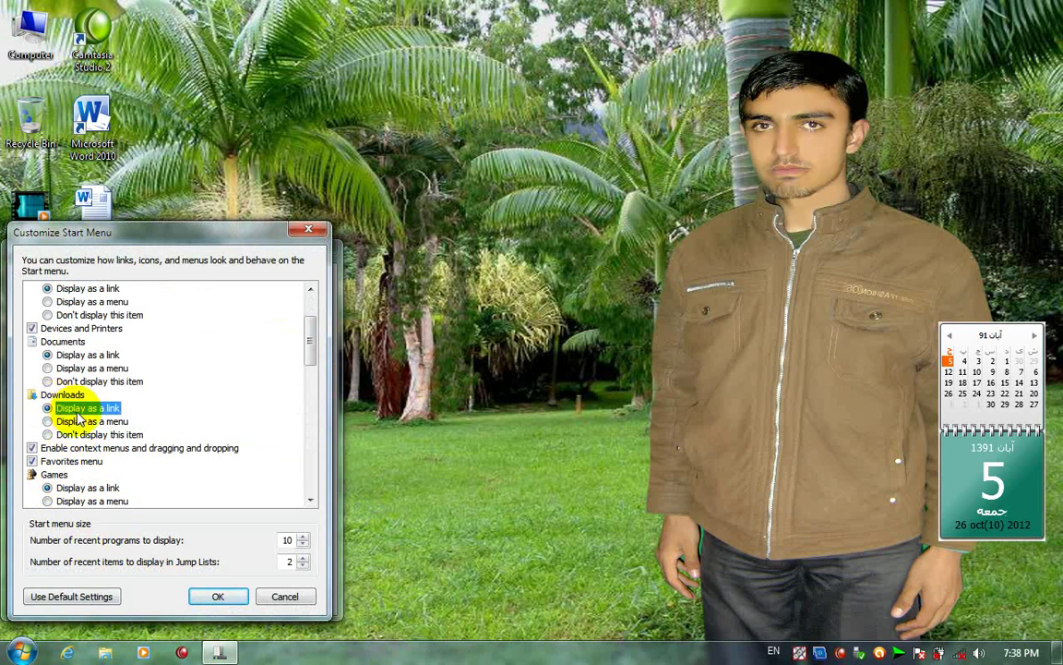
pyautogui.click(214, 596)
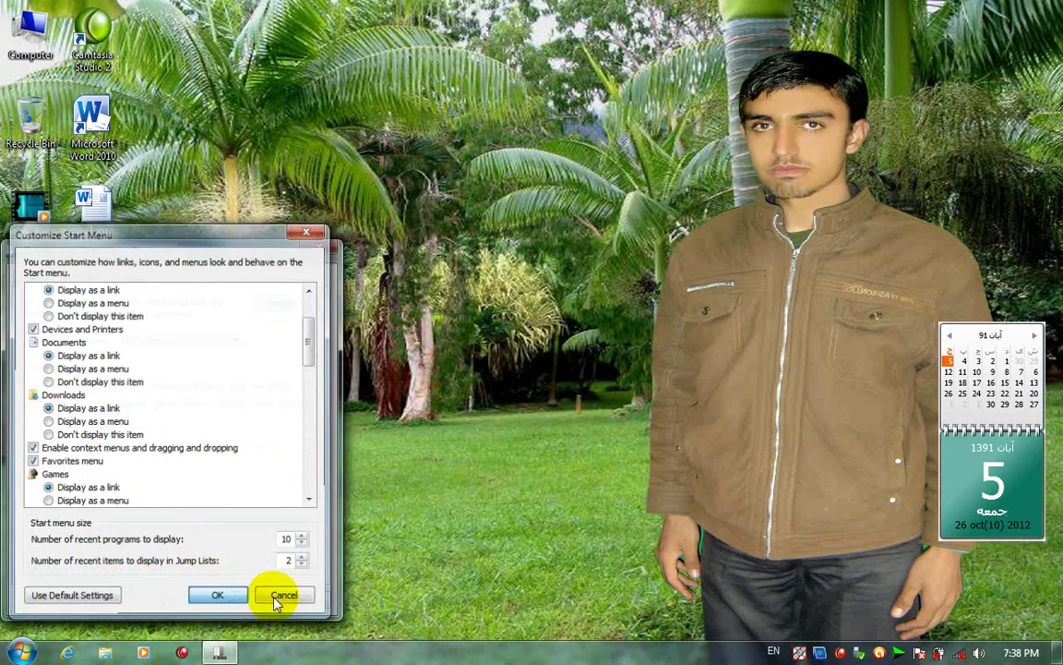
pyautogui.click(296, 598)
pyautogui.click(153, 598)
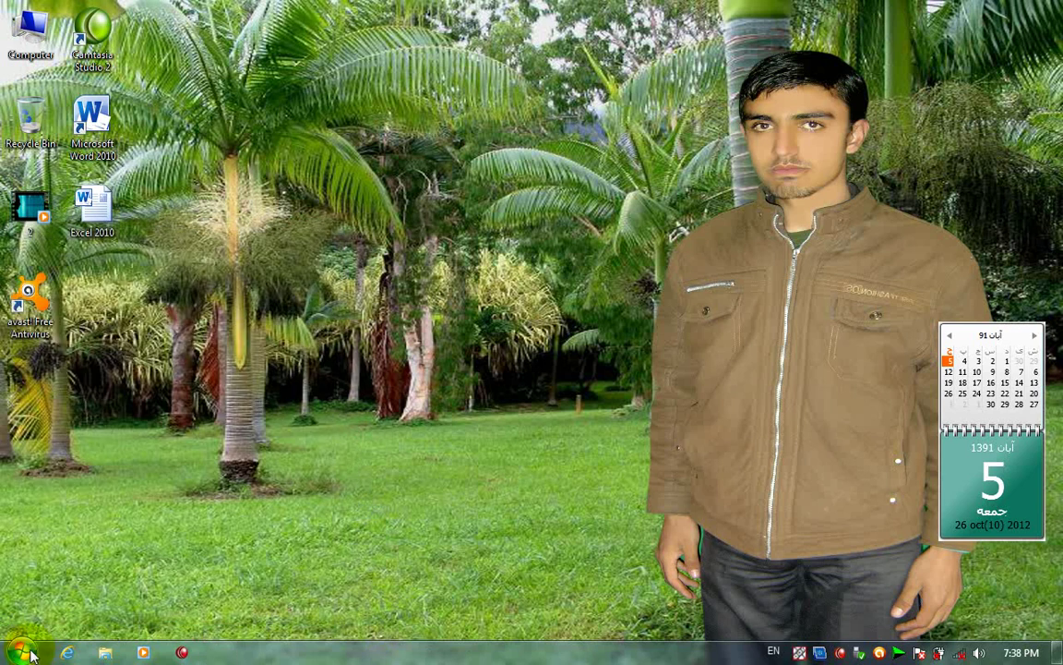
# Open the Downloads folder from the Start menu to test the link, and close its window.
pyautogui.click(16, 650)
pyautogui.click(244, 430)
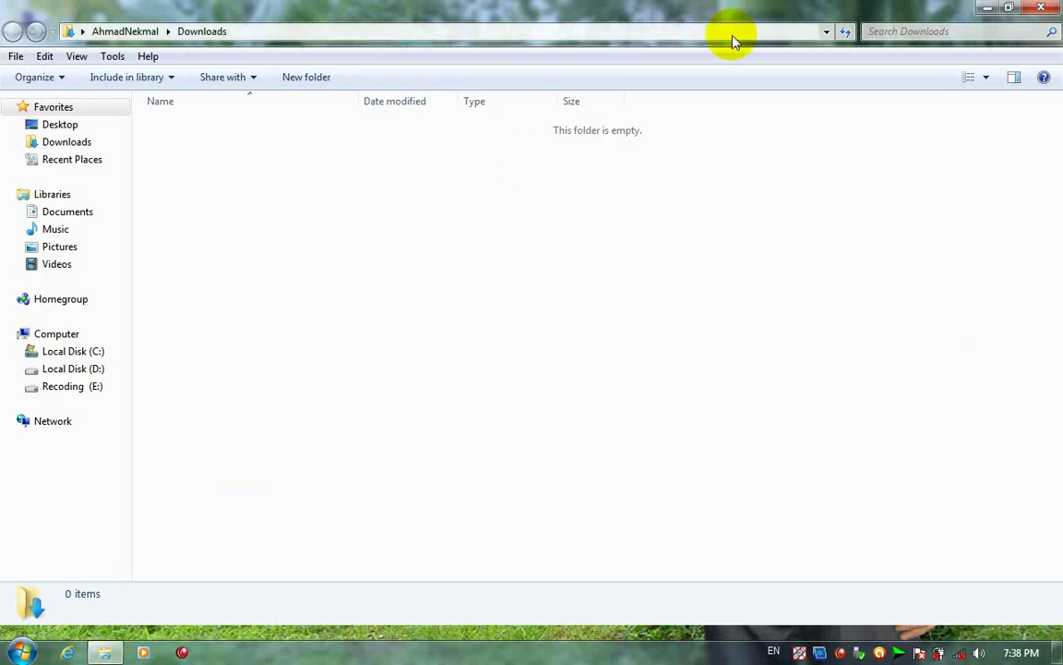
pyautogui.click(1043, 8)
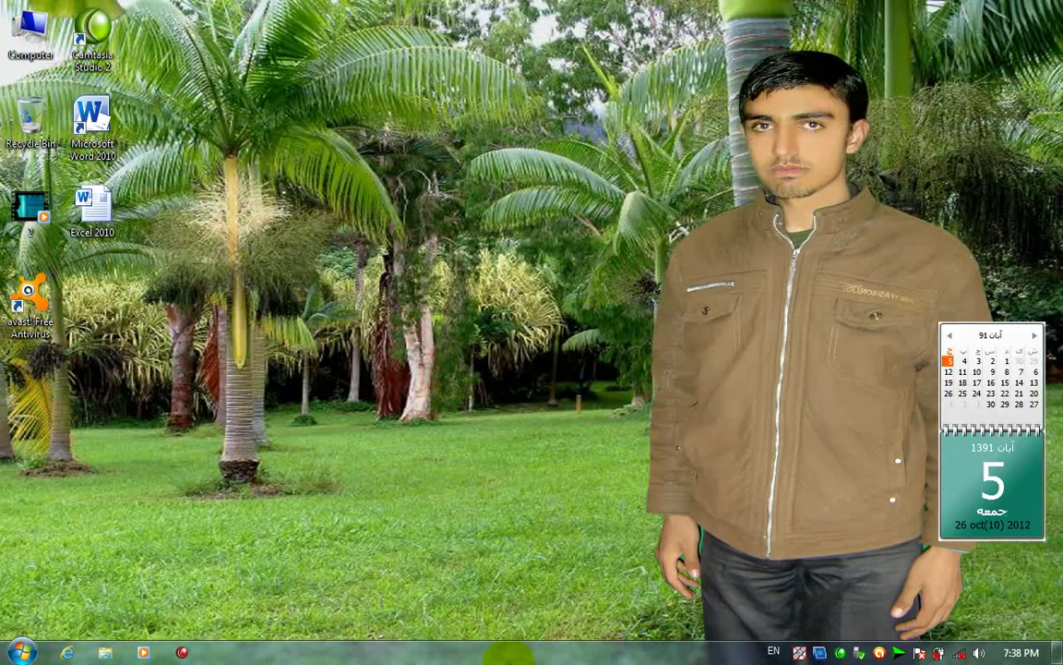
# Set Downloads back to Display as a menu, apply the change, and expand Downloads in the Start menu.
pyautogui.rightClick(513, 651)
pyautogui.click(549, 650)
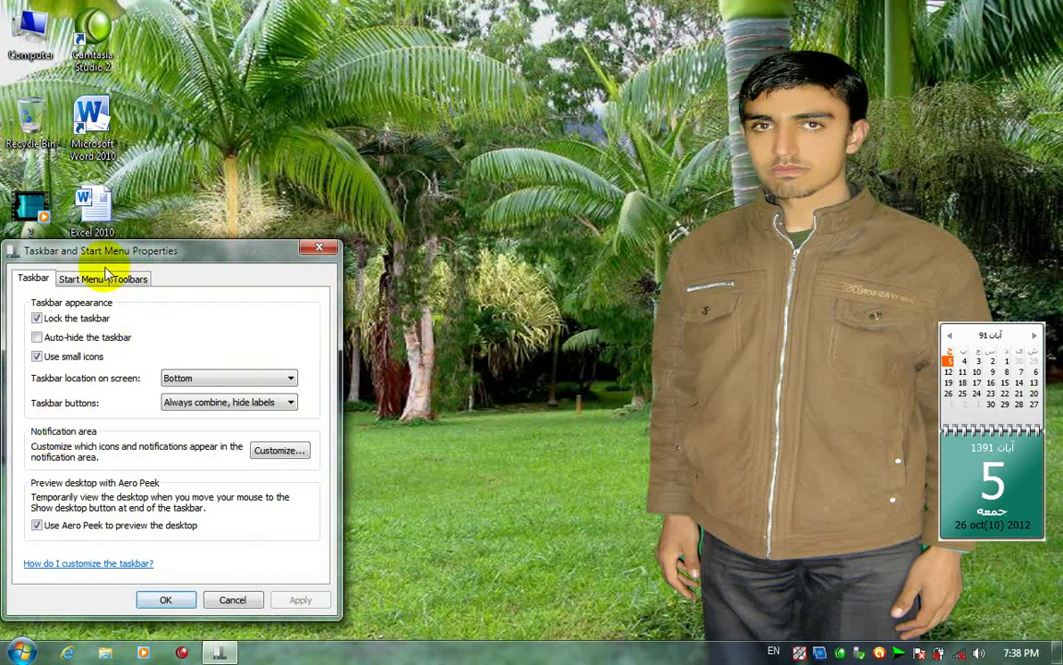
pyautogui.click(81, 278)
pyautogui.hotkey('alt', 'c')
pyautogui.scroll(-1, 102, 493)
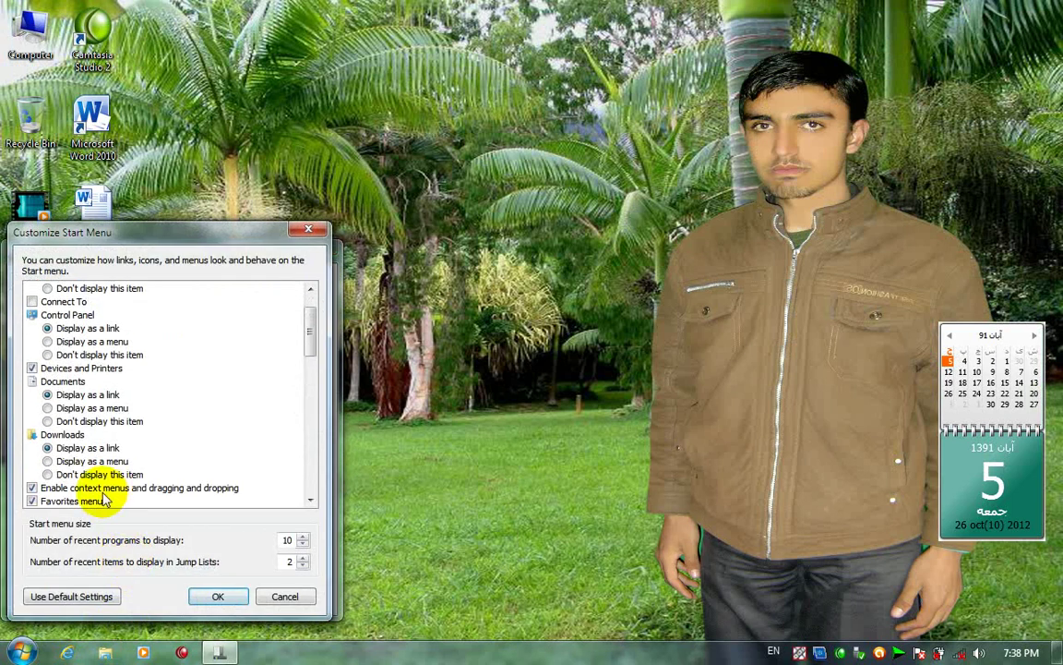
pyautogui.click(218, 596)
pyautogui.click(295, 598)
pyautogui.click(152, 600)
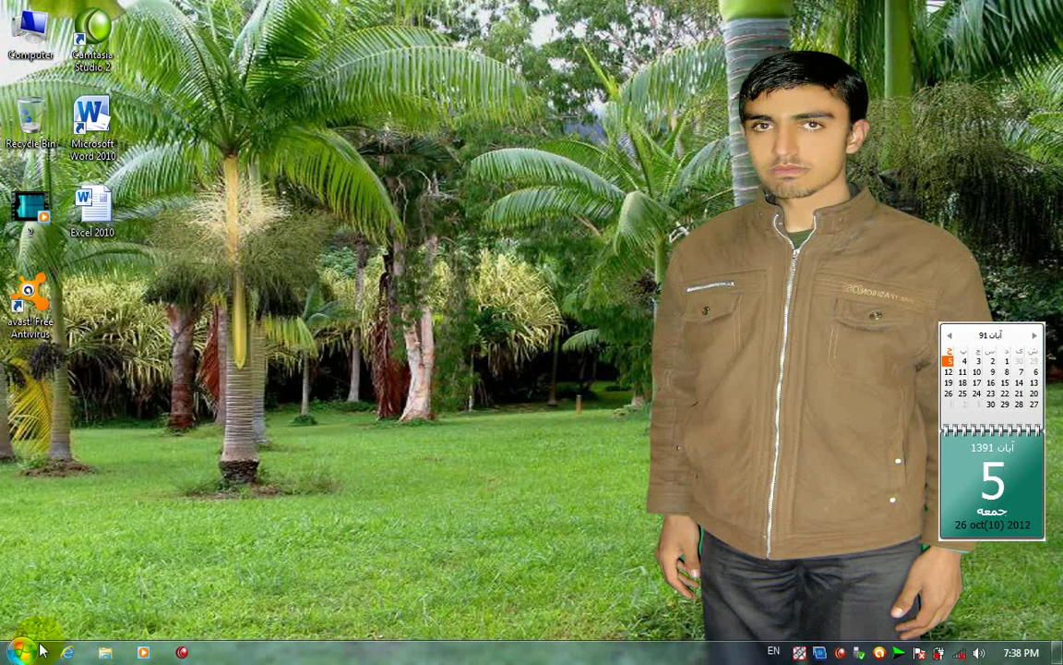
pyautogui.press('super')
pyautogui.moveTo(295, 434)
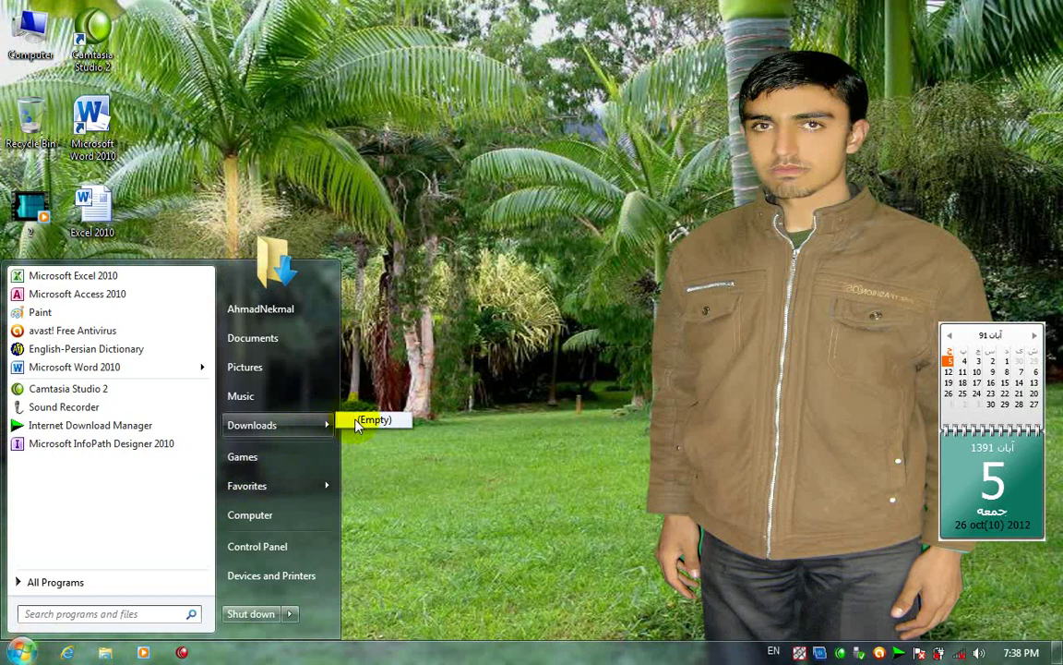
# Set Downloads to Don't display this item in the Start menu customization, apply the change, and check the Start menu.
pyautogui.rightClick(654, 653)
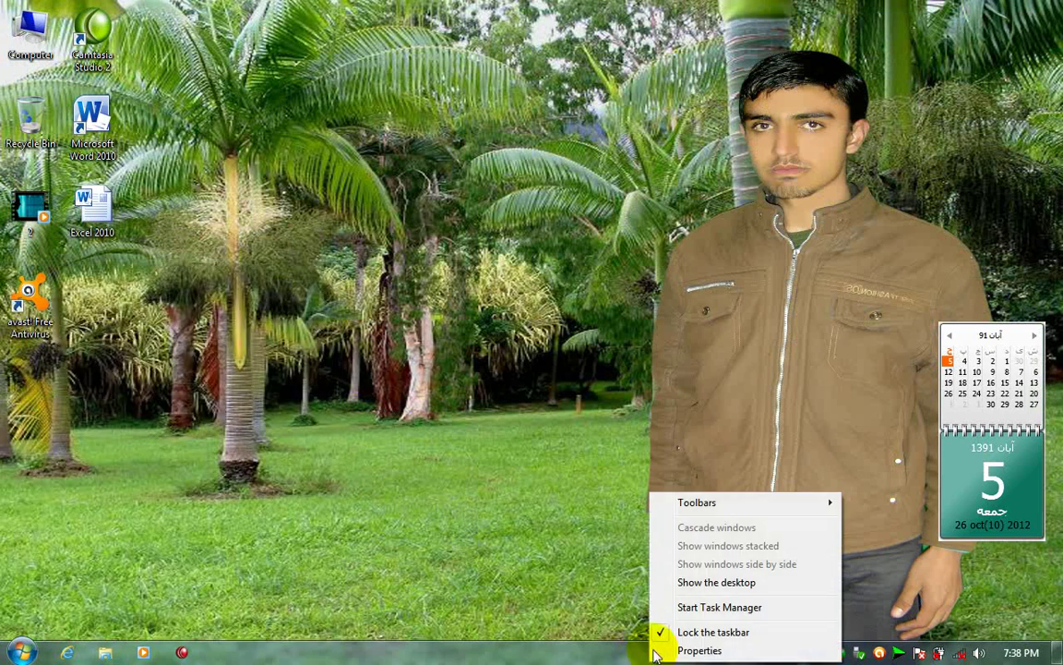
pyautogui.click(664, 650)
pyautogui.click(82, 278)
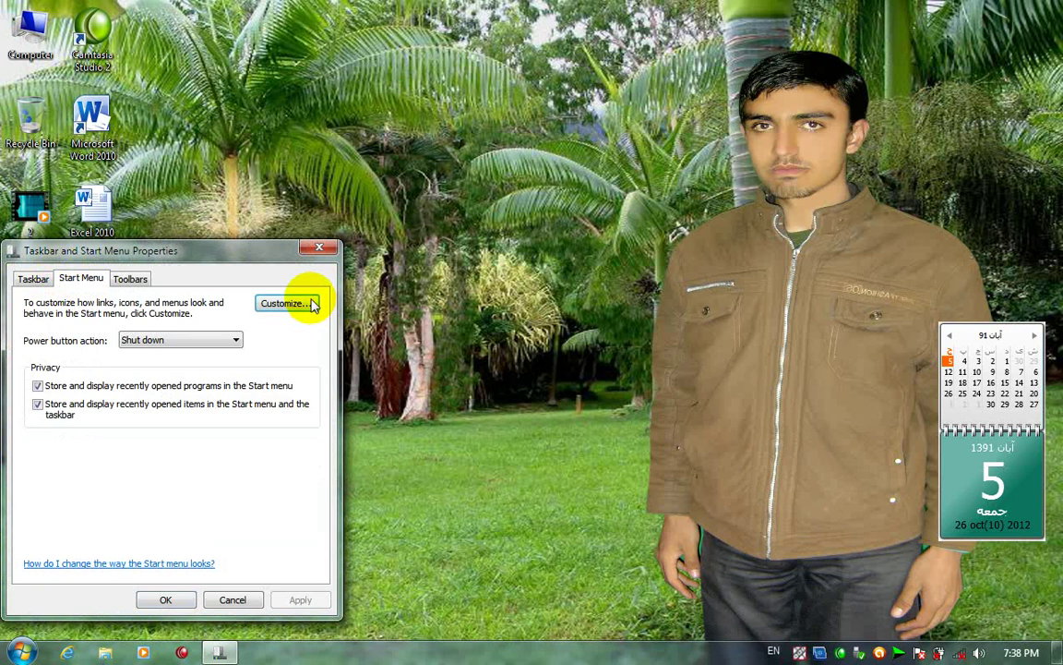
pyautogui.click(287, 303)
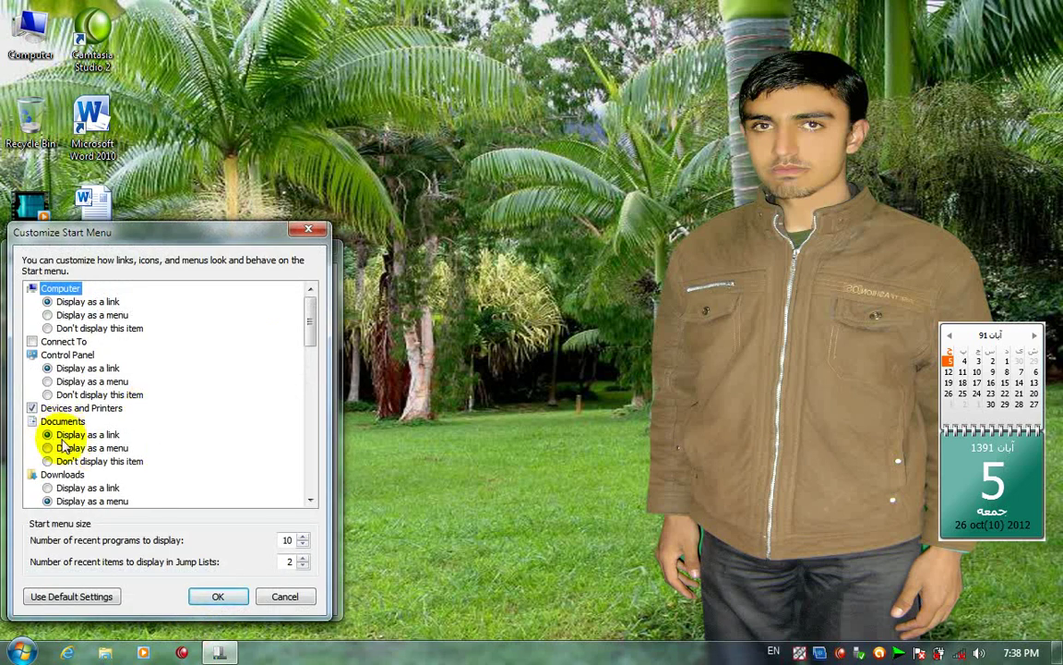
pyautogui.scroll(-1, 63, 444)
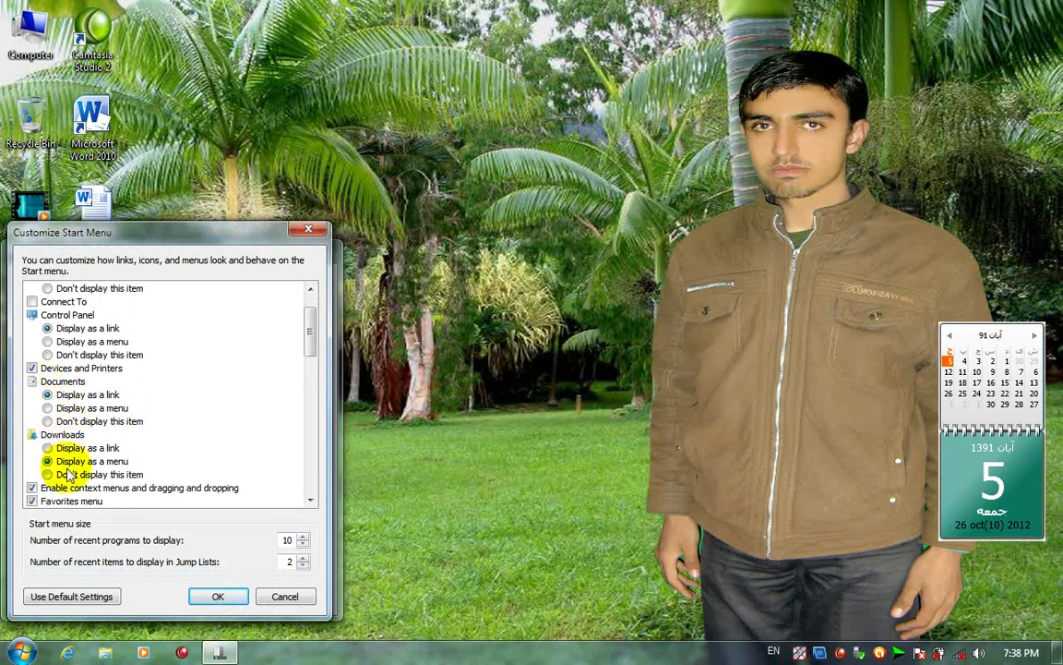
pyautogui.scroll(-1, 60, 466)
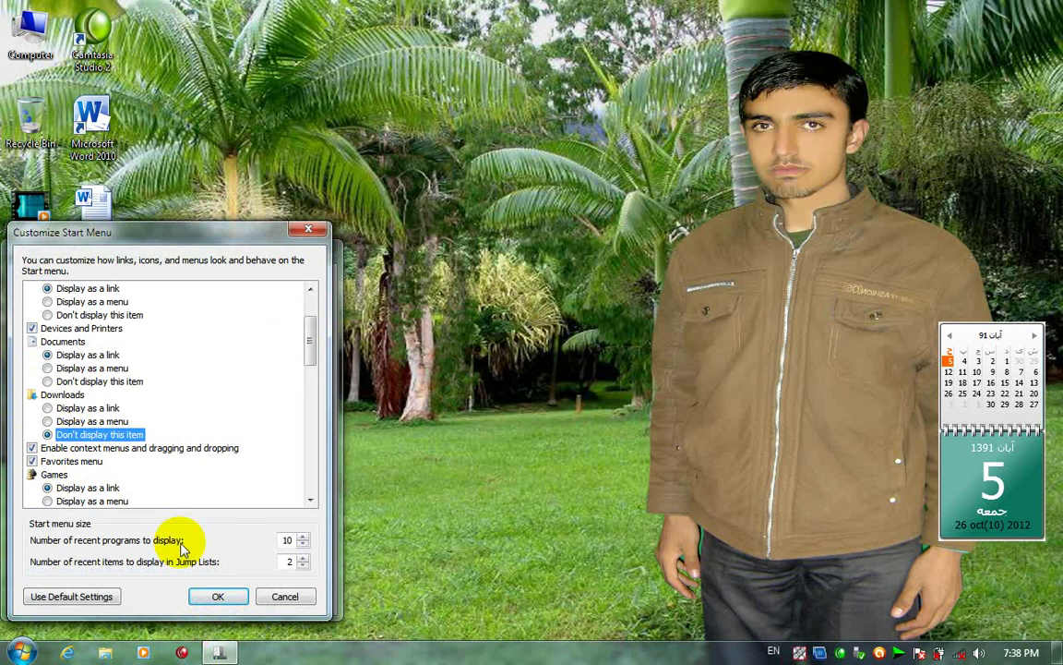
pyautogui.click(212, 595)
pyautogui.click(300, 600)
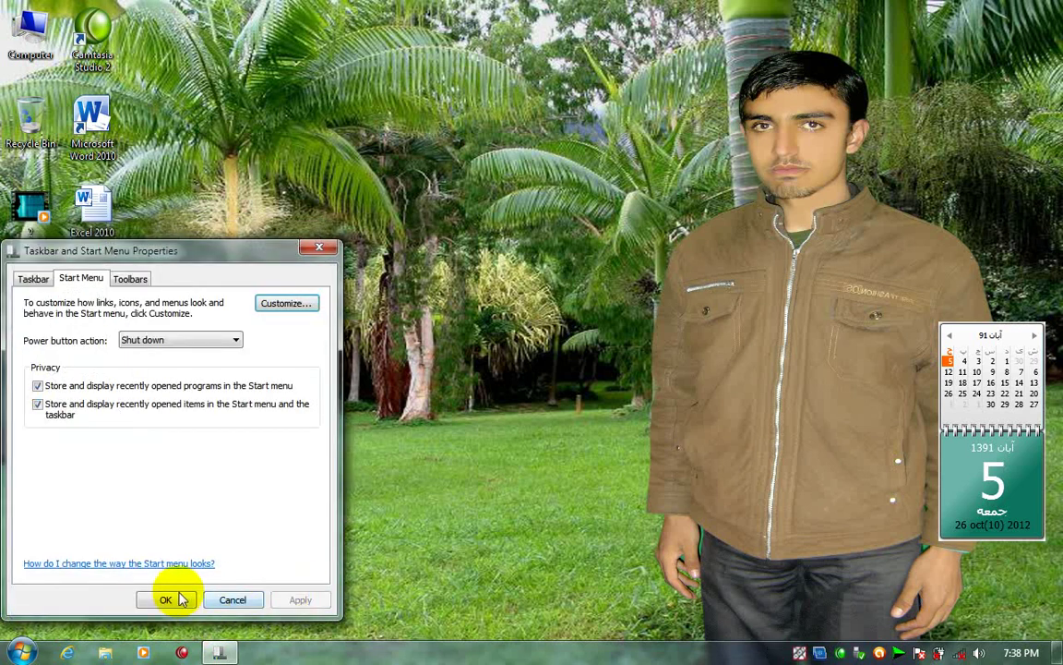
pyautogui.click(163, 598)
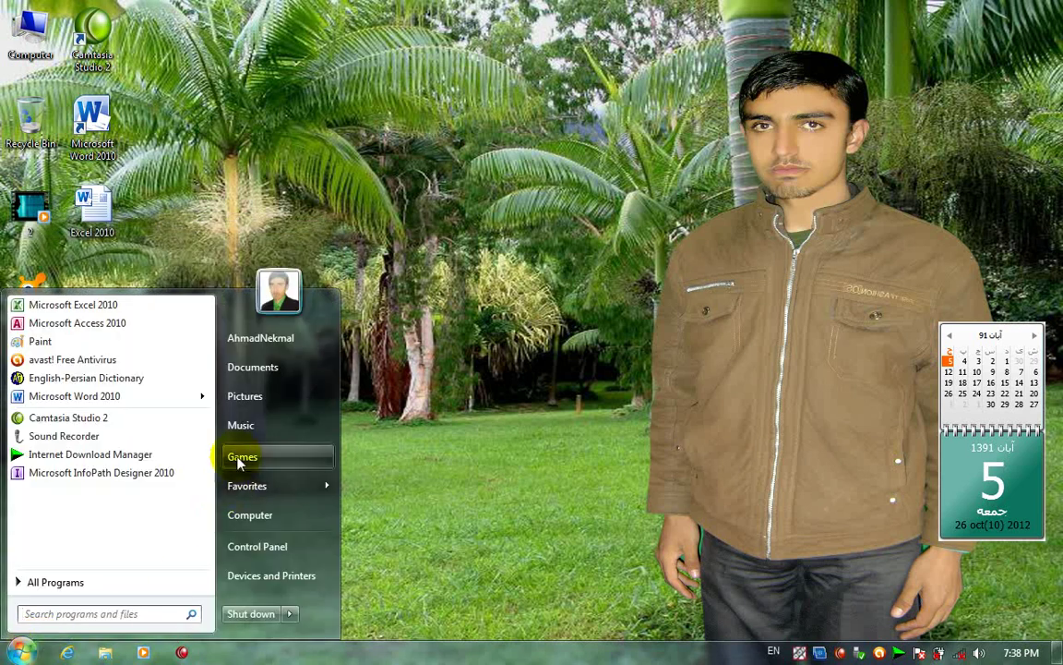
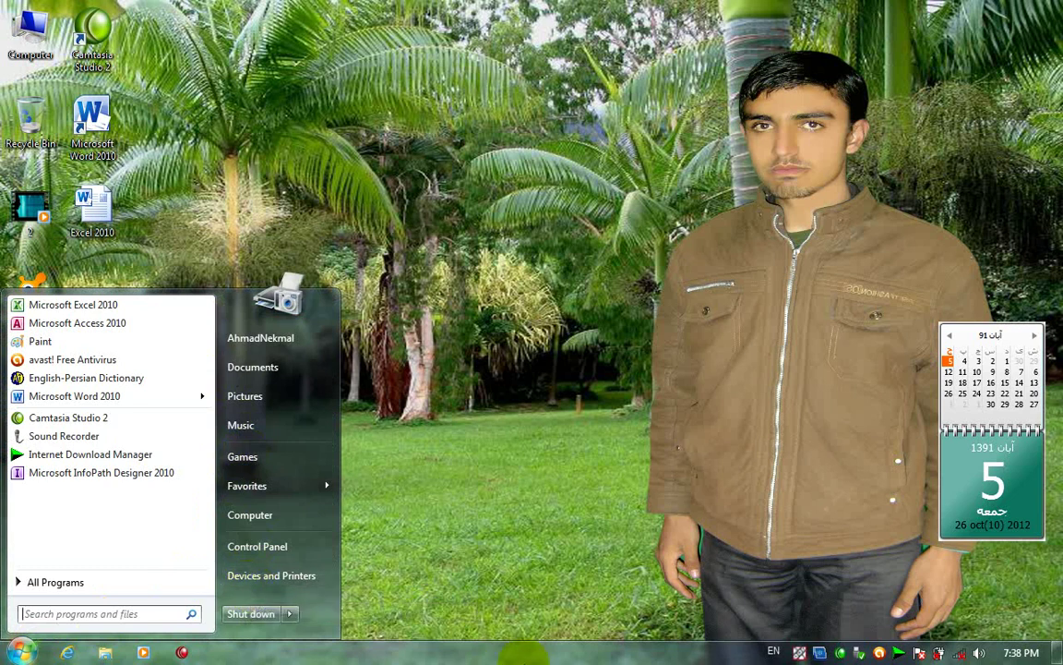
# Open the Start Menu settings in Taskbar and Start Menu Properties.
pyautogui.rightClick(526, 653)
pyautogui.click(545, 648)
pyautogui.click(79, 279)
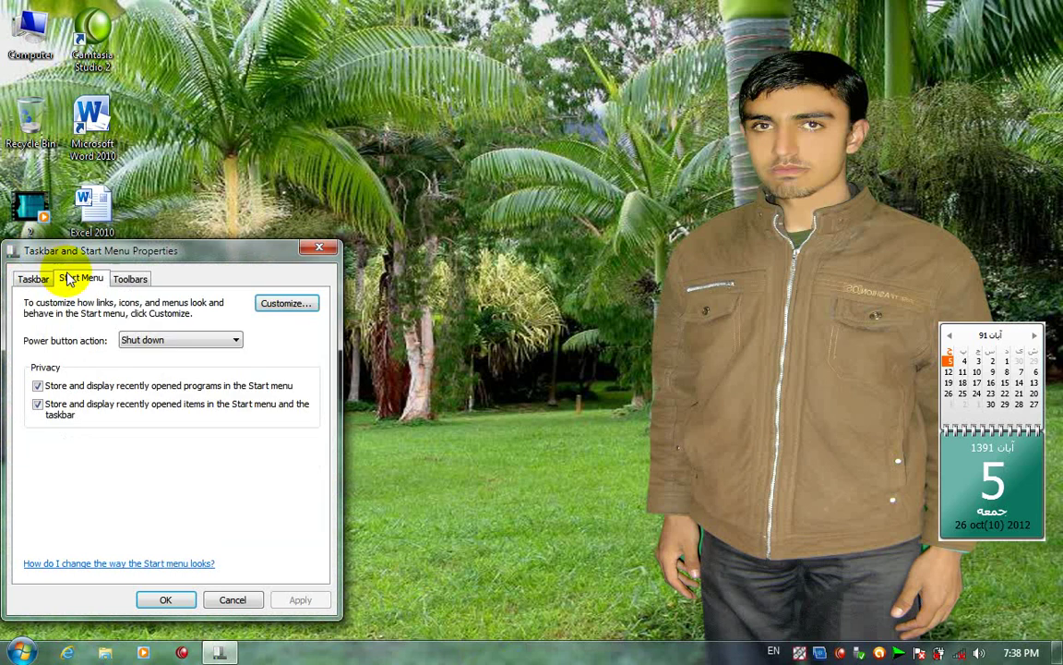
pyautogui.click(277, 302)
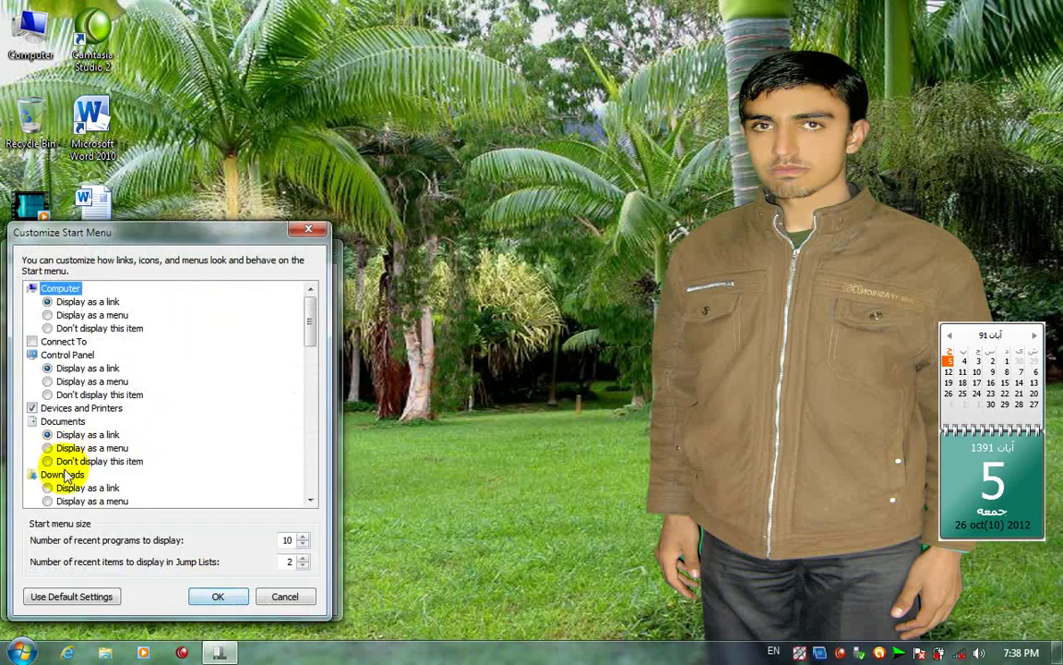
pyautogui.click(310, 499)
pyautogui.click(310, 500)
pyautogui.click(310, 500)
pyautogui.click(286, 596)
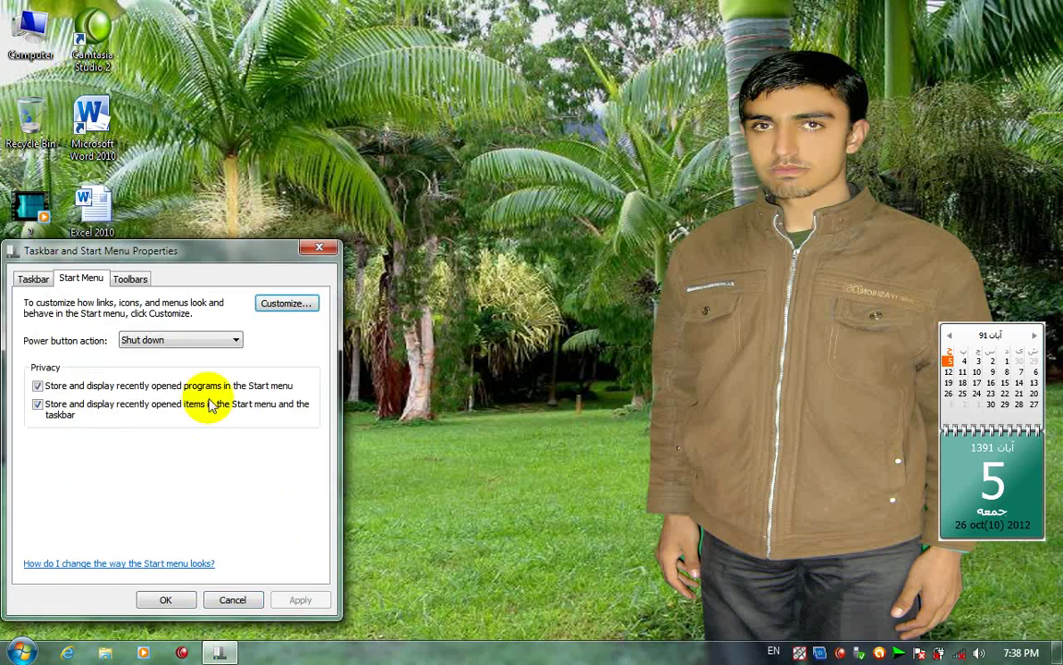
# Set Downloads to Display as a link in the Start menu customization, confirm the change, and check the Start menu.
pyautogui.click(279, 303)
pyautogui.click(74, 488)
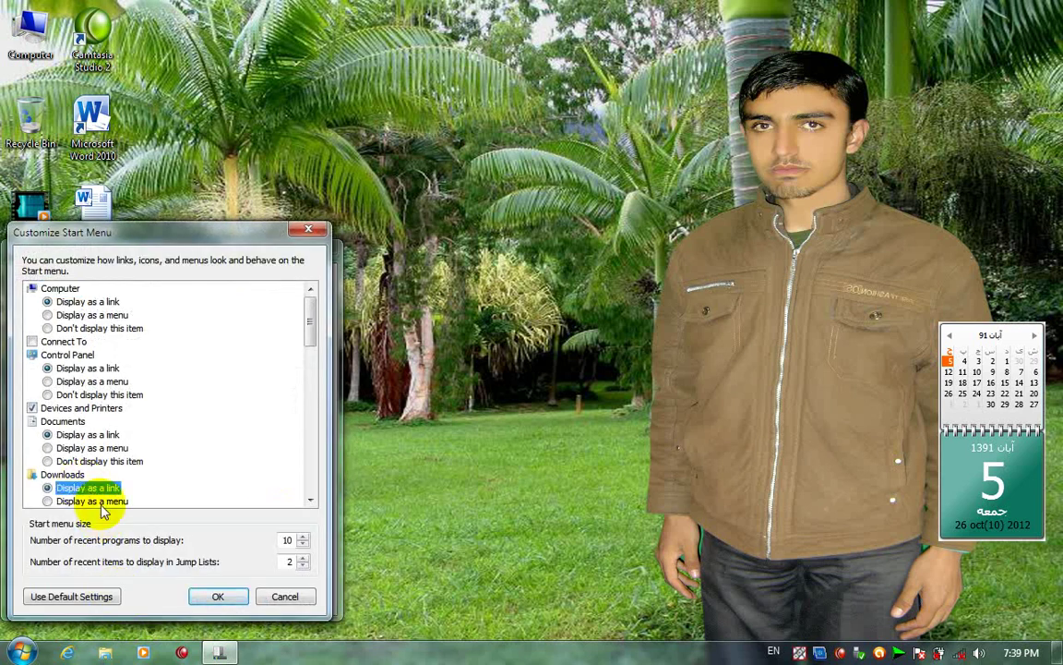
pyautogui.click(212, 596)
pyautogui.click(282, 599)
pyautogui.click(185, 599)
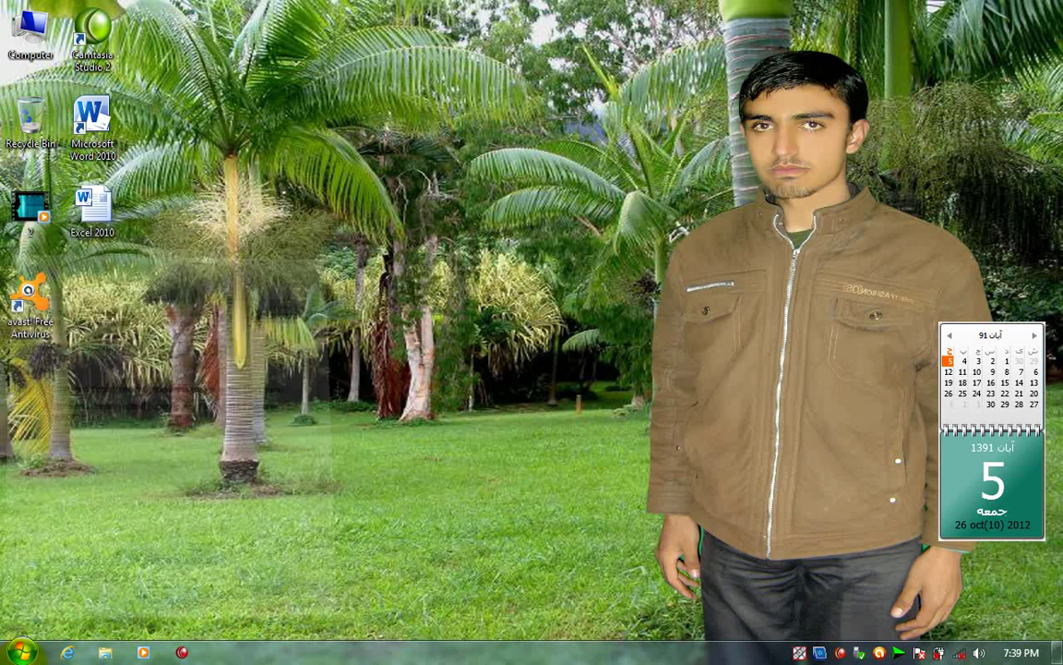
pyautogui.press('super')
# Review the Enable context menus and dragging and dropping option in the Start menu customization, and close the settings.
pyautogui.rightClick(430, 652)
pyautogui.click(461, 636)
pyautogui.click(80, 278)
pyautogui.click(287, 302)
pyautogui.scroll(-2, 171, 392)
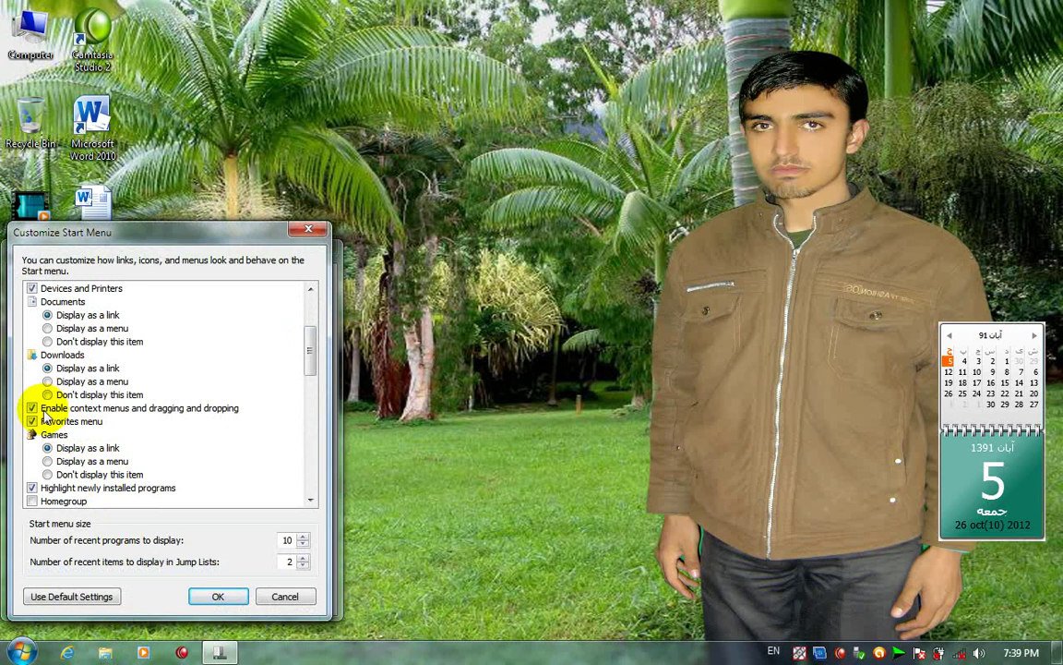
pyautogui.click(218, 596)
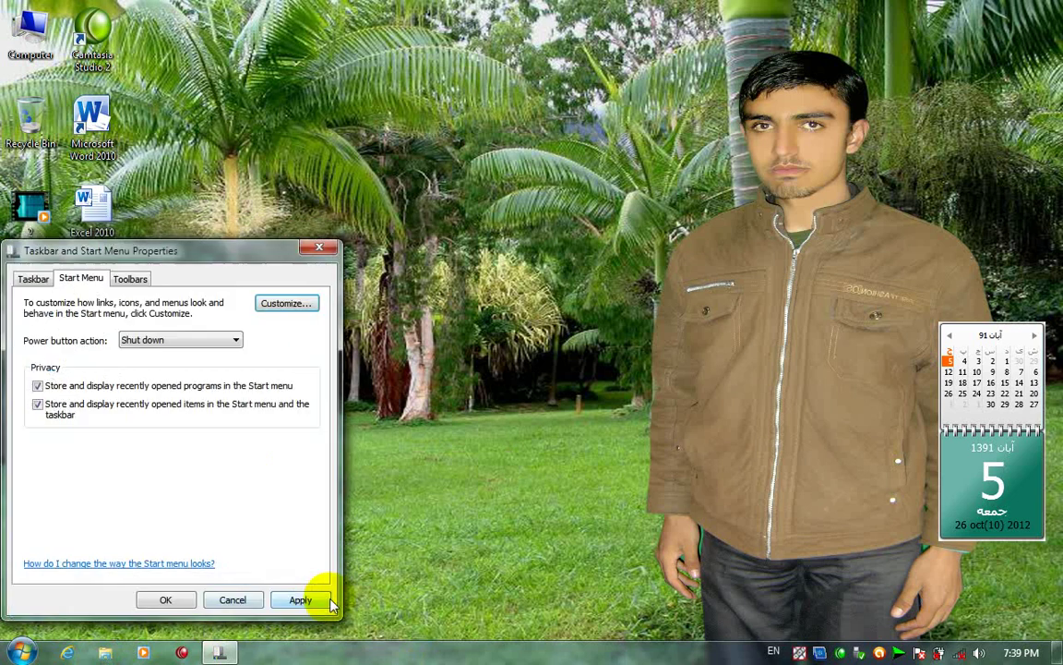
pyautogui.click(299, 600)
pyautogui.click(167, 600)
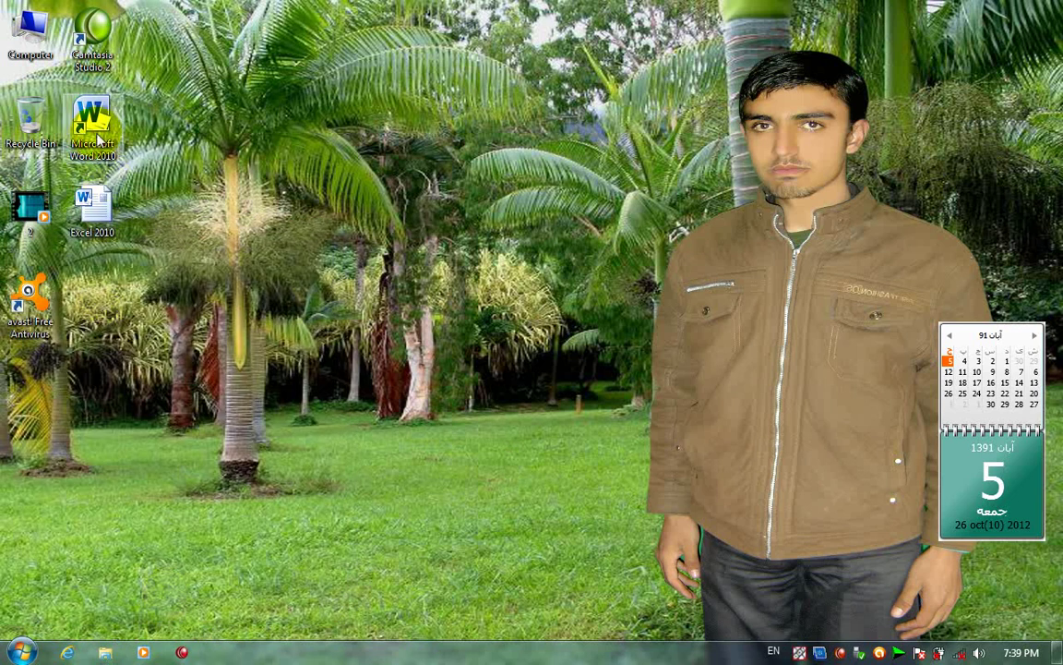
# Move the Microsoft Word 2010 shortcut toward the desktop's centre, and rearrange the pinned Start menu programs with Microsoft Excel 2010 last.
pyautogui.moveTo(98, 139); pyautogui.dragTo(352, 219)
pyautogui.moveTo(576, 186)
pyautogui.mouseDown()
pyautogui.moveTo(553, 165)
pyautogui.moveTo(582, 203)
pyautogui.mouseUp()
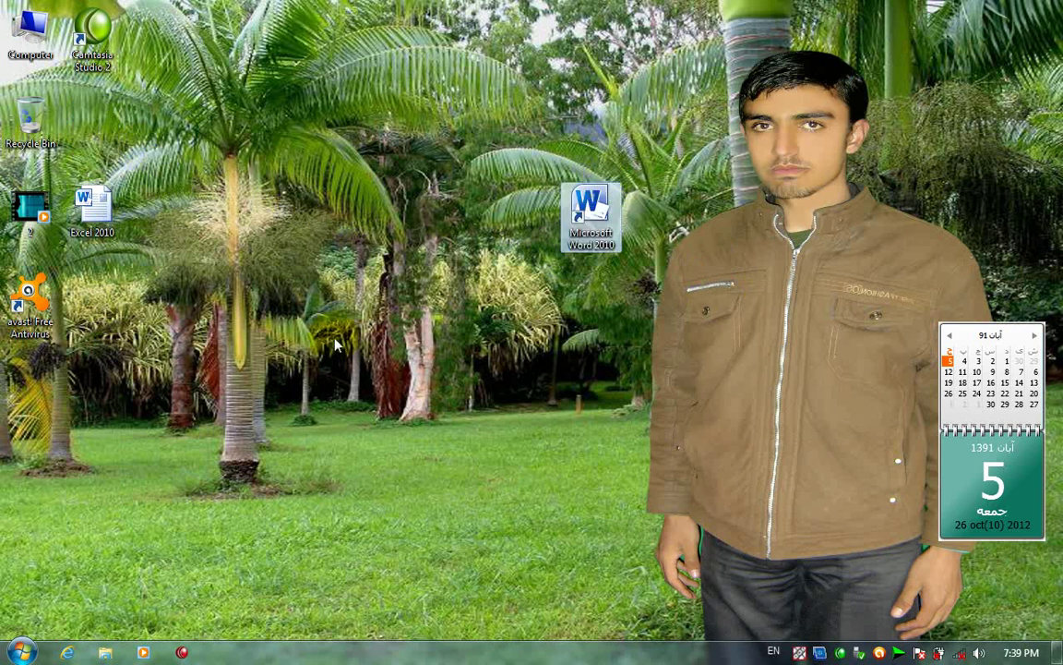
pyautogui.click(20, 652)
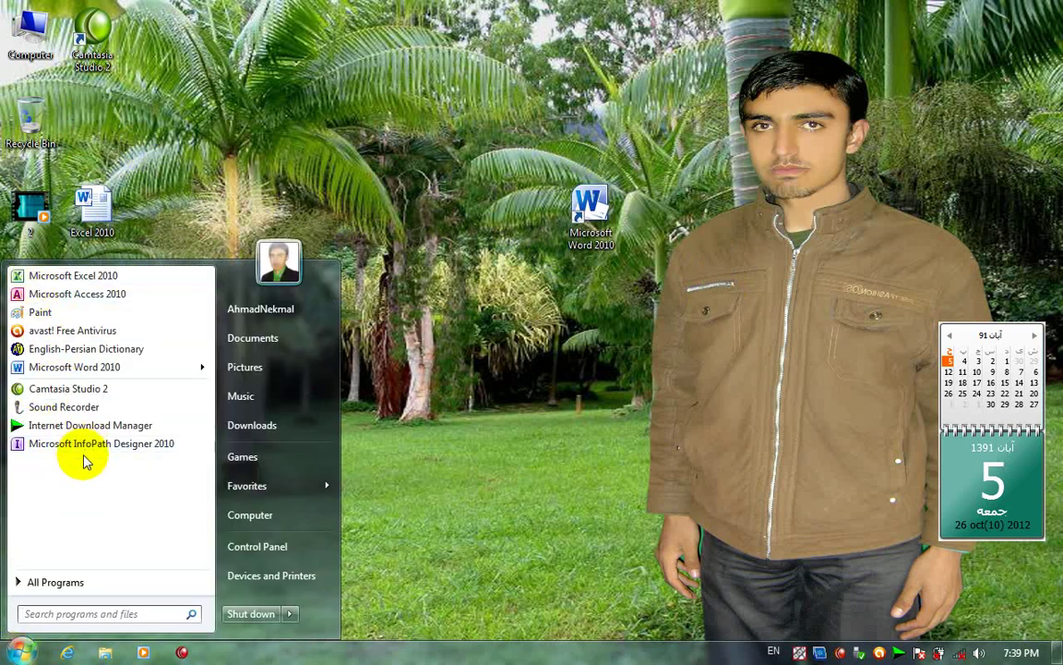
pyautogui.moveTo(78, 446); pyautogui.dragTo(74, 351)
pyautogui.moveTo(71, 296); pyautogui.dragTo(97, 445)
pyautogui.moveTo(71, 275); pyautogui.dragTo(90, 511)
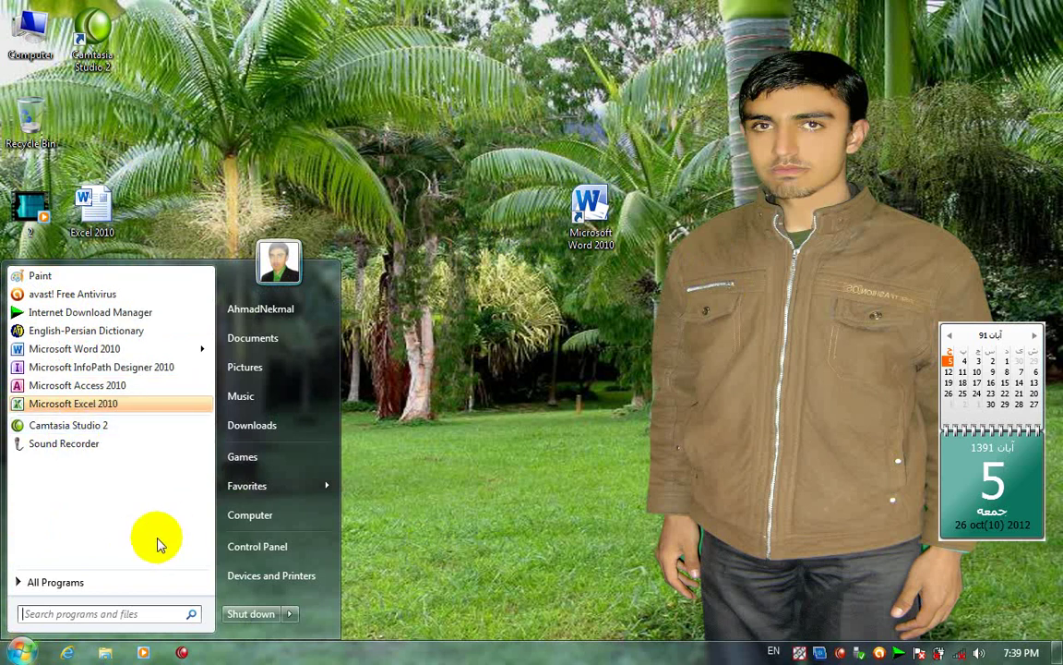
# Disable Enable context menus and dragging and dropping in the Start menu customization, confirm, and open the Start menu.
pyautogui.rightClick(456, 655)
pyautogui.click(487, 652)
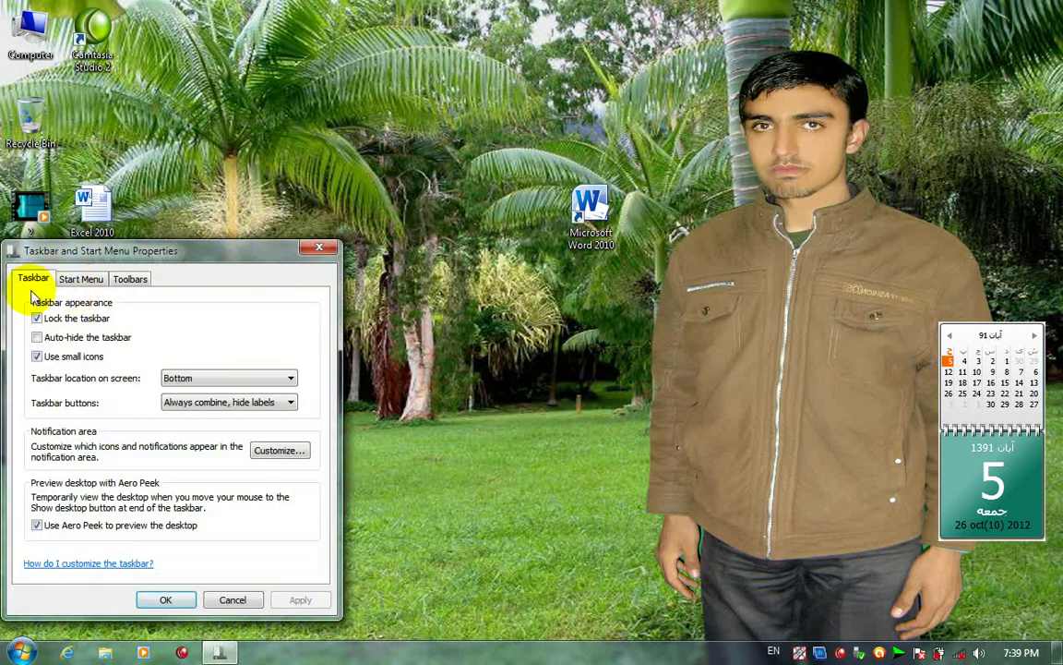
pyautogui.click(81, 278)
pyautogui.click(263, 305)
pyautogui.scroll(-2, 60, 457)
pyautogui.click(43, 449)
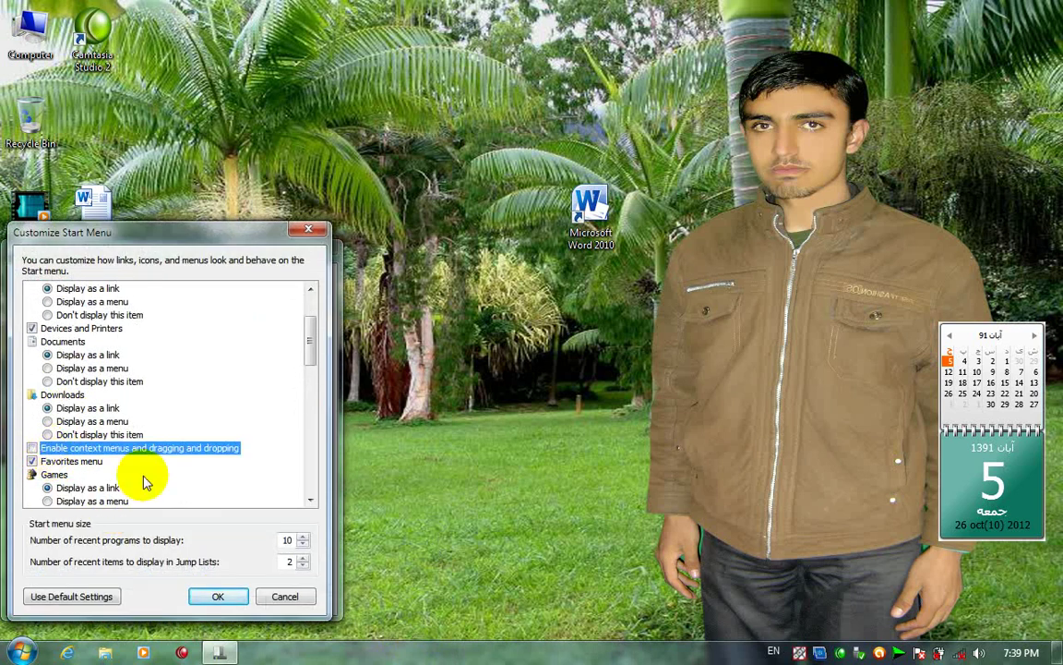
pyautogui.click(216, 594)
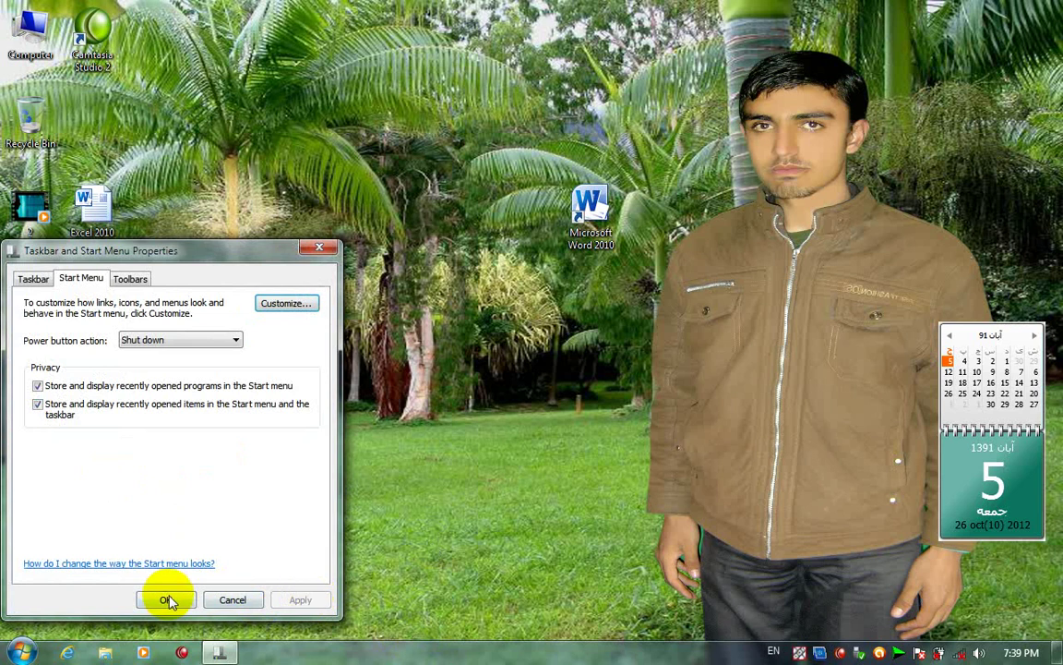
pyautogui.click(167, 600)
pyautogui.click(21, 653)
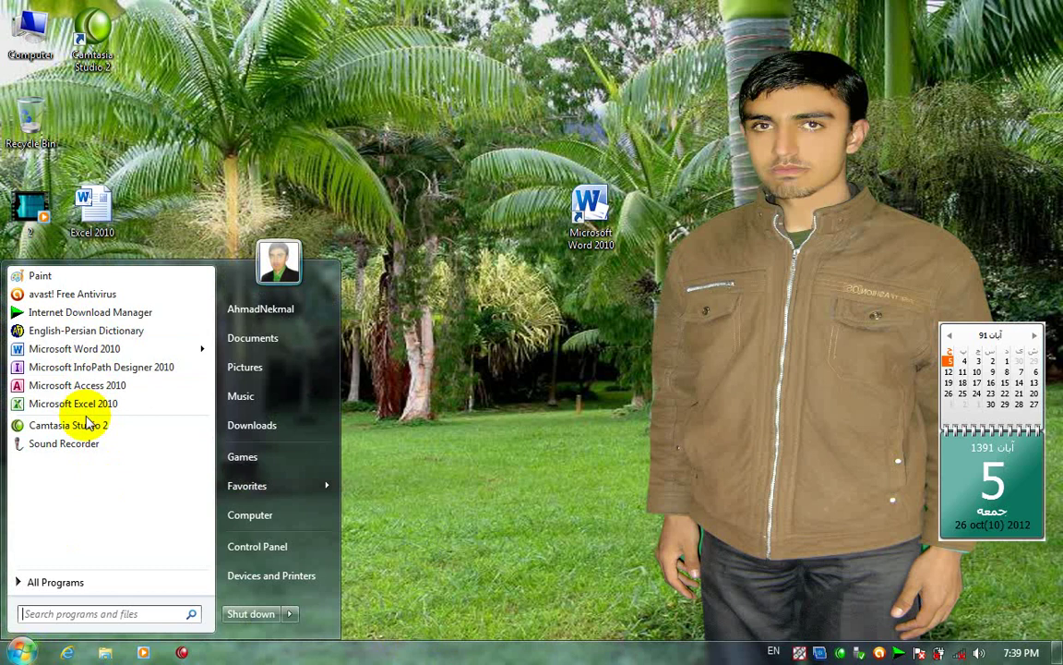
# Re-enable Enable context menus and dragging and dropping in the Start menu customization and apply the change.
pyautogui.rightClick(508, 650)
pyautogui.click(519, 636)
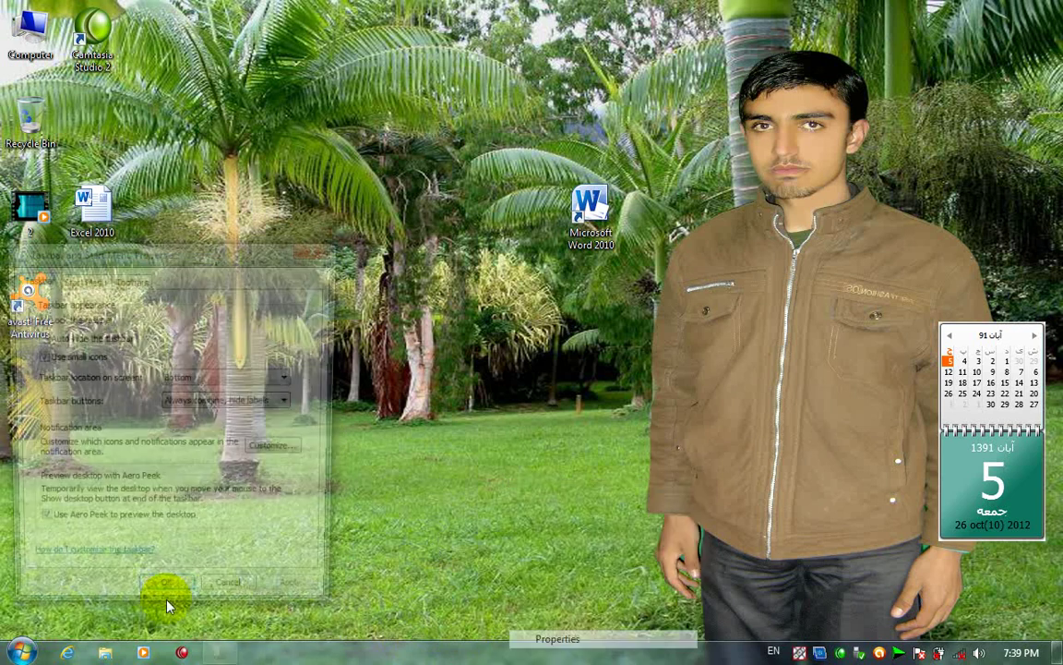
pyautogui.click(83, 278)
pyautogui.click(285, 303)
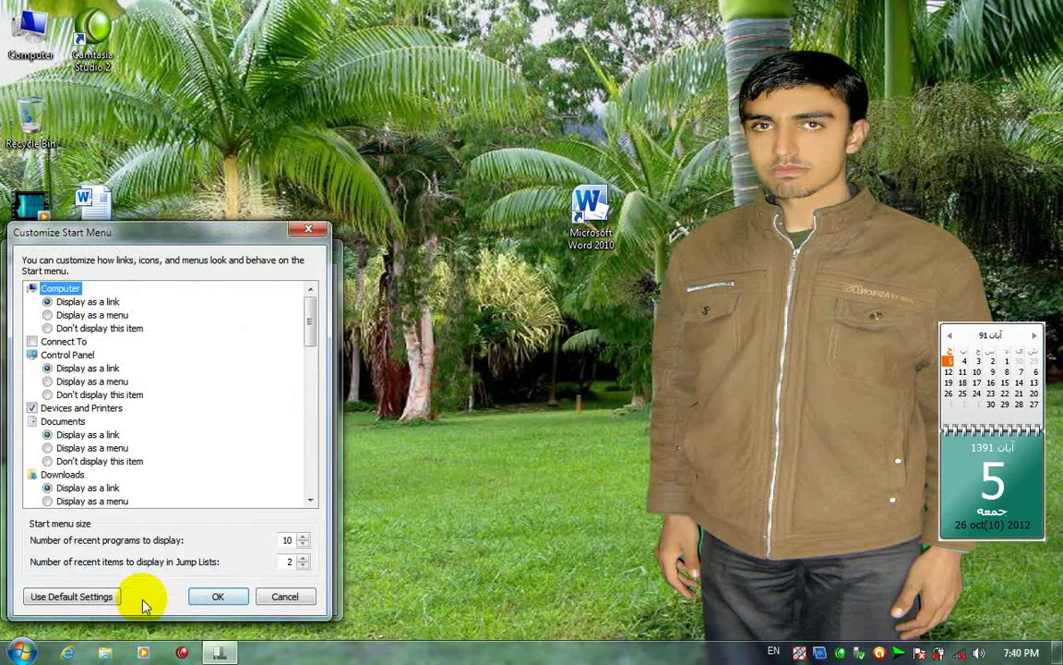
pyautogui.scroll(-1, 166, 499)
pyautogui.scroll(-1, 157, 508)
pyautogui.click(39, 449)
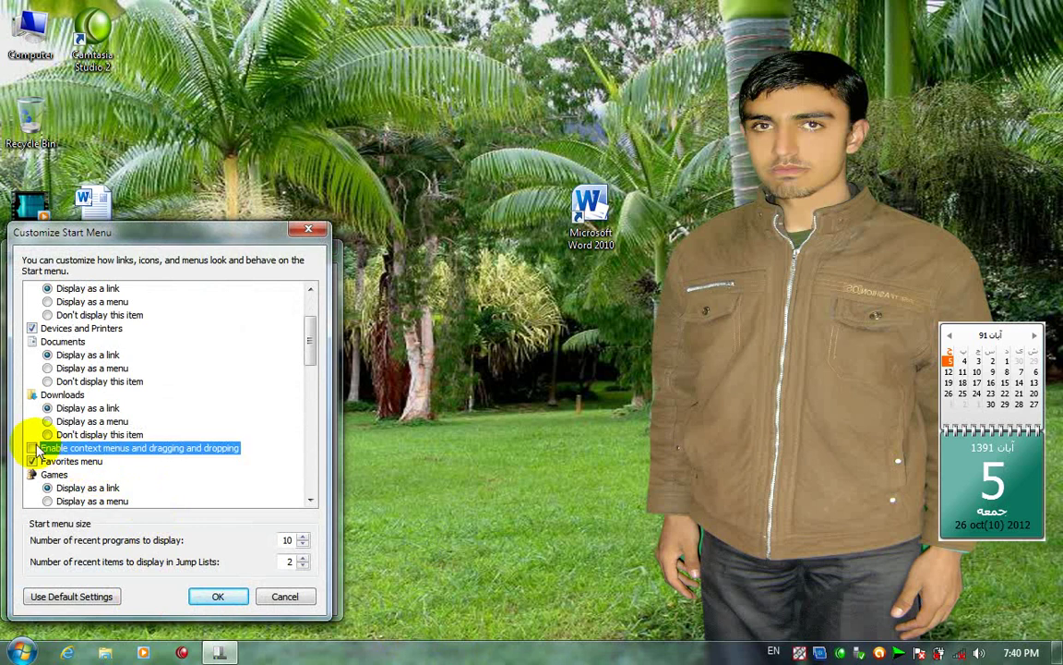
pyautogui.click(218, 597)
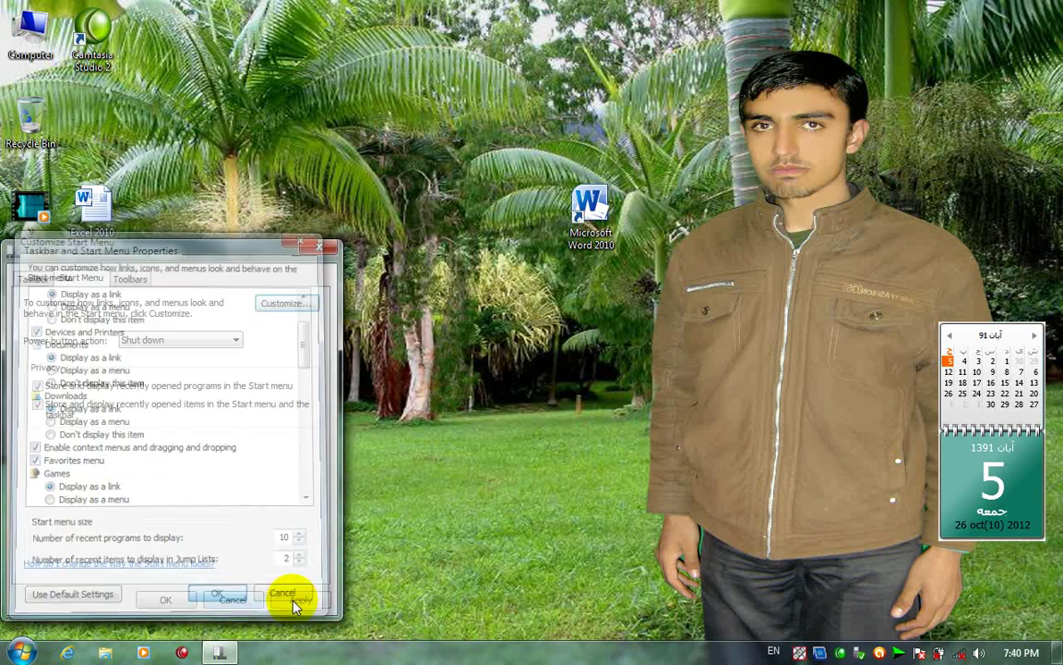
pyautogui.click(295, 598)
pyautogui.click(171, 598)
# Rearrange the Start menu's pinned programs, placing Sound Recorder last below Microsoft Word 2010, and close the menu.
pyautogui.click(9, 650)
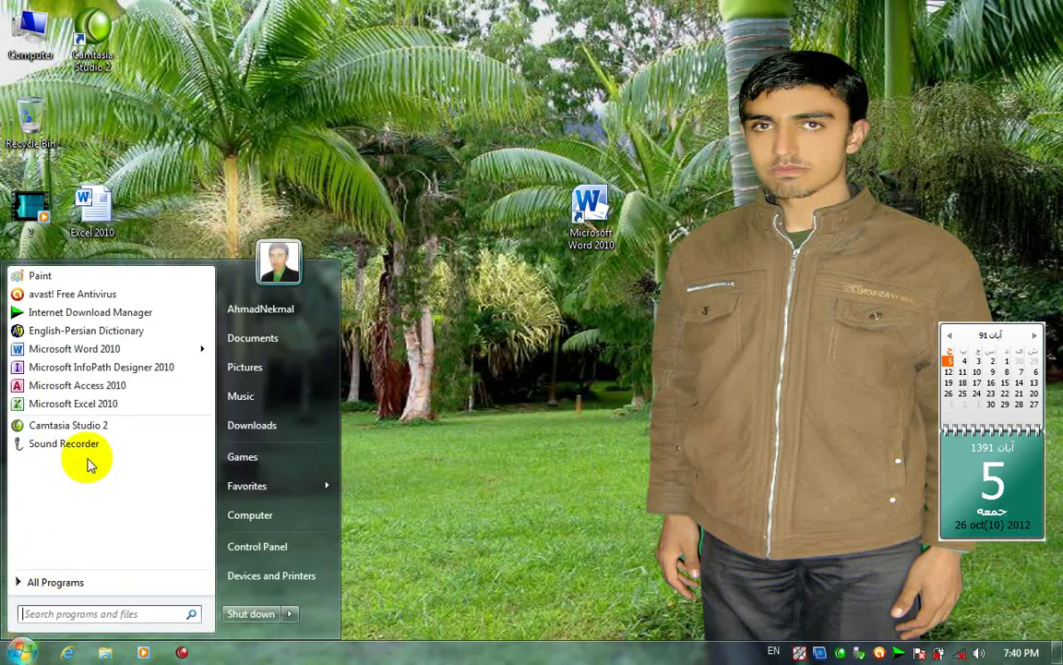
pyautogui.moveTo(90, 315); pyautogui.dragTo(88, 412)
pyautogui.moveTo(101, 487); pyautogui.dragTo(88, 413)
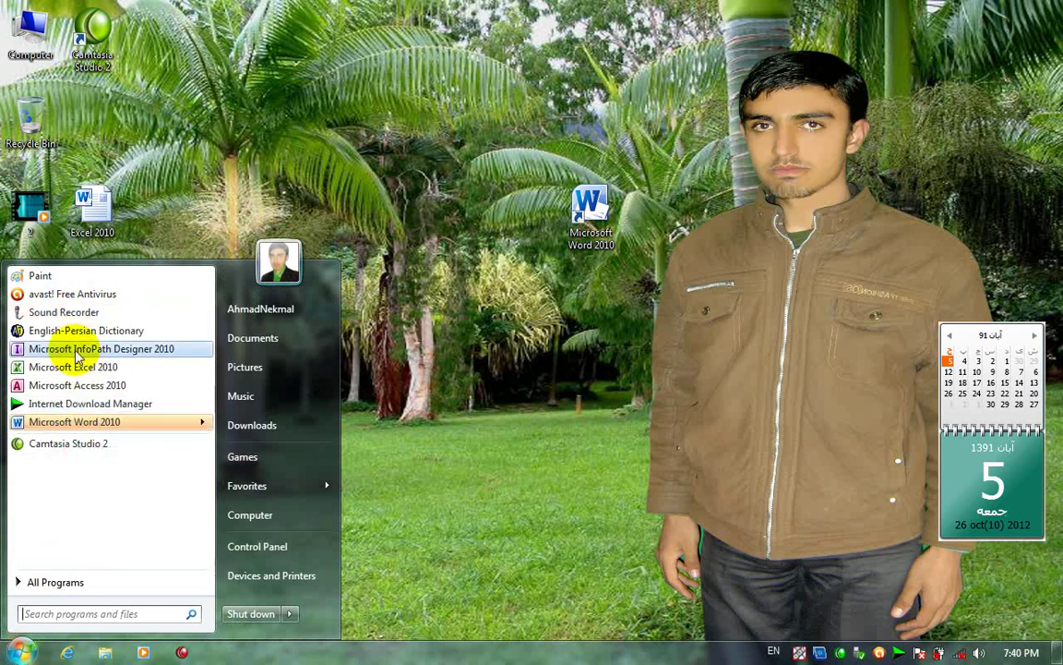
pyautogui.moveTo(79, 312); pyautogui.dragTo(85, 481)
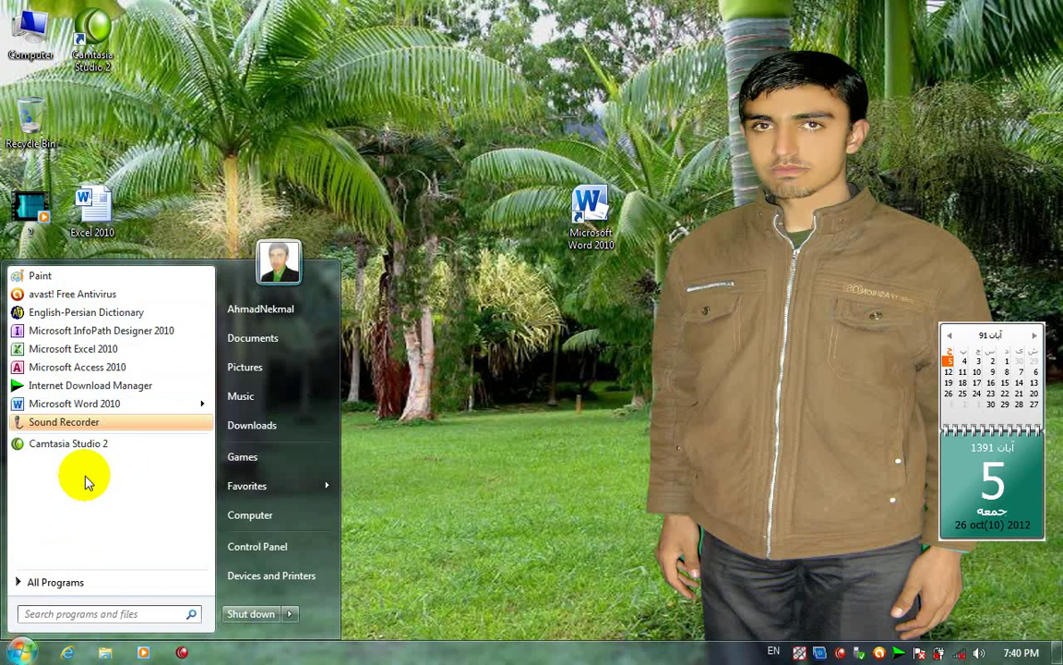
pyautogui.click(427, 441)
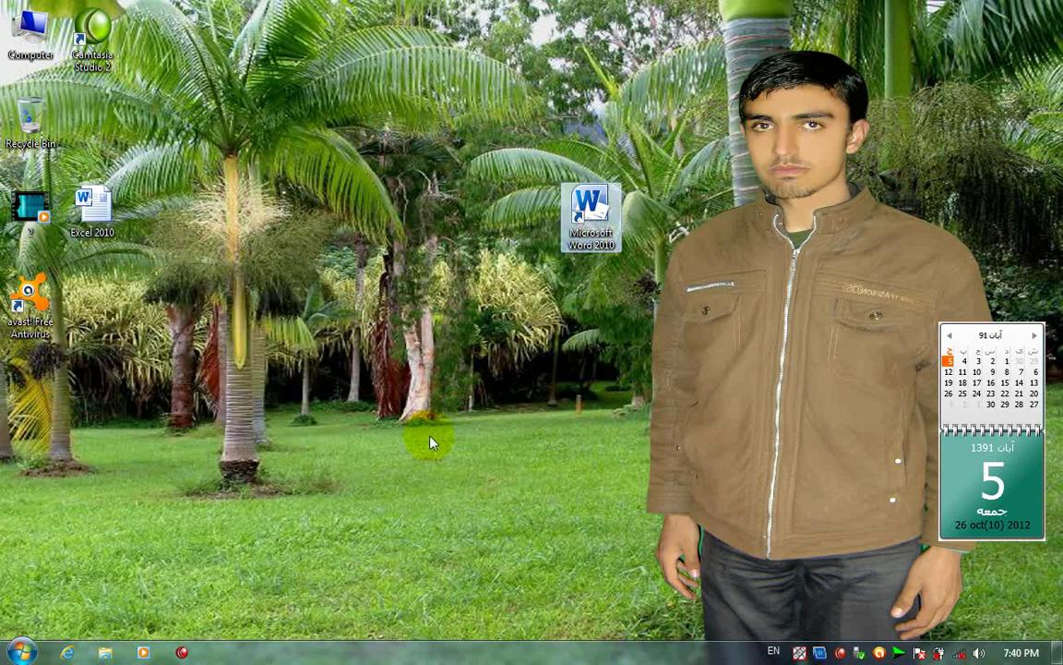
# Review the Favorites menu option in the Start menu customization and close the settings.
pyautogui.rightClick(410, 646)
pyautogui.click(447, 639)
pyautogui.click(86, 277)
pyautogui.click(269, 300)
pyautogui.scroll(-2, 97, 443)
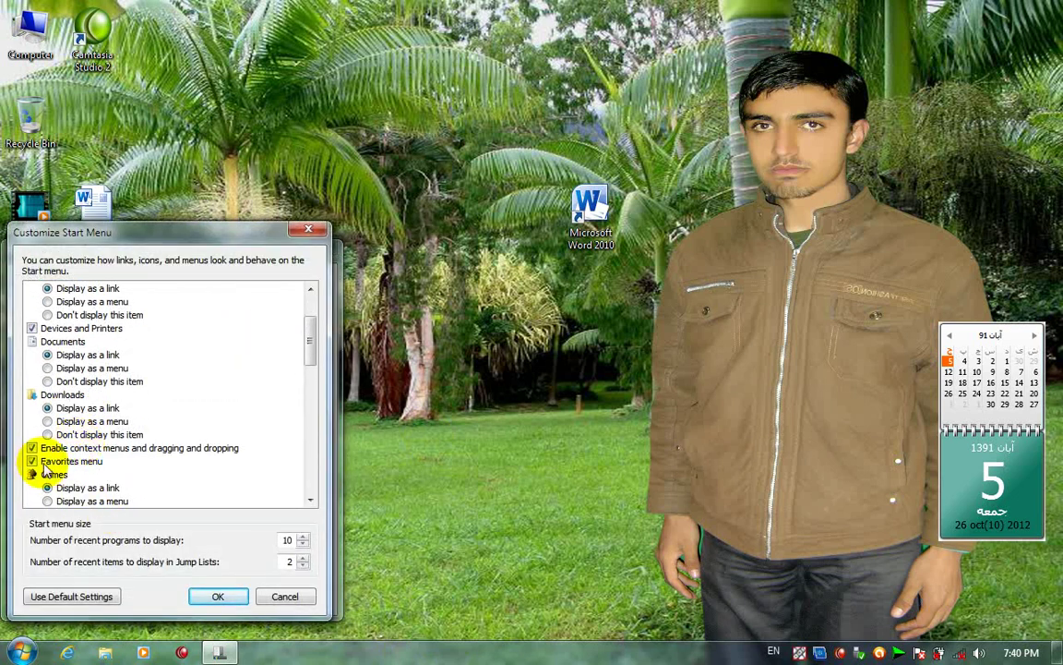
pyautogui.click(214, 595)
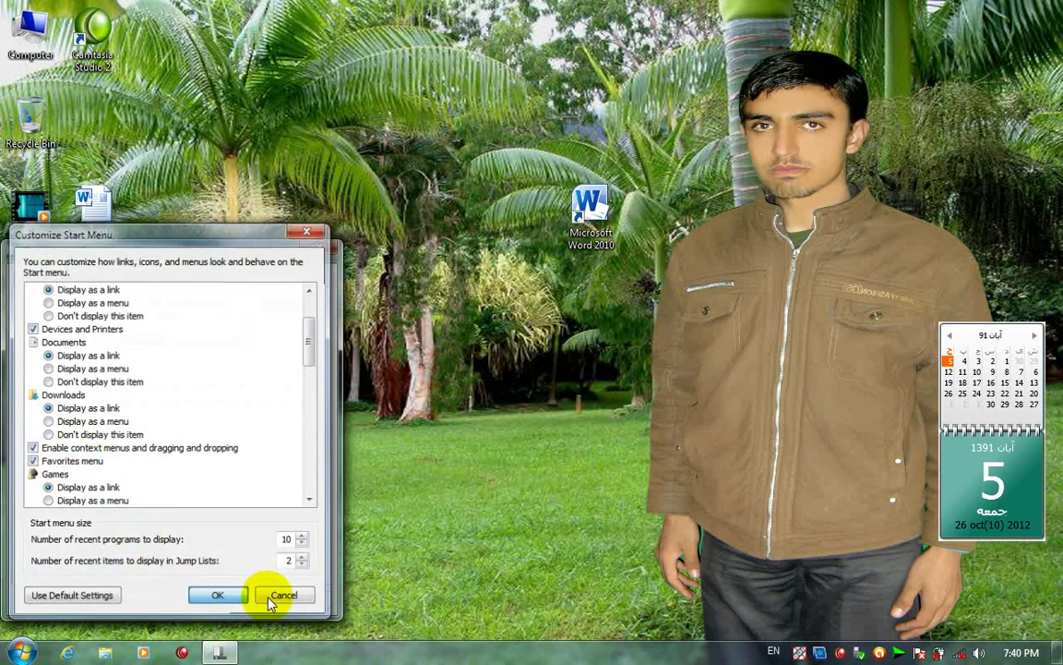
pyautogui.click(277, 600)
pyautogui.click(165, 599)
# Expand Favorites and its Favorites Bar submenu in the Start menu, and close the menu.
pyautogui.click(20, 653)
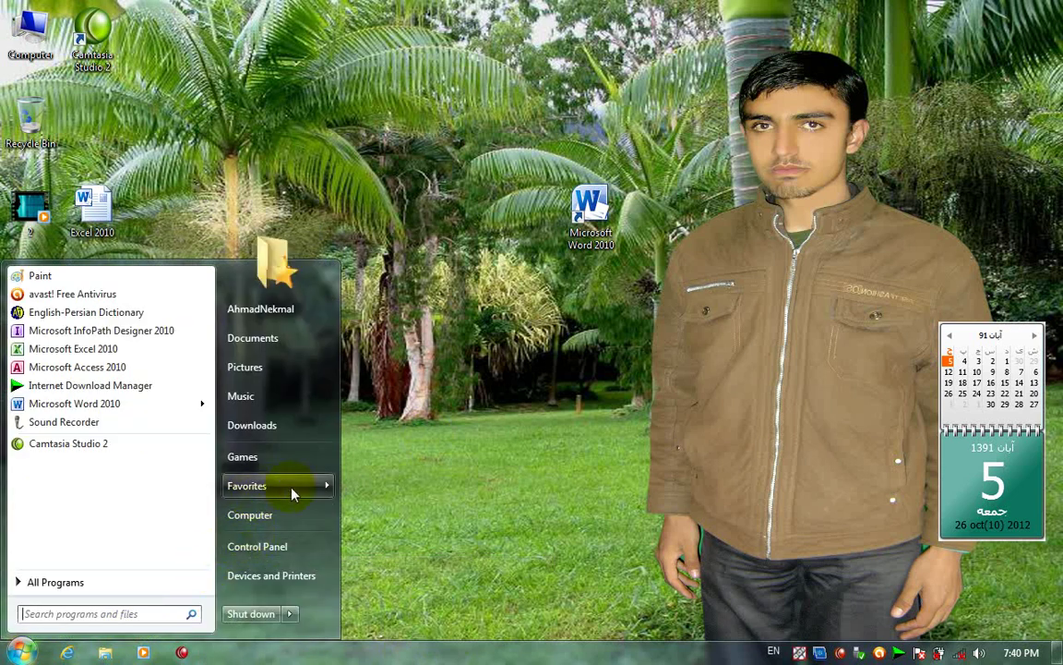
pyautogui.moveTo(292, 495)
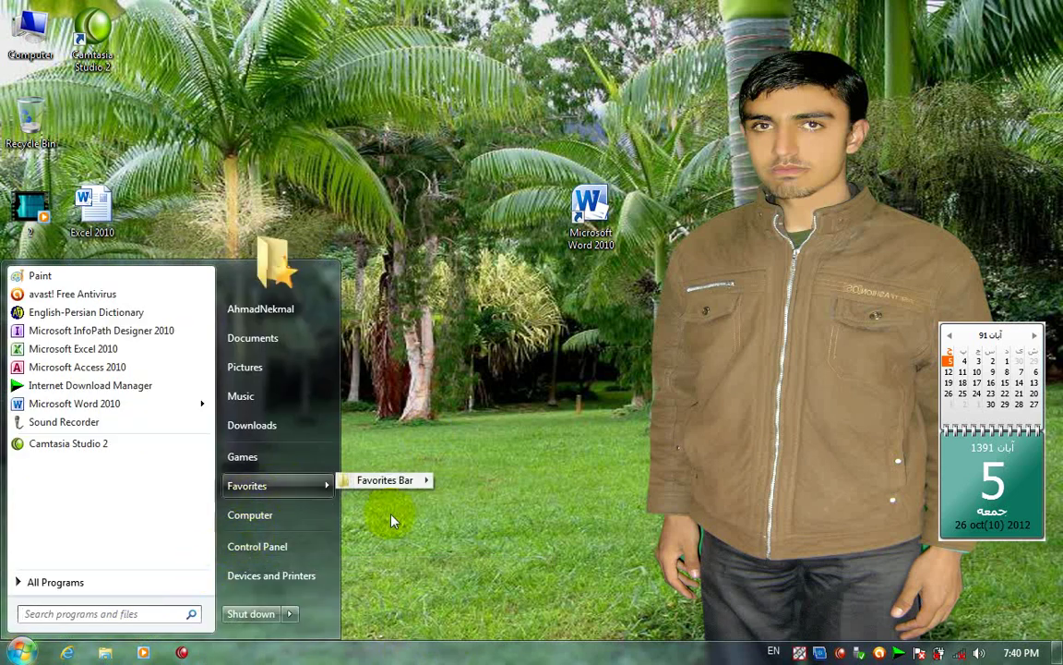
pyautogui.moveTo(406, 489)
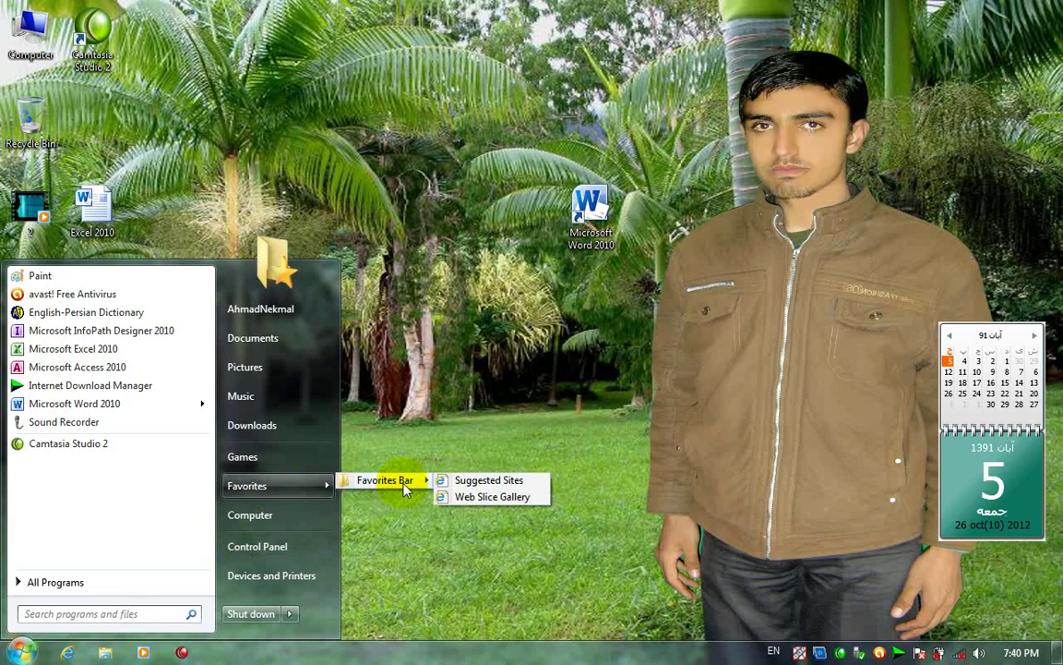
pyautogui.click(489, 622)
# Disable the Favorites menu option in the Start menu customization, confirm the change, and check the Start menu.
pyautogui.rightClick(517, 652)
pyautogui.click(570, 650)
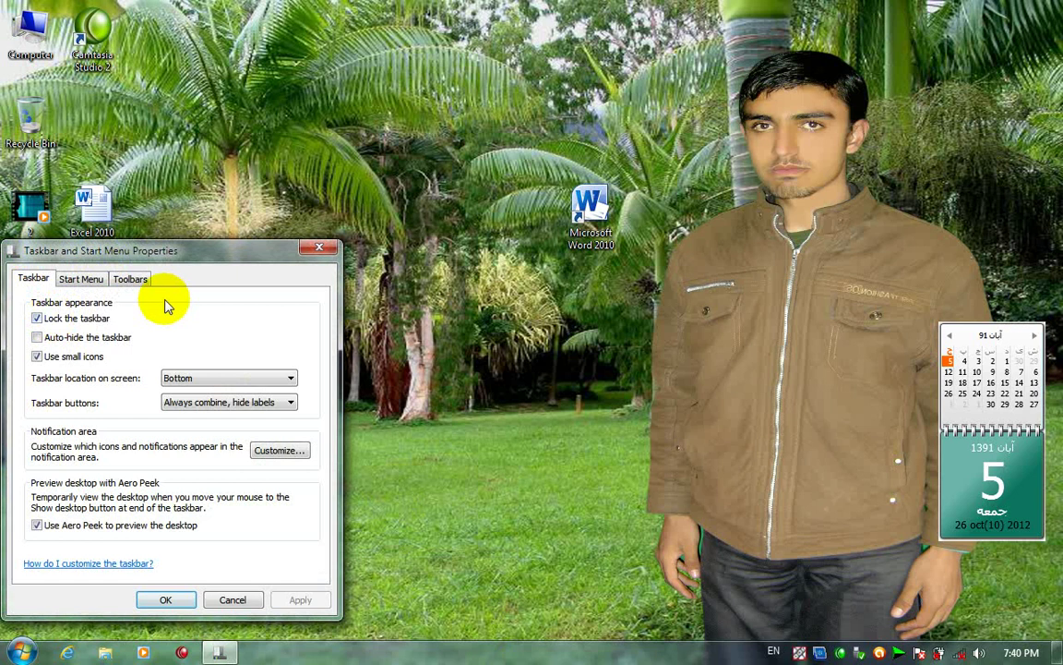
pyautogui.click(80, 278)
pyautogui.hotkey('alt', 'c')
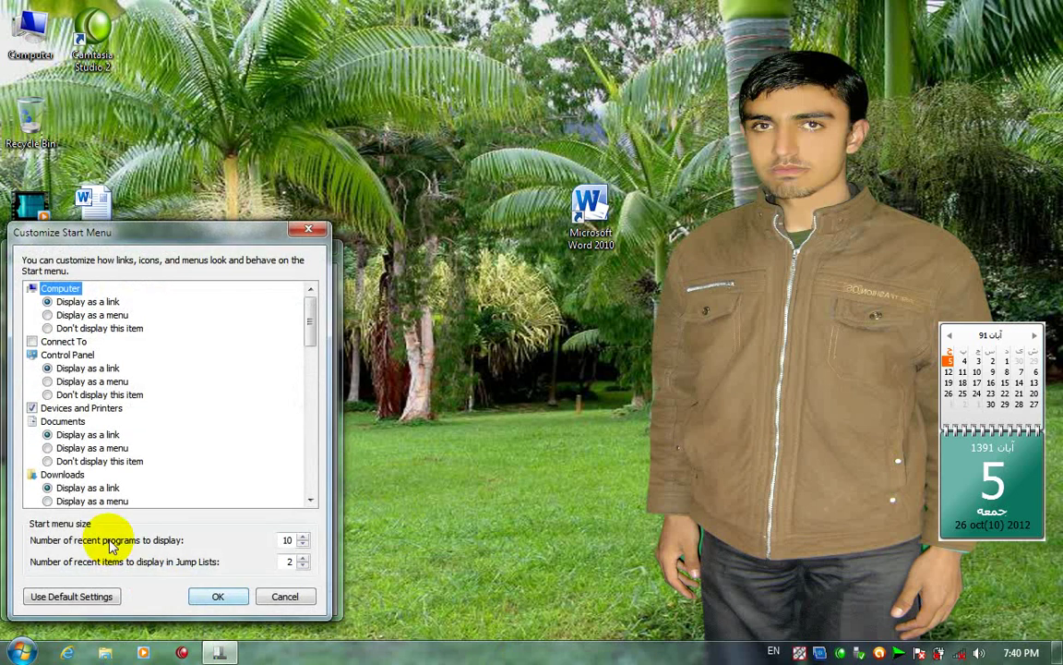
pyautogui.scroll(-3, 119, 499)
pyautogui.click(33, 461)
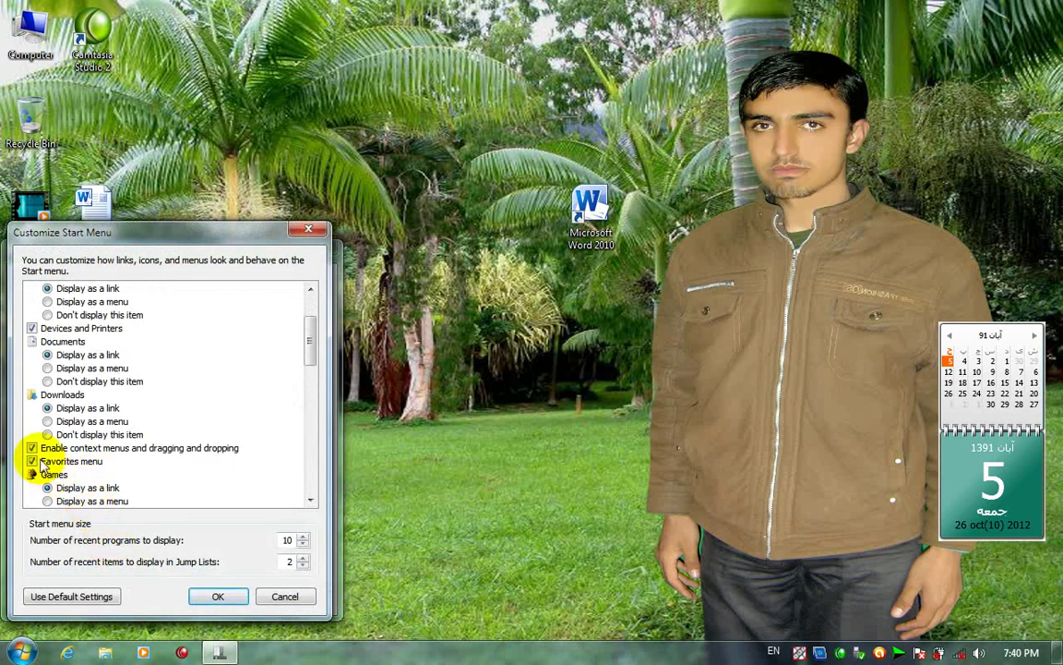
pyautogui.click(219, 597)
pyautogui.click(165, 596)
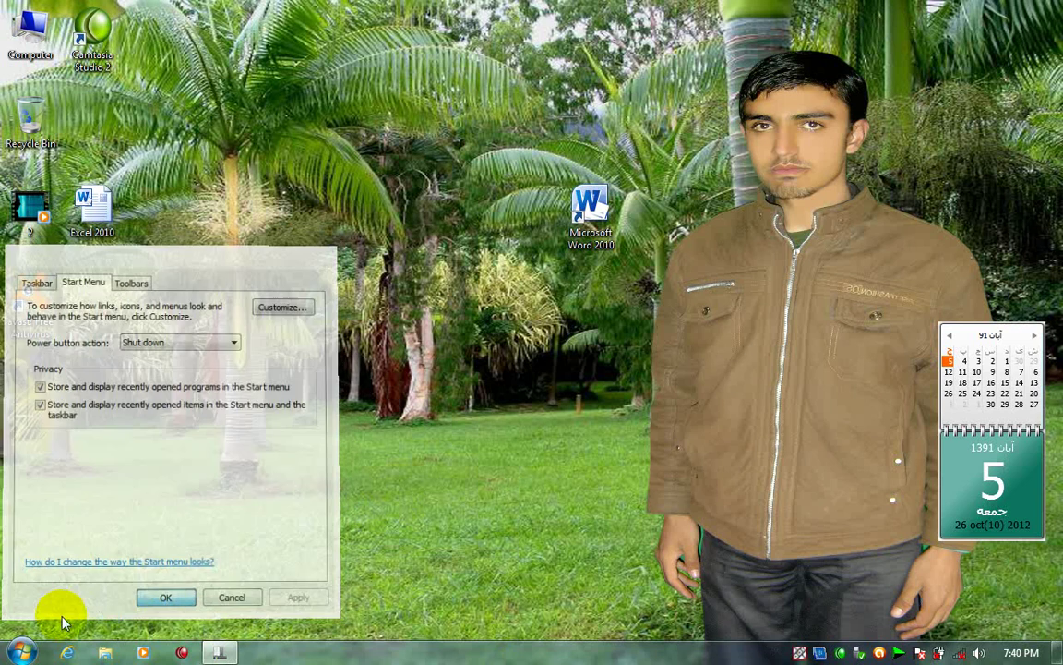
pyautogui.click(20, 653)
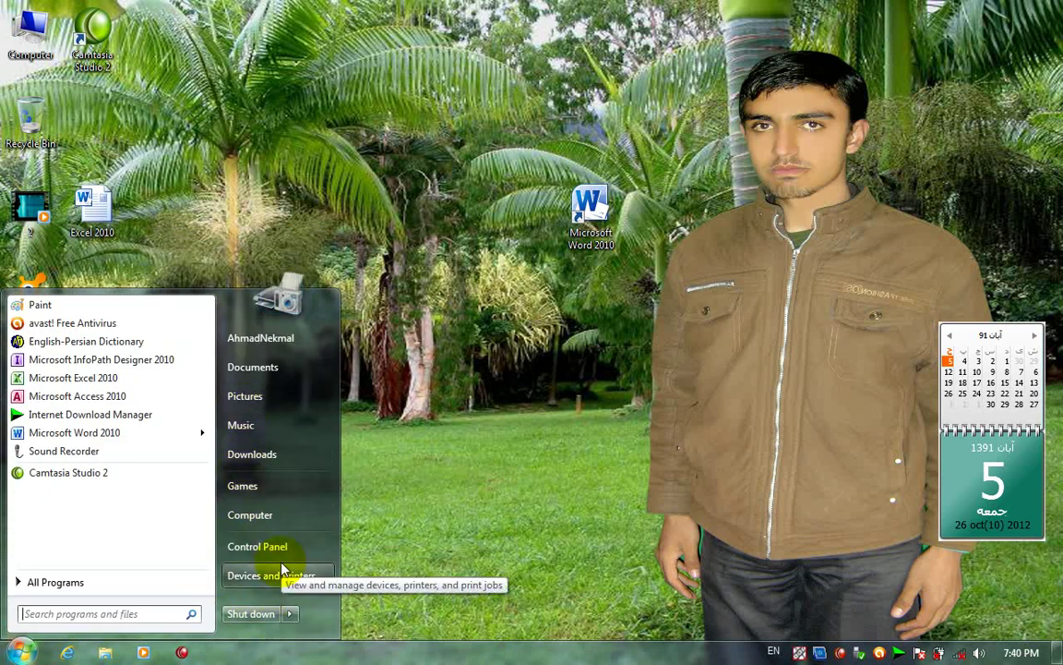
# Re-enable the Favorites menu option in the Start menu customization, apply the change, and expand Favorites in the Start menu.
pyautogui.rightClick(506, 651)
pyautogui.click(519, 643)
pyautogui.click(81, 283)
pyautogui.click(287, 303)
pyautogui.scroll(-3, 56, 478)
pyautogui.click(32, 421)
pyautogui.click(218, 596)
pyautogui.click(300, 600)
pyautogui.click(165, 599)
pyautogui.click(21, 651)
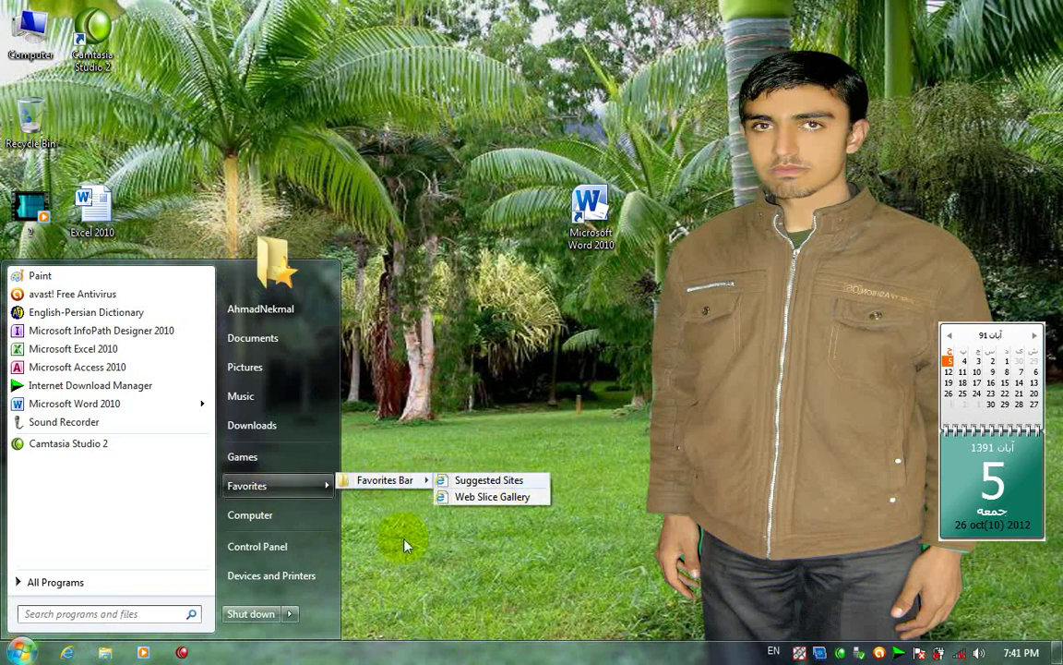
# Open the Start menu customization and bring up the Games display options.
pyautogui.rightClick(440, 652)
pyautogui.click(461, 648)
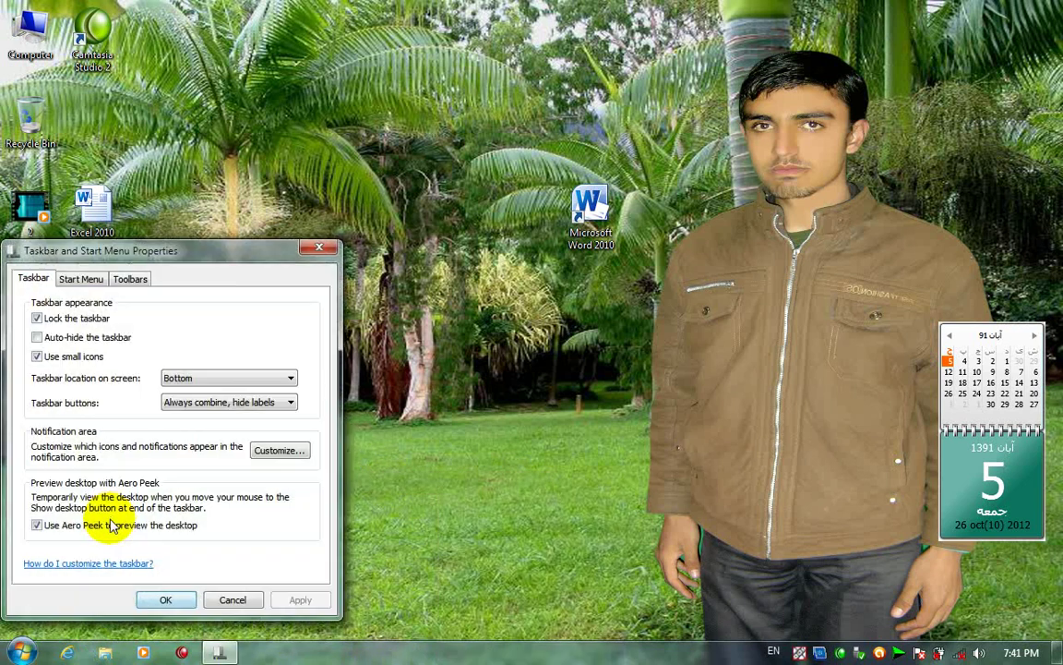
pyautogui.click(82, 278)
pyautogui.click(283, 302)
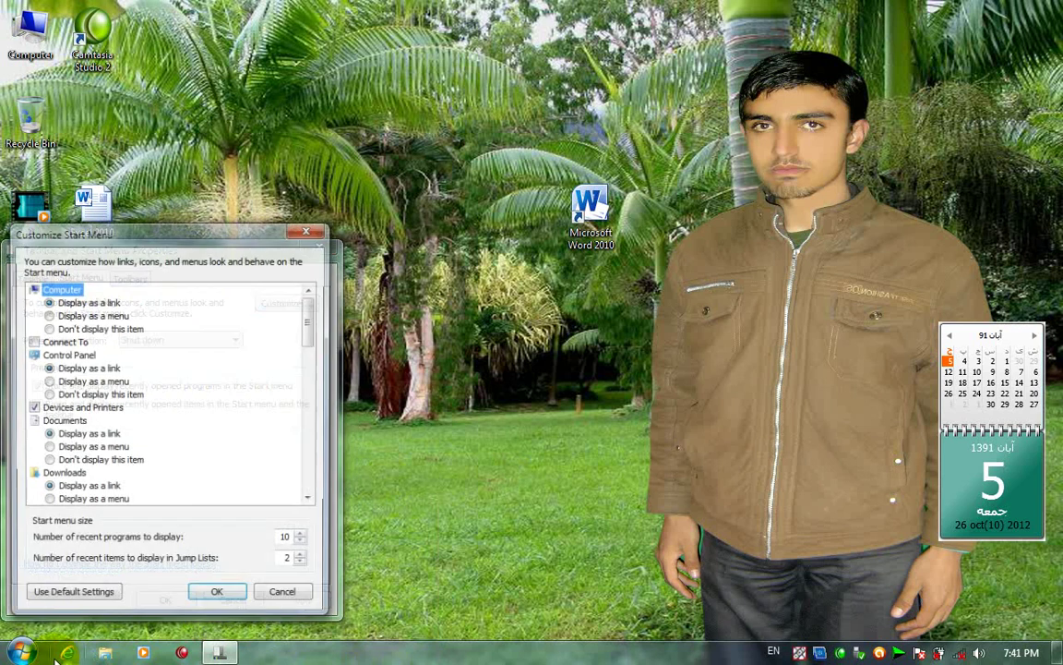
pyautogui.scroll(-1, 24, 499)
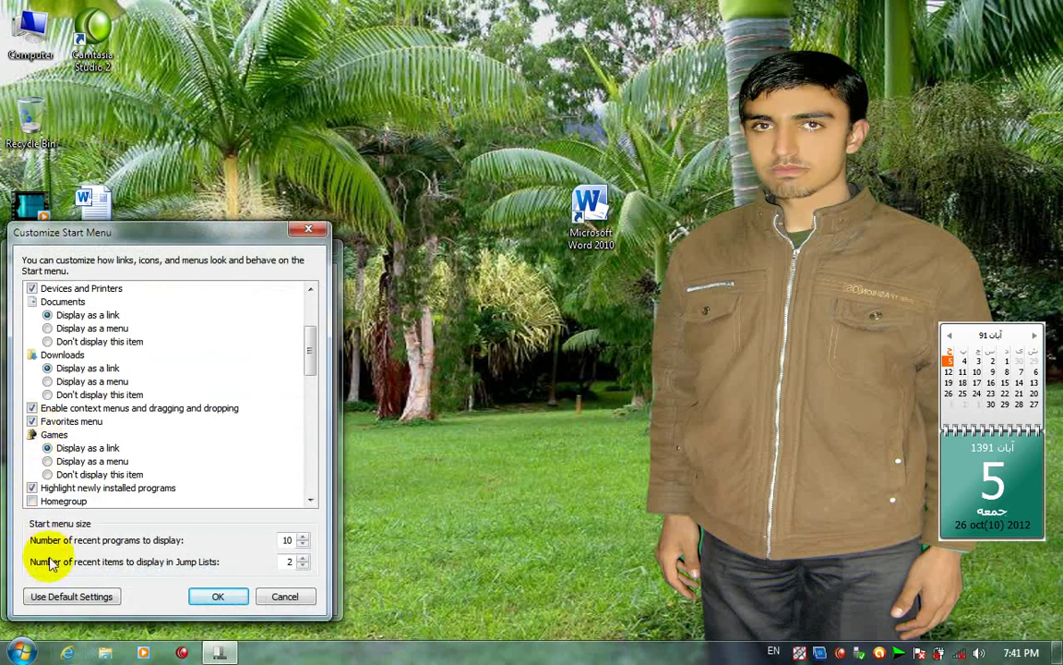
# Open the Games folder from its link in the Start menu, and close the folder window.
pyautogui.click(23, 651)
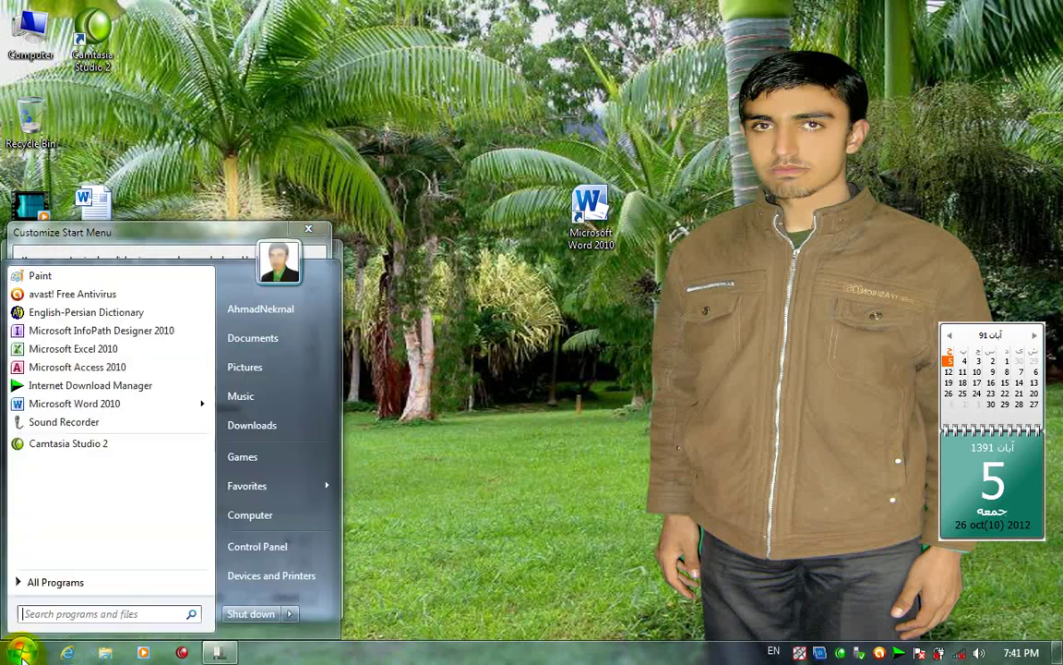
pyautogui.click(270, 464)
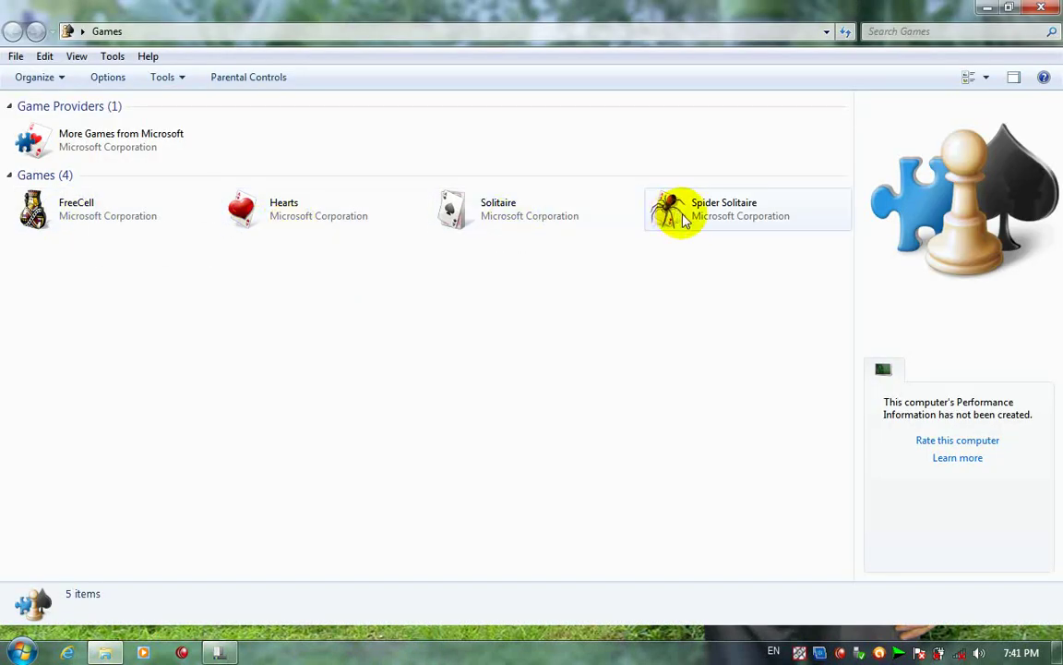
pyautogui.click(1050, 9)
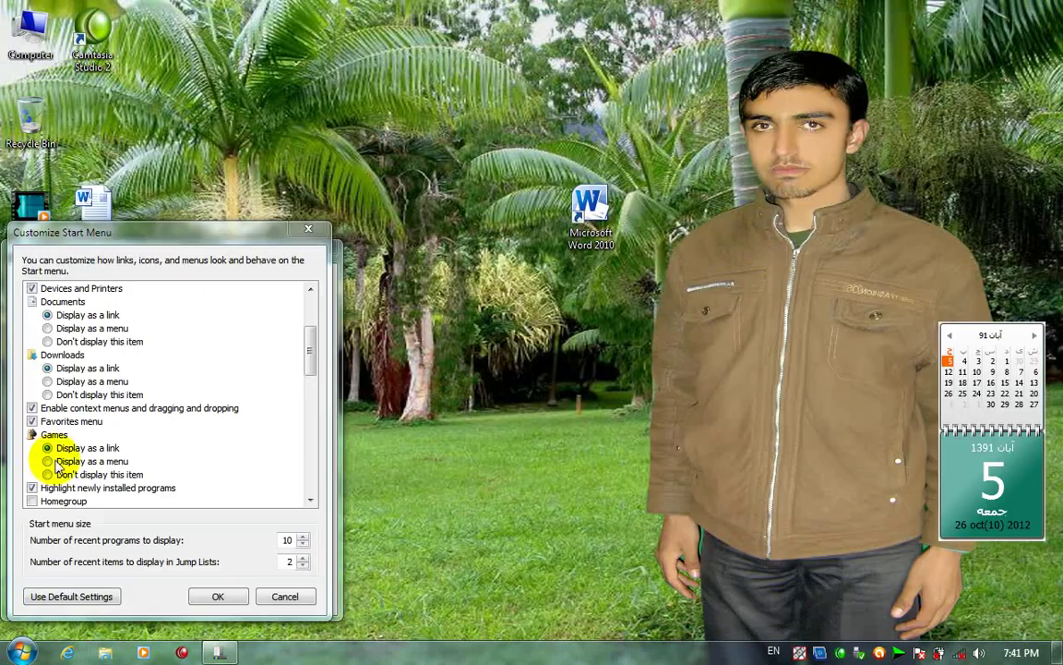
# Set Games to Display as a menu in the Start menu customization and confirm the change.
pyautogui.click(57, 462)
pyautogui.click(214, 595)
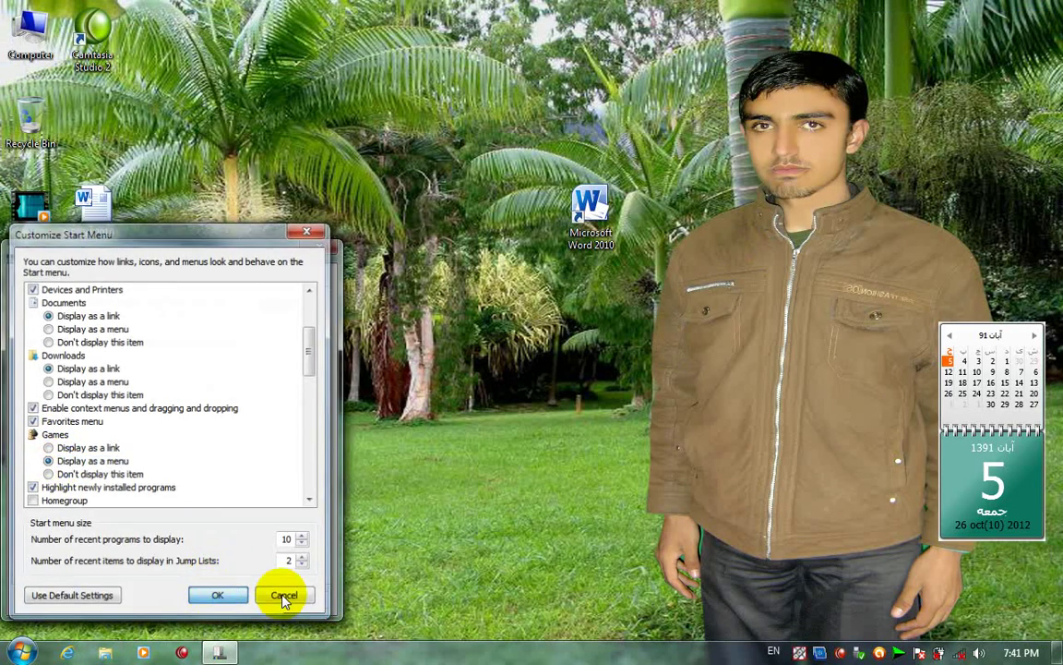
pyautogui.click(294, 596)
pyautogui.click(232, 596)
# Expand the Games submenu in the Start menu, launch FreeCell from it, and close the game.
pyautogui.click(20, 653)
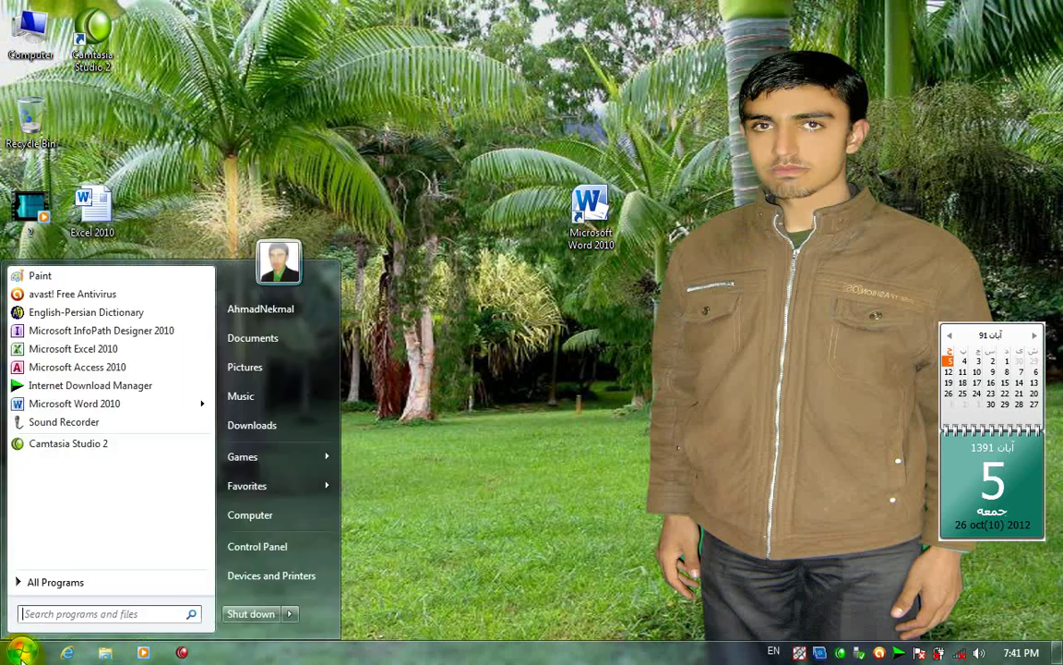
pyautogui.moveTo(321, 459)
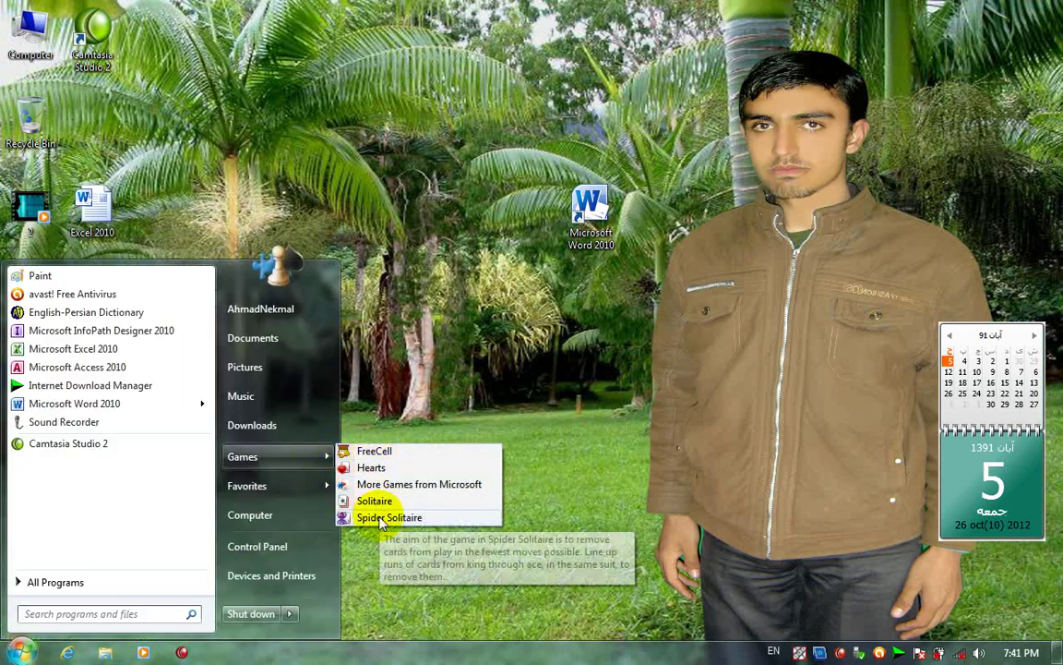
pyautogui.click(373, 452)
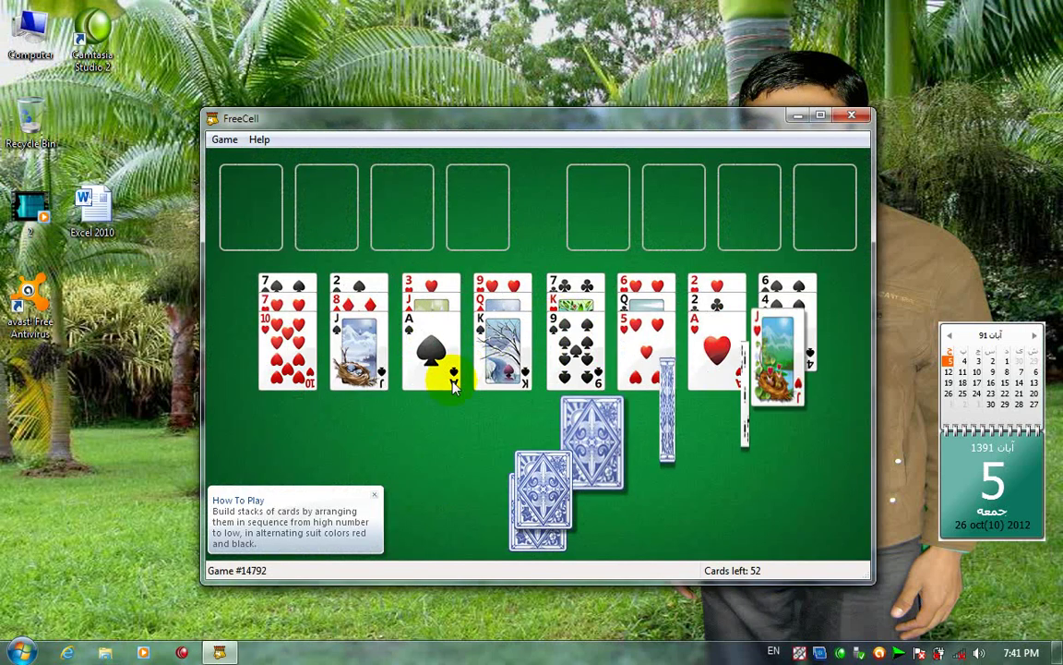
pyautogui.click(851, 117)
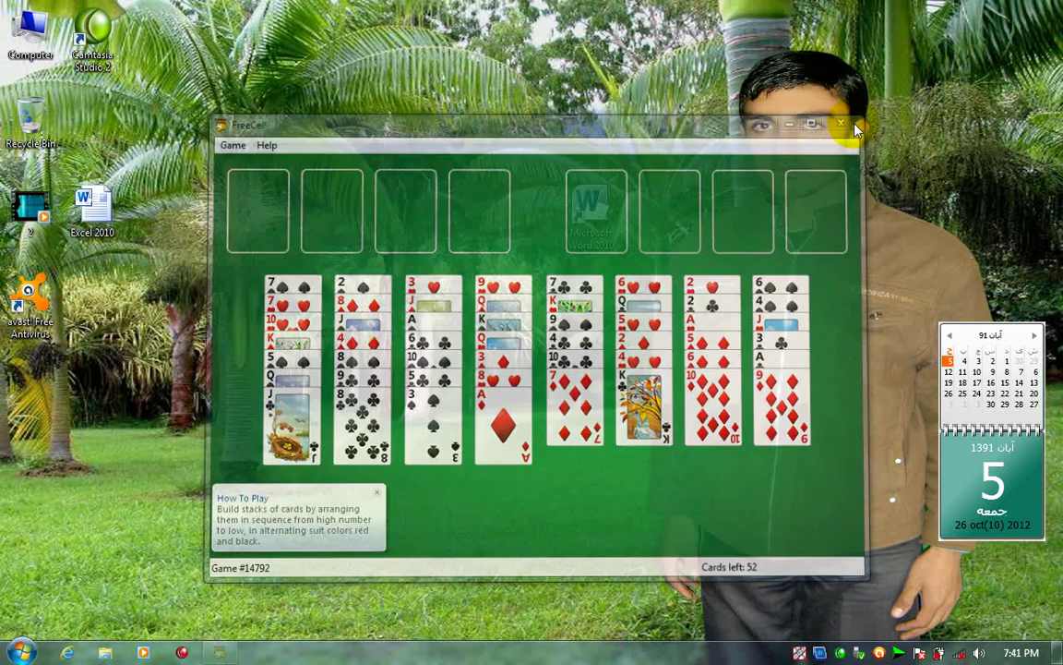
# Set Games to Don't display this item in the Start menu customization, confirm, and check the Start menu.
pyautogui.rightClick(376, 652)
pyautogui.click(409, 652)
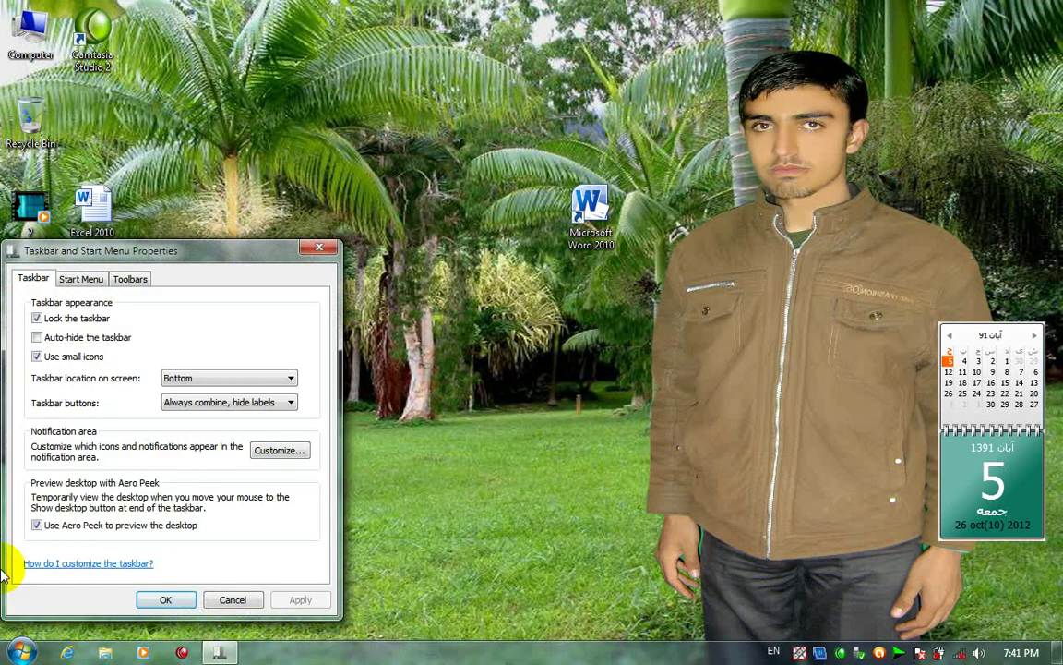
pyautogui.click(81, 278)
pyautogui.click(274, 295)
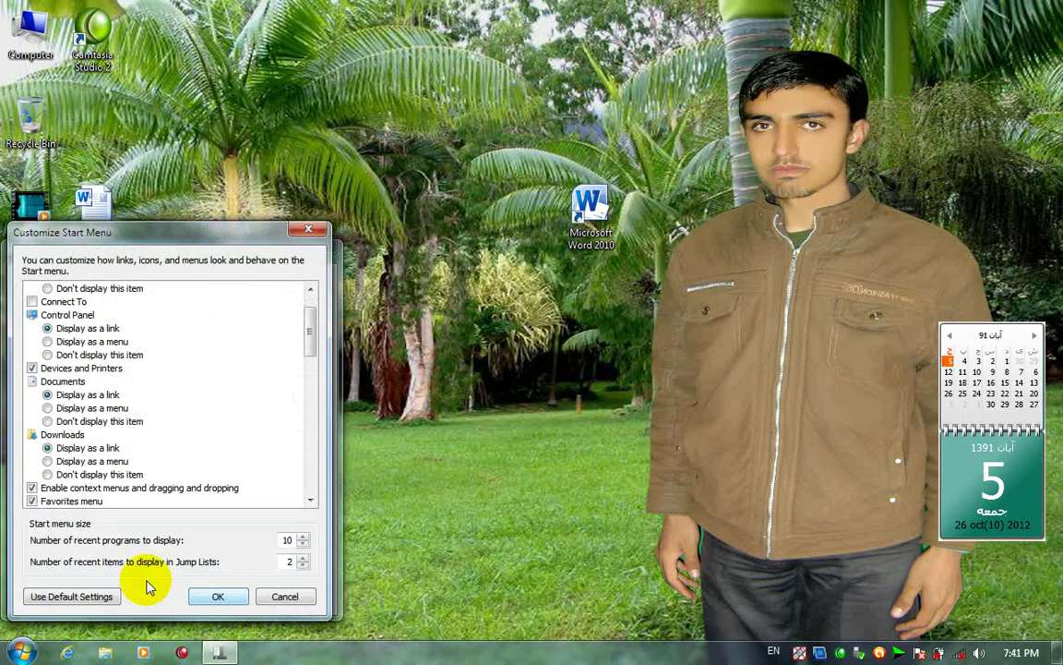
pyautogui.scroll(-3, 83, 494)
pyautogui.click(67, 462)
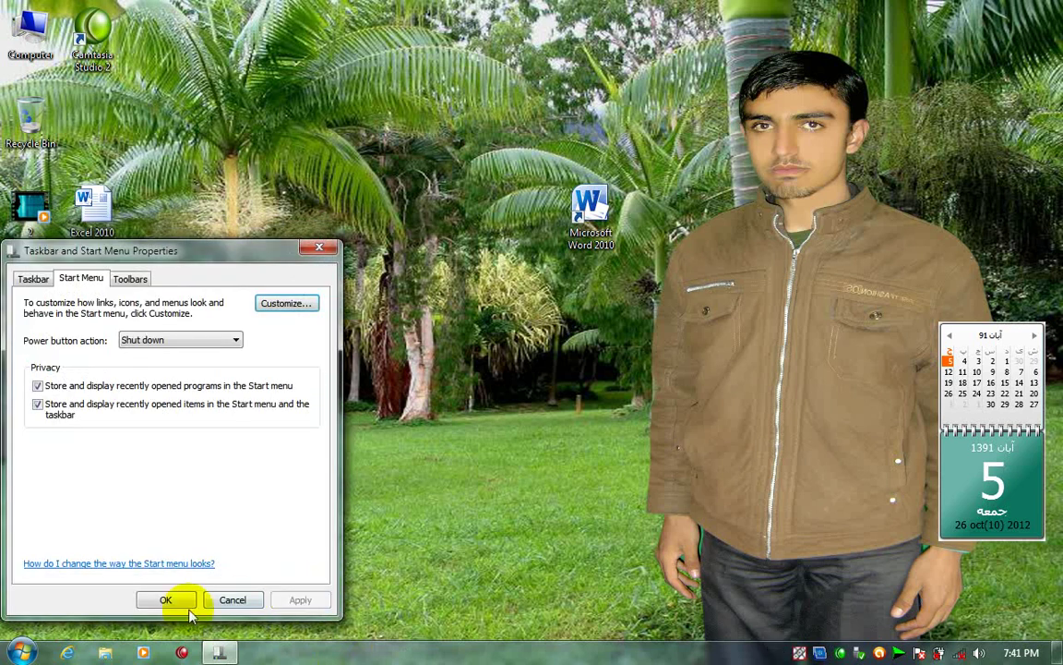
pyautogui.click(155, 598)
pyautogui.press('super')
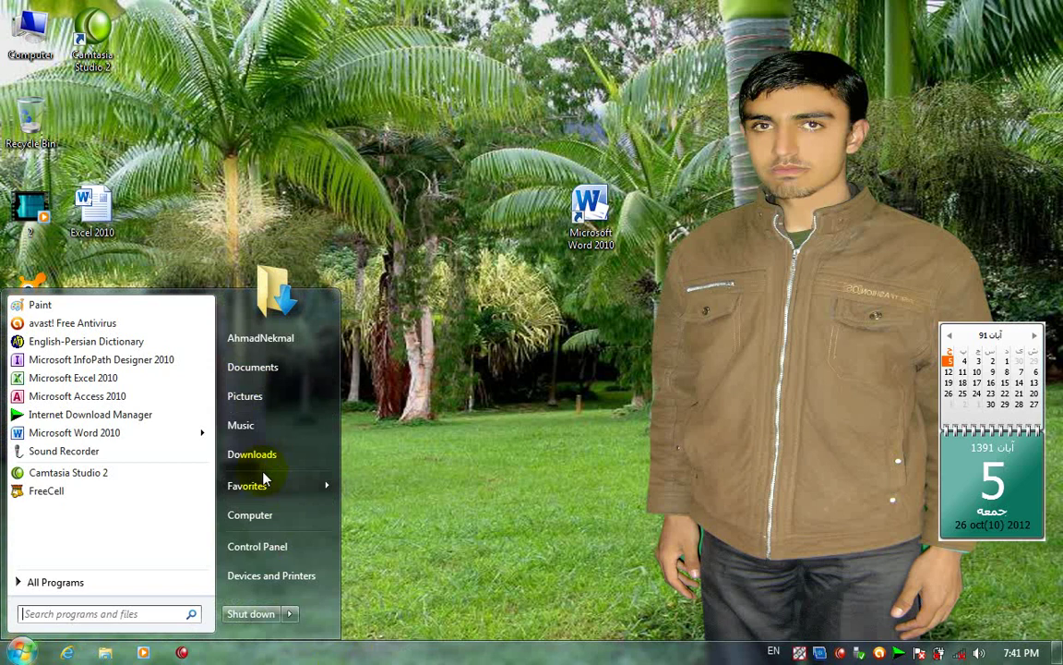
# Review the Highlight newly installed programs option in the Start menu customization and close the settings.
pyautogui.rightClick(428, 652)
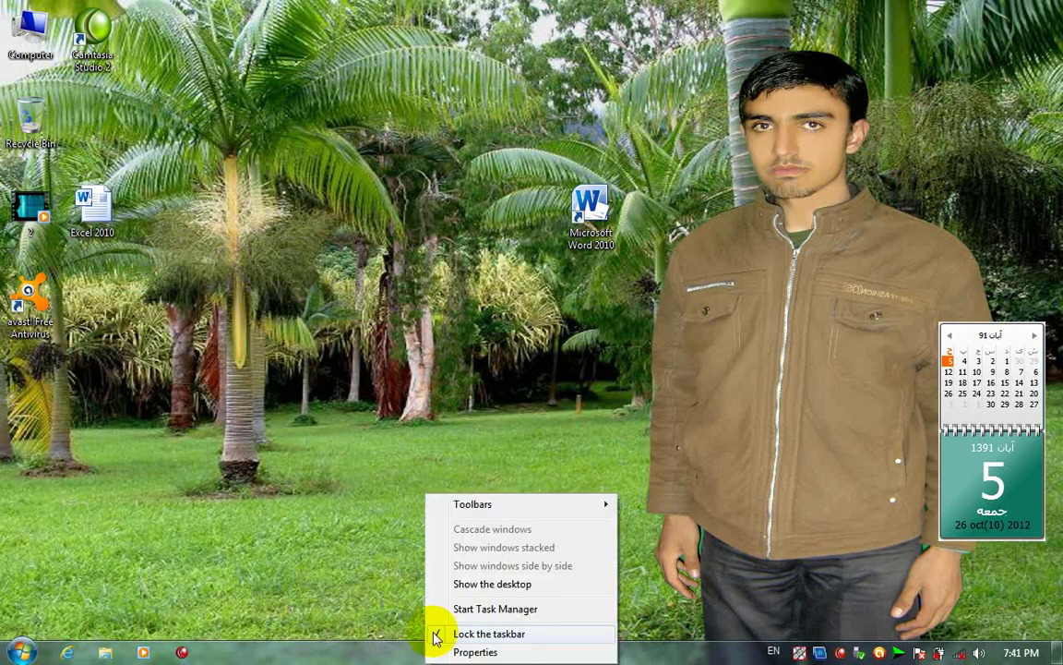
pyautogui.click(475, 651)
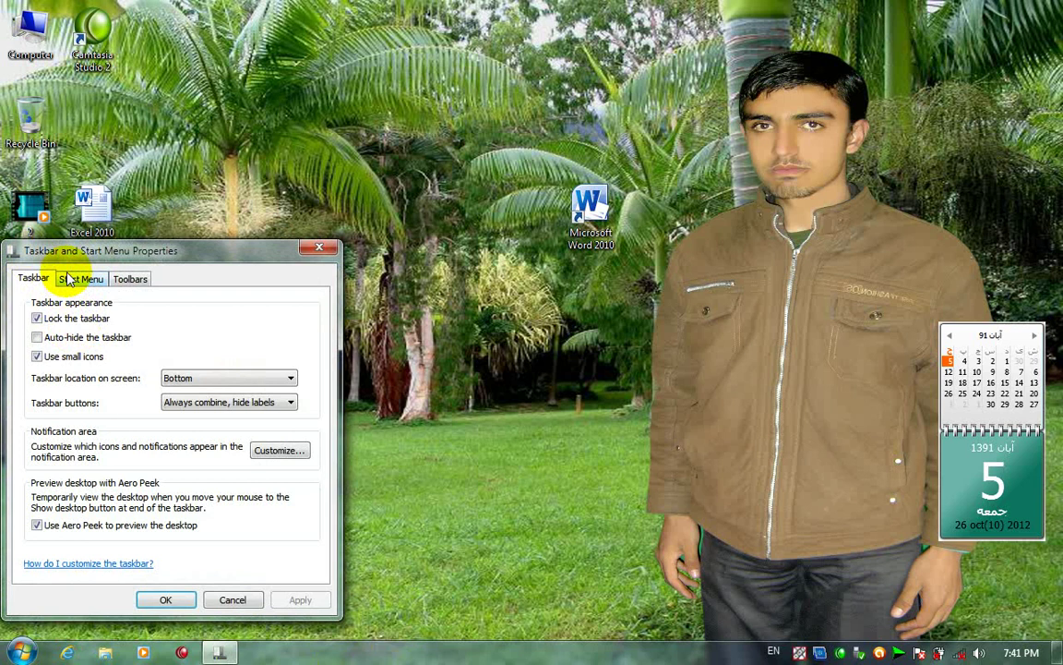
pyautogui.click(69, 278)
pyautogui.click(277, 302)
pyautogui.scroll(-5, 129, 489)
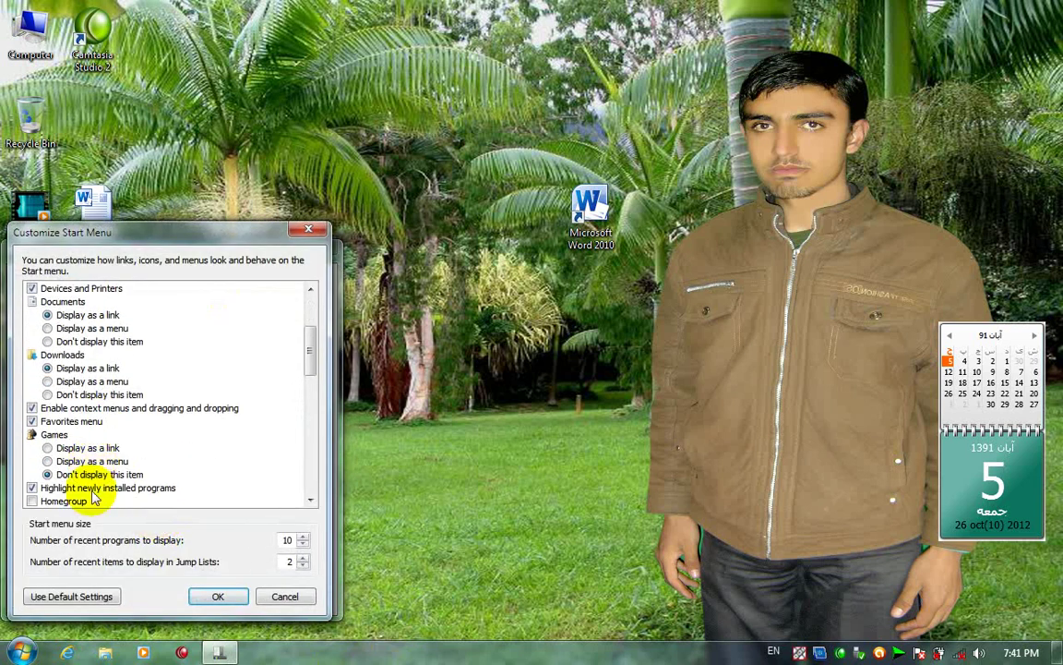
pyautogui.scroll(-2, 42, 470)
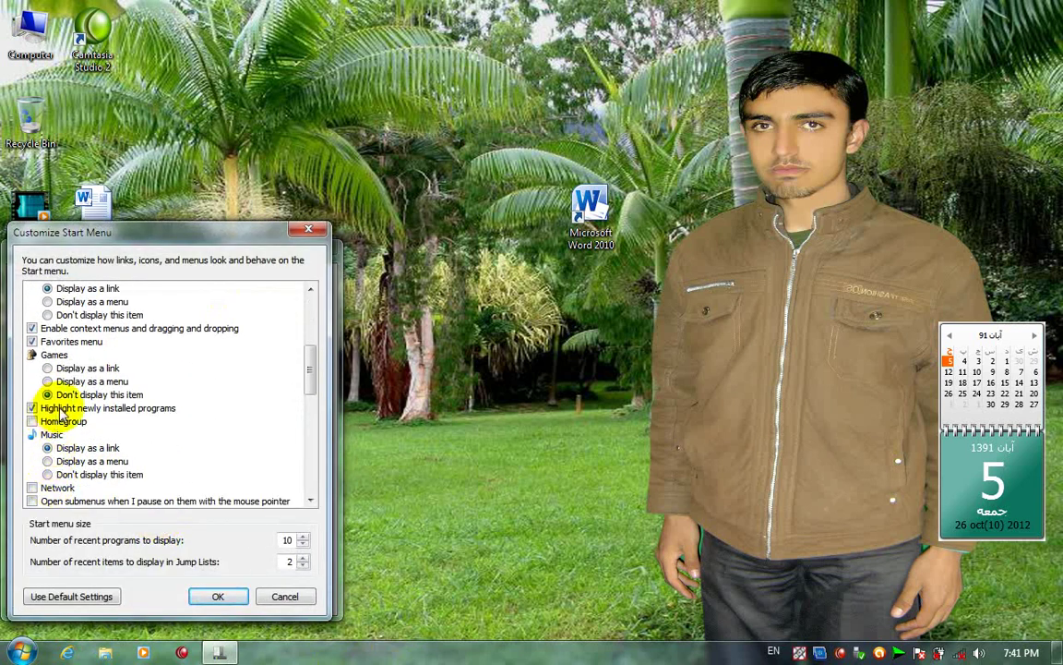
pyautogui.click(216, 596)
pyautogui.click(293, 599)
pyautogui.click(178, 602)
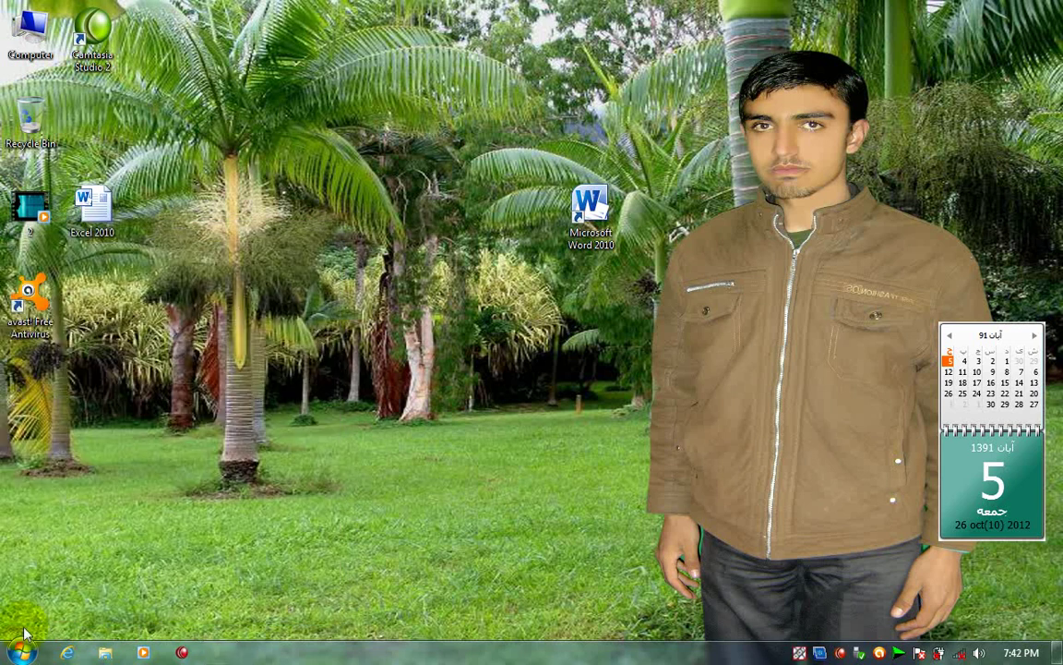
# Show the All Programs list in the Start menu, return to the main list, and close the menu.
pyautogui.press('super')
pyautogui.click(39, 581)
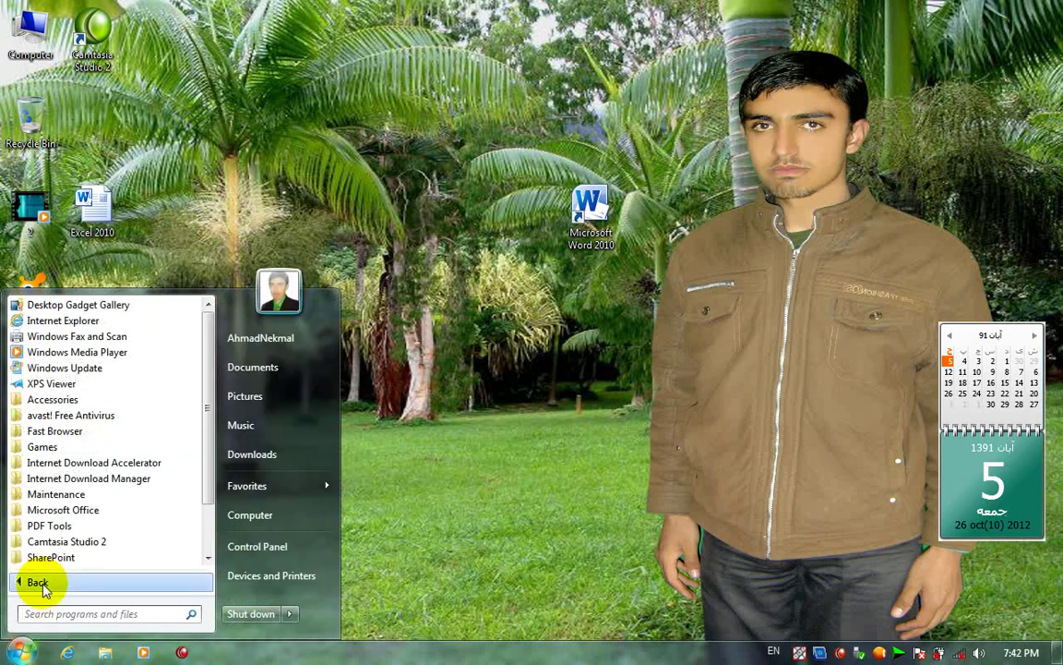
pyautogui.click(38, 582)
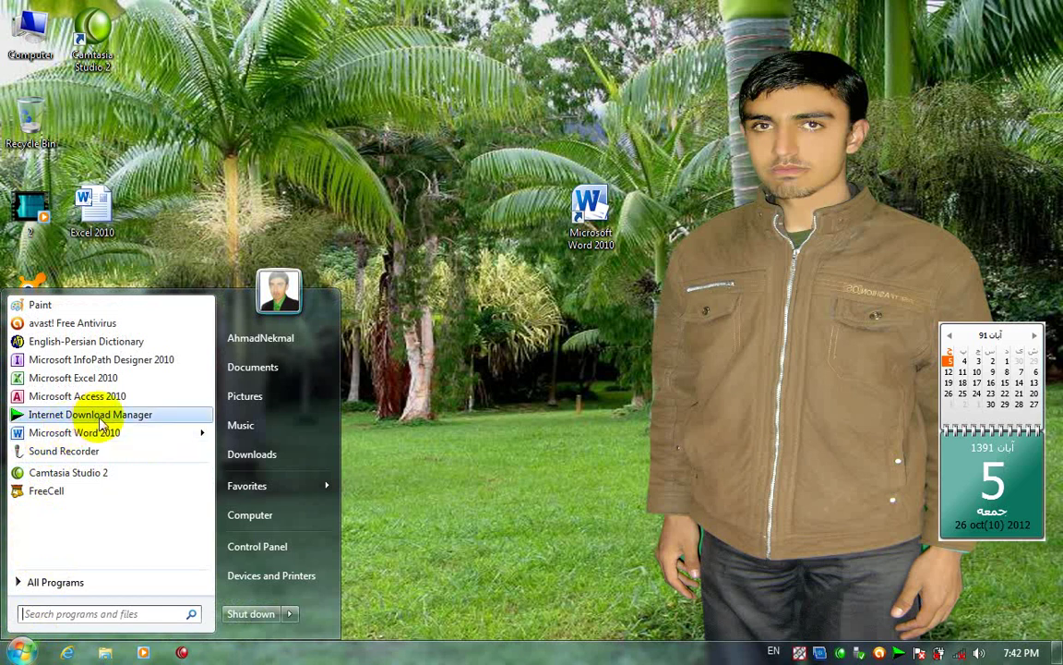
pyautogui.click(411, 559)
# Disable Highlight newly installed programs in the Start menu customization, apply the change, and check the Start menu.
pyautogui.rightClick(478, 653)
pyautogui.click(498, 653)
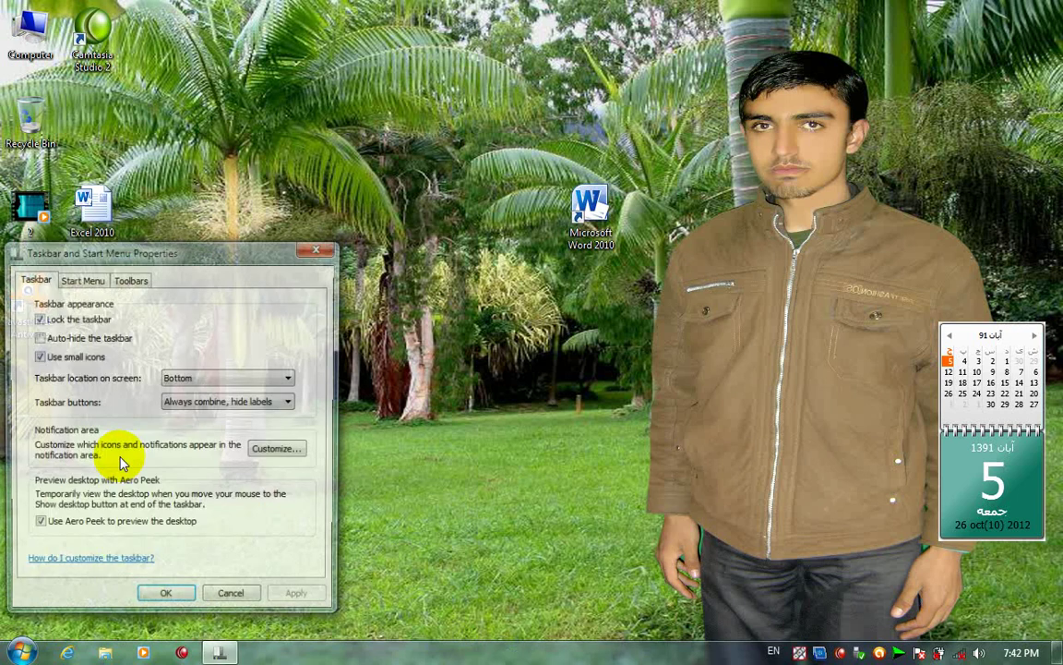
pyautogui.click(81, 277)
pyautogui.click(286, 303)
pyautogui.scroll(-5, 95, 489)
pyautogui.scroll(-1, 66, 443)
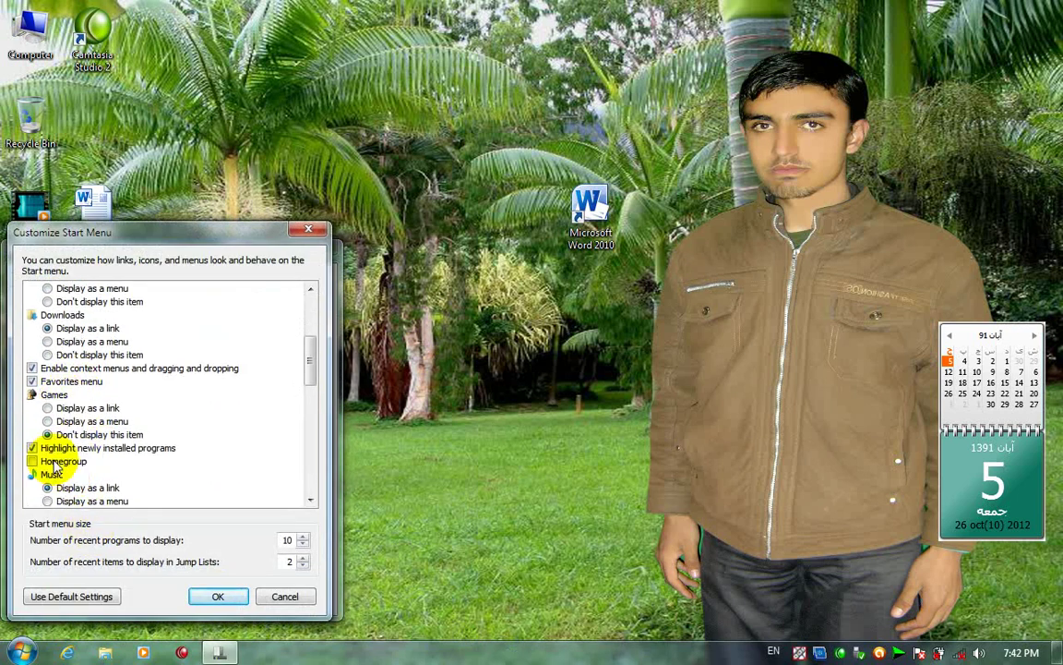
pyautogui.click(55, 450)
pyautogui.click(218, 595)
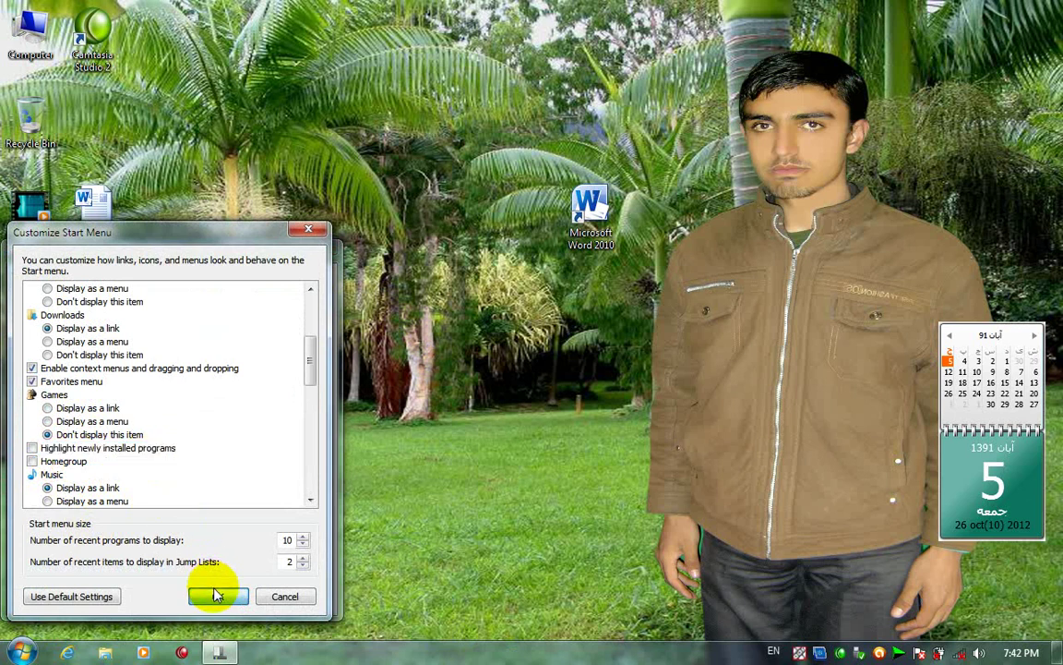
pyautogui.click(300, 601)
pyautogui.click(165, 599)
pyautogui.click(20, 653)
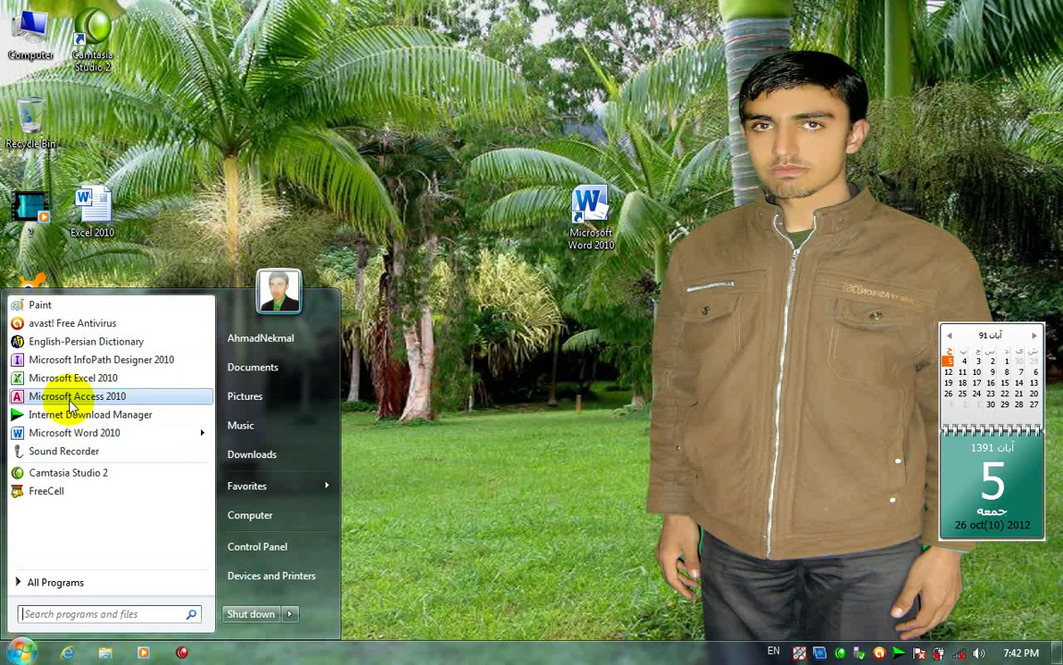
pyautogui.click(158, 137)
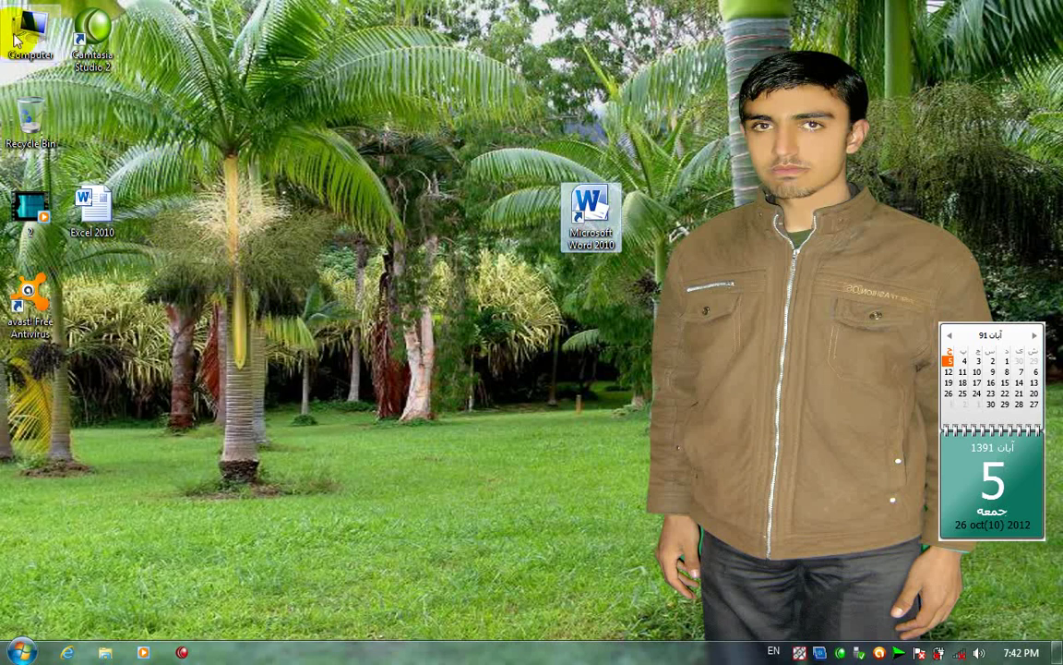
# Open the Camtasia New Version folder on drive E and run the camtasia installer package.
pyautogui.click(46, 53)
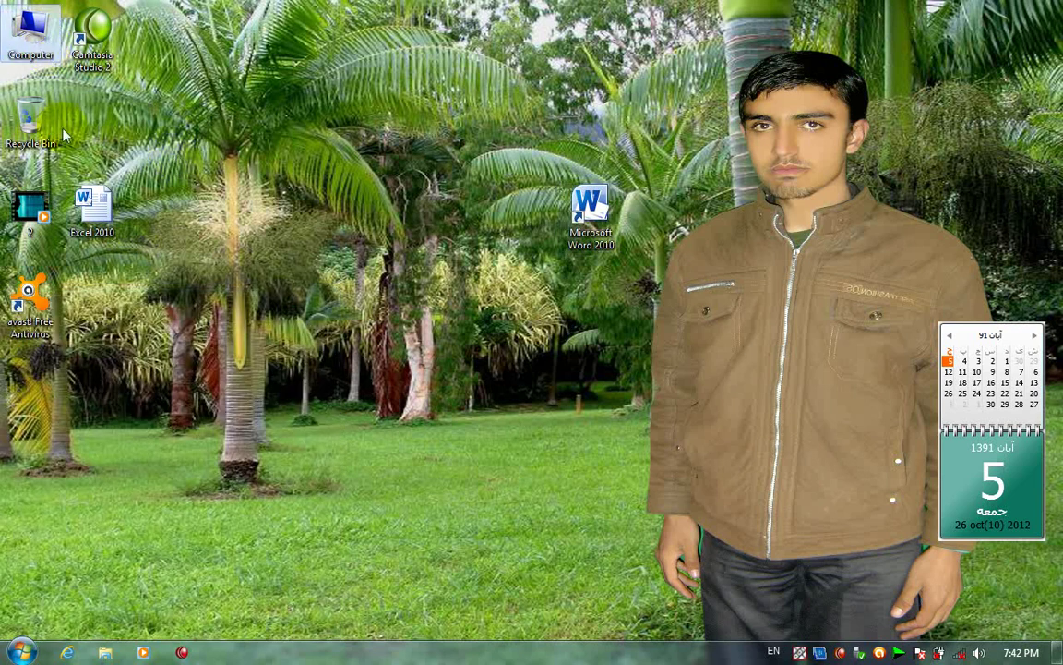
pyautogui.doubleClick(18, 28)
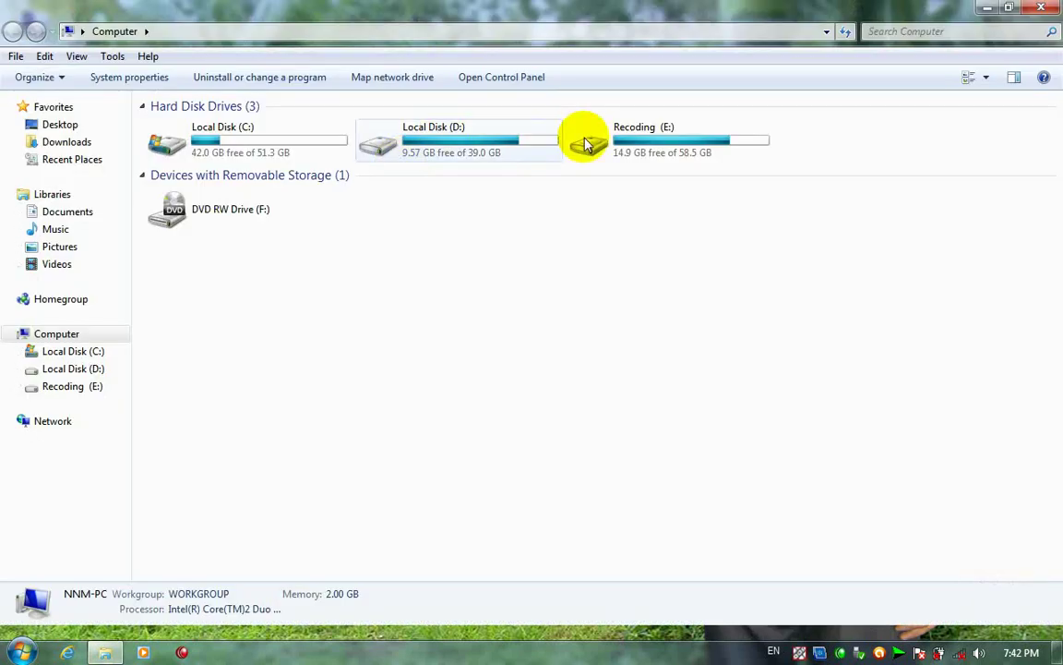
pyautogui.doubleClick(612, 140)
pyautogui.doubleClick(545, 238)
pyautogui.doubleClick(175, 142)
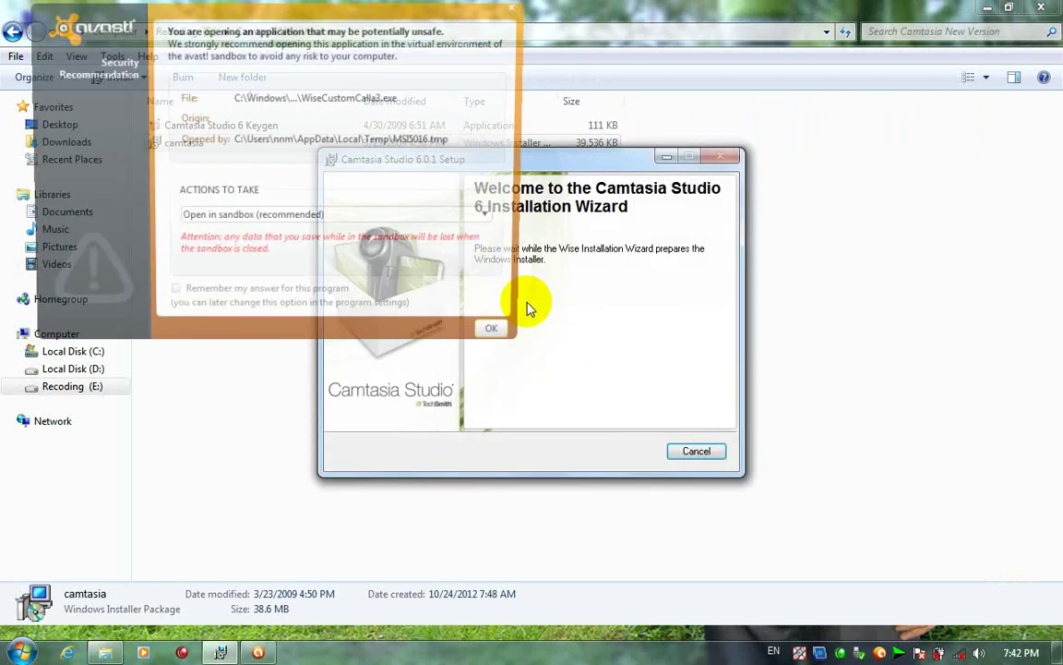
# Allow the setup helper to open in the avast! sandbox and advance the Camtasia Studio 6.0.1 setup to its Licensing page.
pyautogui.click(505, 340)
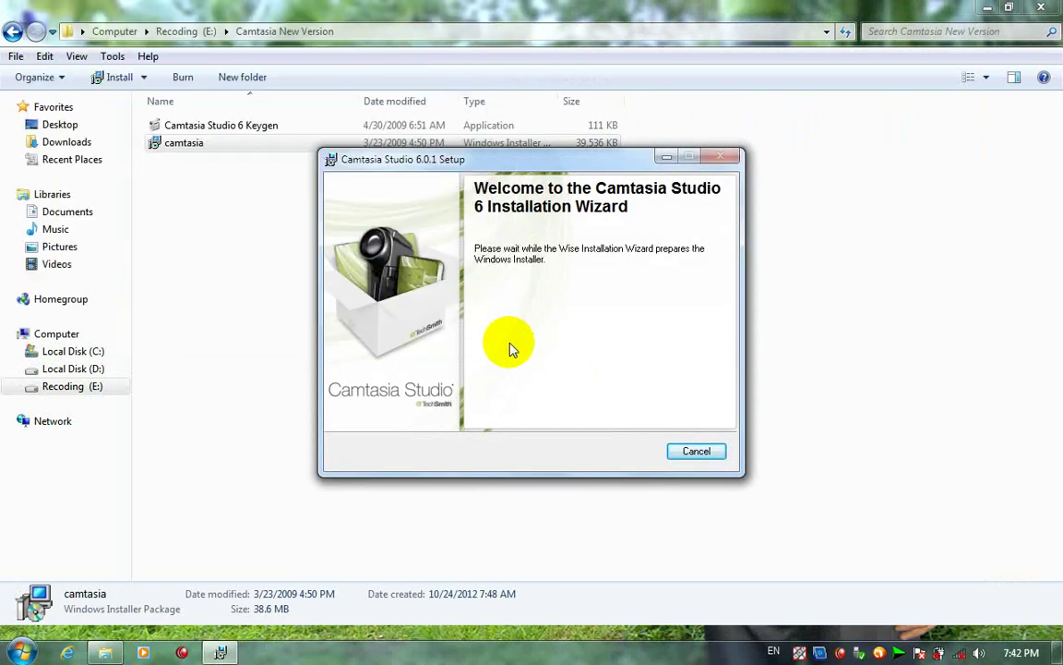
pyautogui.click(617, 451)
pyautogui.click(528, 406)
pyautogui.click(617, 450)
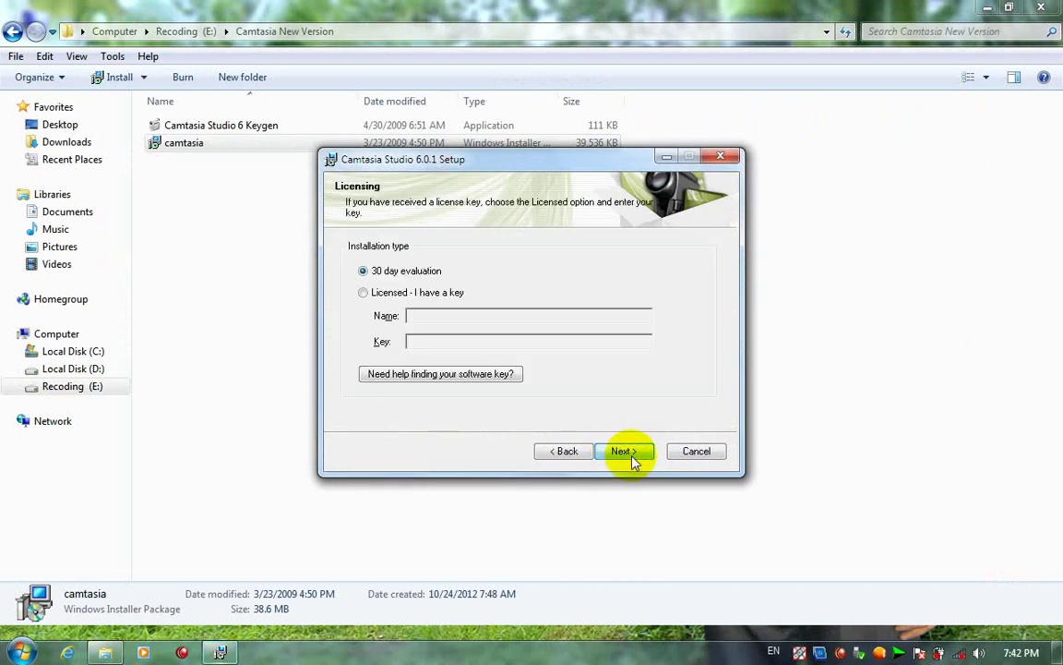
# Keep the 30 day evaluation and default setup options, start the installation, and allow TSMSIhlp.EXE to open in the avast! sandbox.
pyautogui.click(632, 457)
pyautogui.click(633, 457)
pyautogui.click(632, 457)
pyautogui.click(632, 456)
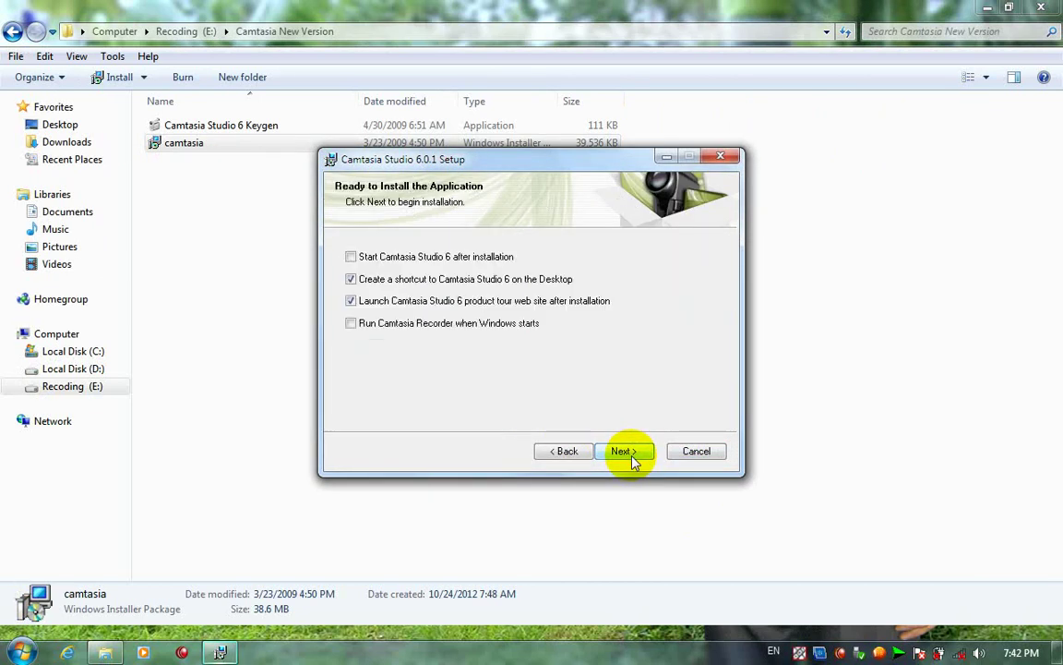
pyautogui.click(633, 457)
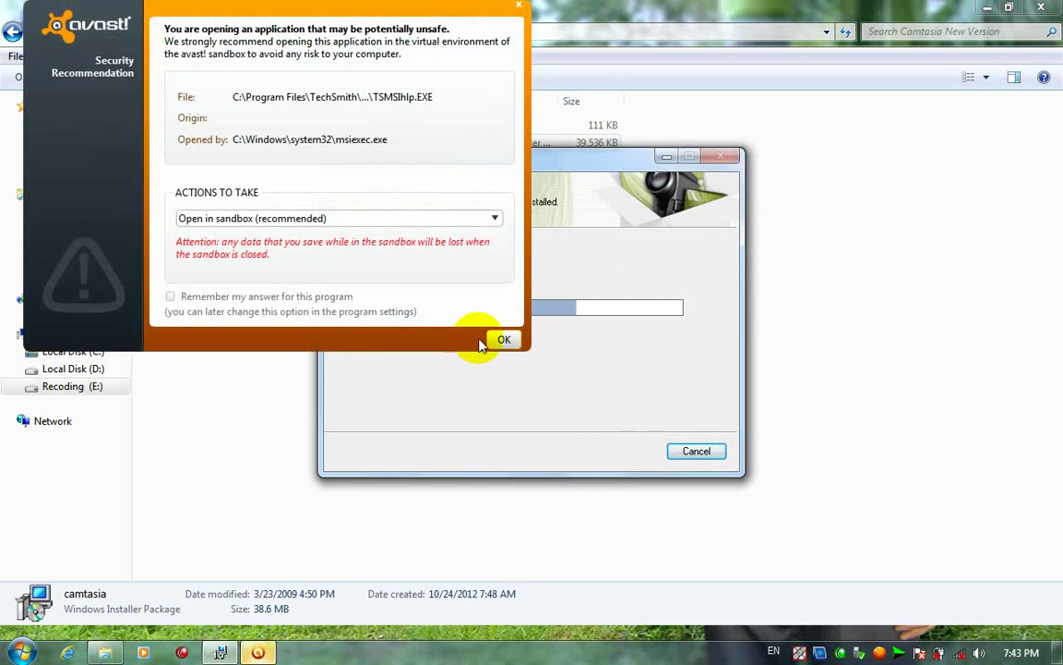
pyautogui.click(494, 333)
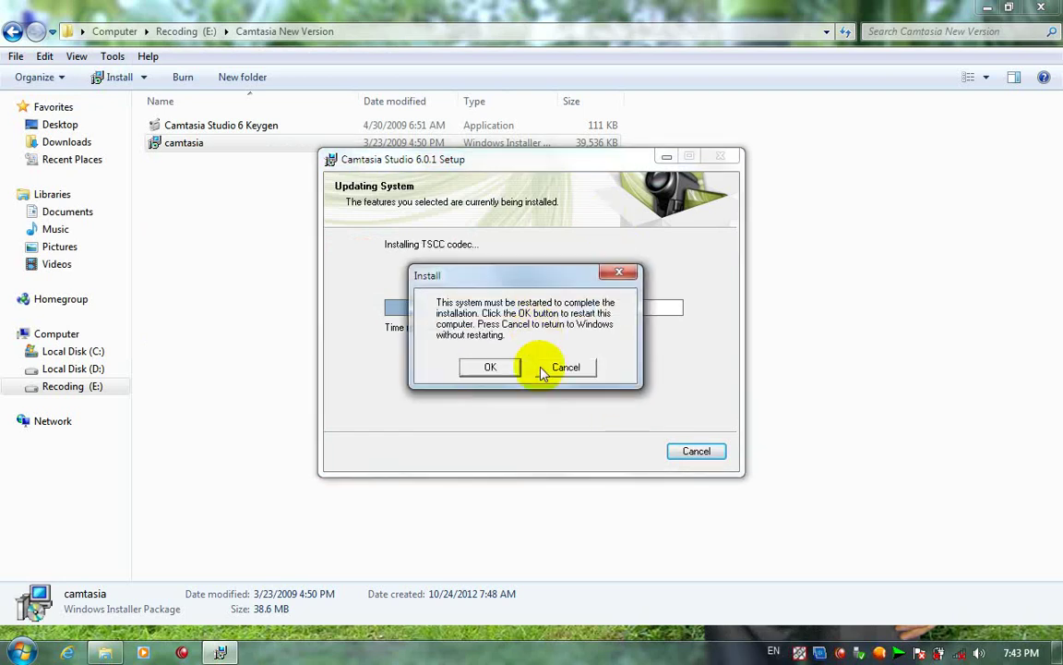
# Cancel the restart requested by the Camtasia setup, dismiss the installer errors, and close the Camtasia New Version folder.
pyautogui.click(492, 367)
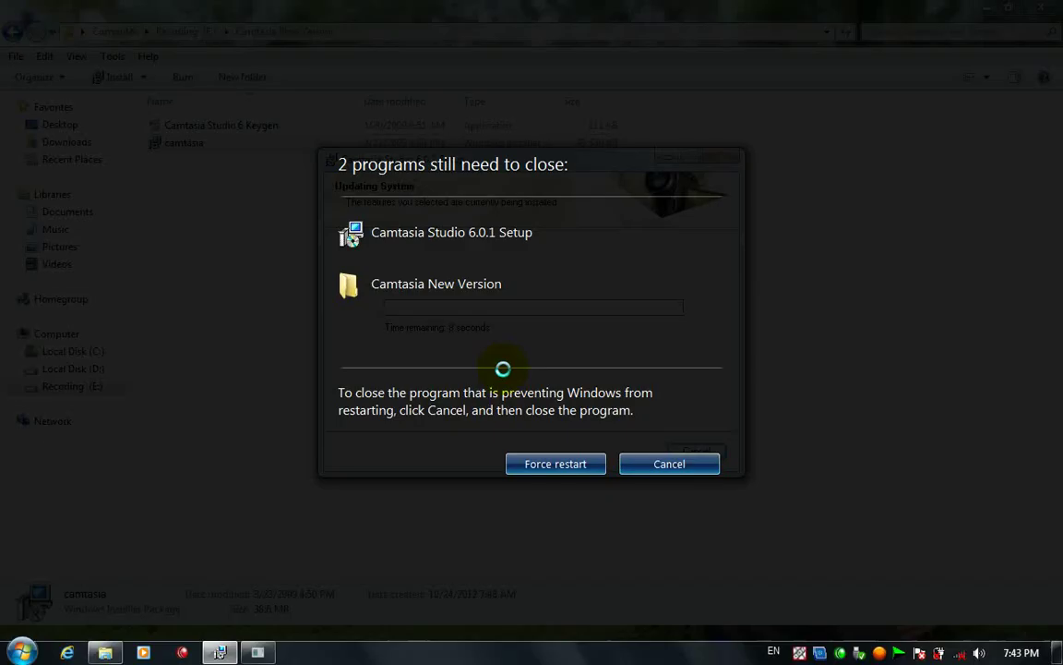
pyautogui.click(644, 462)
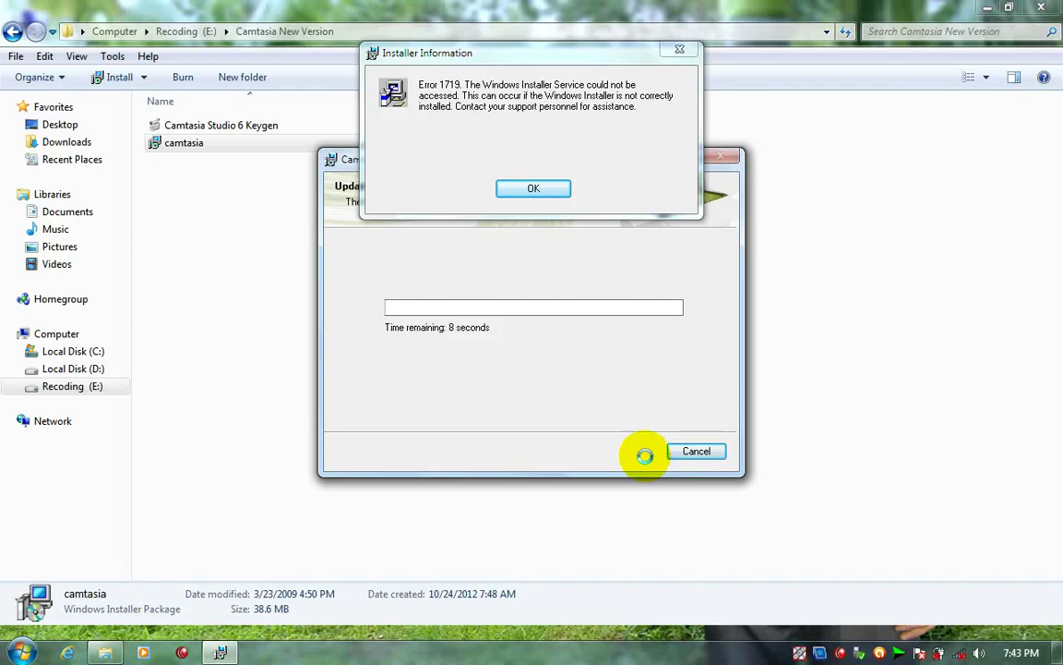
pyautogui.click(533, 190)
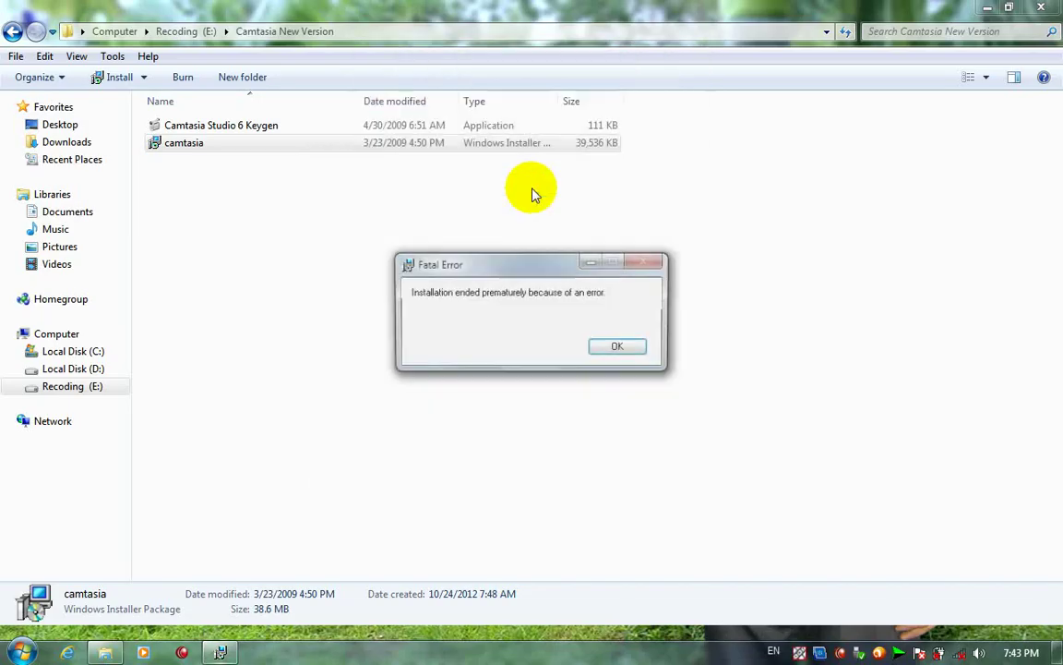
pyautogui.click(618, 348)
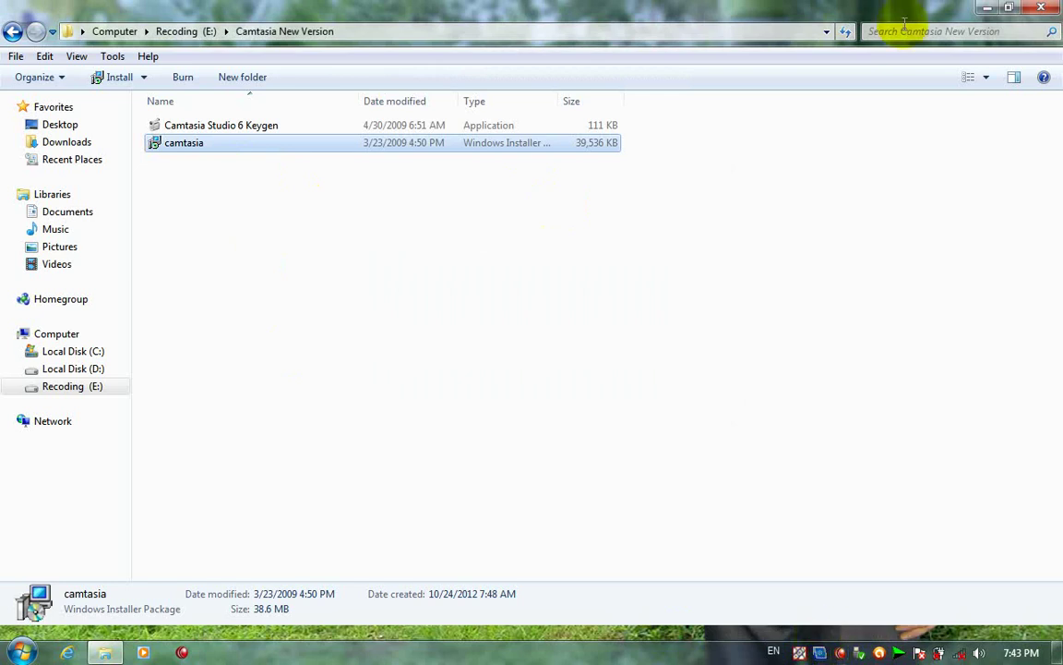
pyautogui.click(1057, 9)
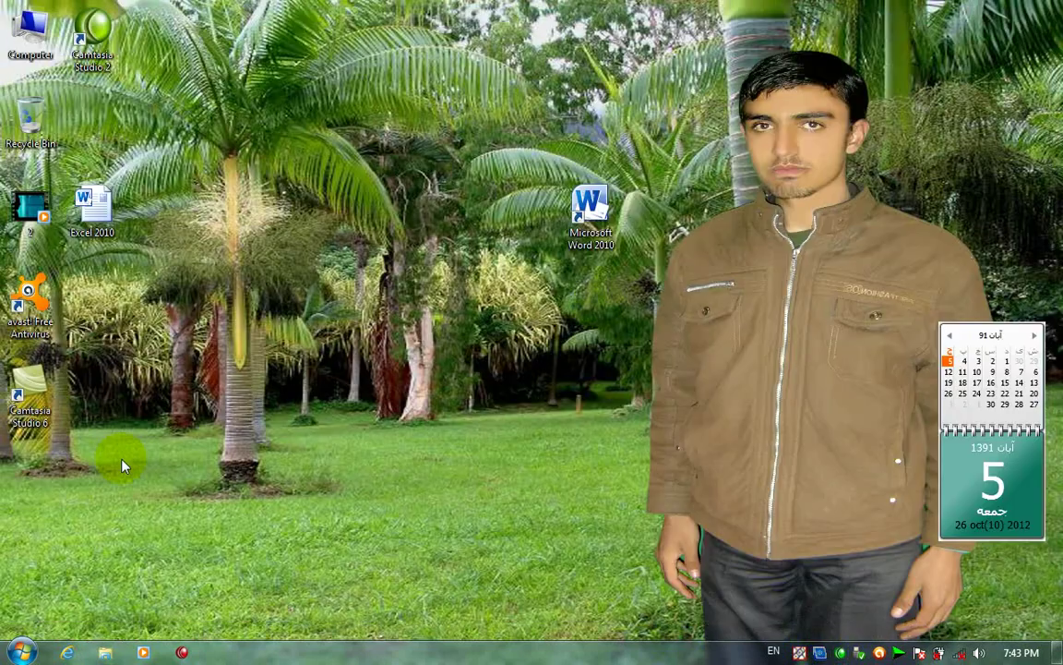
# Refresh the desktop and sort its icons by item type, and check the program list in the Start menu.
pyautogui.rightClick(388, 320)
pyautogui.click(438, 364)
pyautogui.rightClick(404, 264)
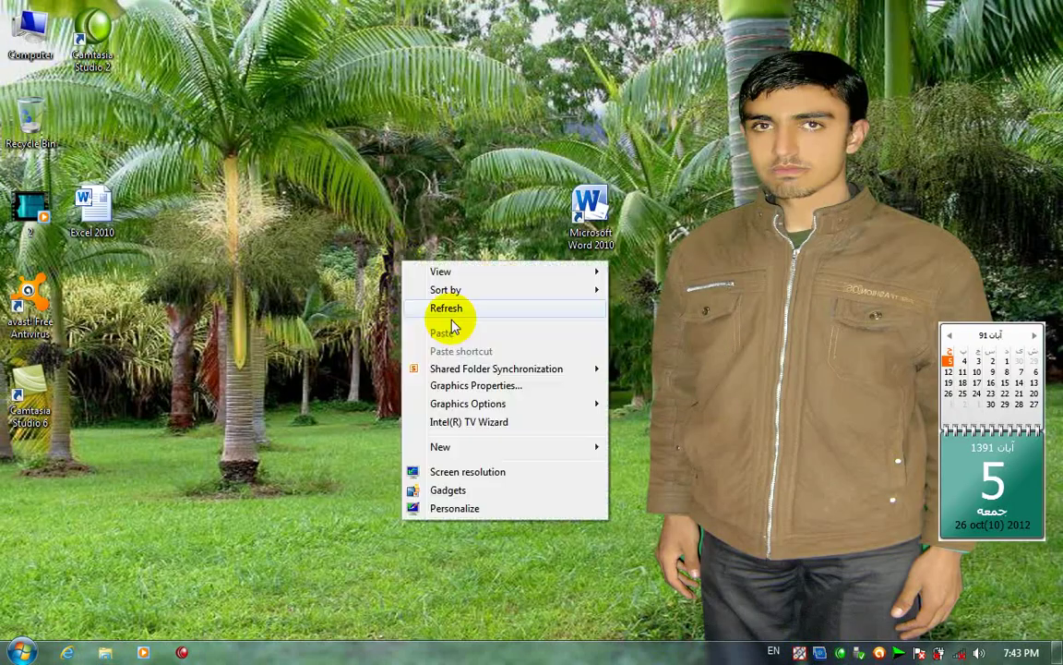
pyautogui.moveTo(453, 290)
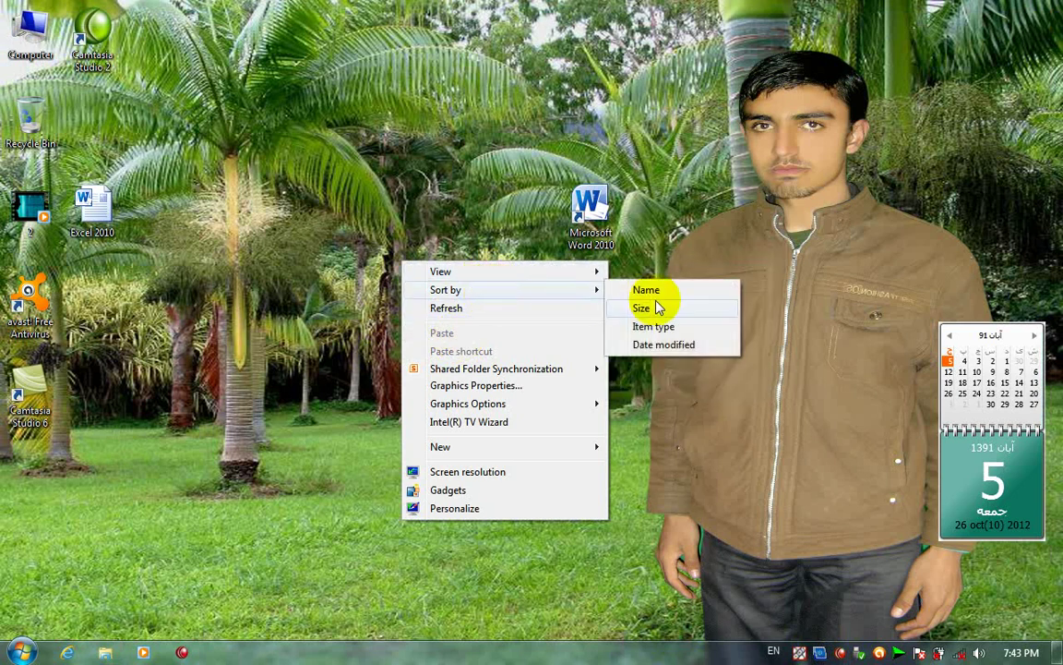
pyautogui.click(646, 327)
pyautogui.click(37, 644)
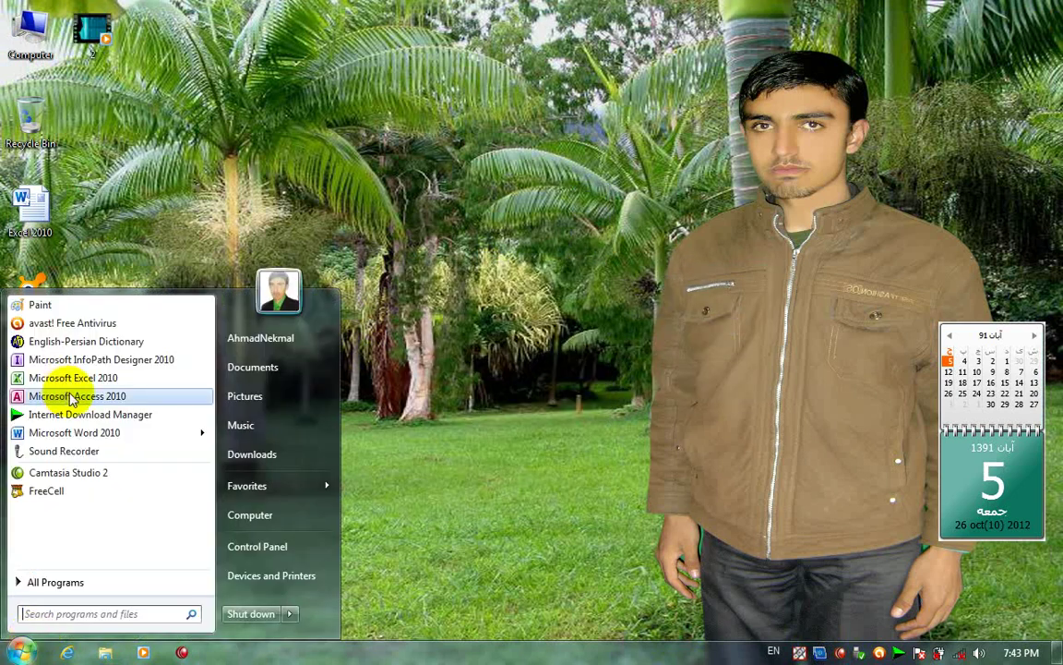
# Enable Highlight newly installed programs and Homegroup in the Start menu customization and apply the changes.
pyautogui.rightClick(309, 652)
pyautogui.click(358, 635)
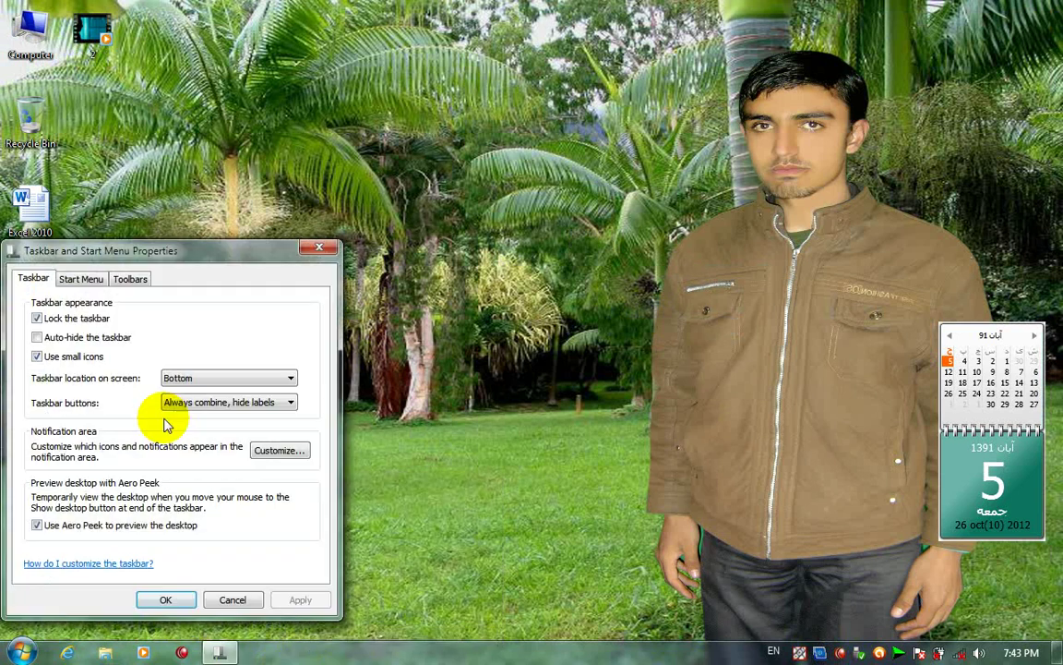
pyautogui.click(107, 279)
pyautogui.moveTo(190, 252); pyautogui.dragTo(288, 169)
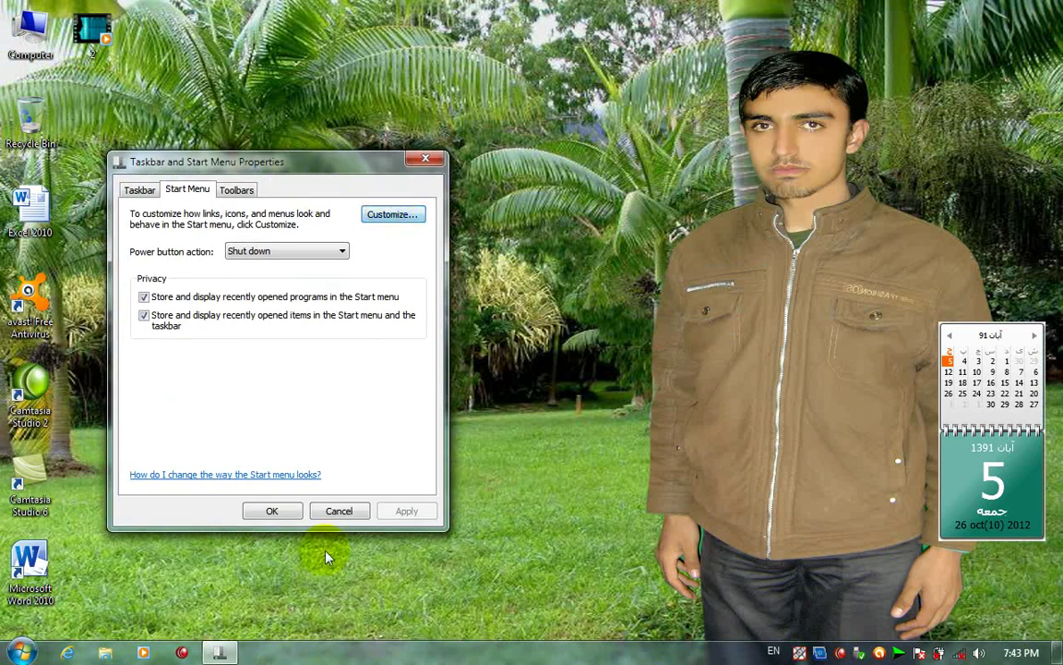
pyautogui.click(393, 214)
pyautogui.scroll(-2, 230, 424)
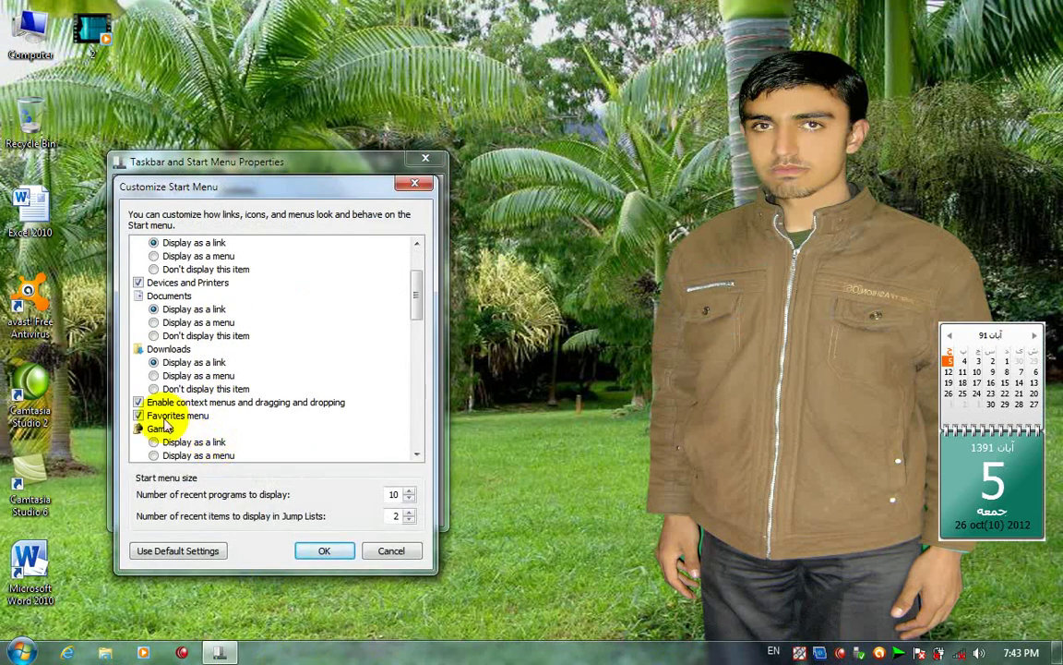
pyautogui.scroll(-1, 153, 378)
pyautogui.scroll(-1, 157, 389)
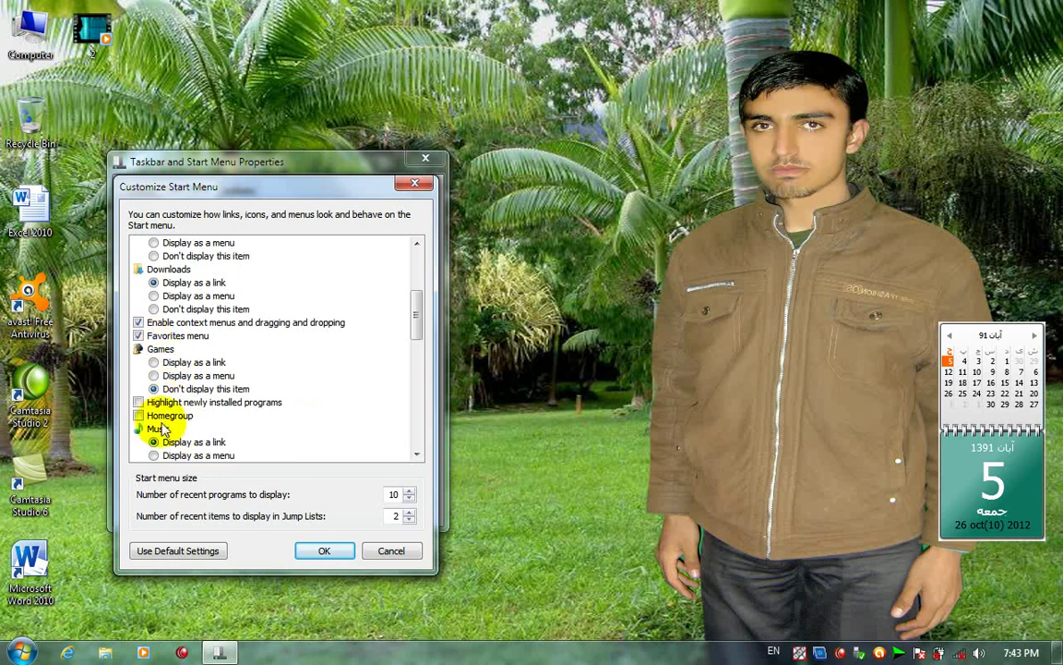
pyautogui.click(152, 408)
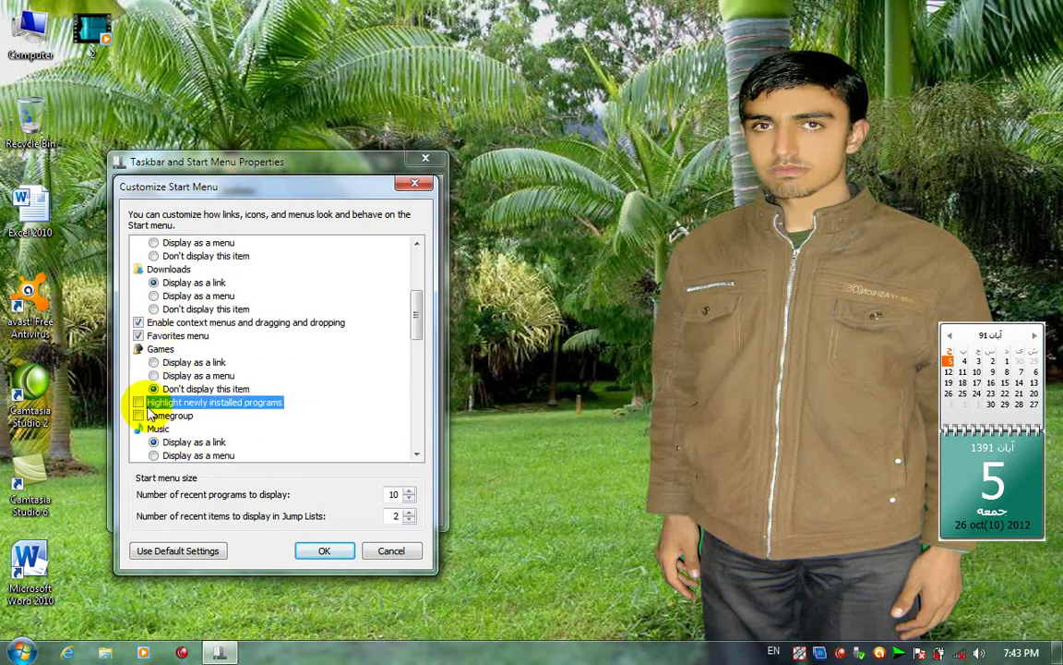
pyautogui.click(157, 416)
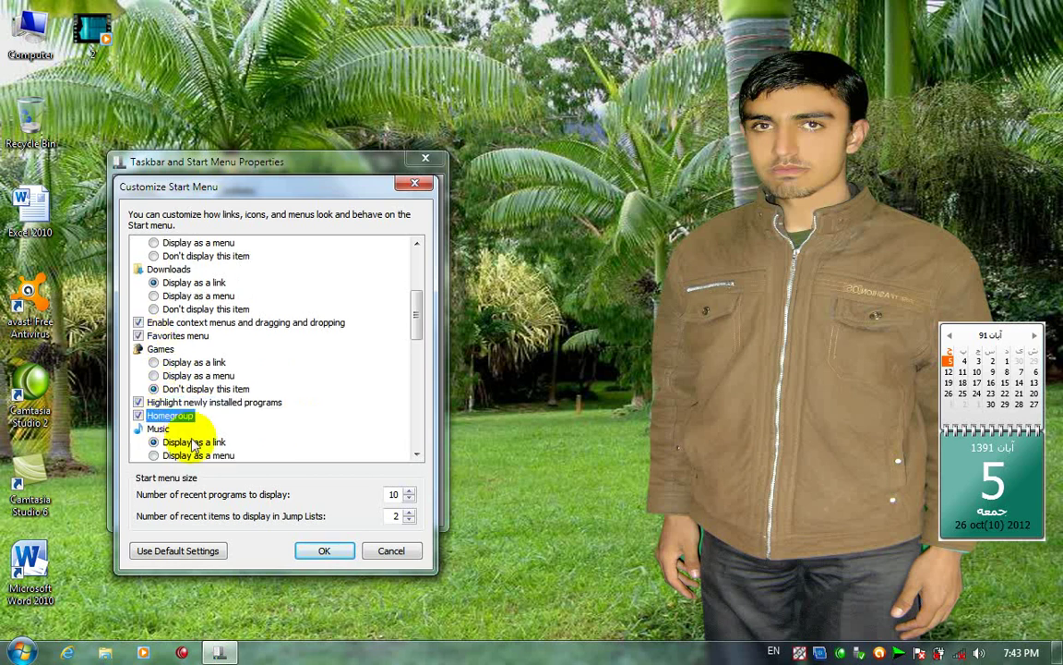
pyautogui.click(324, 550)
pyautogui.click(407, 512)
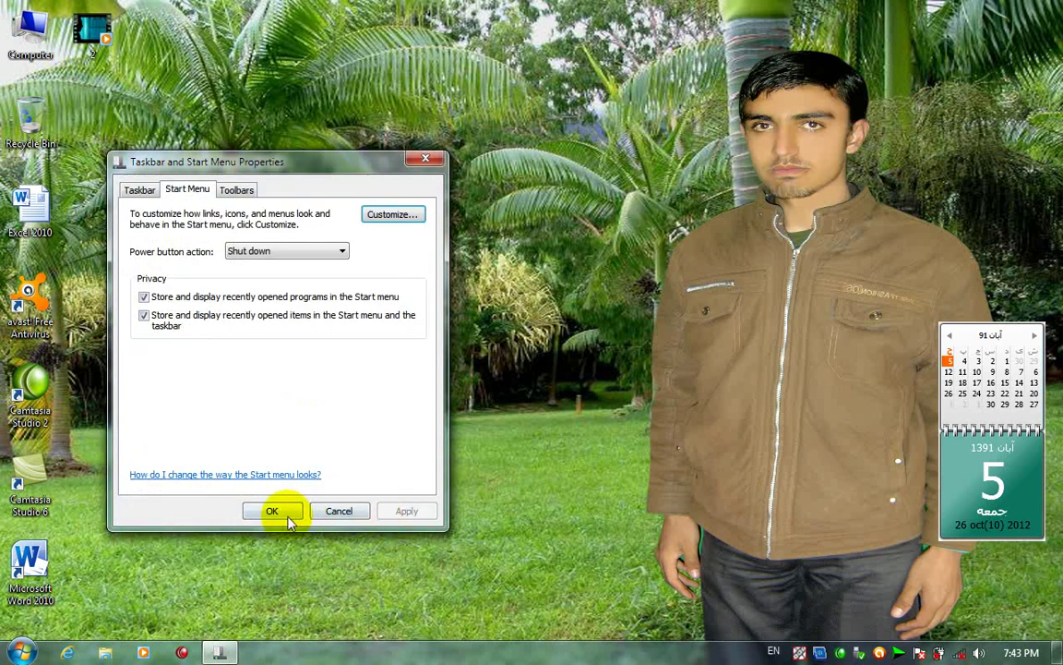
pyautogui.click(276, 512)
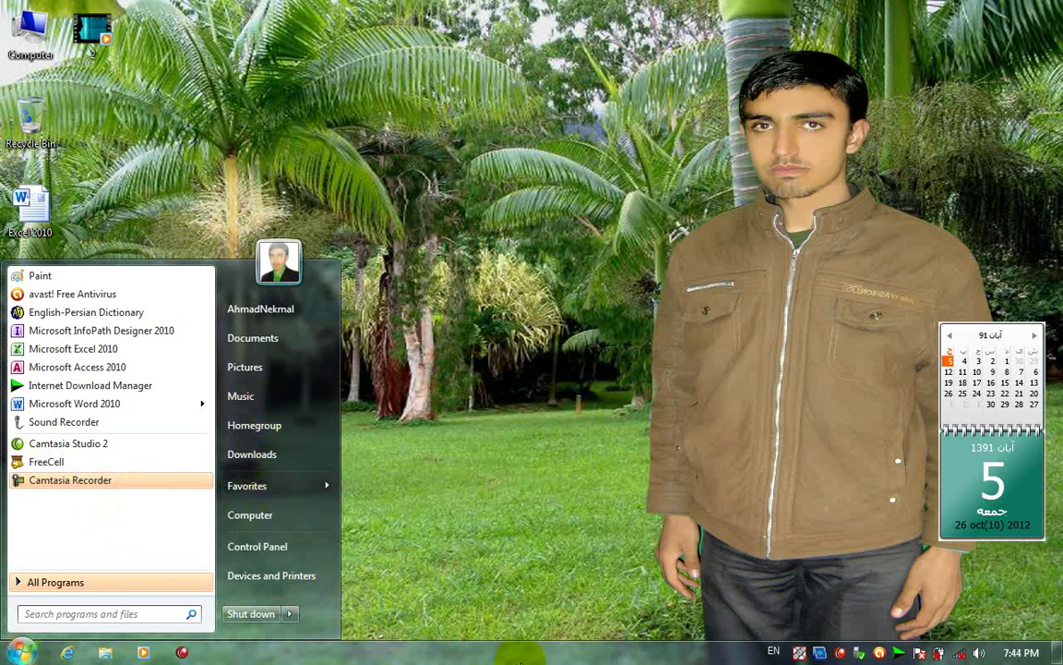
# Disable Highlight newly installed programs in the Start menu customization, keeping context menus and dragging enabled, and check the Start menu.
pyautogui.rightClick(522, 657)
pyautogui.click(565, 651)
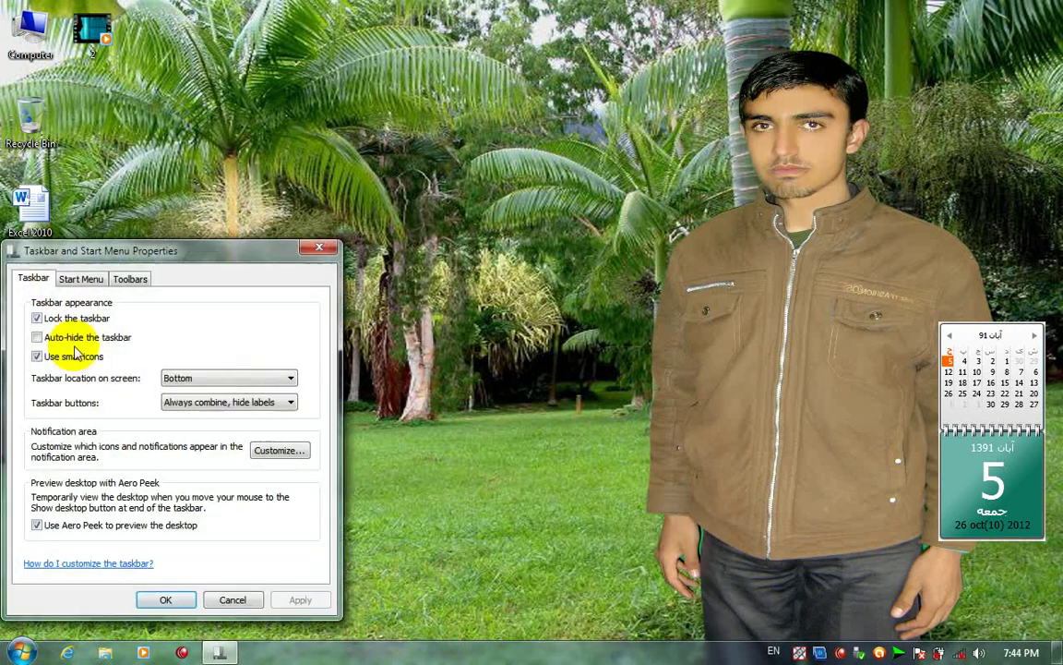
pyautogui.click(87, 278)
pyautogui.click(275, 303)
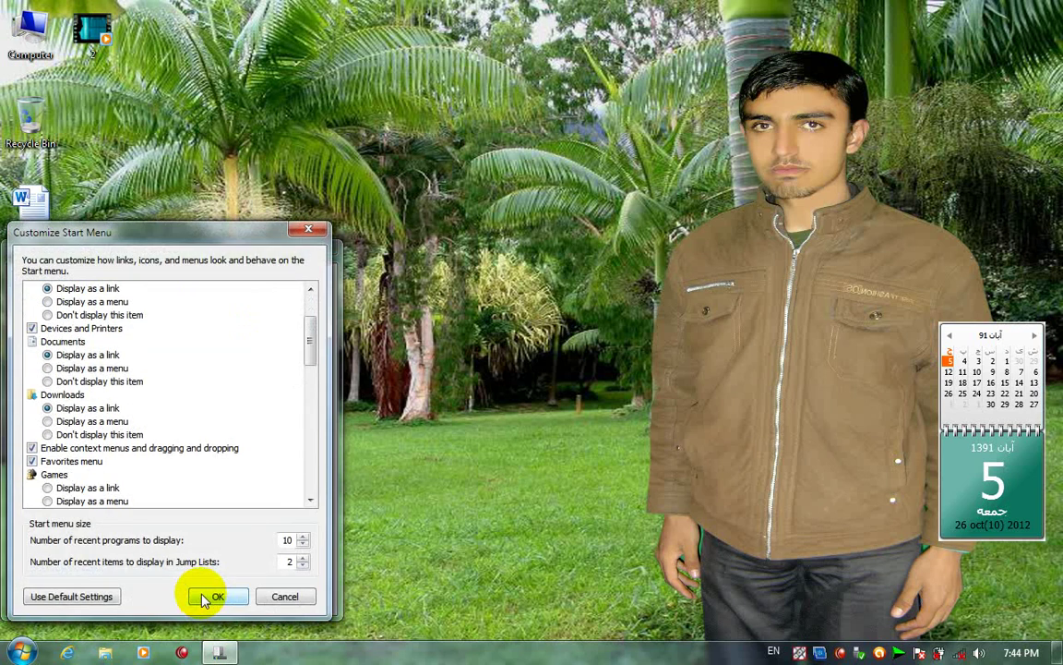
pyautogui.scroll(-3, 103, 462)
pyautogui.click(53, 411)
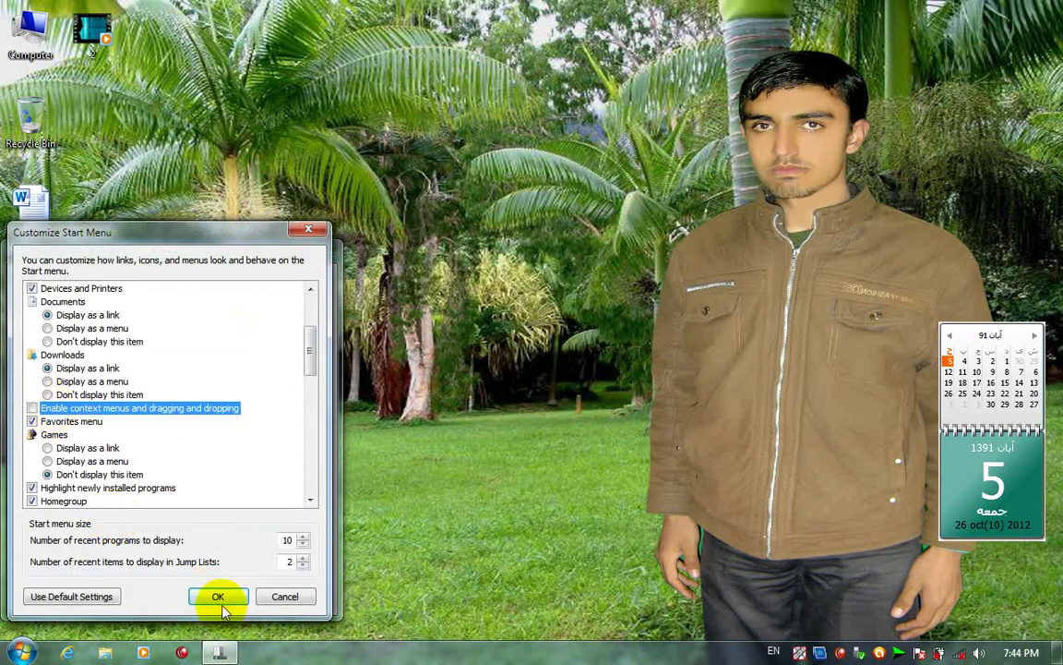
pyautogui.click(93, 407)
pyautogui.scroll(-1, 89, 446)
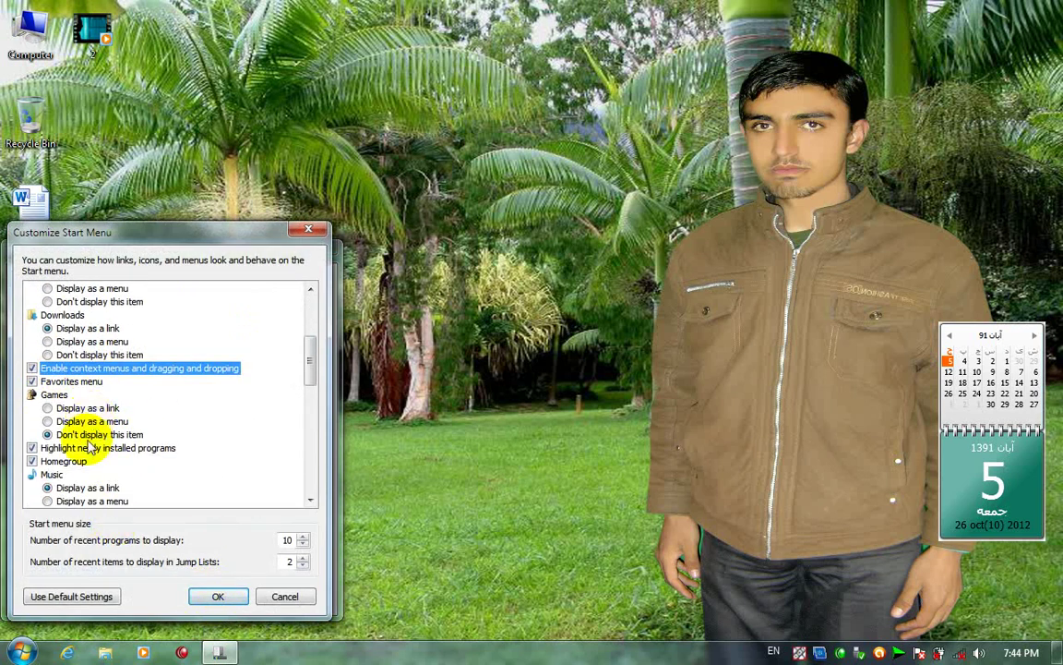
pyautogui.click(37, 446)
pyautogui.click(221, 596)
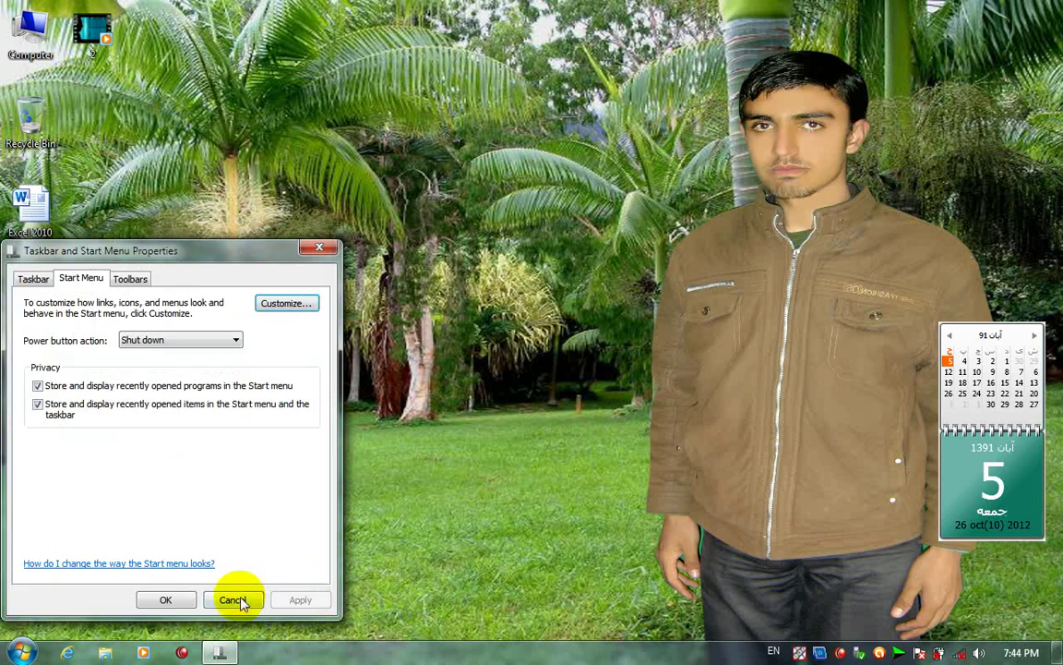
pyautogui.click(159, 598)
pyautogui.click(20, 652)
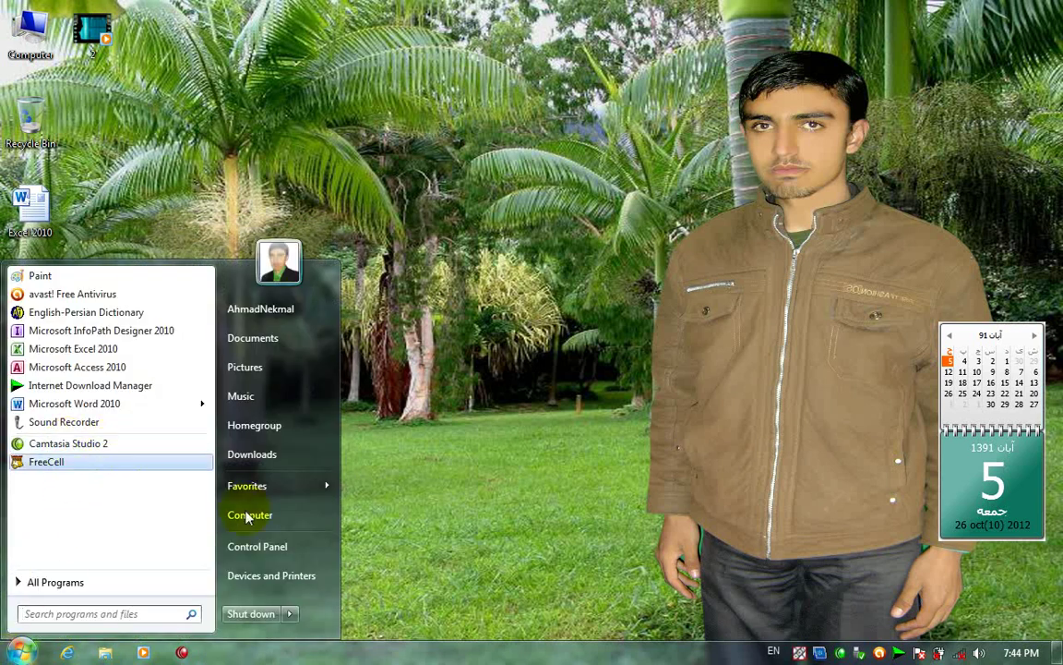
# Re-enable Highlight newly installed programs in the Start menu customization and confirm the settings.
pyautogui.rightClick(583, 654)
pyautogui.click(612, 651)
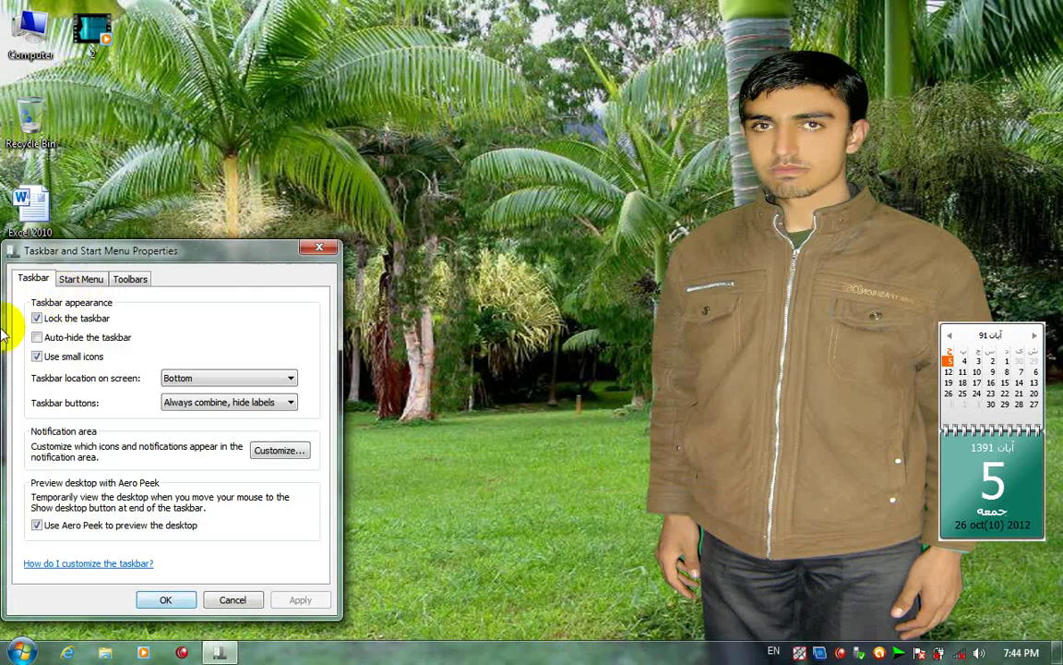
pyautogui.click(81, 277)
pyautogui.click(285, 303)
pyautogui.scroll(-4, 130, 452)
pyautogui.click(76, 409)
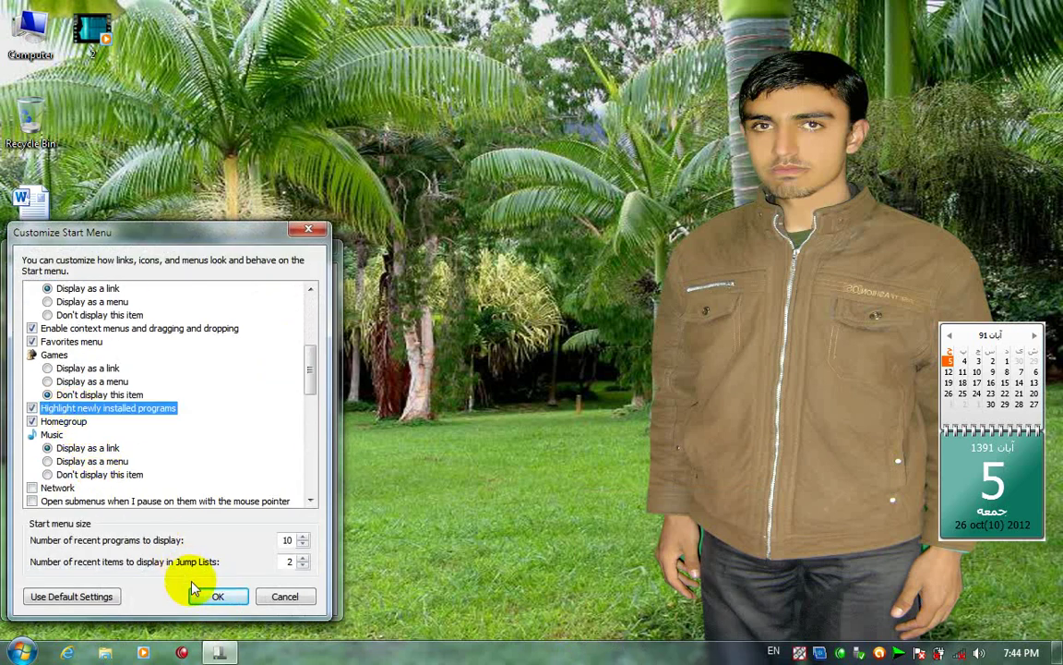
pyautogui.click(218, 596)
pyautogui.click(163, 598)
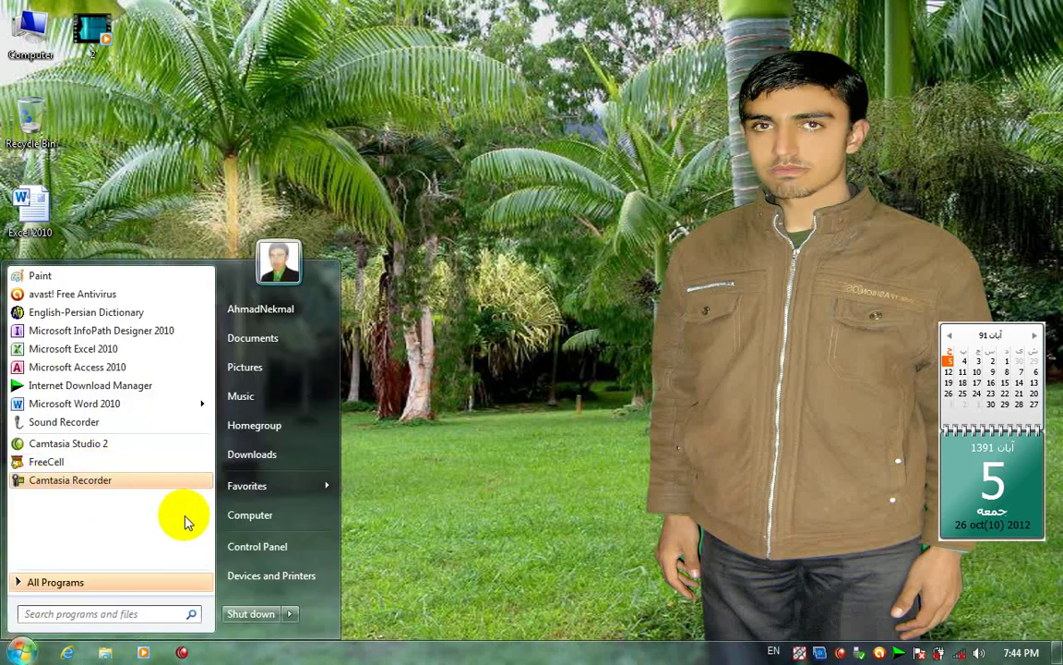
# Review the Homegroup option in the Start menu customization and close the taskbar and Start menu properties.
pyautogui.rightClick(505, 654)
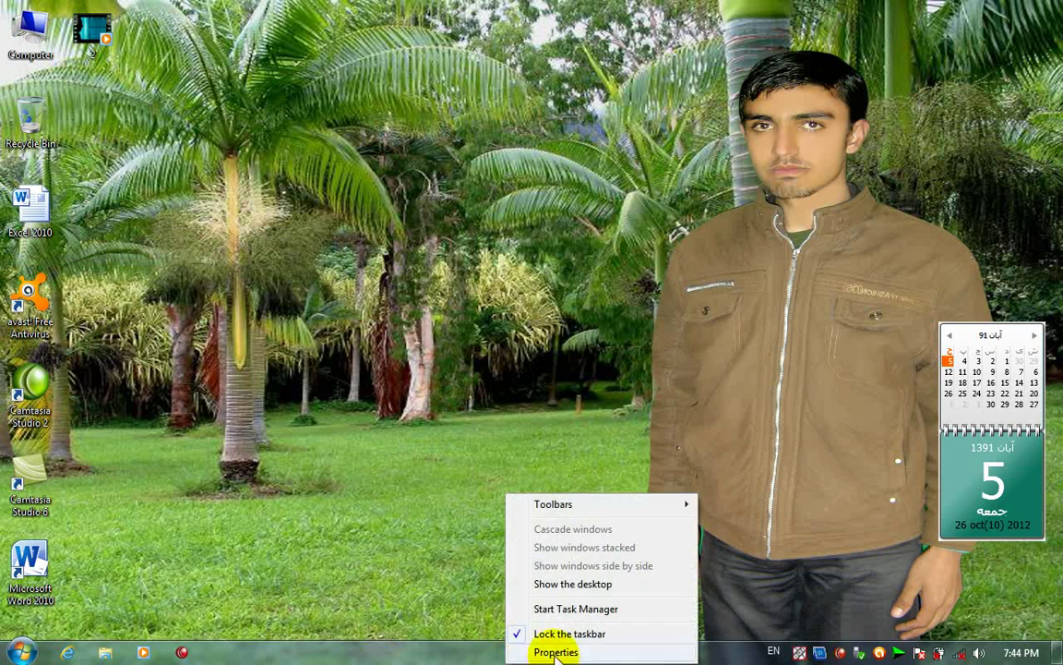
pyautogui.click(538, 644)
pyautogui.click(82, 279)
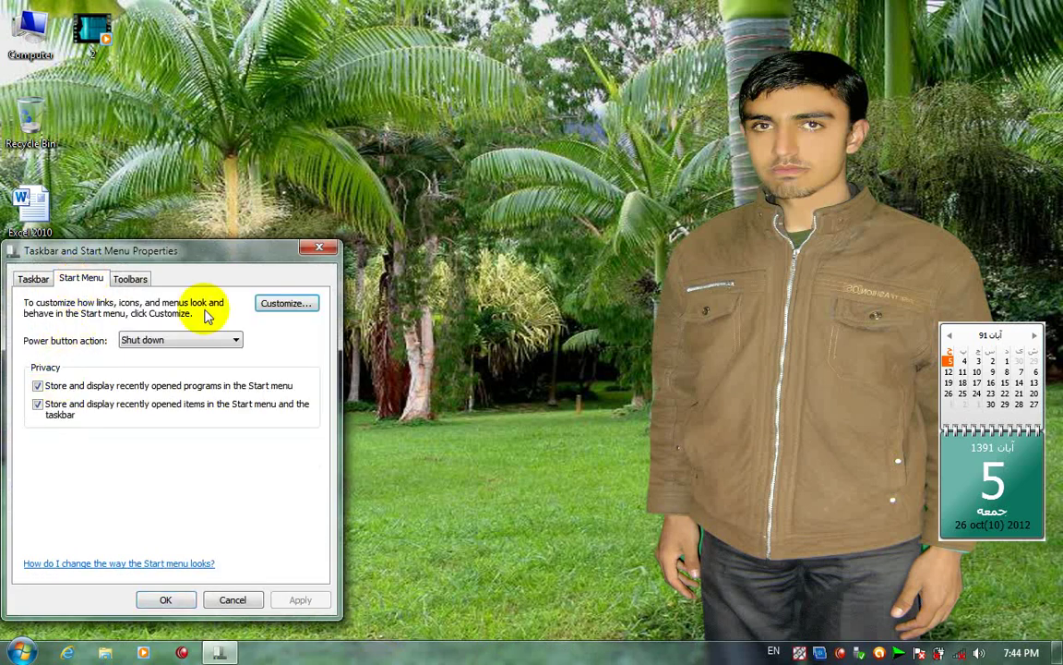
pyautogui.click(279, 304)
pyautogui.scroll(-2, 34, 591)
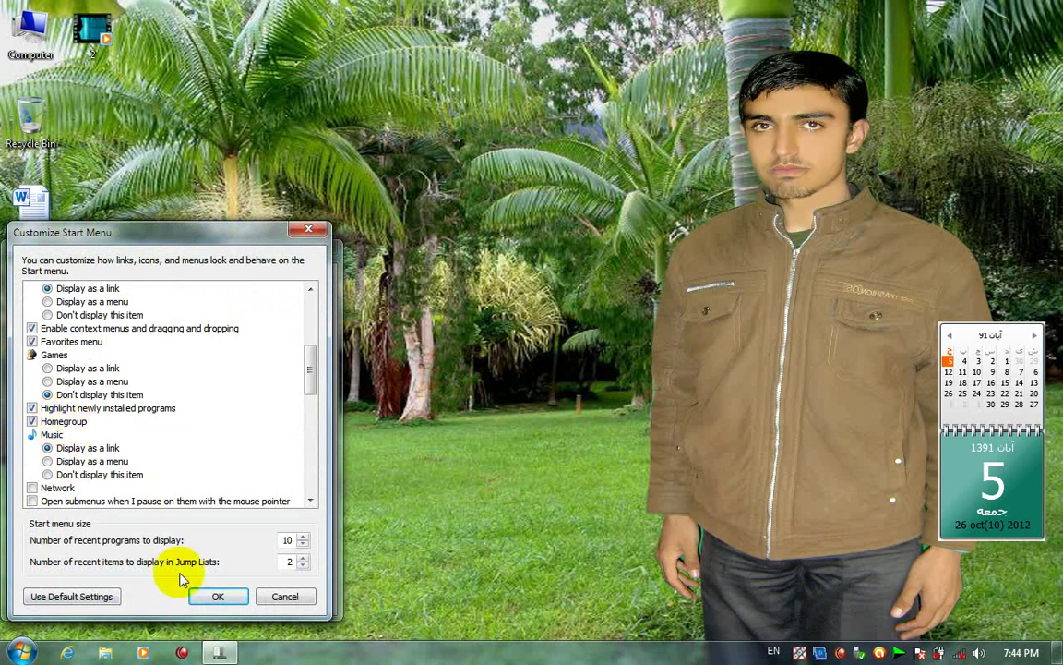
pyautogui.click(216, 596)
pyautogui.click(298, 599)
pyautogui.click(155, 598)
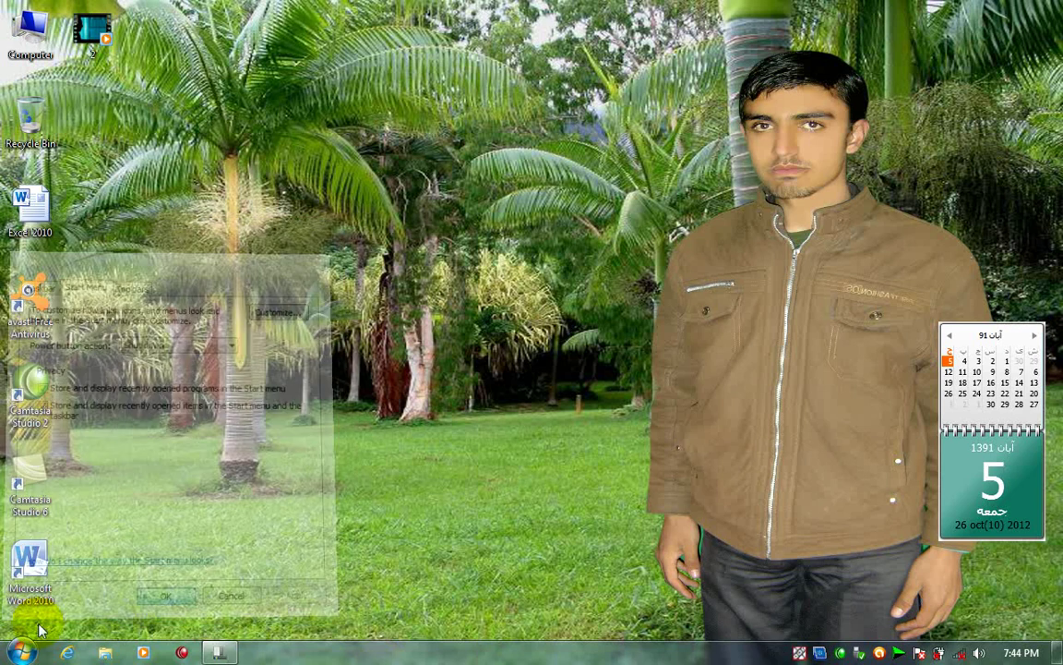
# Open Homegroup from the Start menu, view its page, and close the window.
pyautogui.click(20, 652)
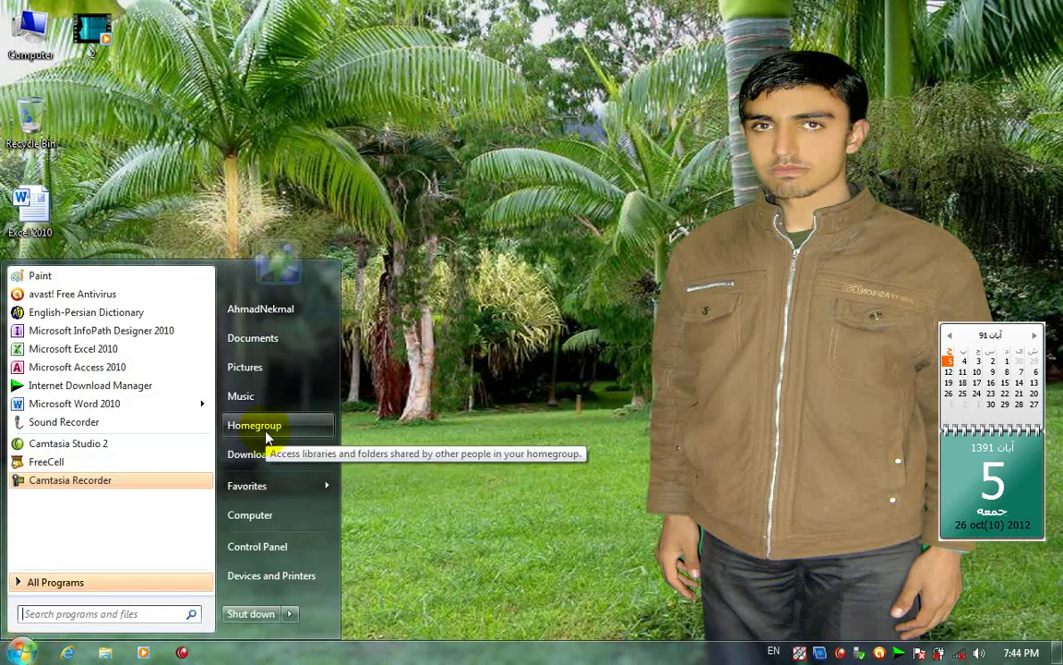
pyautogui.click(265, 435)
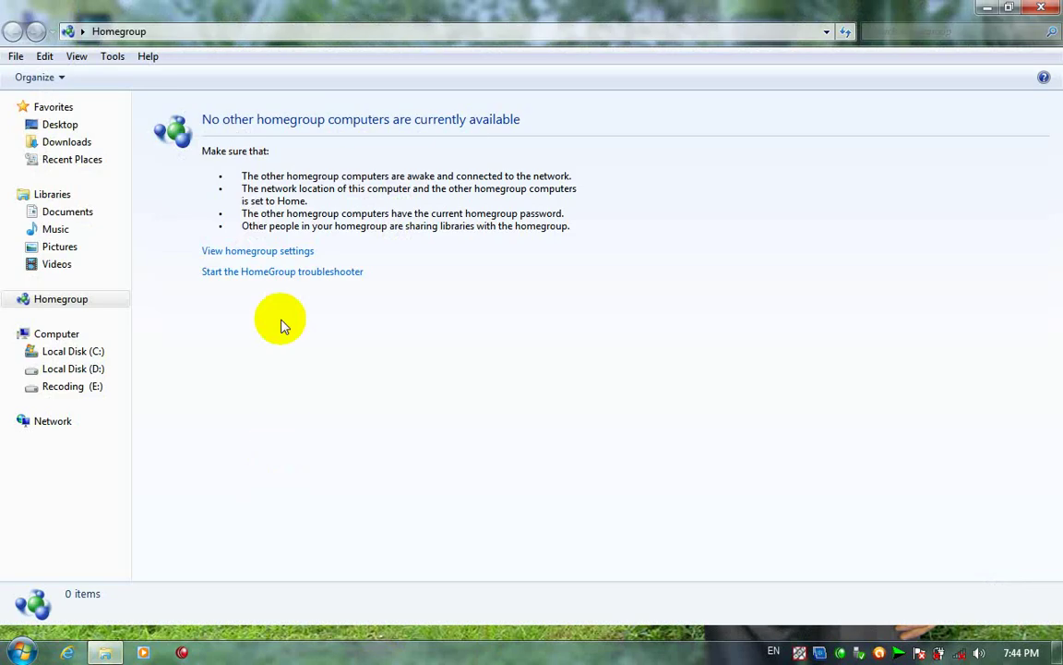
pyautogui.click(1043, 9)
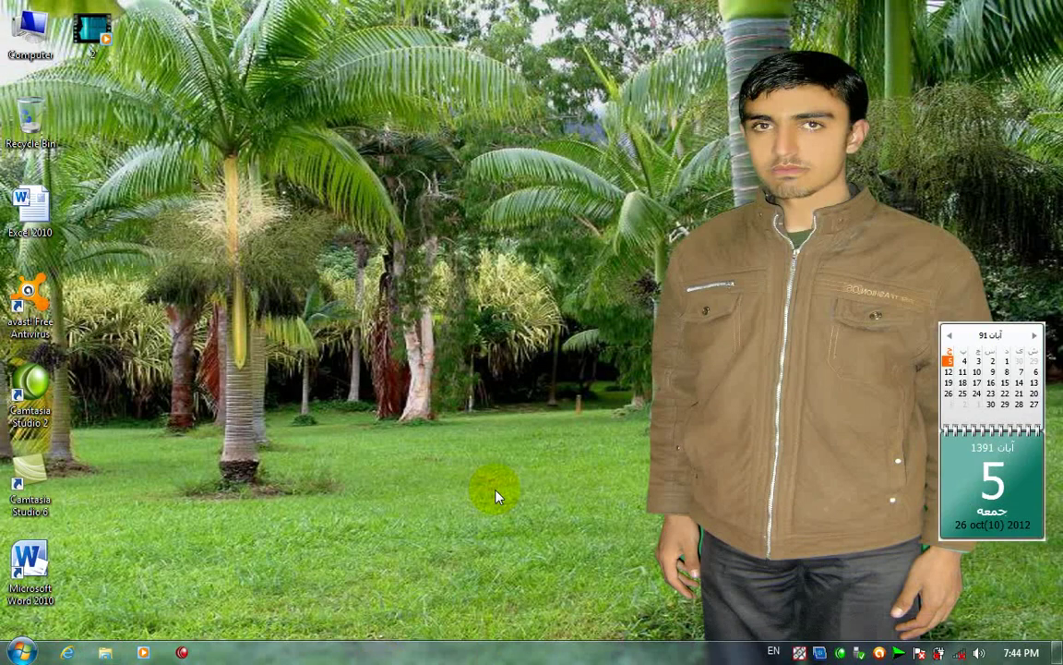
# Turn off the Homegroup item in the Start menu customization and apply the settings.
pyautogui.rightClick(415, 651)
pyautogui.click(454, 652)
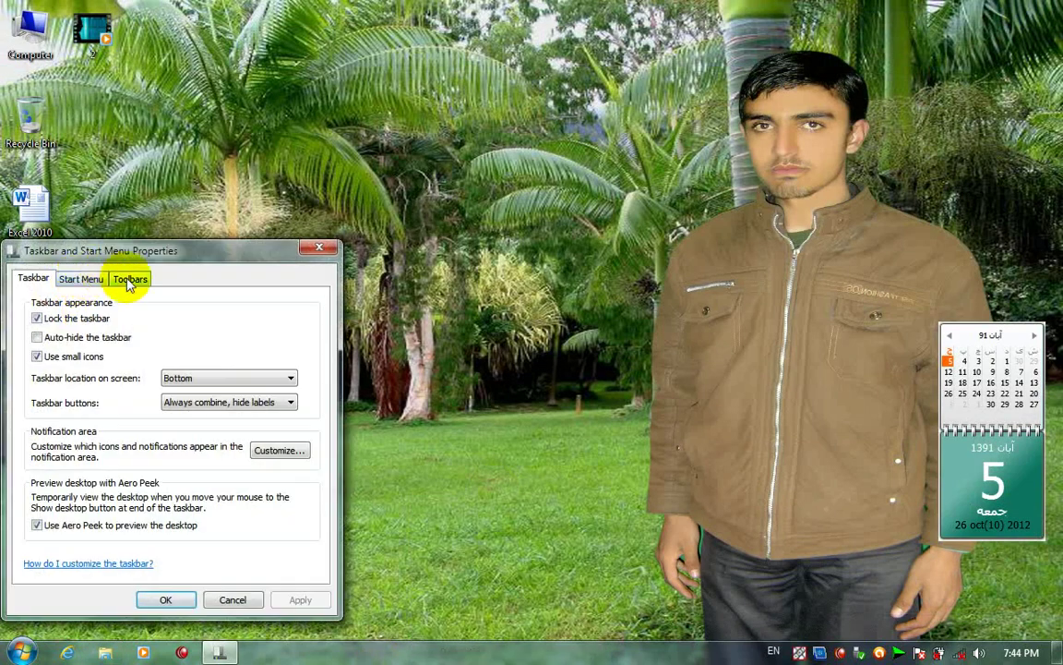
pyautogui.click(129, 280)
pyautogui.click(81, 279)
pyautogui.click(283, 303)
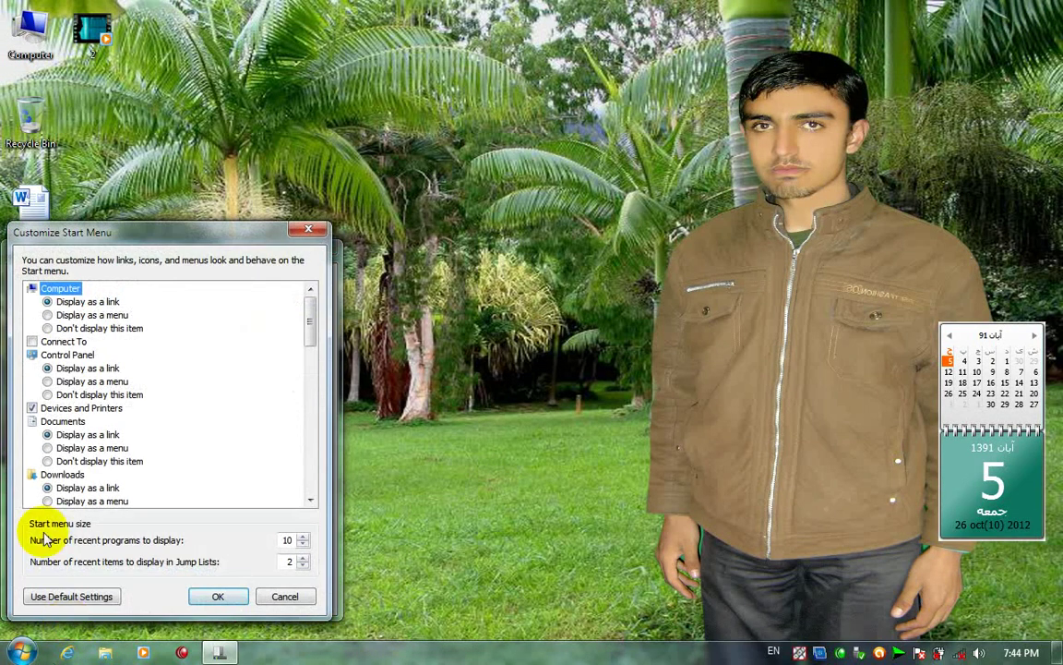
pyautogui.scroll(-3, 38, 533)
pyautogui.scroll(-1, 53, 453)
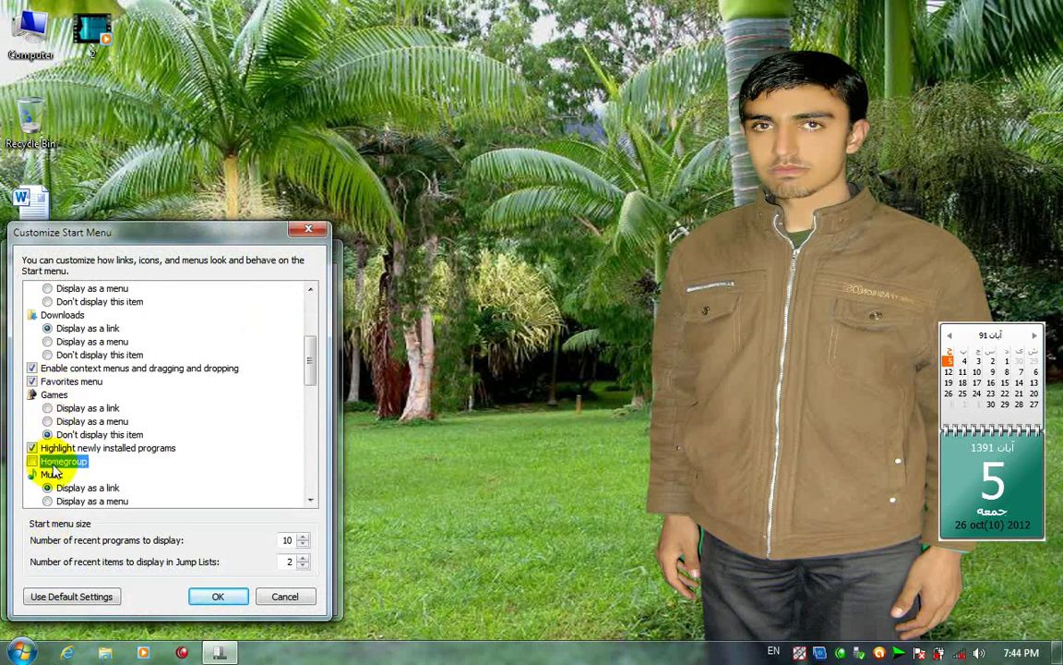
pyautogui.click(218, 597)
pyautogui.click(298, 599)
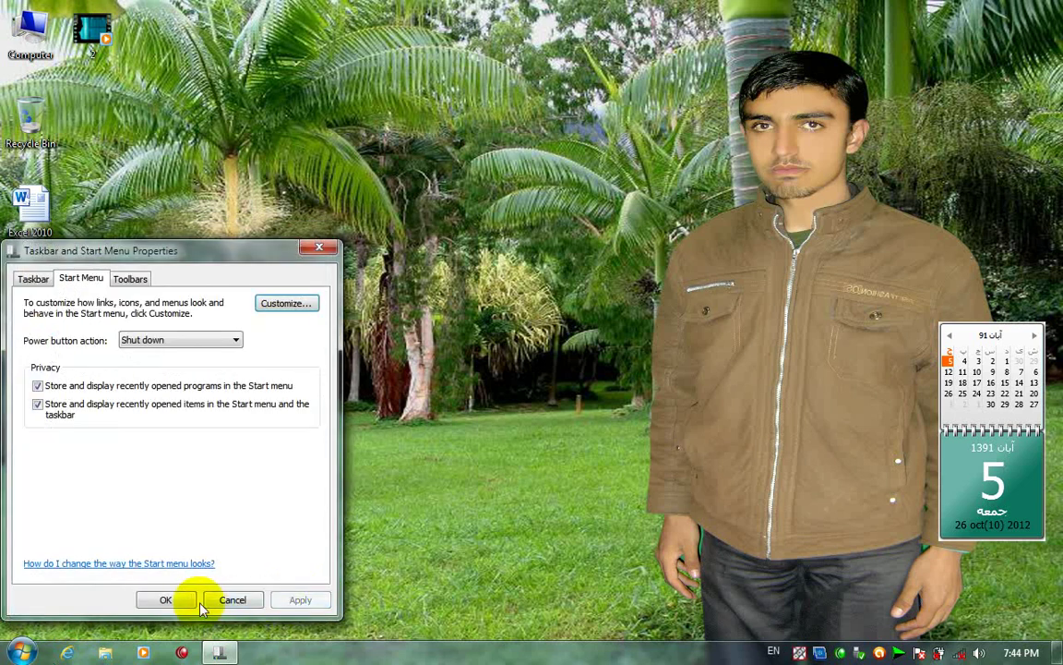
pyautogui.click(166, 599)
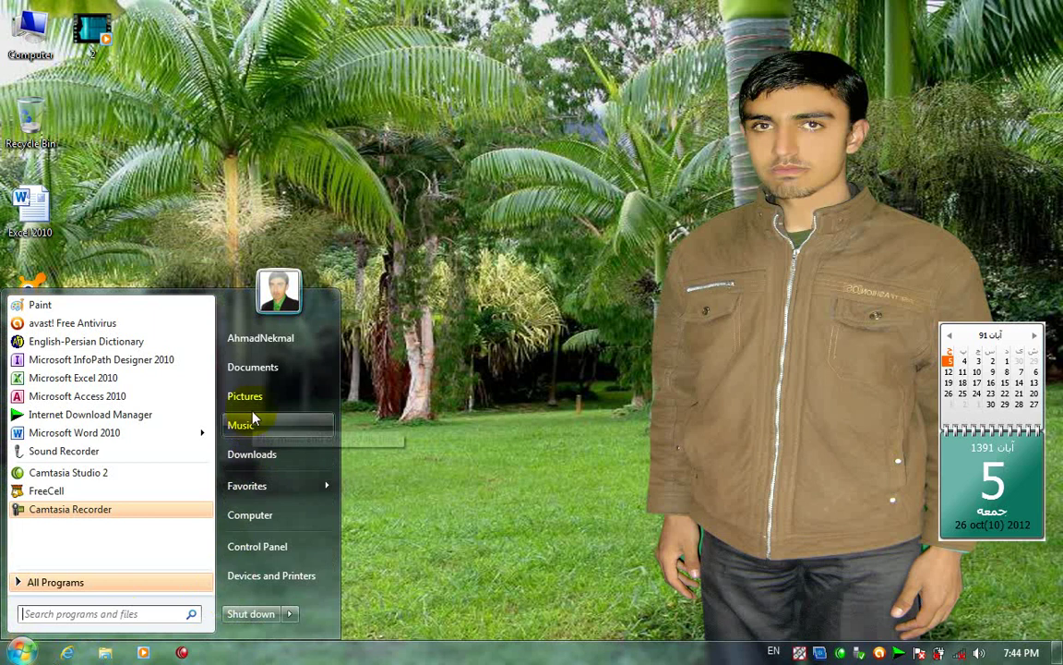
# Set Music to Display as a menu in the Start menu customization and confirm the settings.
pyautogui.rightClick(490, 651)
pyautogui.click(508, 646)
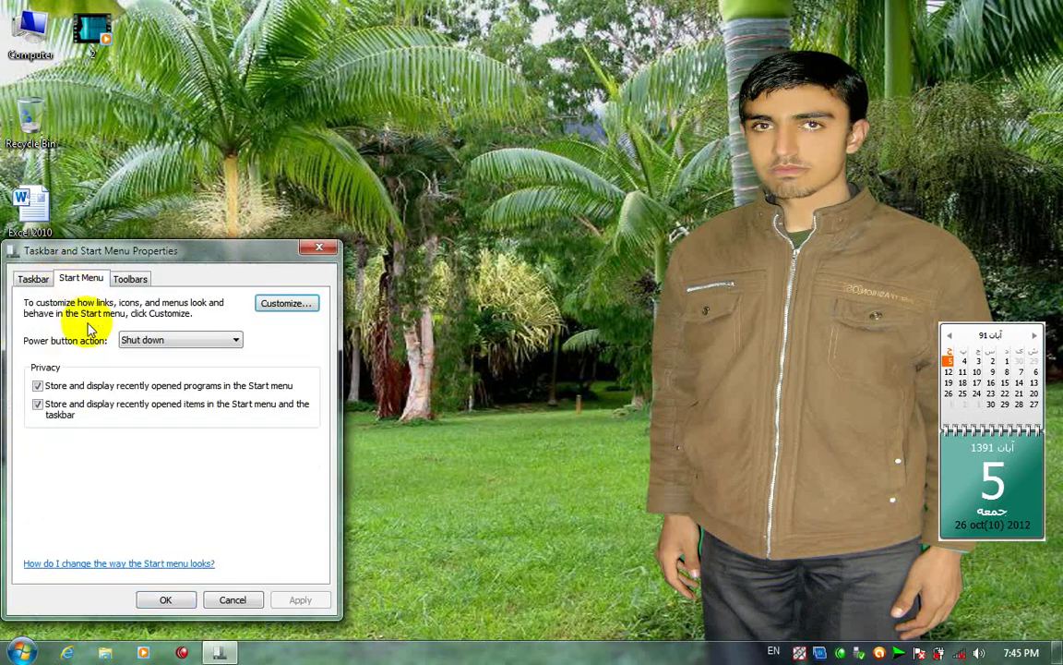
pyautogui.click(285, 302)
pyautogui.scroll(-6, 106, 554)
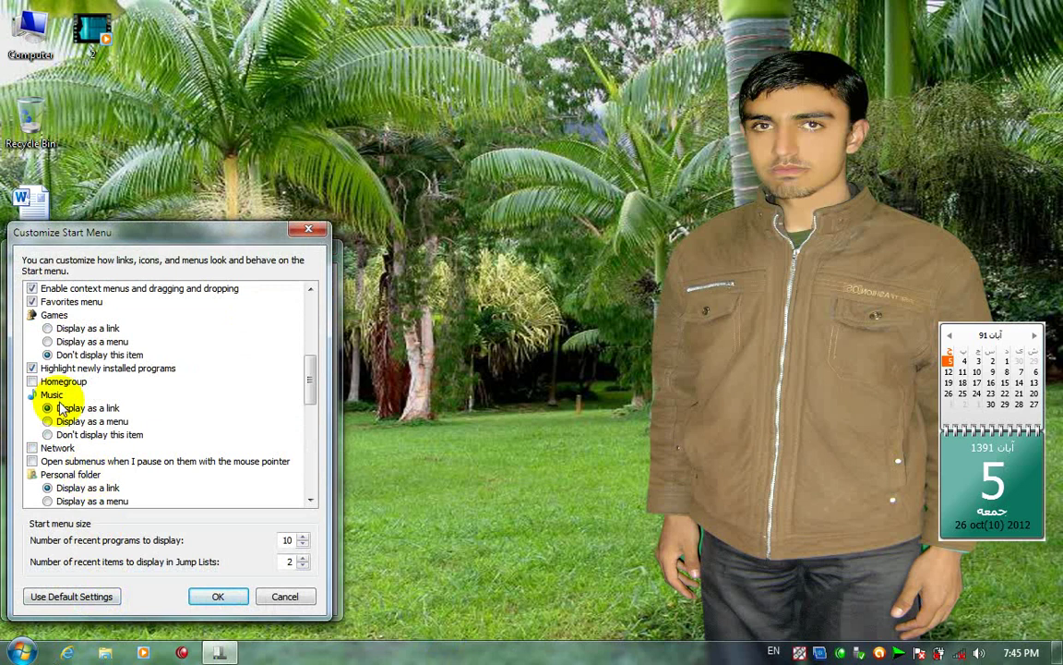
pyautogui.click(20, 652)
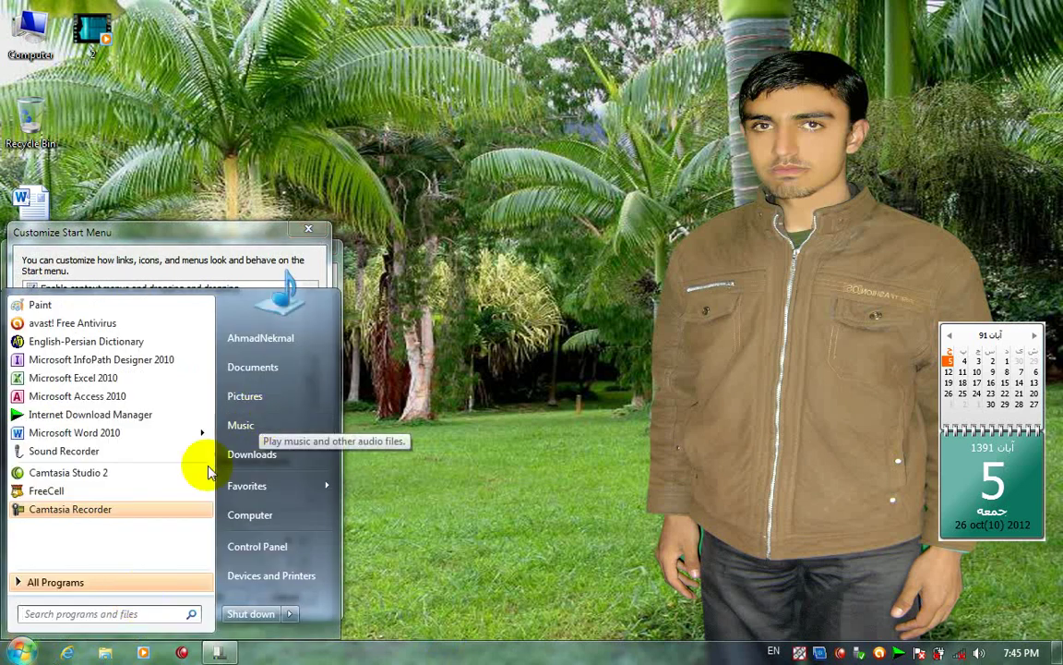
pyautogui.click(482, 487)
pyautogui.click(50, 421)
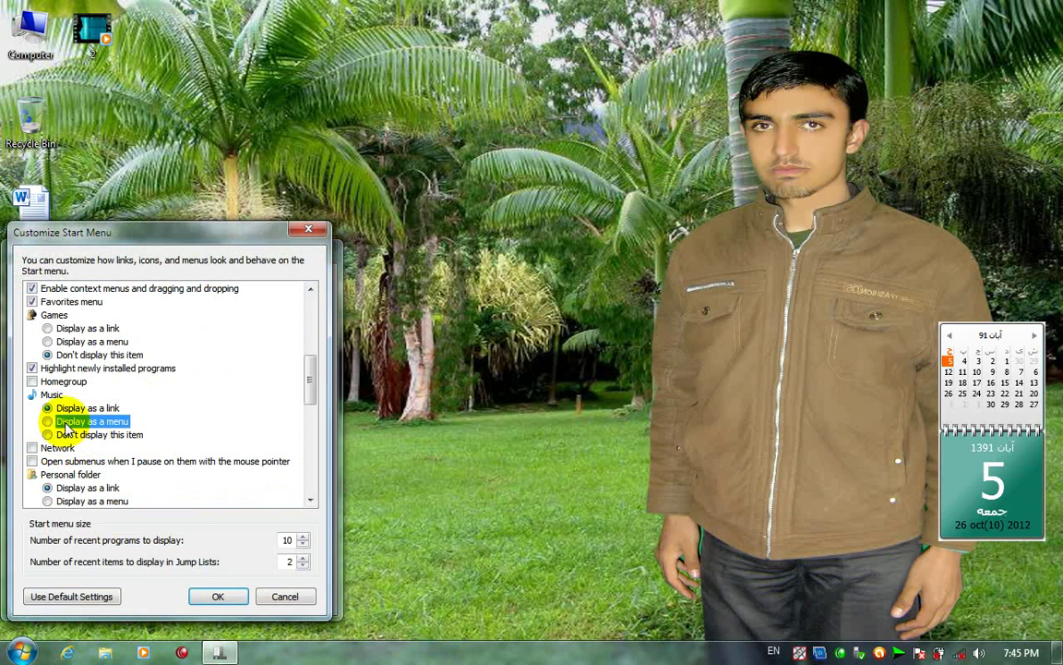
pyautogui.click(219, 596)
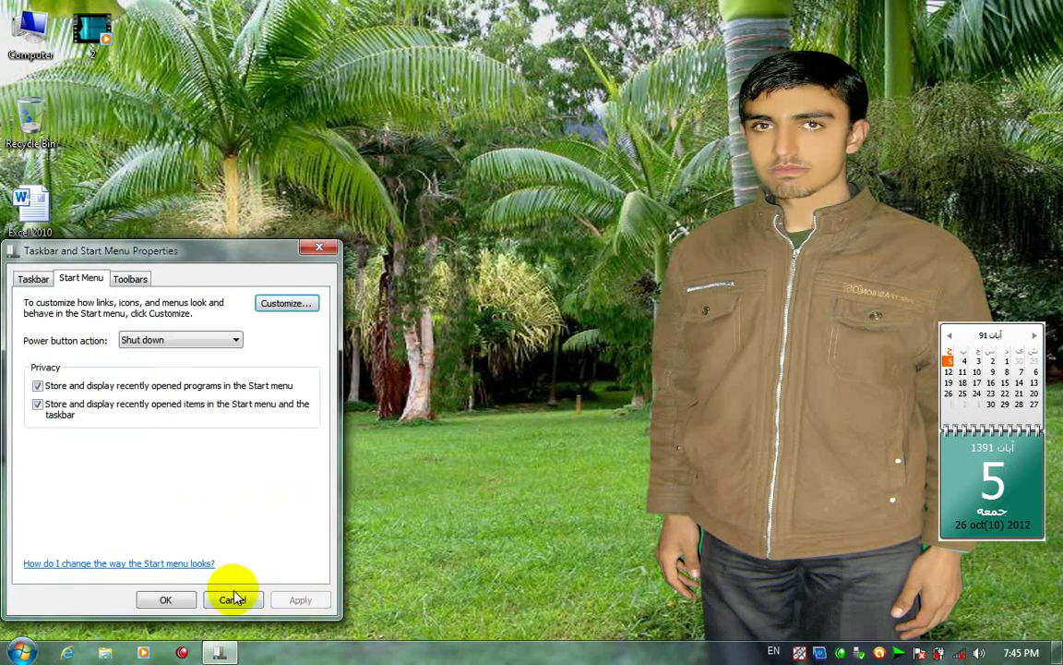
pyautogui.click(164, 600)
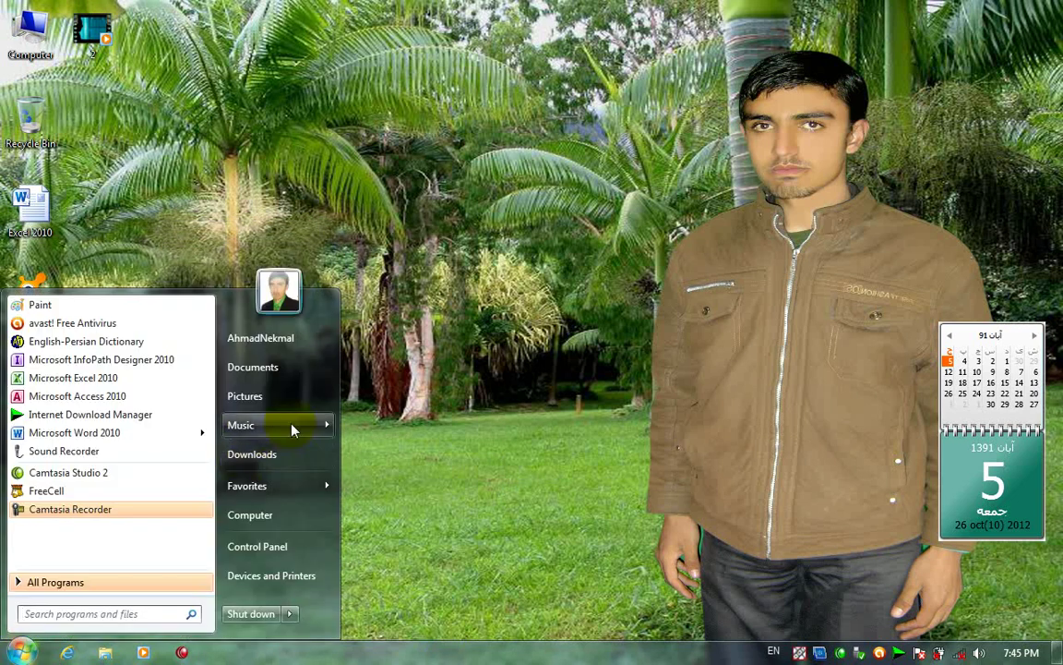
# Expand the Music submenu and its Public Music folder in the Start menu to examine their contents.
pyautogui.moveTo(308, 429)
pyautogui.moveTo(372, 422)
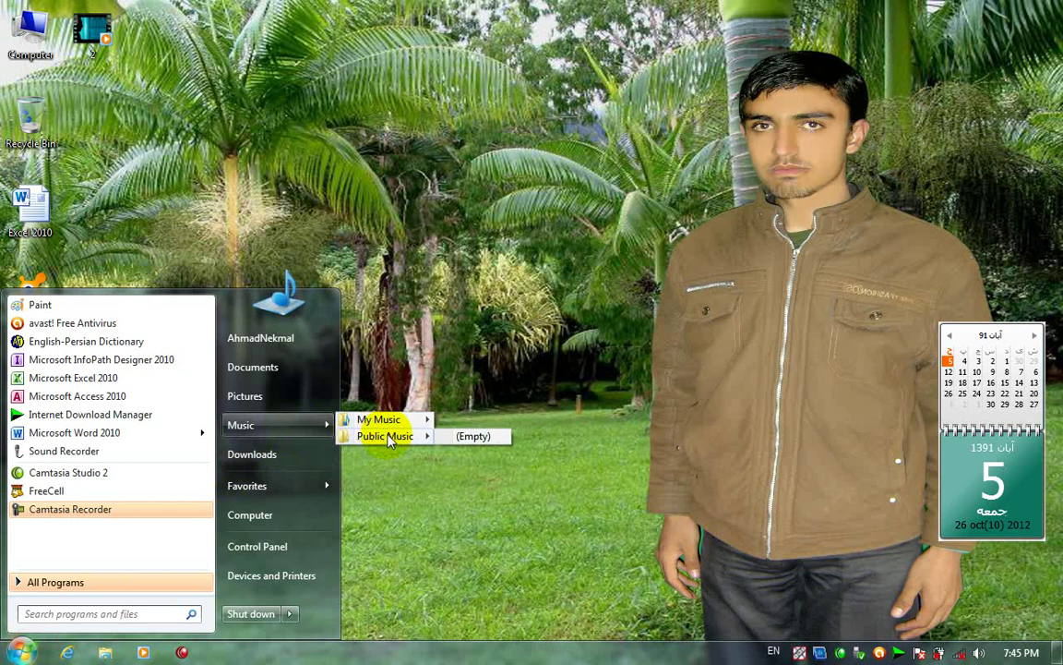
pyautogui.click(429, 657)
# Set Music to Don't display this item in the Start menu customization, apply it, and check the Start menu.
pyautogui.rightClick(451, 654)
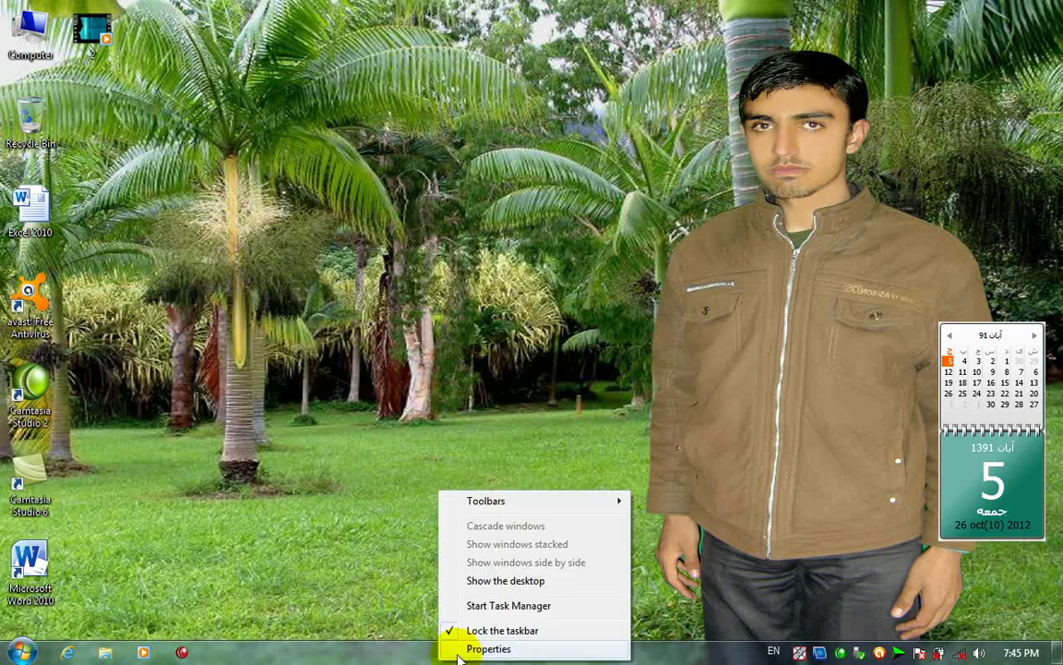
pyautogui.click(461, 652)
pyautogui.click(81, 278)
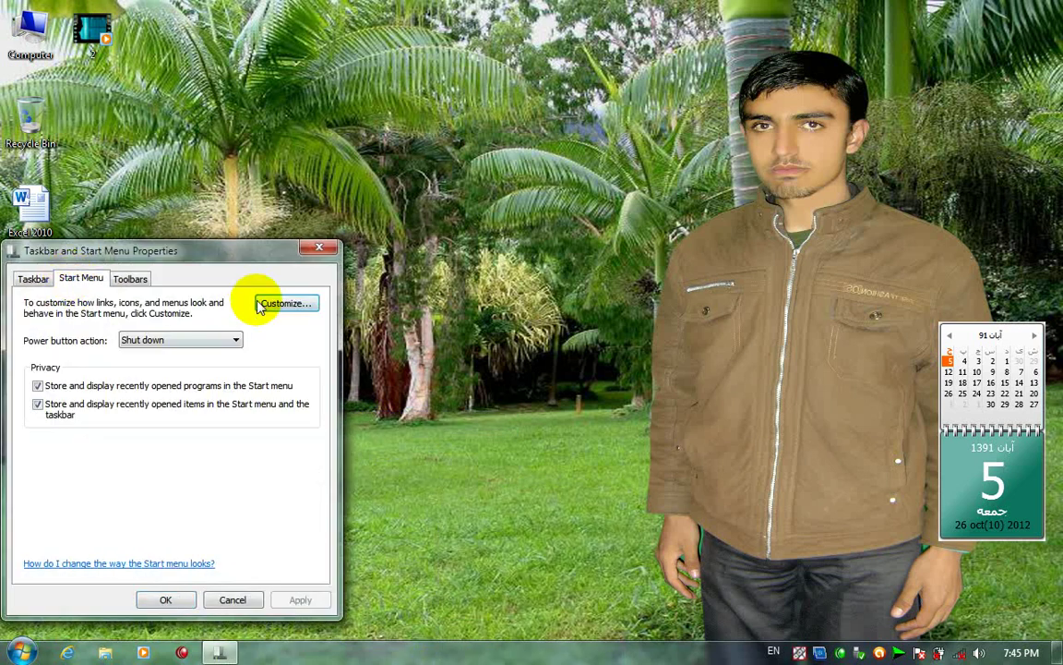
pyautogui.hotkey('alt', 'c')
pyautogui.scroll(-5, 100, 489)
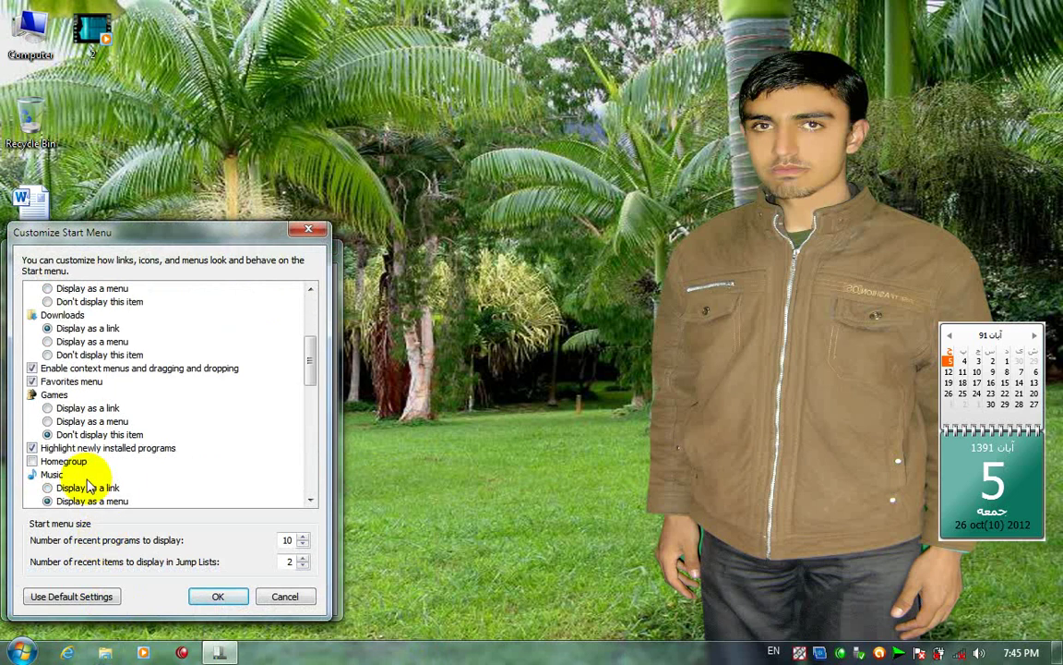
pyautogui.click(74, 475)
pyautogui.click(218, 596)
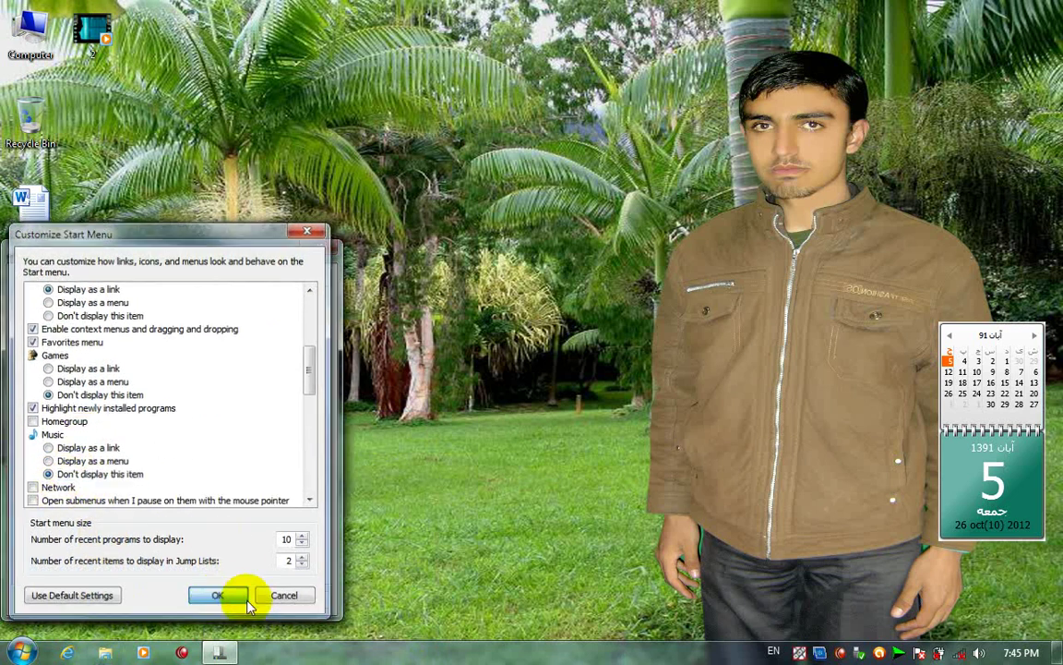
pyautogui.click(300, 600)
pyautogui.click(165, 599)
pyautogui.click(20, 652)
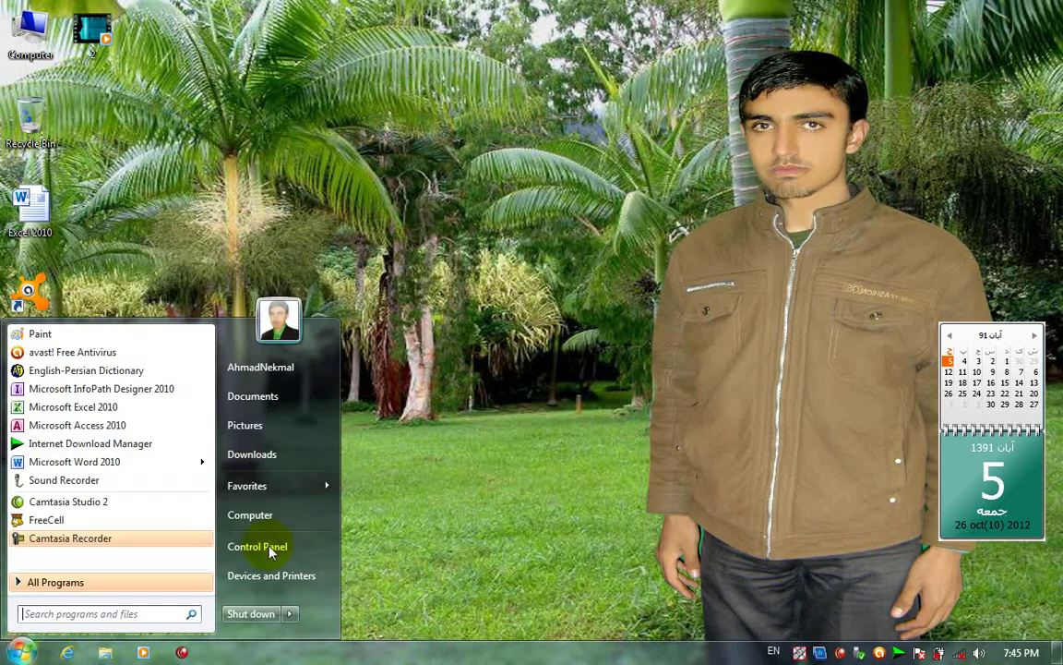
# Set Music back to Display as a link in the Start menu customization and apply the settings.
pyautogui.rightClick(422, 657)
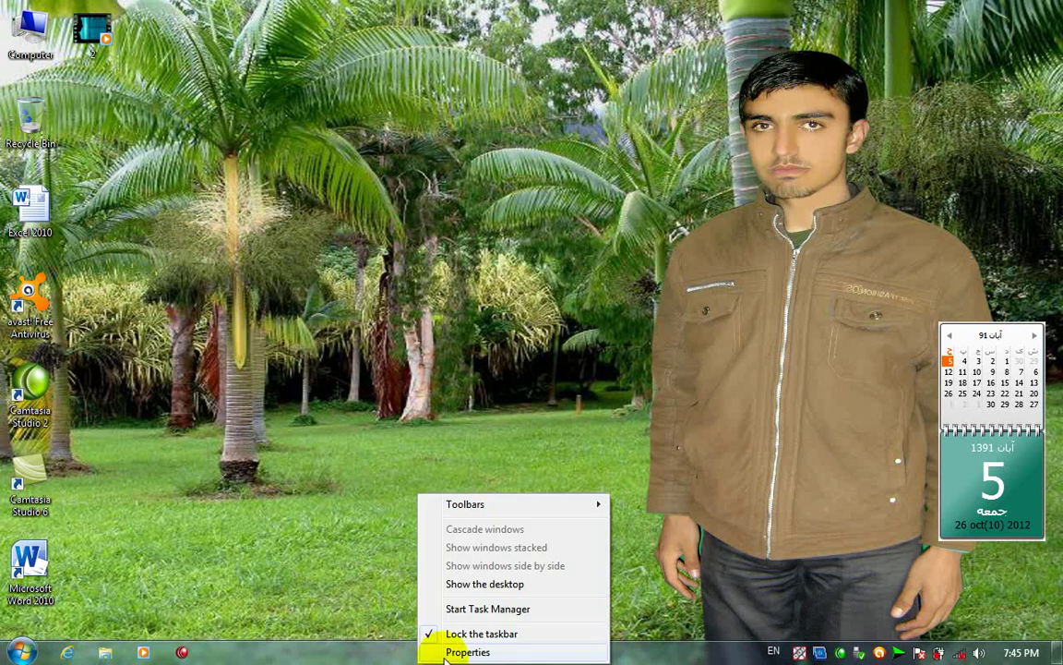
pyautogui.click(447, 654)
pyautogui.click(82, 278)
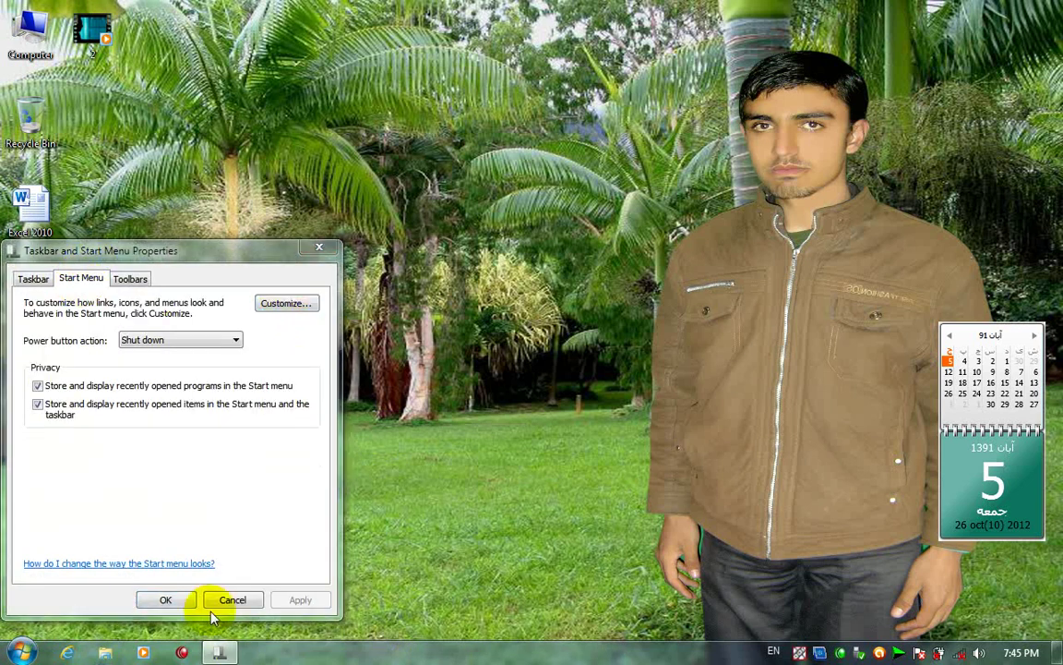
pyautogui.click(286, 303)
pyautogui.scroll(-5, 142, 459)
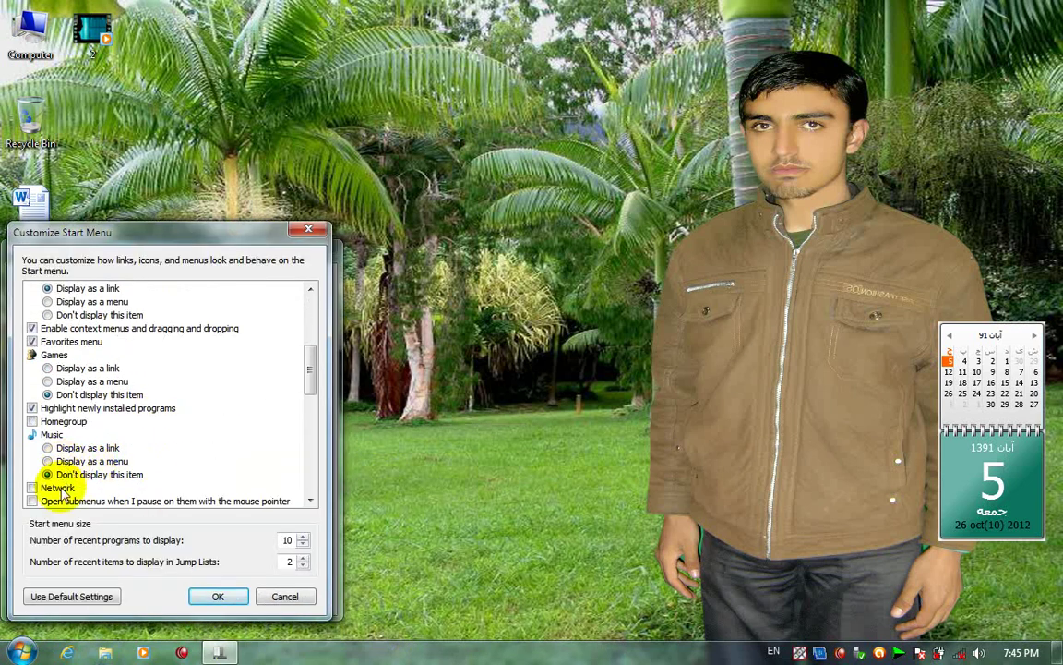
pyautogui.scroll(-2, 56, 461)
pyautogui.scroll(1, 32, 443)
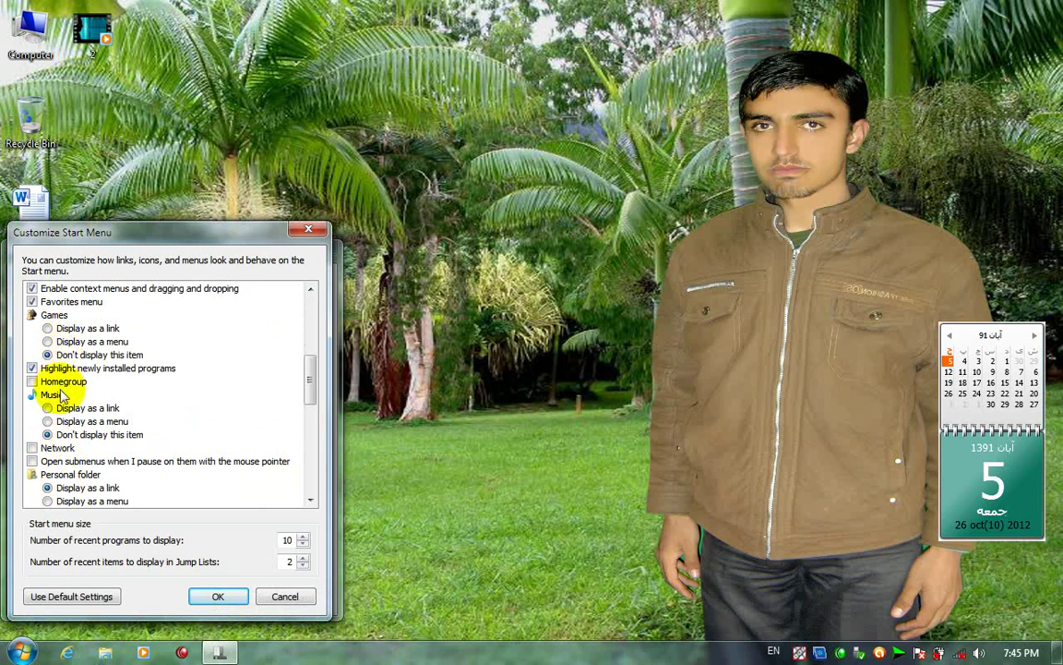
pyautogui.click(220, 598)
pyautogui.click(297, 598)
pyautogui.click(236, 598)
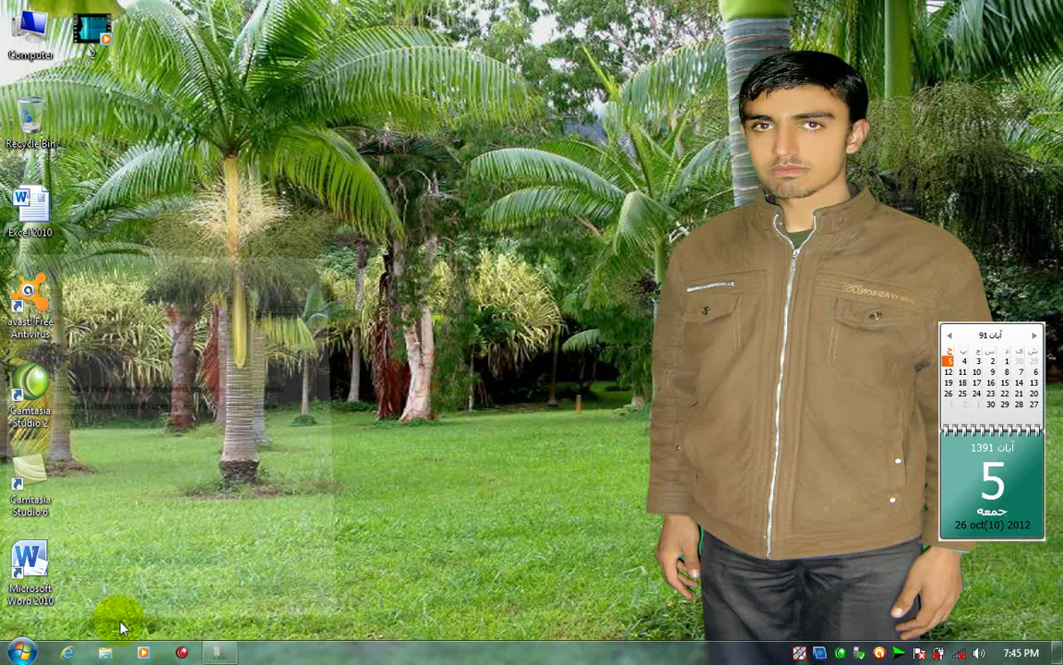
# Open Music from the Start menu, view the Music library, and close the window.
pyautogui.press('super')
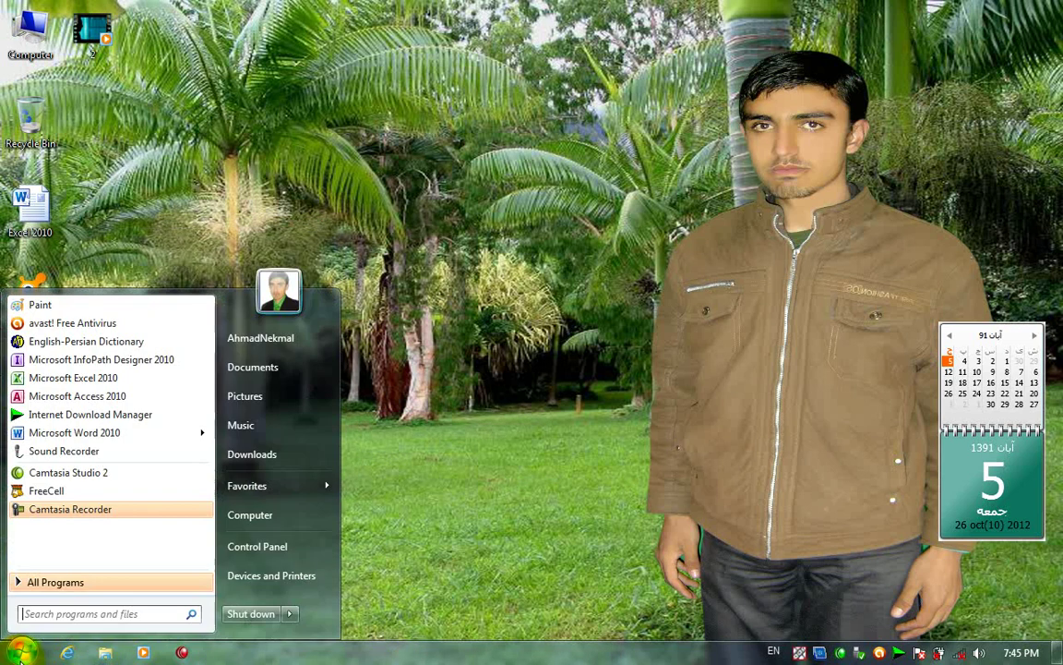
pyautogui.click(262, 430)
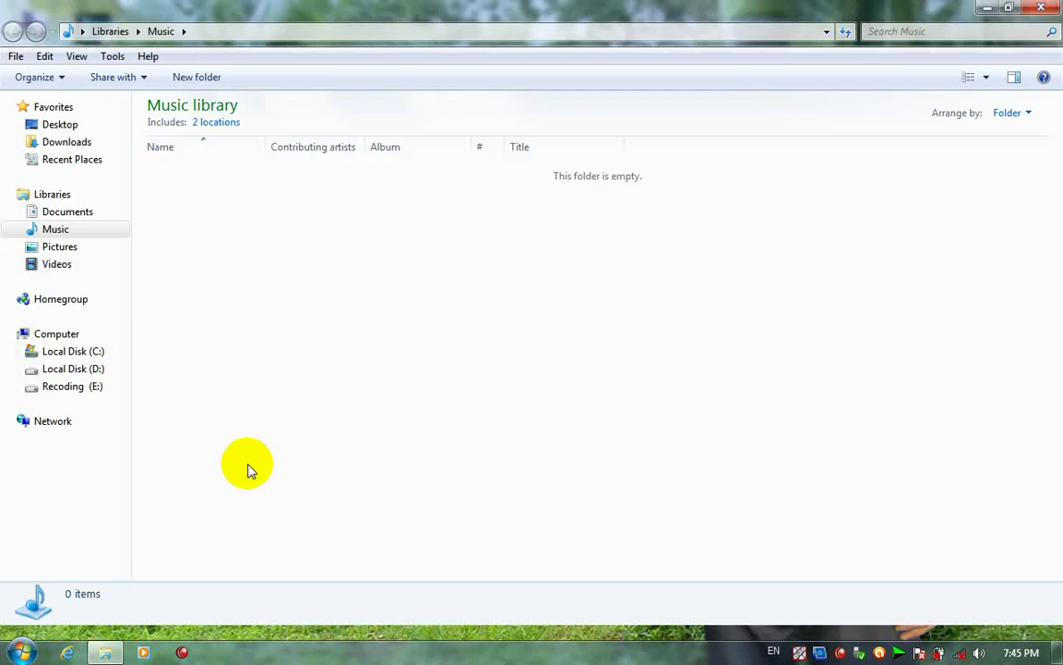
pyautogui.click(1041, 8)
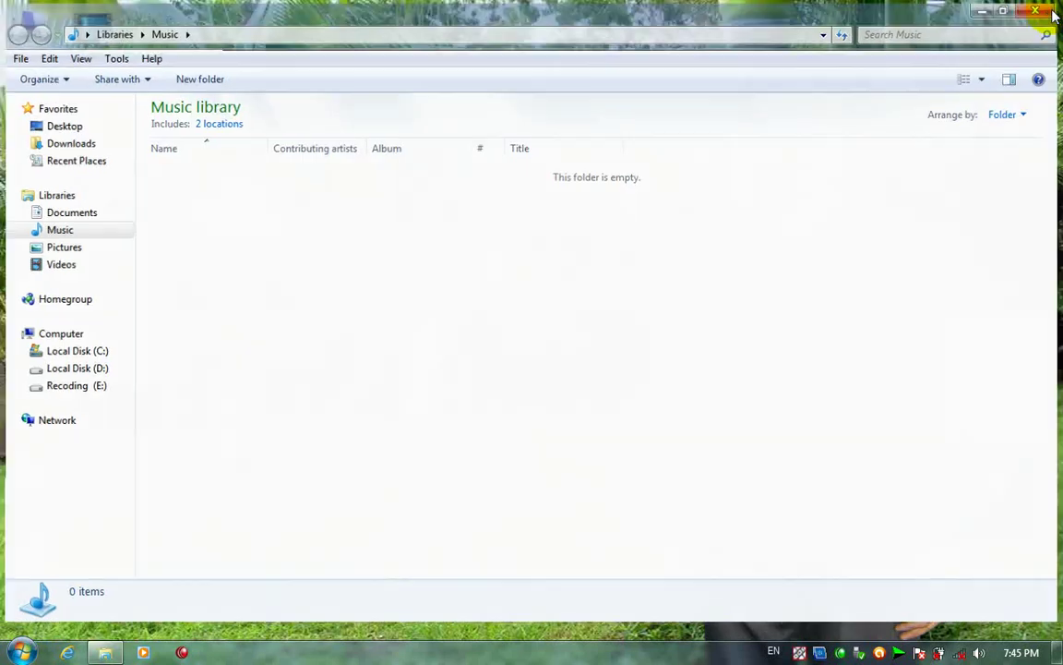
# Enable the Network item in the Start menu customization and apply the settings.
pyautogui.rightClick(526, 251)
pyautogui.rightClick(530, 651)
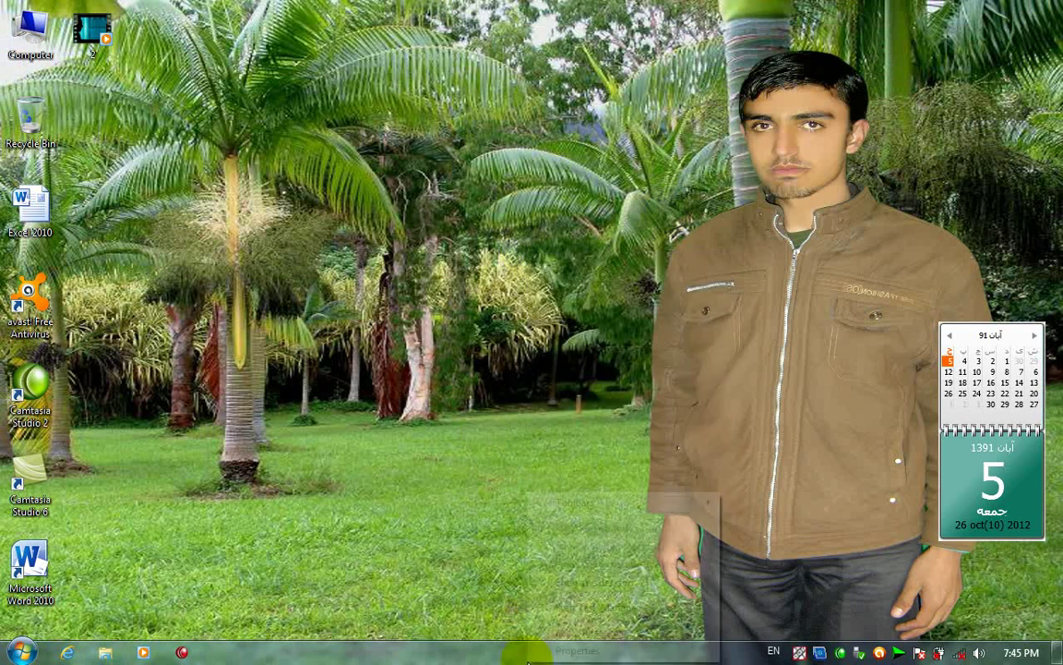
pyautogui.click(568, 650)
pyautogui.click(82, 279)
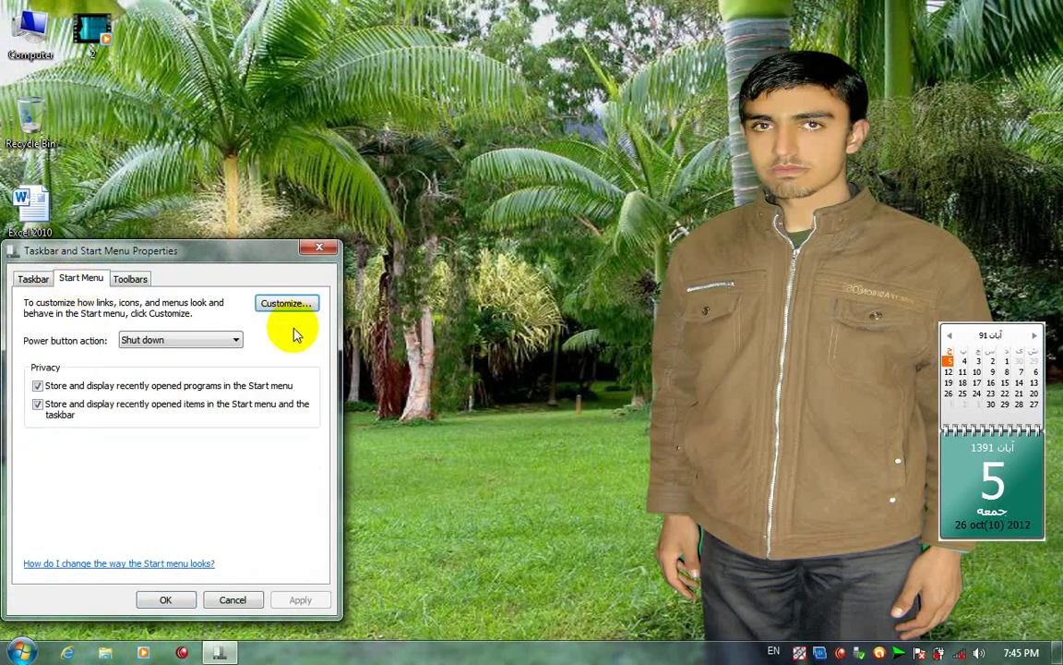
pyautogui.click(311, 308)
pyautogui.scroll(-5, 95, 487)
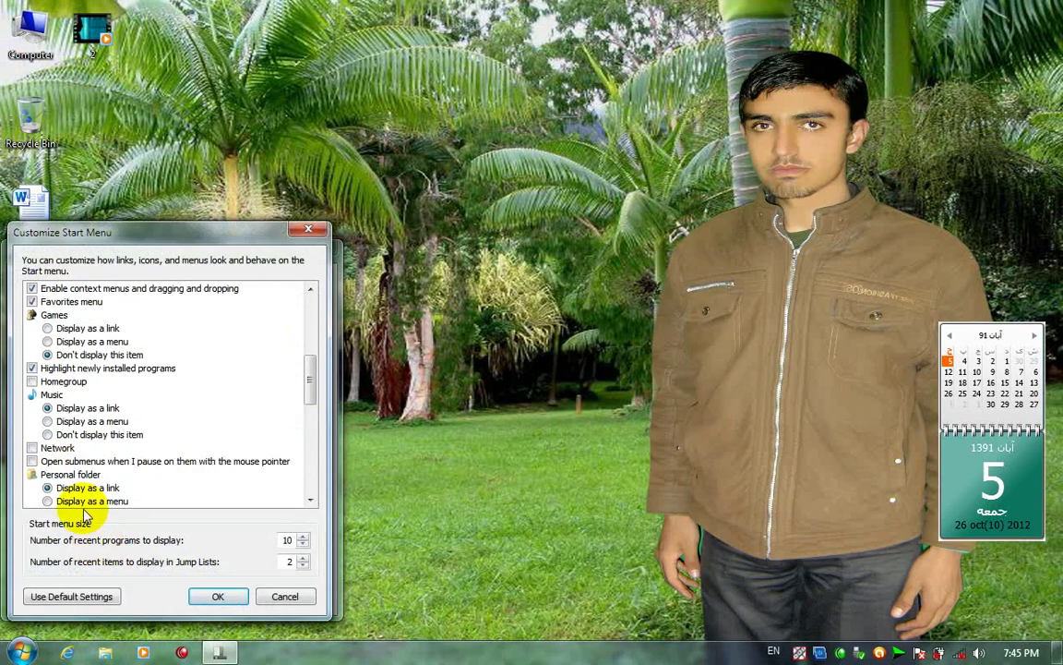
pyautogui.click(41, 450)
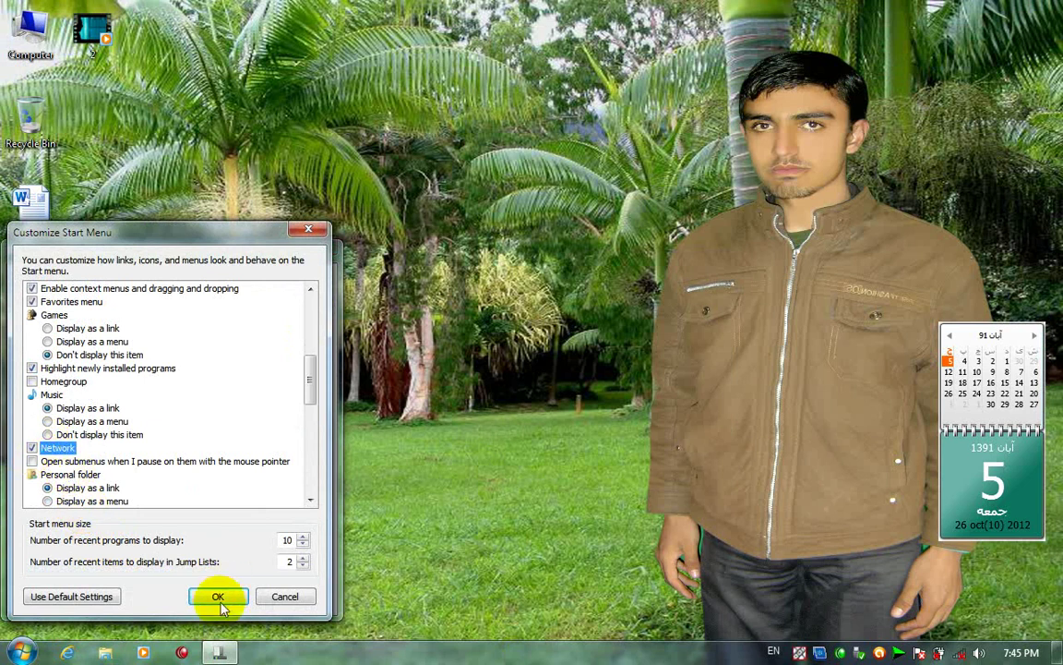
pyautogui.click(16, 639)
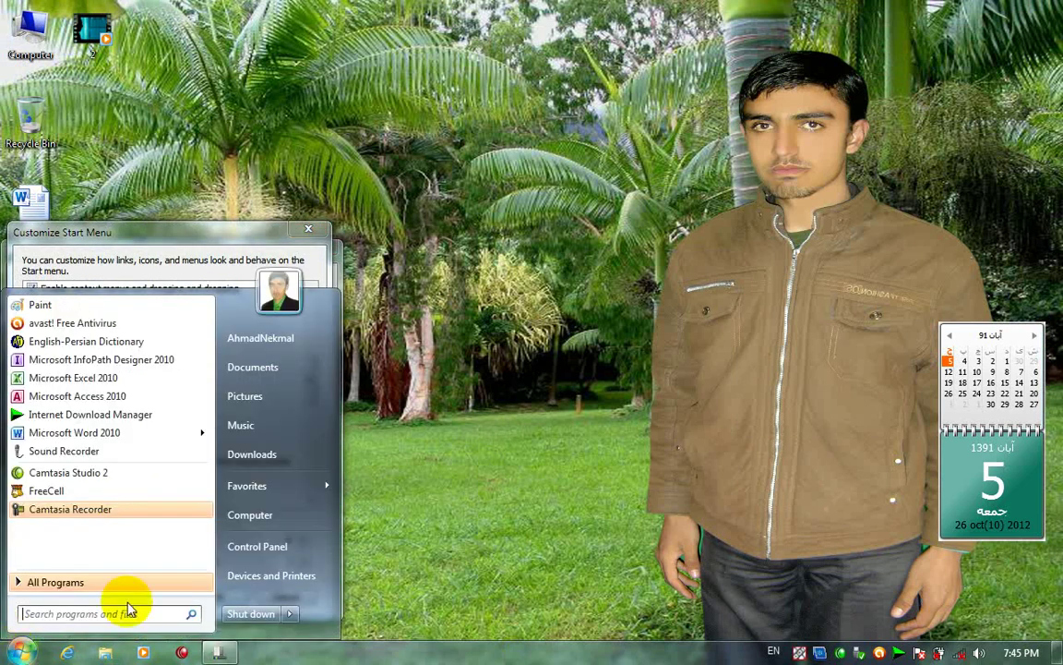
pyautogui.click(572, 469)
pyautogui.click(32, 448)
pyautogui.click(232, 596)
pyautogui.click(304, 598)
pyautogui.click(166, 598)
# Open Network from the Start menu, close its window, and look at the Start menu again.
pyautogui.click(21, 651)
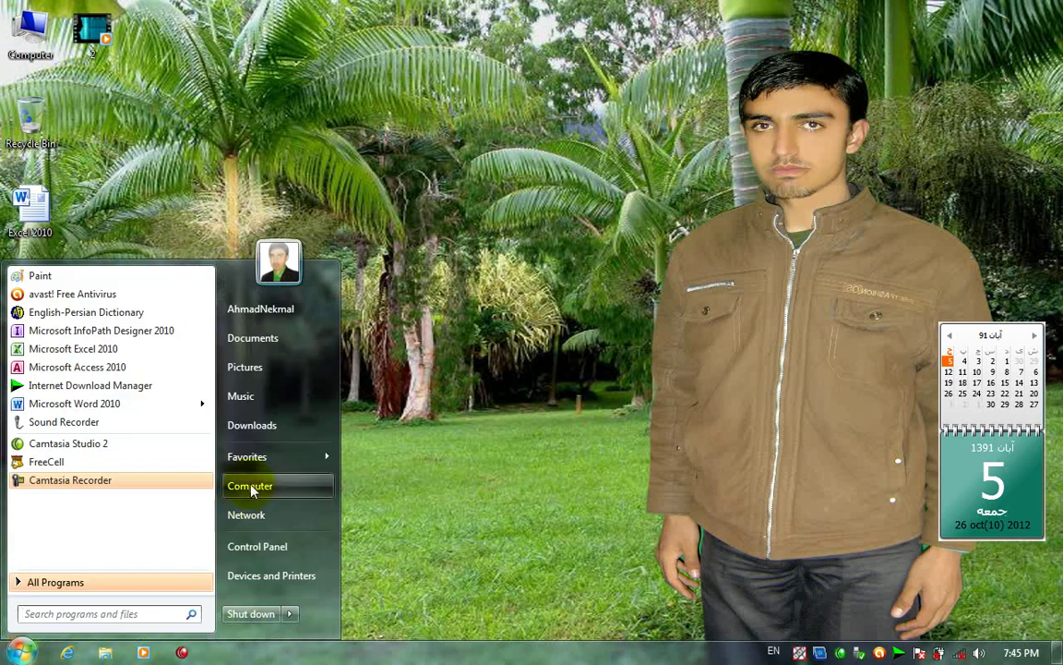
pyautogui.click(251, 514)
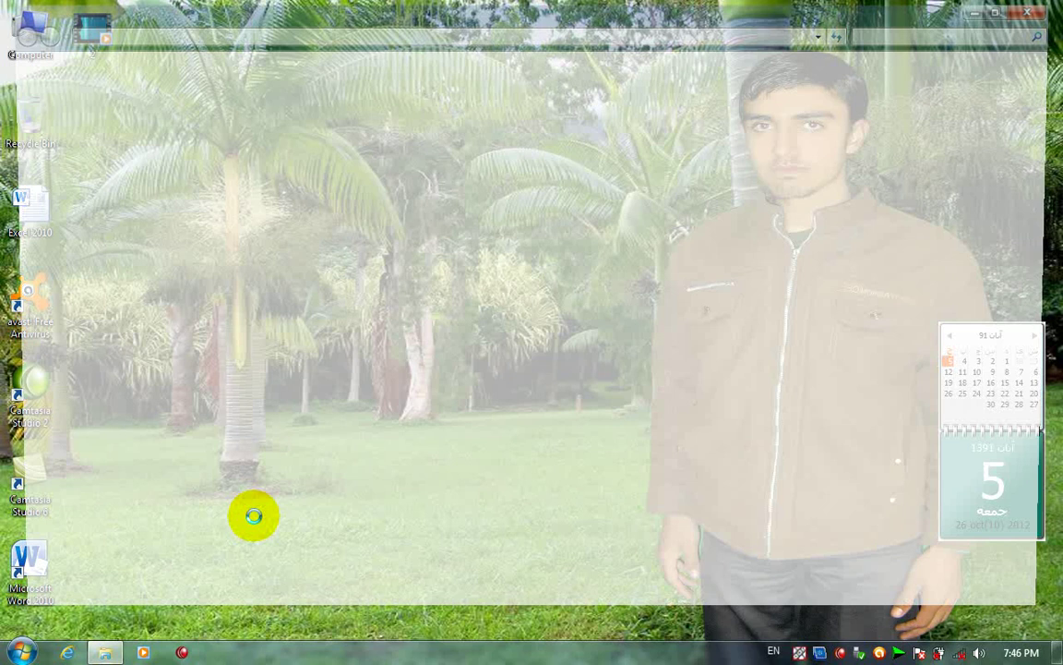
pyautogui.click(1043, 11)
pyautogui.press('super')
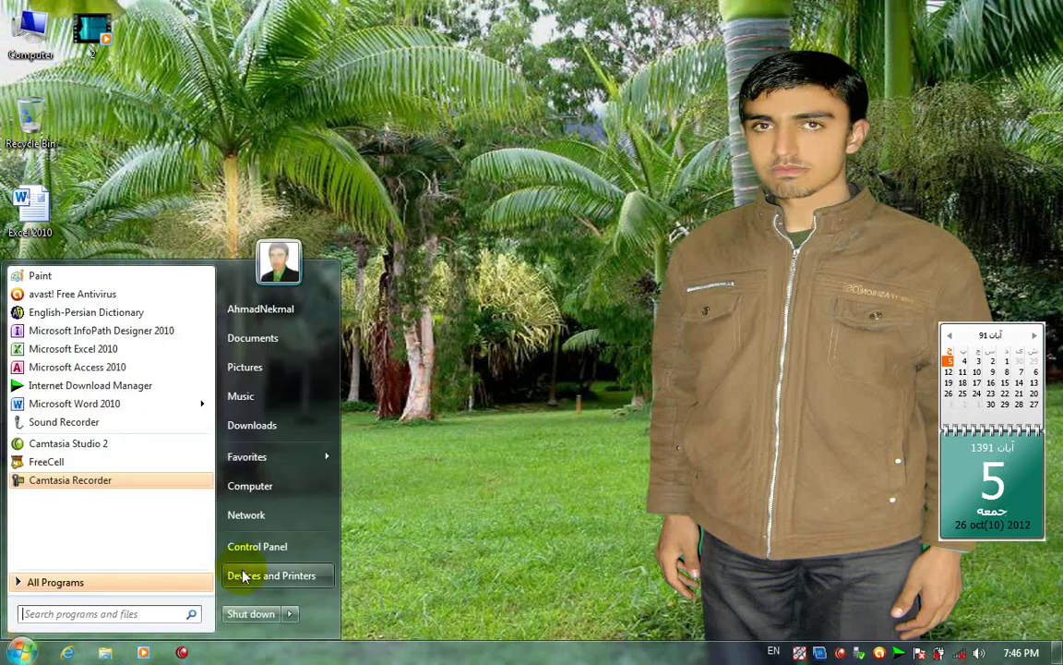
# Disable the Network item in the Start menu customization, apply the settings, and check the Start menu.
pyautogui.rightClick(417, 650)
pyautogui.click(433, 649)
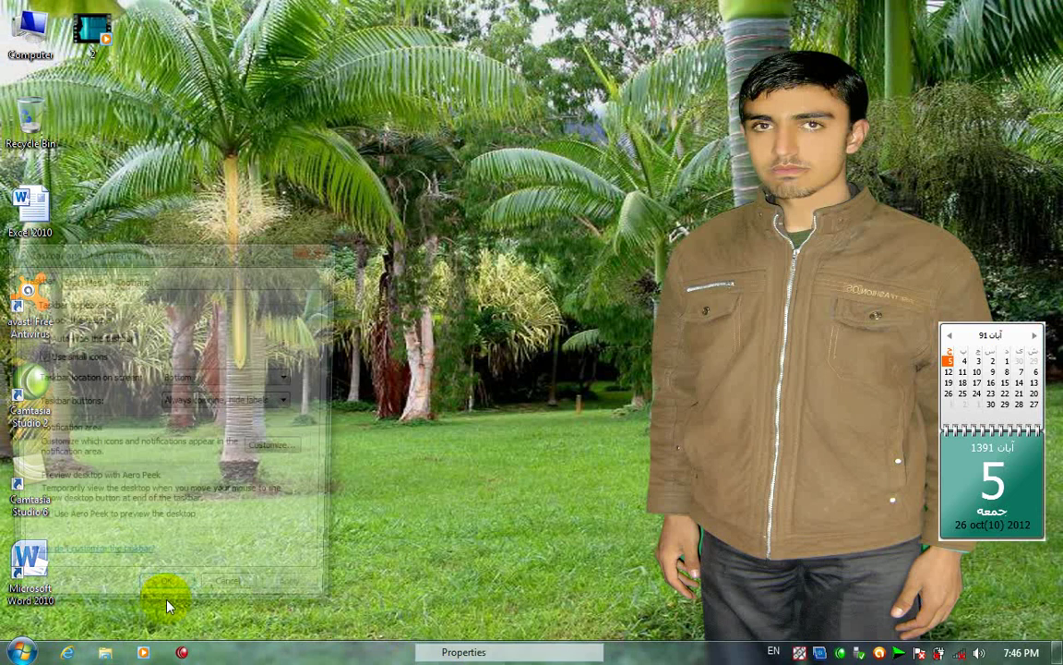
pyautogui.click(81, 275)
pyautogui.click(305, 302)
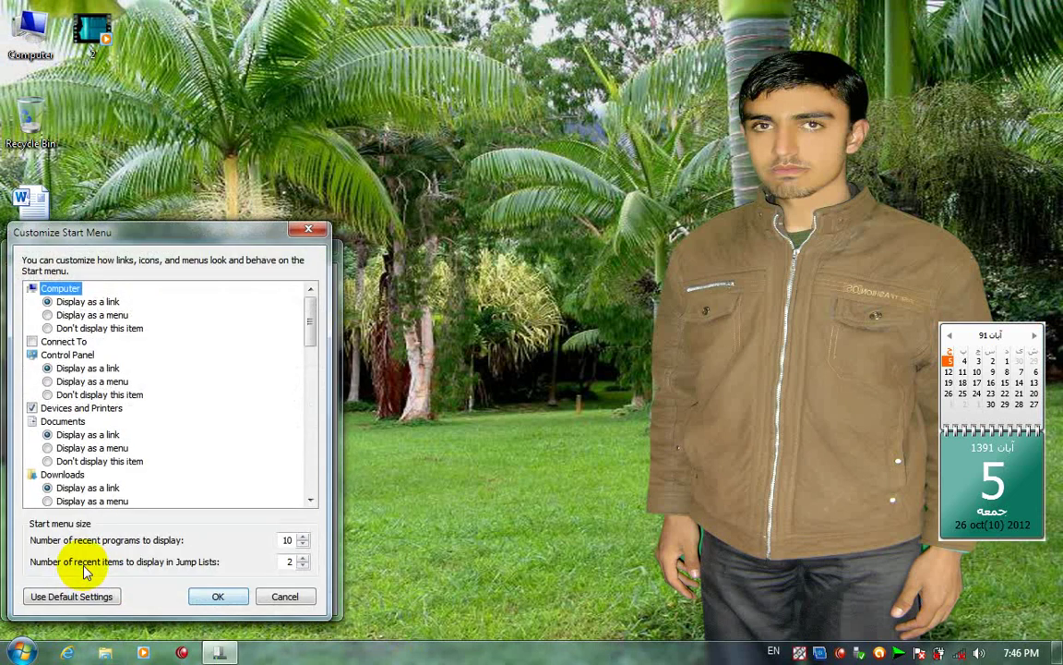
pyautogui.scroll(-5, 62, 489)
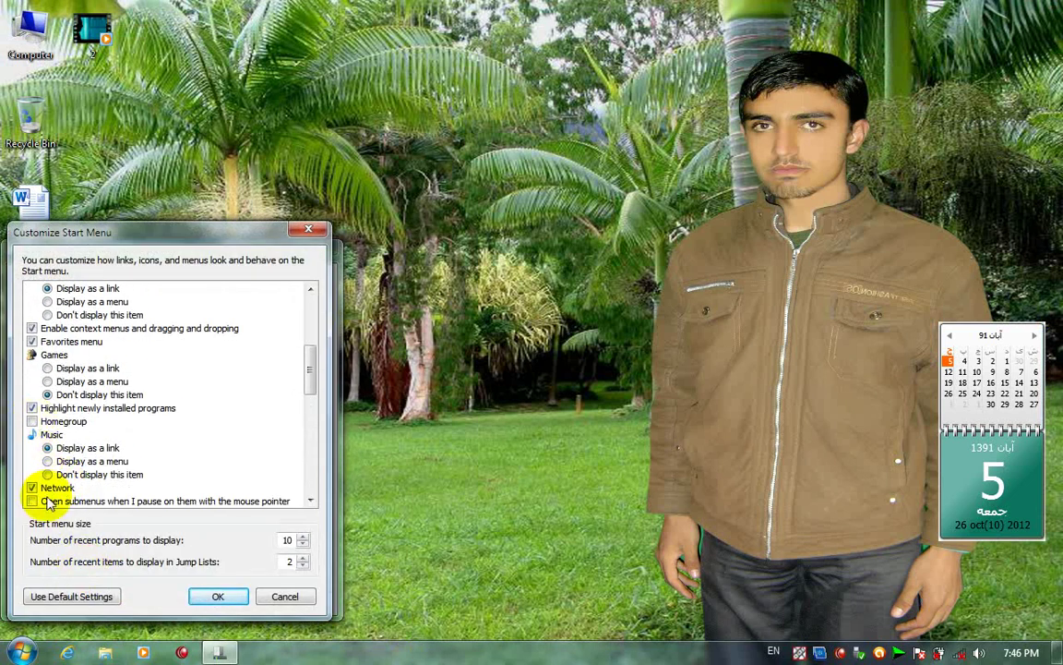
pyautogui.click(229, 602)
pyautogui.click(302, 600)
pyautogui.click(154, 602)
pyautogui.press('super')
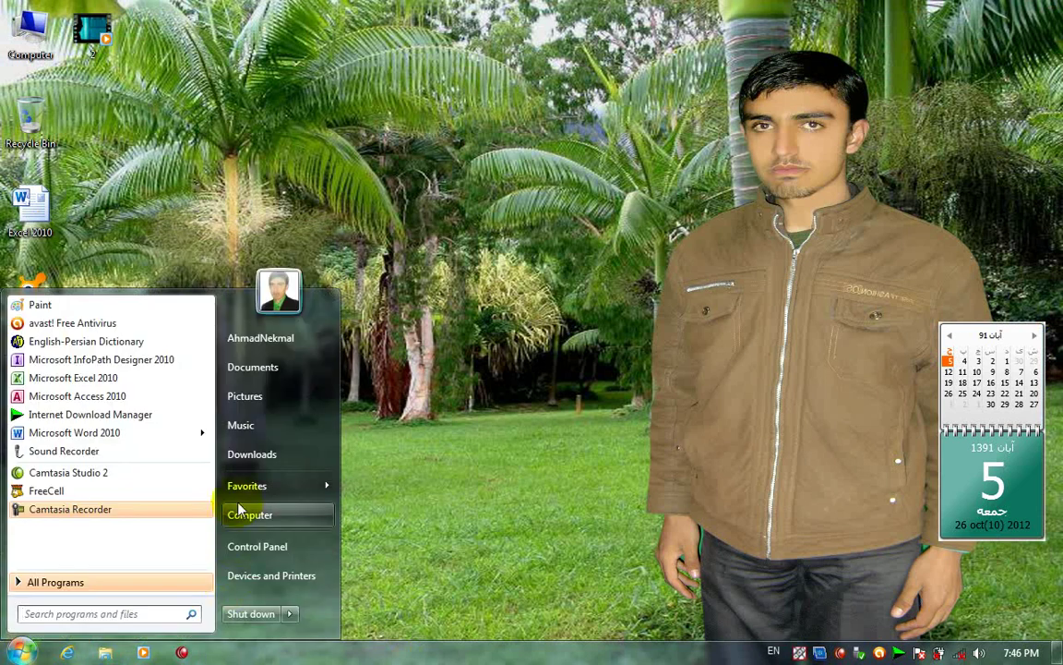
# Open the Start menu customization at the option Open submenus when I pause on them with the mouse pointer.
pyautogui.click(460, 654)
pyautogui.rightClick(459, 653)
pyautogui.click(500, 653)
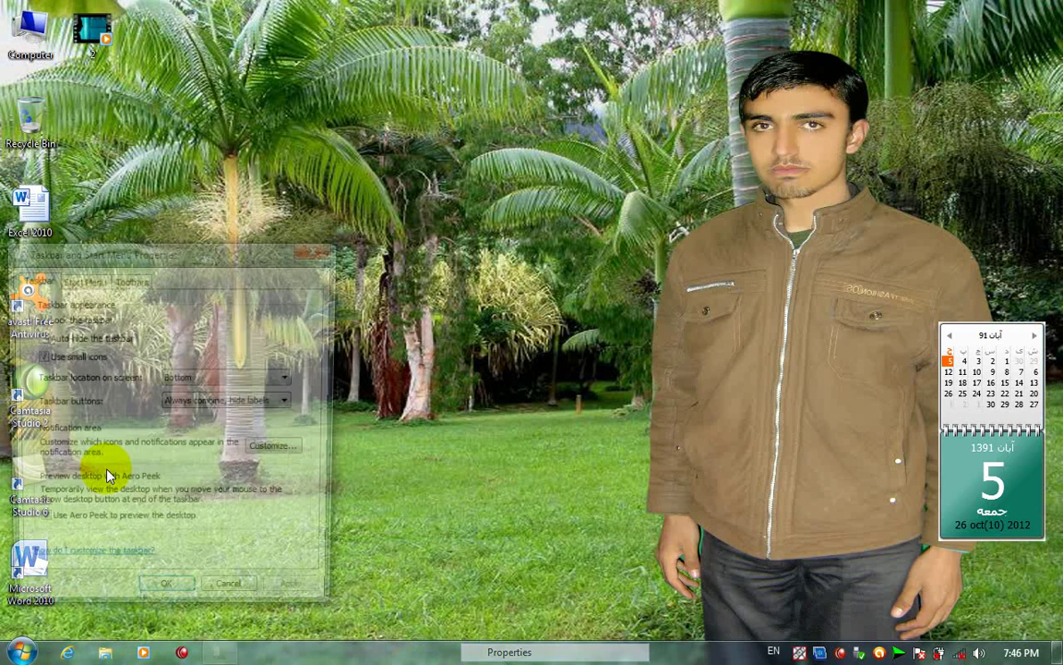
pyautogui.click(81, 277)
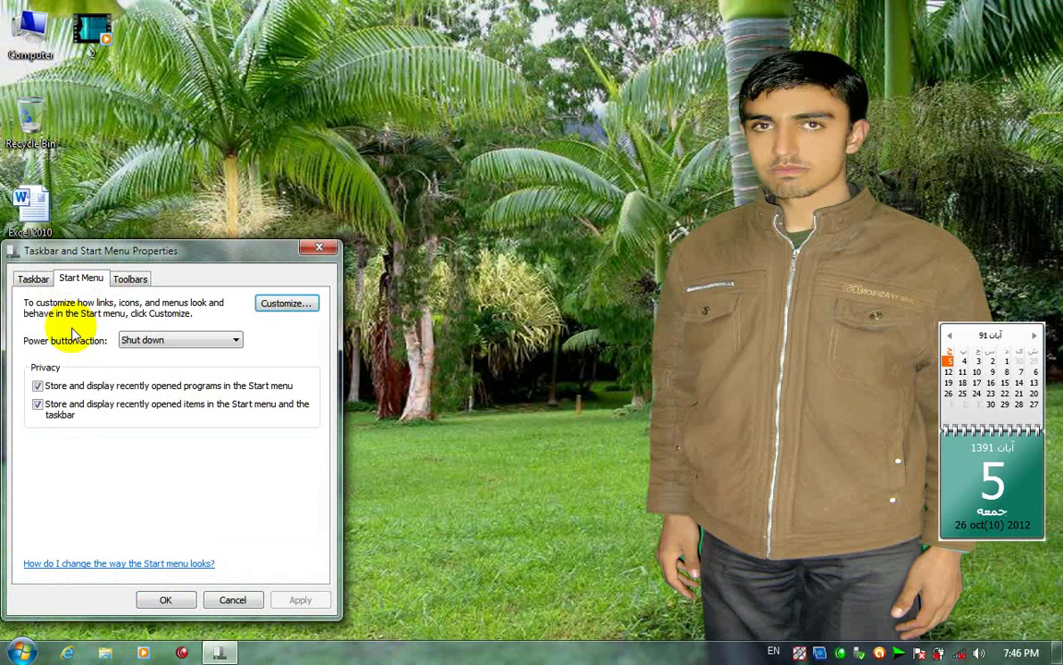
pyautogui.click(287, 303)
pyautogui.scroll(-4, 46, 470)
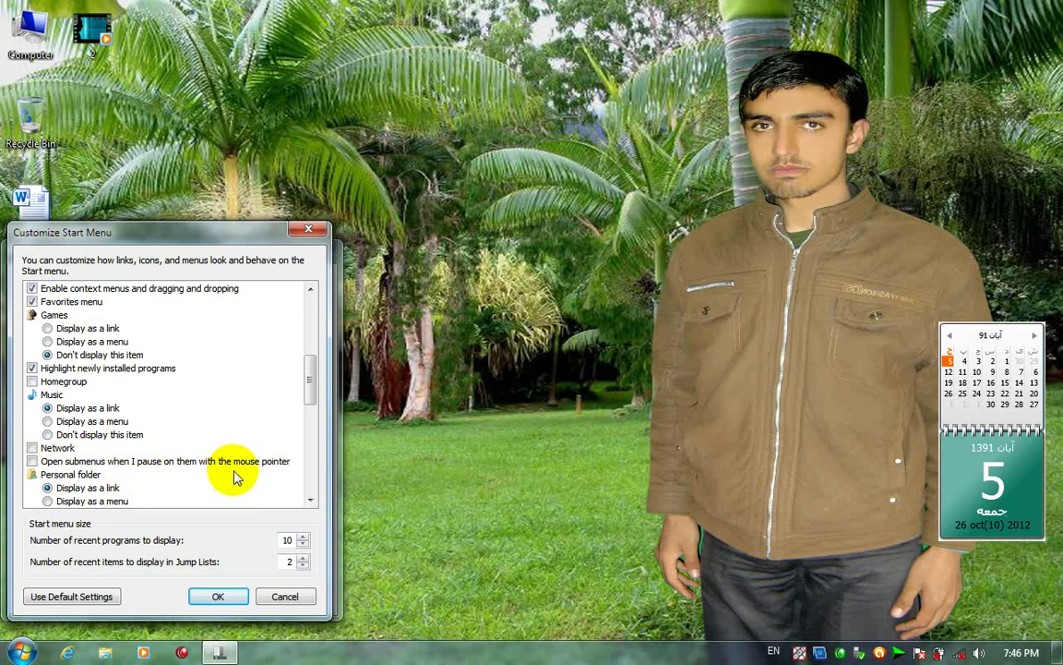
# Confirm the Start menu customization and view the All Programs list in the Start menu.
pyautogui.click(216, 598)
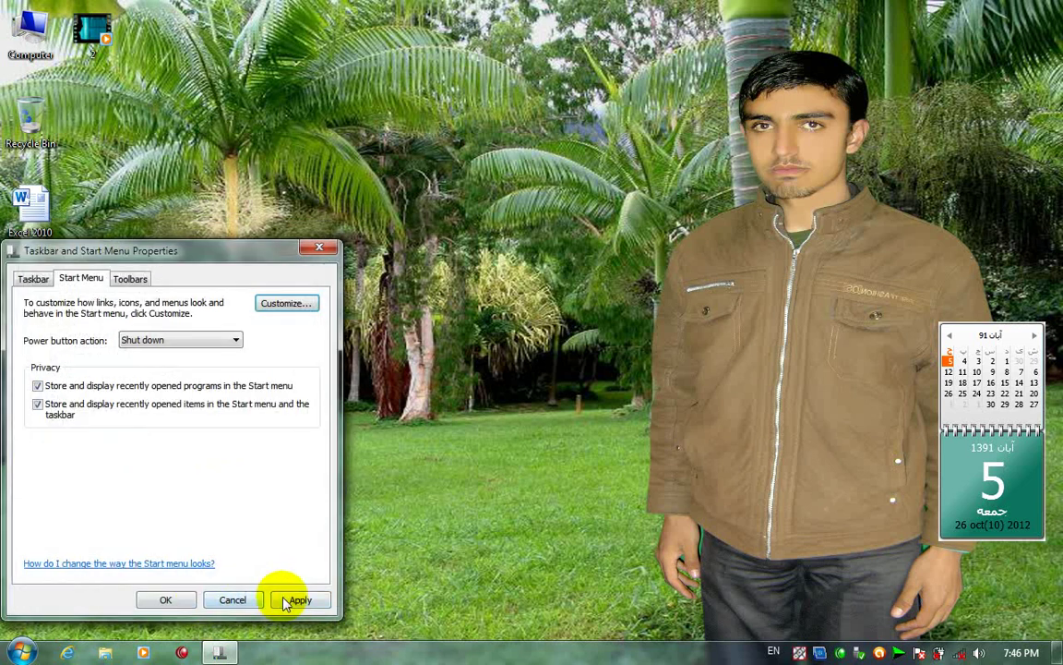
pyautogui.click(166, 598)
pyautogui.click(18, 654)
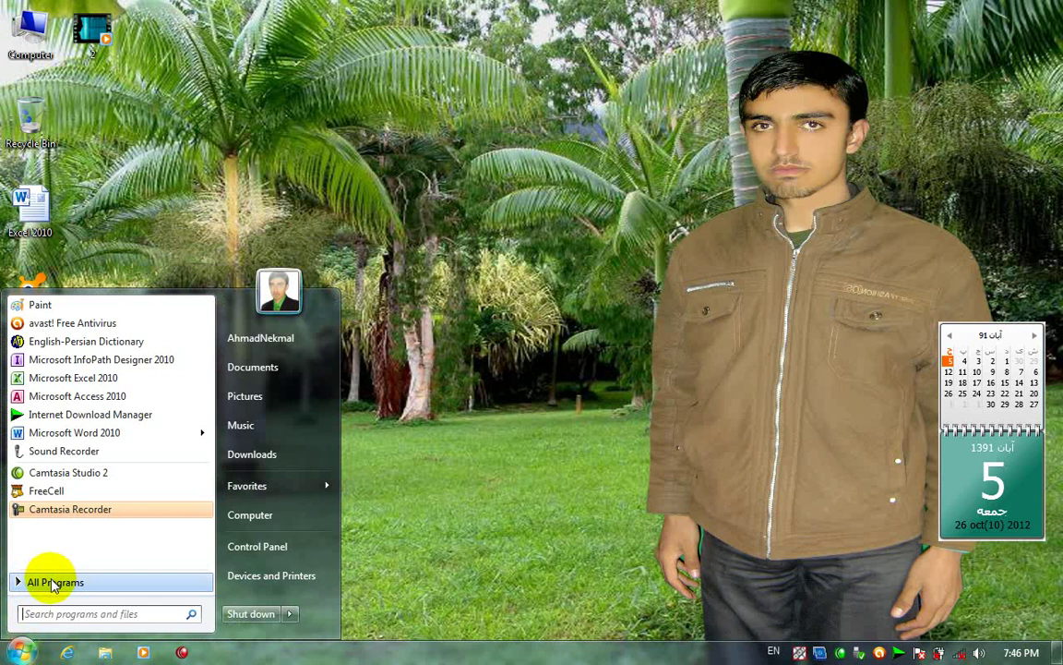
pyautogui.click(54, 582)
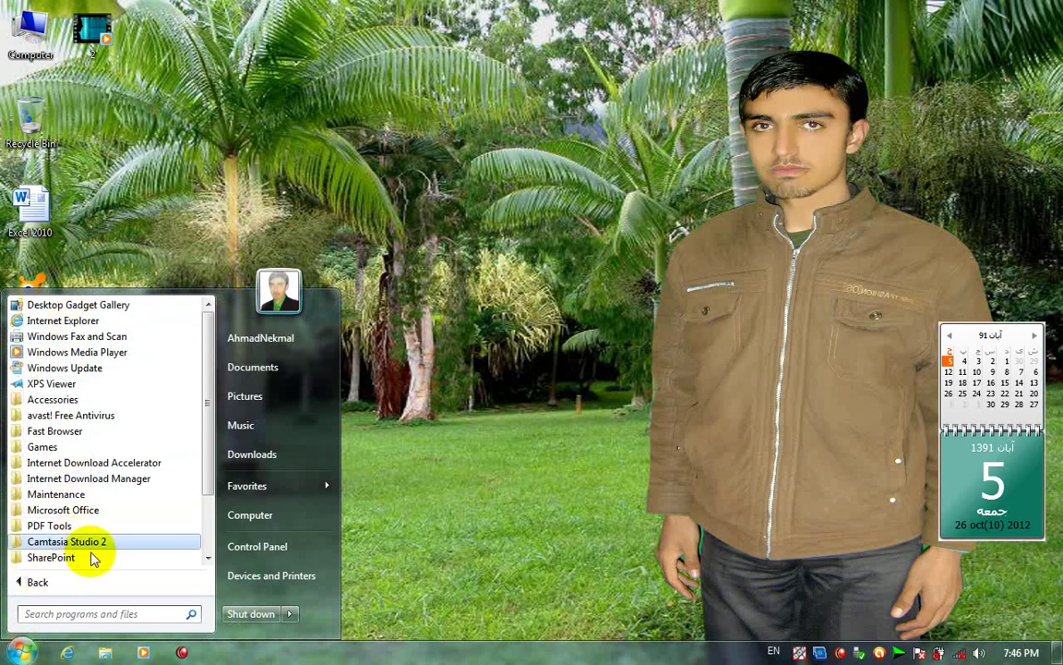
pyautogui.scroll(-1, 207, 478)
pyautogui.scroll(1, 203, 443)
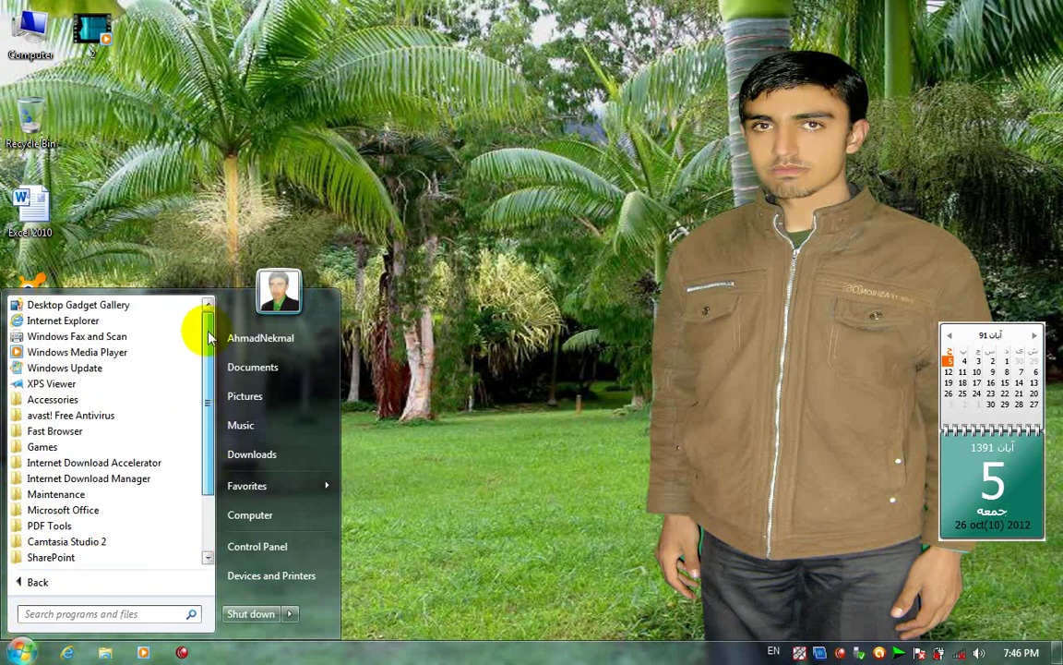
pyautogui.click(39, 581)
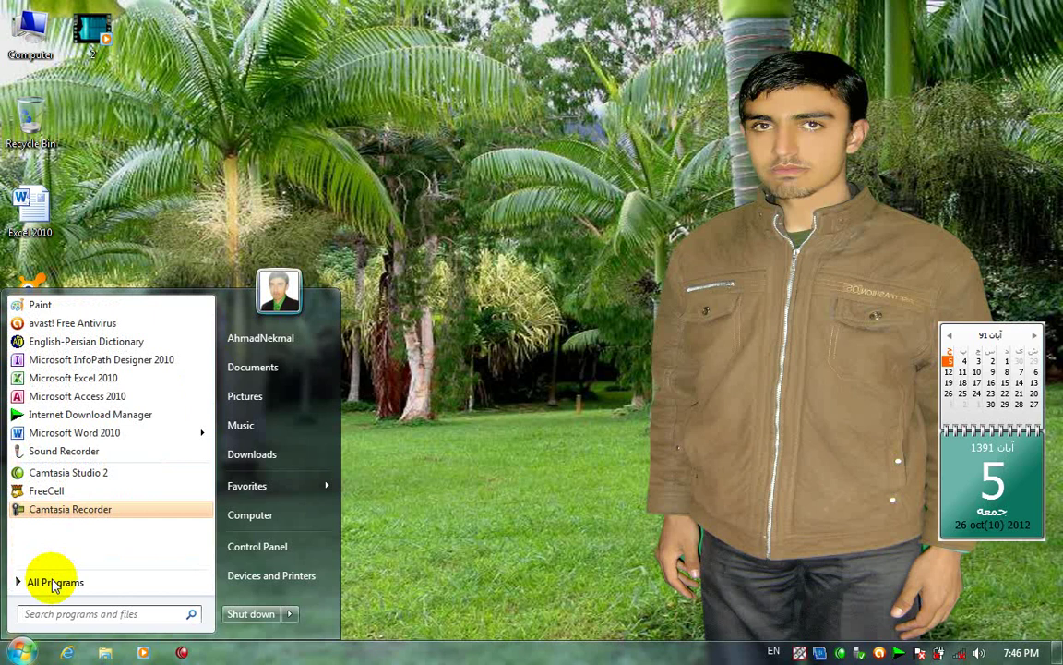
# Enable "Open submenus when I pause on them with the mouse pointer" in the Start menu customization and apply it.
pyautogui.click(491, 646)
pyautogui.rightClick(493, 646)
pyautogui.click(508, 639)
pyautogui.click(82, 278)
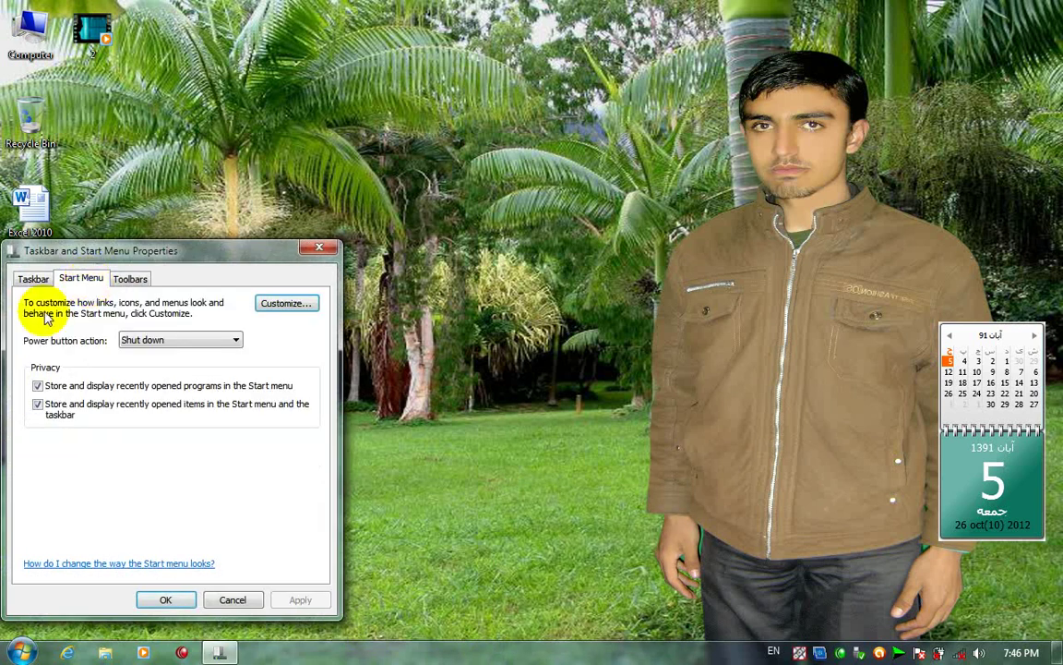
pyautogui.click(291, 305)
pyautogui.scroll(-7, 138, 503)
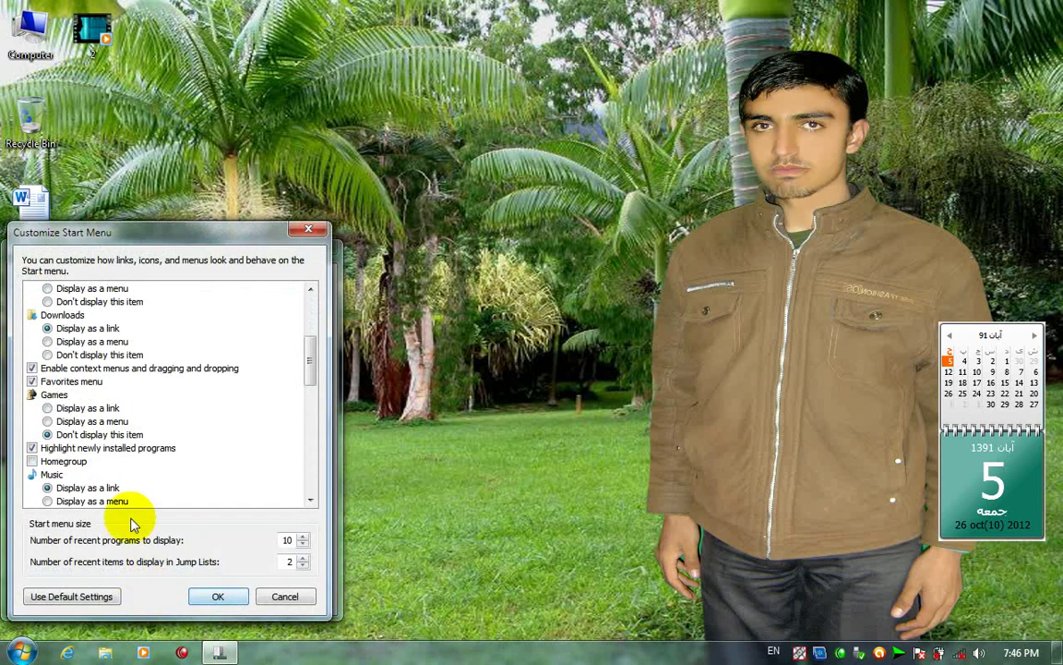
pyautogui.click(32, 461)
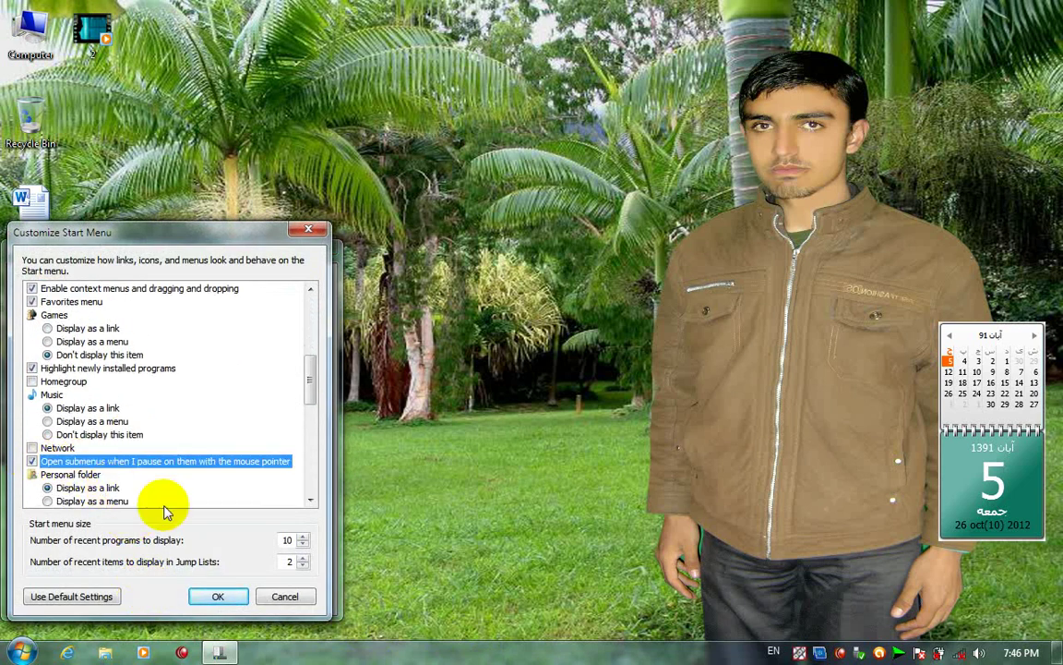
pyautogui.click(218, 595)
pyautogui.click(296, 598)
pyautogui.click(164, 598)
# Check in the Start menu how All Programs opens when the pointer rests on it, and return to the main list.
pyautogui.click(18, 653)
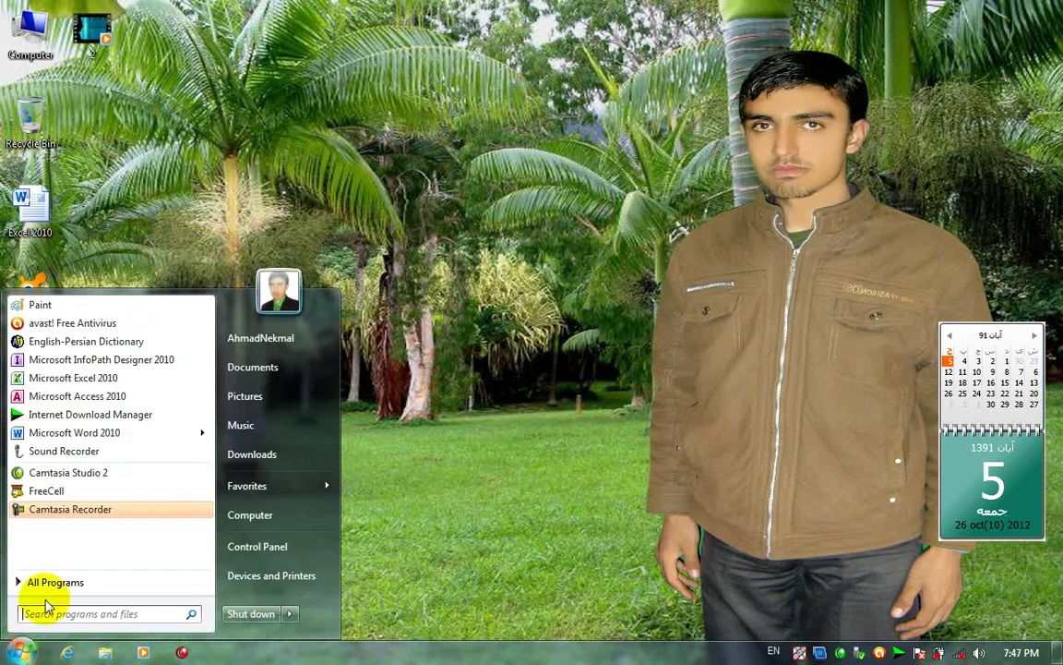
pyautogui.moveTo(48, 580)
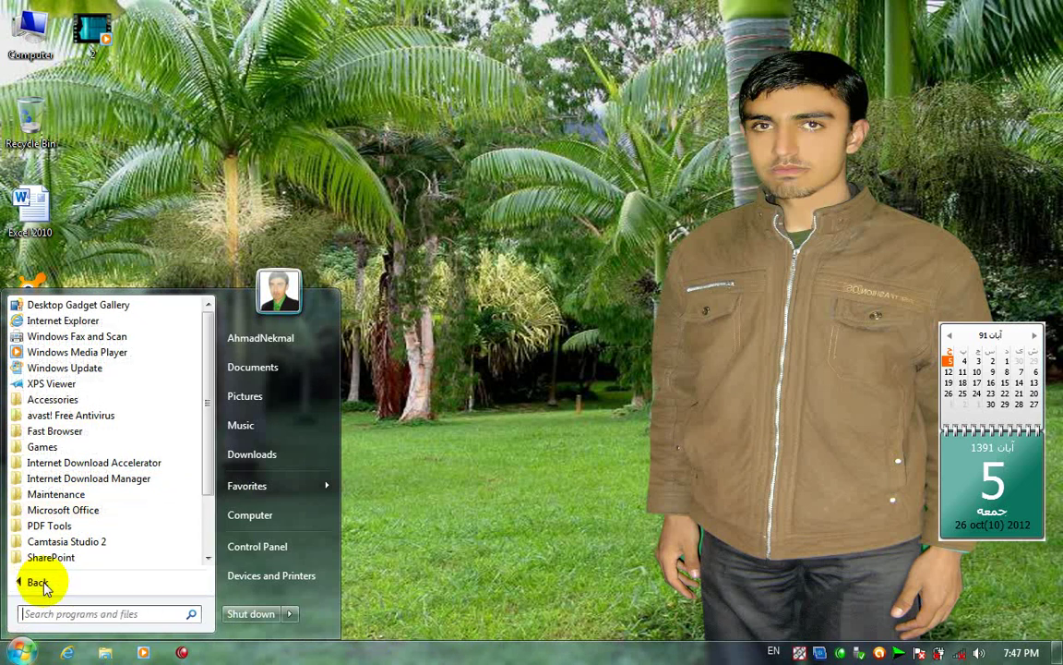
pyautogui.click(43, 585)
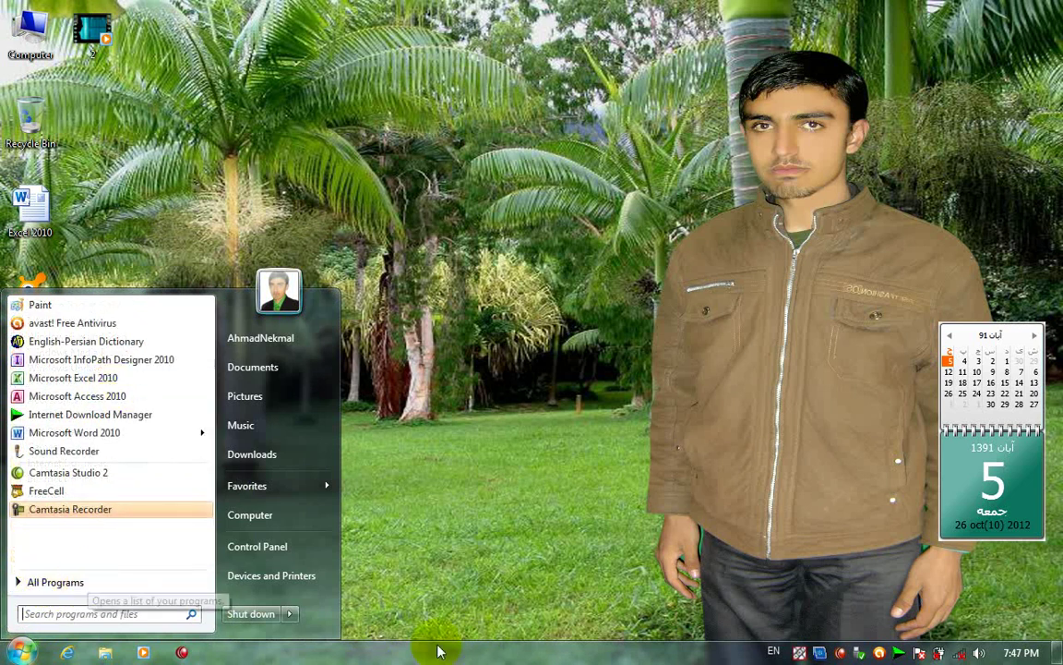
# Disable "Open submenus when I pause on them with the mouse pointer", apply it, and check All Programs in the Start menu.
pyautogui.click(578, 656)
pyautogui.rightClick(557, 657)
pyautogui.click(577, 644)
pyautogui.click(81, 278)
pyautogui.click(303, 306)
pyautogui.scroll(-5, 95, 562)
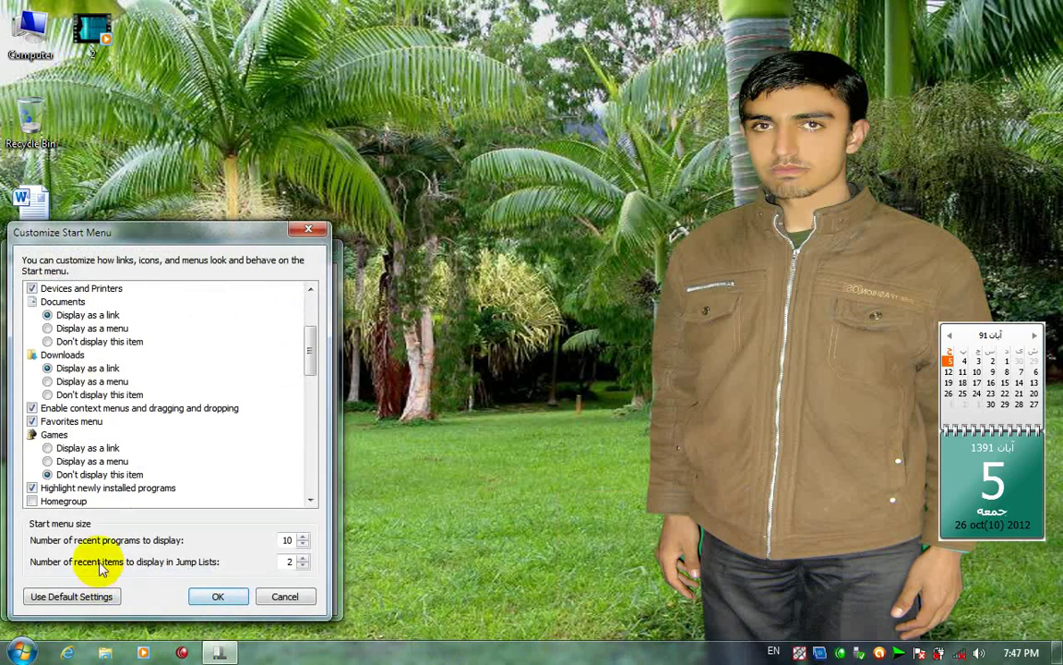
pyautogui.click(33, 459)
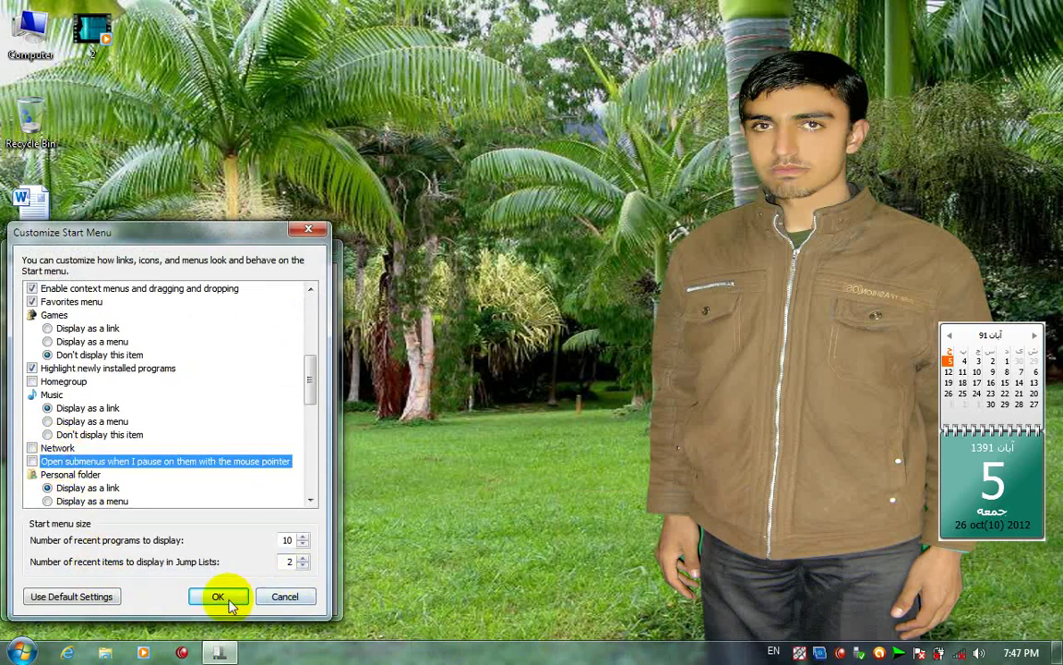
pyautogui.click(218, 595)
pyautogui.click(300, 599)
pyautogui.click(158, 600)
pyautogui.click(20, 651)
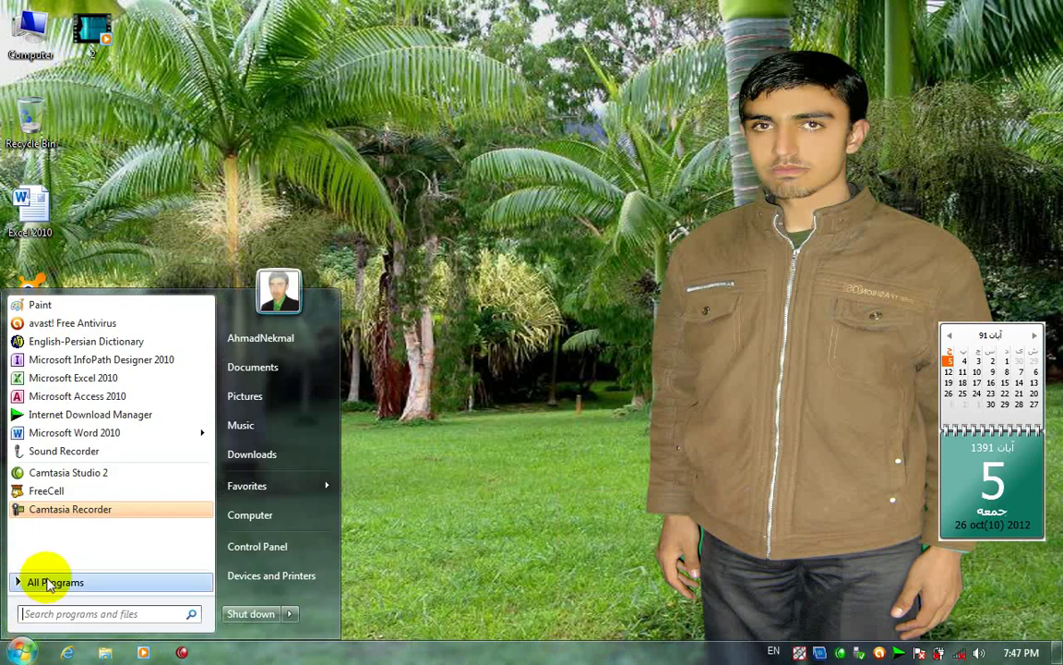
pyautogui.moveTo(49, 583)
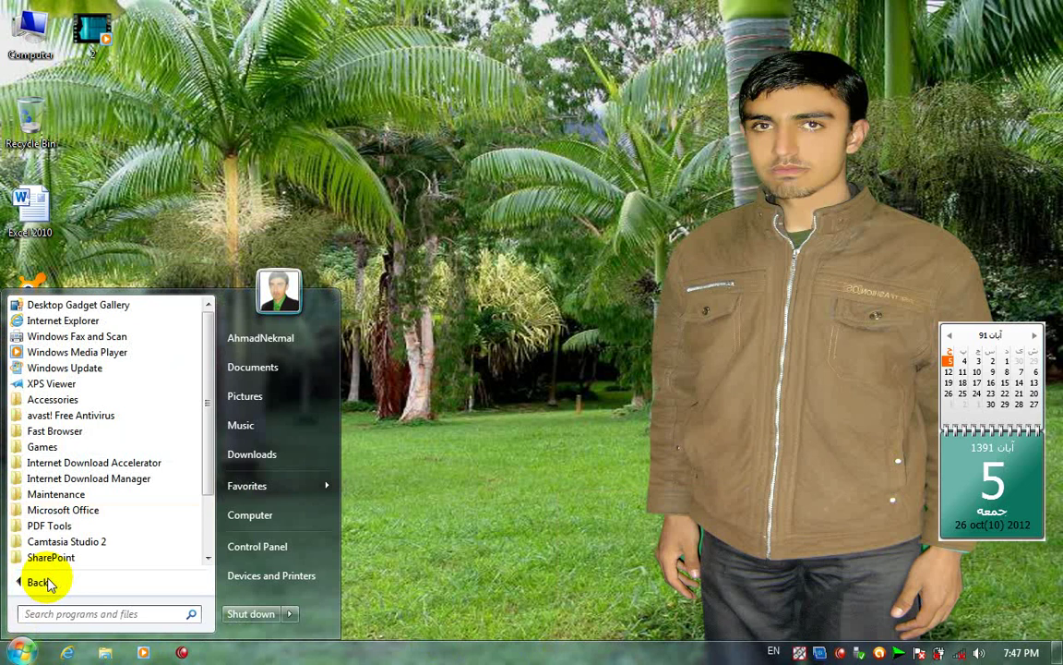
# Review the Personal folder display options in the Start menu customization and close the settings.
pyautogui.rightClick(495, 652)
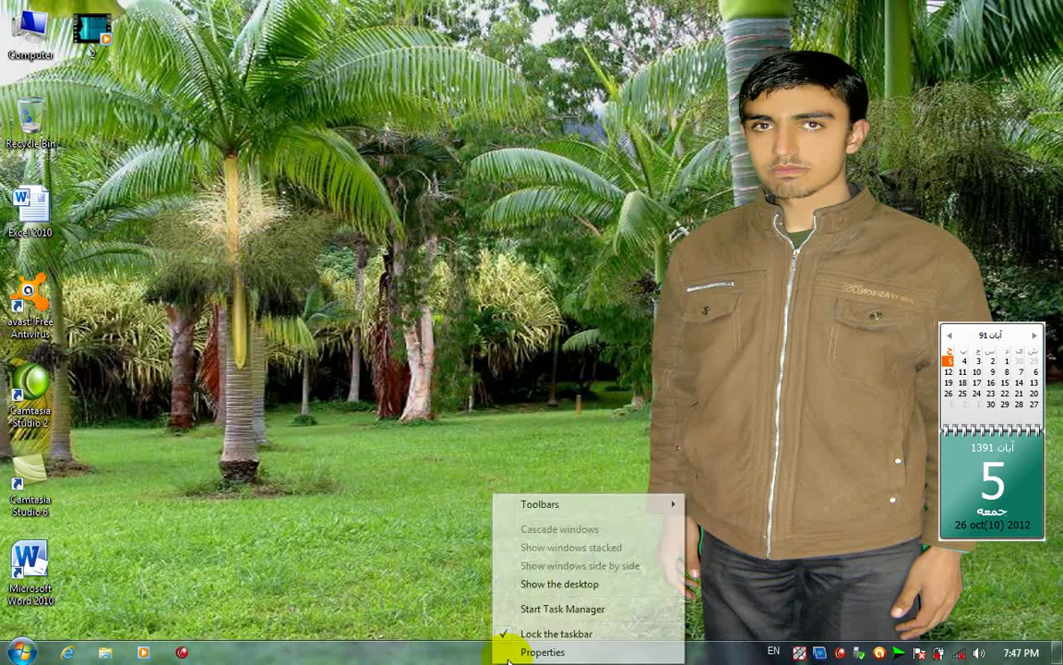
pyautogui.click(513, 654)
pyautogui.click(90, 278)
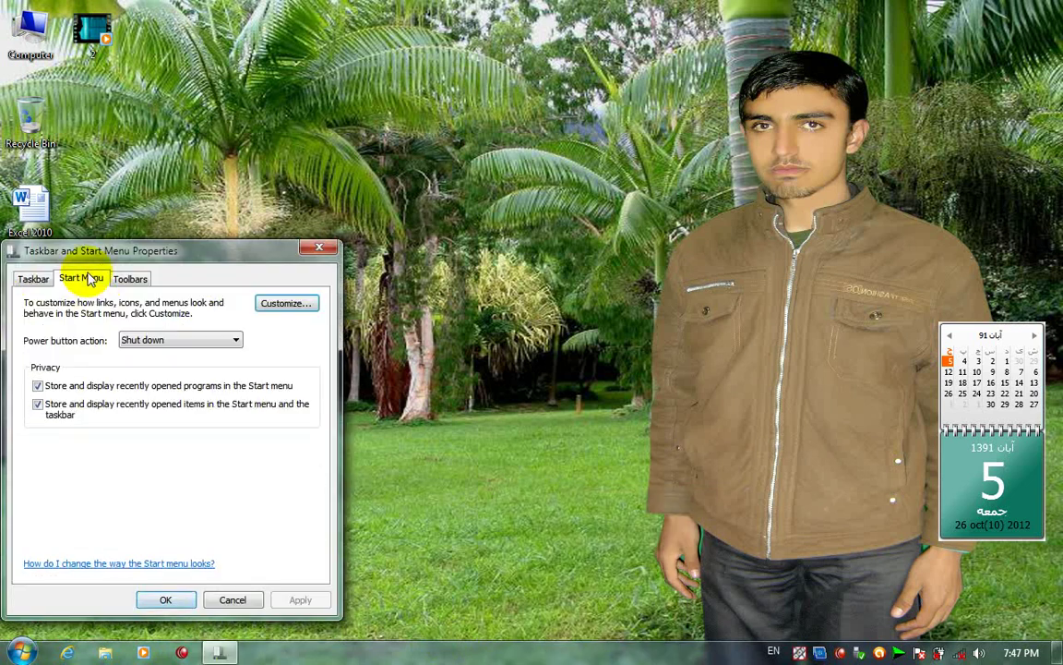
pyautogui.click(307, 304)
pyautogui.scroll(-8, 137, 493)
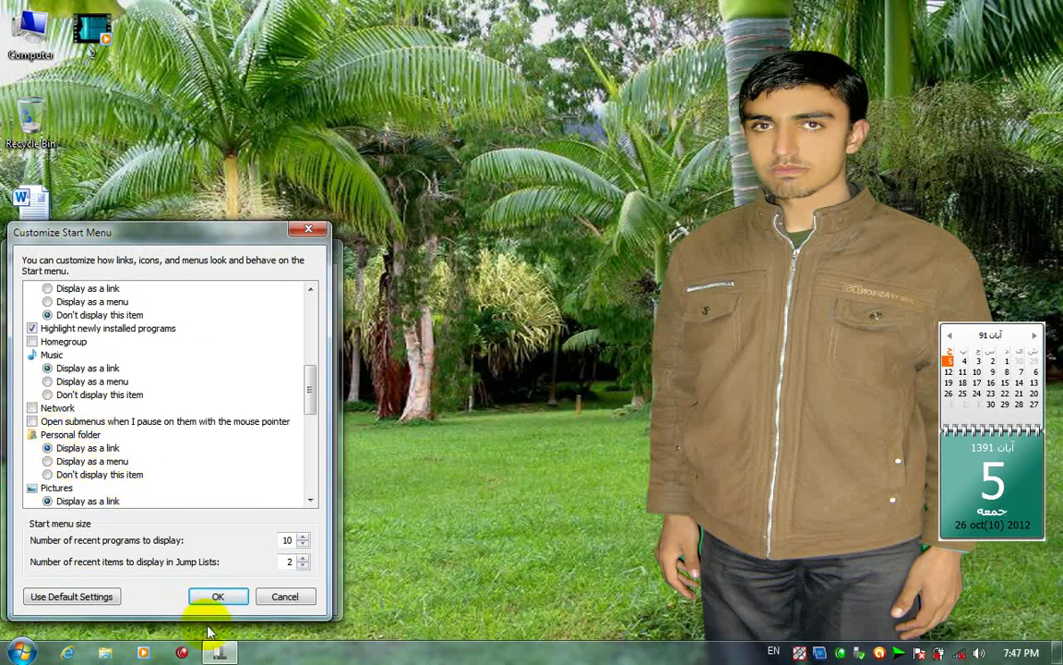
pyautogui.click(218, 597)
pyautogui.click(296, 599)
pyautogui.click(157, 598)
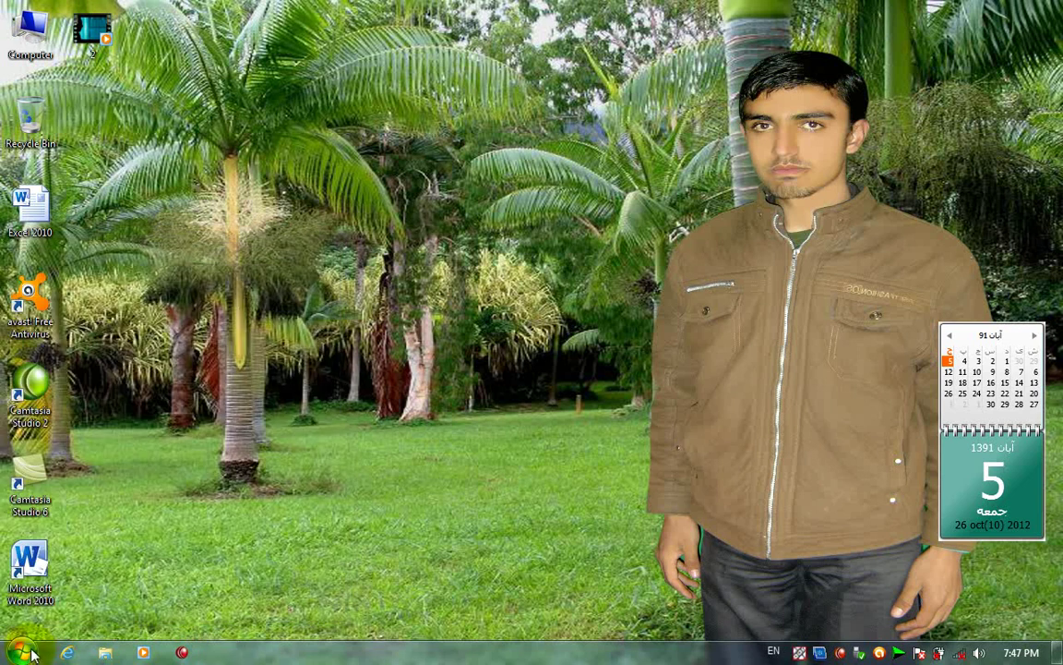
# Open the personal folder from the Start menu, look through its subfolders including My Pictures, and close the window.
pyautogui.click(22, 653)
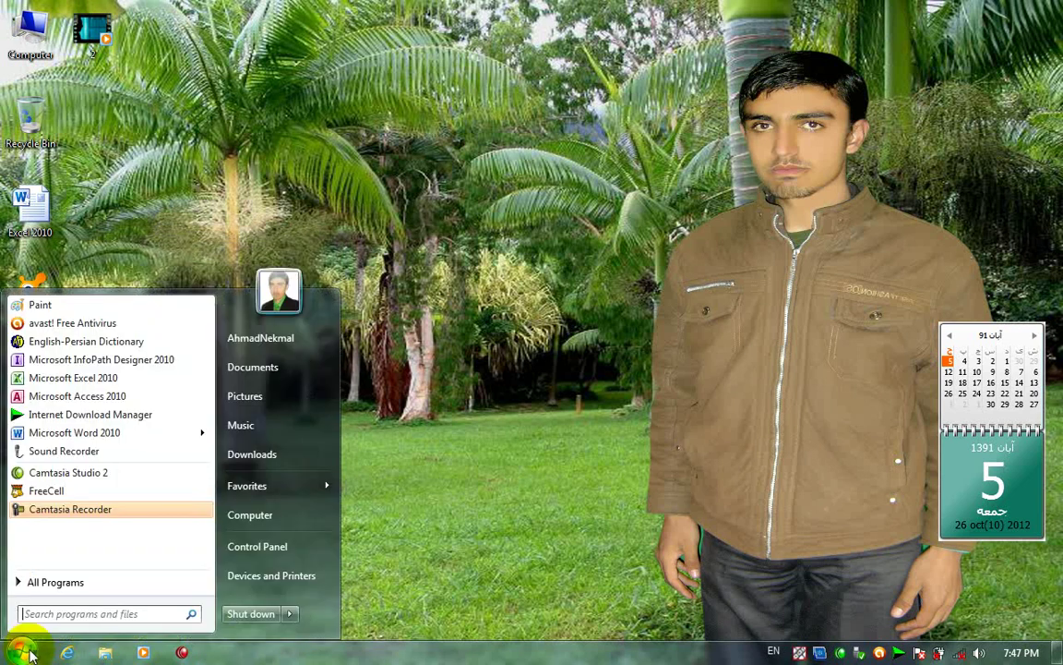
pyautogui.click(247, 343)
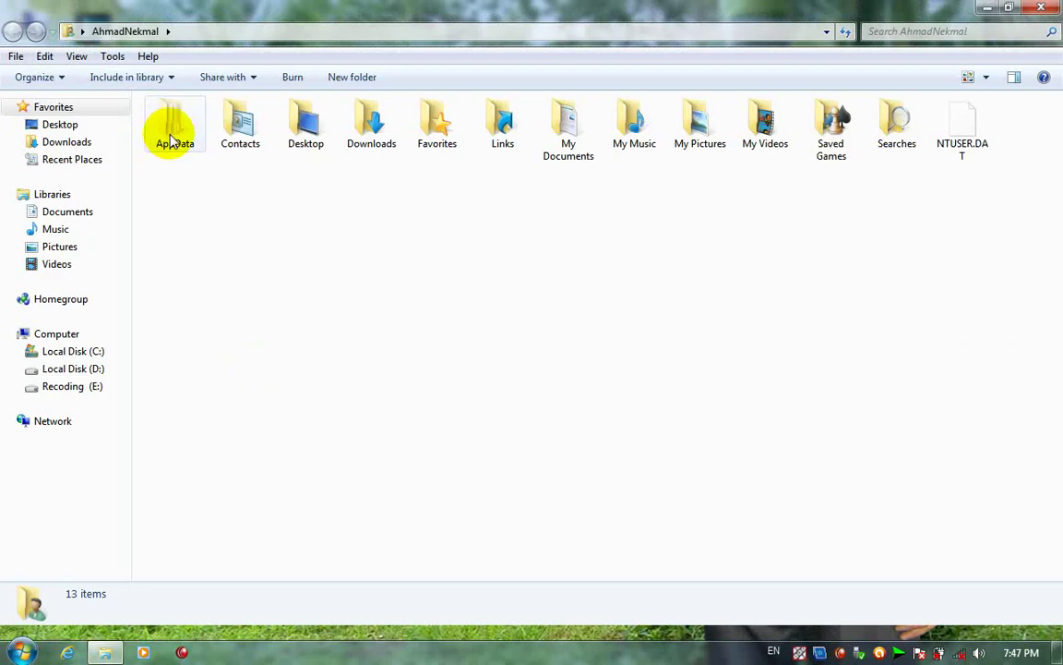
pyautogui.click(185, 143)
pyautogui.click(298, 135)
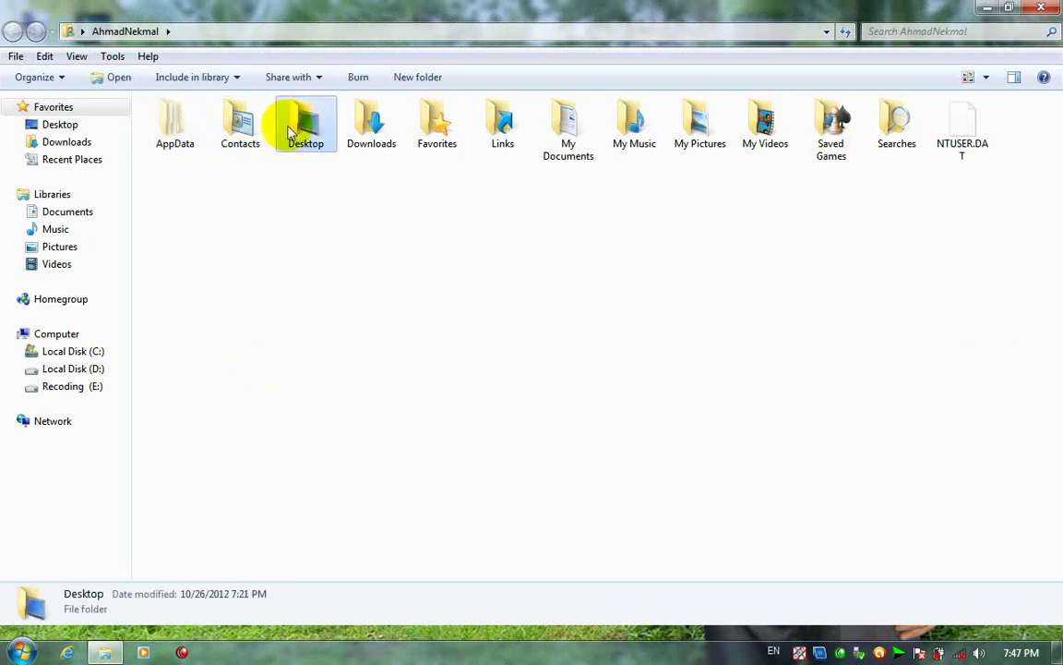
pyautogui.click(383, 129)
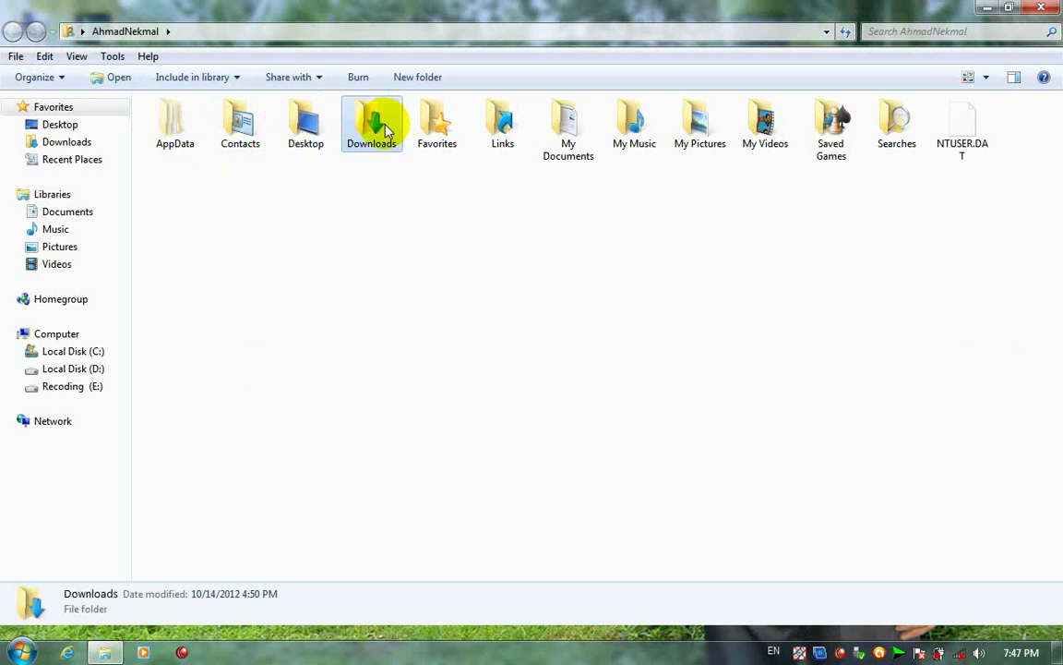
pyautogui.click(456, 130)
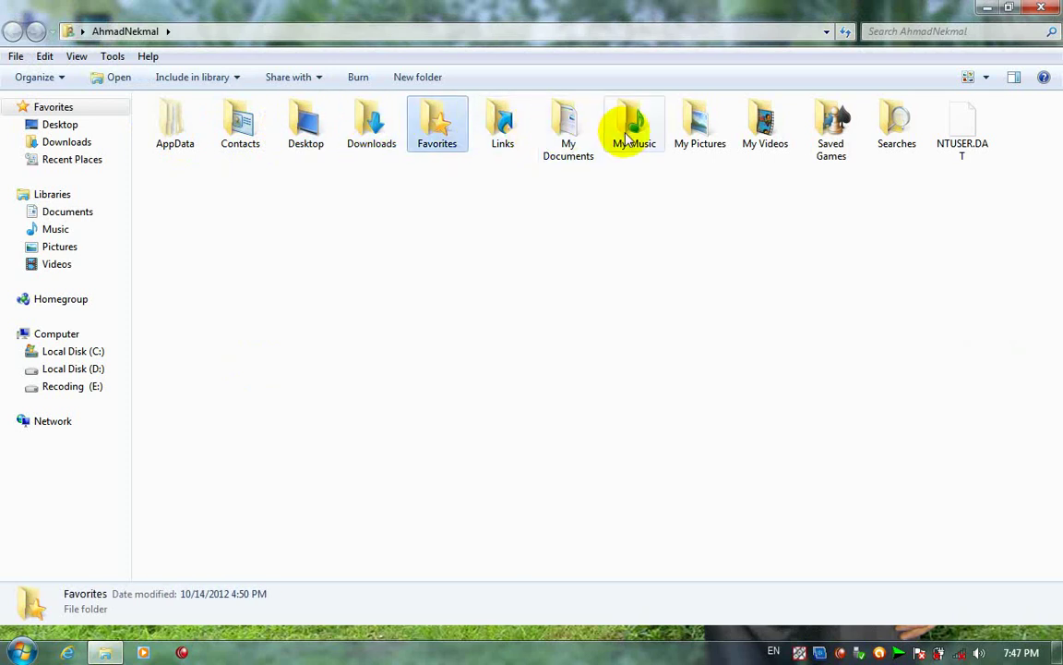
pyautogui.doubleClick(699, 129)
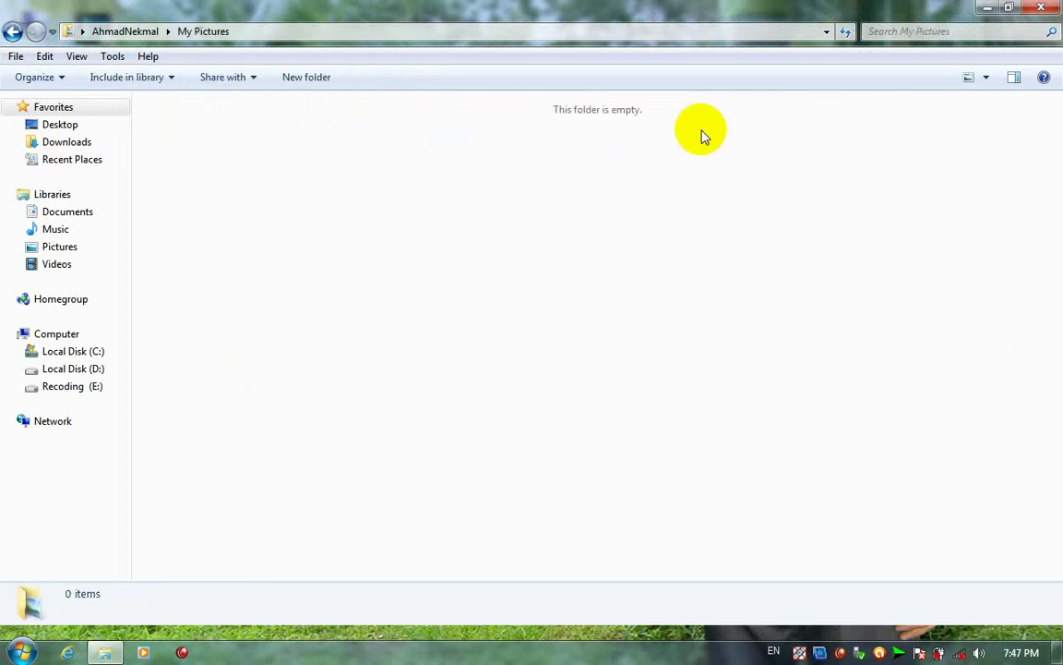
pyautogui.click(12, 32)
pyautogui.hotkey('alt', 'F4')
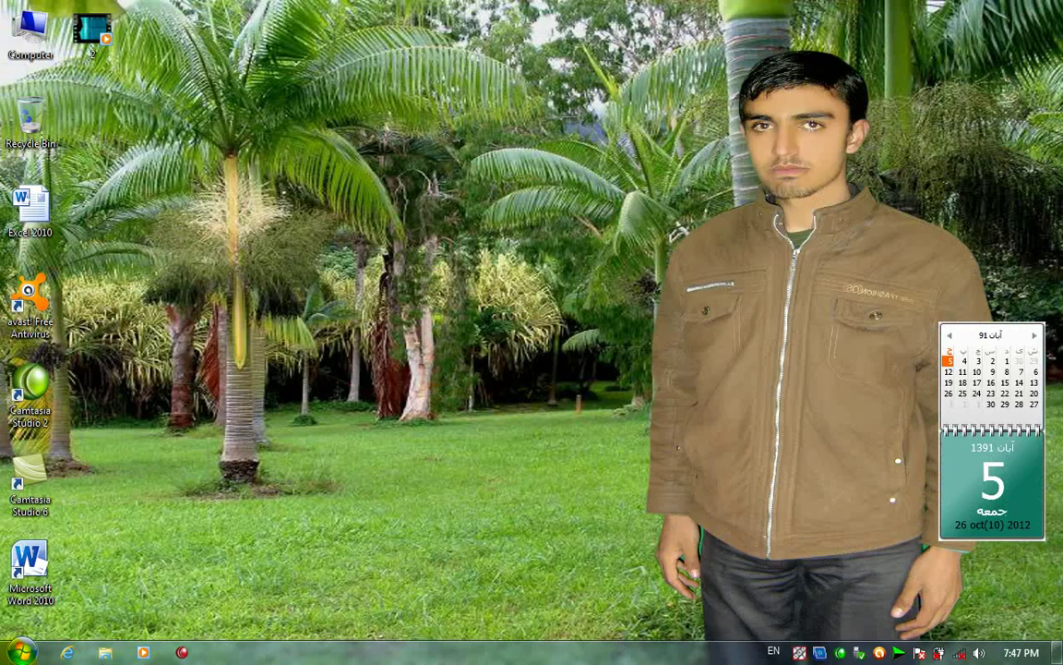
# Set the Personal folder to "Display as a menu" in the Start menu customization and confirm the properties.
pyautogui.press('super')
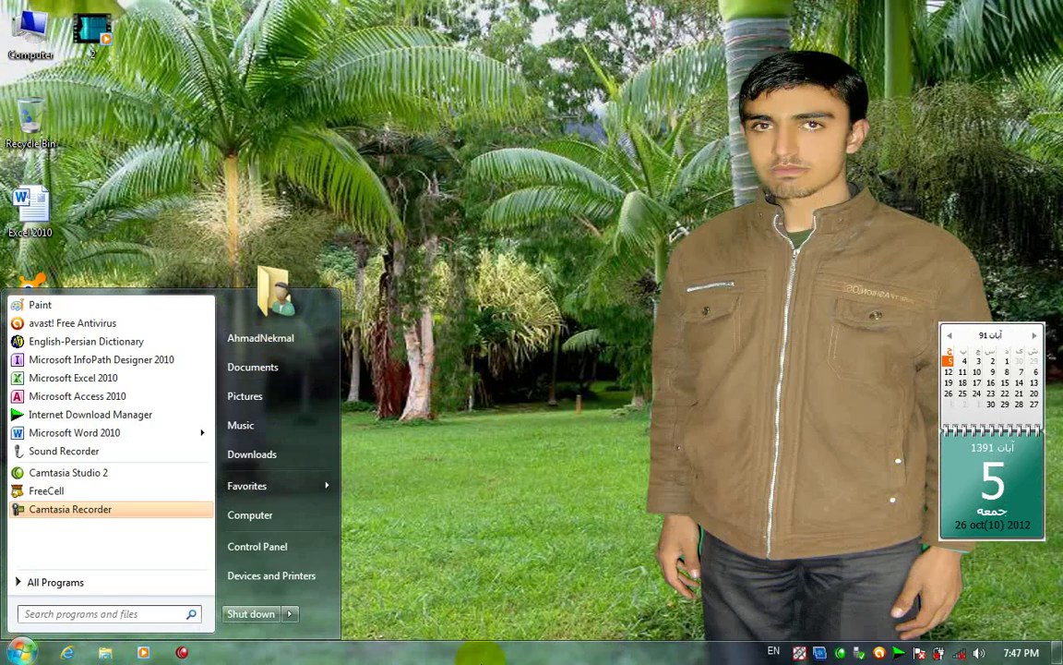
pyautogui.rightClick(482, 652)
pyautogui.click(510, 650)
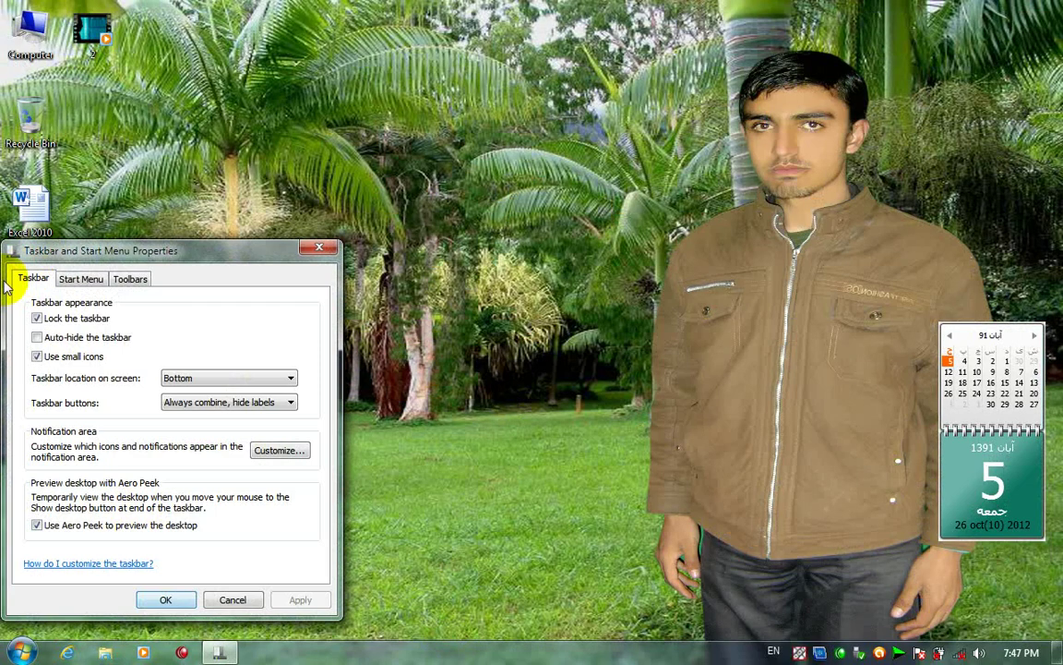
pyautogui.click(75, 279)
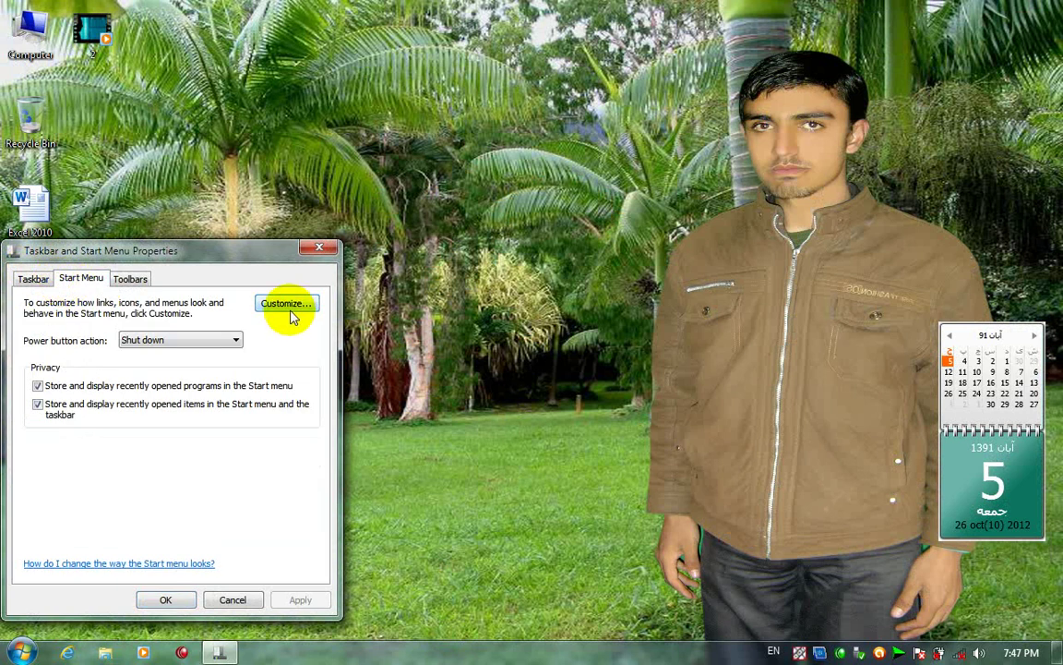
pyautogui.click(291, 316)
pyautogui.scroll(-8, 147, 489)
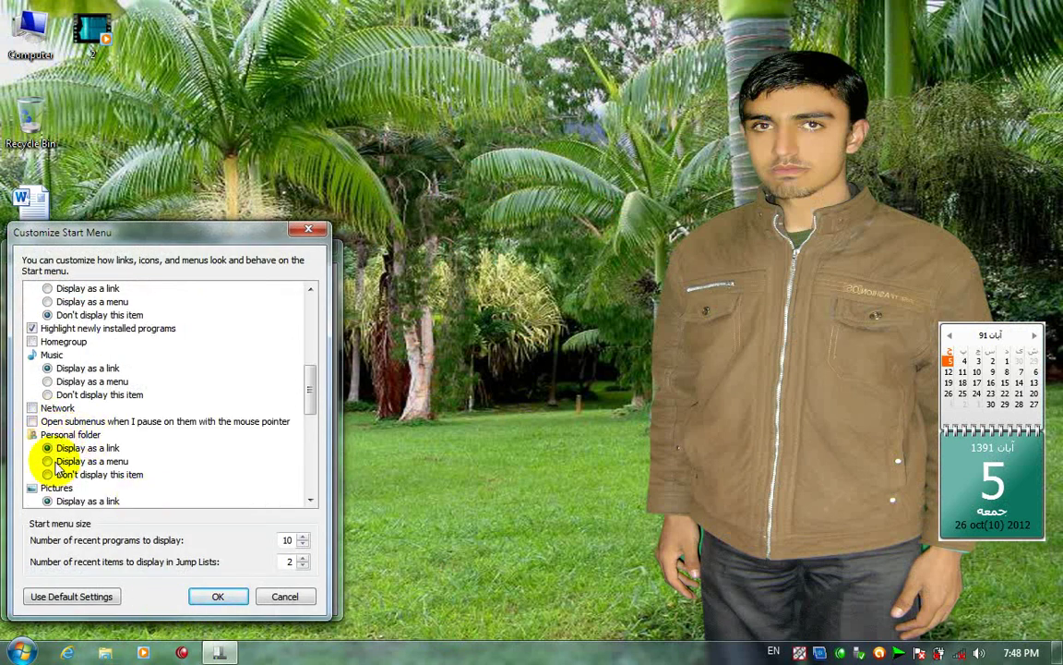
pyautogui.click(216, 595)
pyautogui.click(173, 600)
# Browse the personal folder's submenus in the Start menu, including Contacts, Downloads, Links and My Videos.
pyautogui.click(7, 656)
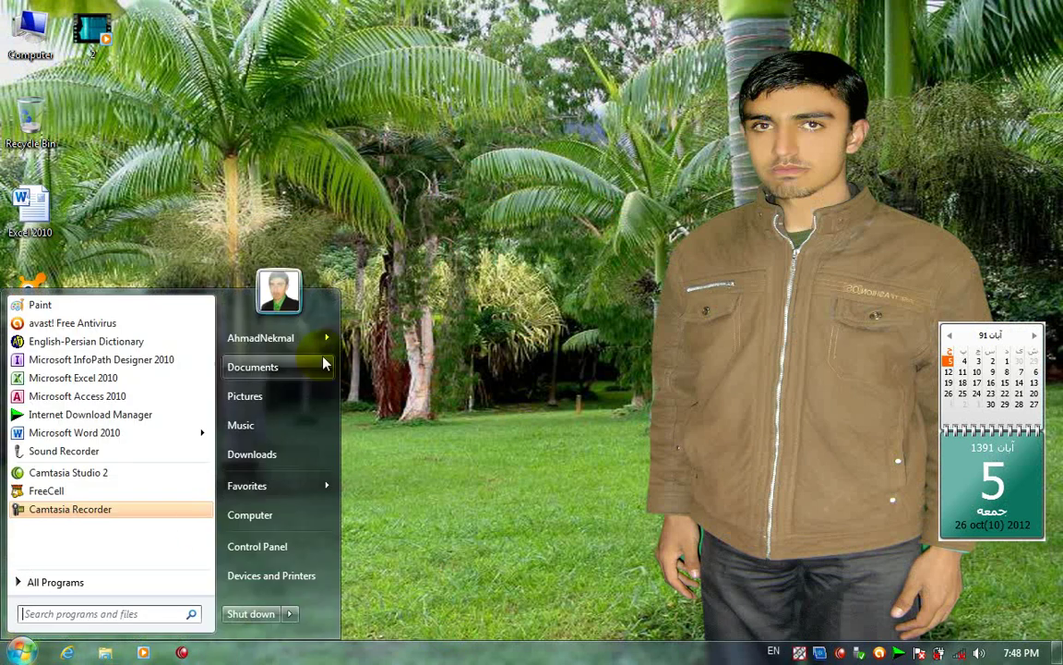
pyautogui.moveTo(318, 337)
pyautogui.moveTo(388, 339)
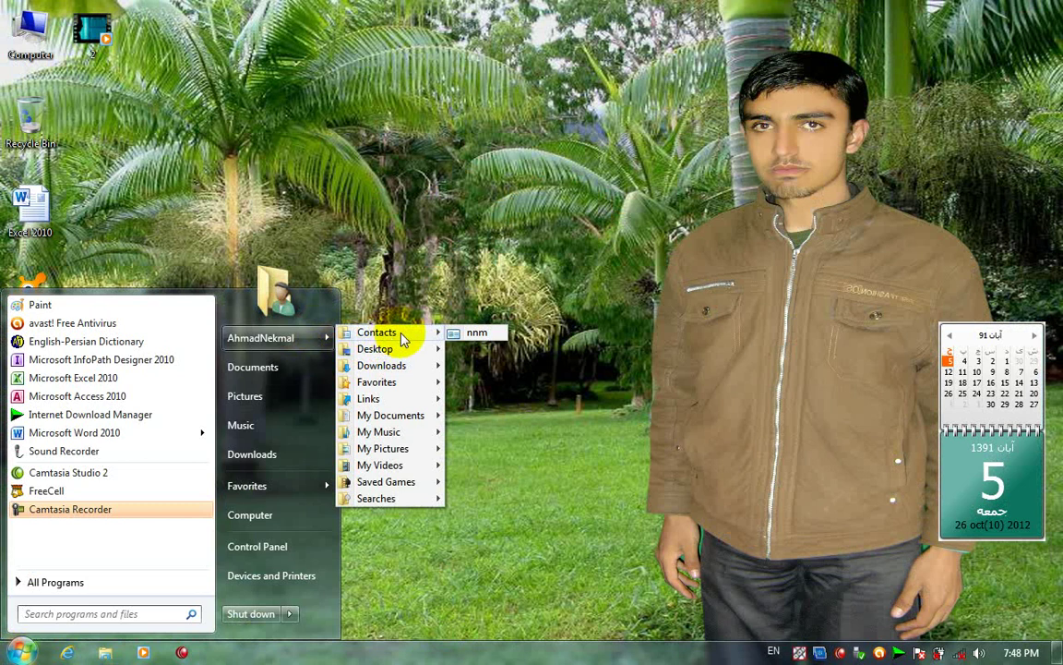
pyautogui.moveTo(425, 369)
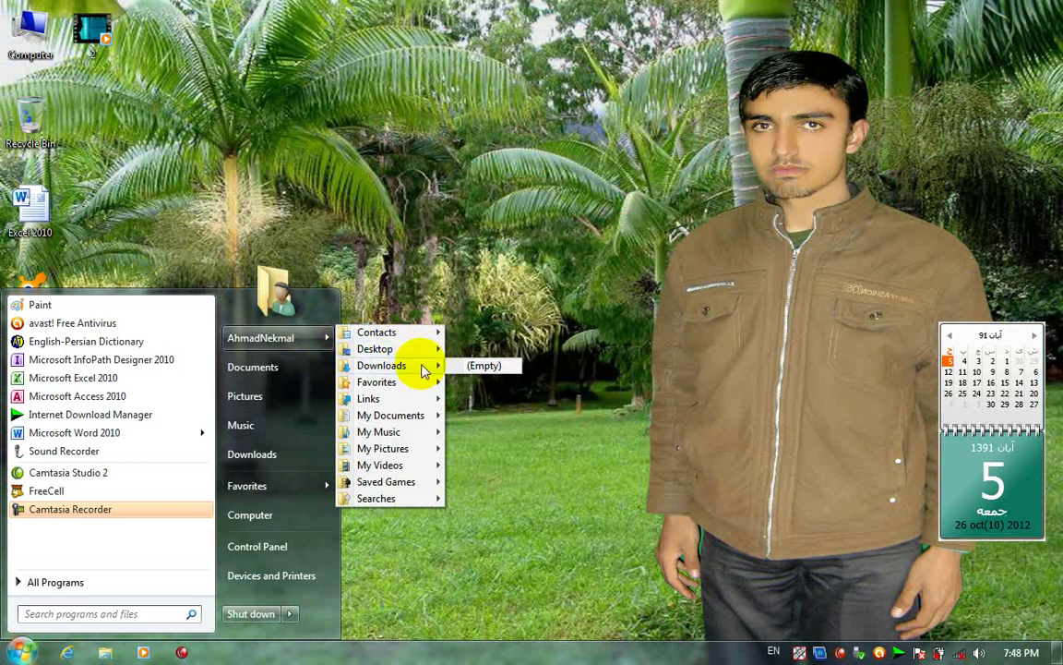
pyautogui.moveTo(424, 392)
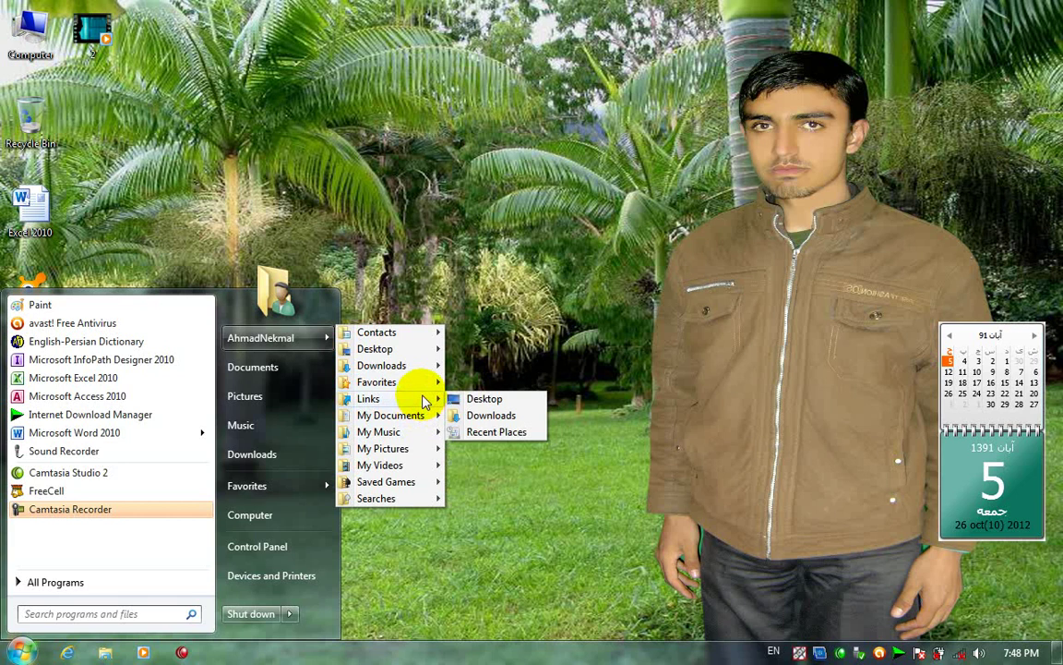
pyautogui.moveTo(420, 471)
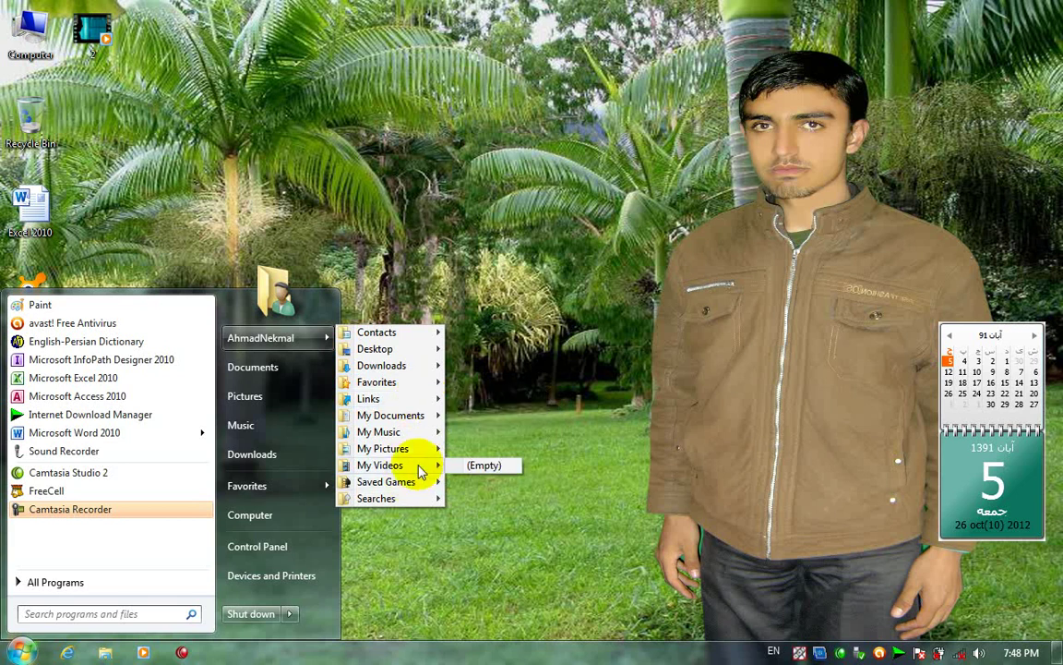
# Browse the Desktop, My Music and neighbouring submenus of the personal folder, and dismiss the Start menu.
pyautogui.moveTo(421, 450)
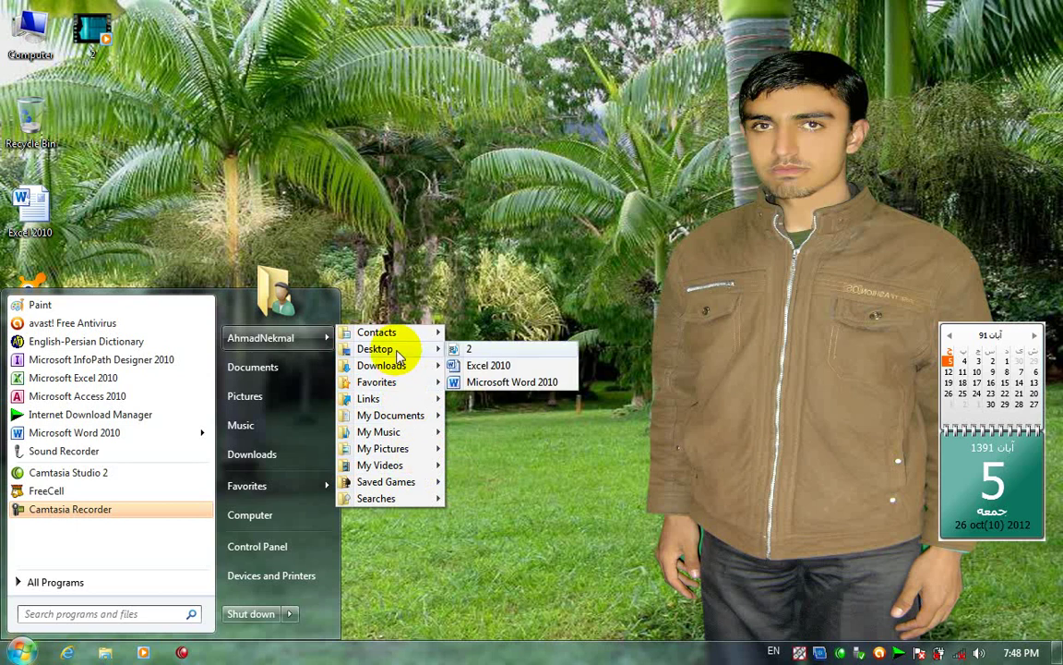
pyautogui.moveTo(395, 373)
pyautogui.moveTo(405, 438)
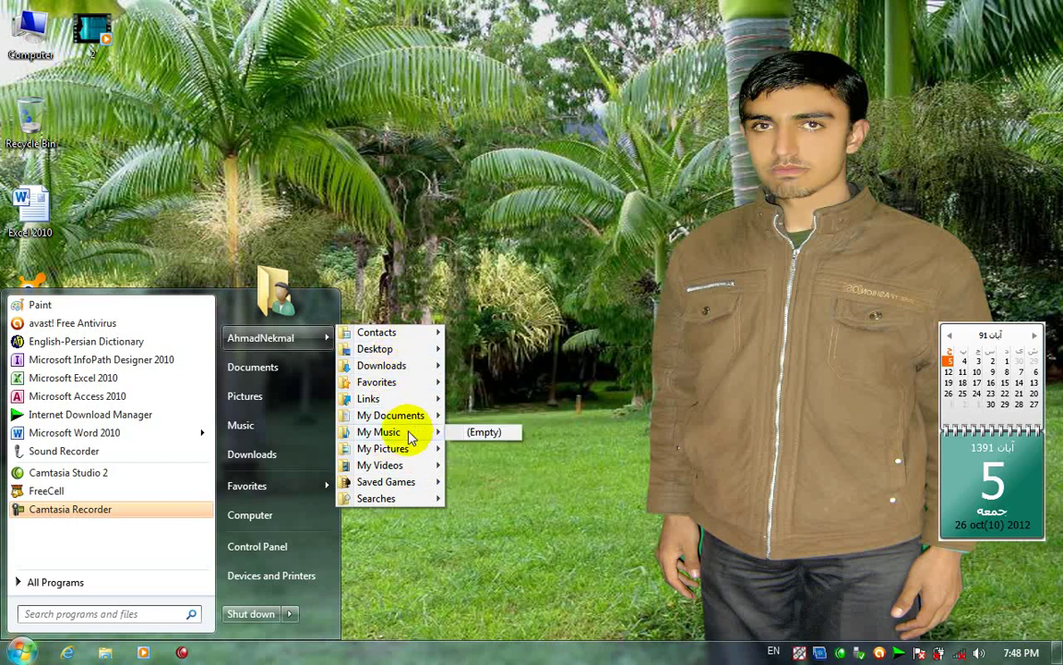
pyautogui.click(442, 484)
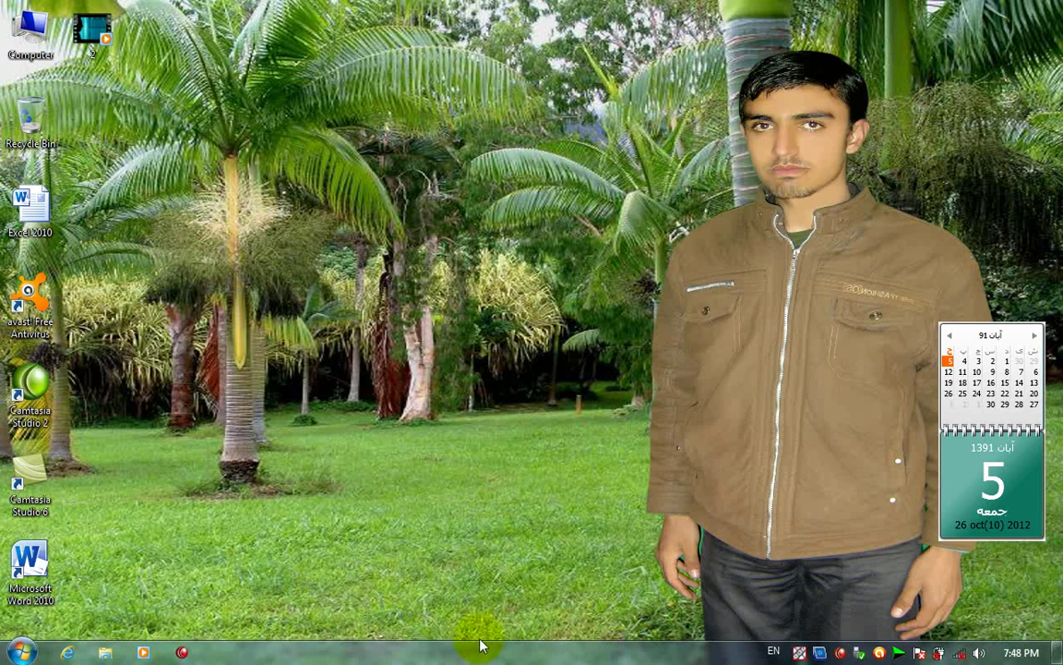
# Set the Personal folder to "Don't display this item" in the Start menu customization, confirm the properties, and check the Start menu.
pyautogui.rightClick(480, 648)
pyautogui.click(531, 629)
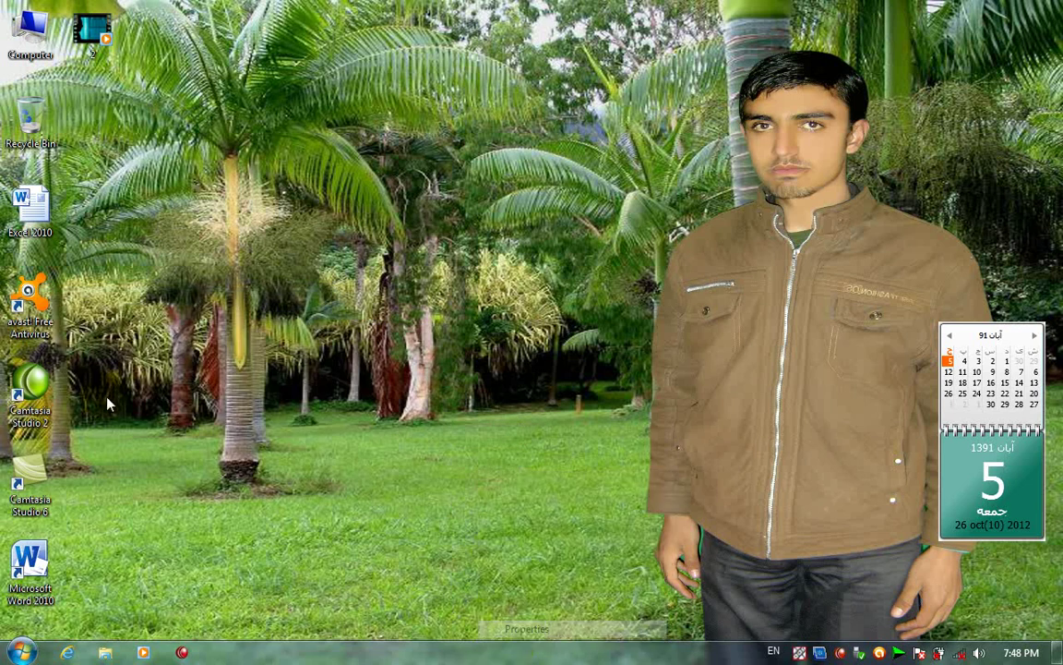
pyautogui.click(81, 278)
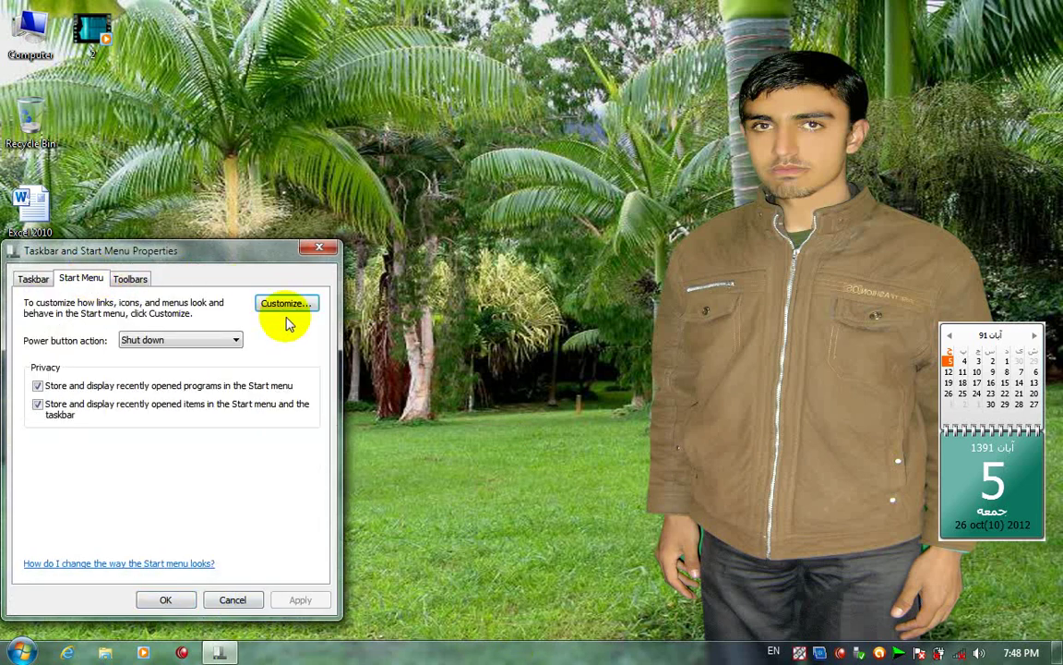
pyautogui.click(283, 305)
pyautogui.scroll(-3, 155, 498)
pyautogui.scroll(-5, 156, 515)
pyautogui.click(47, 460)
pyautogui.click(64, 476)
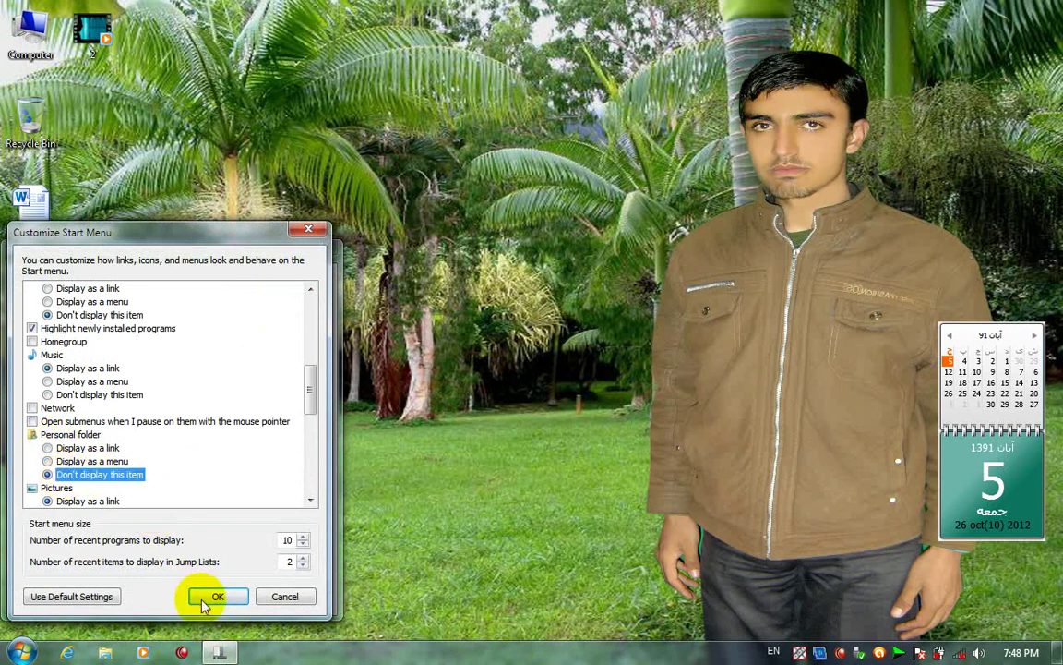
pyautogui.click(221, 596)
pyautogui.click(296, 600)
pyautogui.click(166, 600)
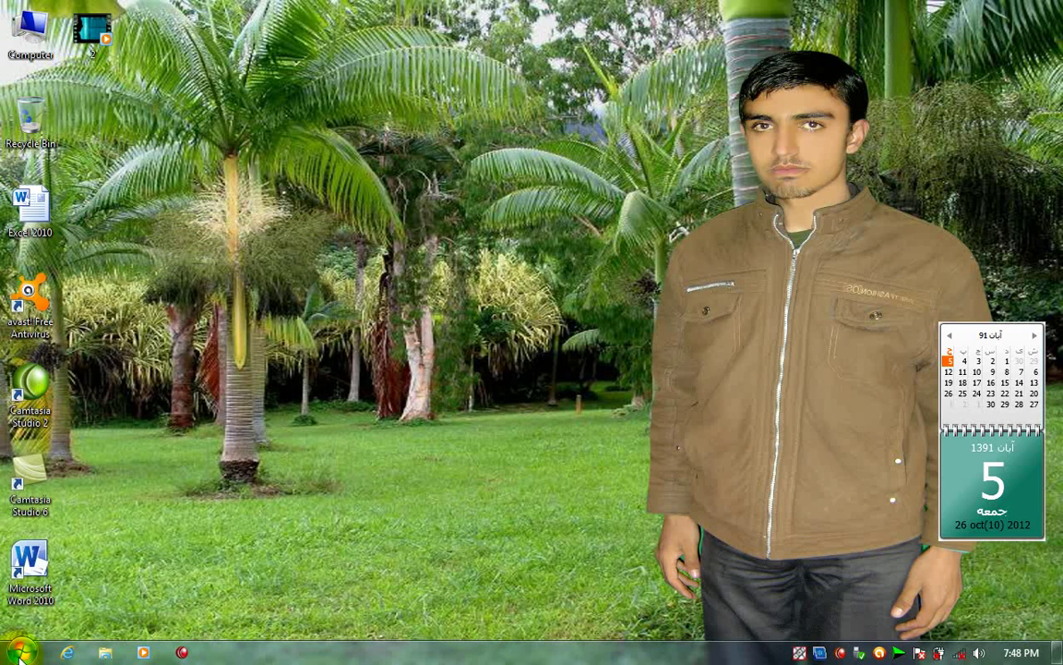
pyautogui.press('super')
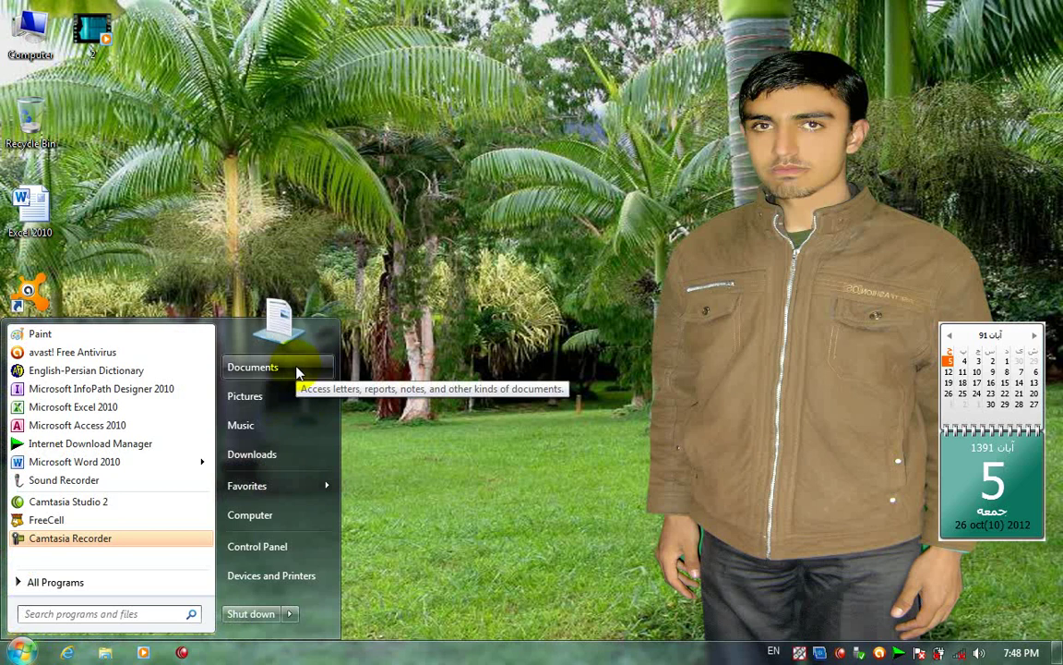
# Set the Personal folder to "Display as a link" in the Start menu customization and confirm the properties.
pyautogui.rightClick(430, 652)
pyautogui.click(475, 652)
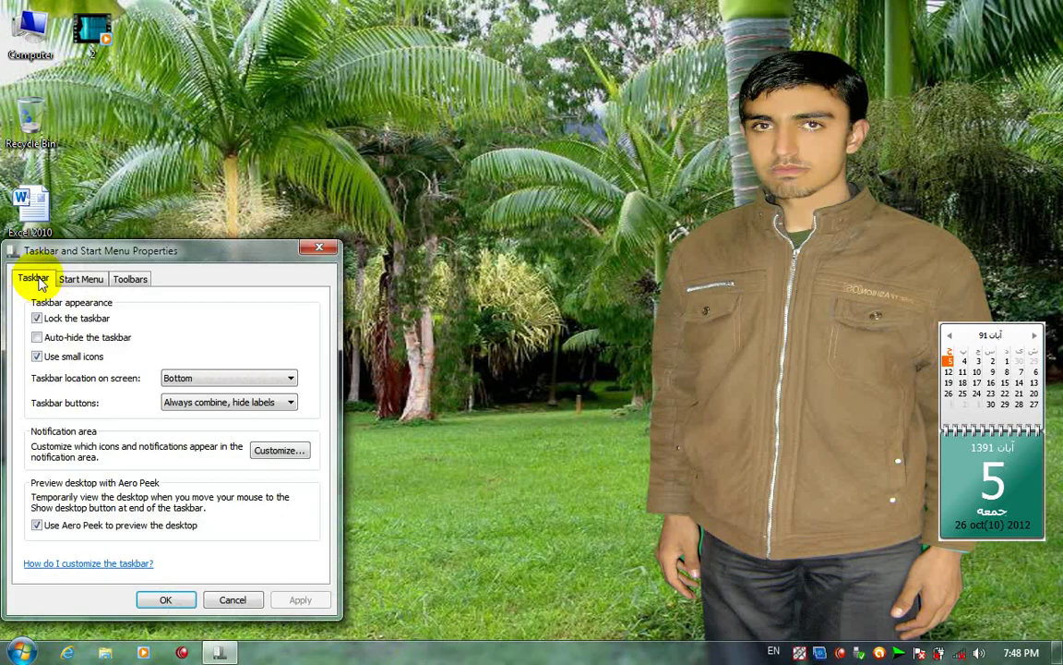
pyautogui.click(80, 279)
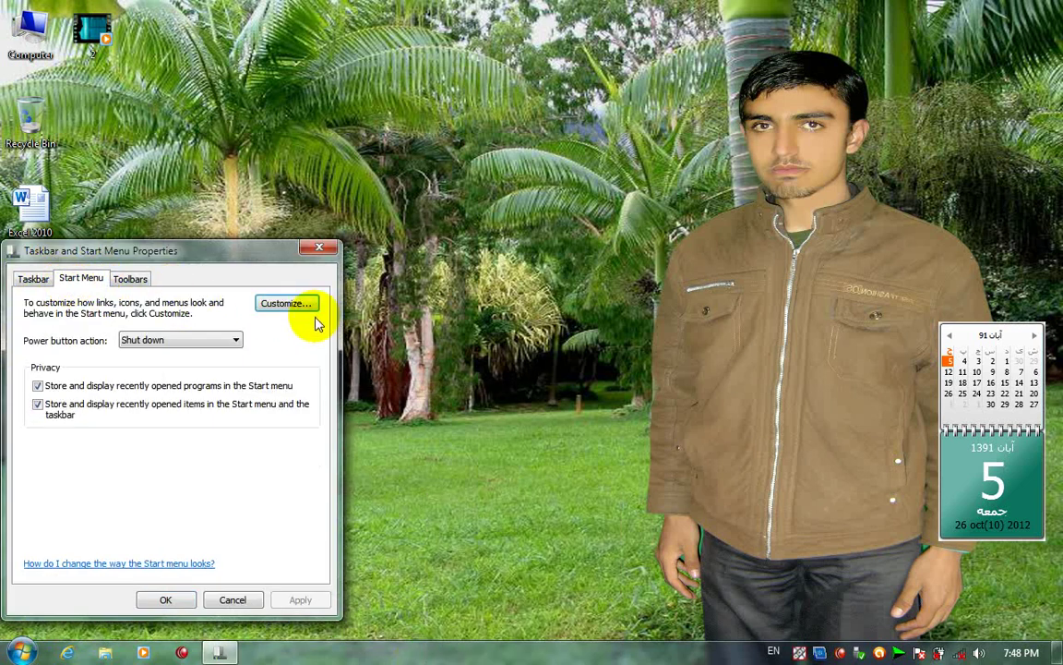
pyautogui.click(284, 301)
pyautogui.scroll(-5, 68, 452)
pyautogui.scroll(-2, 55, 457)
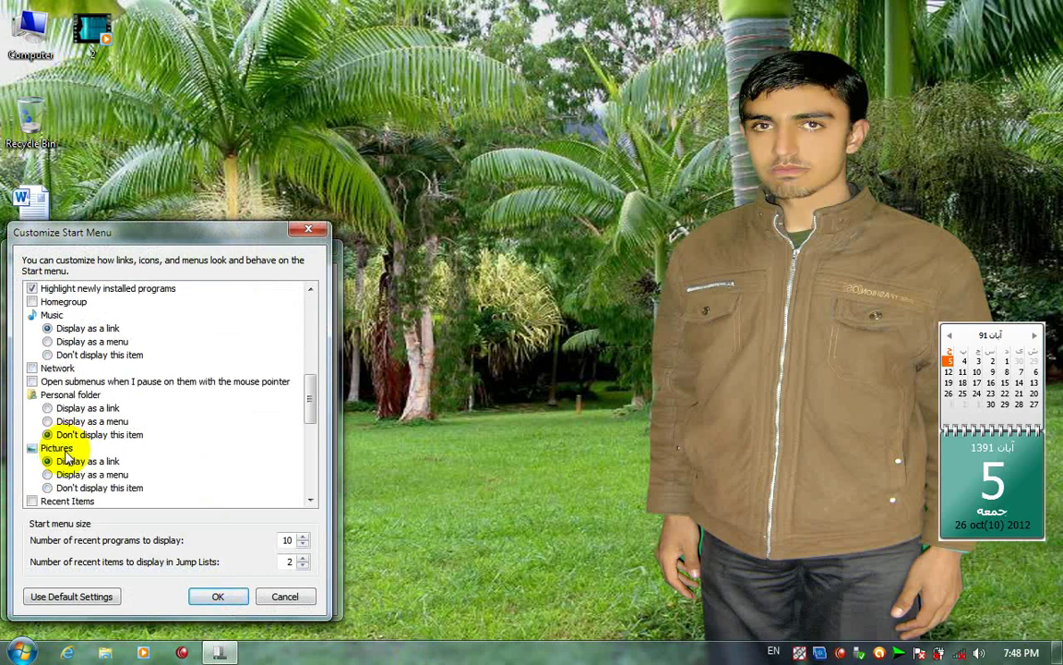
pyautogui.scroll(-1, 65, 387)
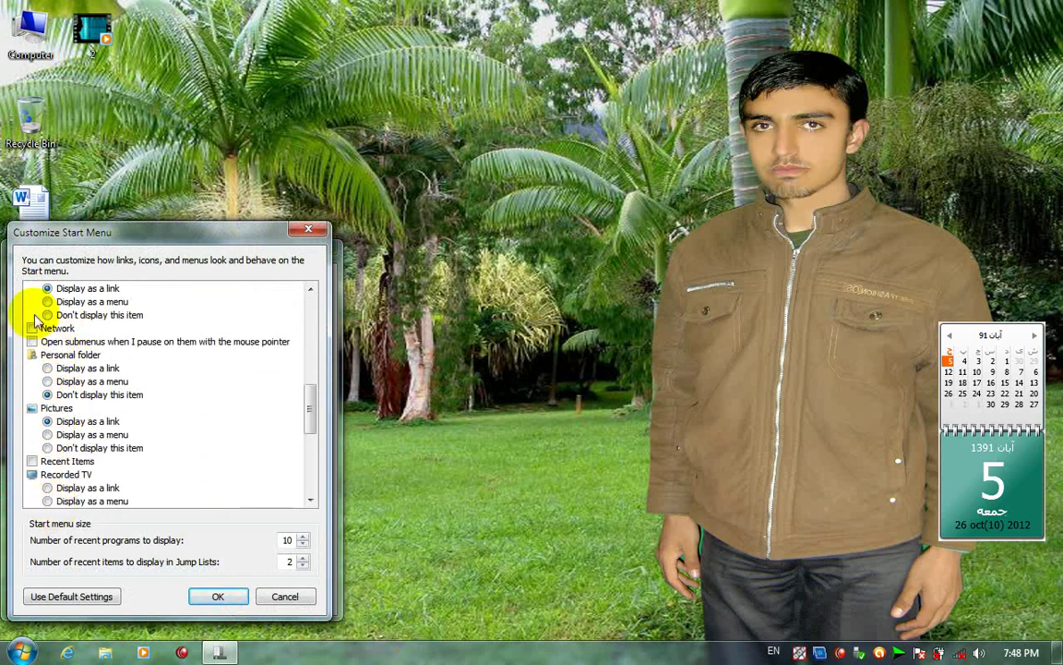
pyautogui.click(47, 368)
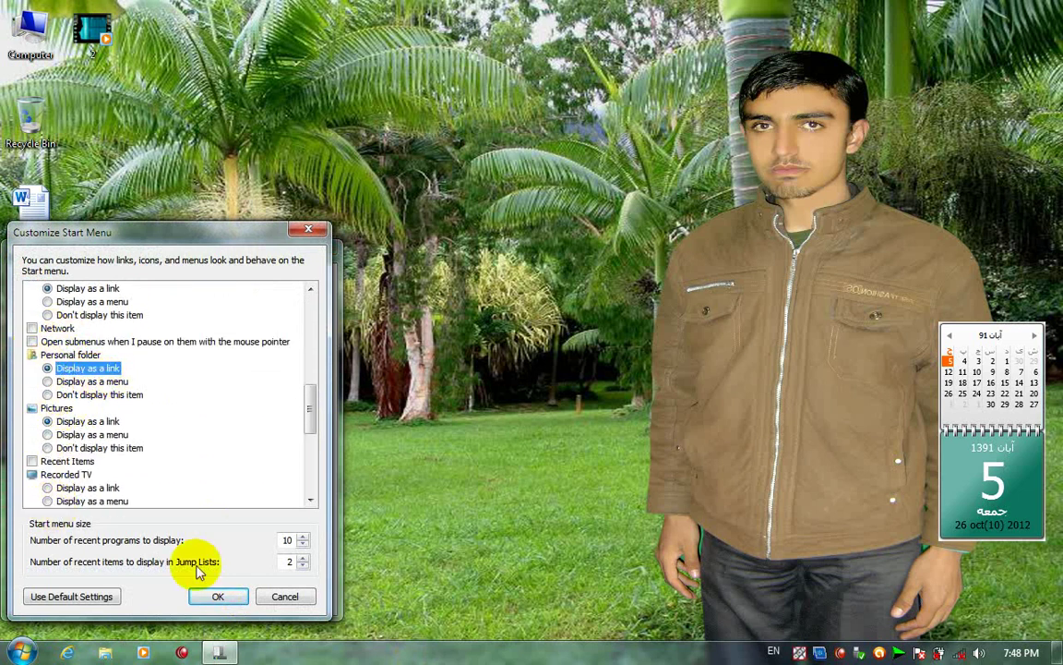
pyautogui.click(216, 596)
pyautogui.click(300, 600)
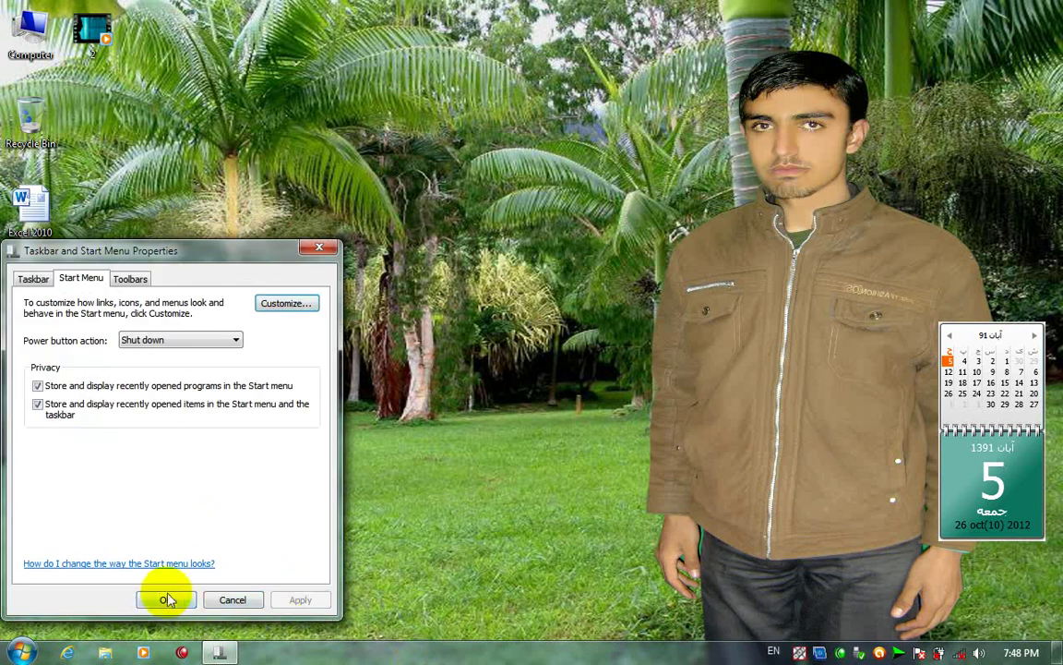
pyautogui.click(166, 599)
# Open the personal folder from its Start menu link and close the window.
pyautogui.press('super')
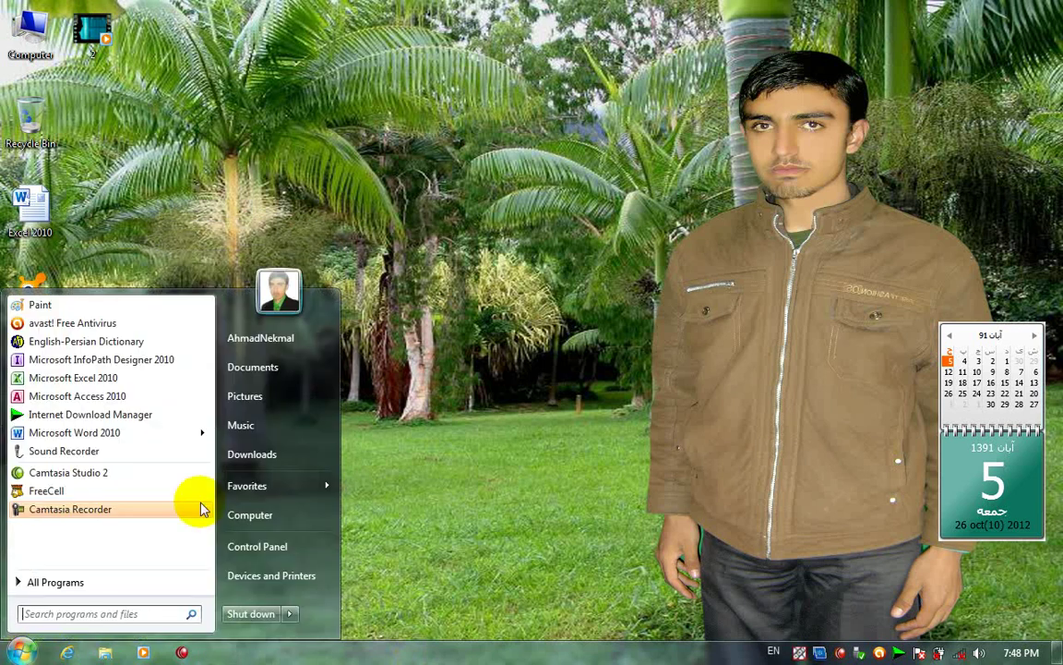
pyautogui.click(280, 341)
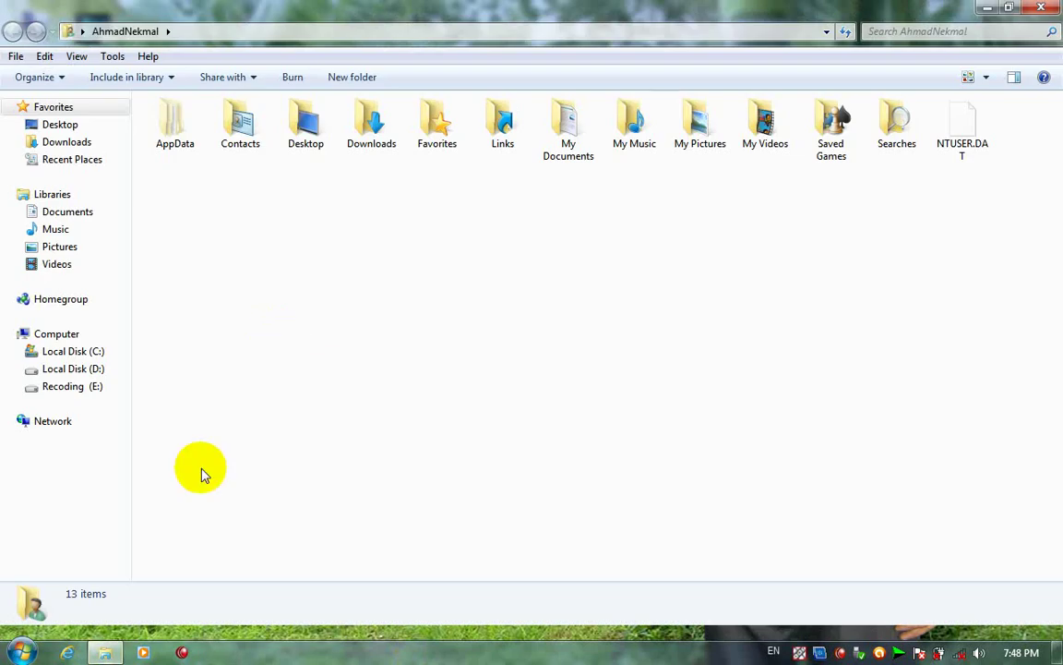
pyautogui.click(1041, 8)
# Open the Start menu customization and find the display options for Pictures.
pyautogui.rightClick(444, 650)
pyautogui.click(462, 646)
pyautogui.click(92, 283)
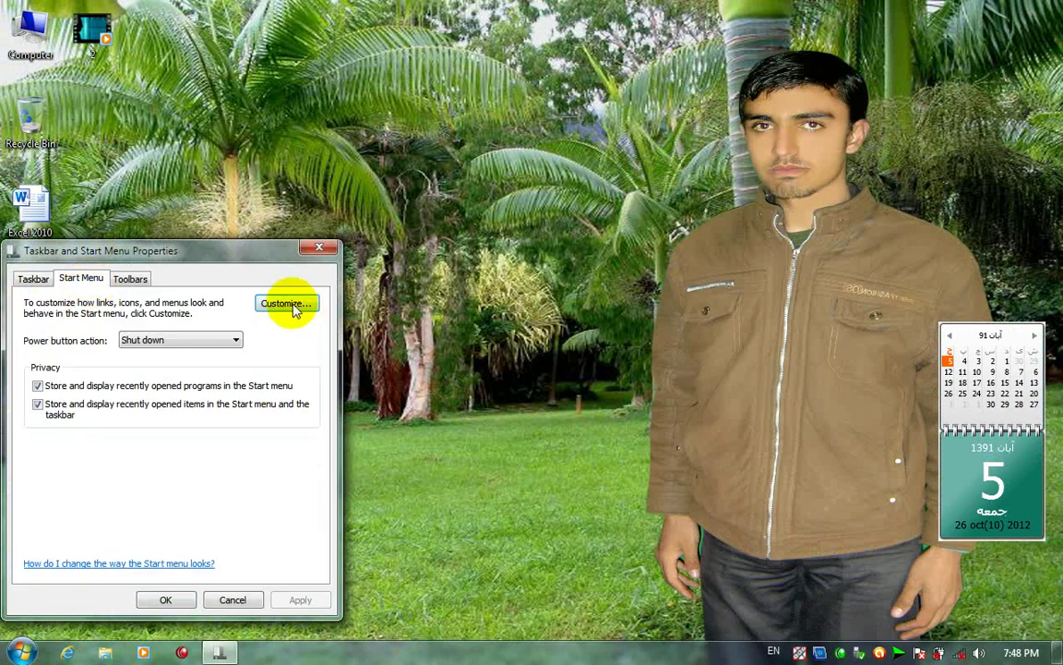
pyautogui.click(286, 303)
pyautogui.scroll(-8, 147, 486)
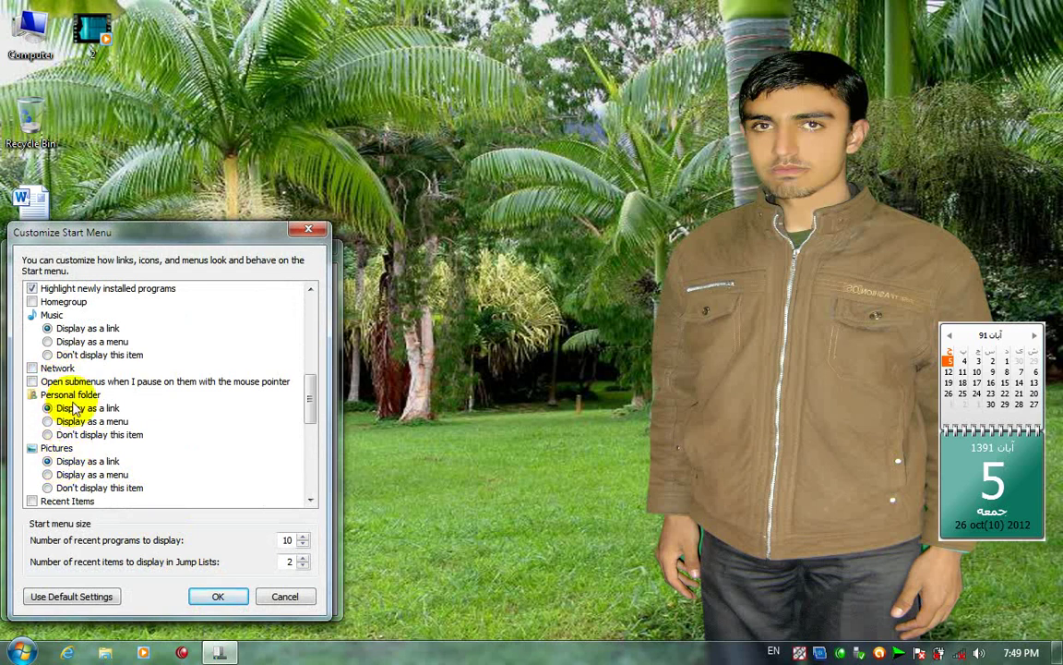
# Open the Pictures library from the Start menu and close its window.
pyautogui.click(20, 651)
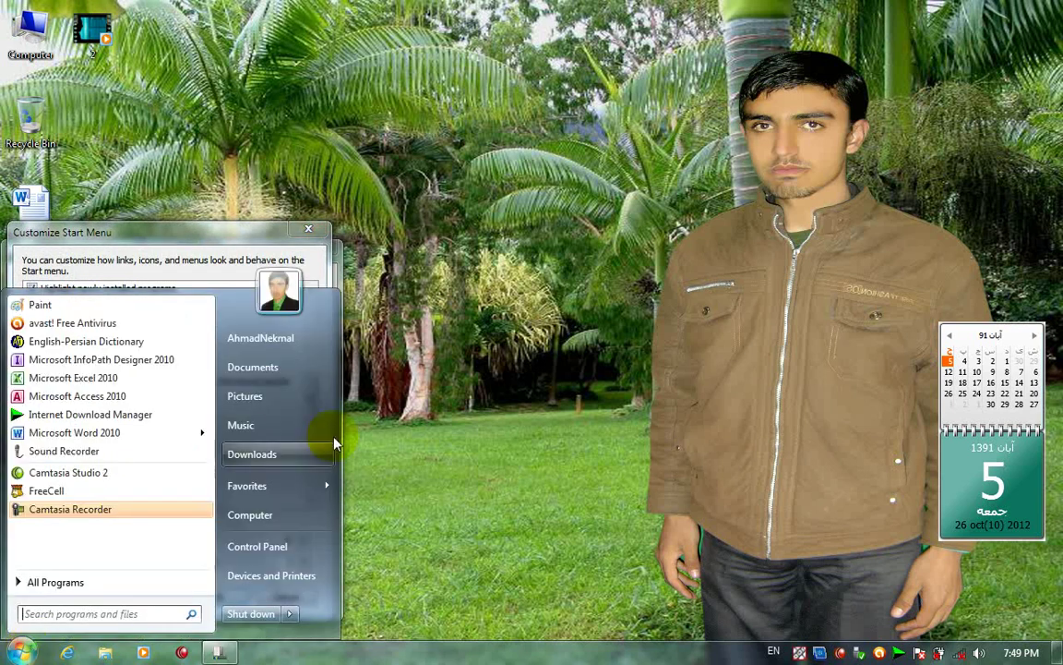
pyautogui.click(289, 407)
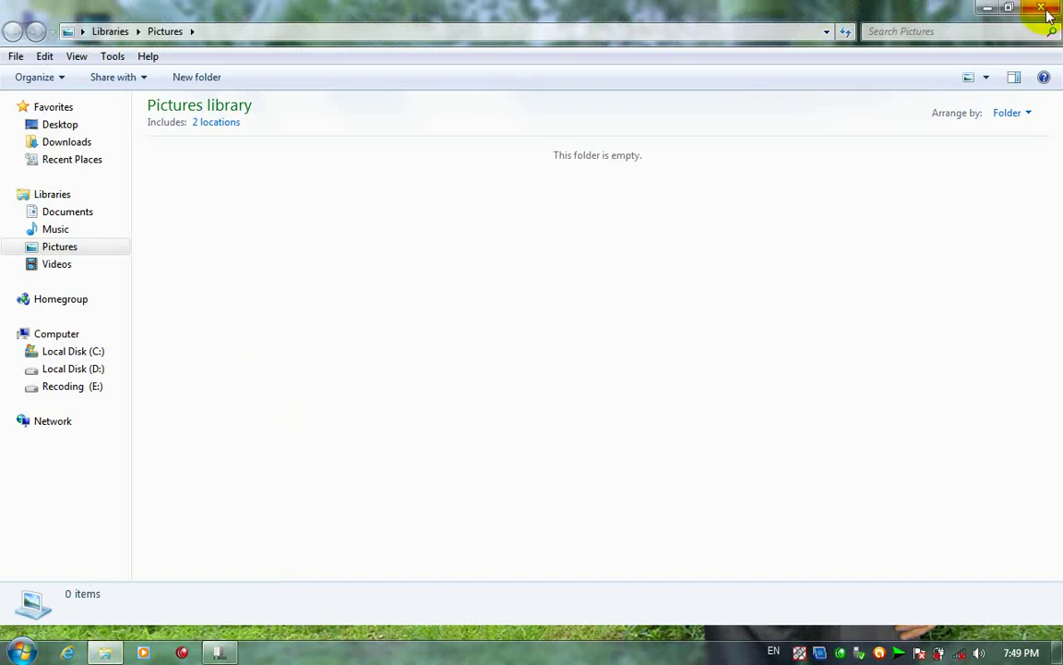
pyautogui.click(1045, 11)
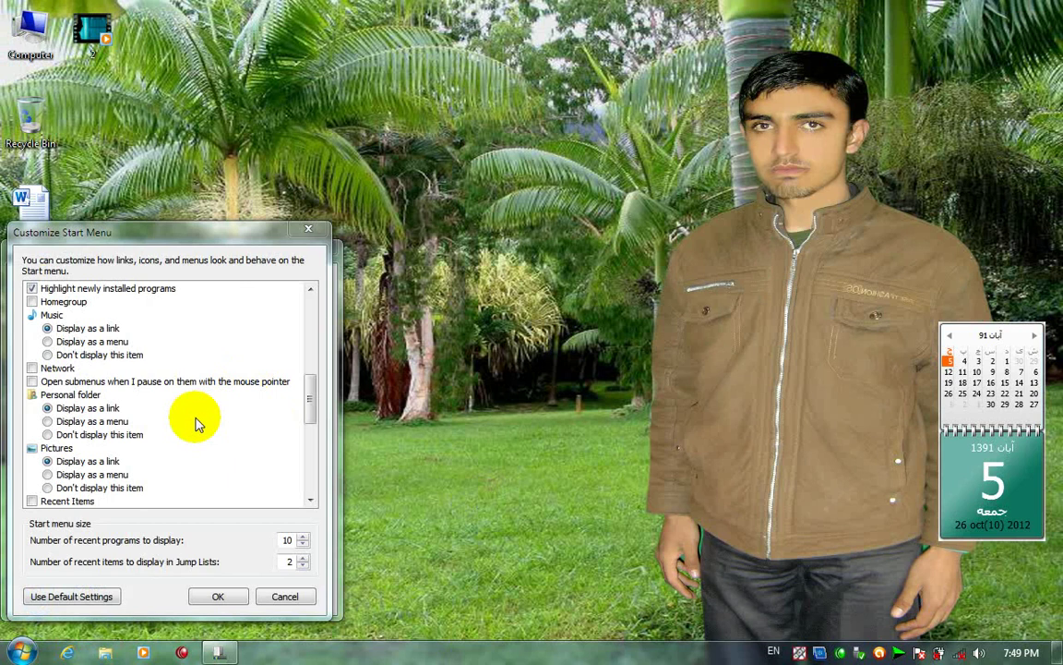
# Set Pictures to "Display as a menu" in the Start menu customization and confirm the properties.
pyautogui.click(92, 474)
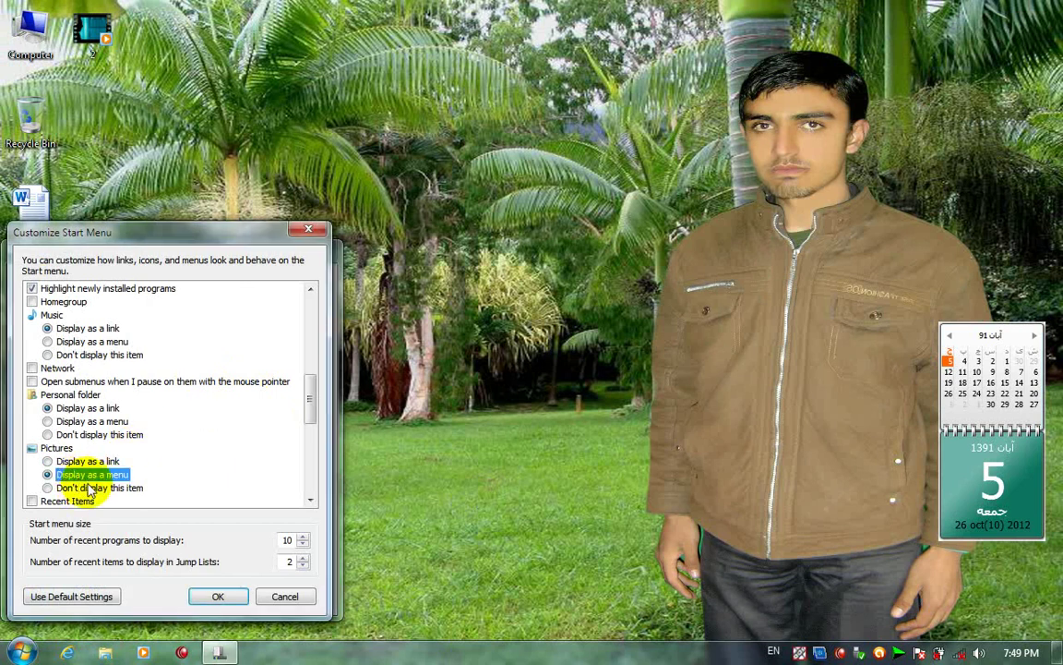
pyautogui.click(218, 596)
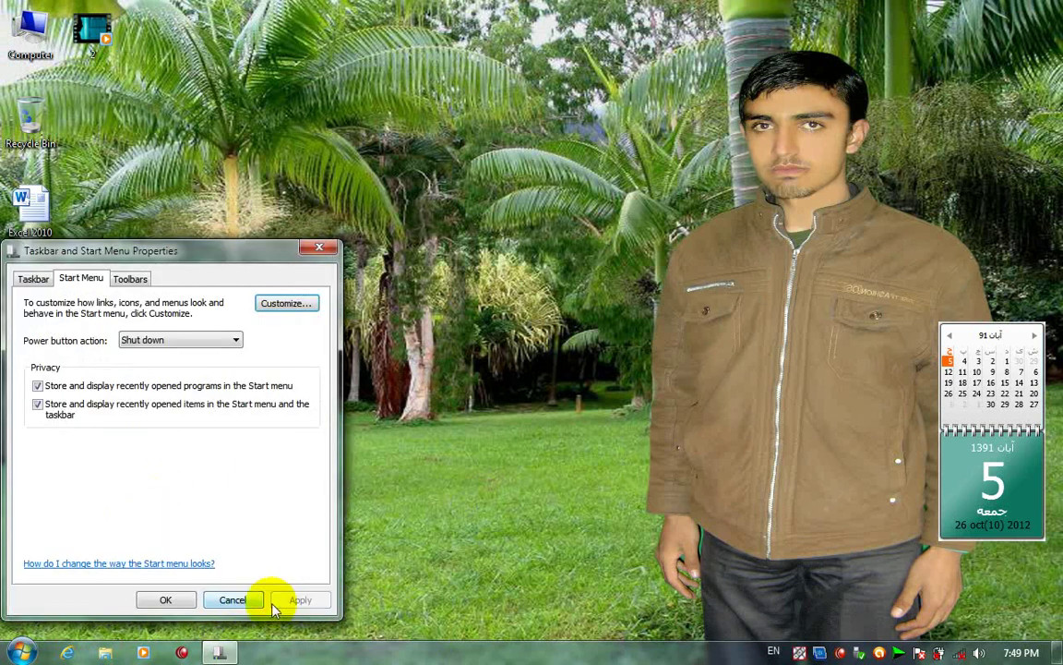
pyautogui.click(166, 602)
# Browse the Pictures submenu in the Start menu, including My Pictures and Public Pictures.
pyautogui.click(20, 653)
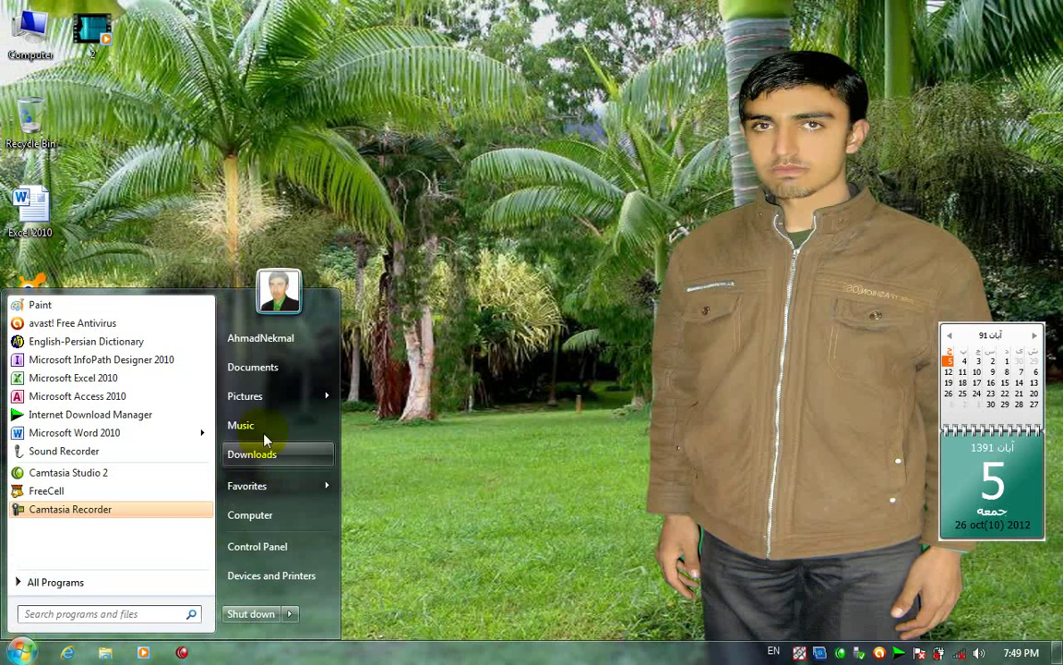
pyautogui.moveTo(275, 406)
pyautogui.moveTo(388, 397)
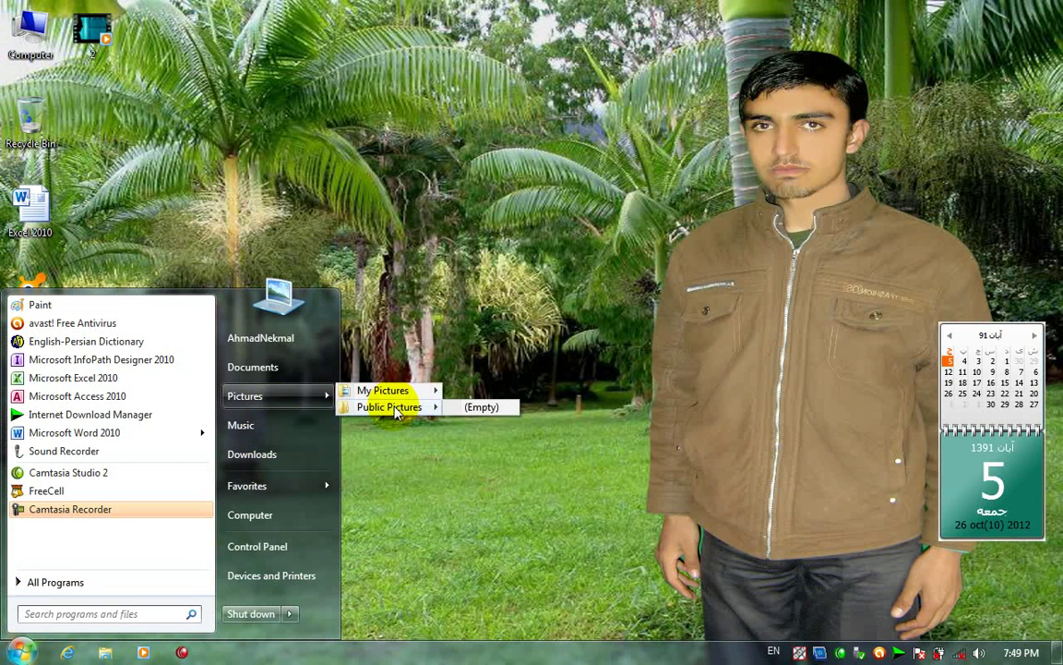
# Set Pictures to "Don't display this item" in the Start menu customization, confirm the properties, and check the Start menu.
pyautogui.rightClick(512, 652)
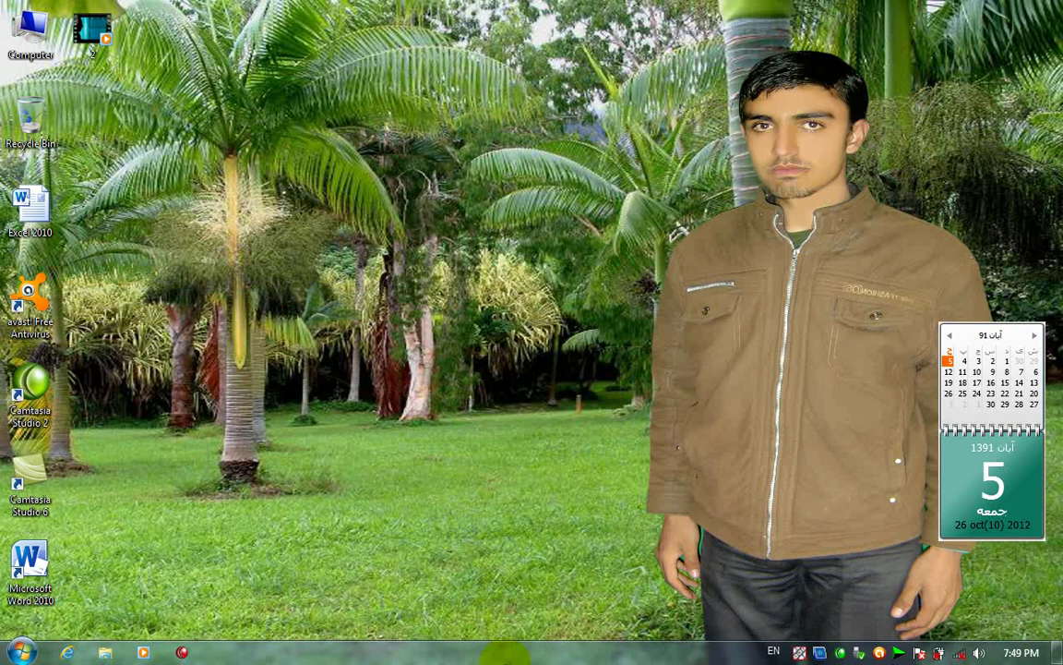
pyautogui.click(541, 648)
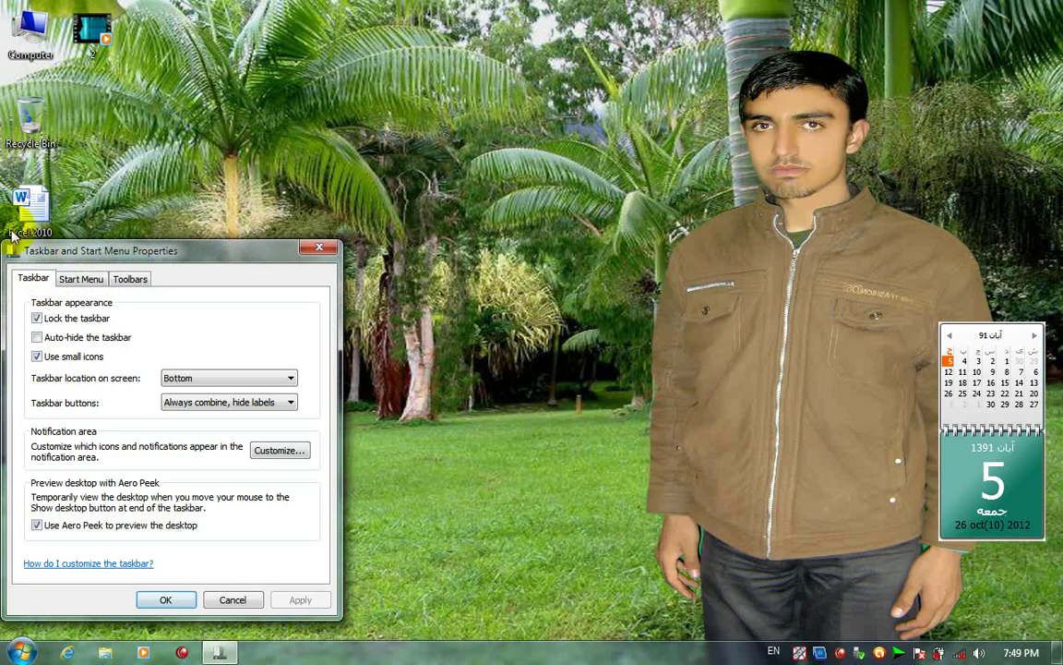
pyautogui.click(81, 278)
pyautogui.click(285, 303)
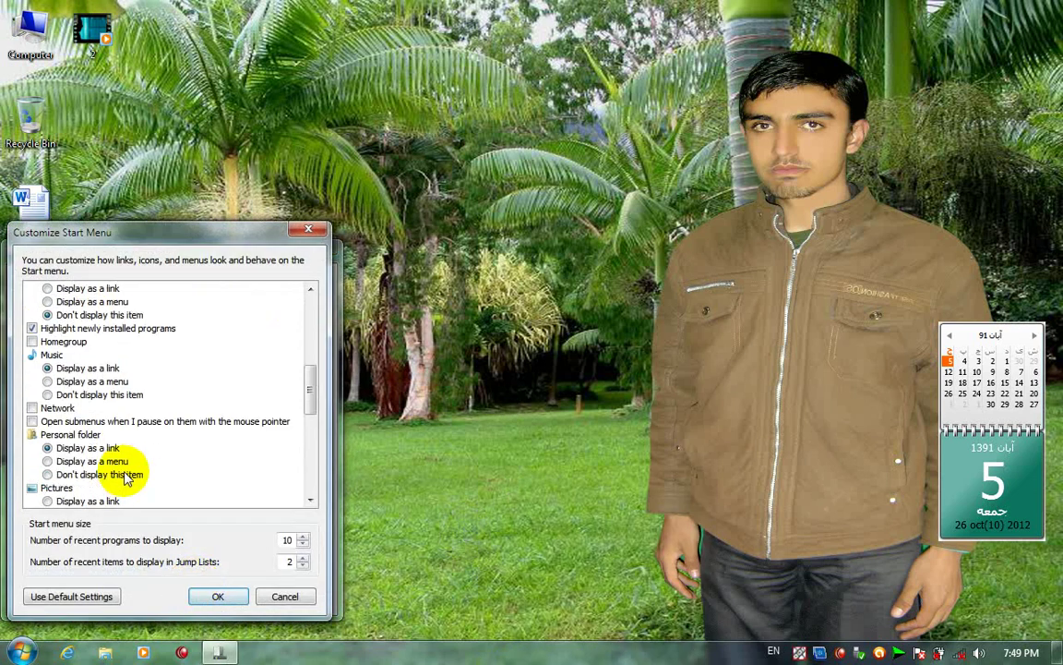
pyautogui.scroll(-1, 138, 471)
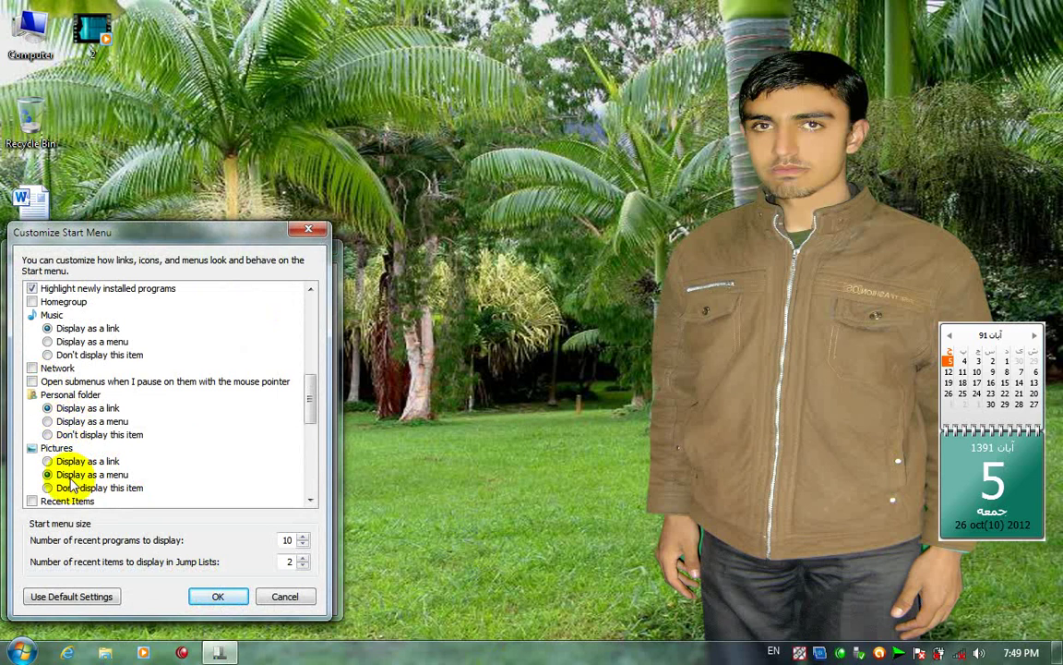
pyautogui.scroll(-1, 71, 481)
pyautogui.click(74, 448)
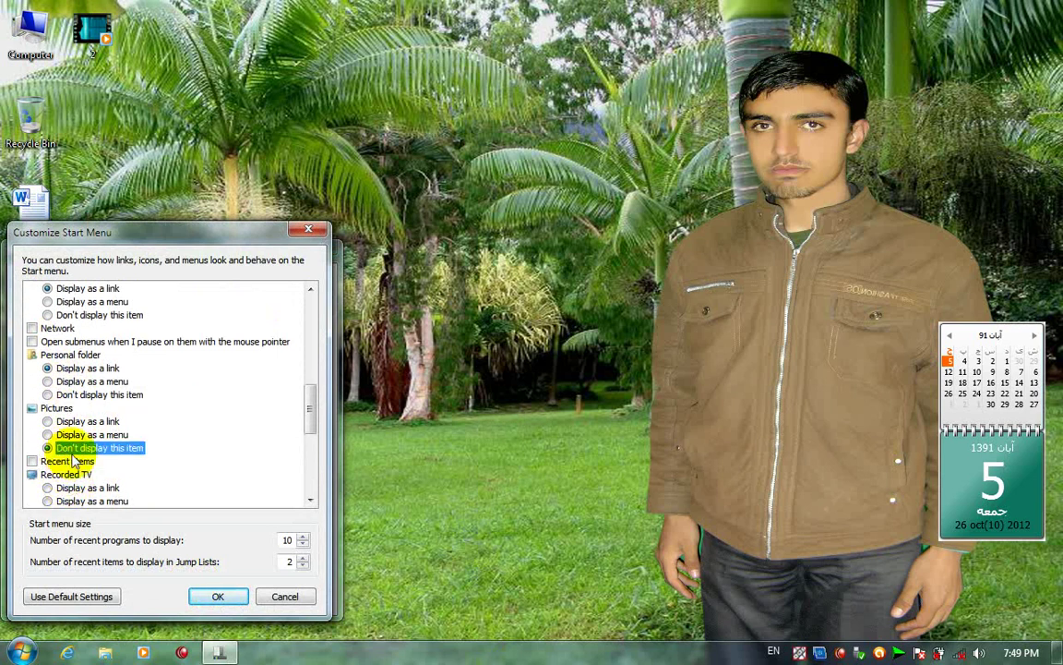
pyautogui.click(217, 598)
pyautogui.click(299, 596)
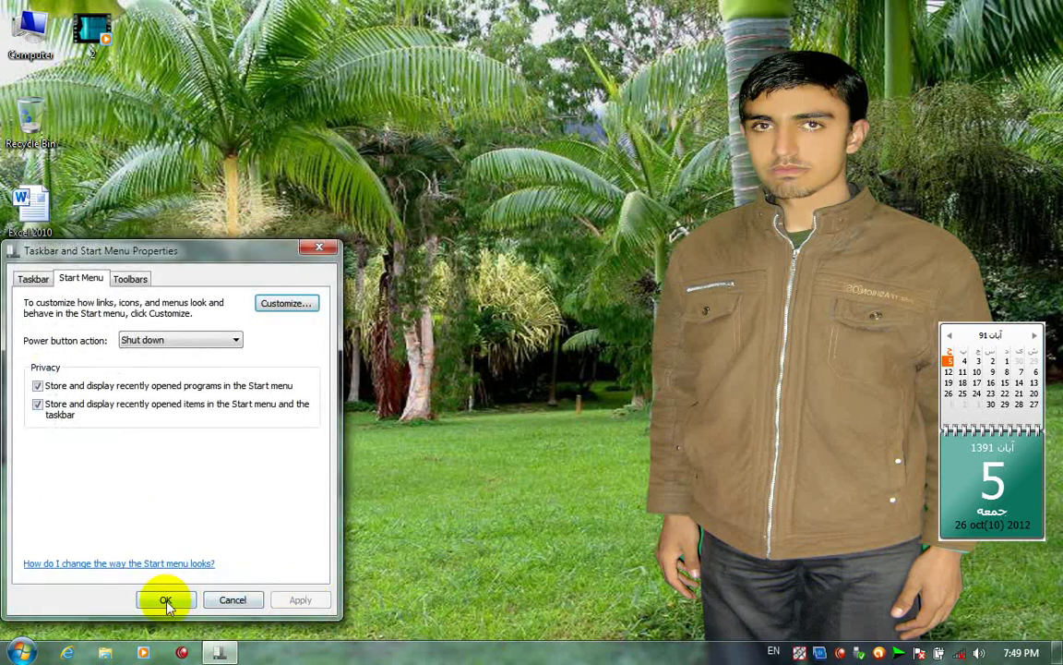
pyautogui.click(161, 598)
pyautogui.press('super')
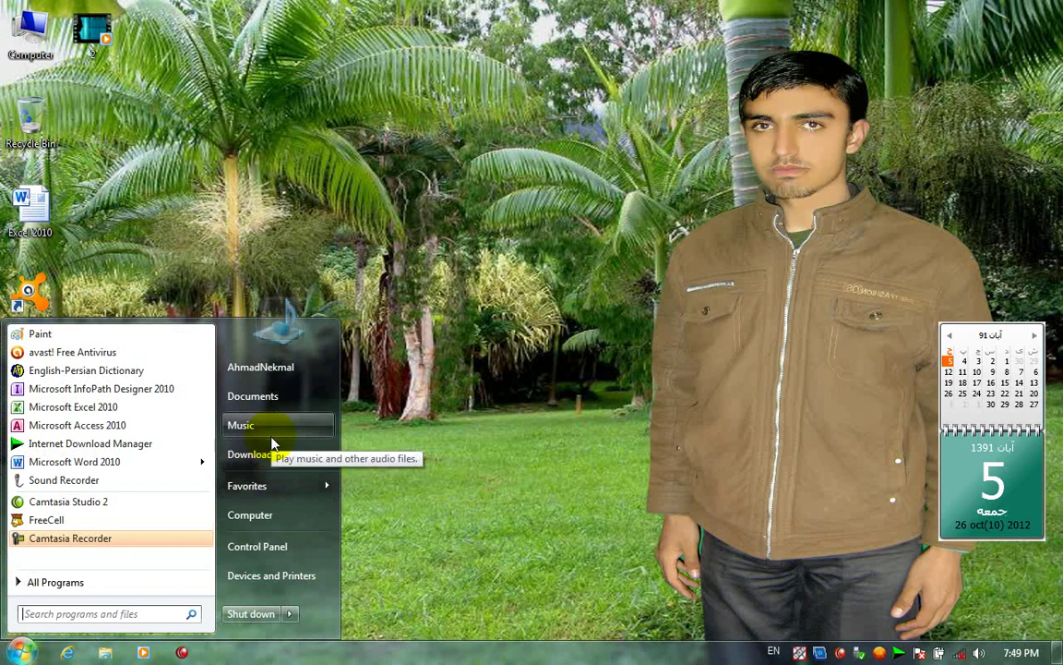
# Set Pictures to "Display as a link" in the Start menu customization, confirm the properties, and check the Start menu.
pyautogui.rightClick(447, 651)
pyautogui.click(456, 650)
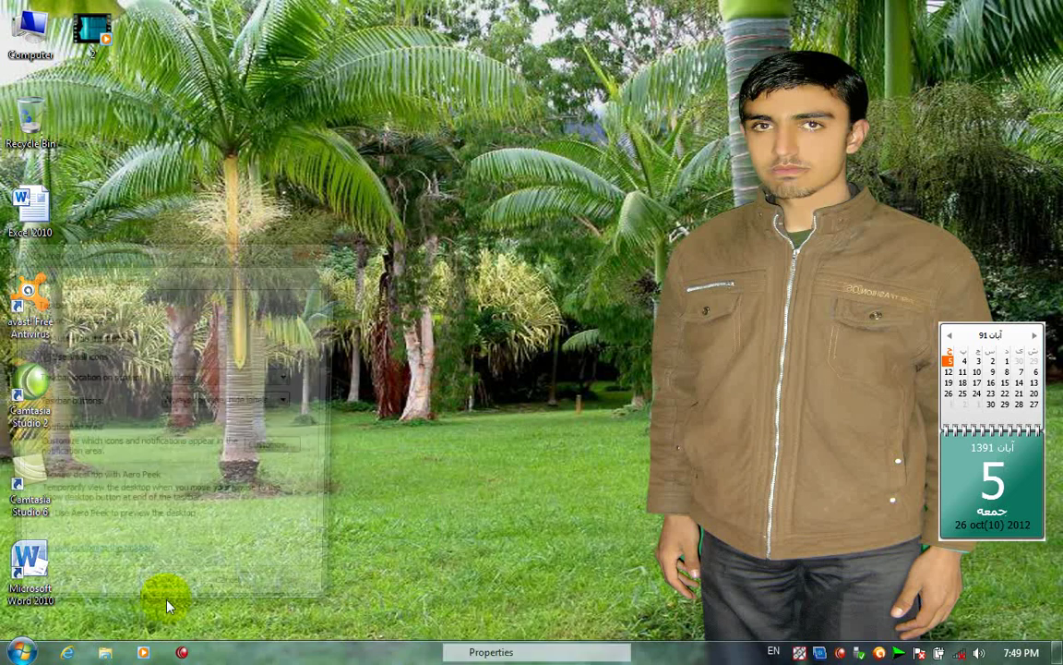
pyautogui.click(69, 280)
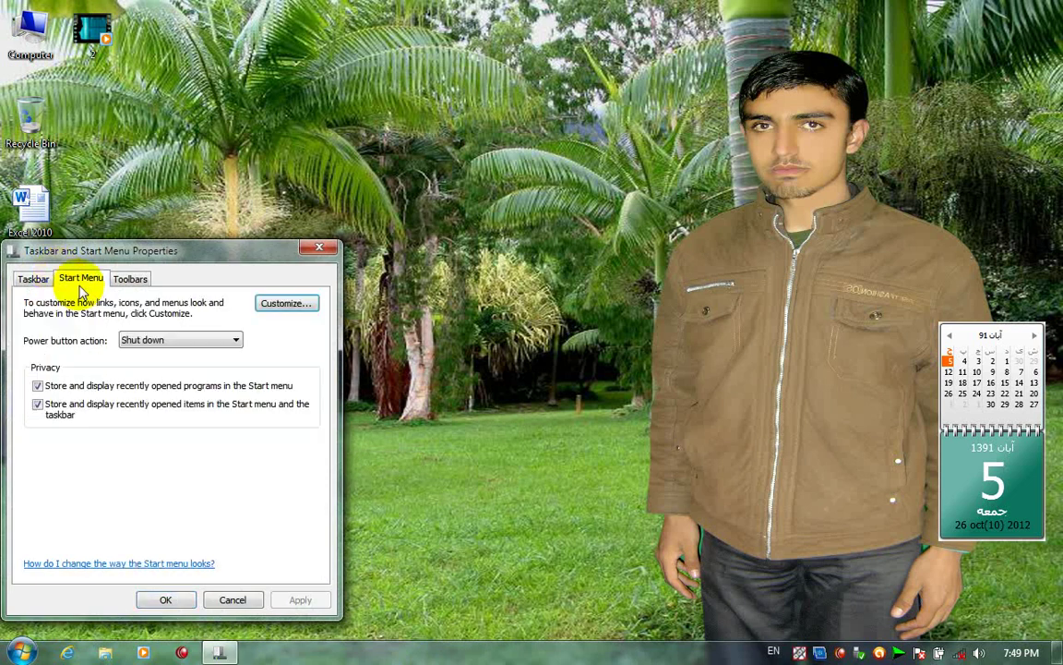
pyautogui.click(286, 304)
pyautogui.scroll(-9, 178, 522)
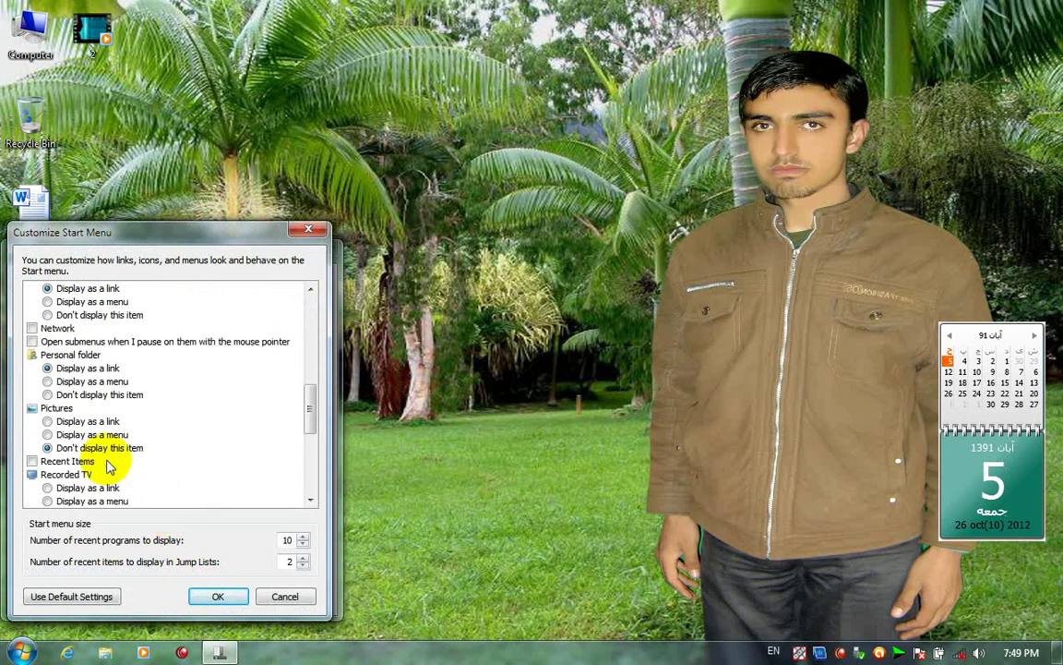
pyautogui.click(85, 381)
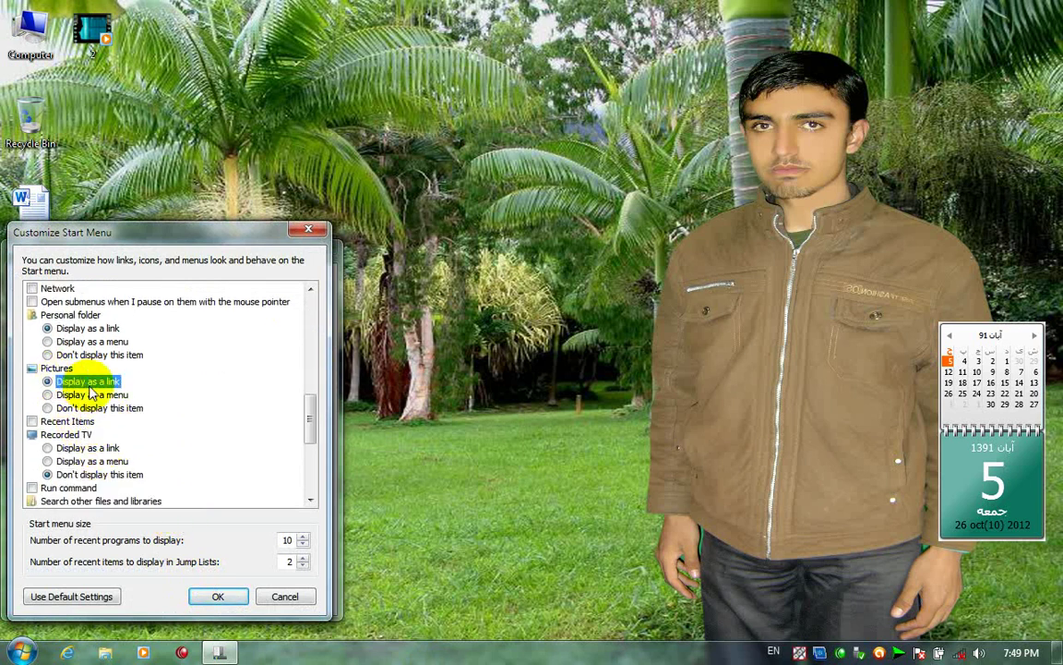
pyautogui.click(217, 598)
pyautogui.click(303, 598)
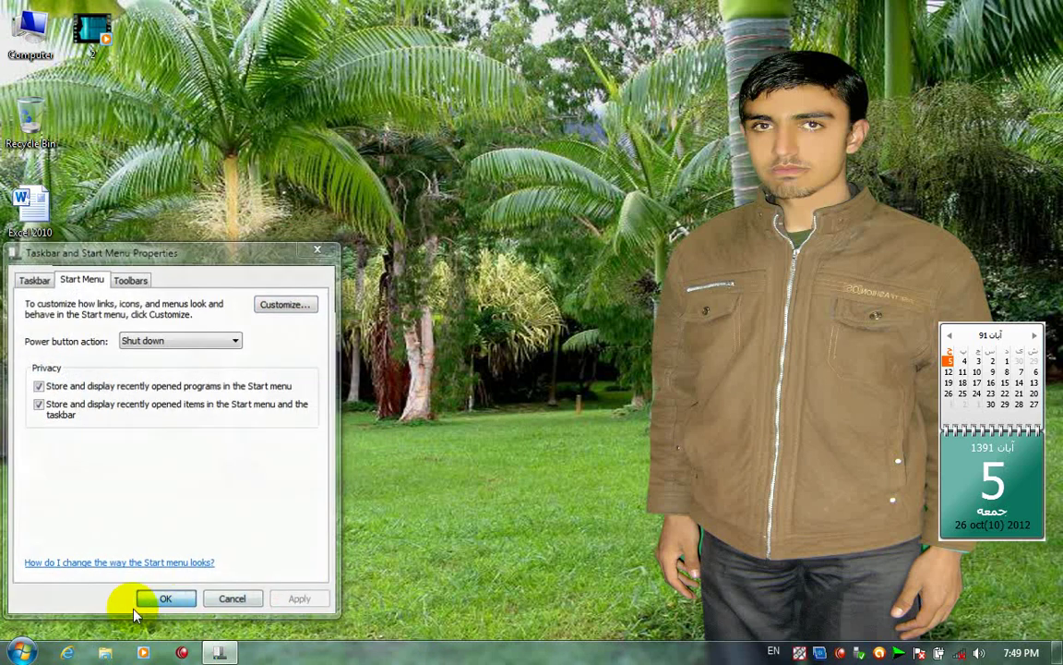
pyautogui.click(143, 599)
pyautogui.press('super')
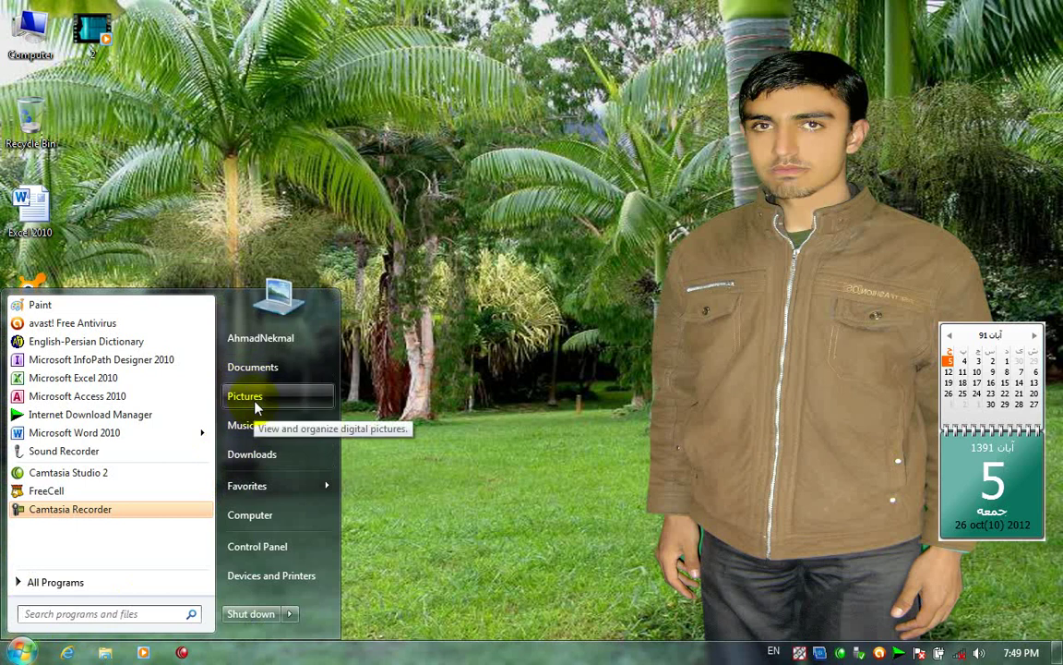
# Open the Start menu customization options at the Recent Items entry and check the Start menu before changing it.
pyautogui.click(508, 645)
pyautogui.rightClick(503, 645)
pyautogui.click(516, 649)
pyautogui.click(81, 277)
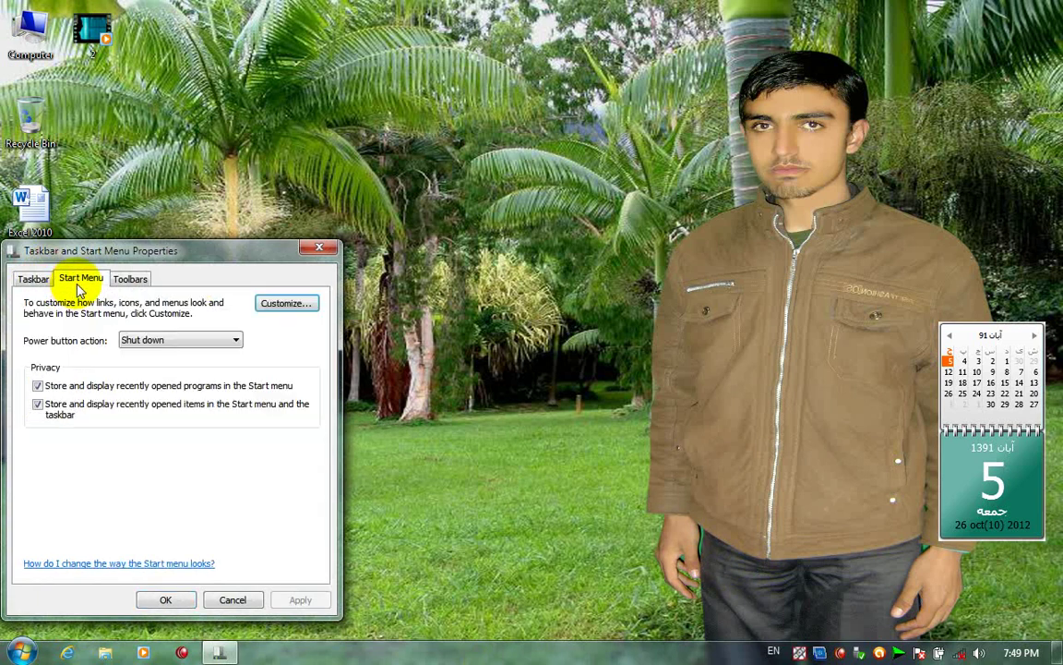
pyautogui.click(286, 312)
pyautogui.scroll(-5, 12, 551)
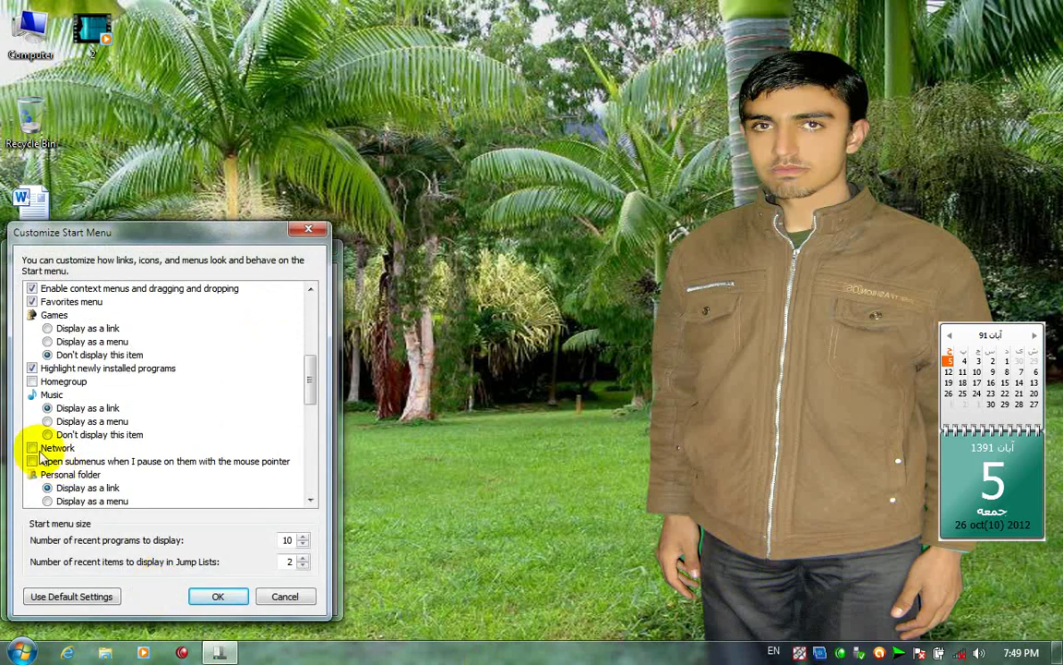
pyautogui.scroll(-2, 38, 454)
pyautogui.scroll(-1, 52, 485)
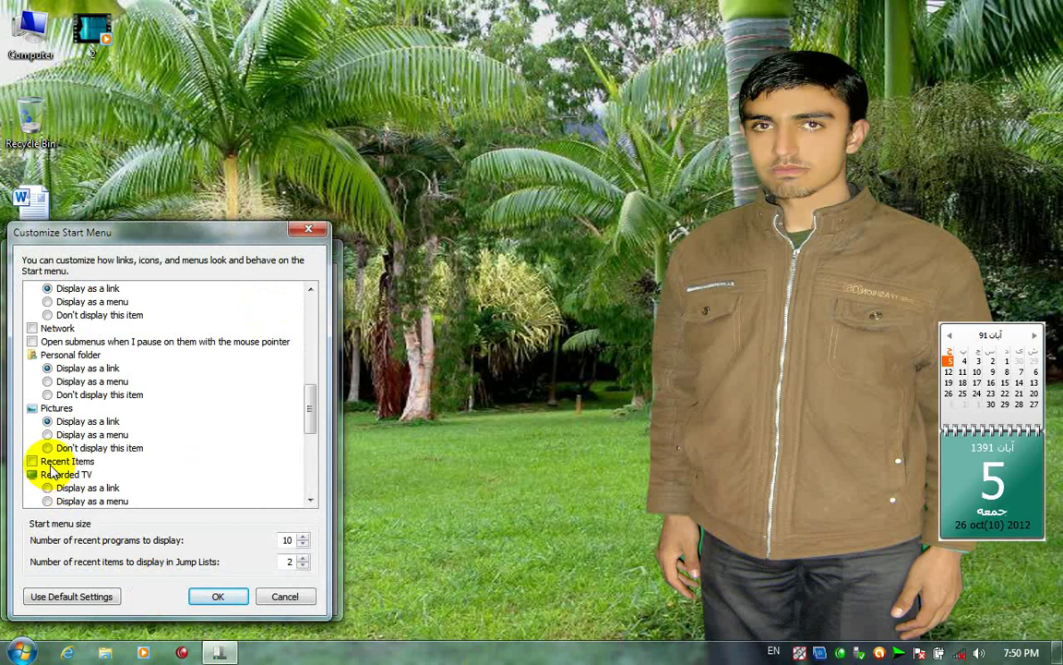
pyautogui.click(33, 460)
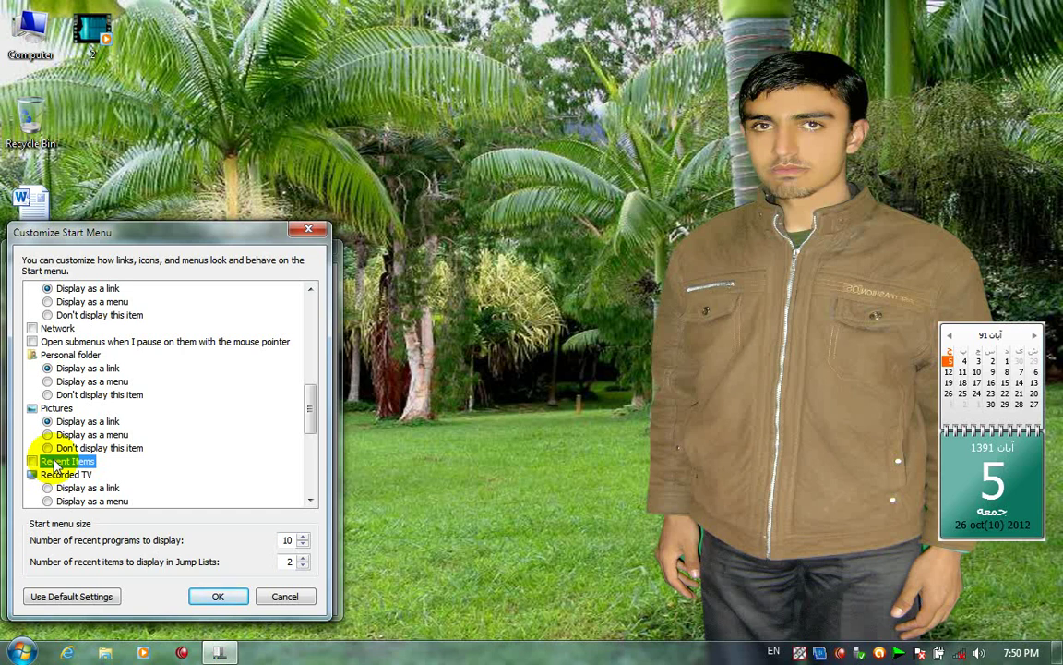
pyautogui.click(20, 652)
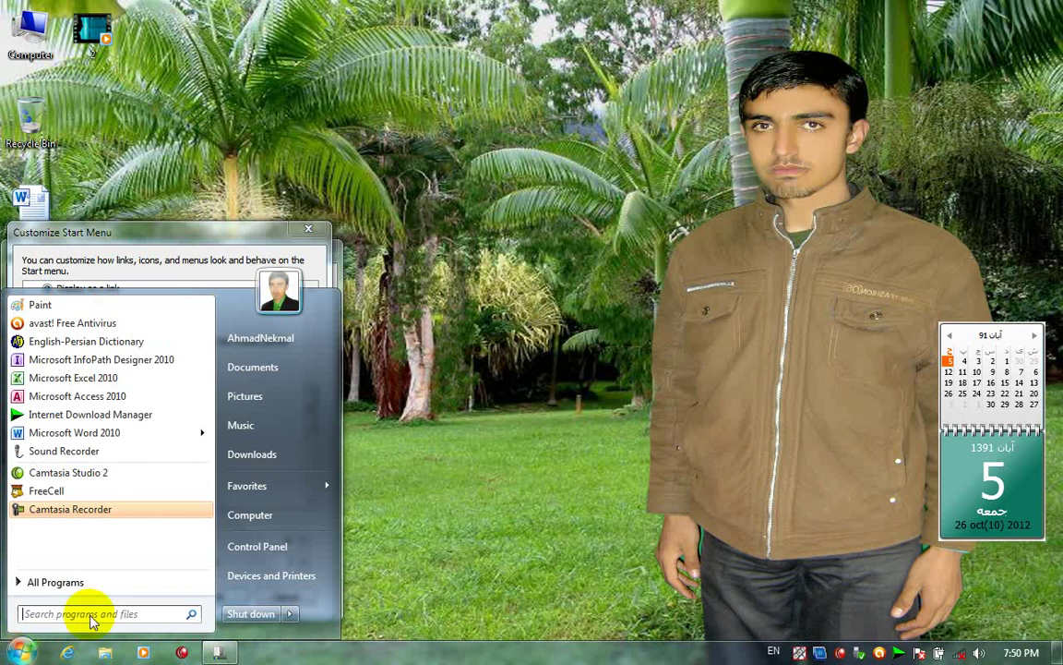
pyautogui.click(420, 512)
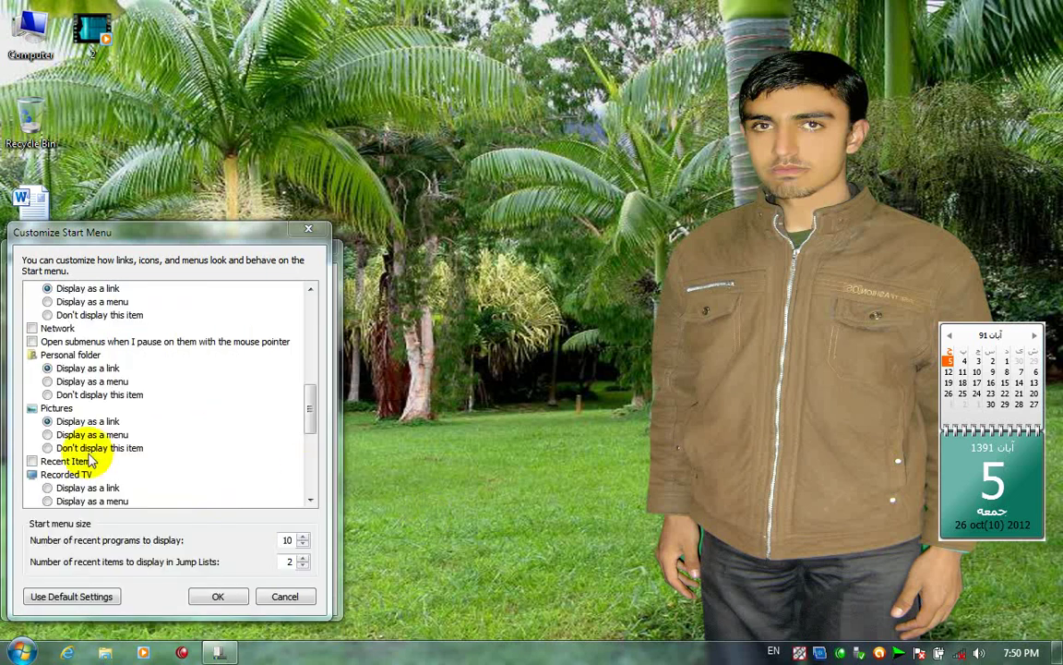
# Enable Recent Items in the Start menu customization and confirm the properties.
pyautogui.click(32, 461)
pyautogui.click(212, 598)
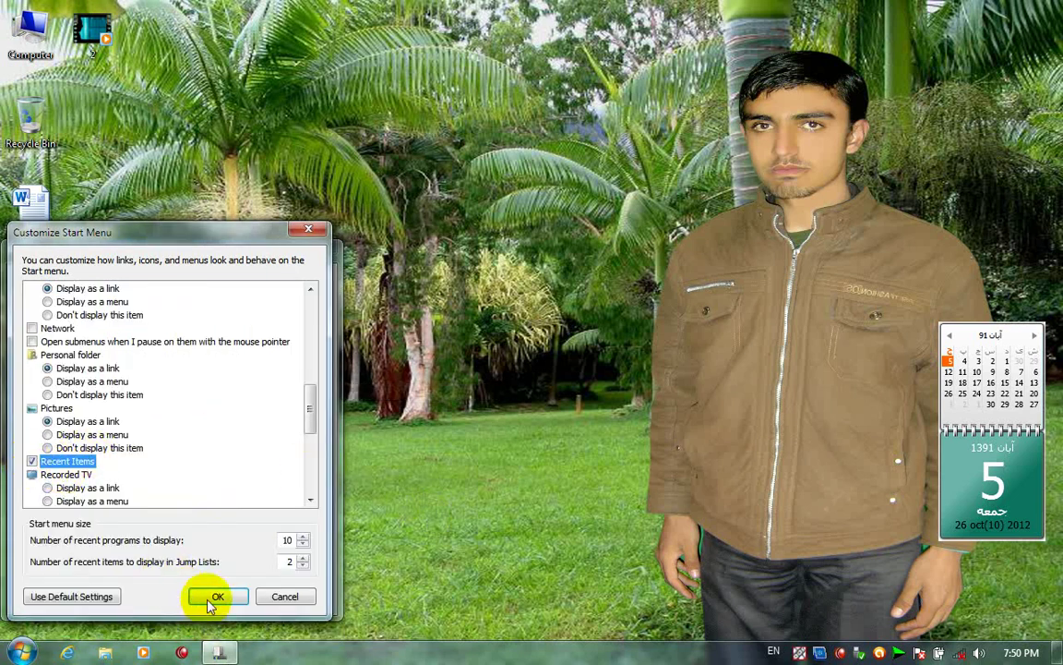
pyautogui.click(299, 598)
pyautogui.click(190, 601)
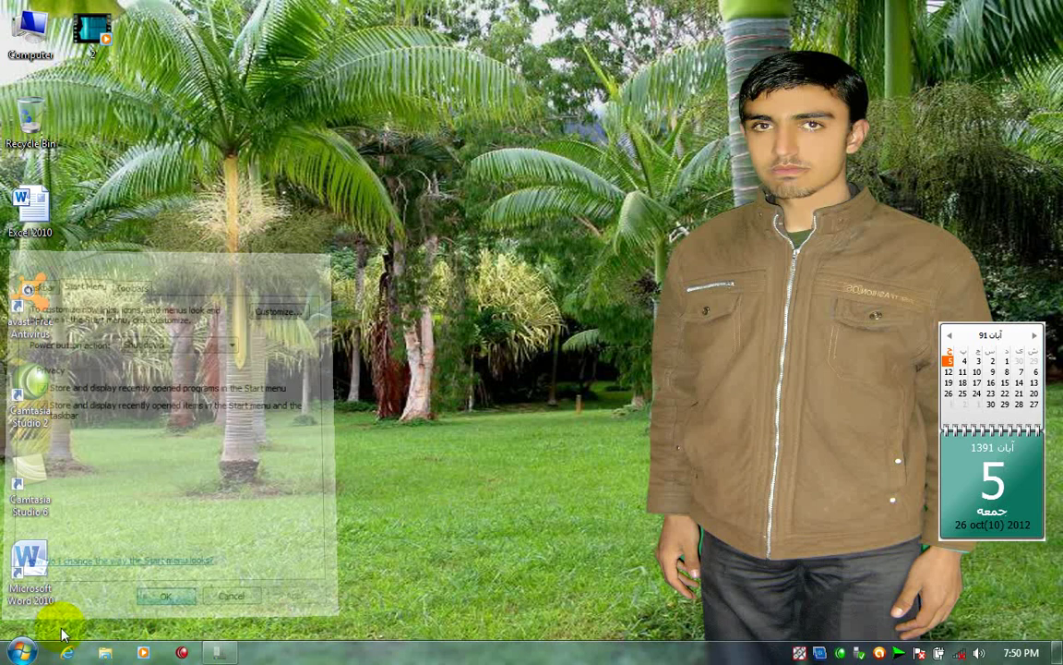
# Open the Excel 2010 document from the Recent Items submenu of the Start menu.
pyautogui.click(20, 653)
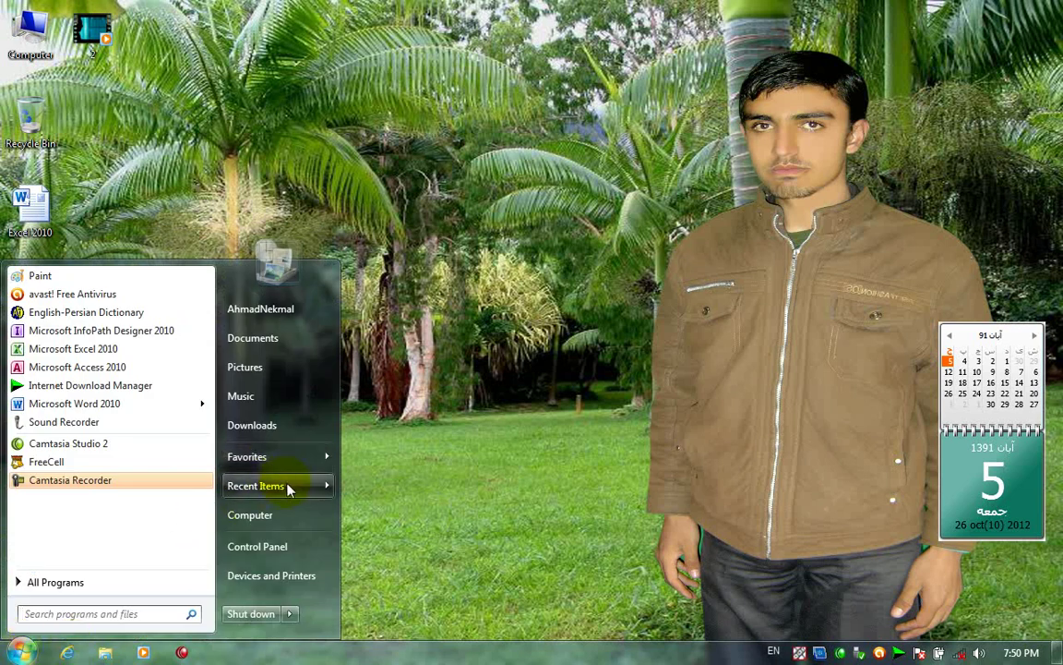
pyautogui.moveTo(288, 486)
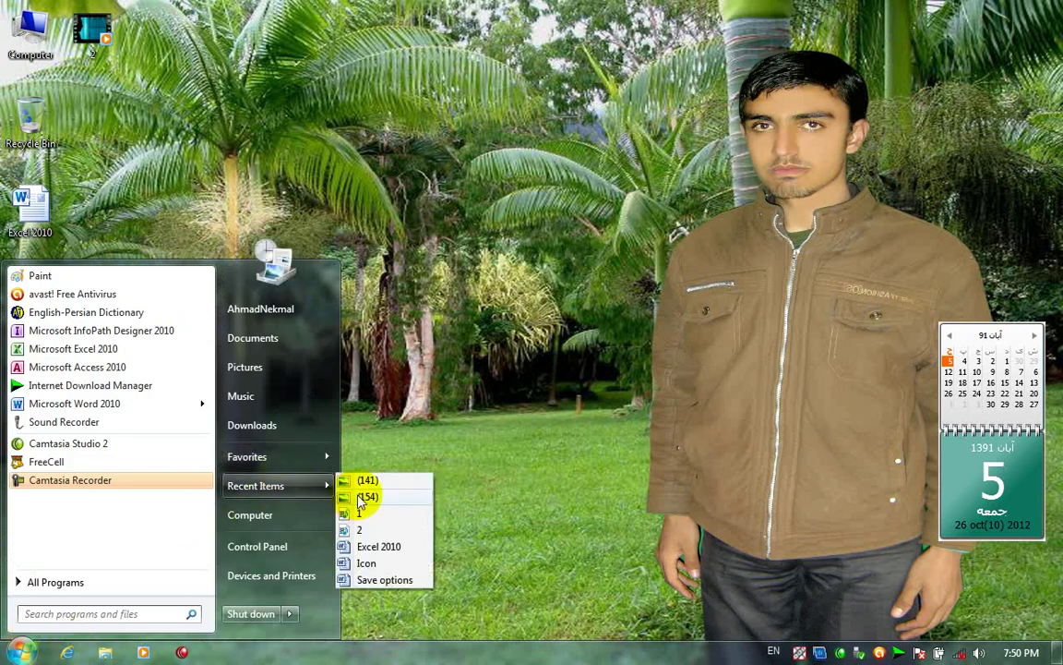
pyautogui.click(369, 547)
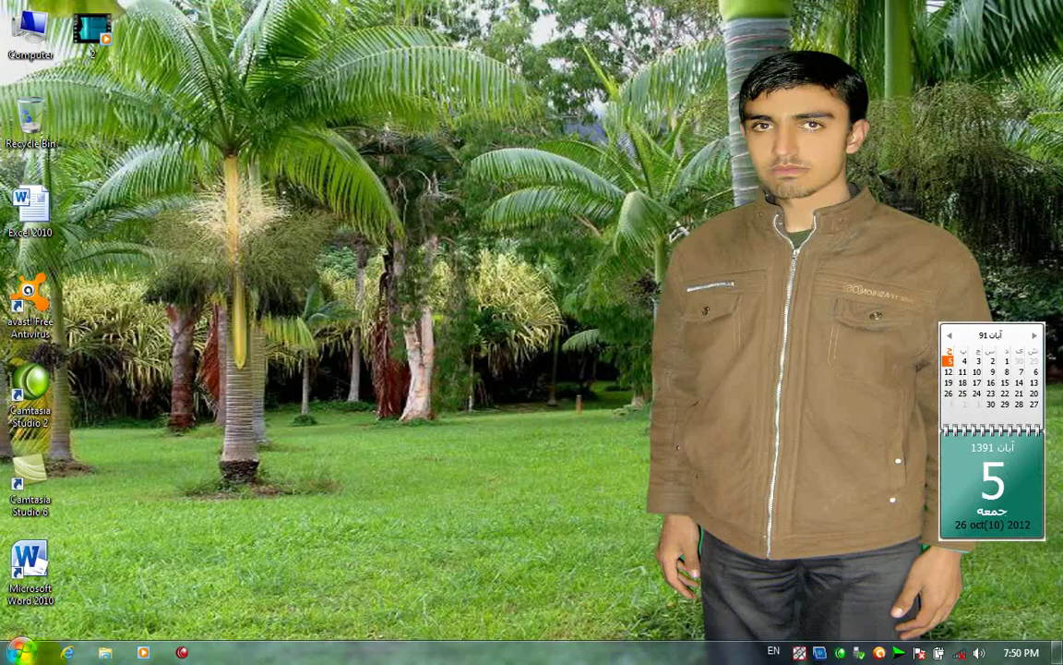
# Open the (141) file from the Recent Items submenu, close its window, and view the Start menu again.
pyautogui.click(20, 653)
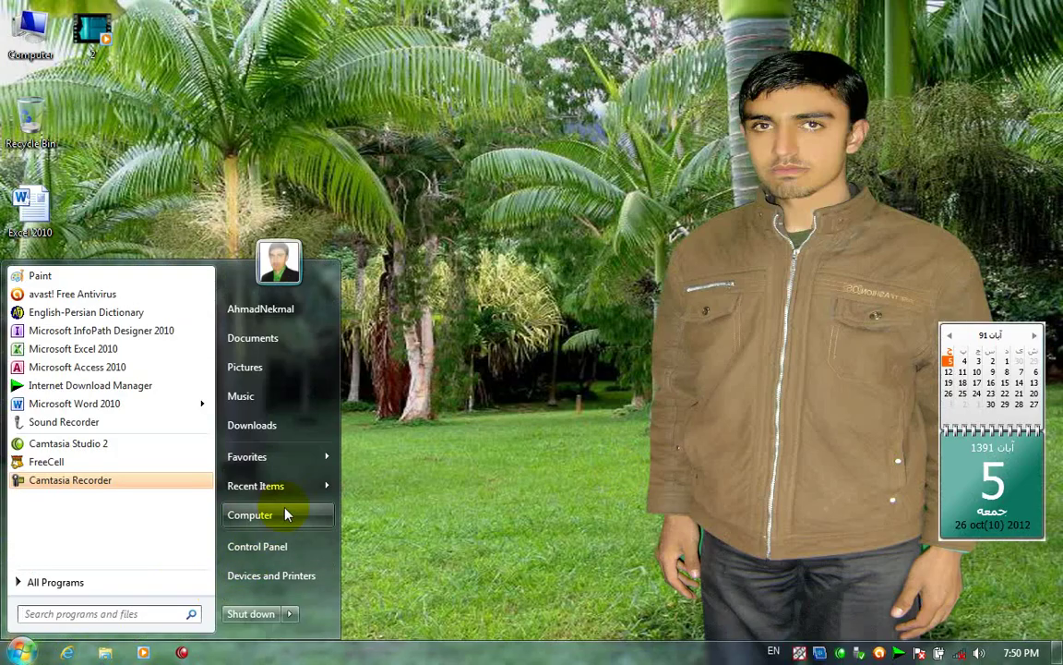
pyautogui.moveTo(286, 487)
pyautogui.click(361, 484)
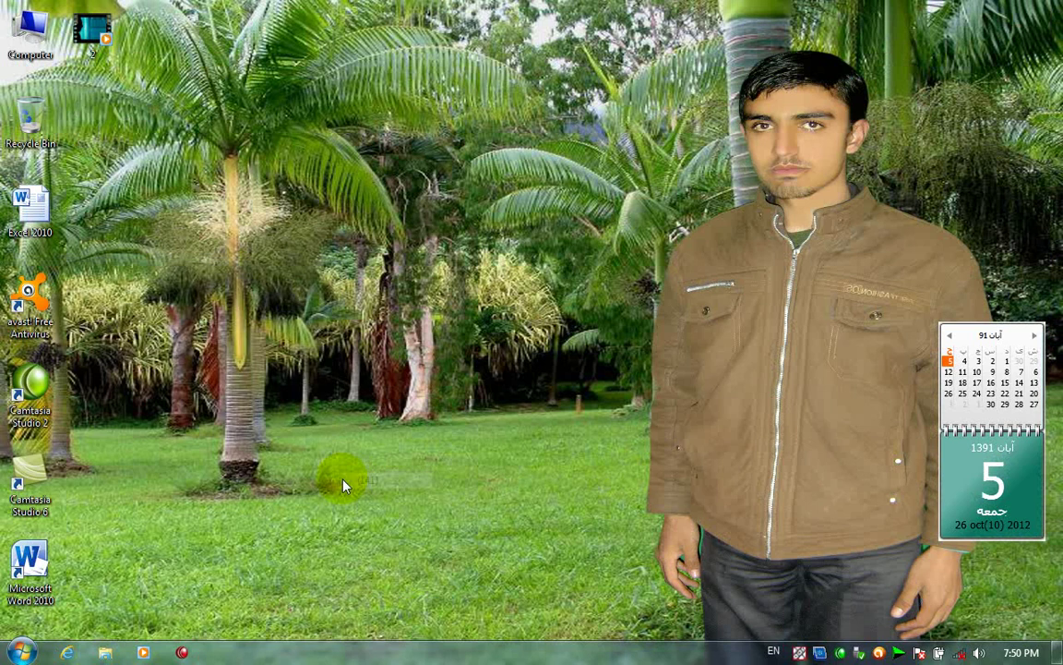
pyautogui.click(1055, 9)
pyautogui.press('super')
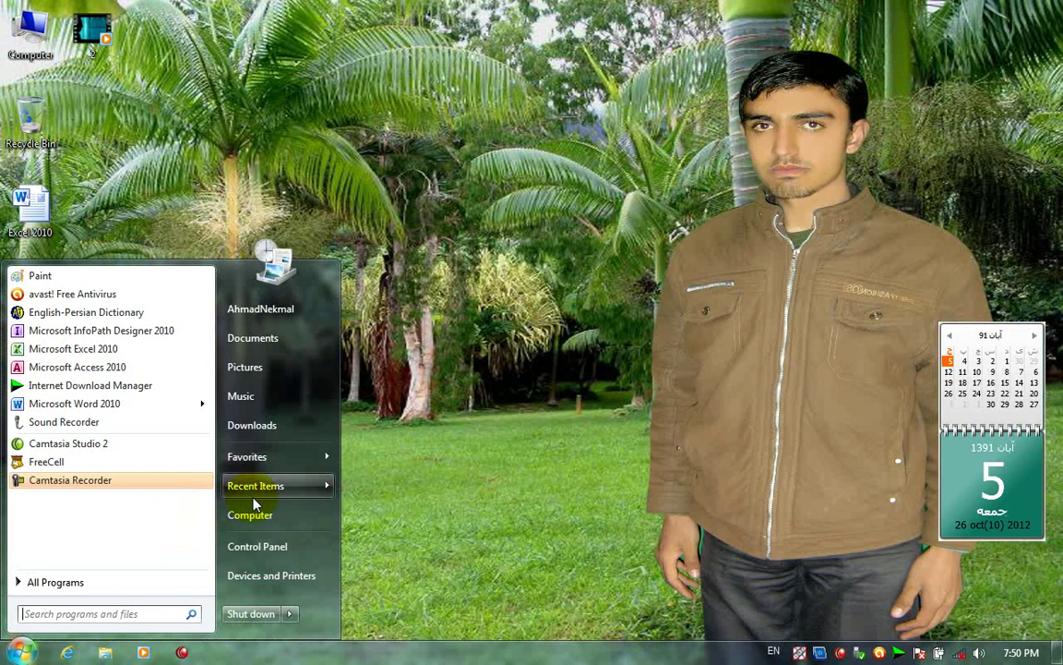
pyautogui.click(441, 421)
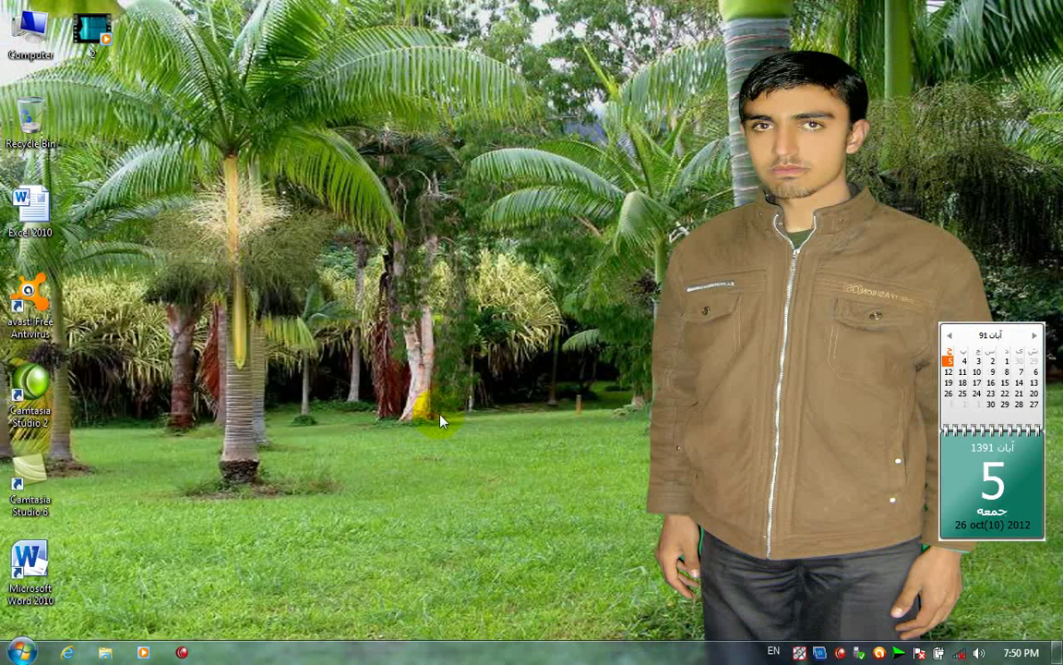
# Disable Recent Items in the Start menu customization, confirm the properties, and check the Start menu.
pyautogui.rightClick(418, 651)
pyautogui.click(450, 651)
pyautogui.click(83, 282)
pyautogui.click(268, 304)
pyautogui.scroll(-5, 117, 519)
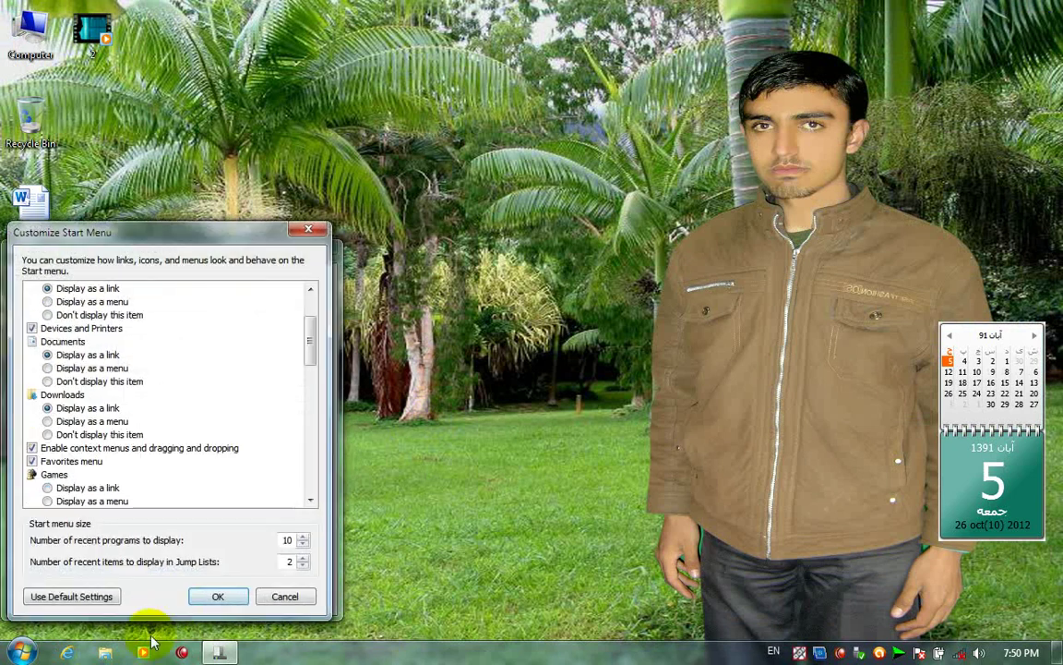
pyautogui.scroll(-5, 118, 507)
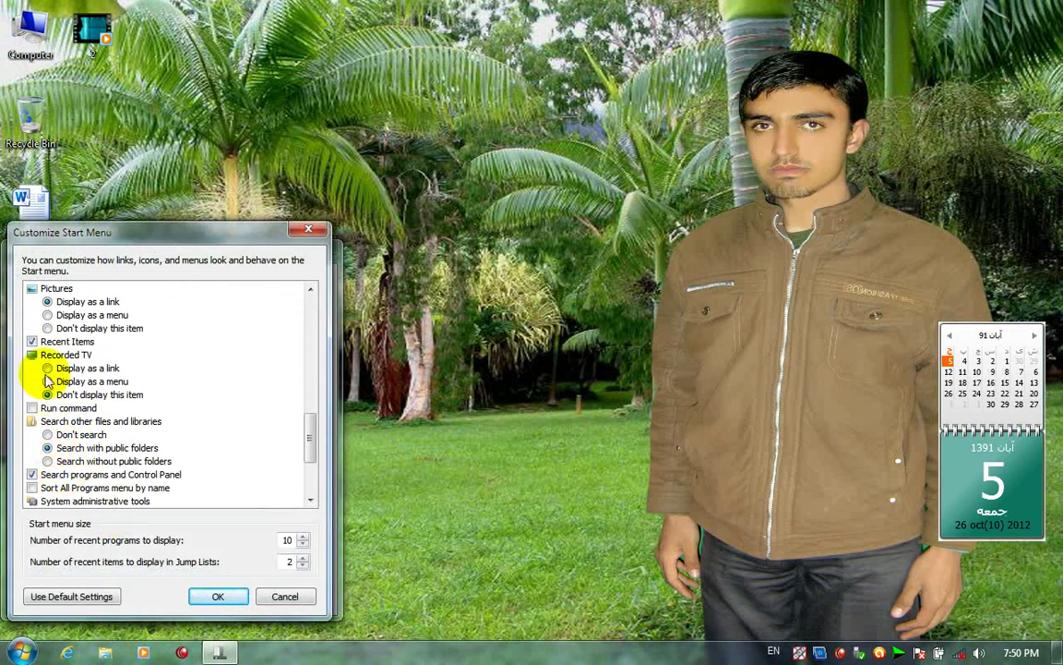
pyautogui.click(41, 342)
pyautogui.click(218, 597)
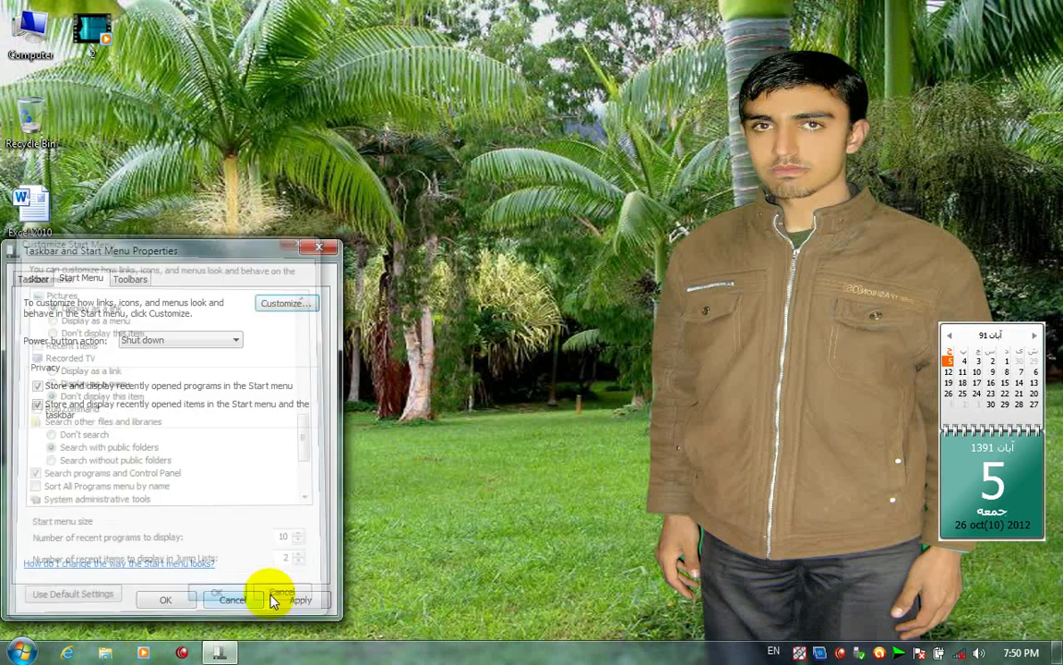
pyautogui.click(165, 600)
pyautogui.press('super')
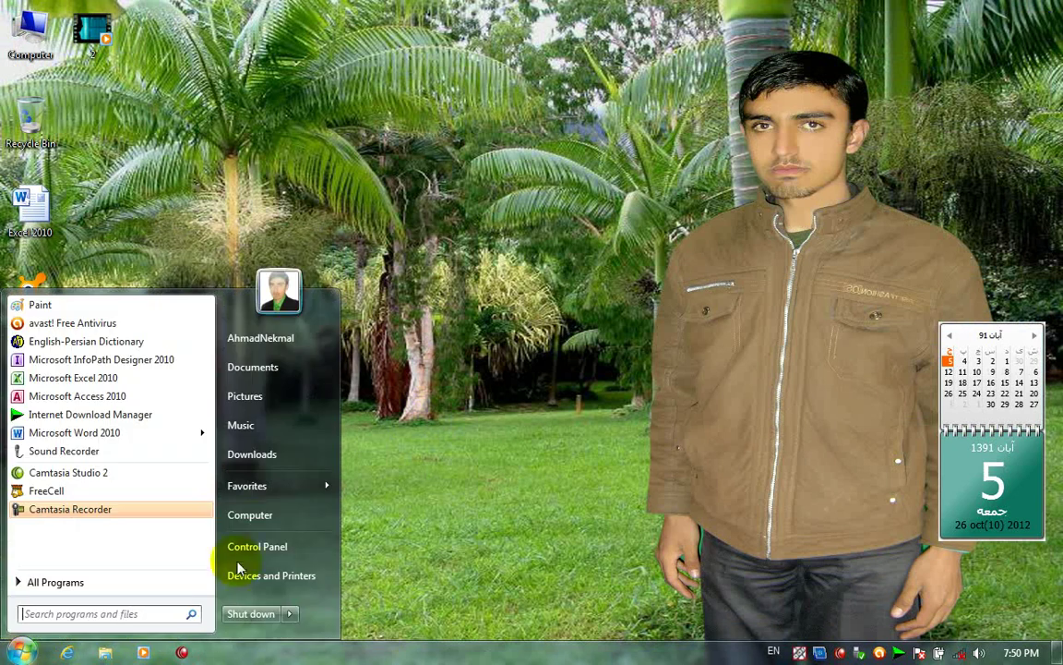
# Review the Recorded TV options in the Start menu customization, close the properties, and open the desktop's context menu.
pyautogui.rightClick(517, 651)
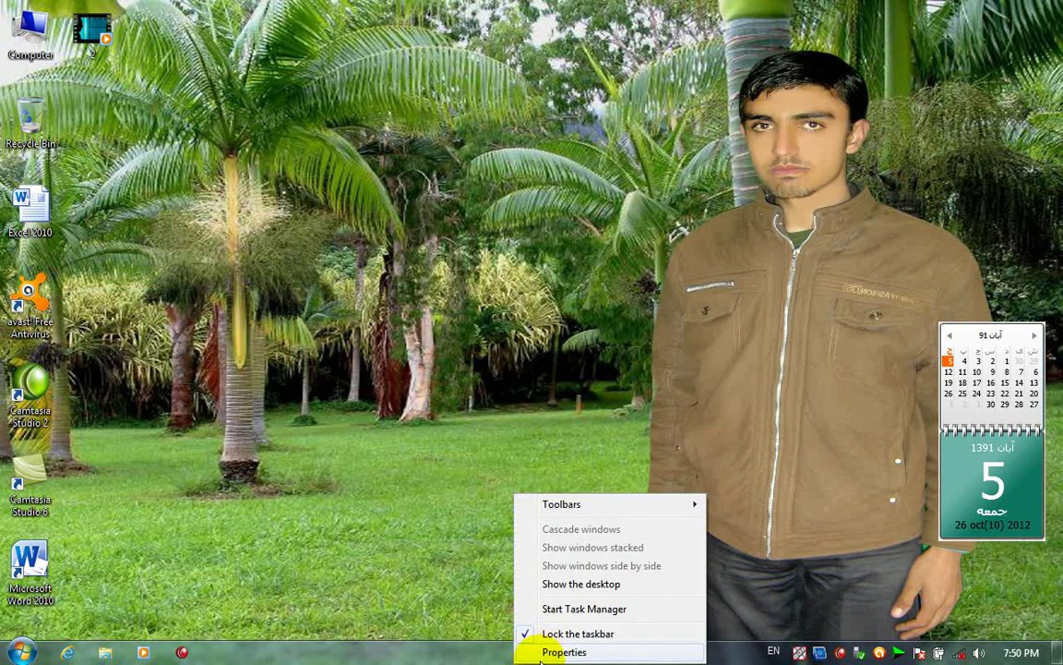
pyautogui.click(545, 653)
pyautogui.click(82, 278)
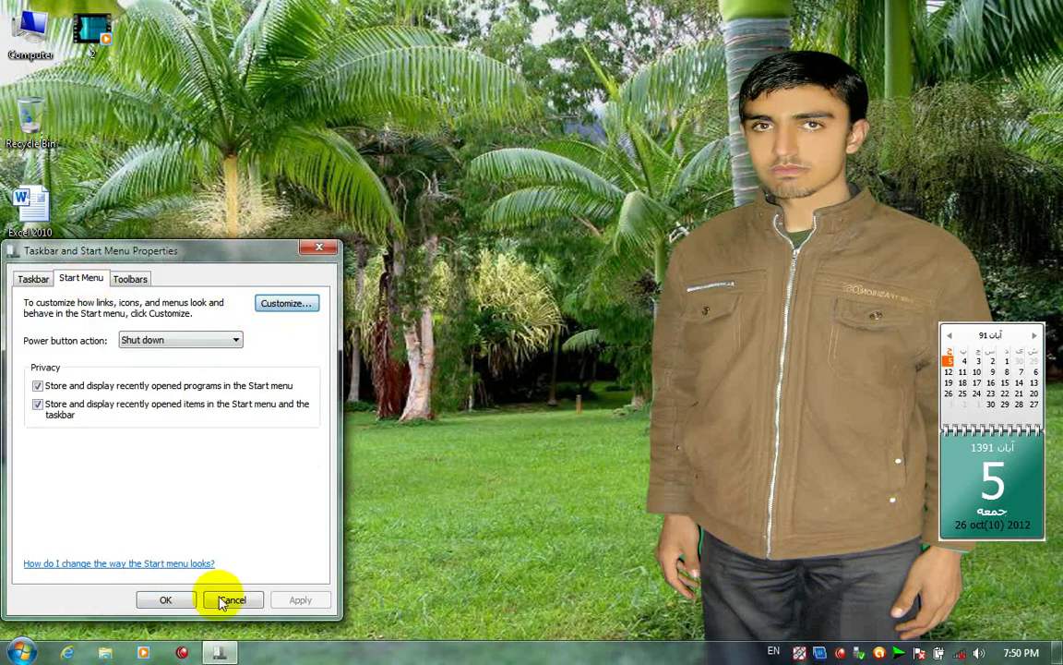
pyautogui.hotkey('alt', 'c')
pyautogui.scroll(-15, 219, 598)
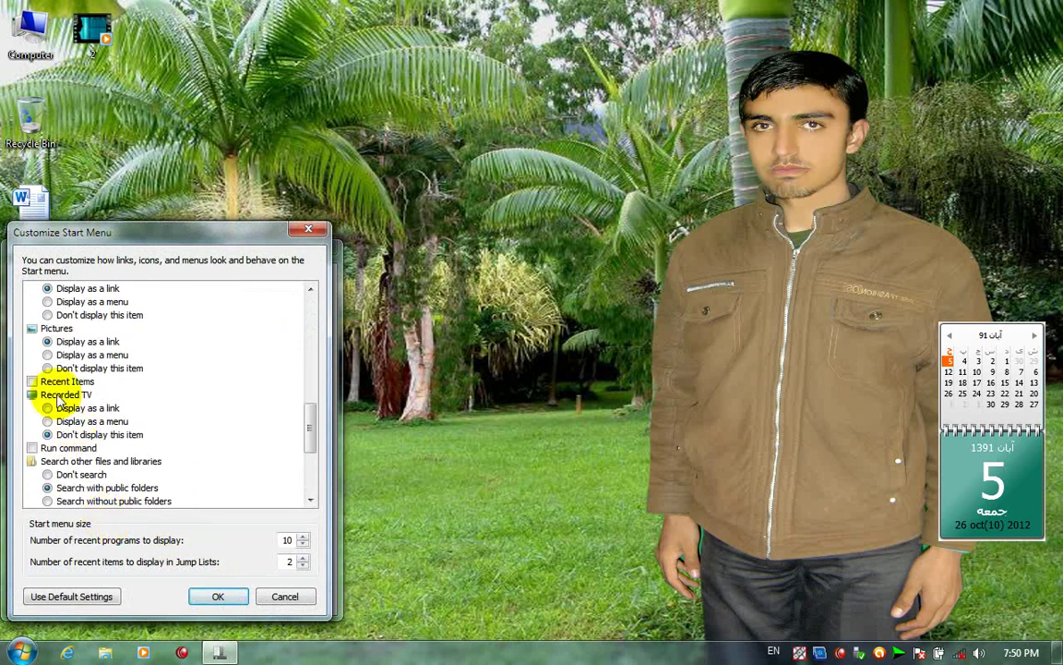
pyautogui.click(220, 600)
pyautogui.click(296, 599)
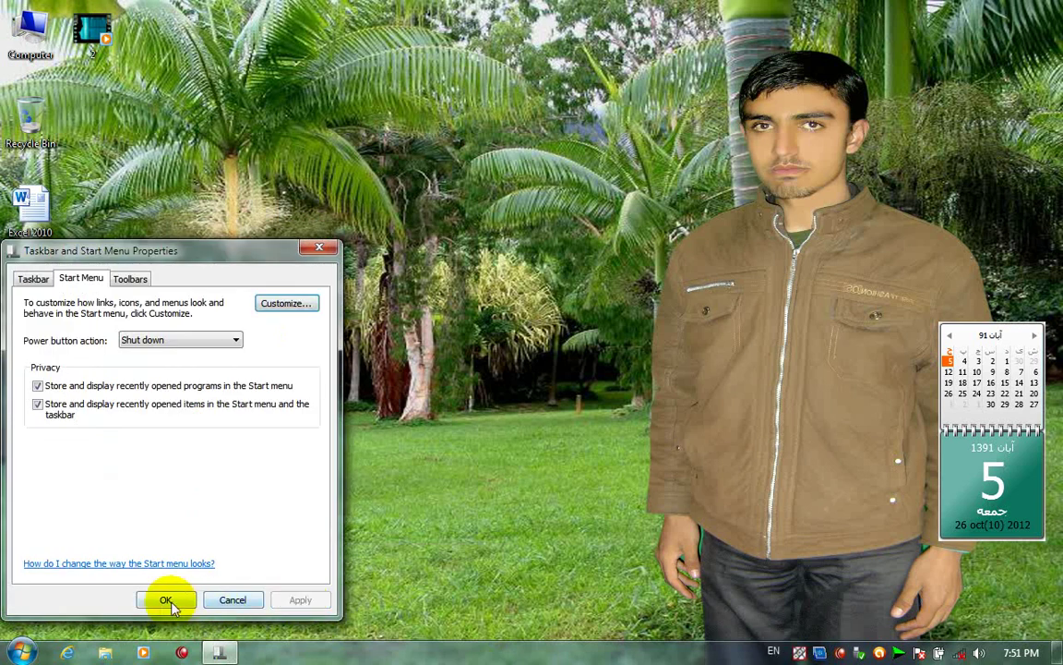
pyautogui.click(166, 599)
pyautogui.rightClick(387, 300)
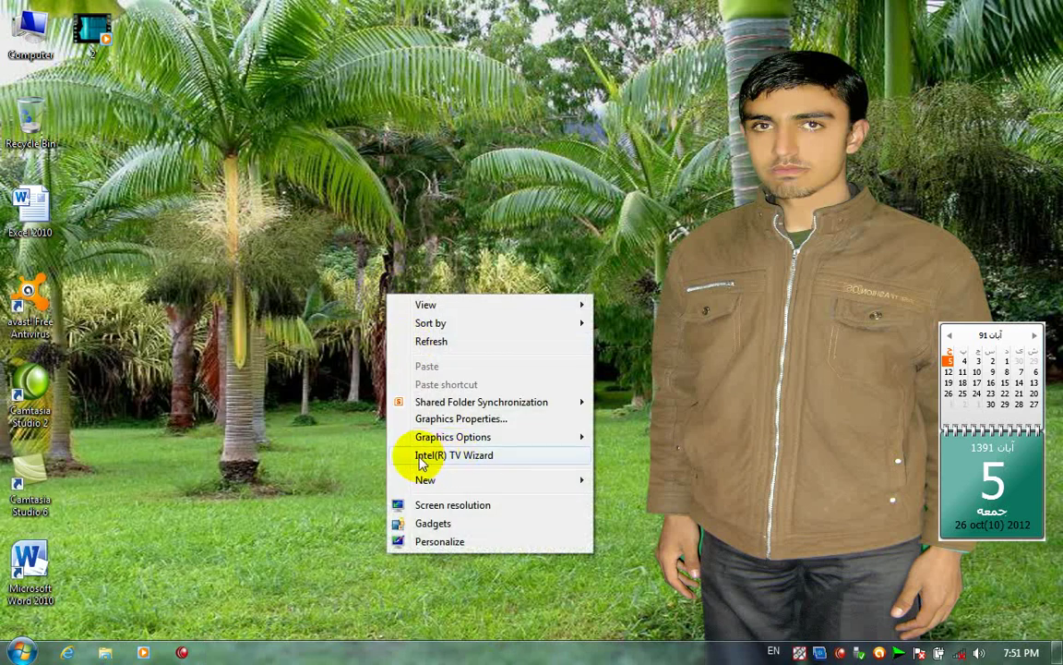
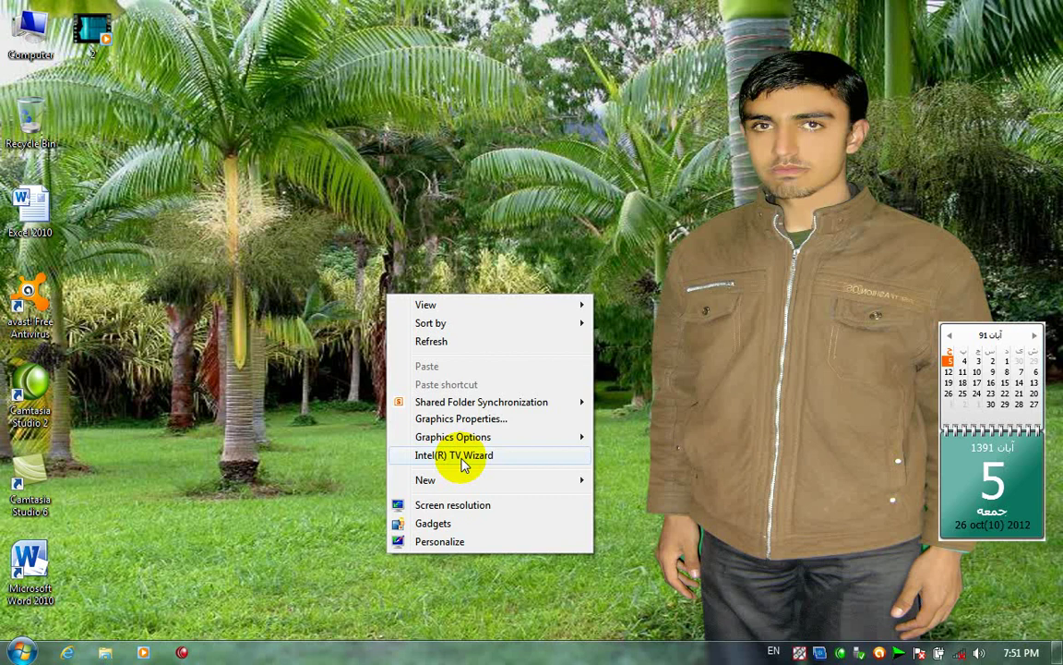
# Set Recorded TV to display as a link in the Start menu customization and confirm the properties.
pyautogui.rightClick(489, 651)
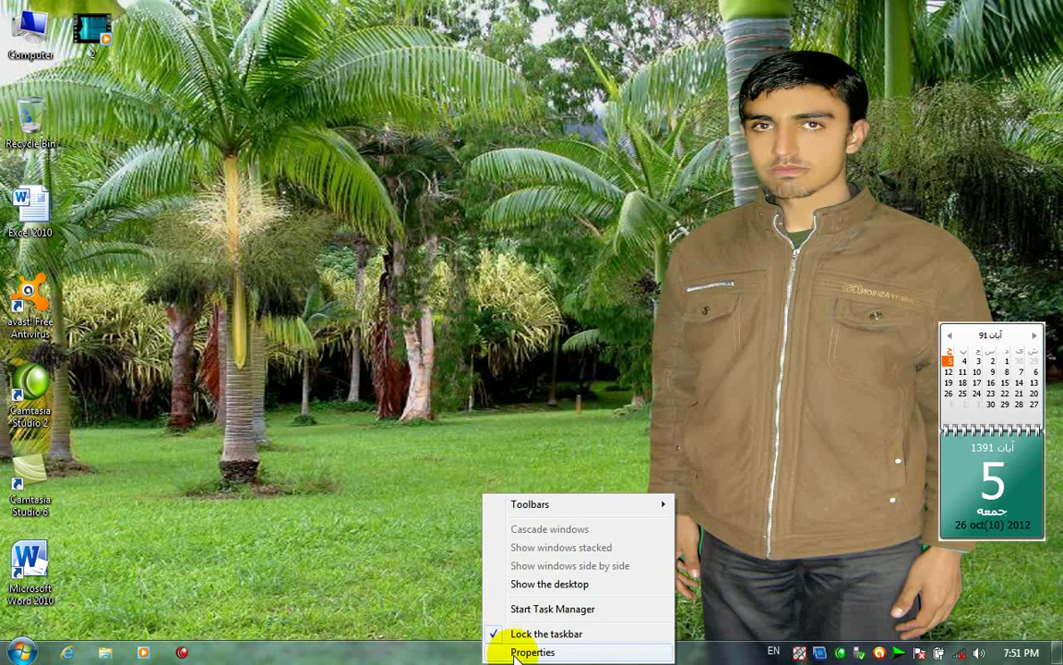
pyautogui.click(521, 651)
pyautogui.click(81, 279)
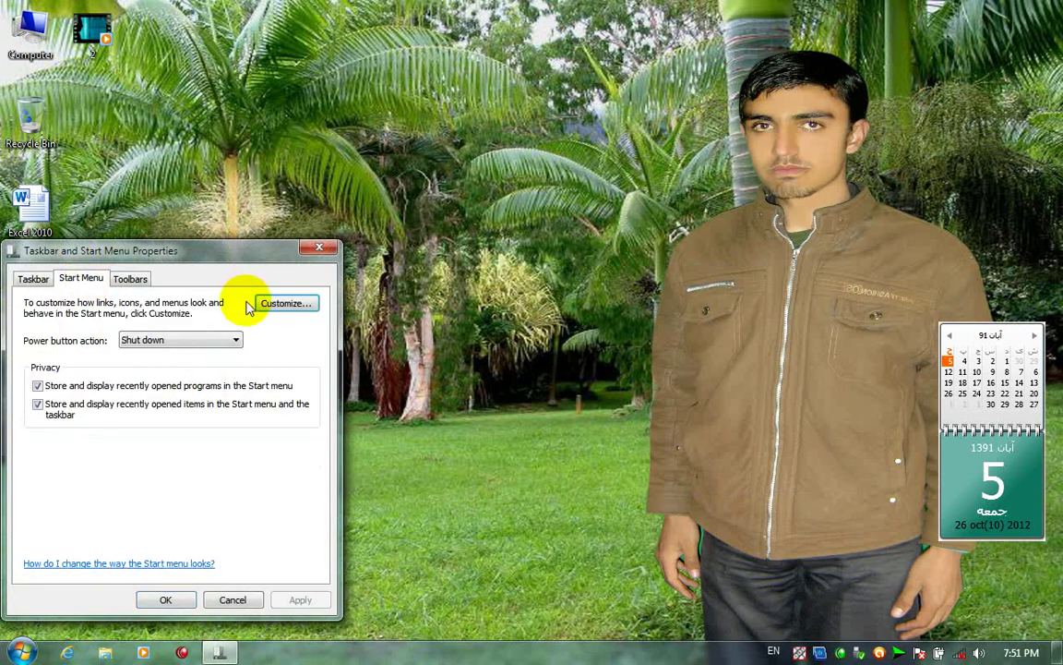
pyautogui.click(282, 303)
pyautogui.scroll(-10, 154, 423)
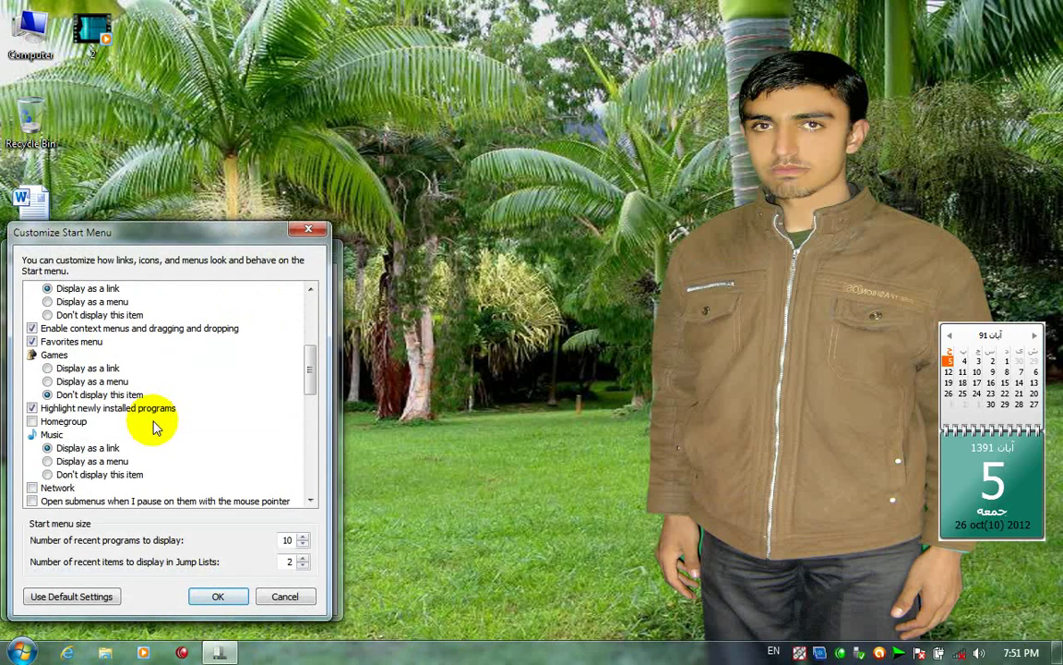
pyautogui.scroll(-1, 148, 425)
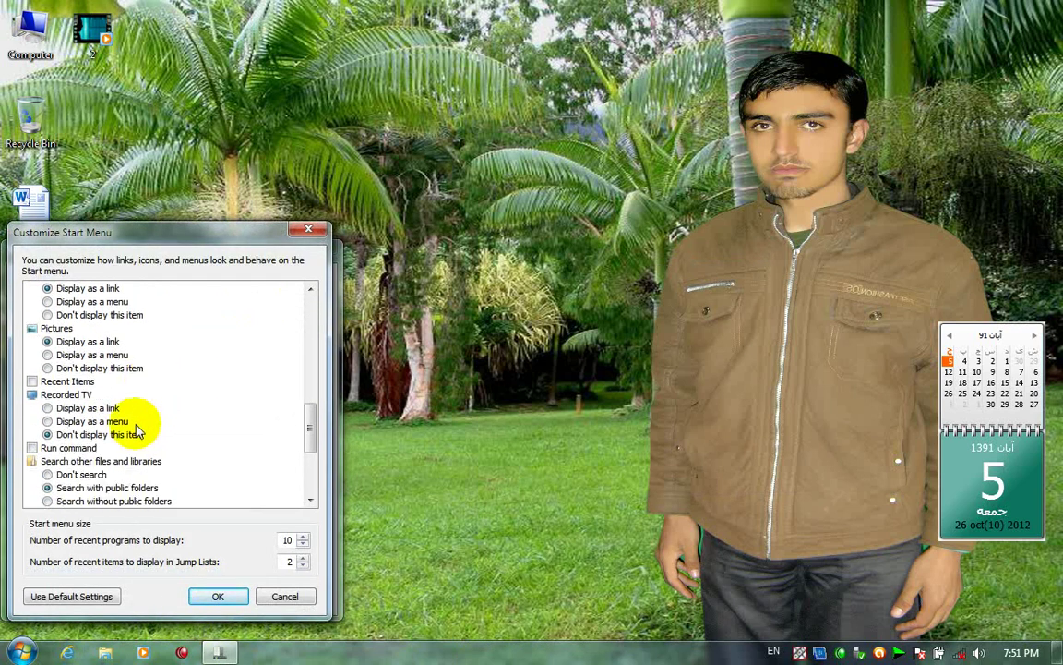
pyautogui.click(55, 407)
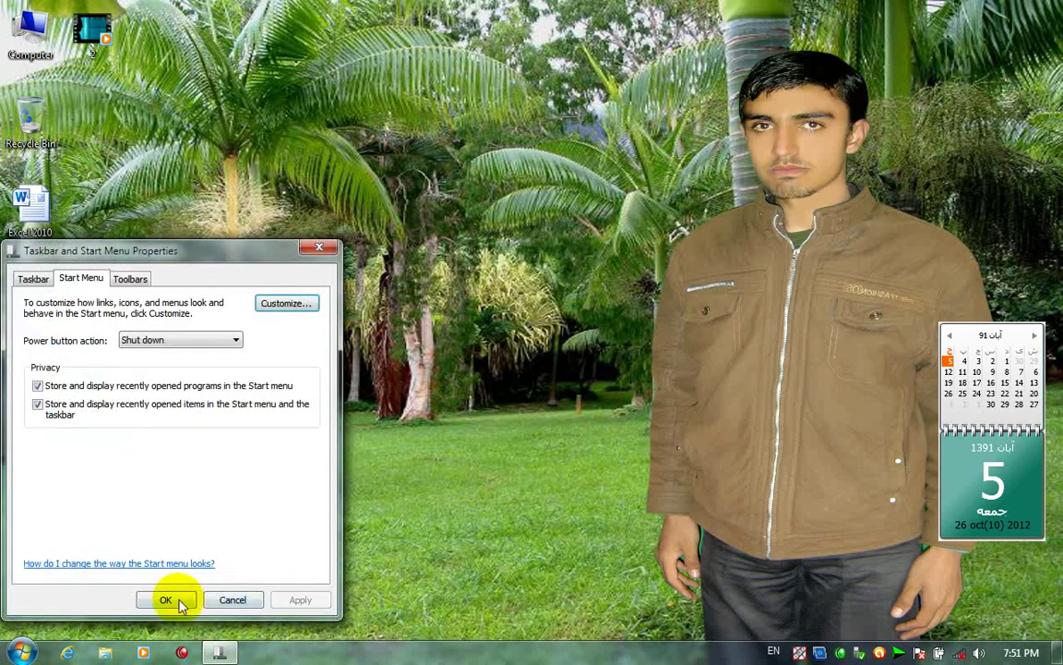
pyautogui.click(167, 599)
# Open Recorded TV from the Start menu, close its window, and refresh the desktop.
pyautogui.click(21, 651)
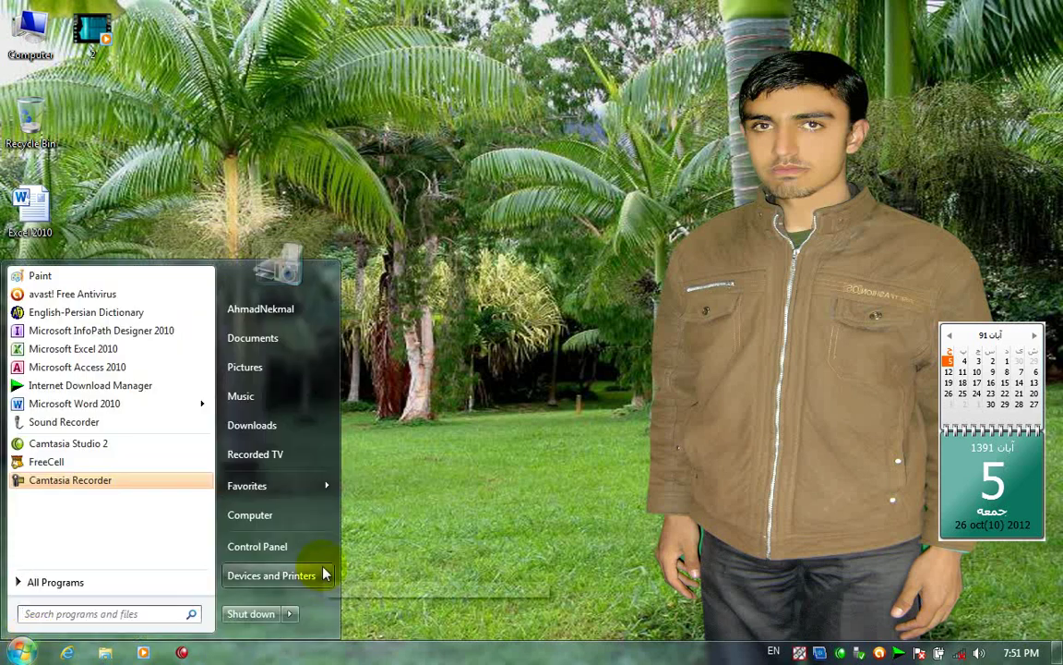
pyautogui.click(291, 459)
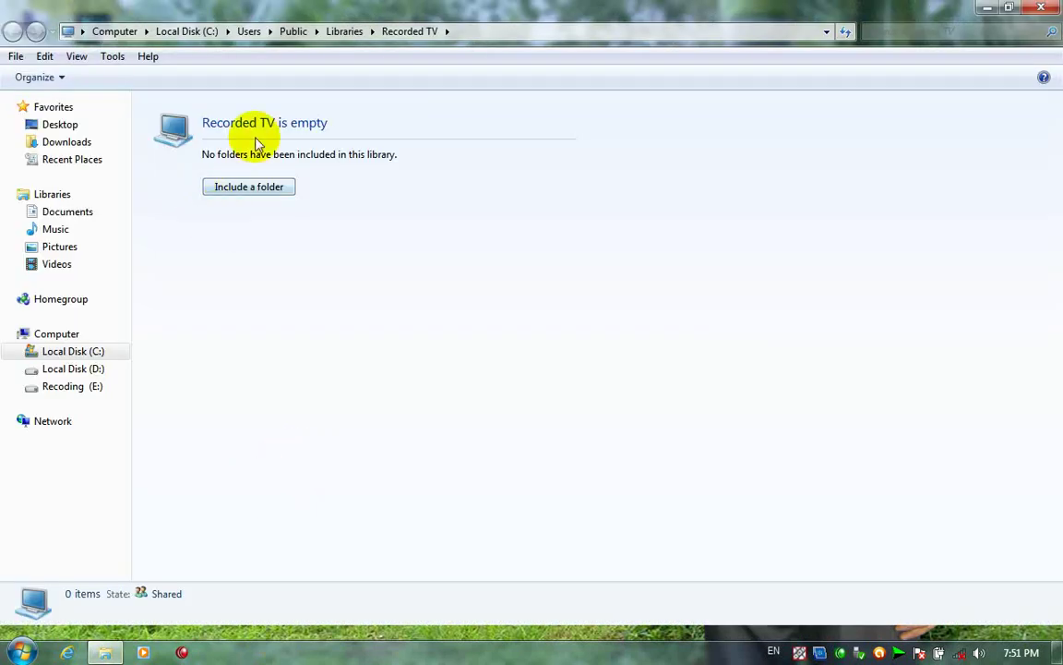
pyautogui.click(1058, 8)
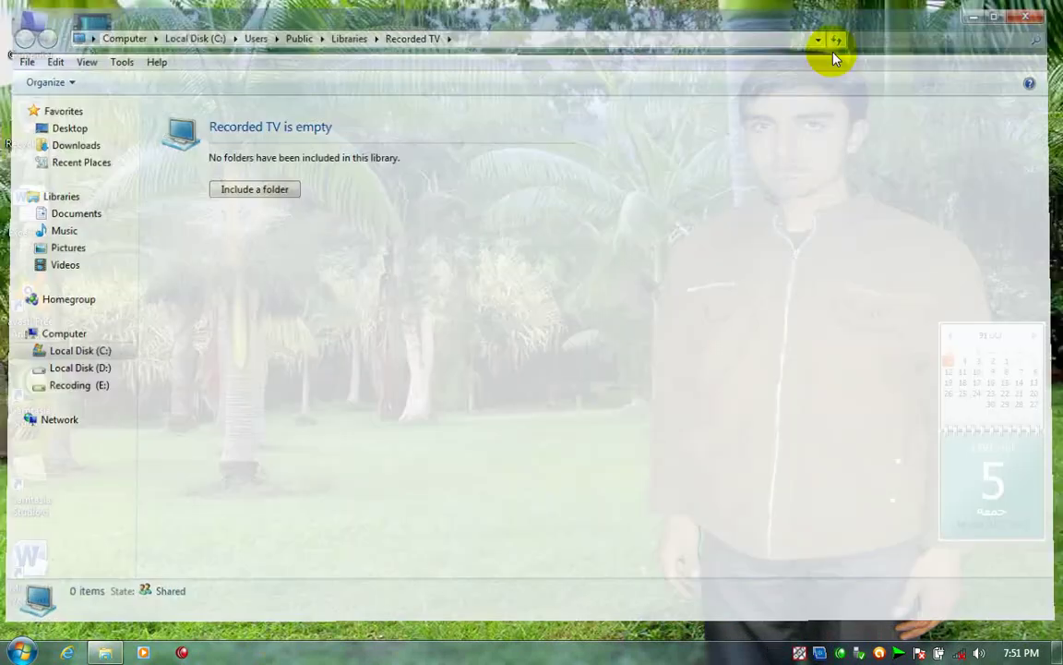
pyautogui.rightClick(493, 351)
pyautogui.click(534, 392)
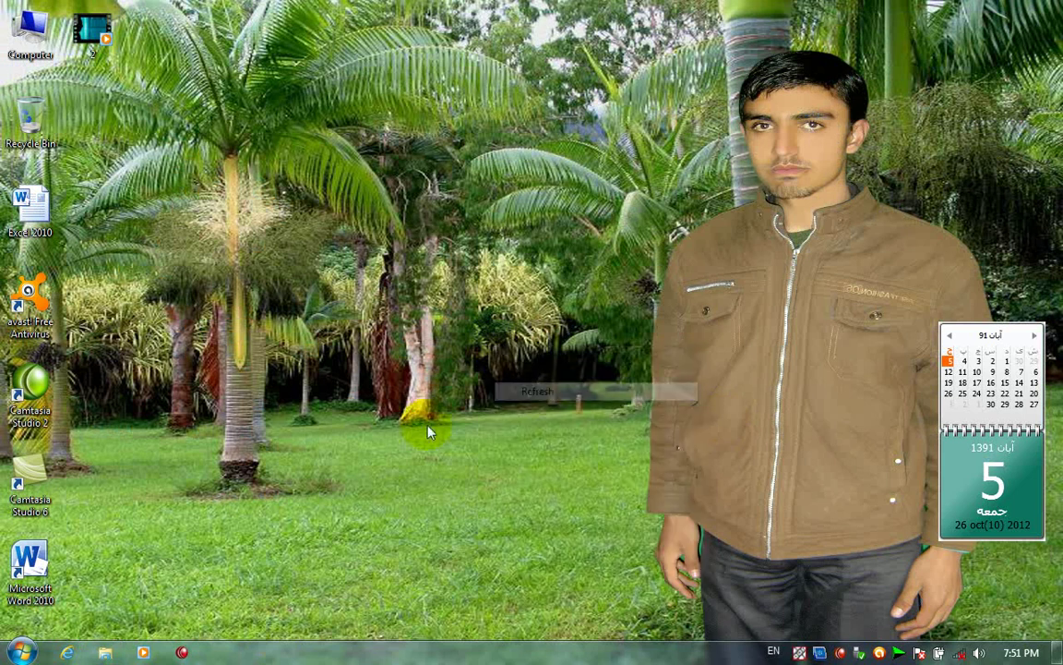
# Set Recorded TV to "Don't display this item" in the Start menu customization, confirm the properties, and check the Start menu.
pyautogui.click(21, 651)
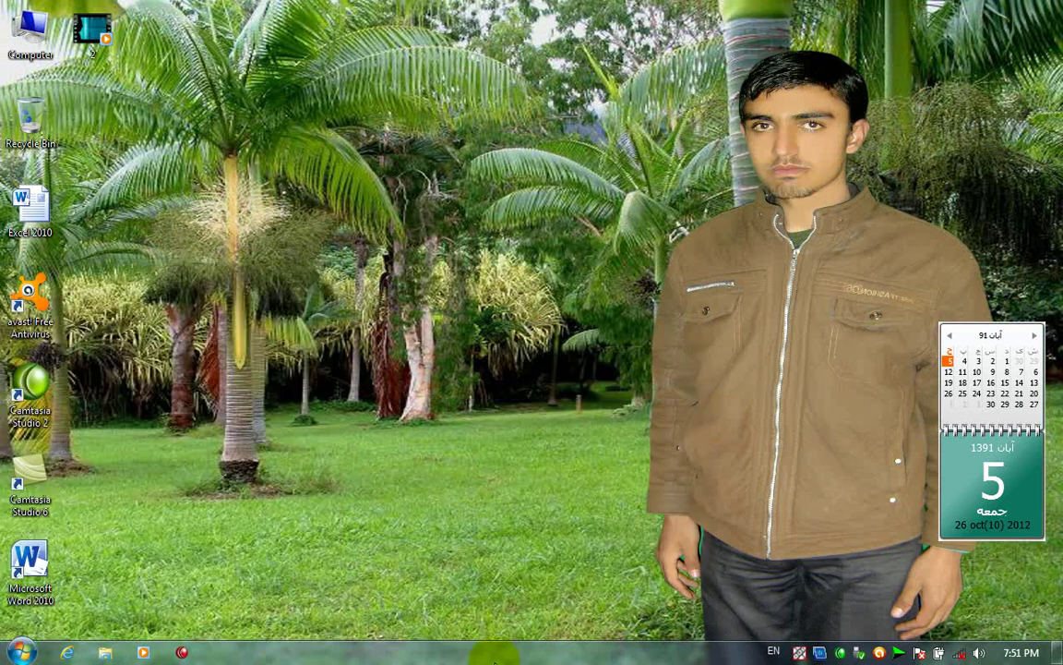
pyautogui.rightClick(493, 658)
pyautogui.click(516, 647)
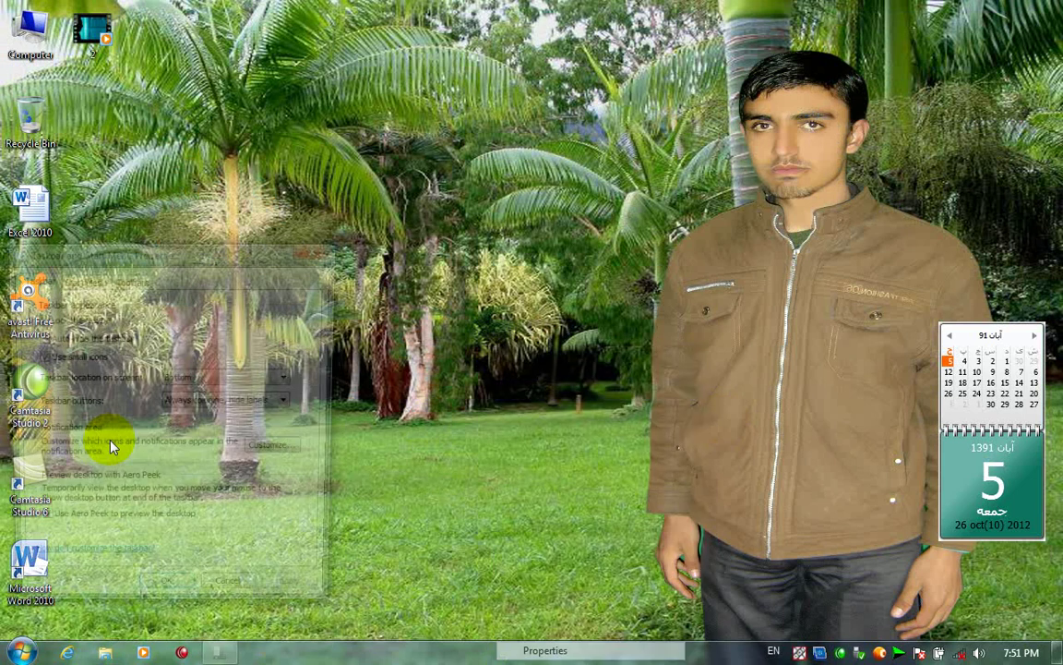
pyautogui.click(81, 278)
pyautogui.click(261, 303)
pyautogui.scroll(-5, 111, 461)
pyautogui.scroll(-1, 106, 452)
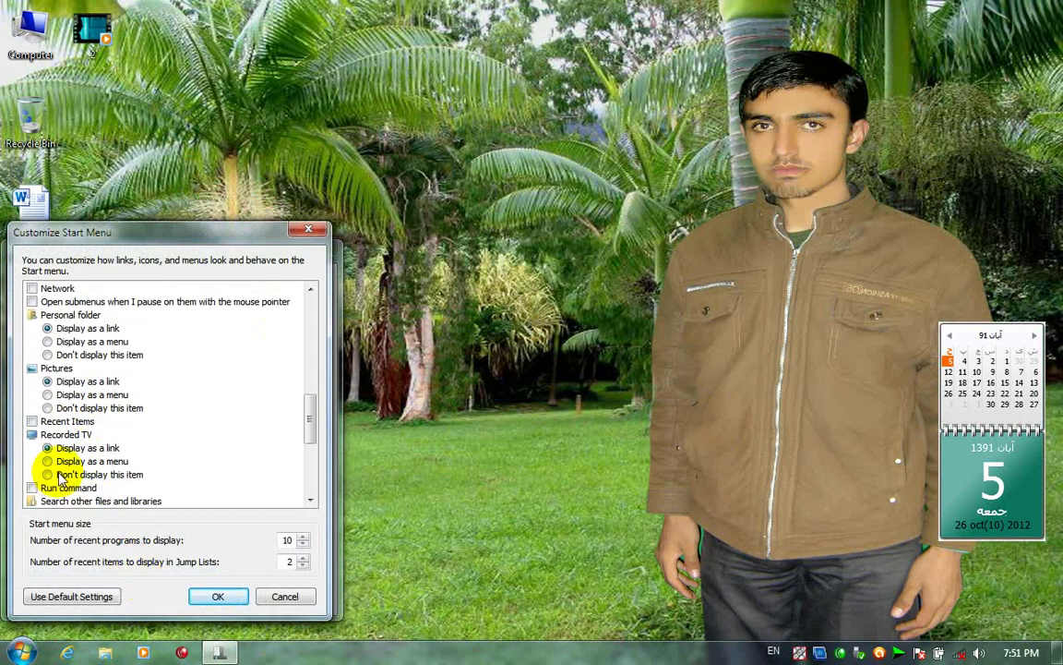
pyautogui.click(93, 461)
pyautogui.click(97, 473)
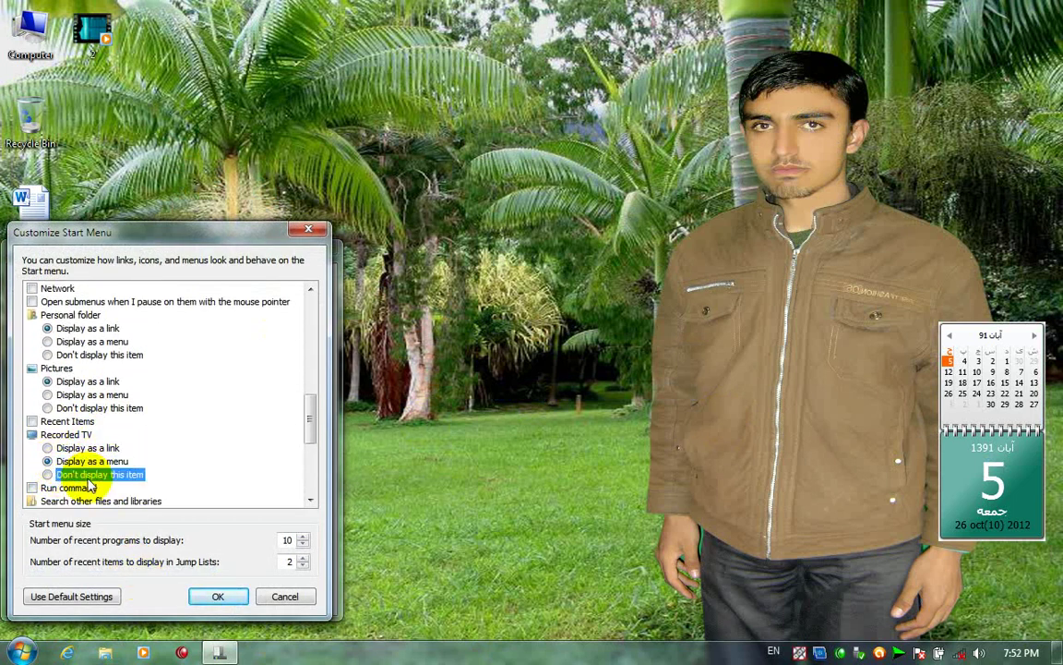
pyautogui.click(218, 596)
pyautogui.click(301, 600)
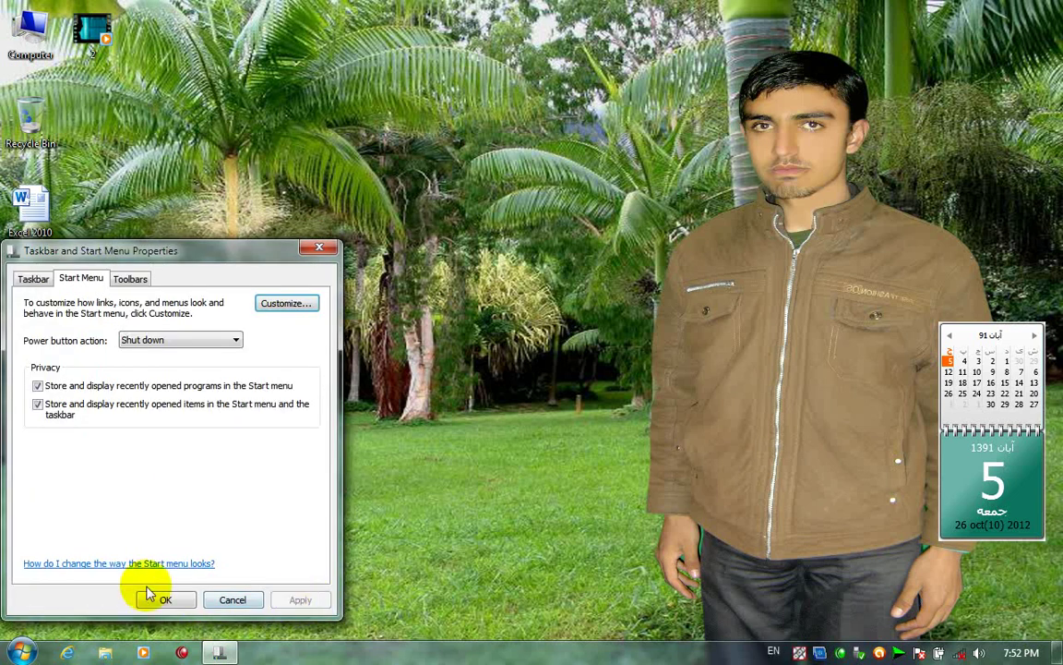
pyautogui.click(159, 599)
pyautogui.click(22, 652)
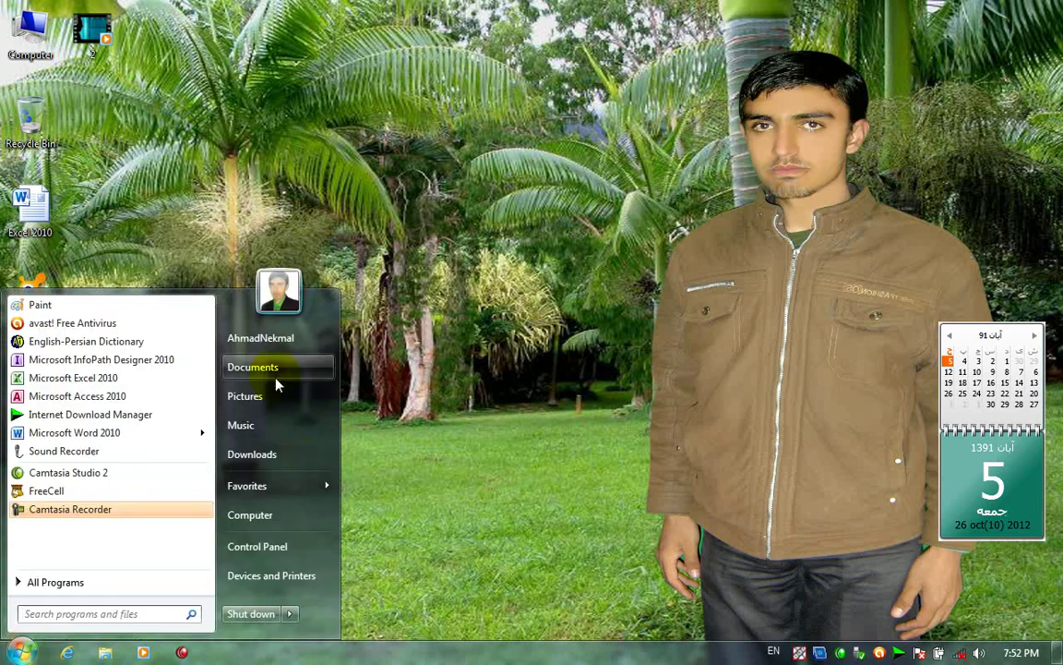
pyautogui.click(507, 554)
# Enable the Run command in the Start menu customization and confirm the properties.
pyautogui.rightClick(535, 656)
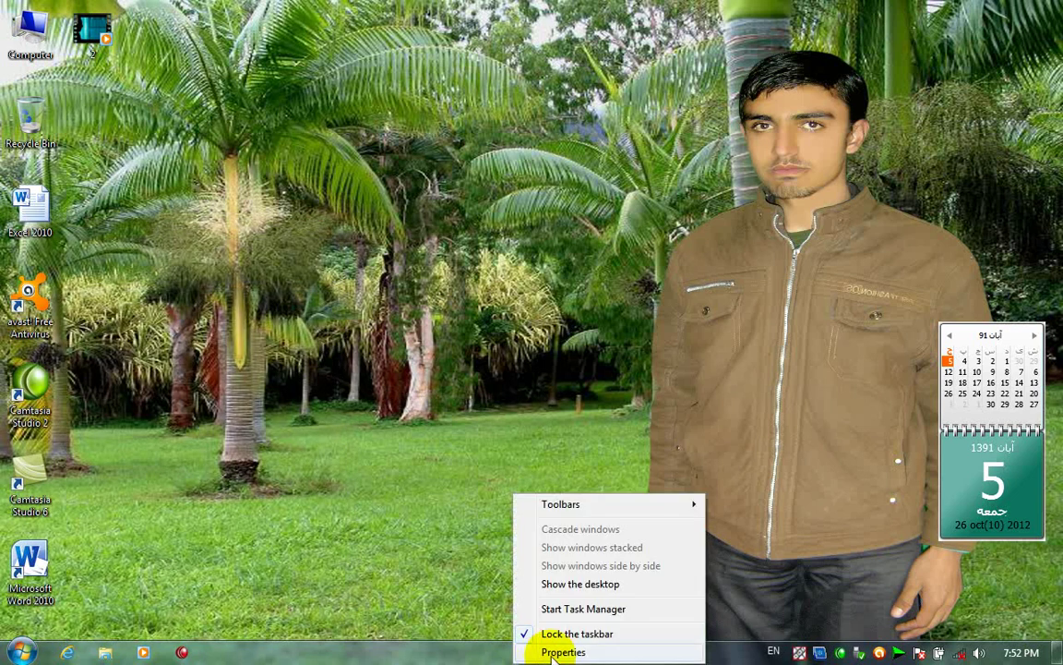
pyautogui.click(554, 652)
pyautogui.click(81, 278)
pyautogui.click(287, 303)
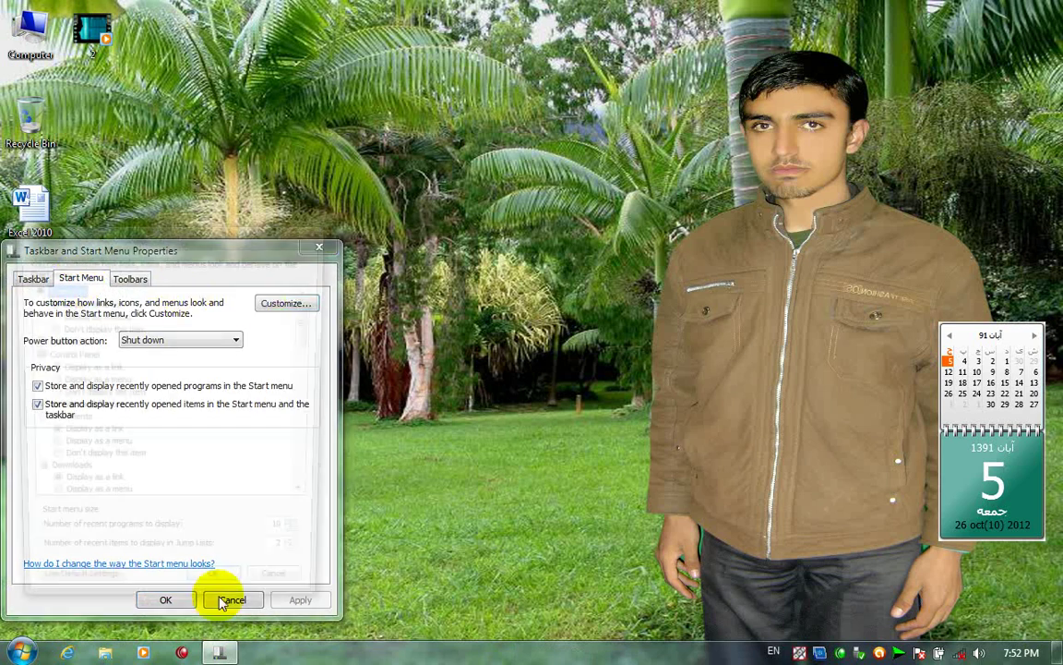
pyautogui.scroll(-2, 143, 480)
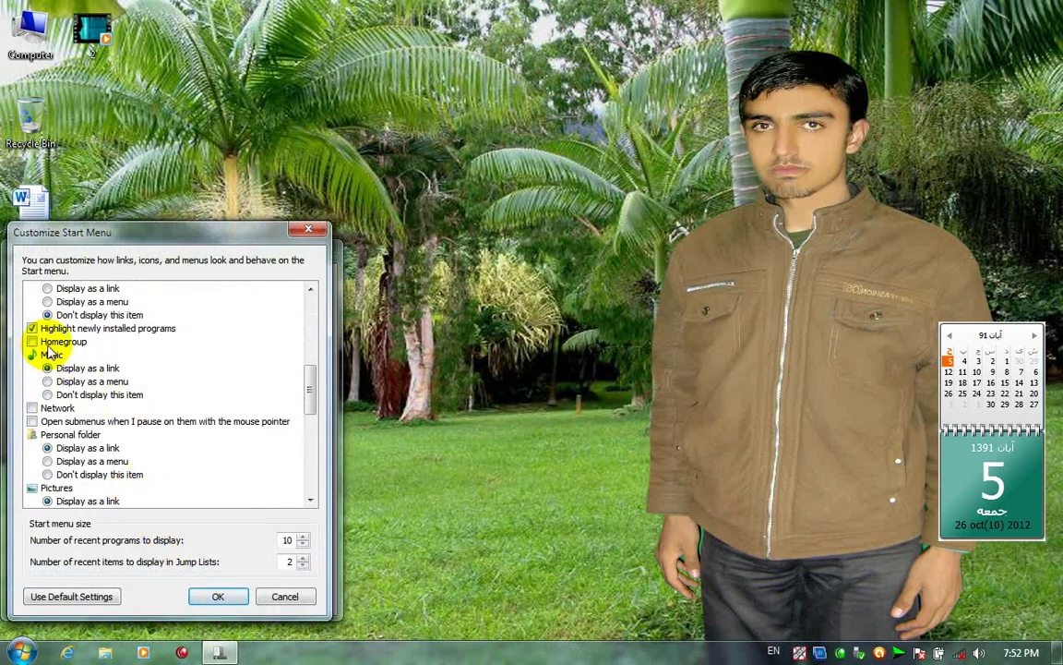
pyautogui.scroll(-3, 60, 406)
pyautogui.scroll(-1, 51, 427)
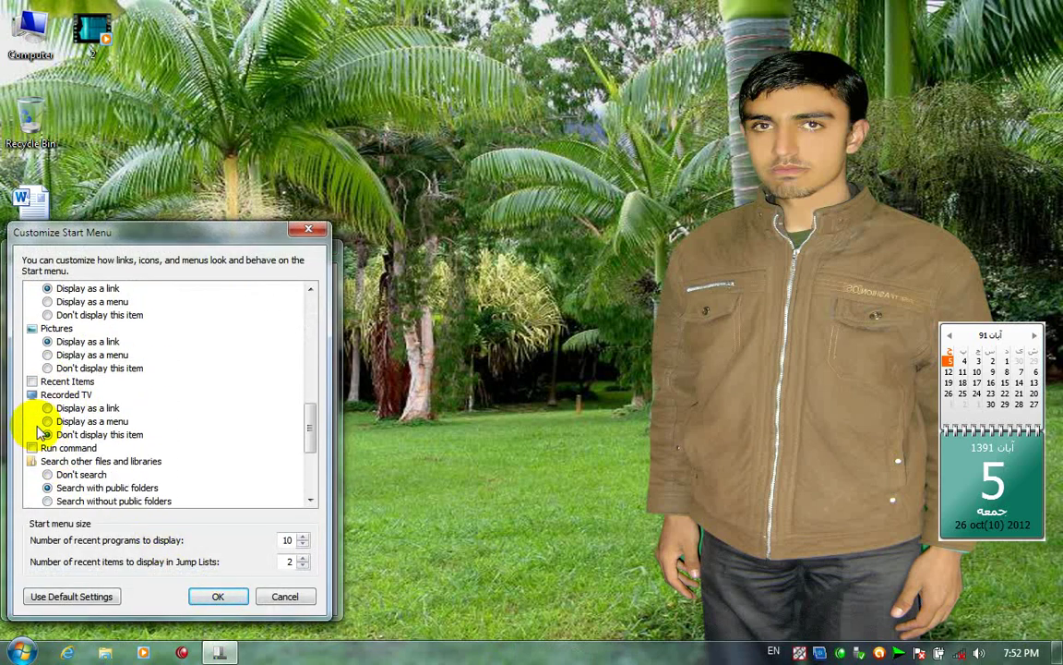
pyautogui.click(34, 449)
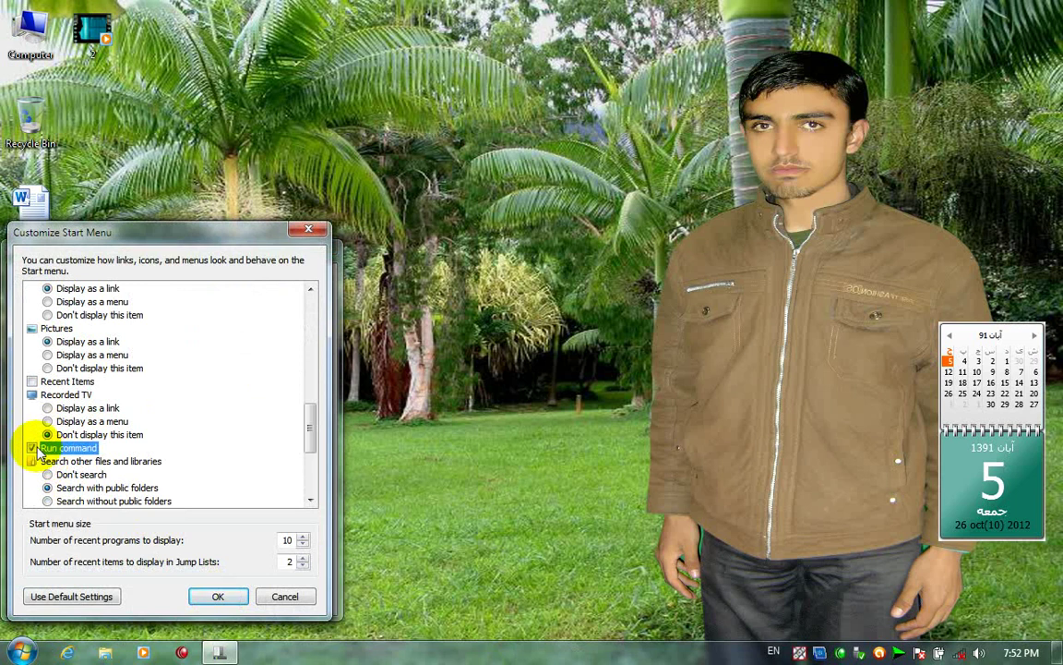
pyautogui.click(218, 596)
pyautogui.click(165, 599)
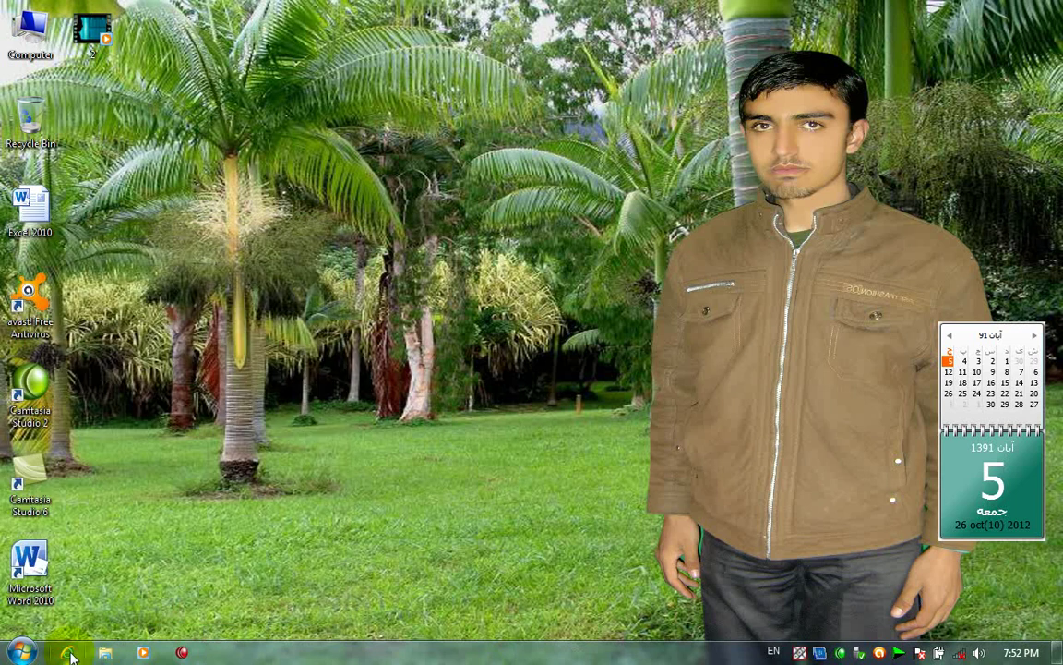
# Open the Run dialog from the Start menu, cancel it, and refresh the desktop before viewing the Start menu again.
pyautogui.click(21, 652)
pyautogui.click(270, 585)
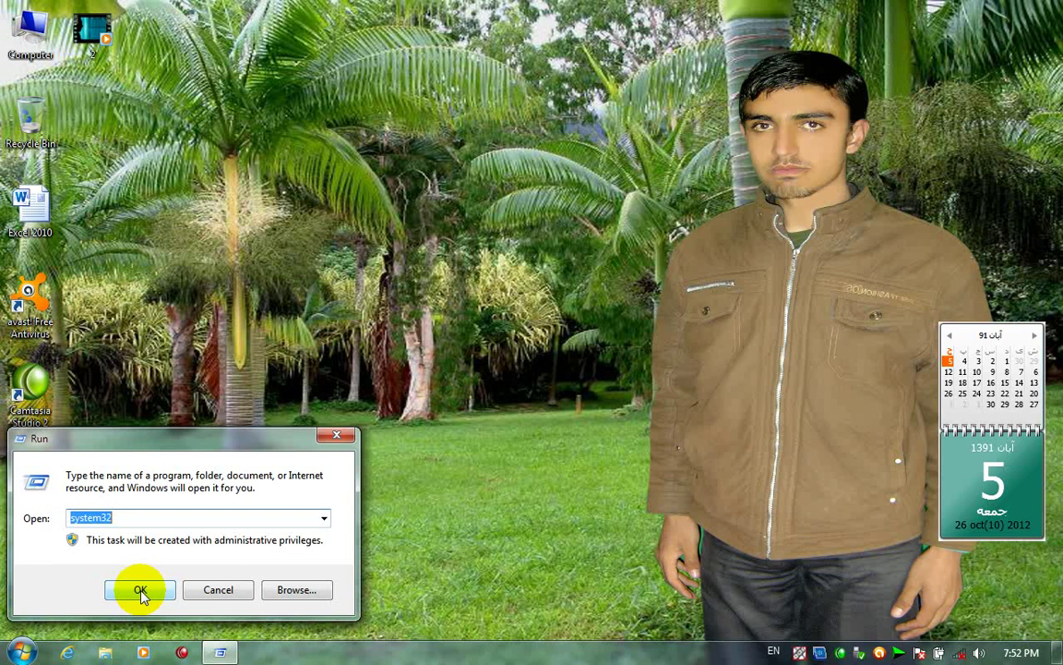
pyautogui.click(237, 589)
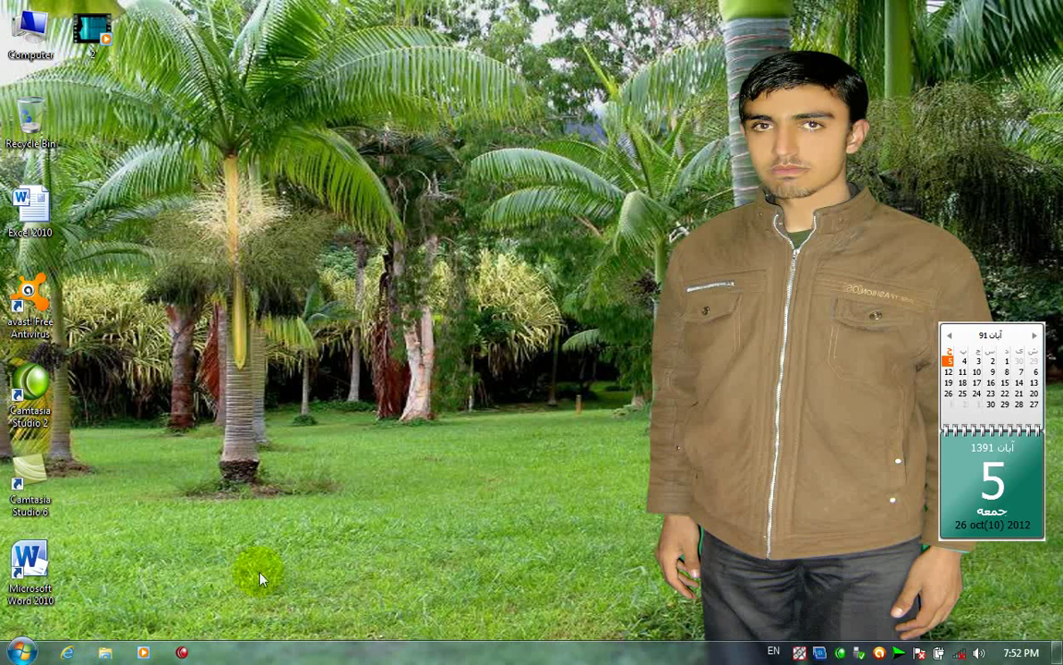
pyautogui.rightClick(328, 493)
pyautogui.click(377, 295)
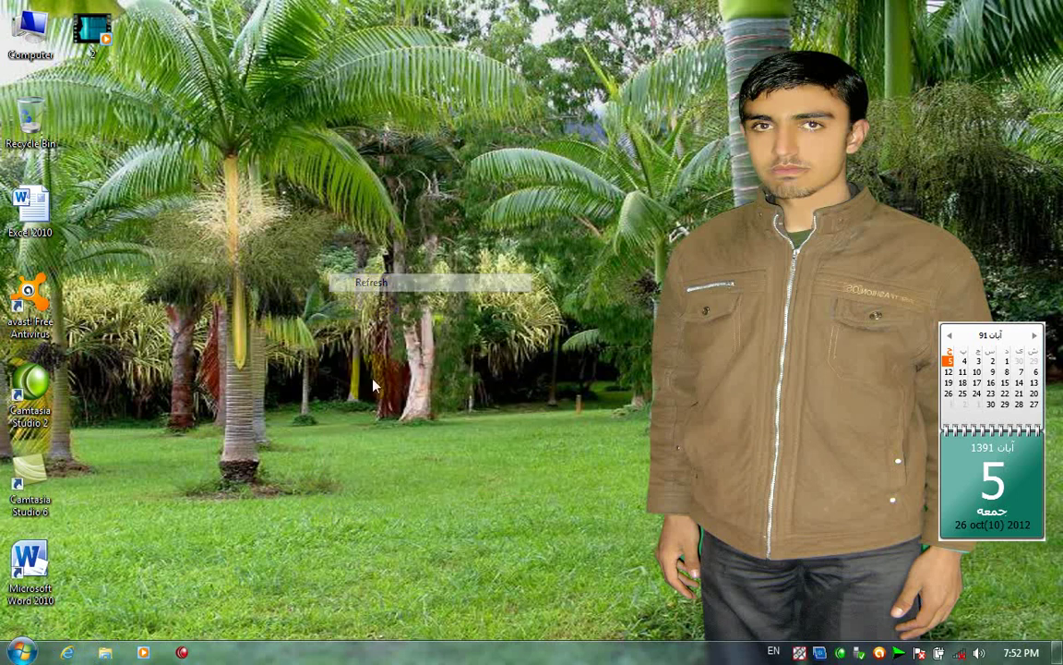
pyautogui.click(23, 651)
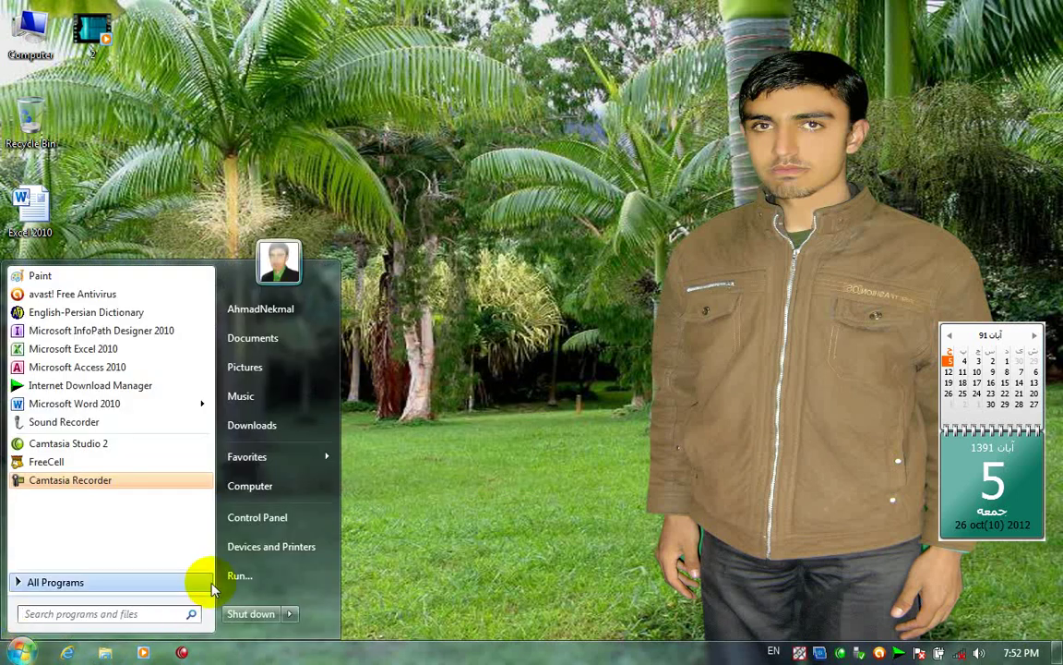
# Set "Search other files and libraries" to "Search with public folders" in the Start menu customization and confirm the properties.
pyautogui.rightClick(374, 654)
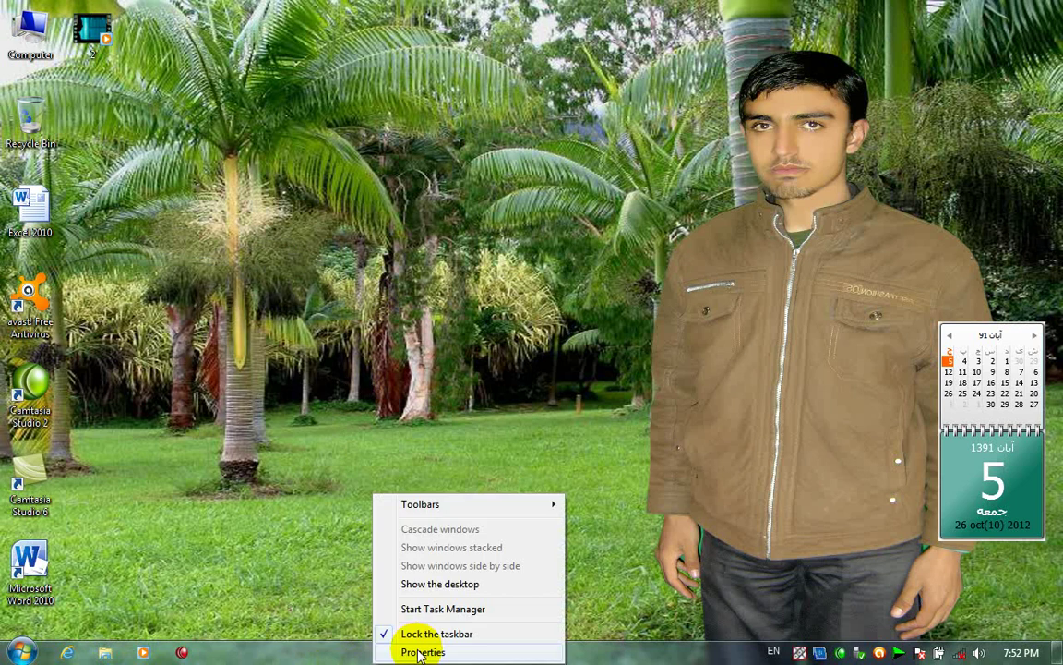
pyautogui.click(392, 651)
pyautogui.click(81, 279)
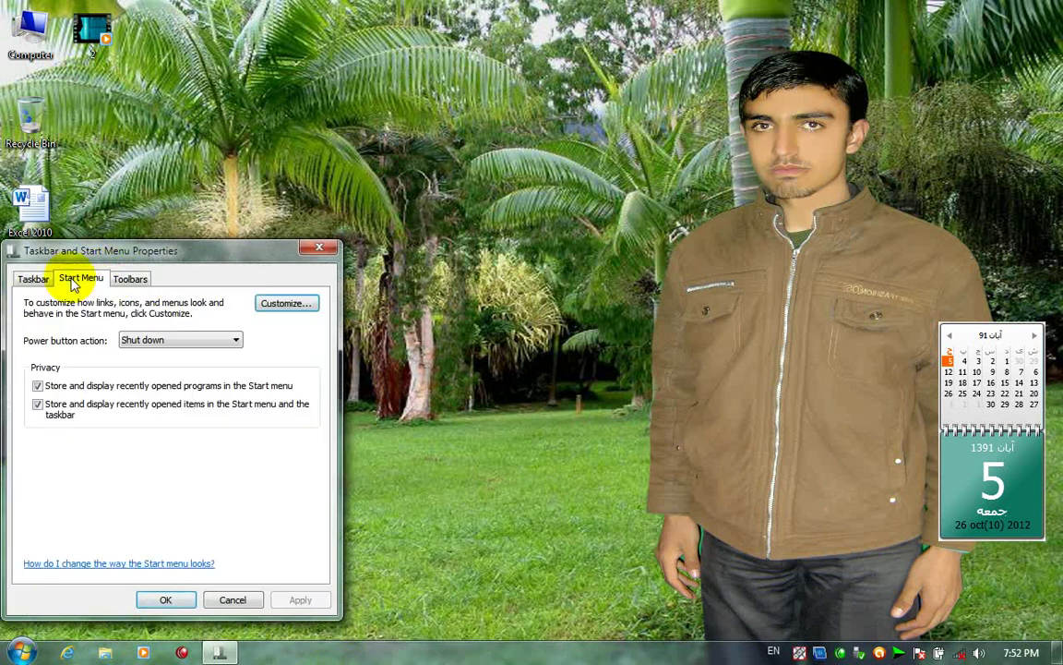
pyautogui.click(280, 302)
pyautogui.scroll(-12, 178, 487)
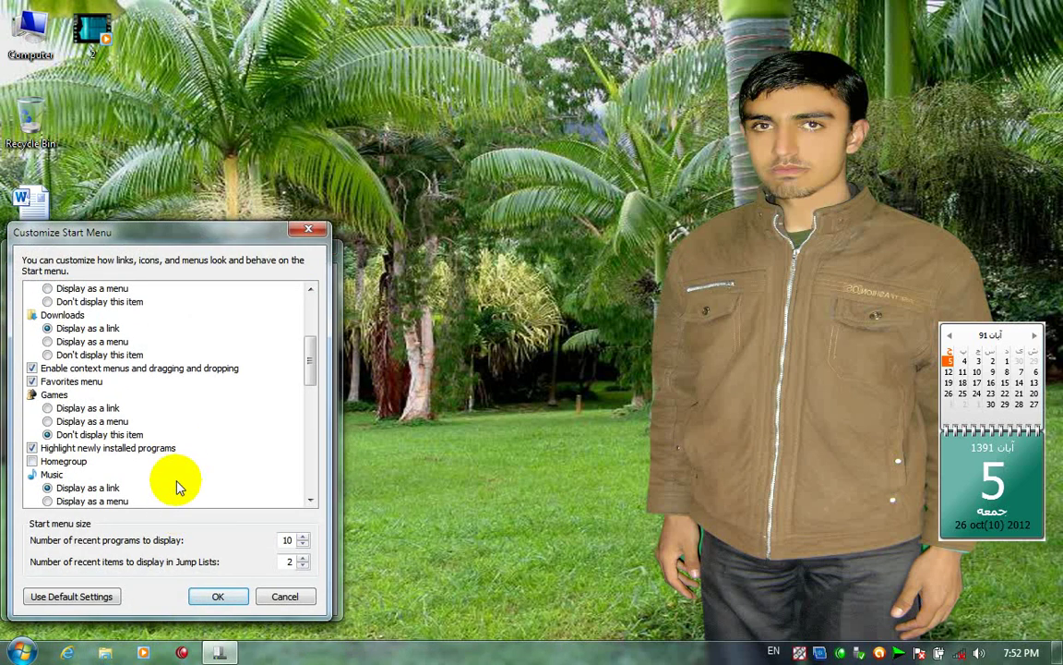
pyautogui.click(40, 448)
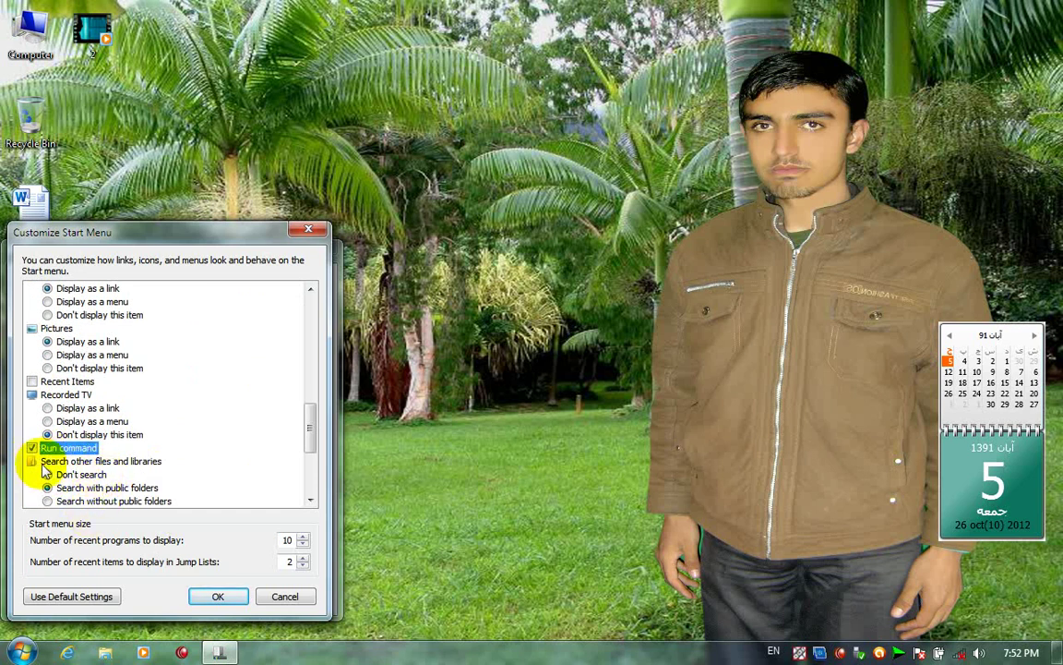
pyautogui.scroll(-1, 109, 473)
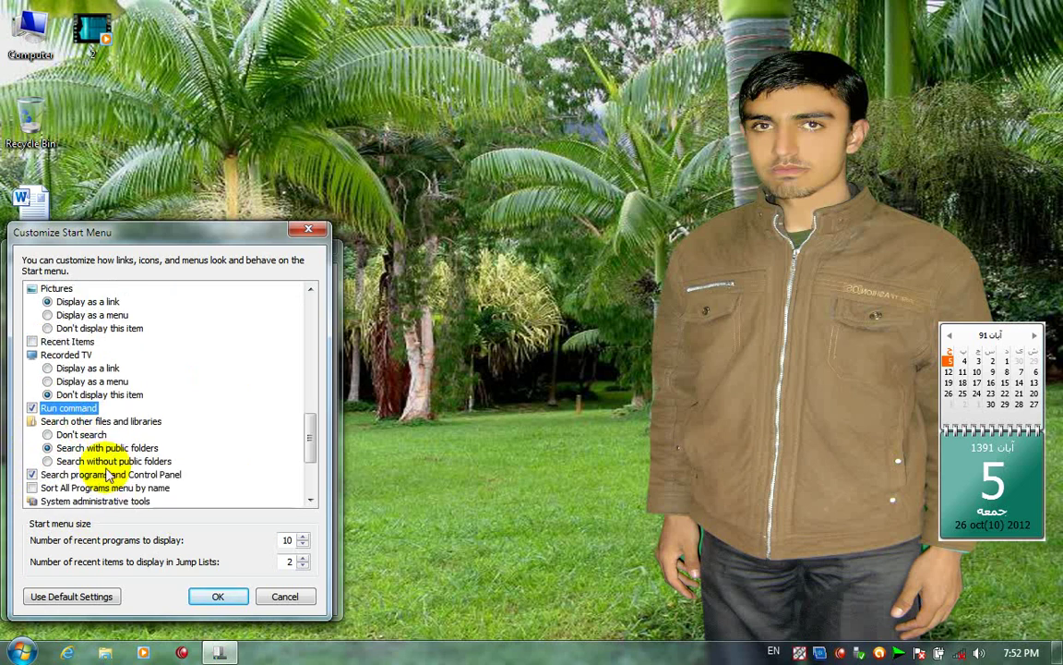
pyautogui.click(105, 448)
pyautogui.click(109, 461)
pyautogui.click(111, 447)
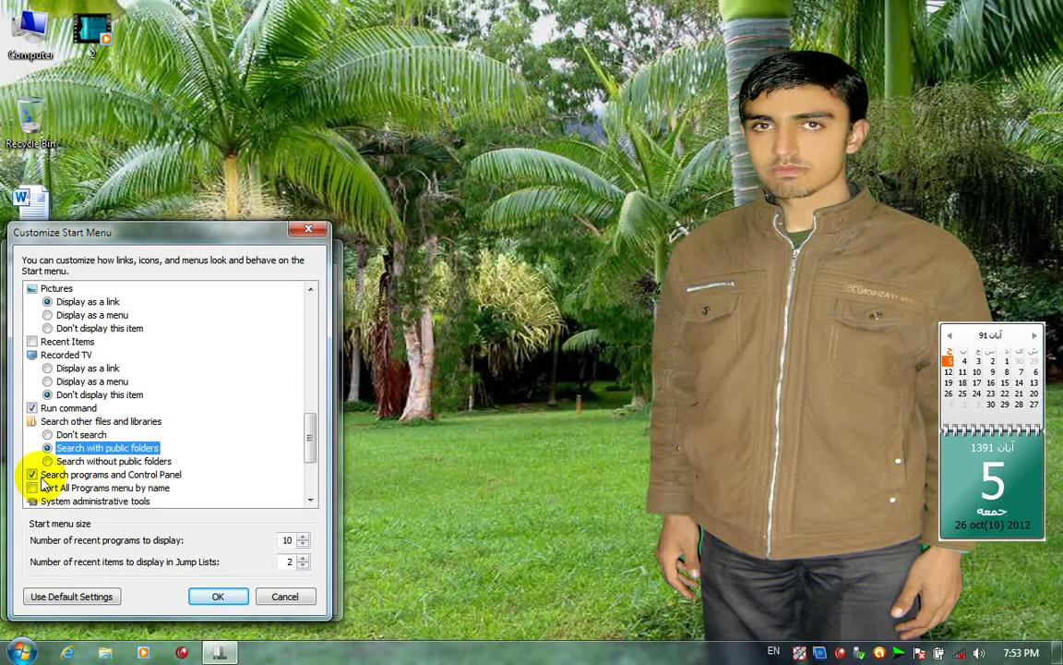
pyautogui.click(218, 596)
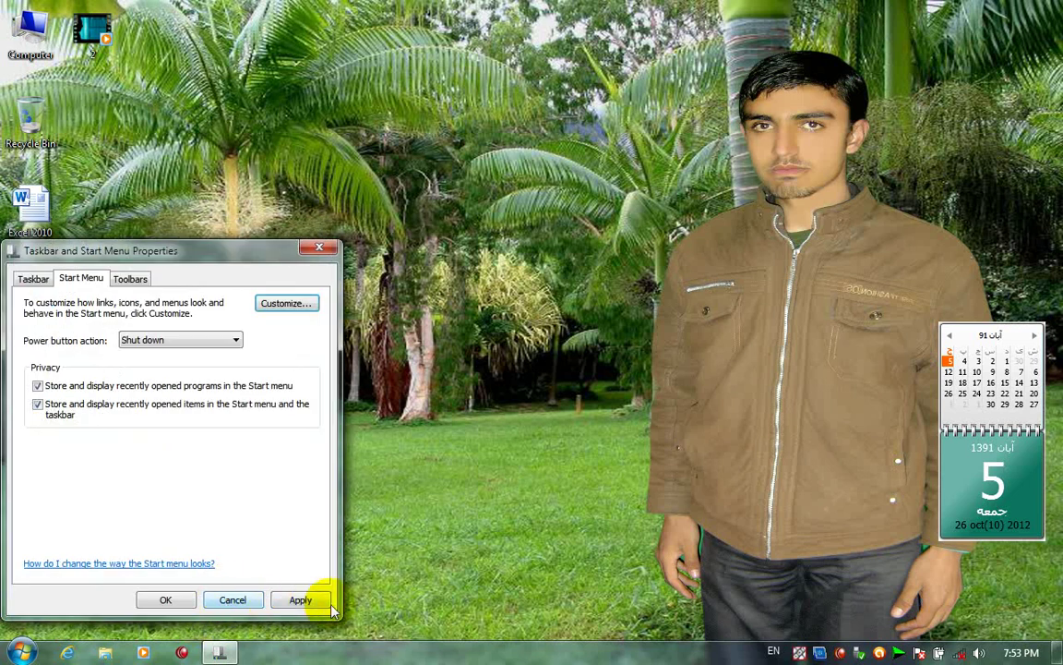
pyautogui.click(165, 600)
# Open the Control Panel from the Start menu, look over its items, and close the window.
pyautogui.press('super')
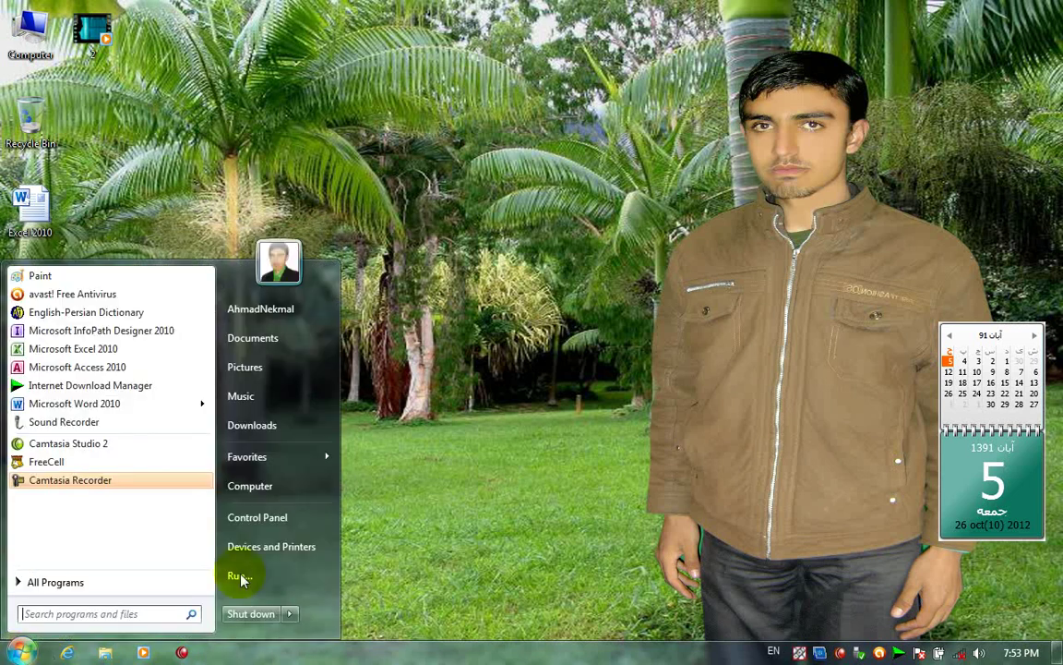
pyautogui.click(258, 518)
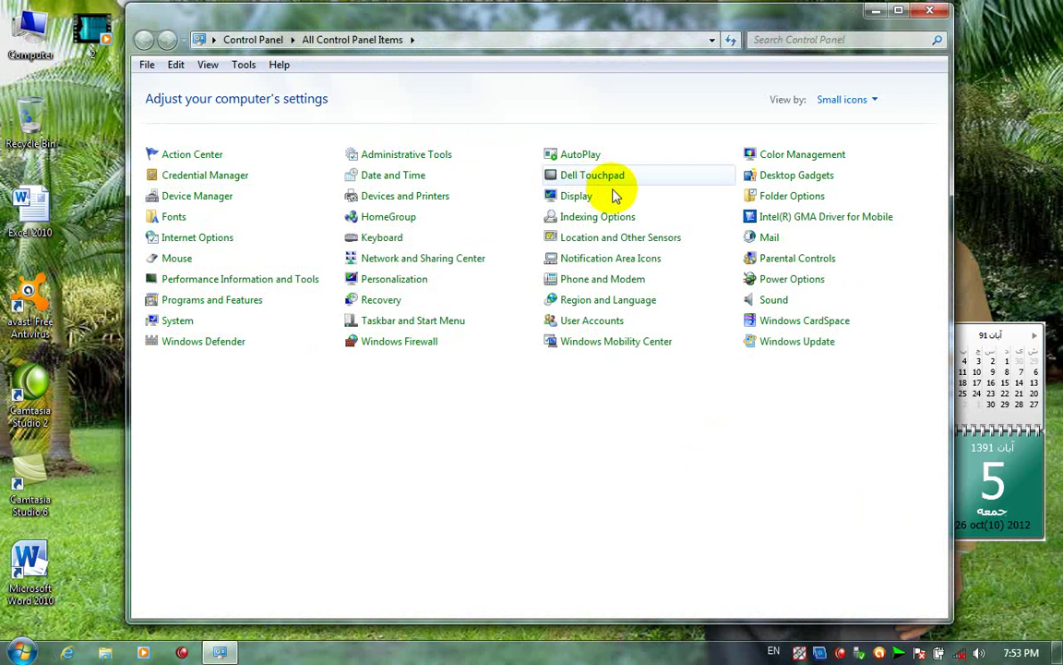
pyautogui.click(929, 10)
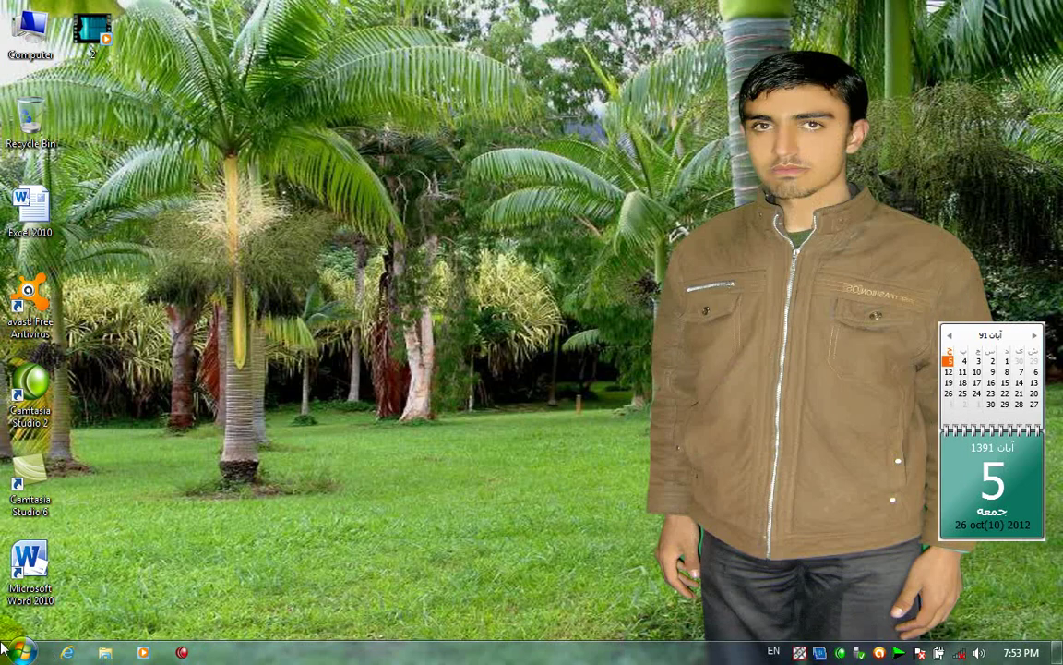
# Search the Start menu for "mouse", look over the results, and close the menu.
pyautogui.click(2, 649)
pyautogui.click(118, 612)
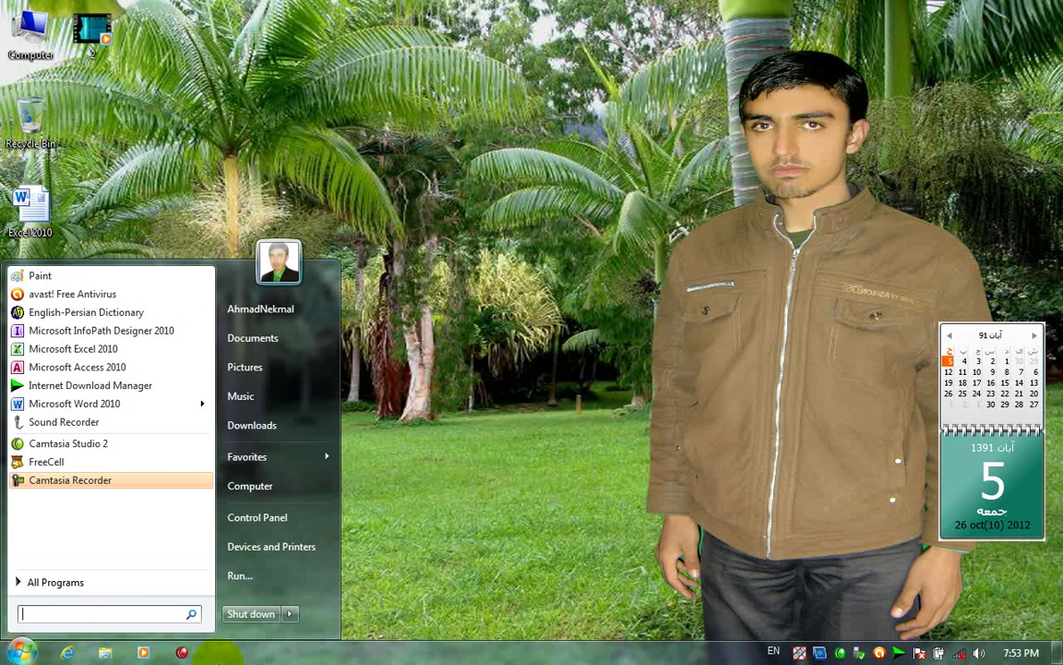
pyautogui.write('mouse')
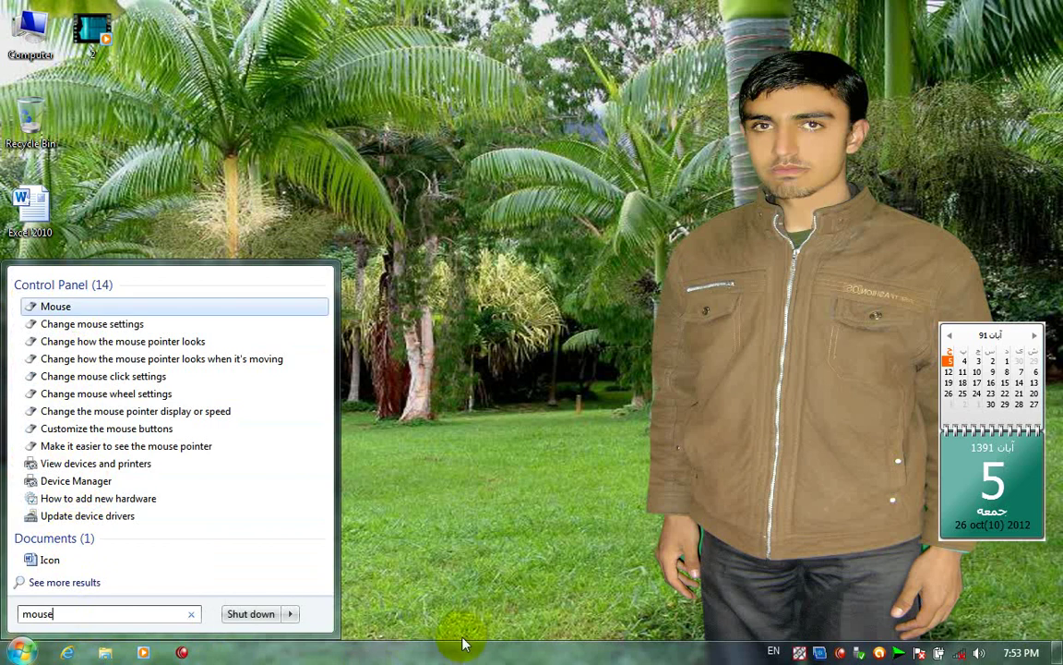
pyautogui.click(439, 521)
# Disable "Search programs and Control Panel" in the Start menu customization and confirm the properties.
pyautogui.rightClick(489, 651)
pyautogui.click(537, 651)
pyautogui.click(81, 278)
pyautogui.click(286, 302)
pyautogui.scroll(-9, 97, 503)
pyautogui.scroll(-4, 97, 503)
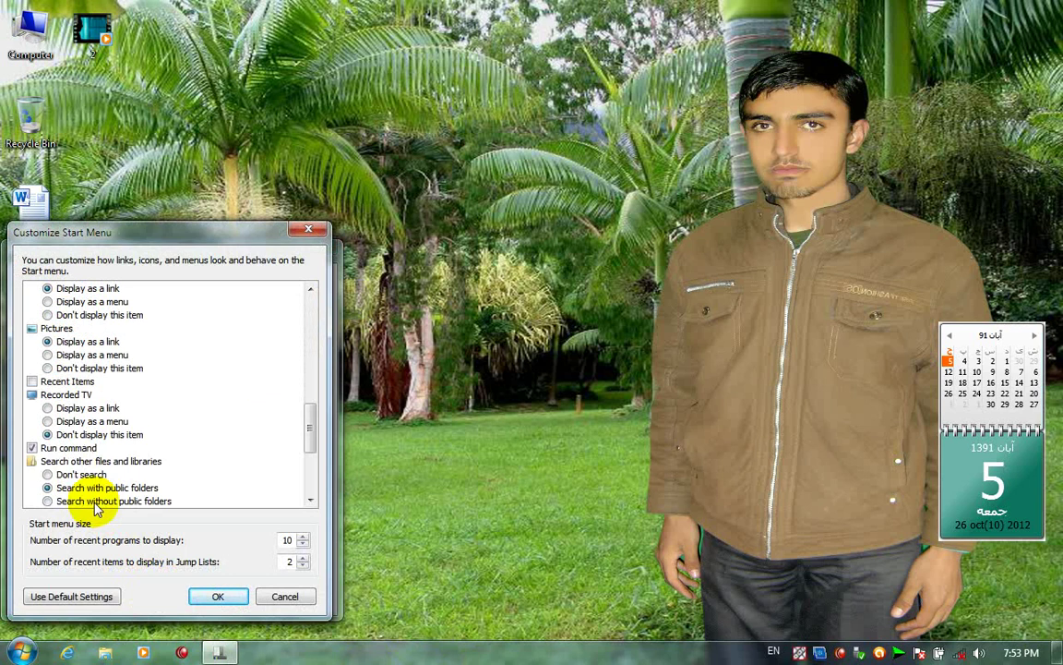
pyautogui.click(32, 435)
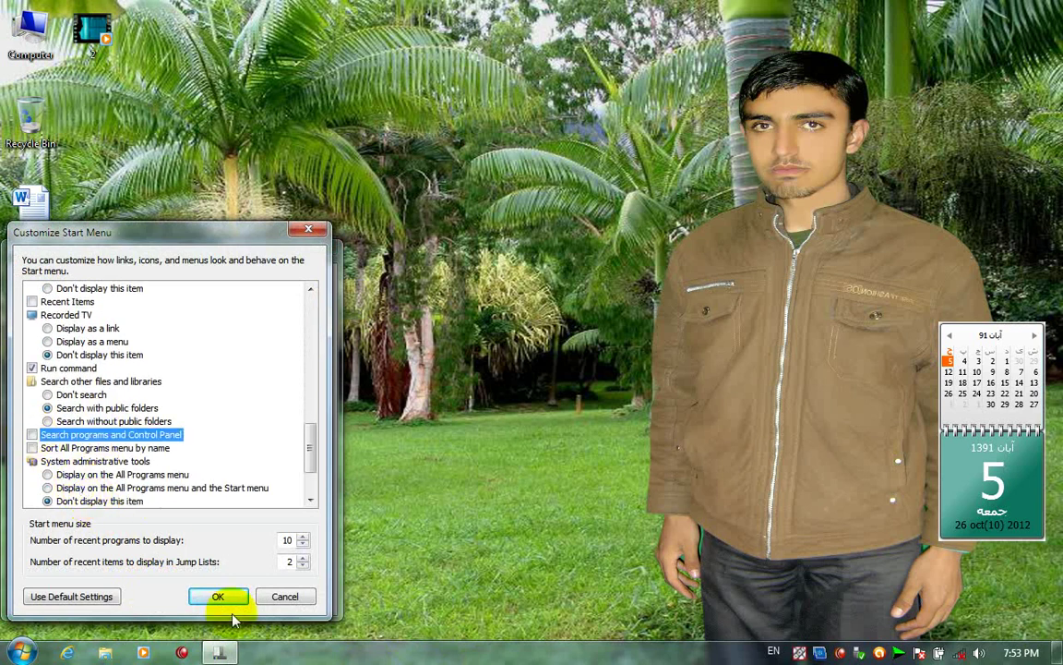
pyautogui.click(218, 596)
pyautogui.click(165, 600)
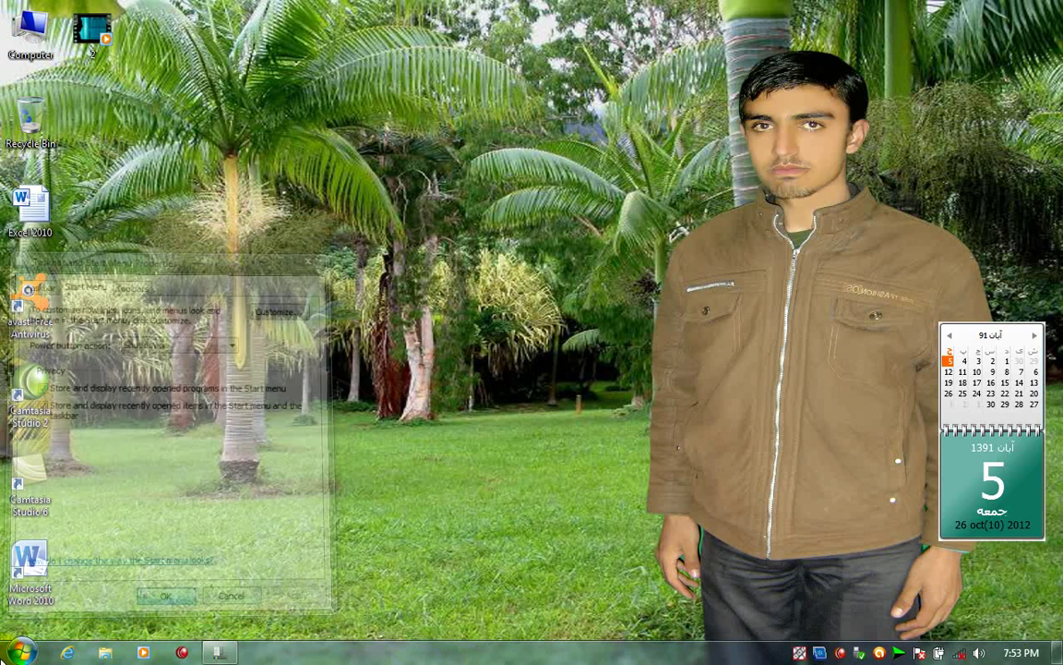
# Search the Start menu for "mouse" again to check the effect of the changed search option, and close the menu.
pyautogui.click(21, 653)
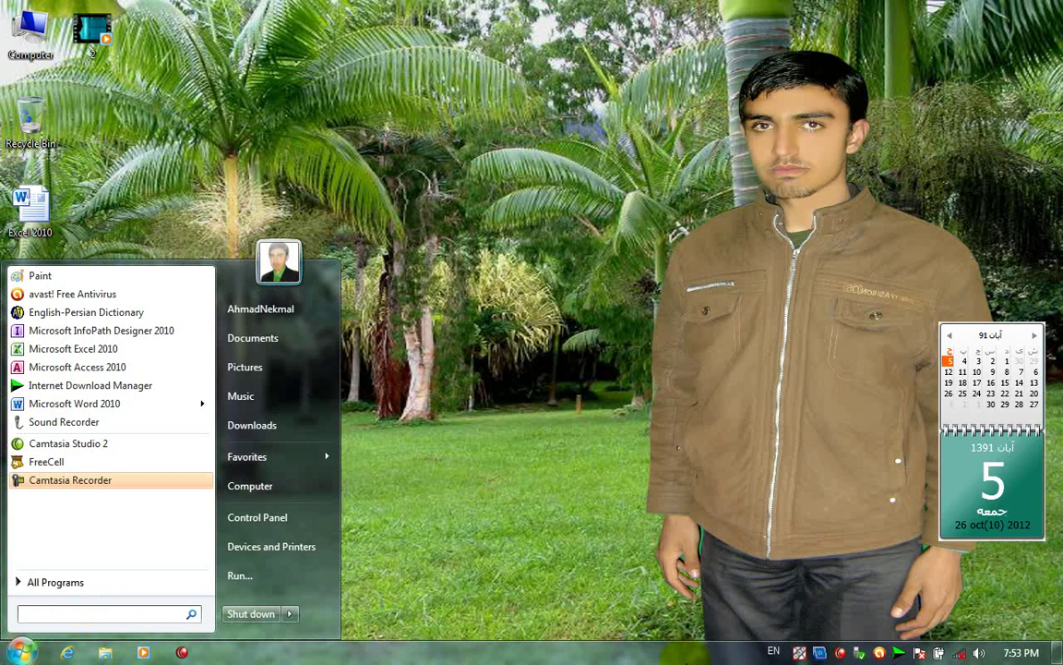
pyautogui.write('mous')
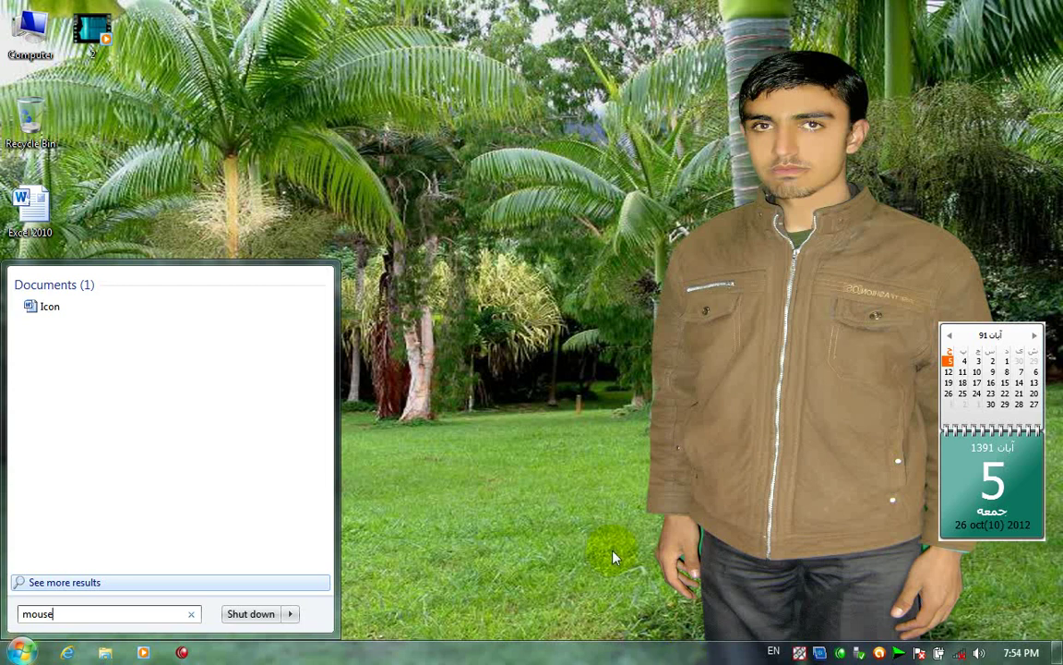
pyautogui.press('Escape')
pyautogui.press('Escape')
# Enable "Search programs and Control Panel" and "Sort All Programs menu by name" in the Start menu customization and confirm the properties.
pyautogui.rightClick(646, 656)
pyautogui.click(656, 650)
pyautogui.click(82, 278)
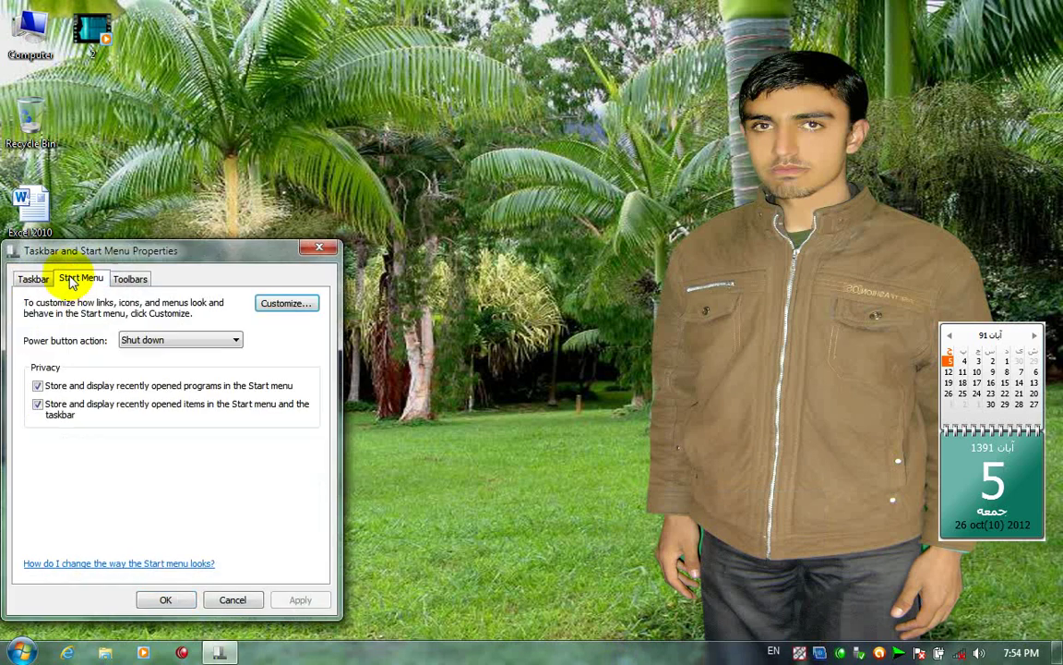
pyautogui.click(285, 303)
pyautogui.scroll(-9, 166, 531)
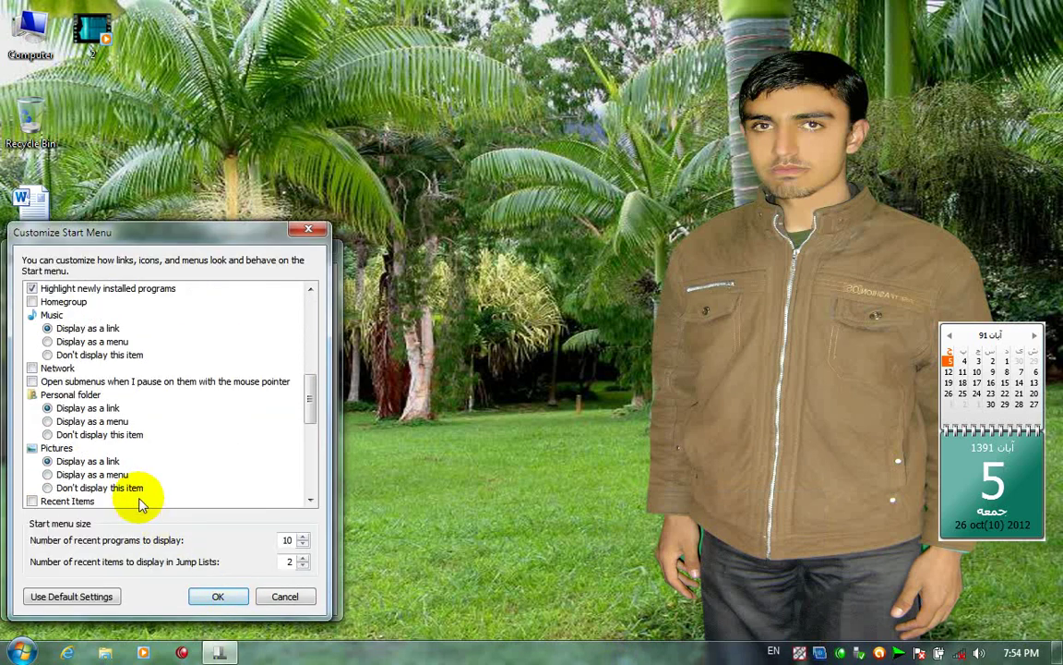
pyautogui.scroll(-6, 84, 438)
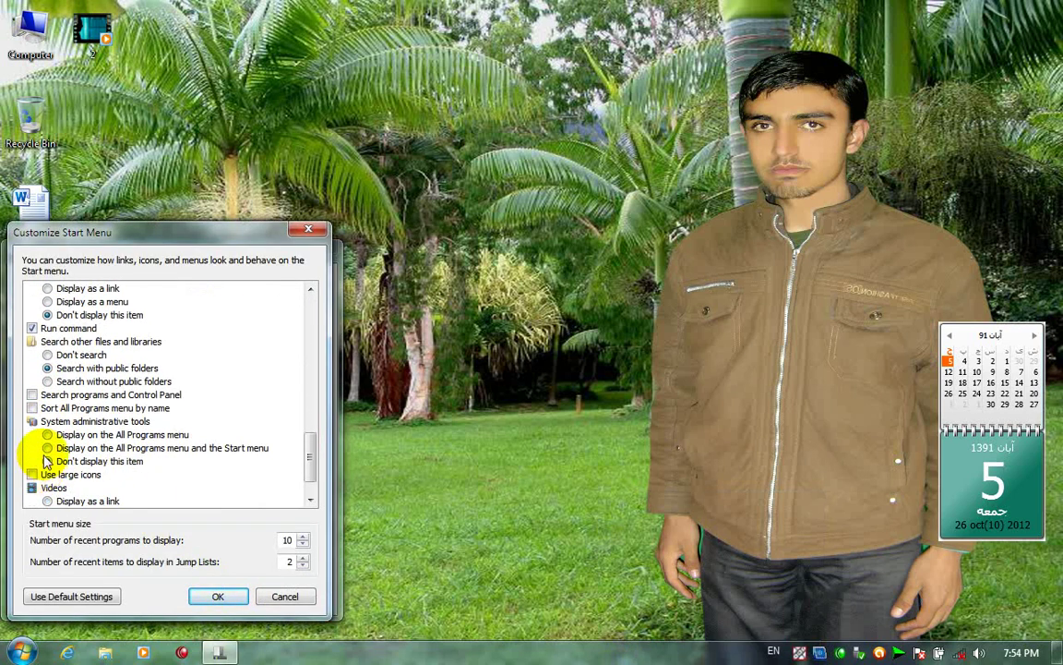
pyautogui.click(33, 395)
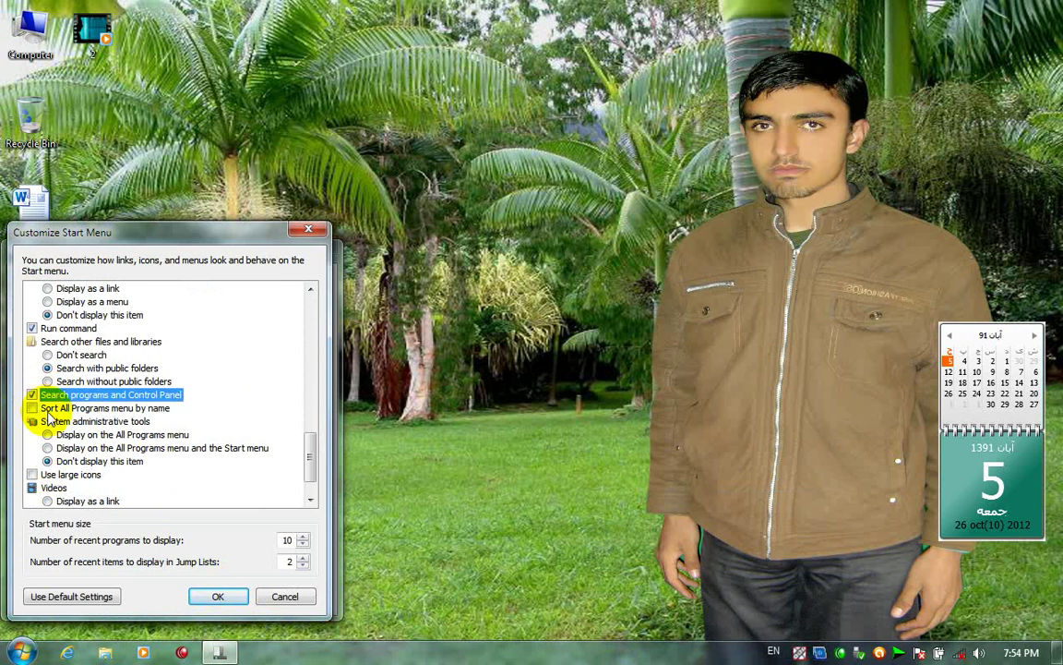
pyautogui.click(44, 407)
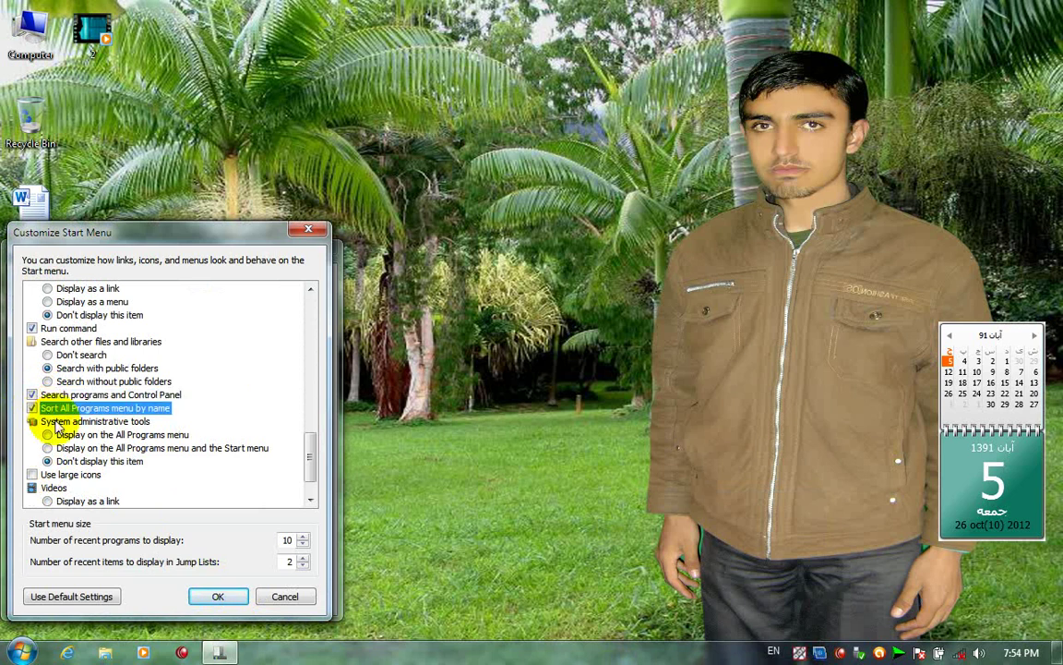
pyautogui.click(218, 596)
pyautogui.click(285, 600)
pyautogui.click(224, 600)
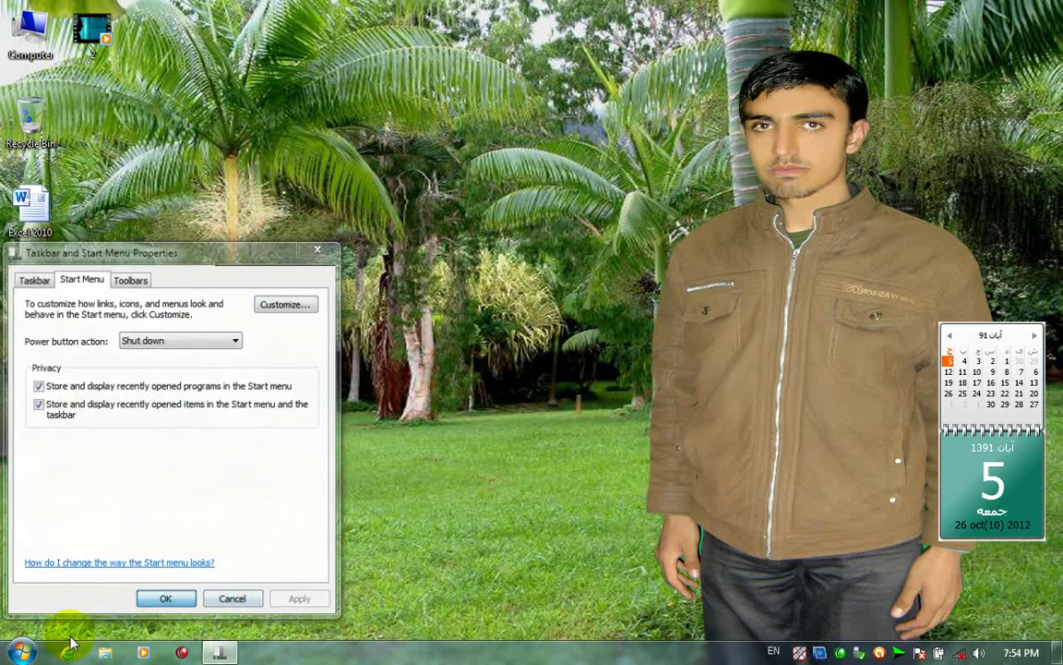
# Examine the order of the All Programs list in the Start menu and close the menu.
pyautogui.click(20, 652)
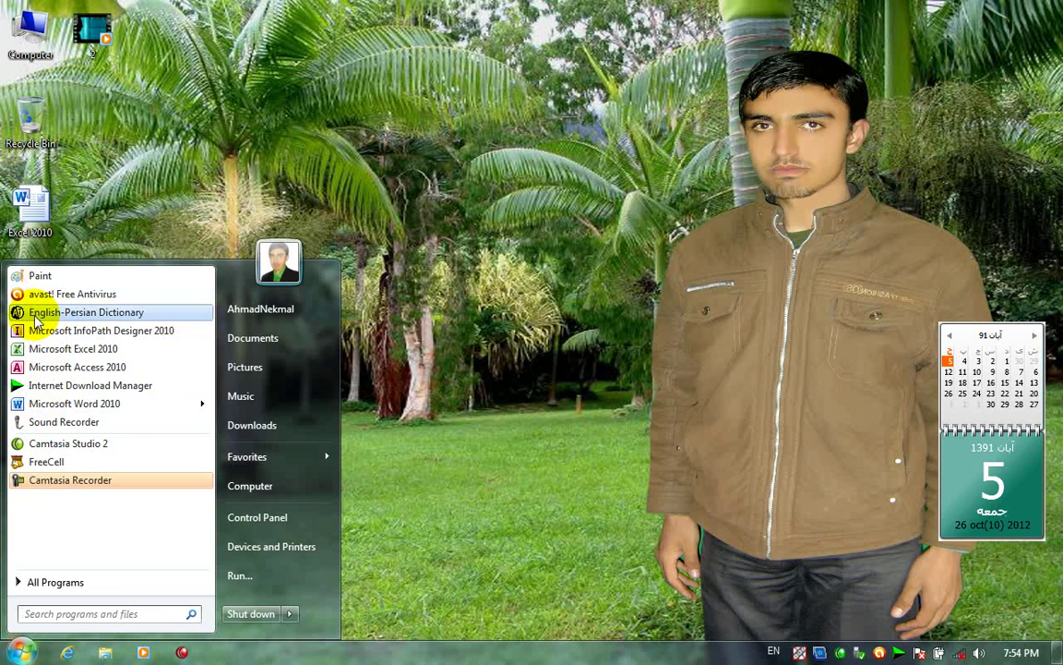
pyautogui.click(33, 584)
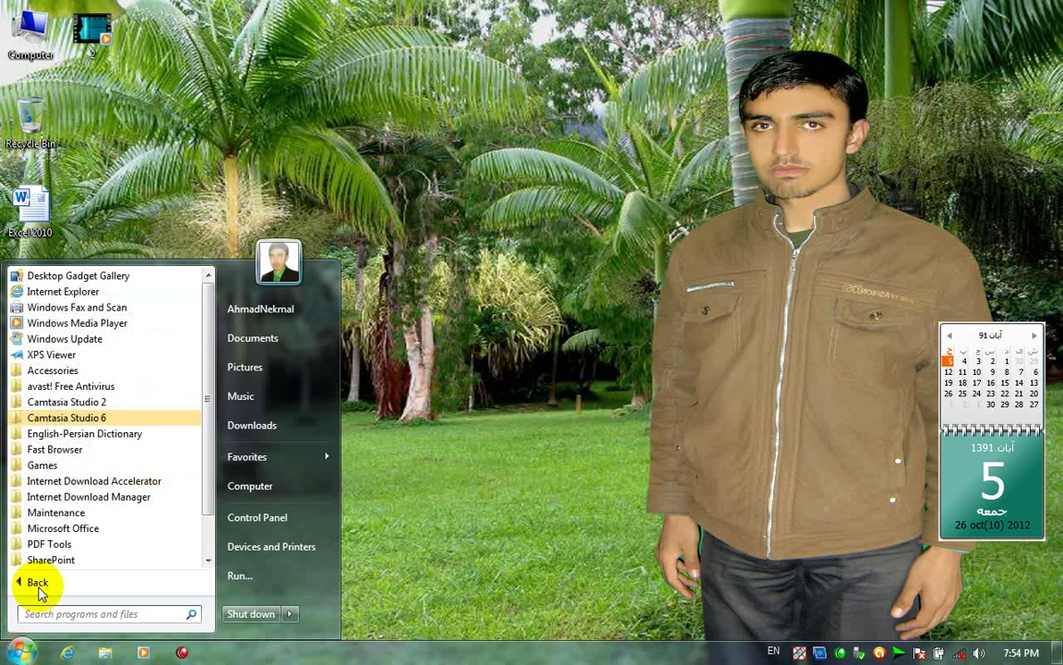
pyautogui.click(387, 651)
# Set "System administrative tools" to "Display on the All Programs menu" in the Start menu customization and confirm.
pyautogui.rightClick(406, 651)
pyautogui.click(443, 652)
pyautogui.click(85, 278)
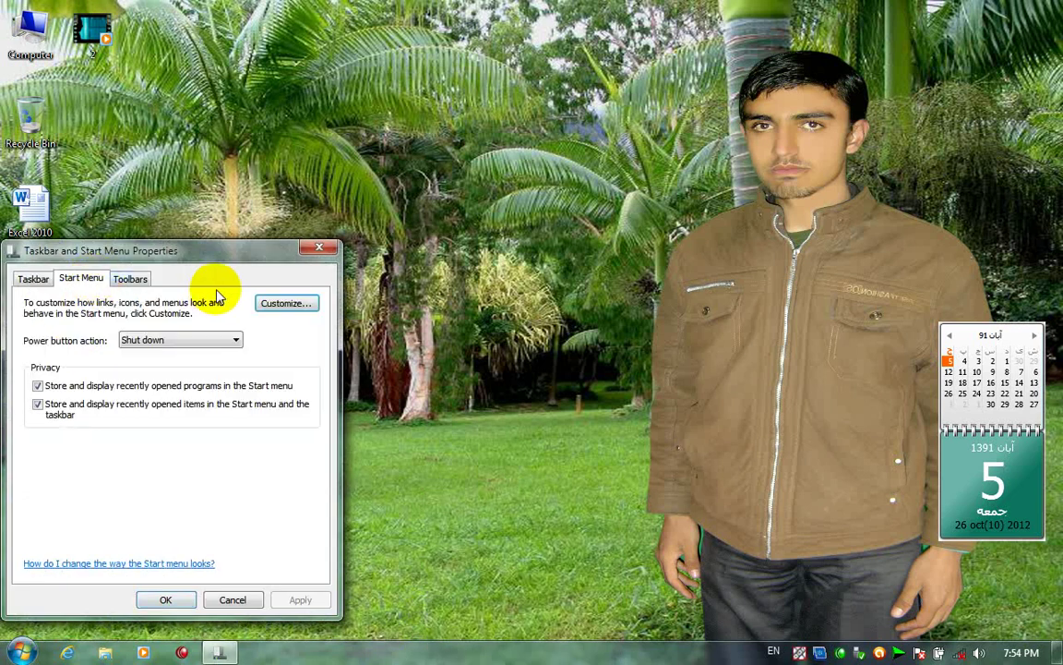
pyautogui.click(288, 305)
pyautogui.scroll(-15, 138, 471)
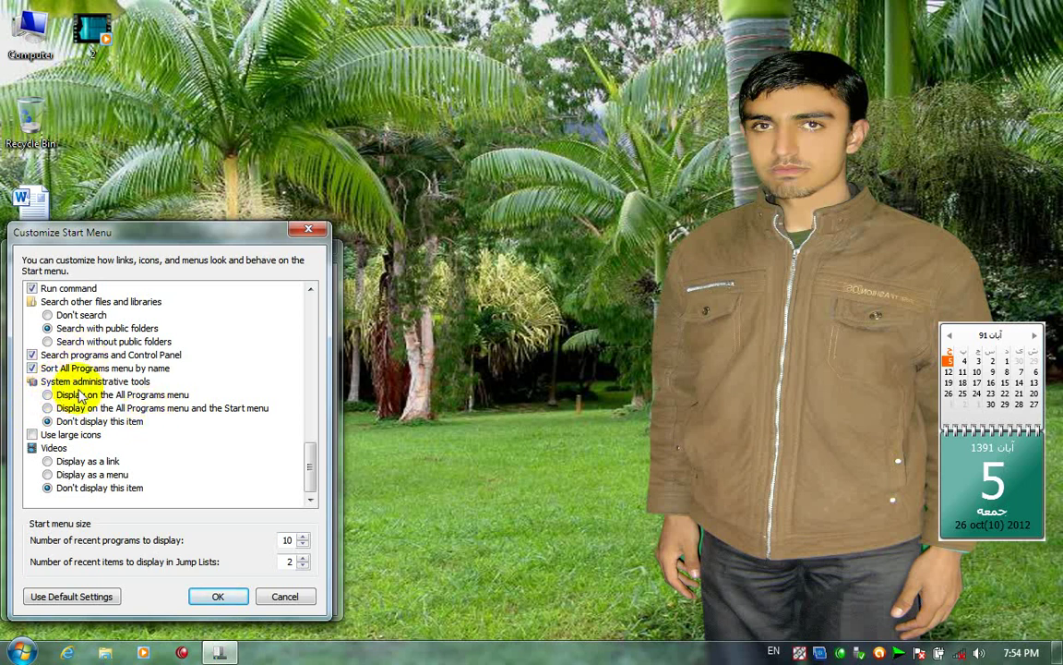
pyautogui.click(72, 395)
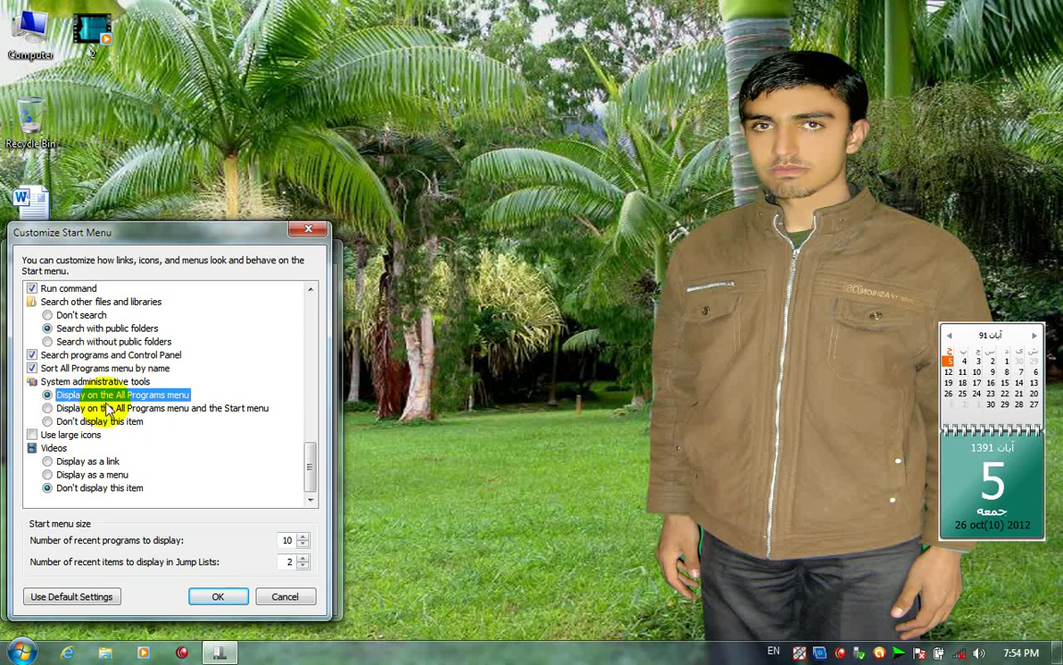
pyautogui.click(217, 596)
pyautogui.click(300, 601)
# View the Administrative Tools folder through the Control Panel, close the window, and look over the Start menu again.
pyautogui.click(19, 650)
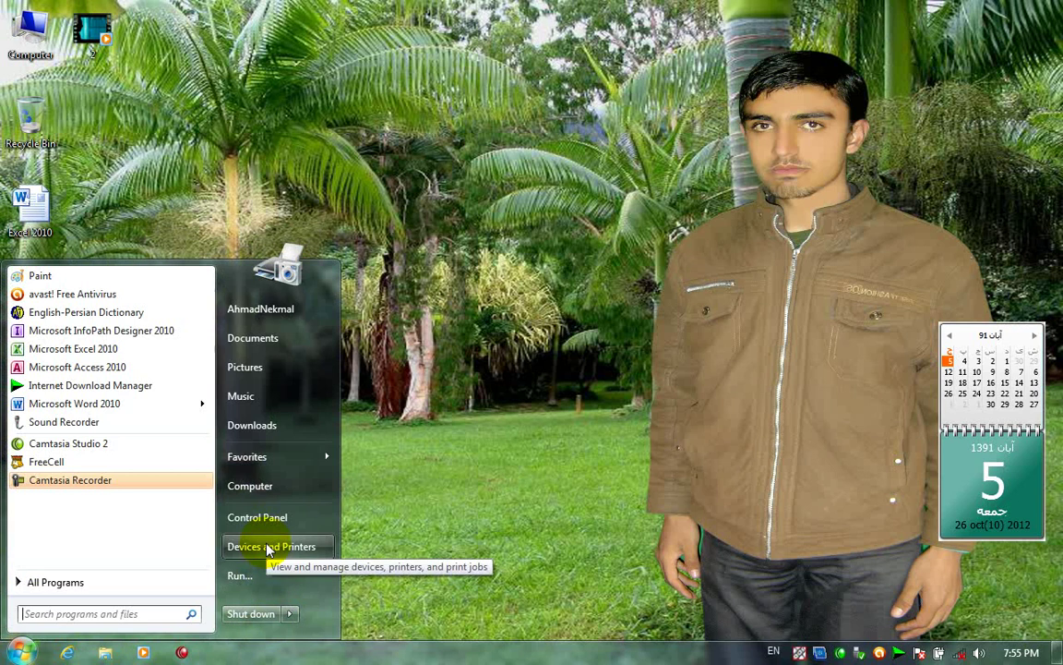
pyautogui.click(261, 516)
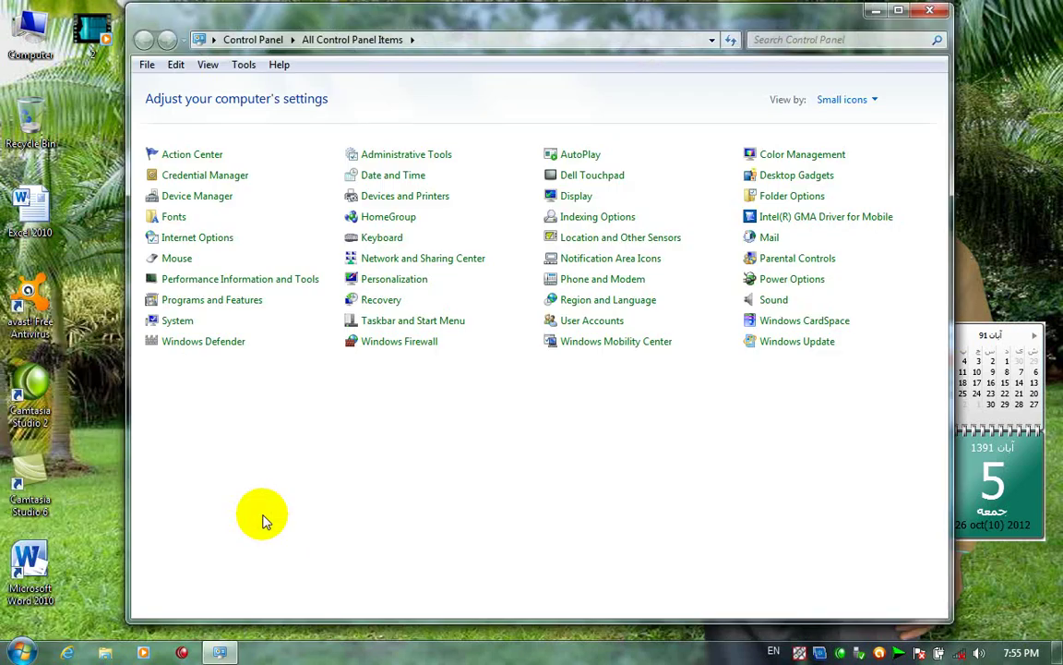
pyautogui.click(395, 157)
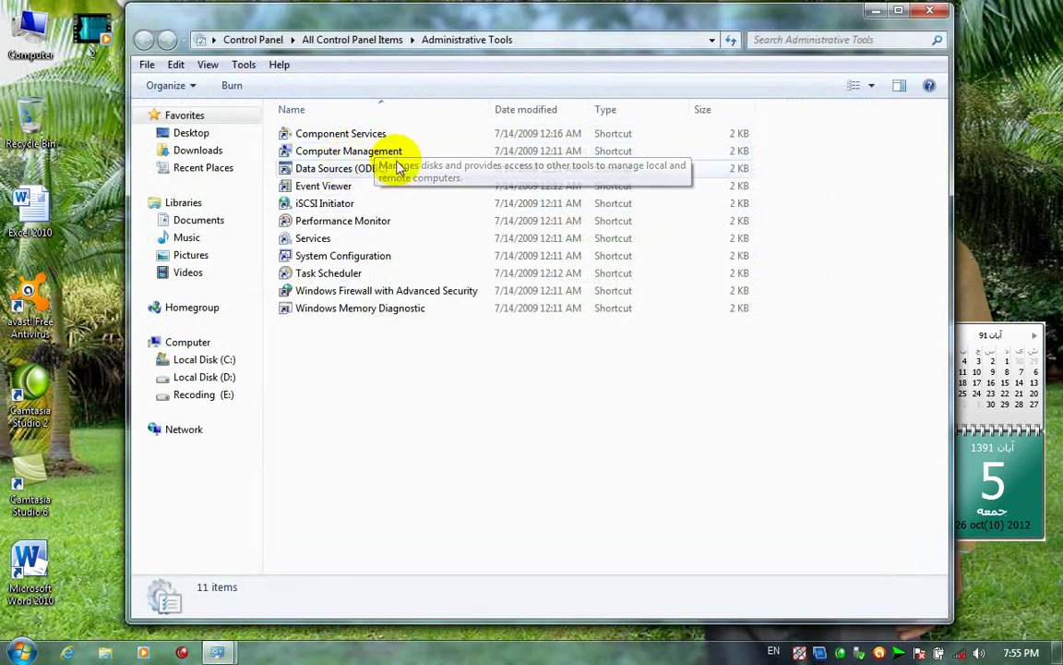
pyautogui.press('BackSpace')
pyautogui.click(930, 11)
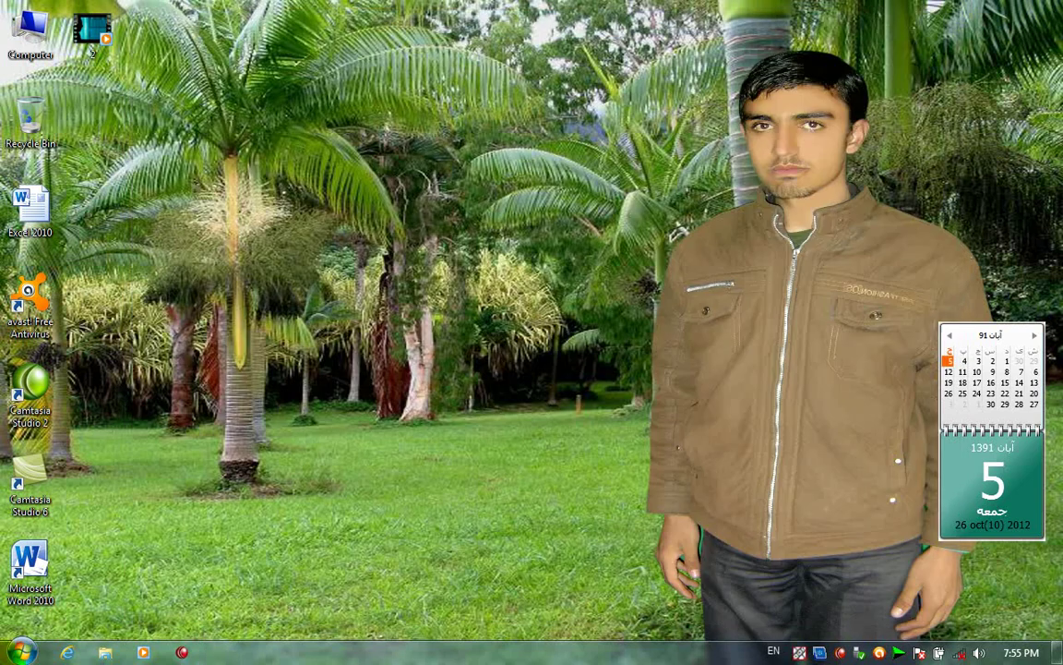
pyautogui.click(41, 656)
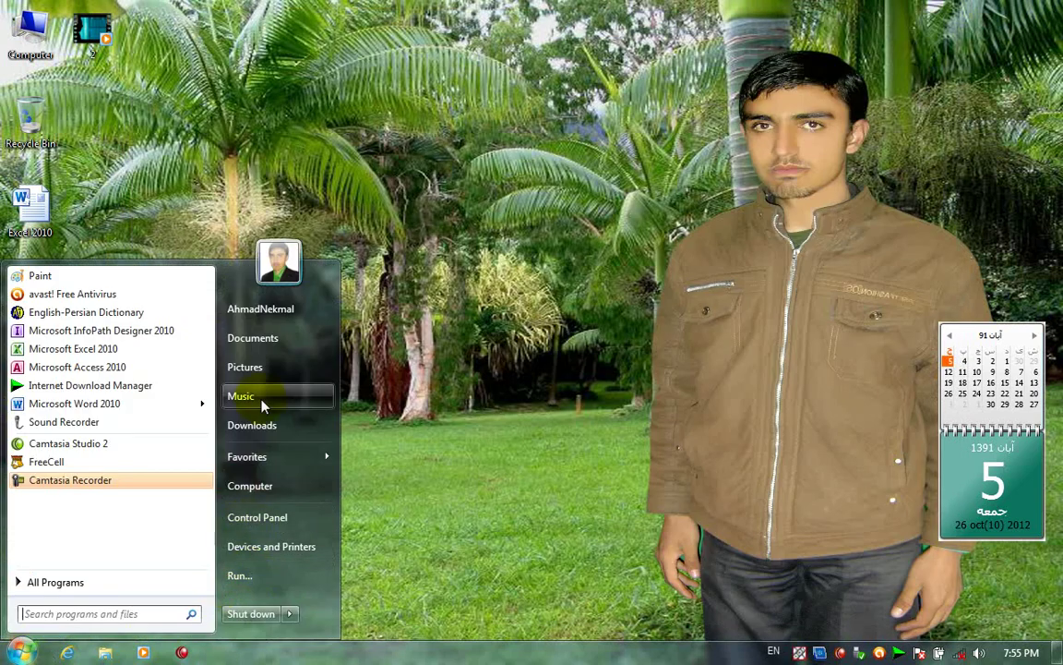
# Set "System administrative tools" to "Display on the All Programs menu and the Start menu" and confirm the properties.
pyautogui.rightClick(459, 646)
pyautogui.click(468, 651)
pyautogui.click(80, 280)
pyautogui.click(286, 303)
pyautogui.scroll(-10, 79, 536)
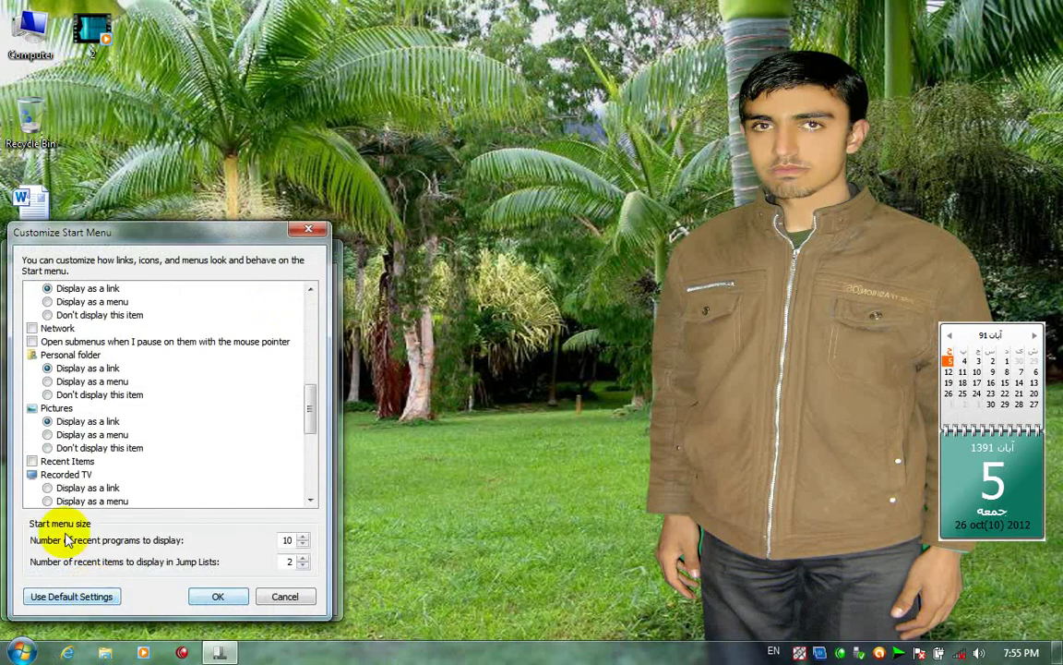
pyautogui.click(48, 408)
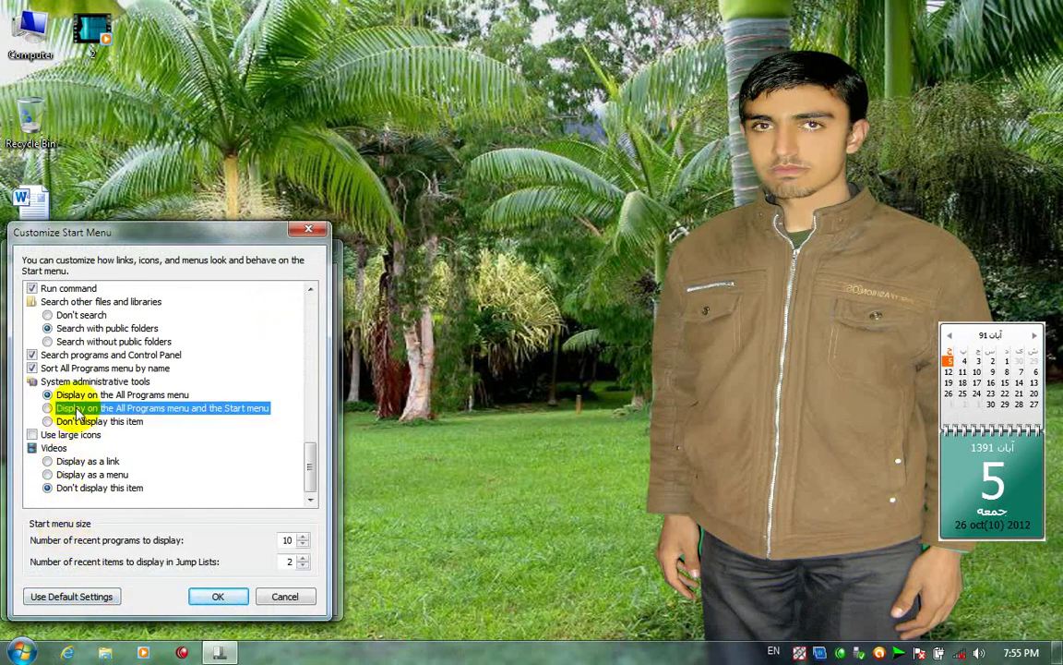
pyautogui.click(218, 596)
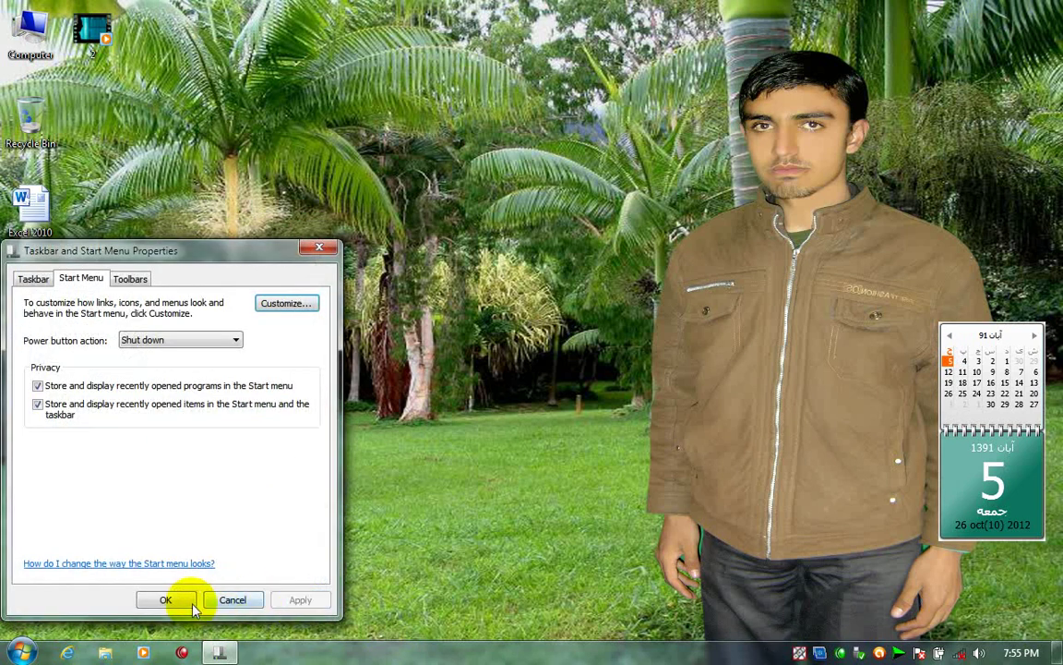
pyautogui.click(176, 599)
# Look over the Administrative Tools submenu in the Start menu and close the menu.
pyautogui.press('super')
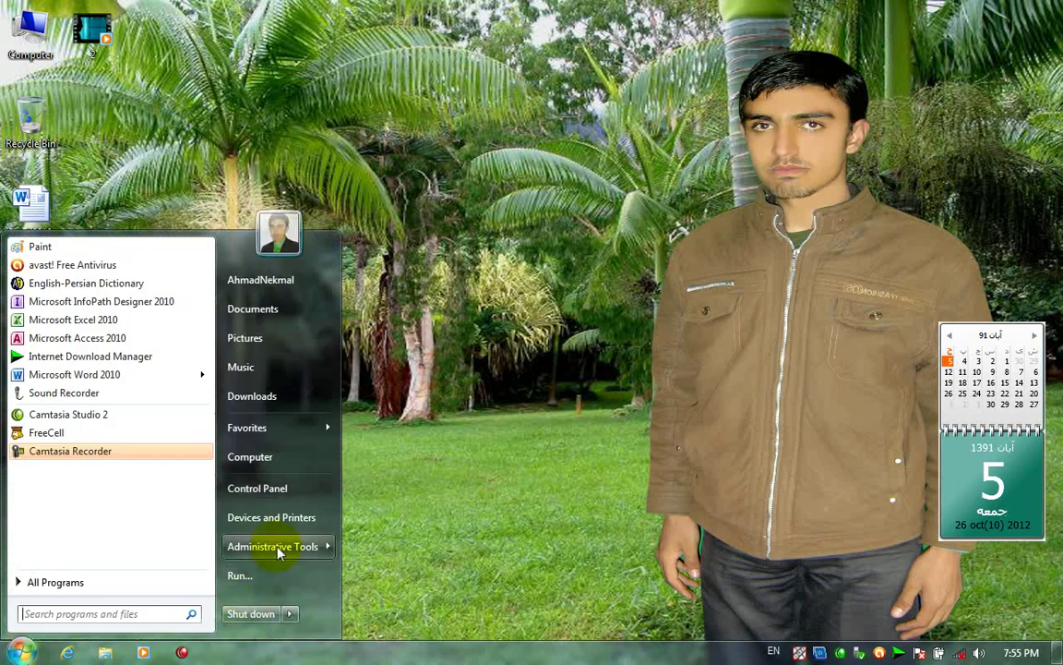
pyautogui.moveTo(276, 546)
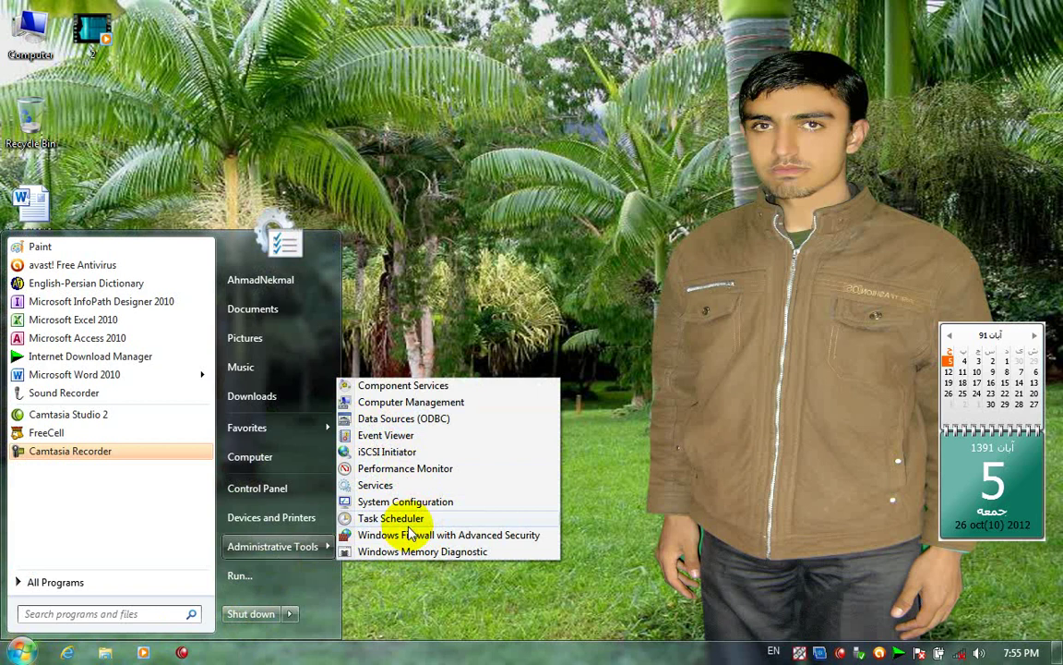
pyautogui.click(587, 646)
# Set "System administrative tools" to "Don't display this item", confirm the properties, and view the Start menu.
pyautogui.rightClick(554, 652)
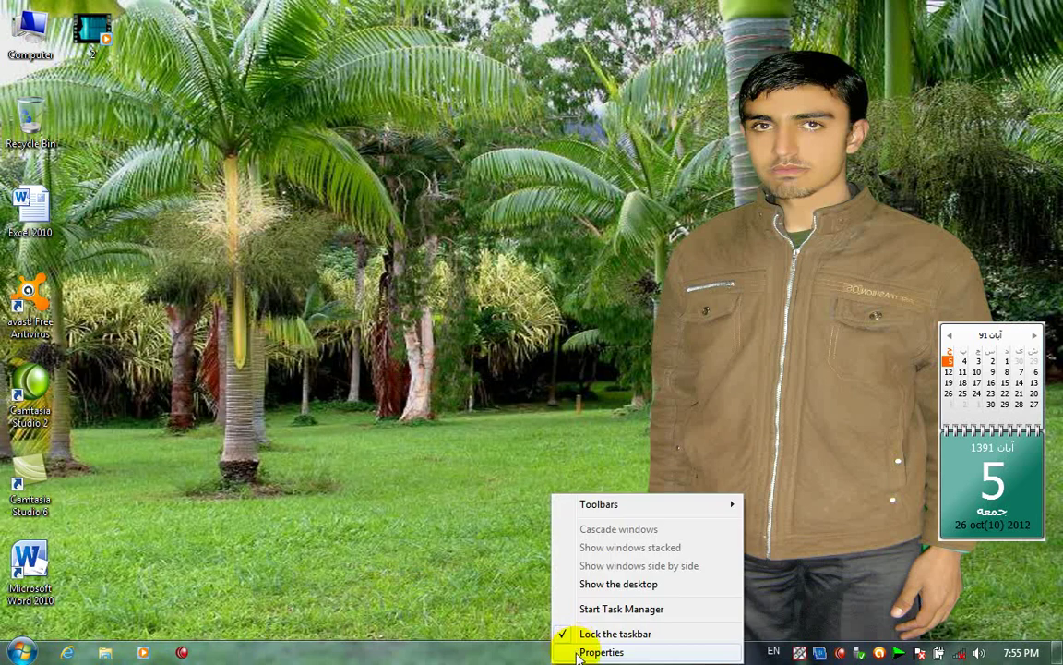
pyautogui.click(600, 651)
pyautogui.click(79, 278)
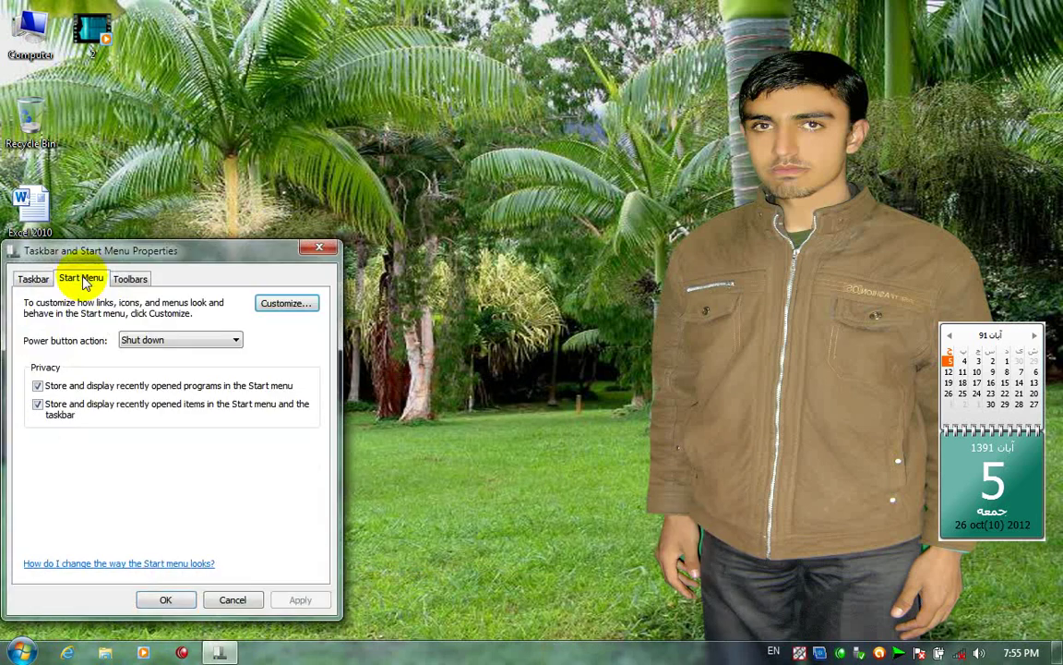
pyautogui.click(271, 300)
pyautogui.scroll(-5, 148, 424)
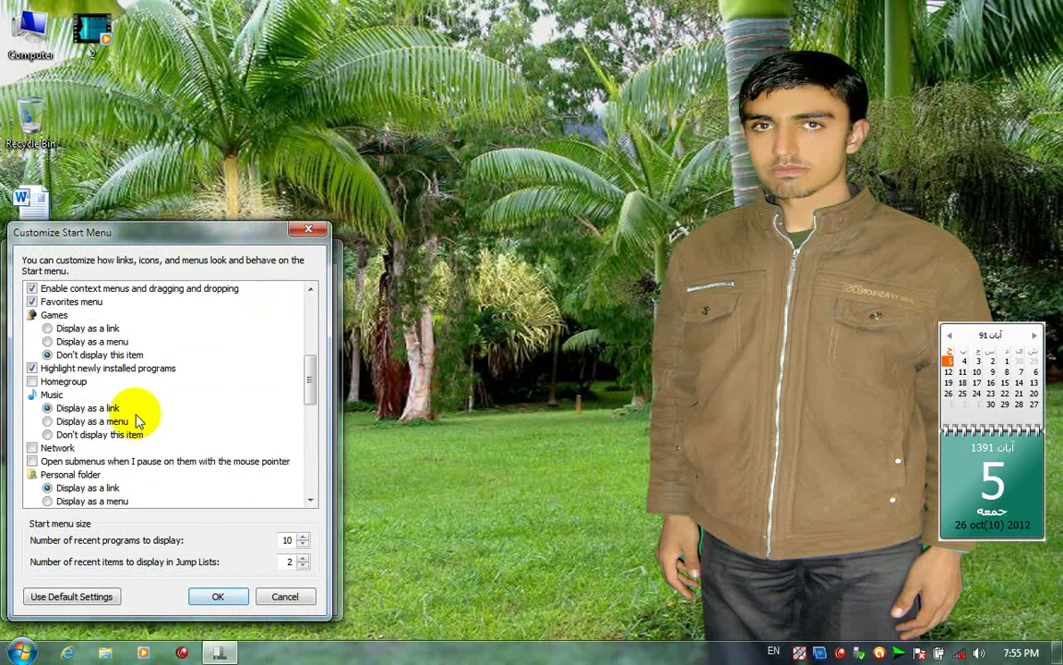
pyautogui.scroll(-5, 136, 421)
pyautogui.click(88, 421)
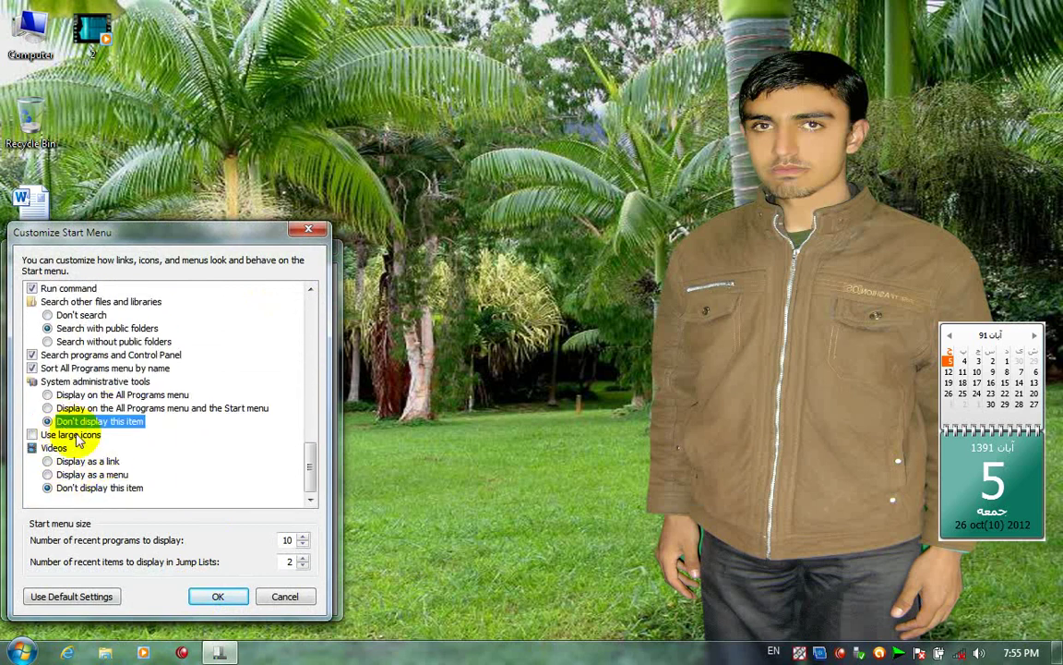
pyautogui.click(218, 597)
pyautogui.click(289, 598)
pyautogui.click(165, 598)
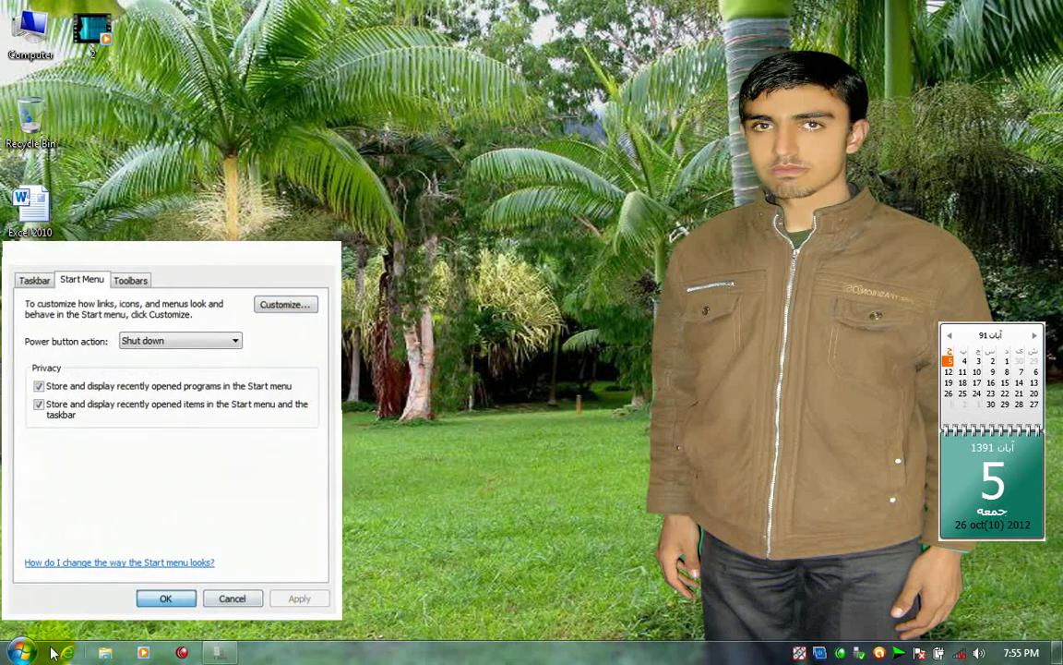
pyautogui.click(20, 653)
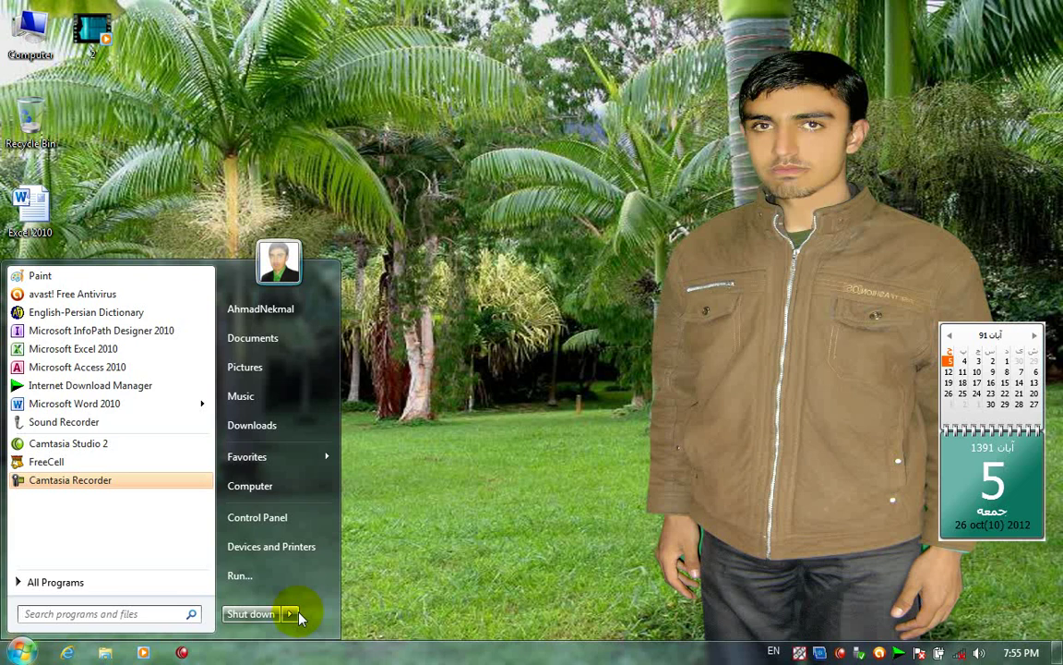
# Look over the "Use large icons" option in the Start menu customization and examine the icons in the Start menu.
pyautogui.rightClick(454, 653)
pyautogui.click(470, 652)
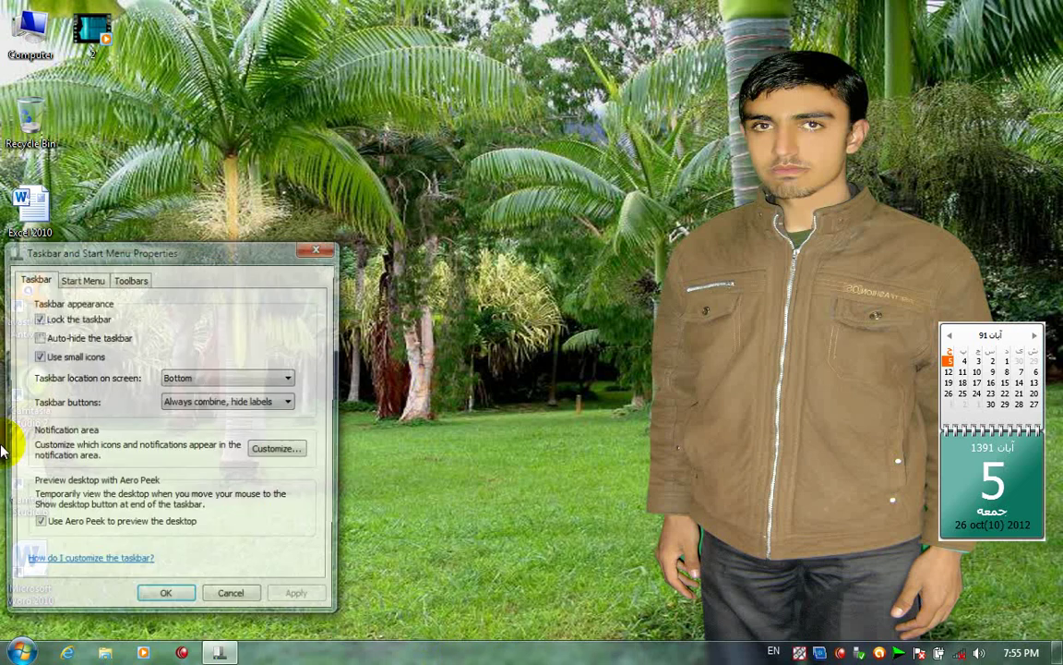
pyautogui.click(81, 278)
pyautogui.click(277, 307)
pyautogui.scroll(-10, 201, 554)
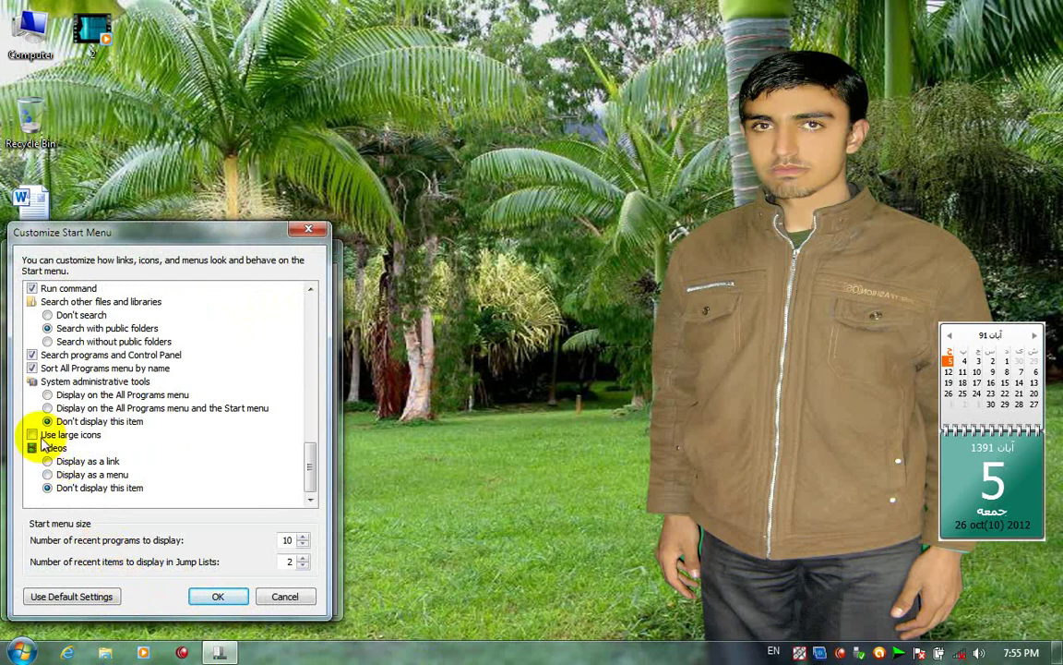
pyautogui.click(218, 596)
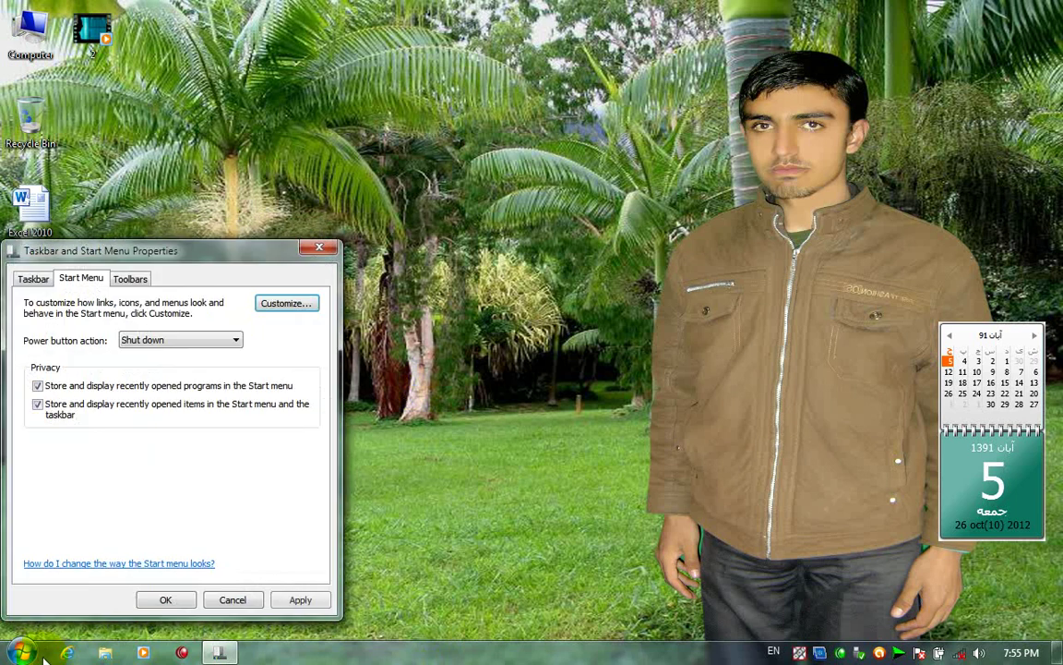
pyautogui.press('super')
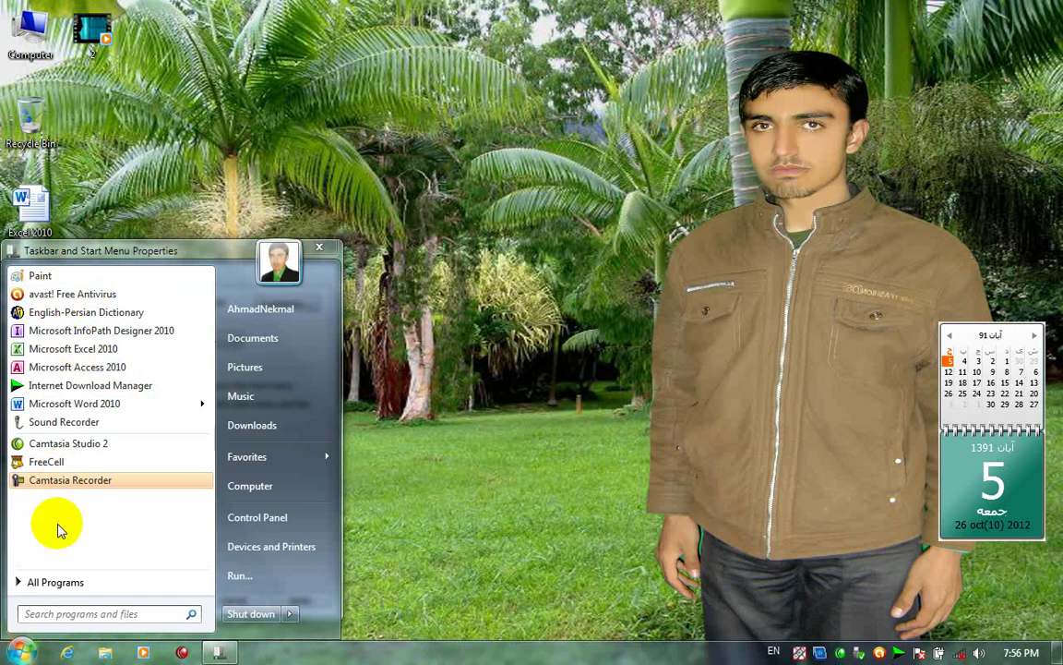
pyautogui.click(452, 543)
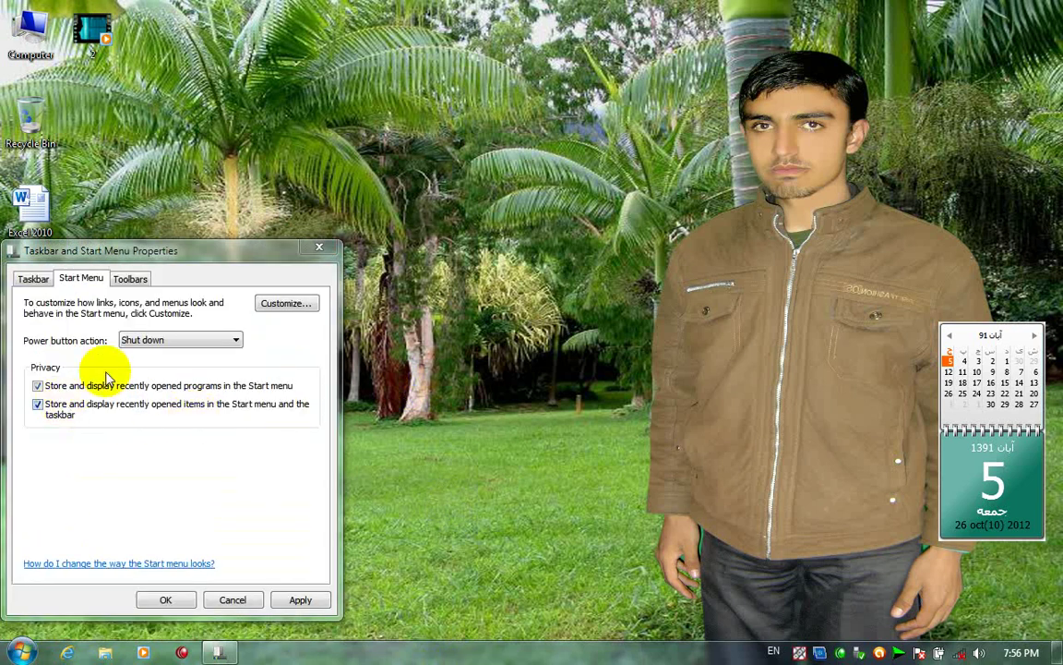
# Enable "Use large icons" in the Start menu customization, apply and confirm the properties, and view the Start menu.
pyautogui.click(282, 301)
pyautogui.scroll(-10, 36, 486)
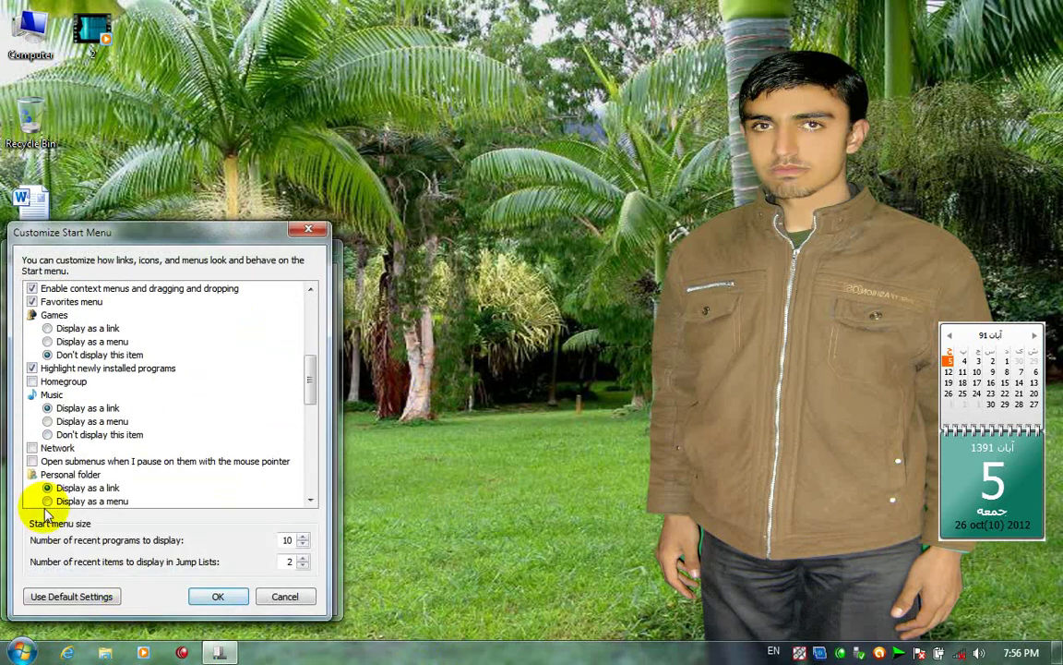
pyautogui.click(32, 433)
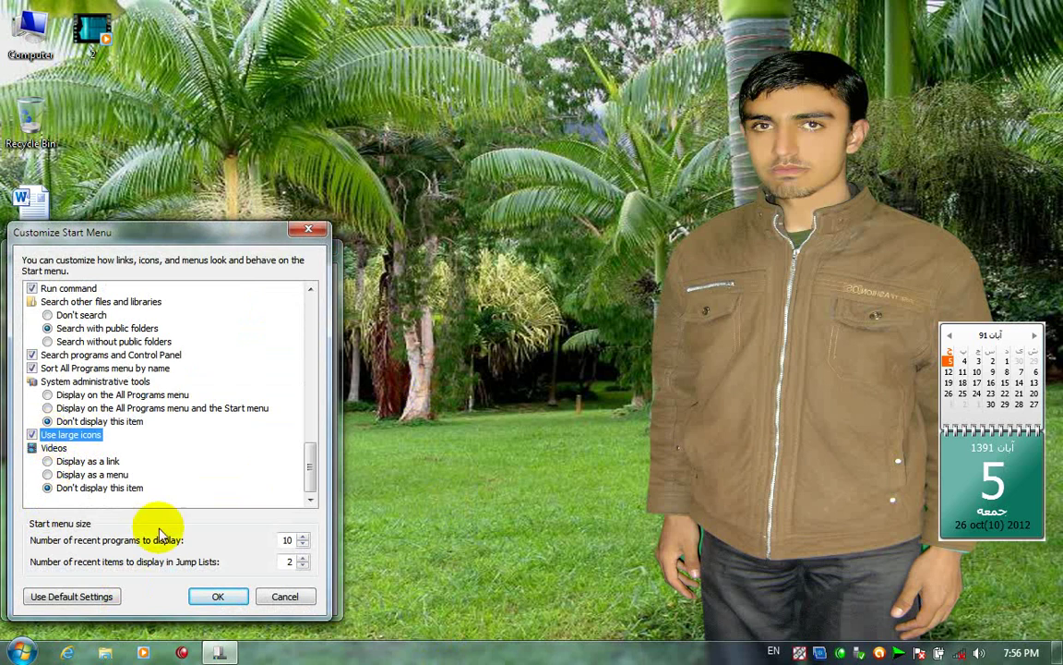
pyautogui.click(218, 596)
pyautogui.click(299, 598)
pyautogui.click(171, 599)
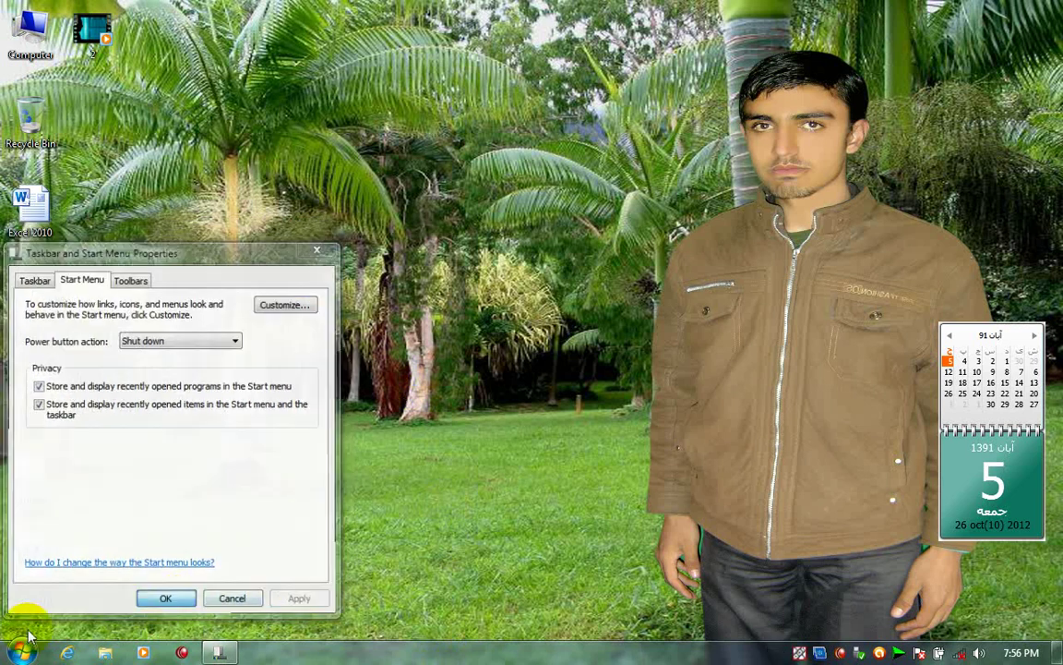
pyautogui.click(18, 651)
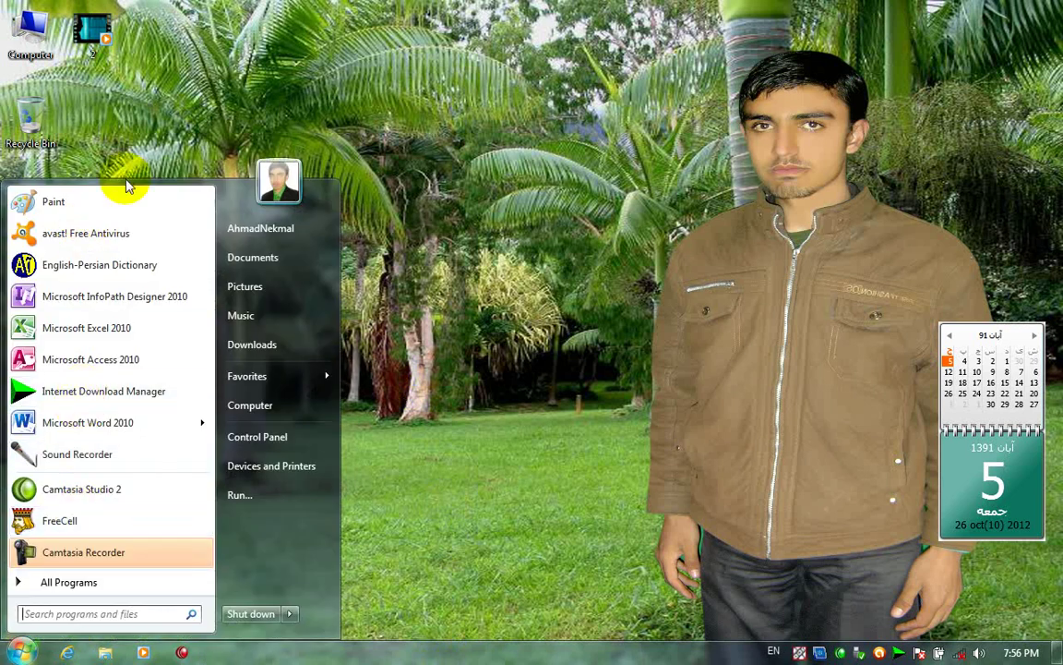
# Disable "Use large icons" in the Start menu customization, confirm the properties, and view the Start menu.
pyautogui.rightClick(441, 649)
pyautogui.click(488, 643)
pyautogui.click(85, 278)
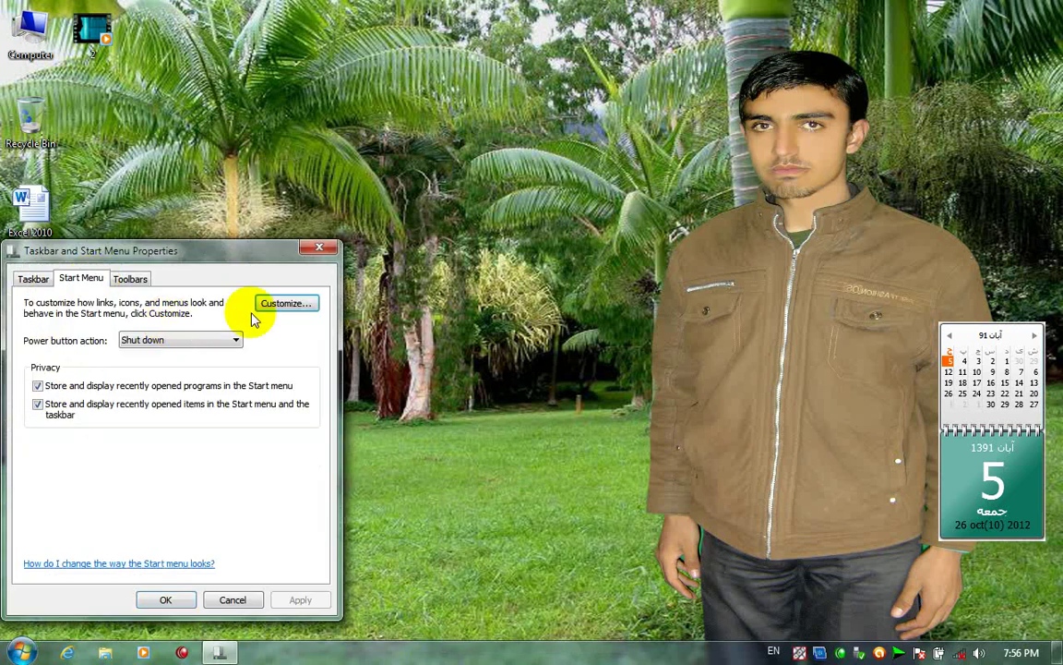
pyautogui.scroll(-5, 9, 508)
pyautogui.click(64, 434)
pyautogui.click(205, 597)
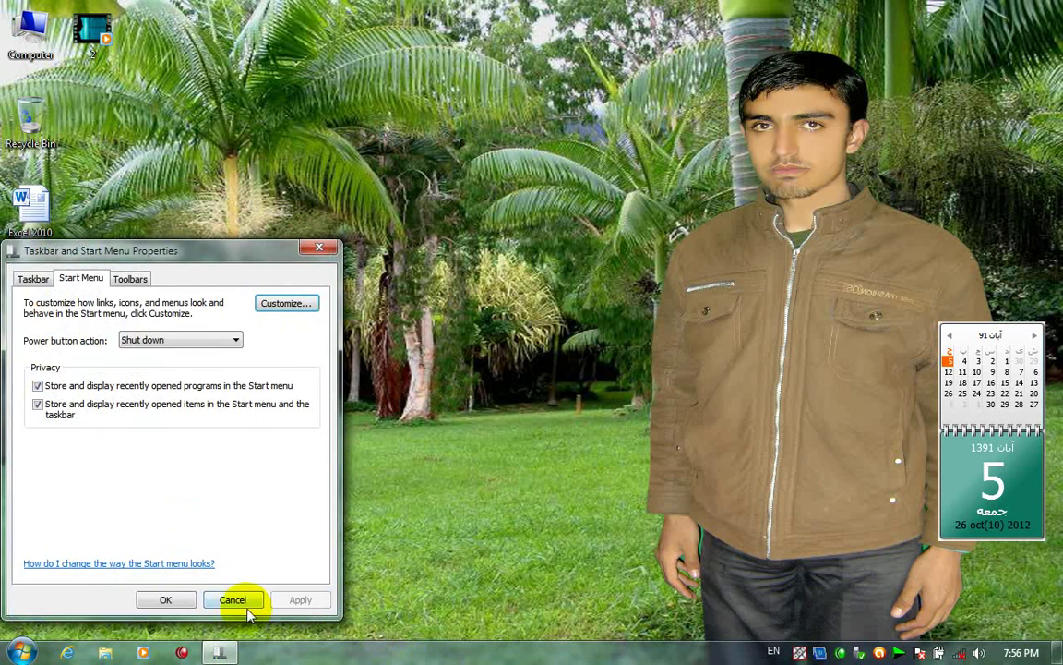
pyautogui.click(148, 605)
pyautogui.click(21, 652)
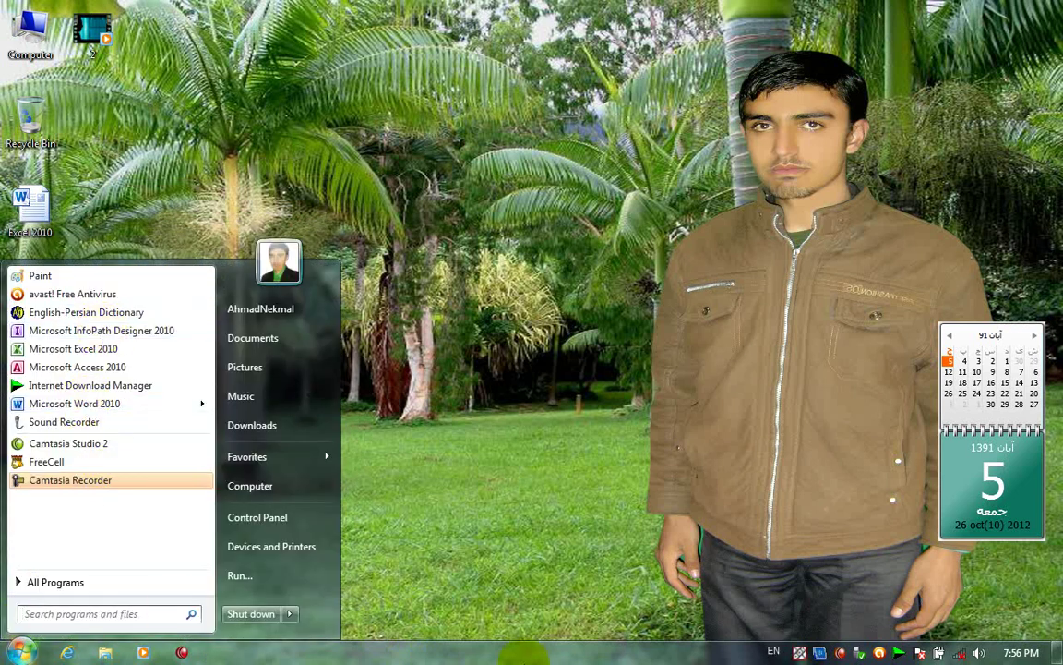
# Check the Start menu for the Videos item, set Videos to "Display as a link" in the customization, and confirm the properties.
pyautogui.rightClick(539, 653)
pyautogui.click(540, 653)
pyautogui.click(81, 278)
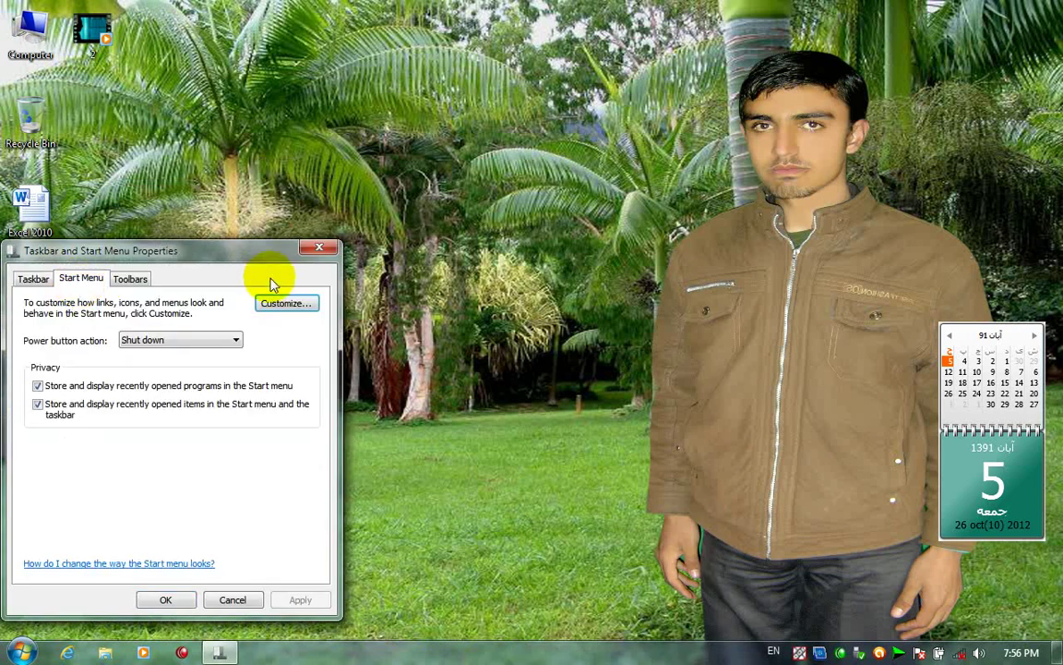
pyautogui.click(297, 305)
pyautogui.scroll(-15, 175, 466)
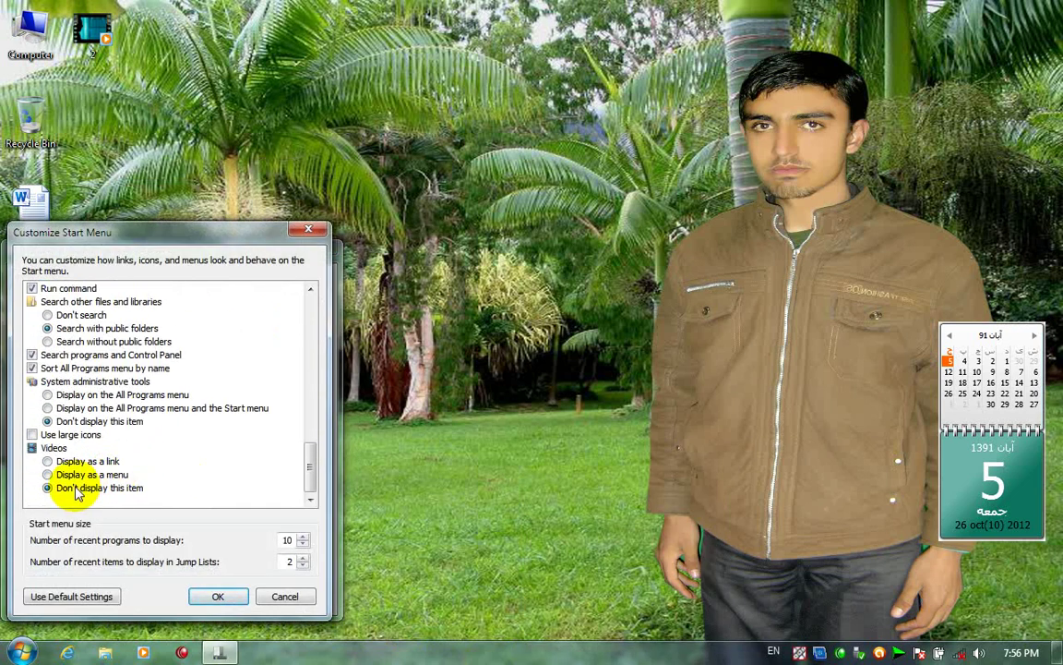
pyautogui.click(21, 652)
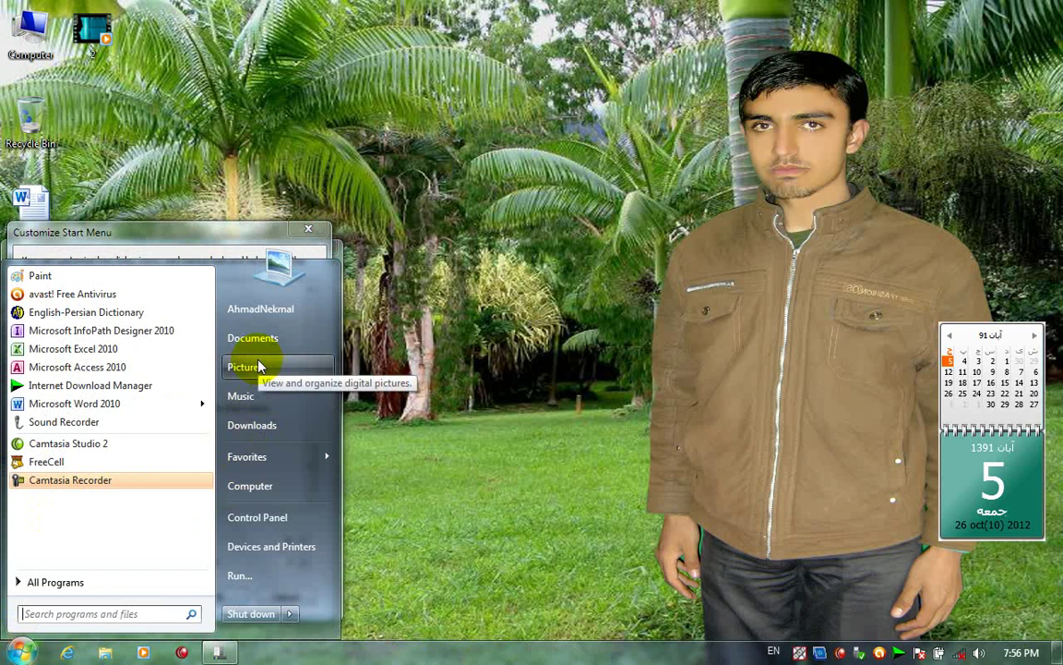
pyautogui.rightClick(571, 655)
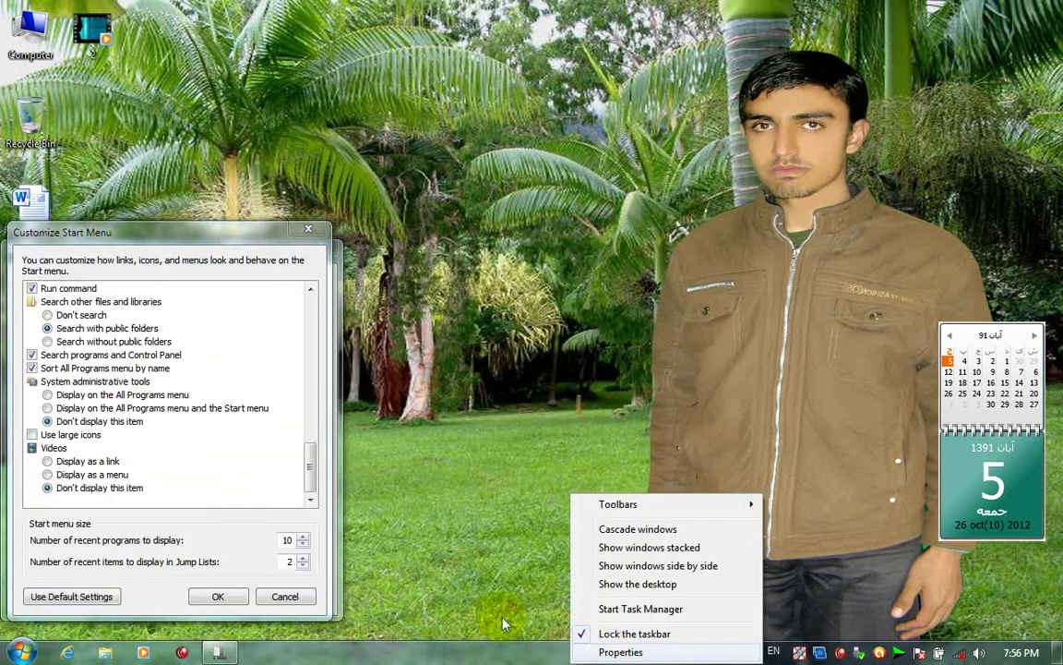
pyautogui.click(74, 461)
pyautogui.click(218, 596)
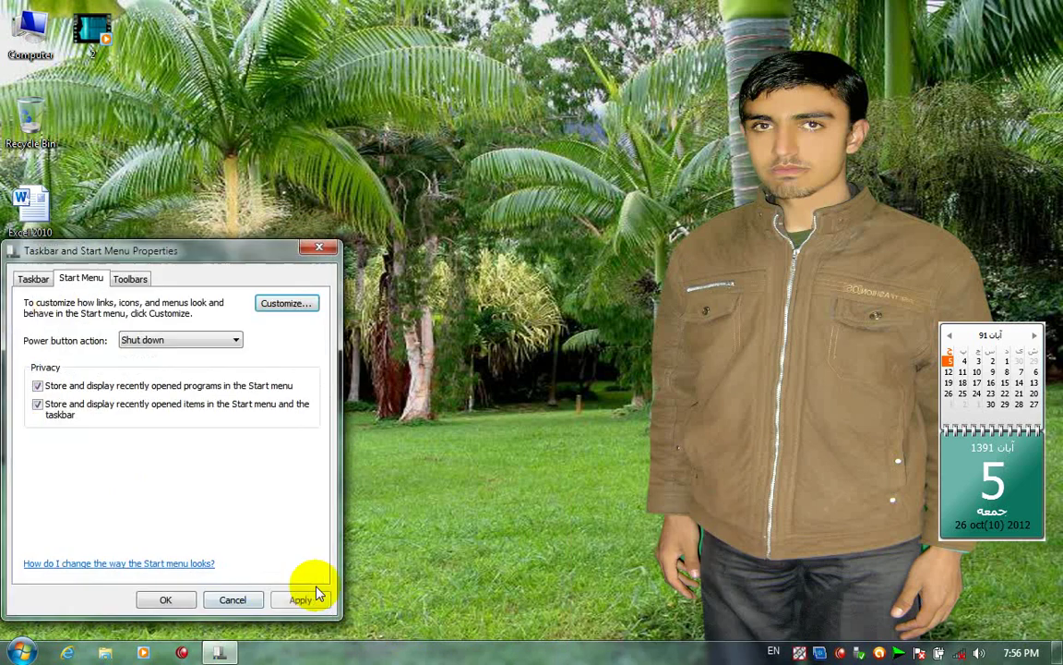
pyautogui.click(163, 599)
# Open the Videos library from the Start menu, look at it, and close its window.
pyautogui.click(20, 653)
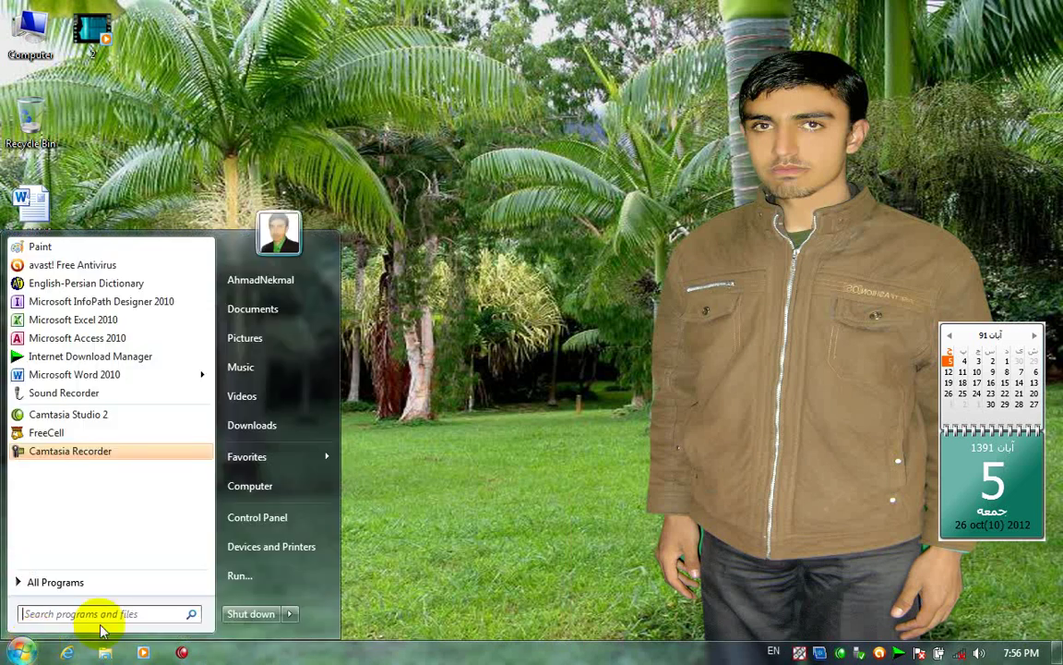
pyautogui.click(273, 398)
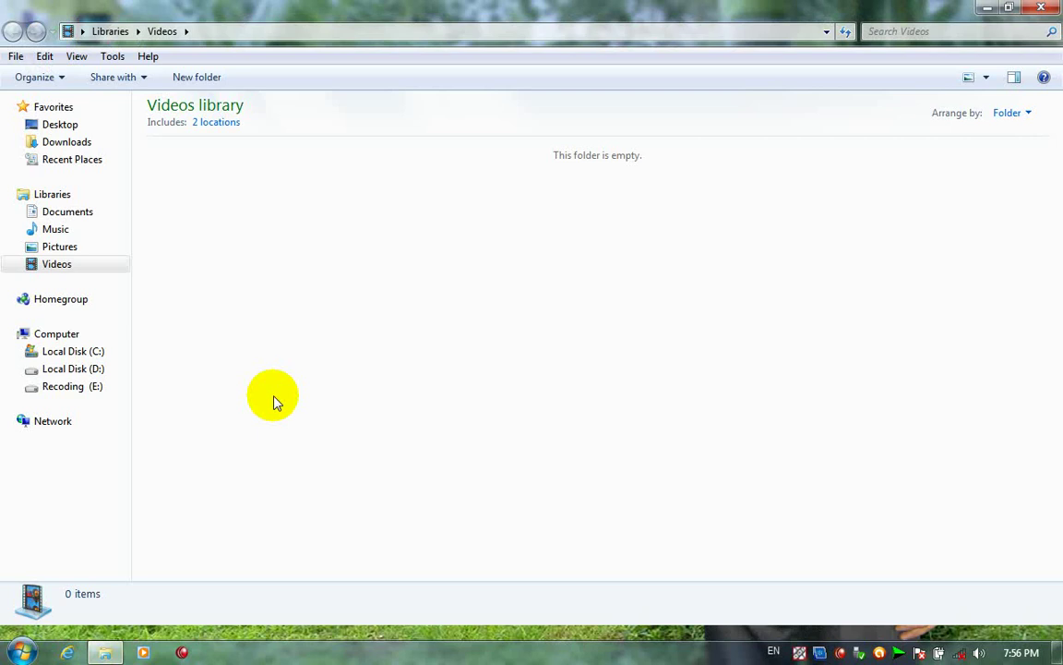
pyautogui.click(1041, 7)
# Set Videos to "Display as a menu" in the Start menu customization and confirm the properties.
pyautogui.rightClick(591, 652)
pyautogui.click(595, 653)
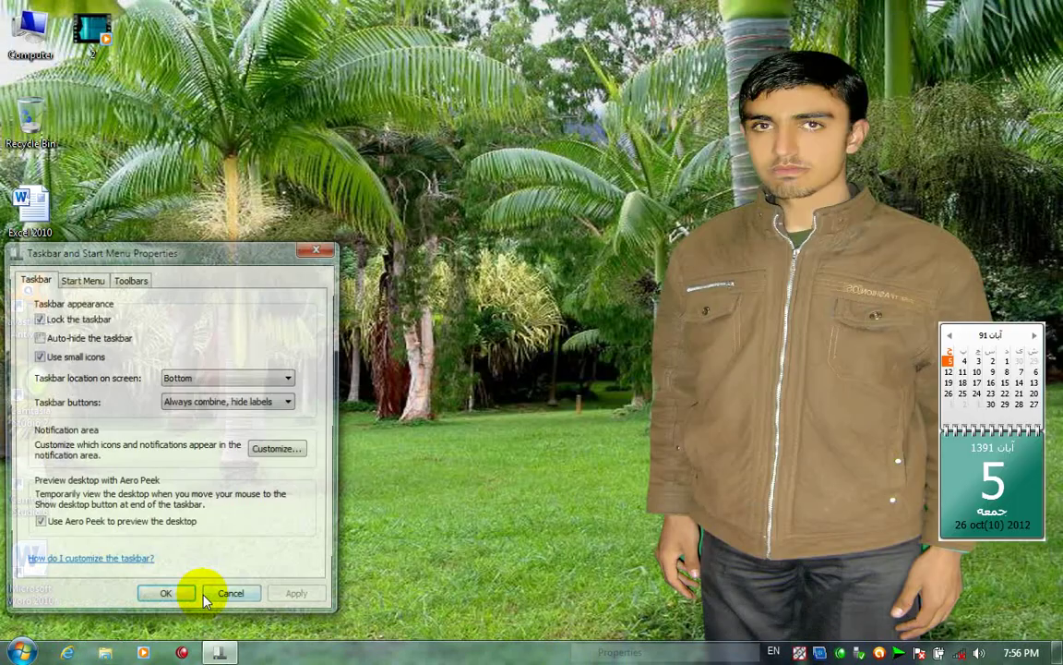
pyautogui.click(90, 280)
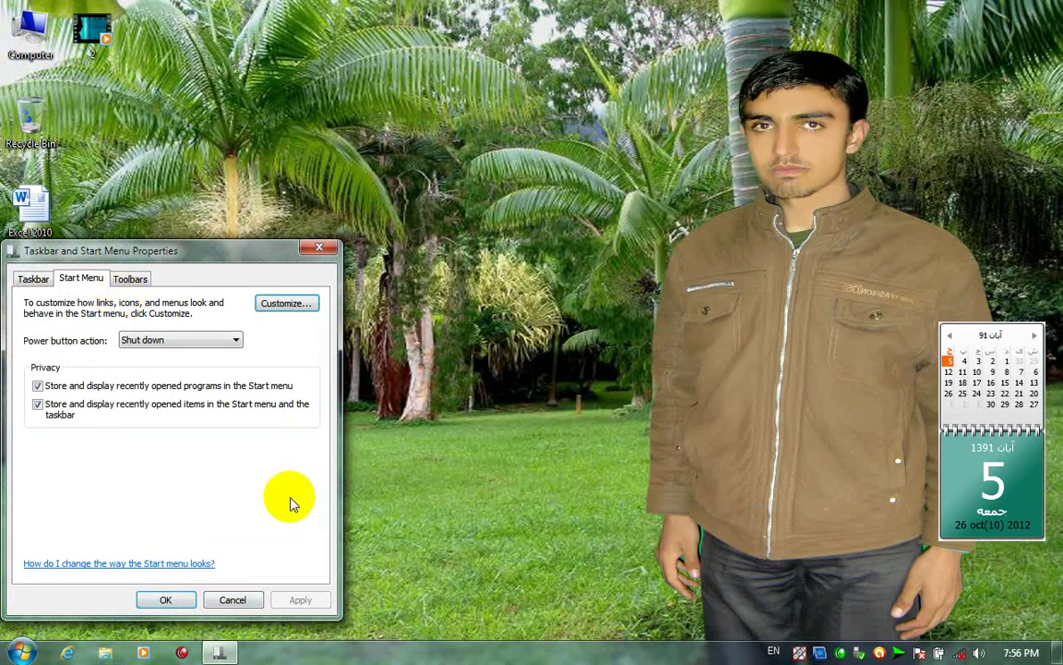
pyautogui.click(279, 302)
pyautogui.scroll(-5, 166, 415)
pyautogui.scroll(-10, 56, 434)
pyautogui.click(69, 473)
pyautogui.click(218, 596)
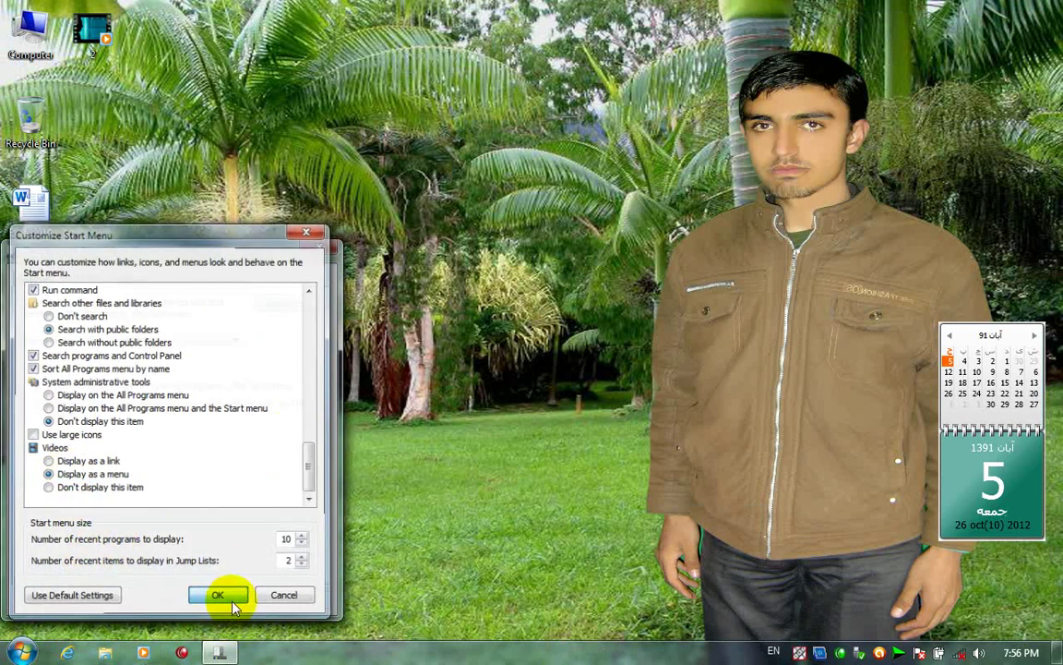
pyautogui.click(284, 600)
pyautogui.click(168, 600)
# Look over the Videos submenu in the Start menu, including My Videos and Public Videos.
pyautogui.click(33, 657)
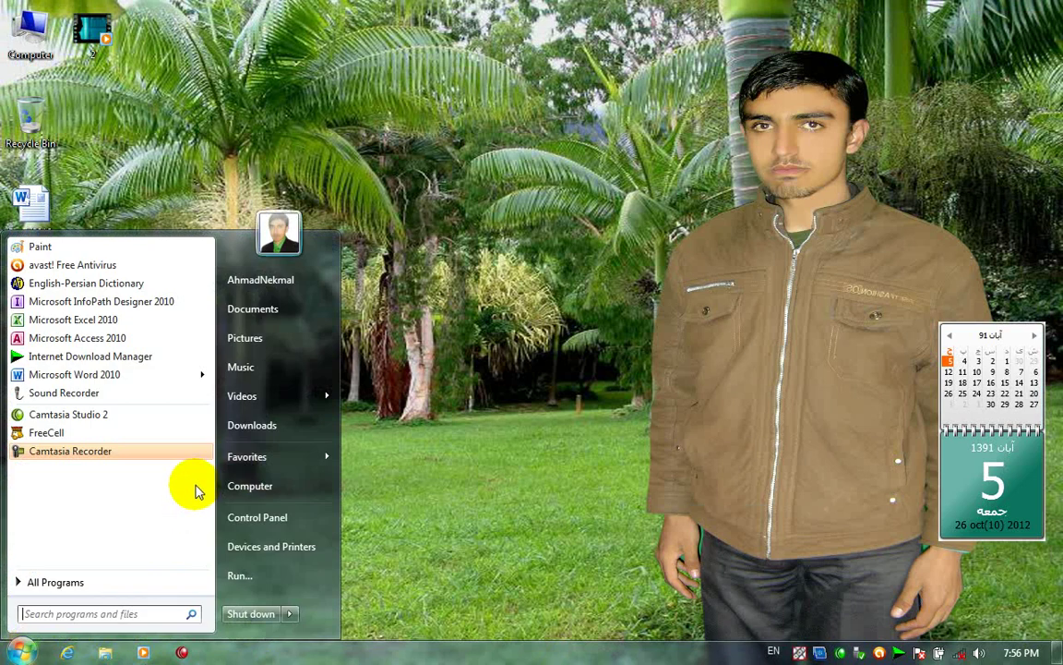
pyautogui.moveTo(323, 406)
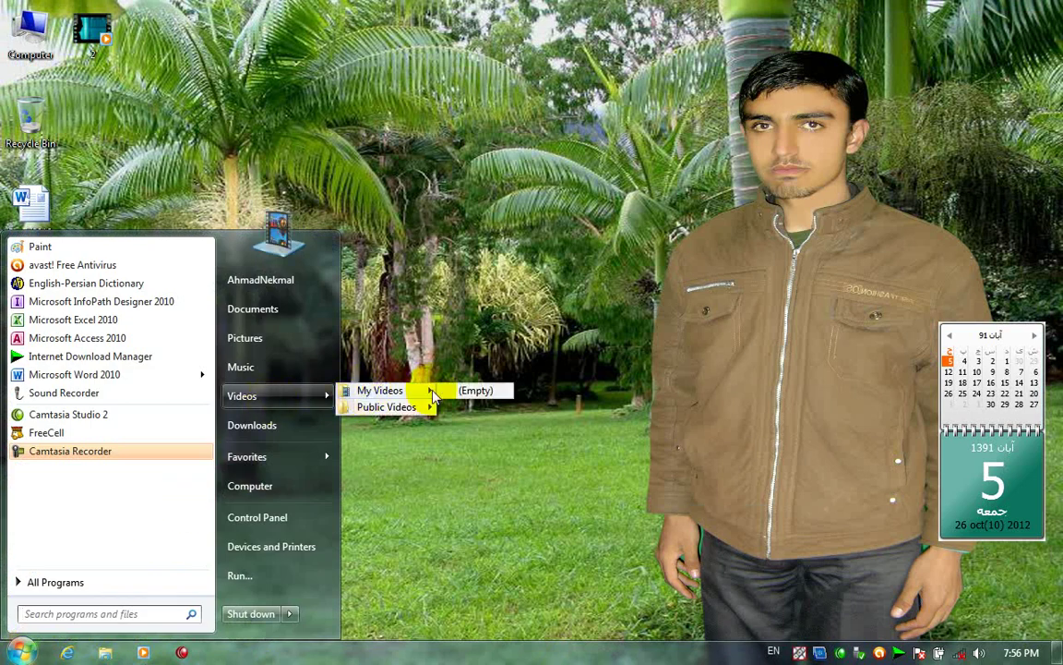
pyautogui.moveTo(419, 410)
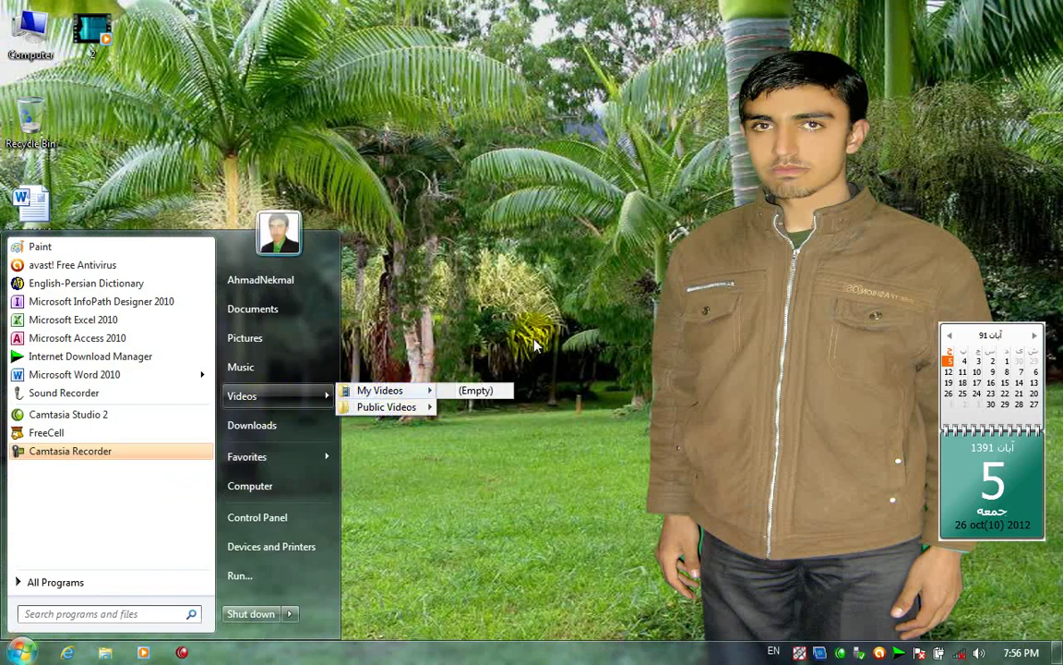
# Set Videos to "Don't display this item" in the Start menu customization and confirm the properties.
pyautogui.rightClick(421, 654)
pyautogui.click(461, 652)
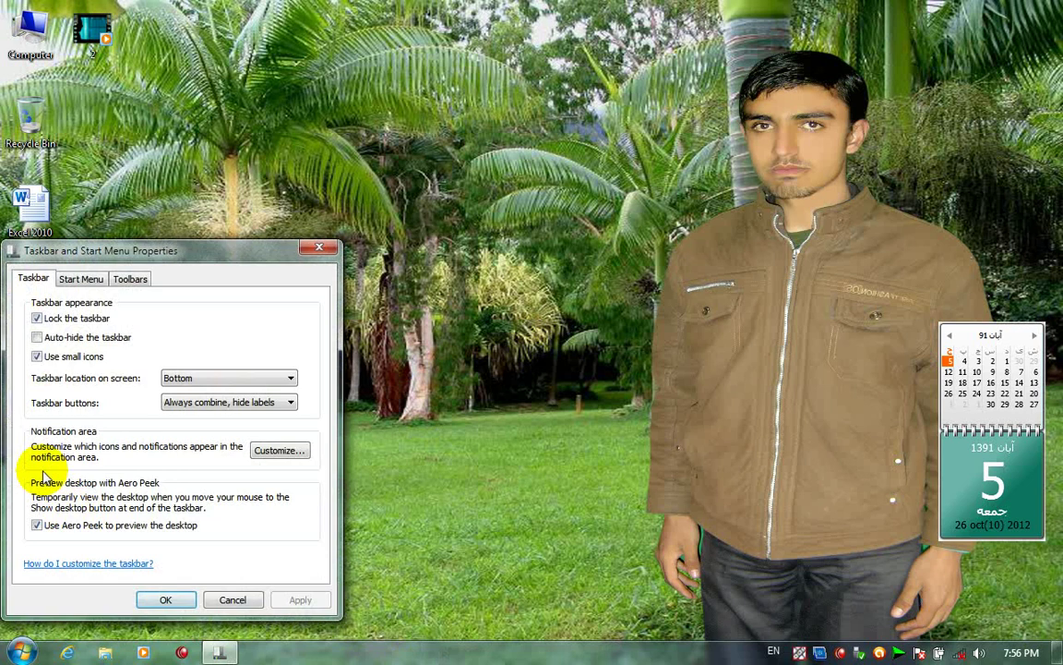
pyautogui.click(76, 288)
pyautogui.click(285, 305)
pyautogui.scroll(-10, 136, 565)
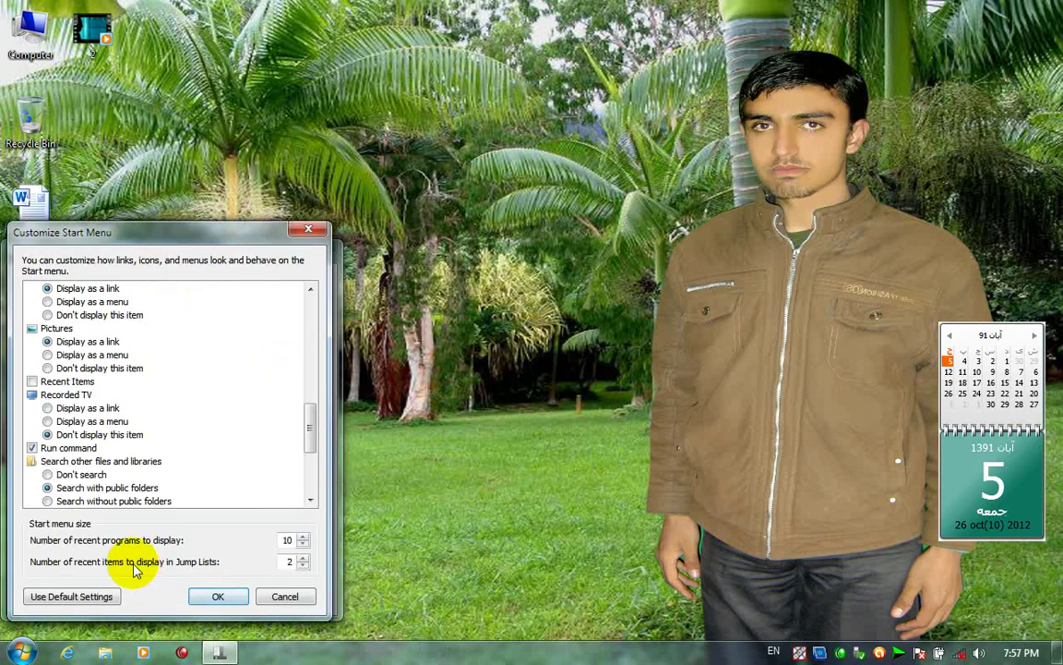
pyautogui.click(93, 488)
pyautogui.click(218, 597)
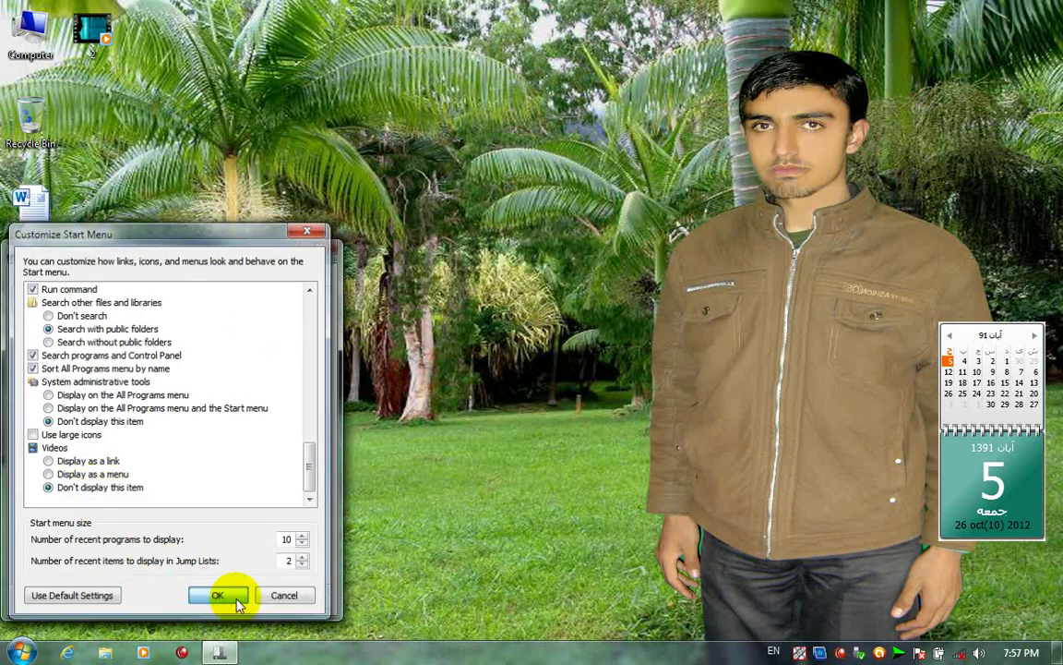
pyautogui.click(167, 600)
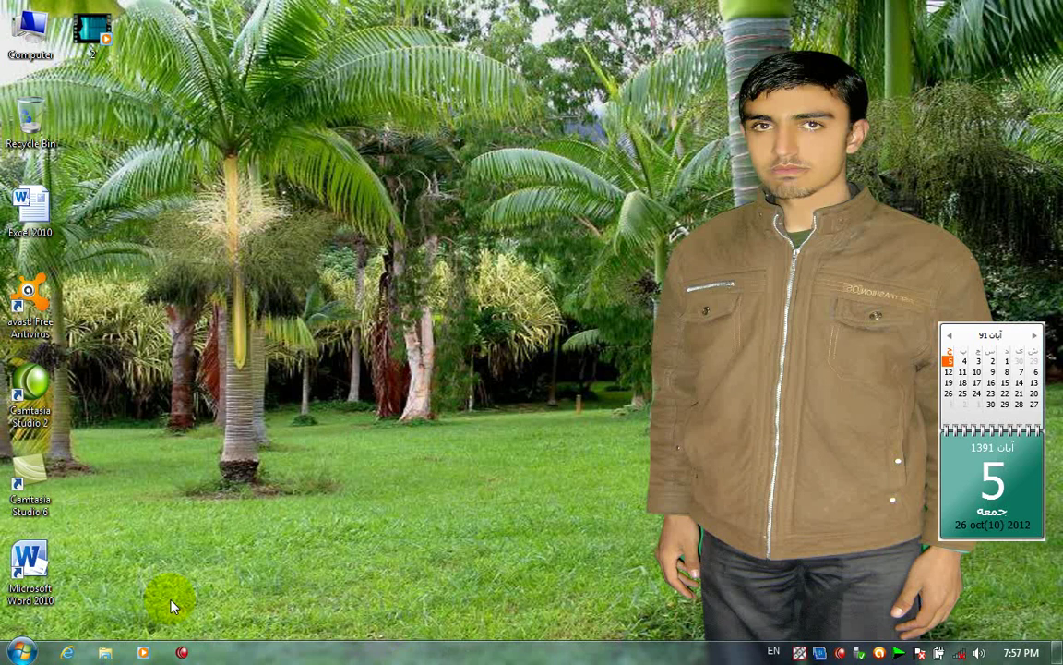
# Set the number of recent programs to display in the Start menu to 2, then apply and confirm the properties.
pyautogui.rightClick(392, 650)
pyautogui.click(411, 644)
pyautogui.click(82, 278)
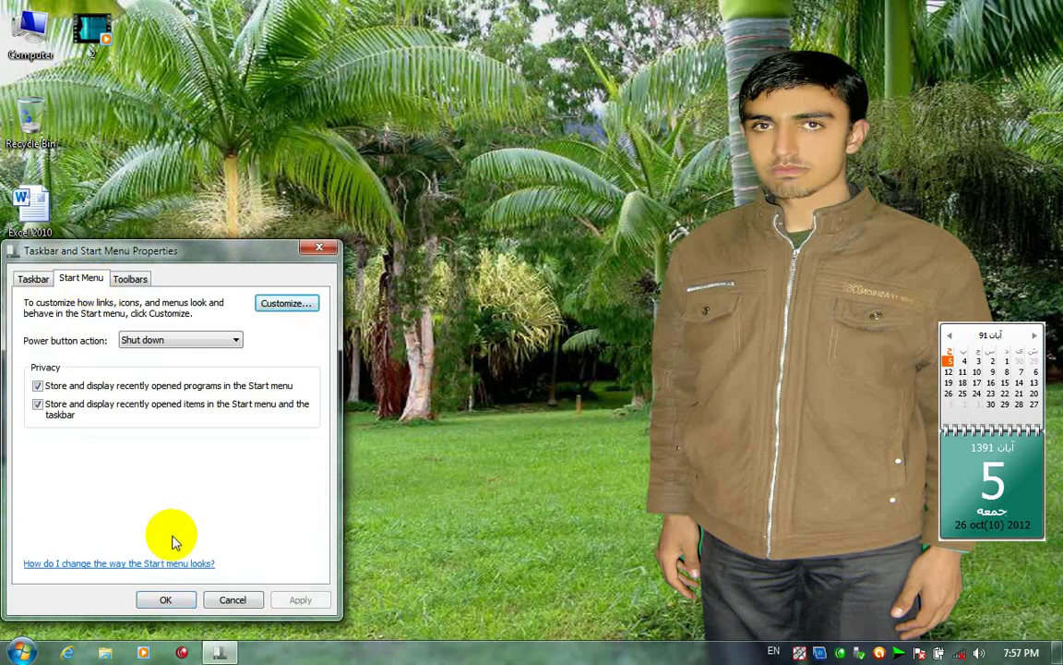
pyautogui.click(272, 307)
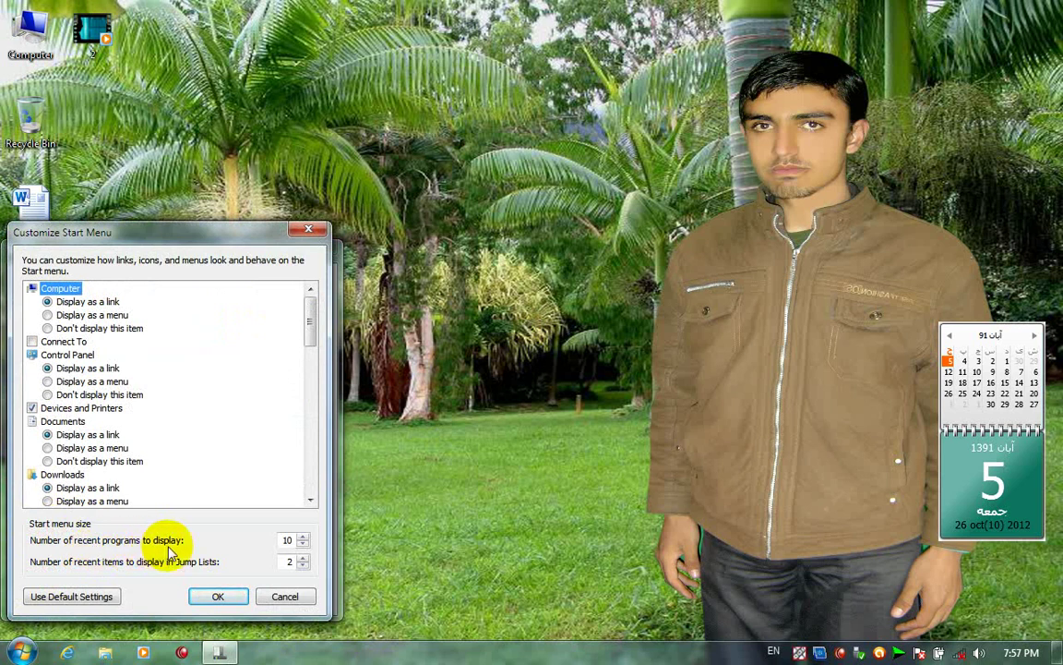
pyautogui.click(303, 545)
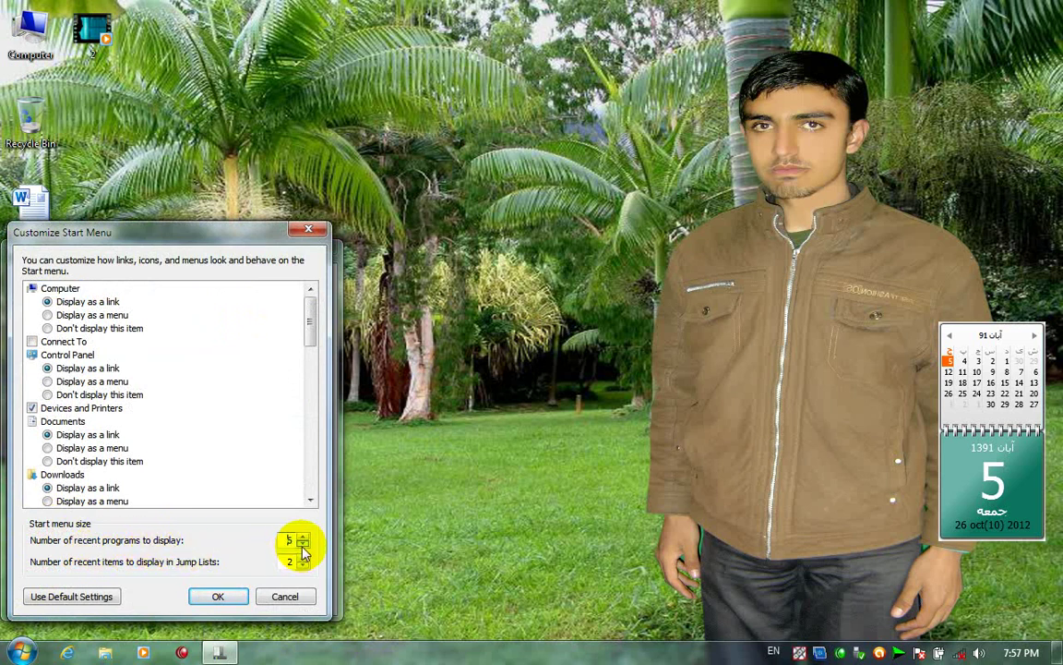
pyautogui.click(221, 596)
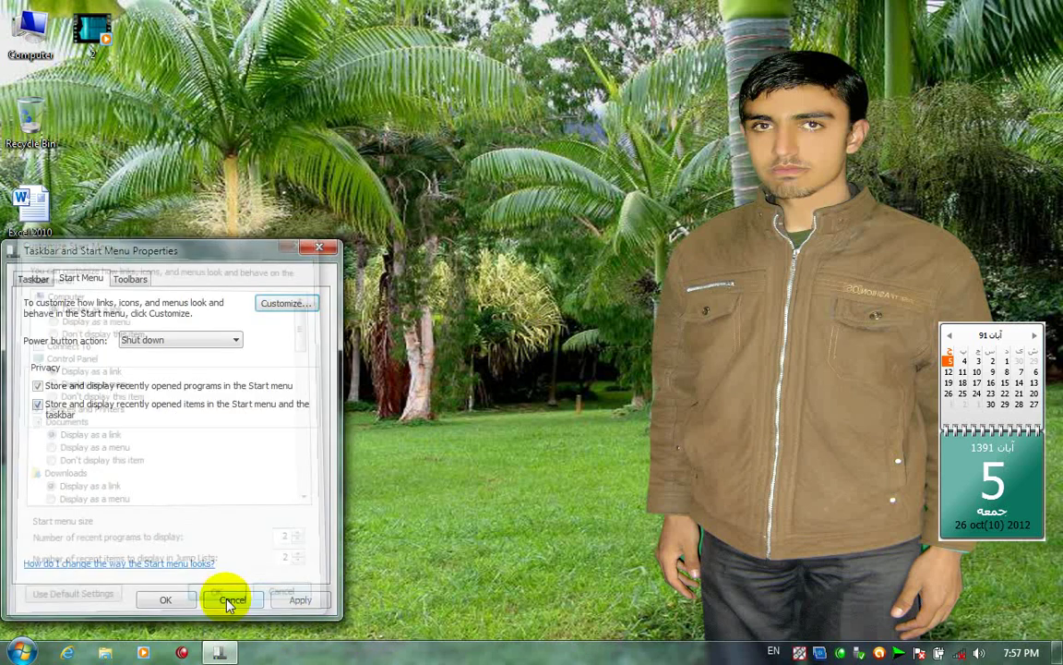
pyautogui.click(301, 598)
pyautogui.click(167, 599)
# Remove Camtasia Recorder from the recent programs list in the Start menu.
pyautogui.click(21, 651)
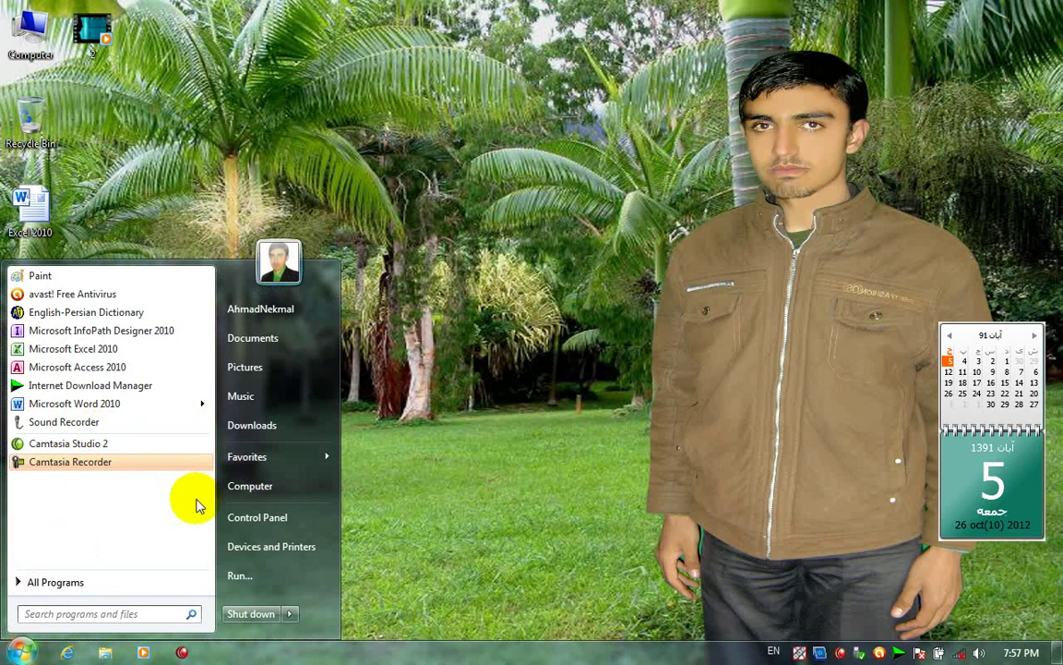
pyautogui.rightClick(137, 466)
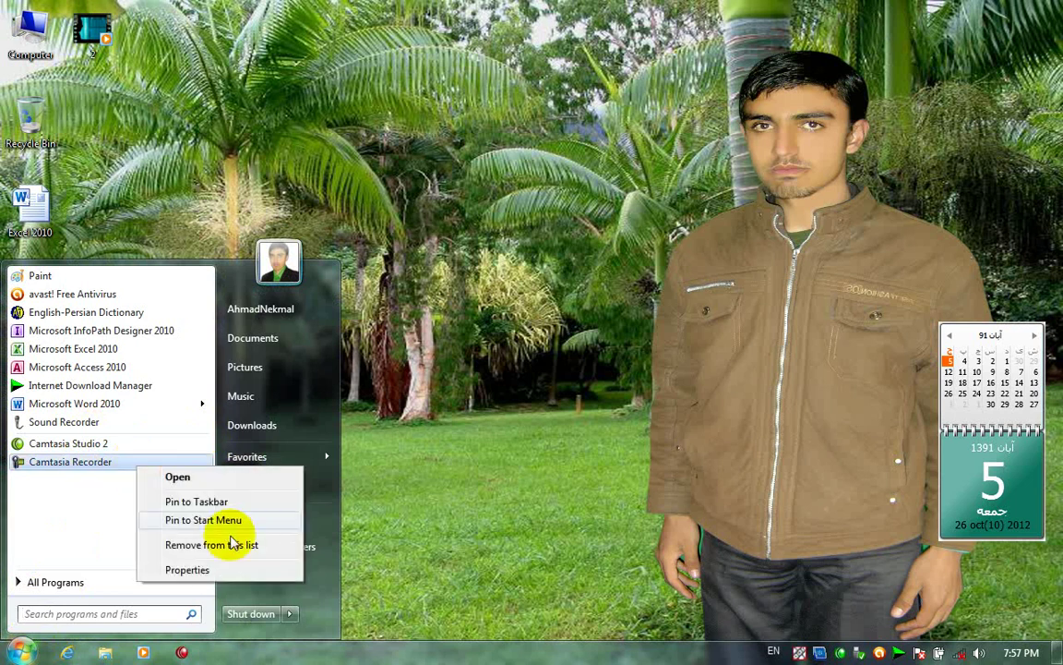
pyautogui.click(219, 545)
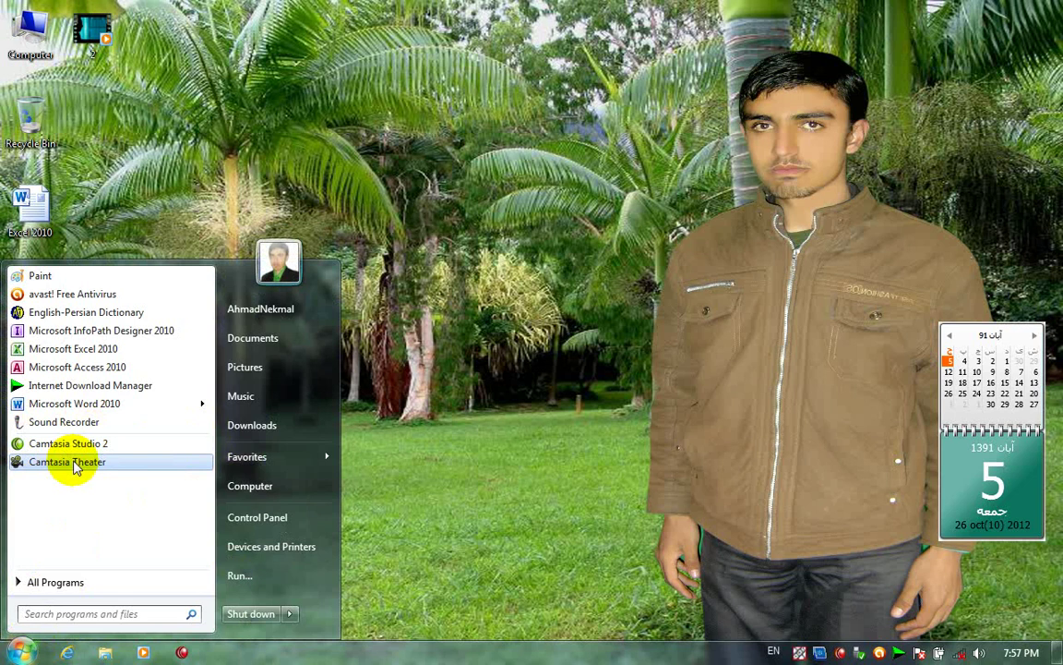
# Set the number of recent programs to display in the Start menu to 6 and confirm the properties.
pyautogui.rightClick(530, 647)
pyautogui.click(582, 637)
pyautogui.click(82, 277)
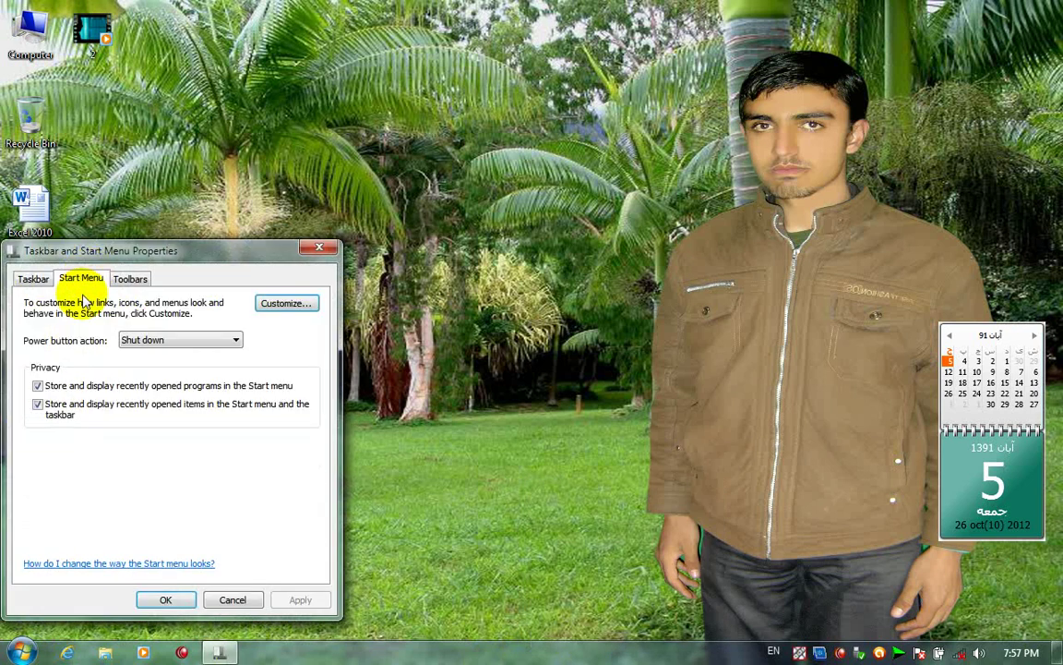
pyautogui.click(282, 303)
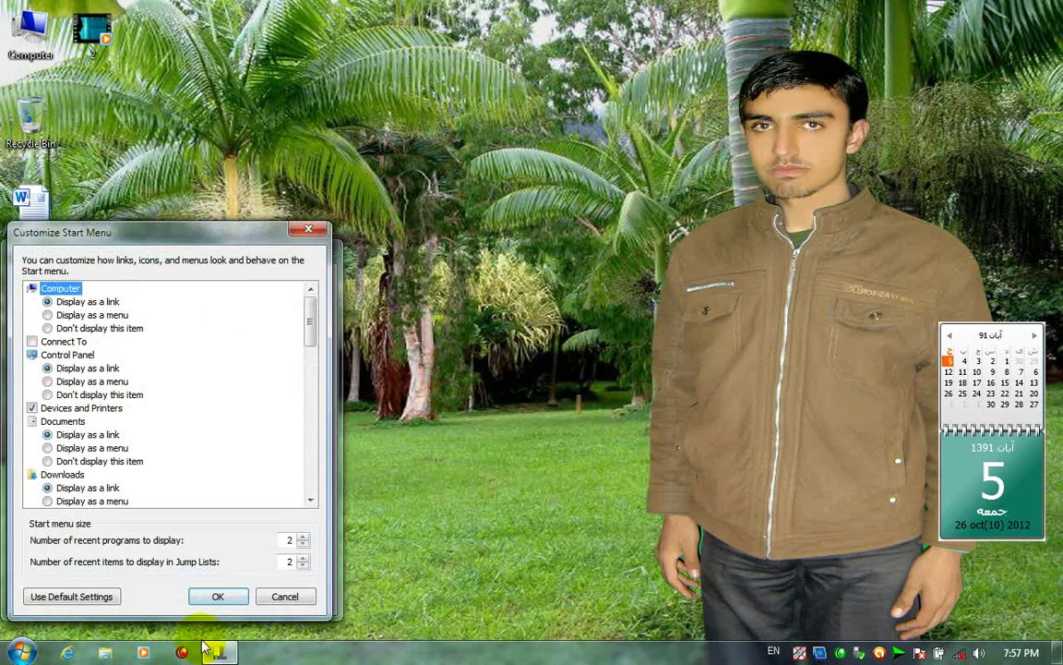
pyautogui.click(238, 595)
pyautogui.click(171, 600)
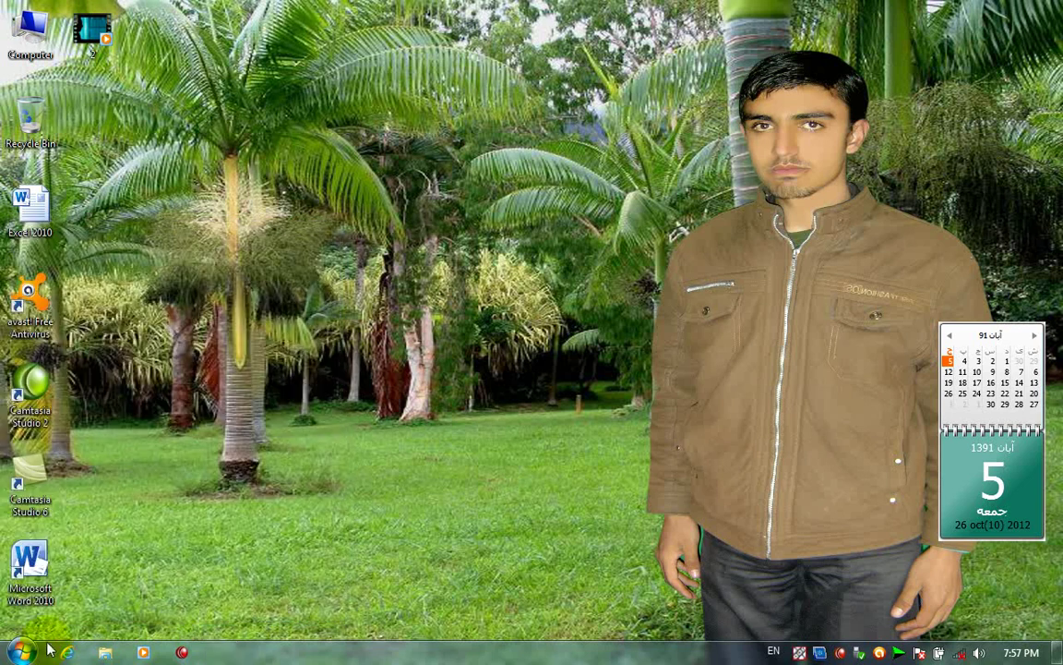
# Launch and close Microsoft Excel 2010 twice from the Start menu, checking the recent programs list between launches and at the end.
pyautogui.click(20, 653)
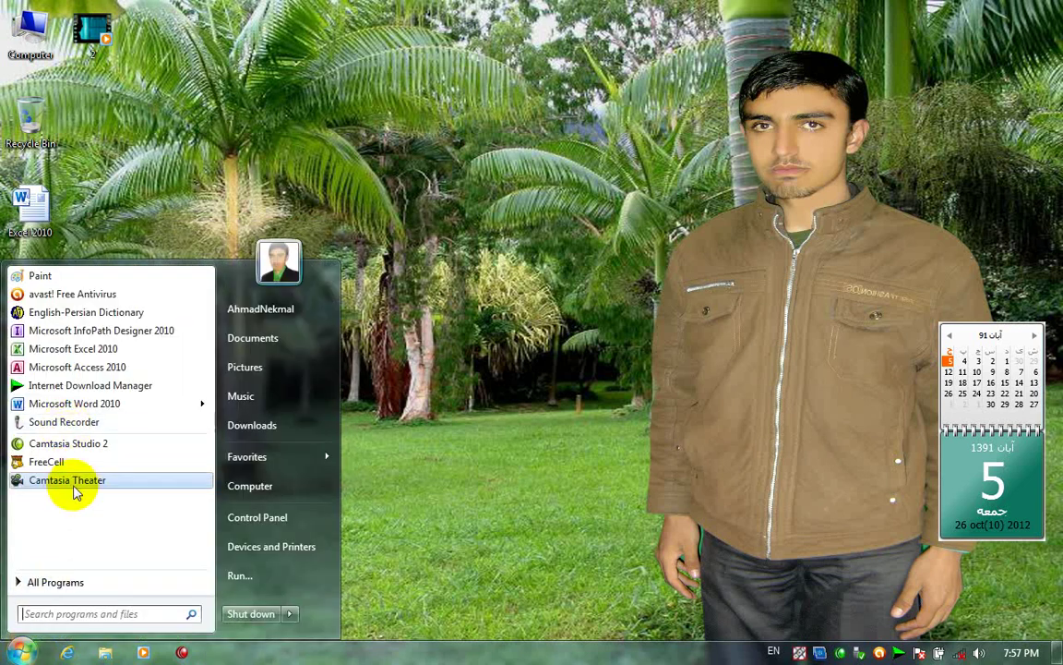
pyautogui.click(65, 348)
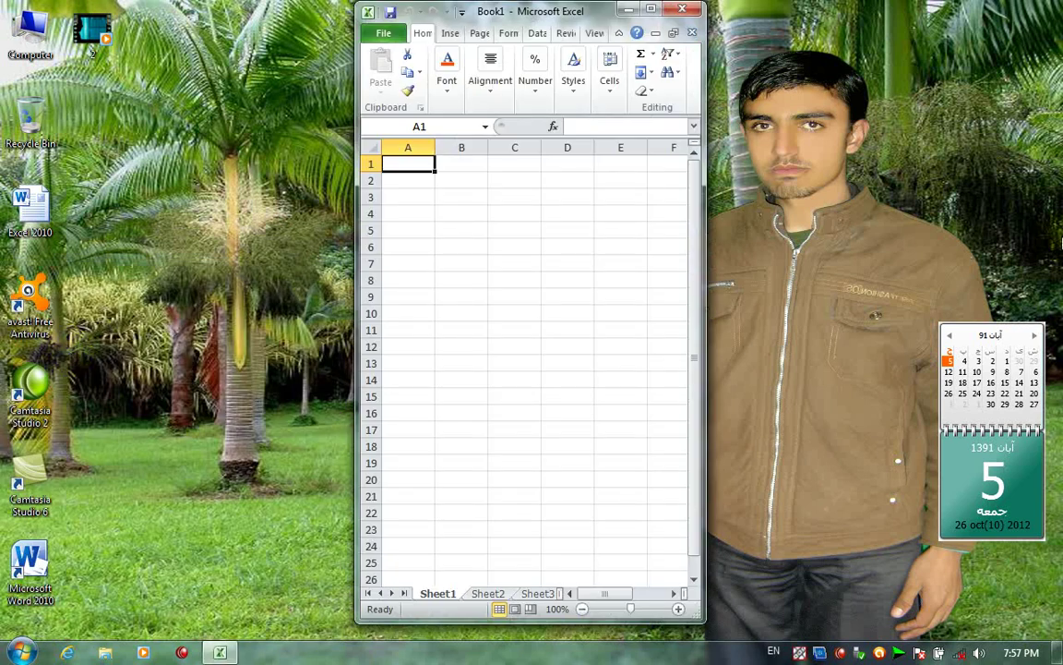
pyautogui.click(684, 11)
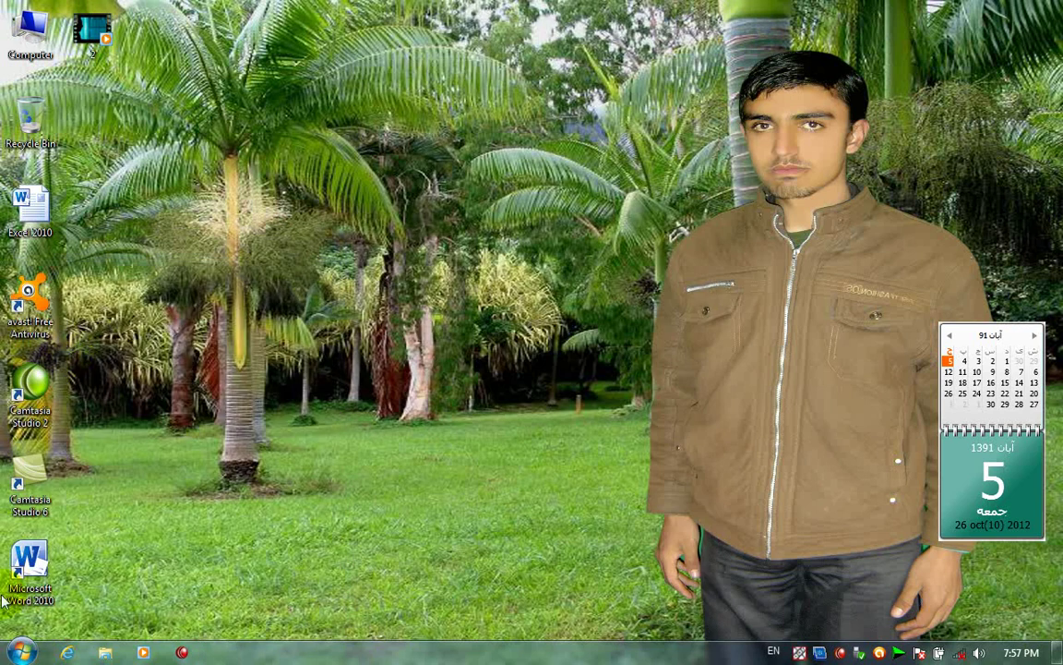
pyautogui.press('super')
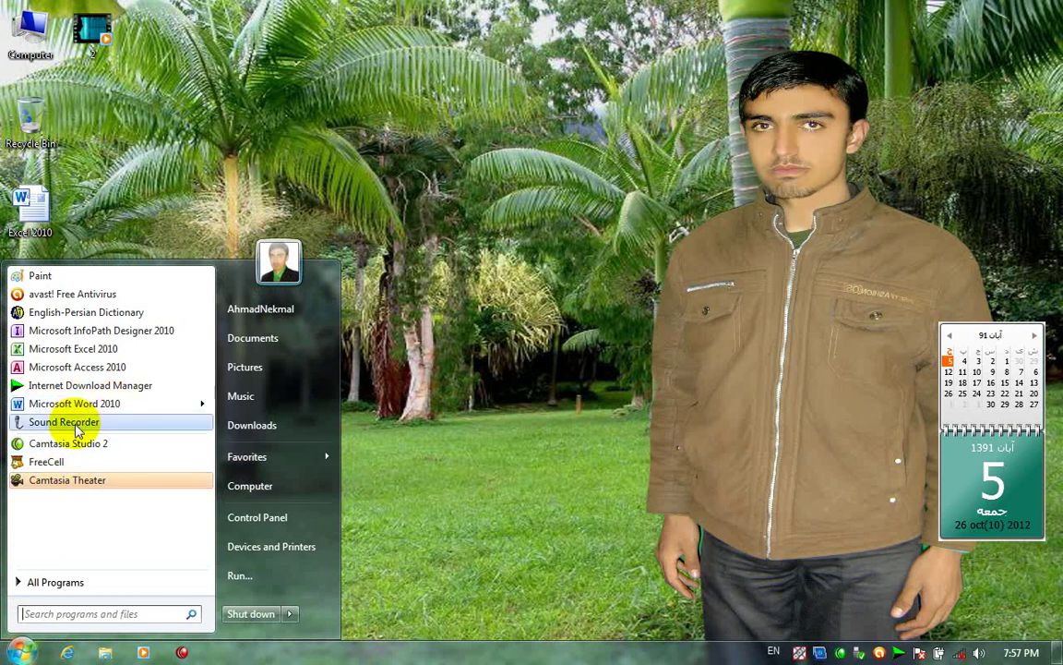
pyautogui.click(74, 348)
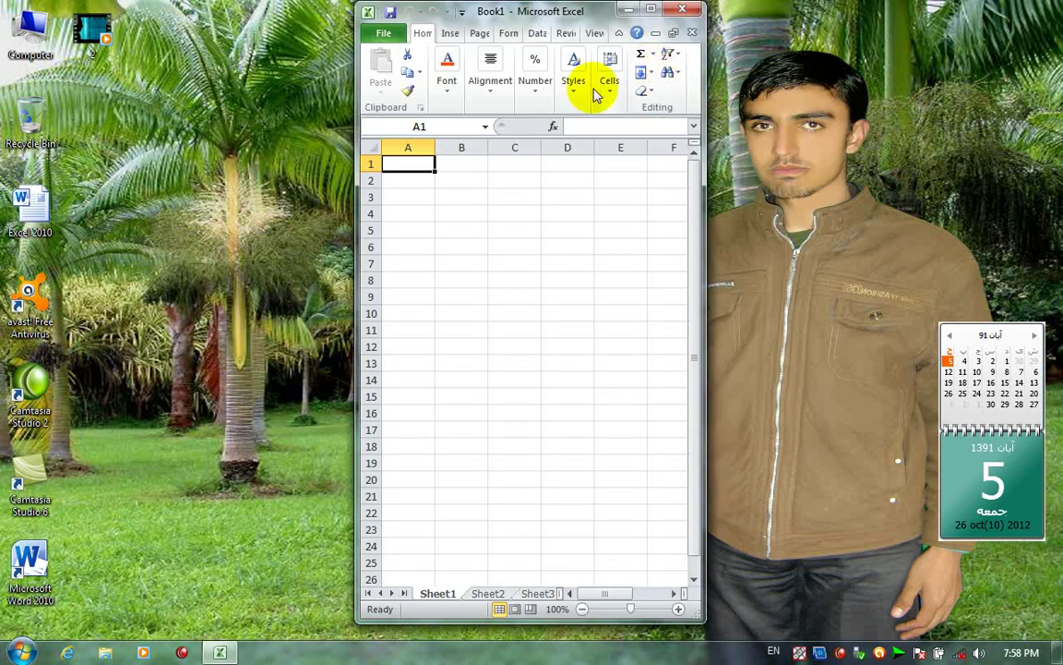
pyautogui.click(651, 9)
pyautogui.click(1040, 10)
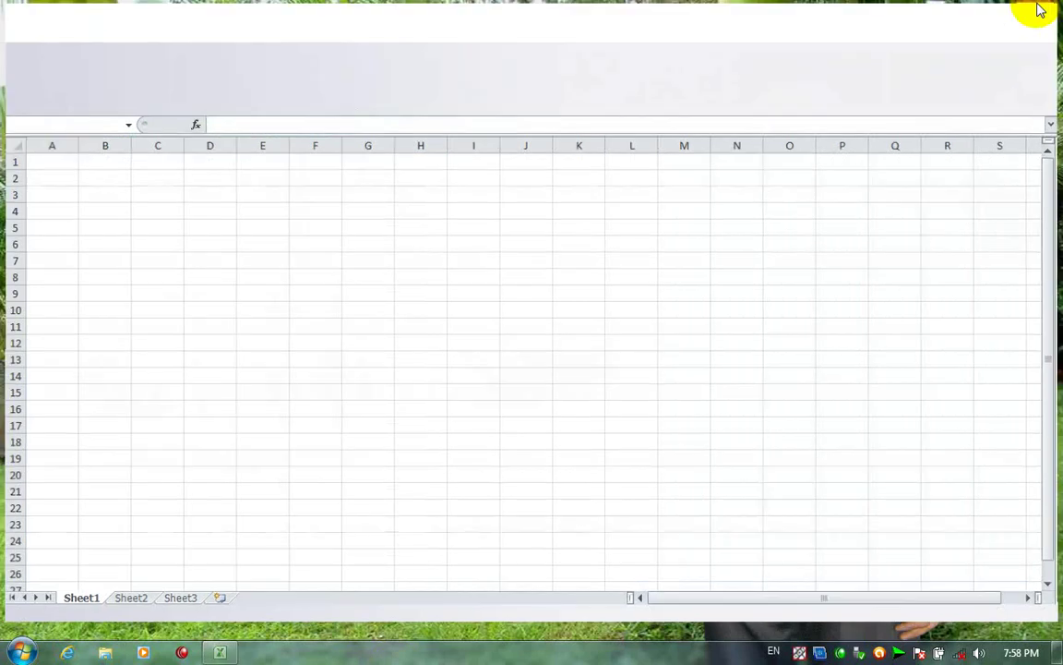
pyautogui.press('super')
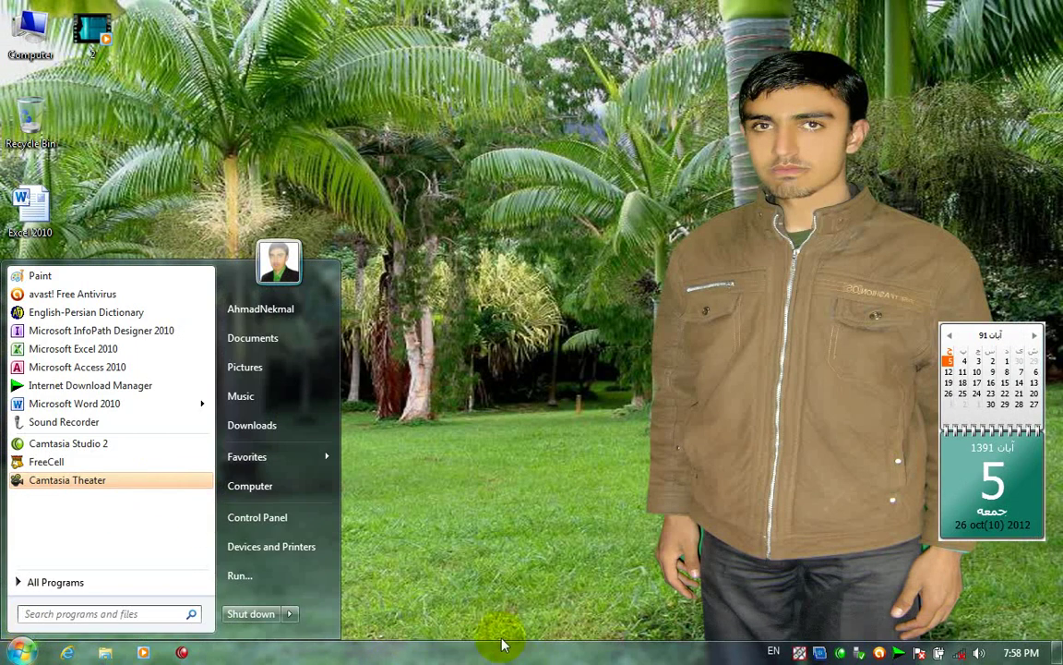
# Set the number of recent items to display in Jump Lists to 3 and confirm the properties.
pyautogui.rightClick(589, 652)
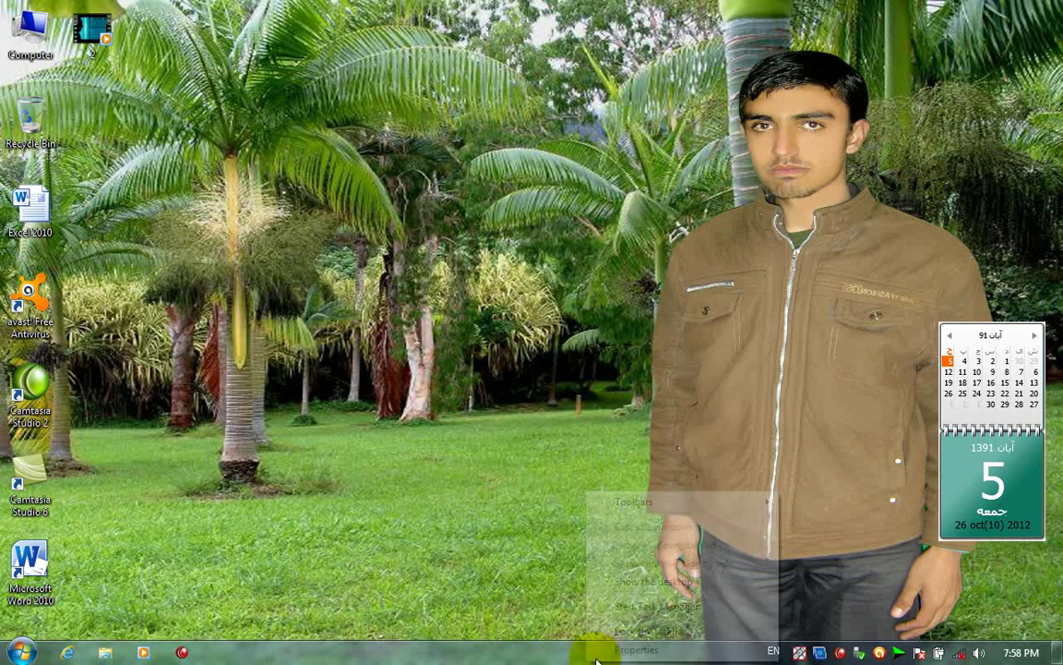
pyautogui.click(599, 643)
pyautogui.click(94, 284)
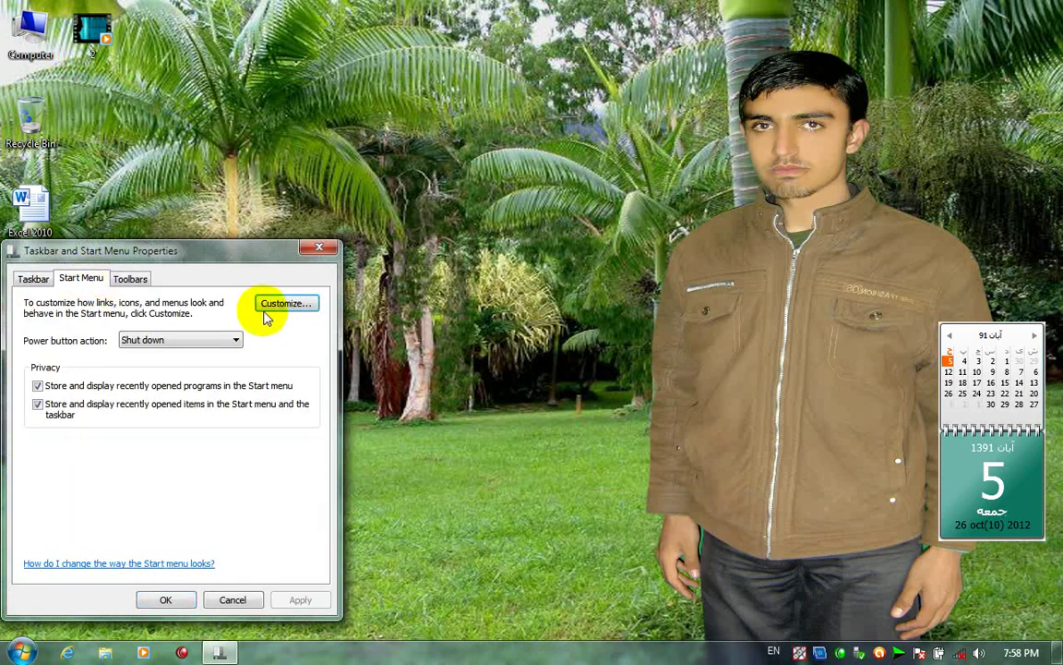
pyautogui.click(270, 307)
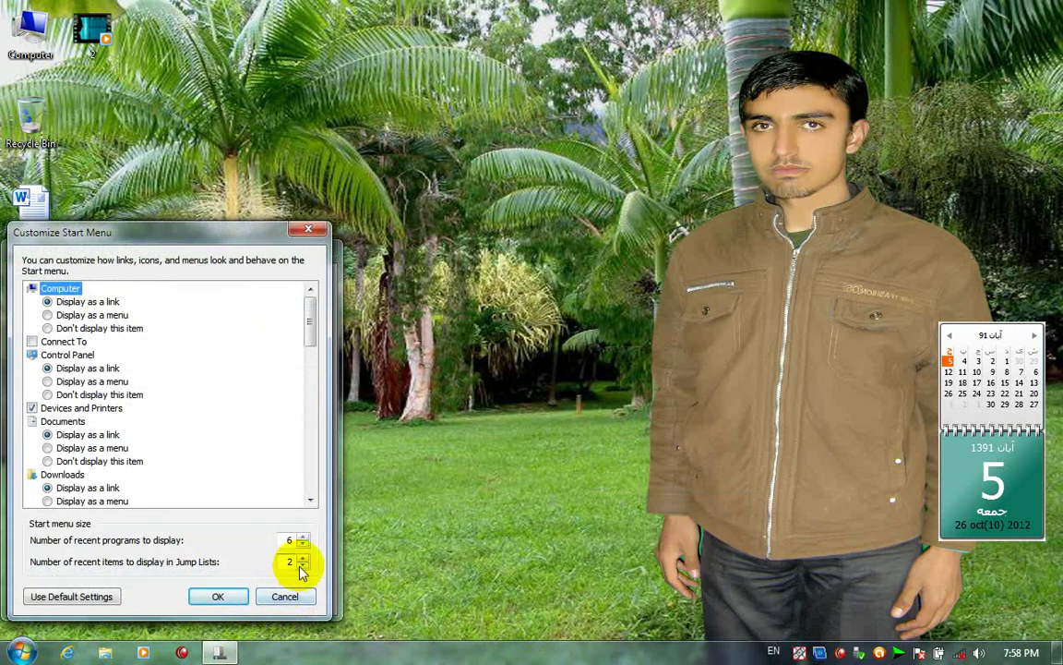
pyautogui.click(302, 559)
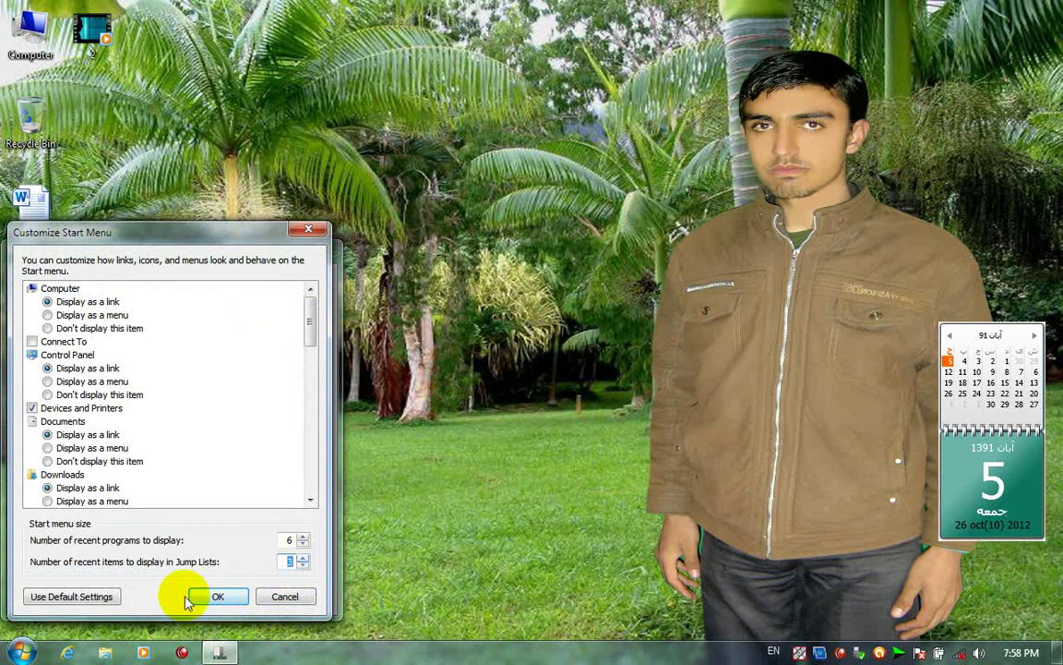
pyautogui.click(204, 596)
pyautogui.click(295, 596)
pyautogui.click(161, 597)
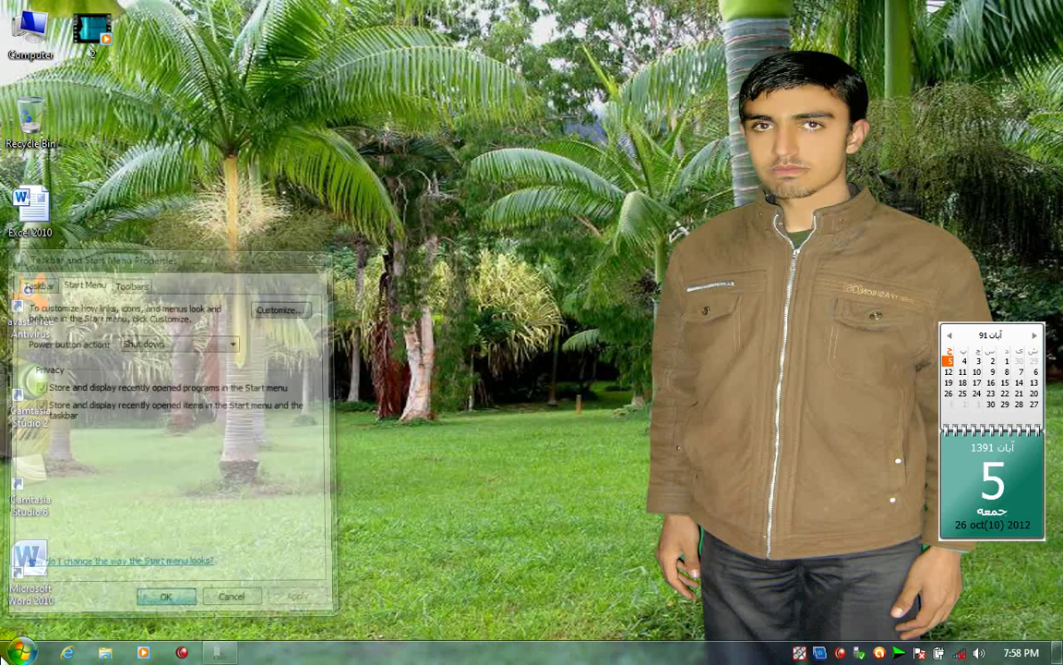
# Check the Start menu, review the Start menu size settings in its customization, and confirm the properties.
pyautogui.click(20, 652)
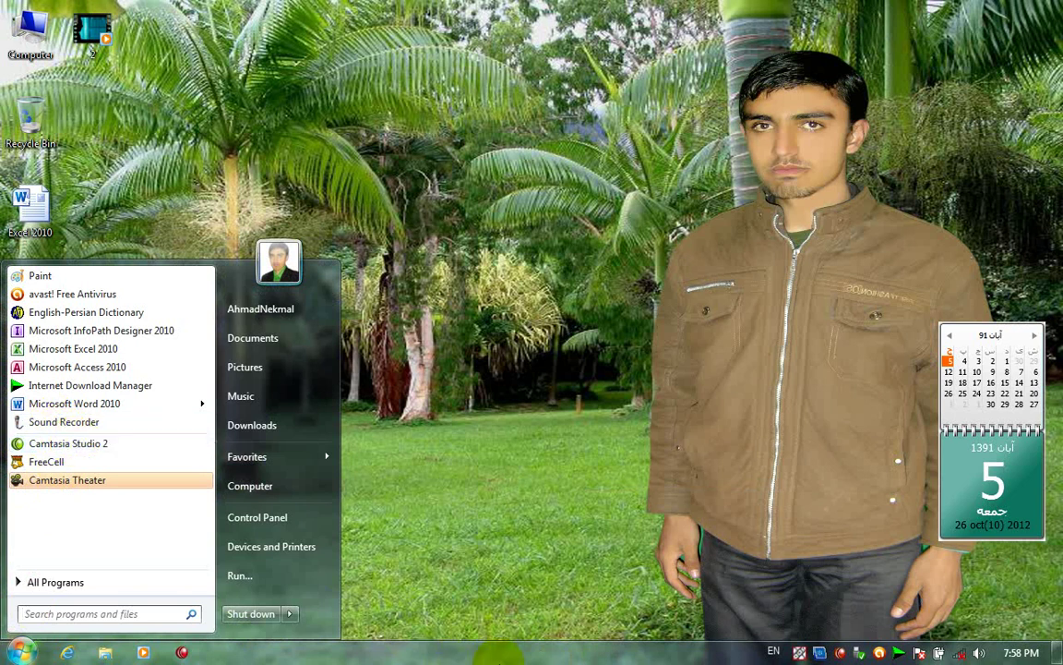
pyautogui.rightClick(498, 653)
pyautogui.click(528, 649)
pyautogui.click(81, 279)
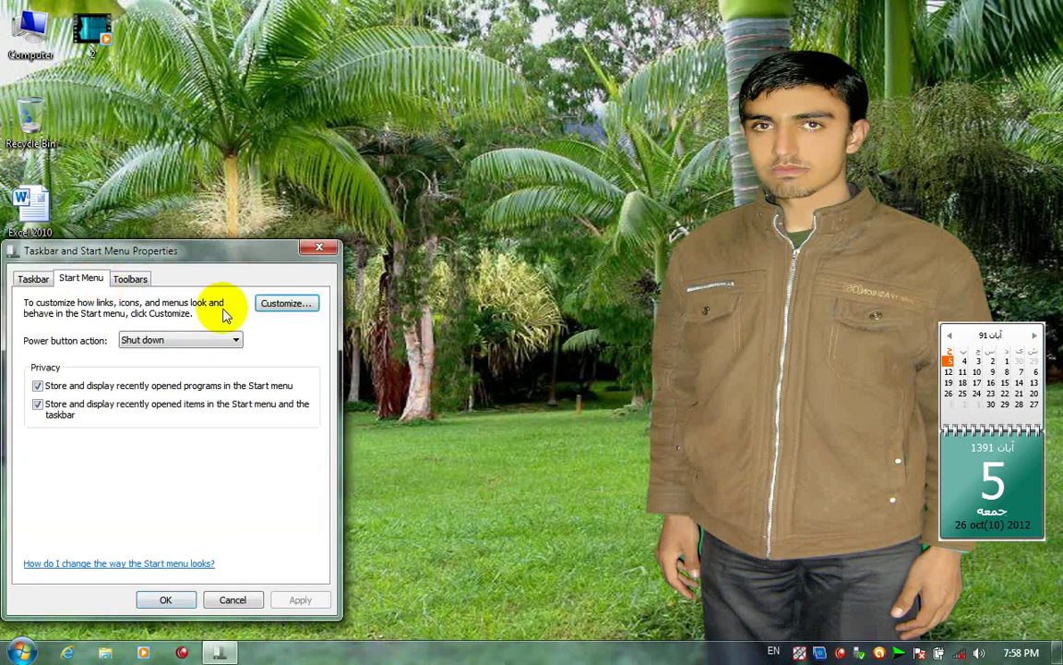
pyautogui.click(286, 301)
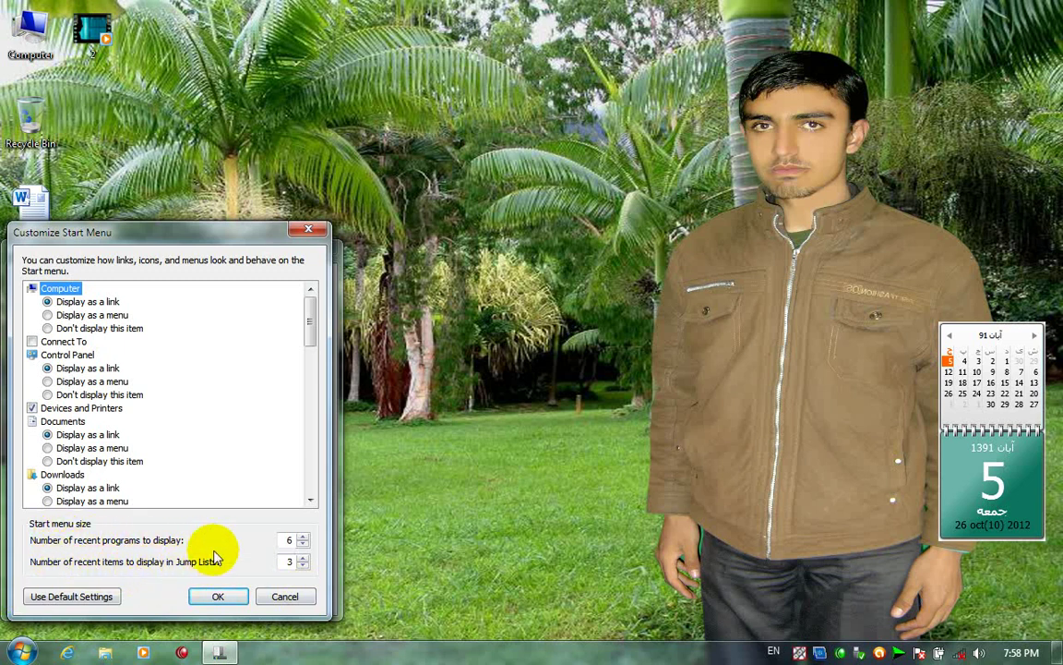
pyautogui.click(216, 595)
pyautogui.click(300, 600)
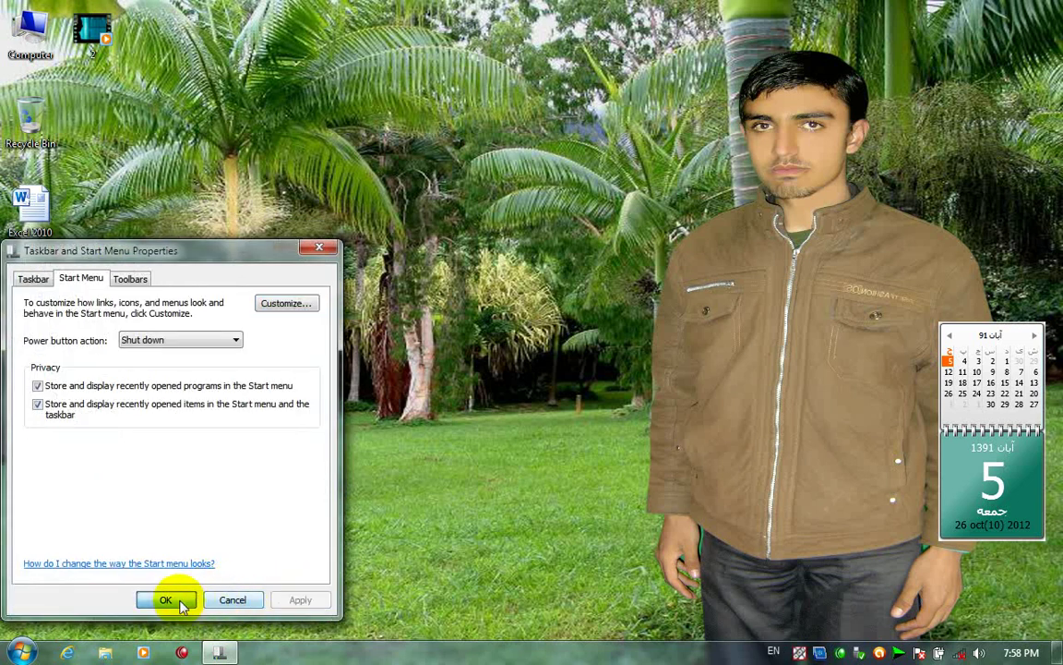
pyautogui.click(165, 600)
# Launch Microsoft Word 2010 from the Start menu, close it, and view the recent documents in its Jump List.
pyautogui.click(22, 651)
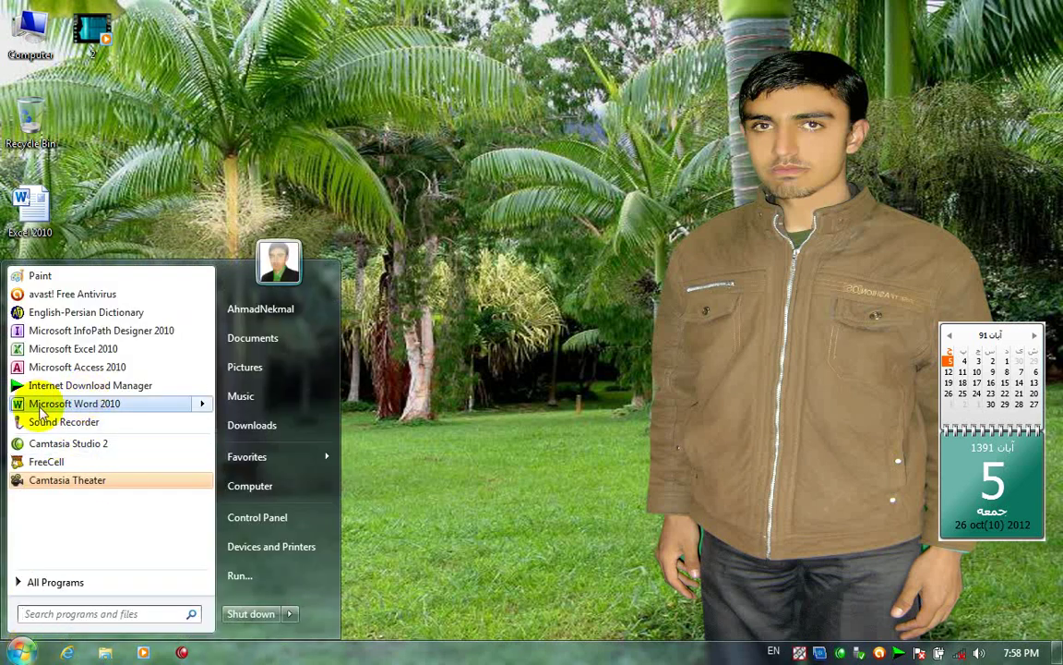
pyautogui.click(74, 404)
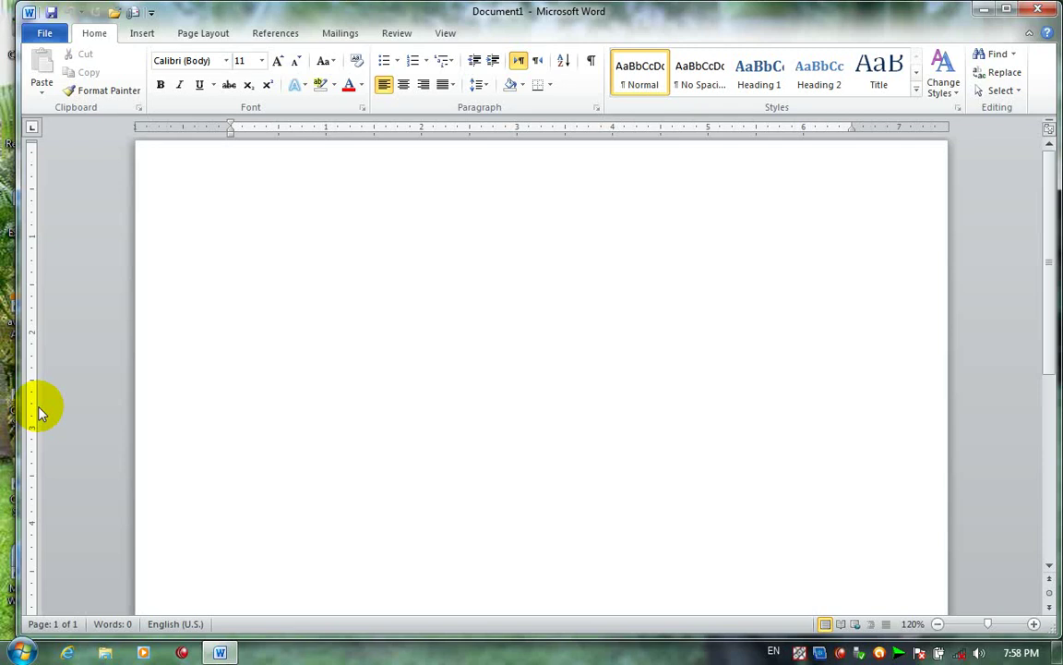
pyautogui.hotkey('alt', 'F4')
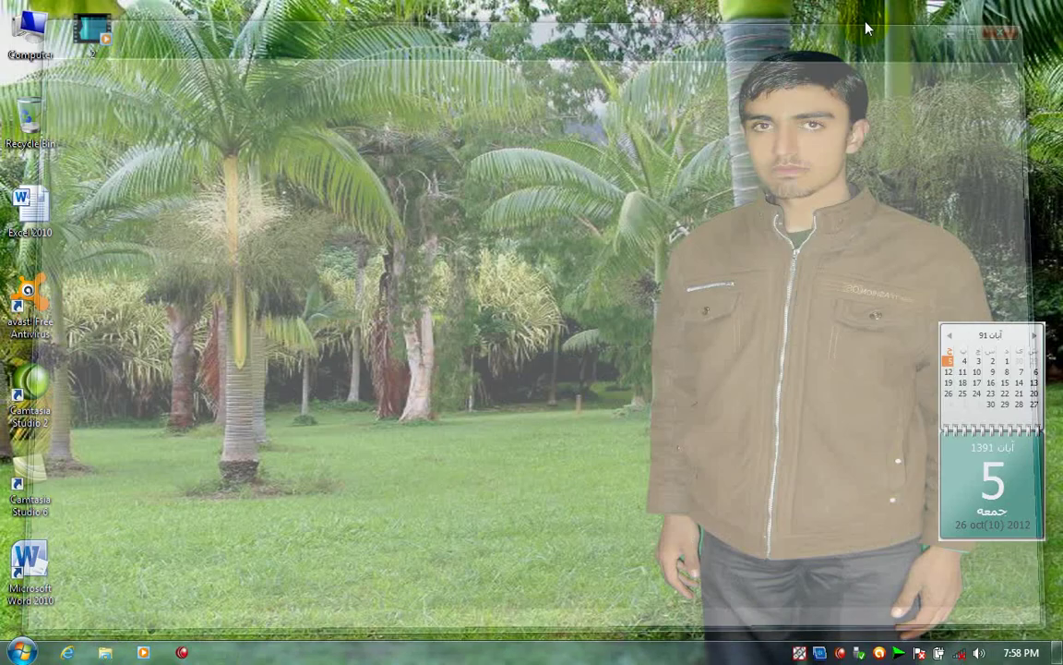
pyautogui.click(21, 652)
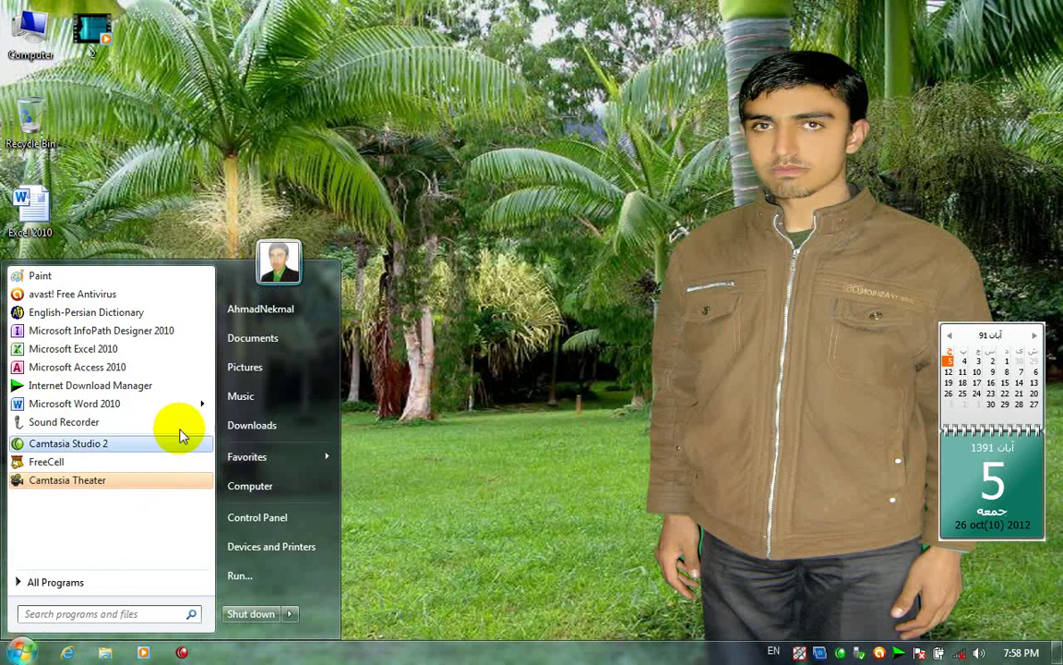
pyautogui.moveTo(208, 413)
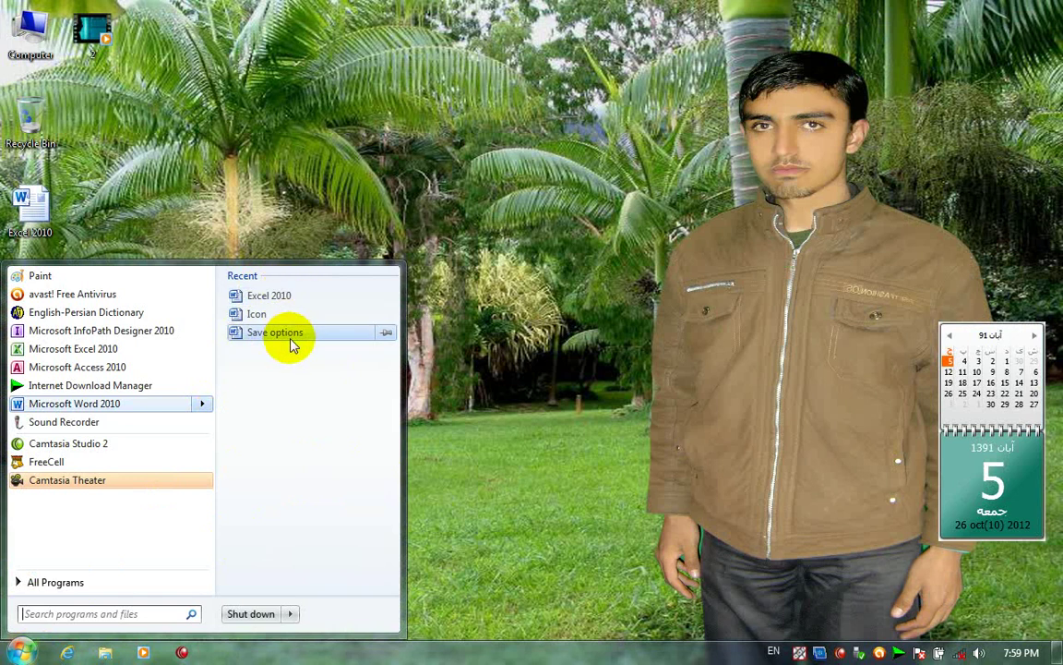
# Reduce the number of recent items to display in Jump Lists to 2 and confirm the properties.
pyautogui.rightClick(589, 654)
pyautogui.click(630, 648)
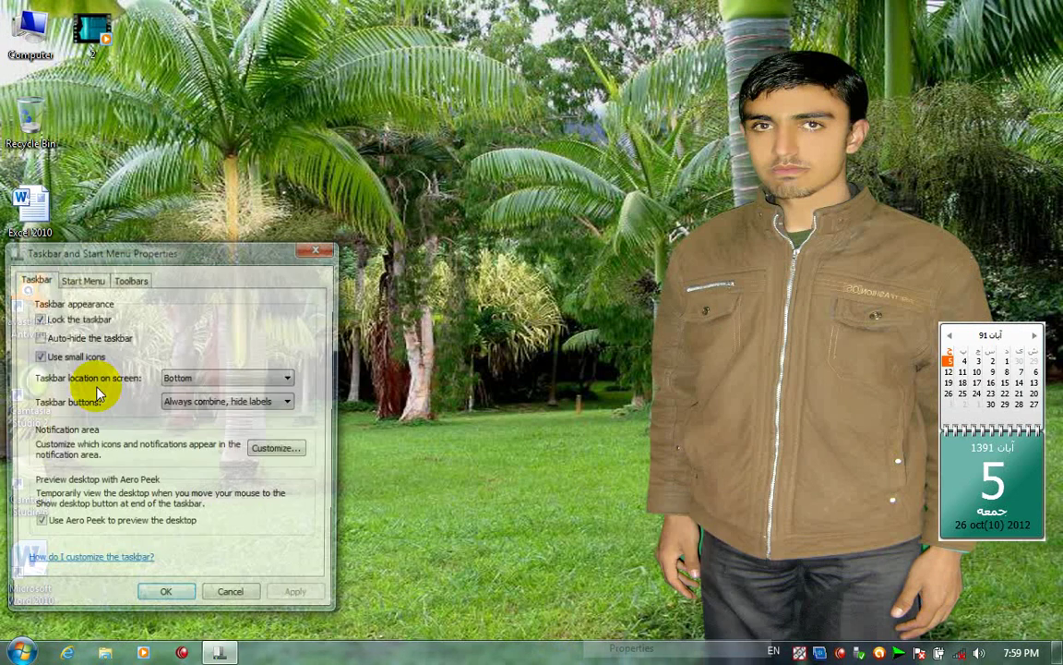
pyautogui.click(82, 278)
pyautogui.click(258, 304)
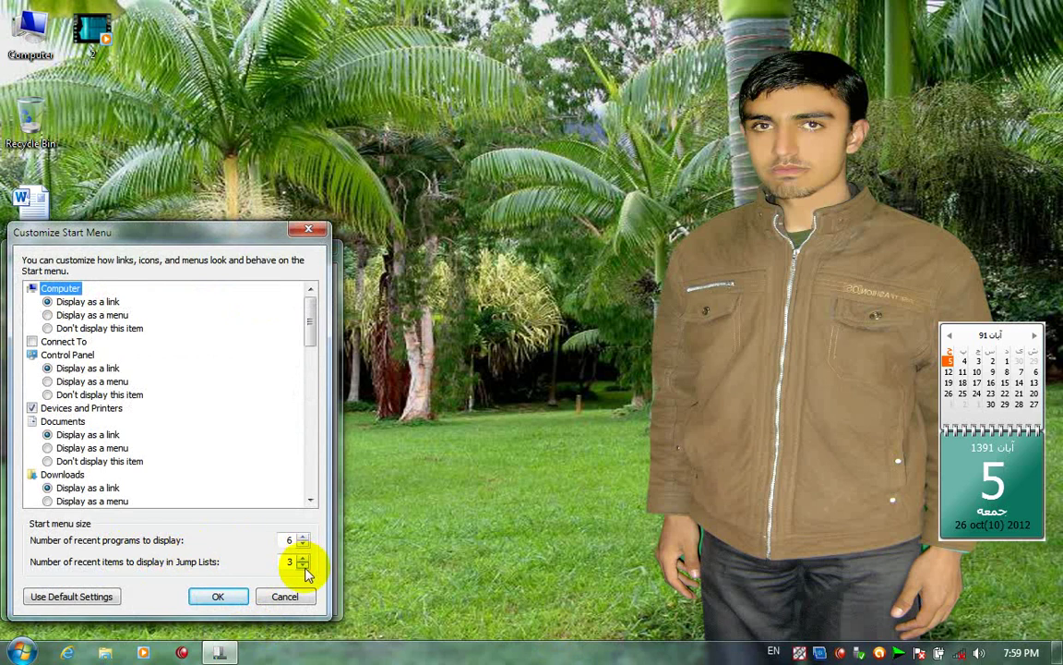
pyautogui.click(218, 596)
pyautogui.click(300, 599)
pyautogui.click(166, 599)
# Open Microsoft Word 2010 from the Start menu again and close its blank document.
pyautogui.click(20, 652)
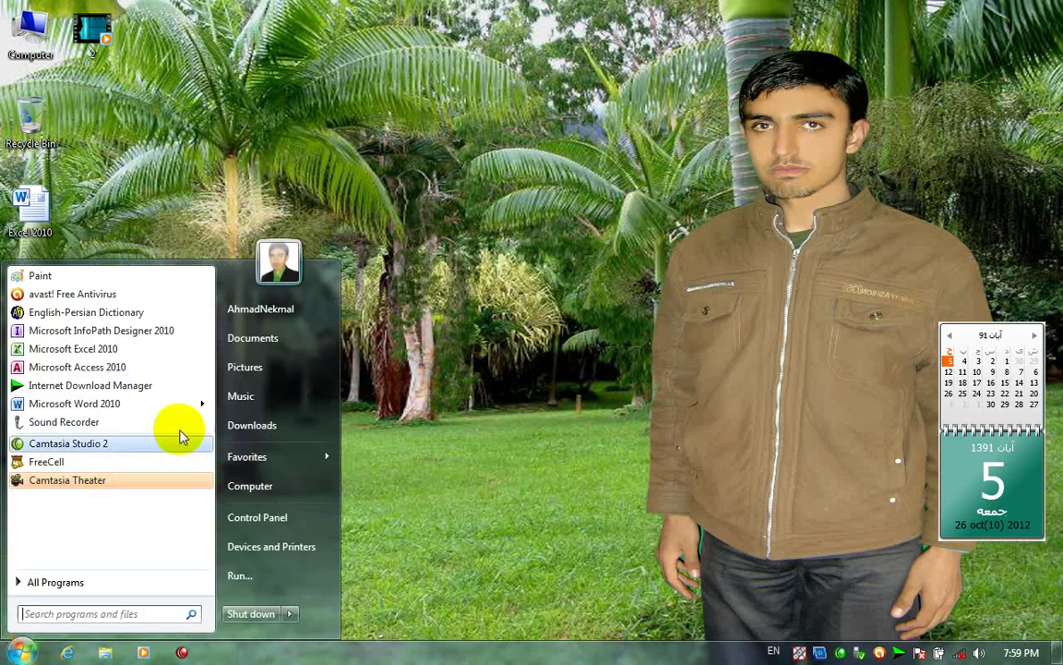
pyautogui.click(185, 407)
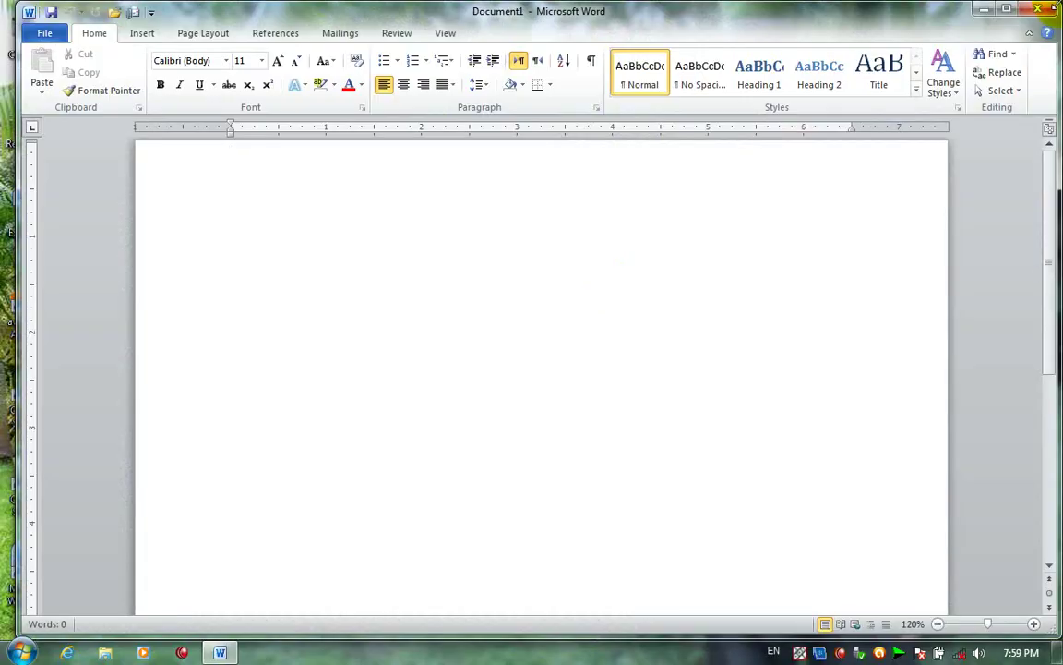
pyautogui.click(1038, 9)
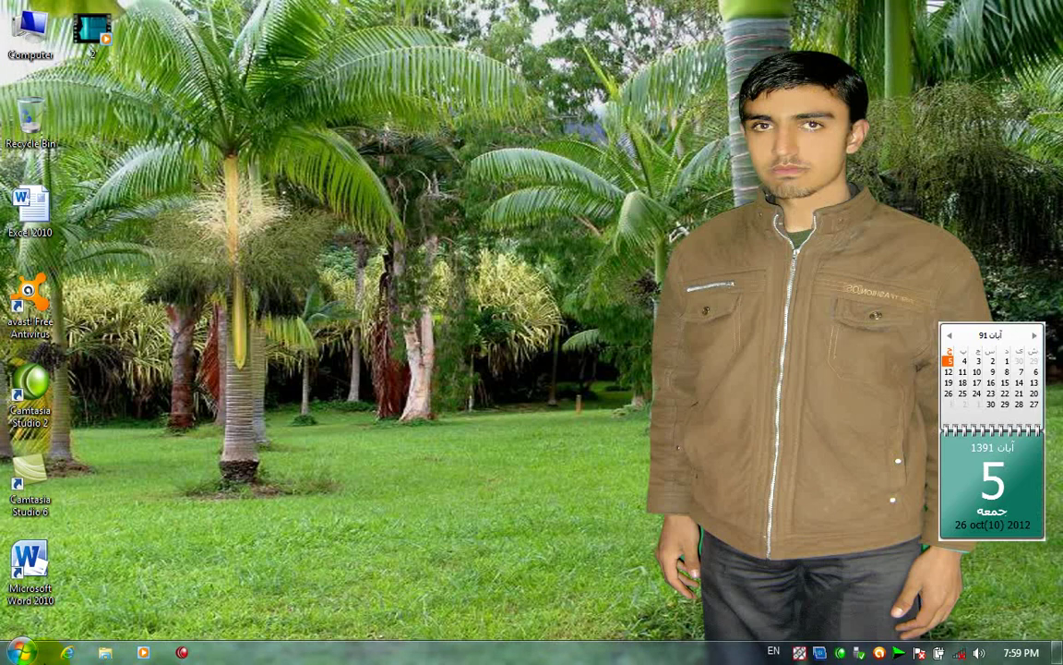
# Pin the Icon document in the Microsoft Word 2010 Jump List and unpin it again.
pyautogui.click(20, 653)
pyautogui.moveTo(204, 406)
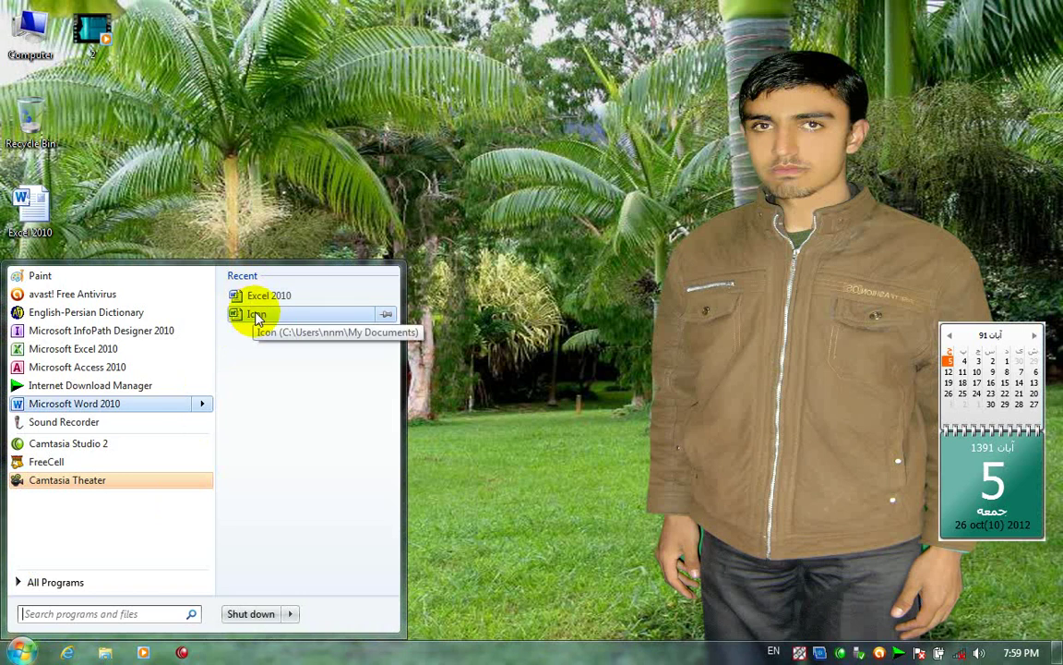
pyautogui.click(386, 315)
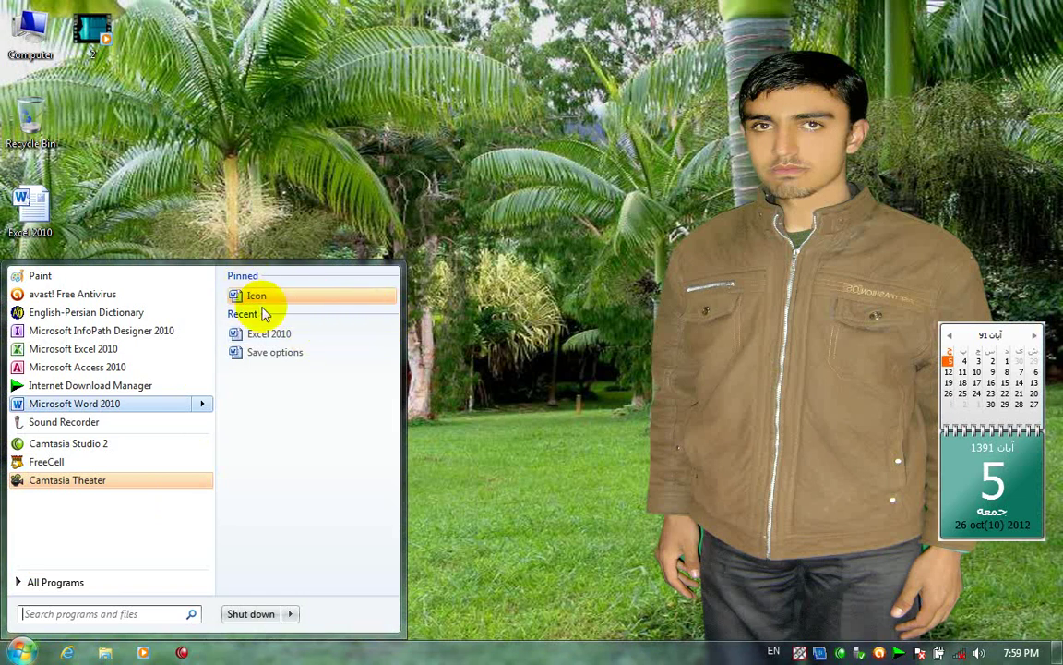
pyautogui.click(386, 294)
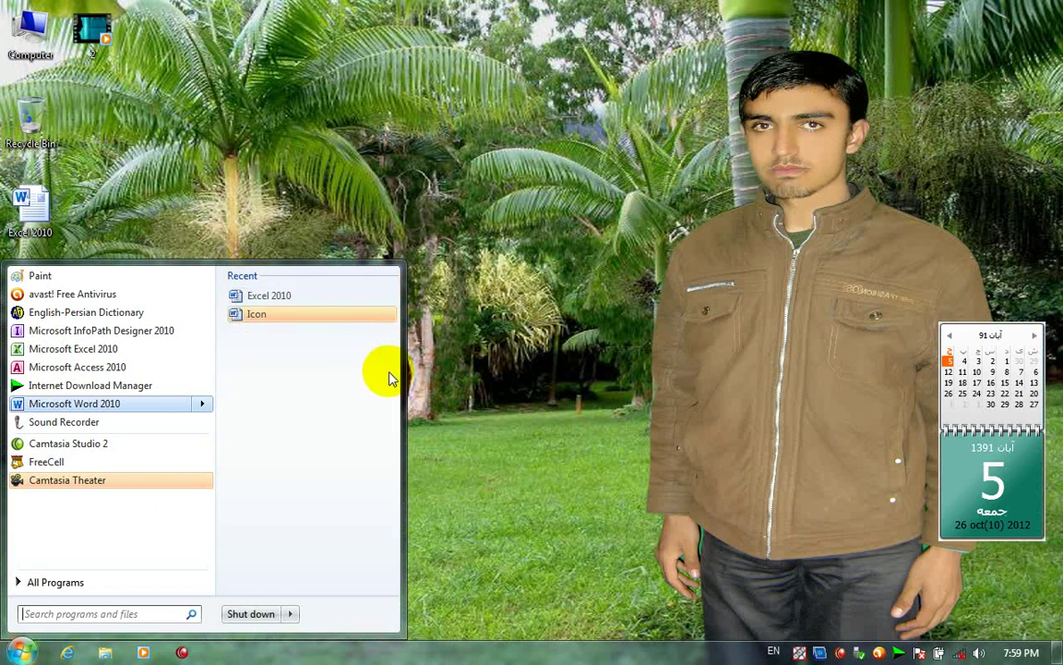
# Pin Excel 2010 in the Microsoft Word 2010 Jump List, open the Icon document from it and close Word.
pyautogui.click(385, 295)
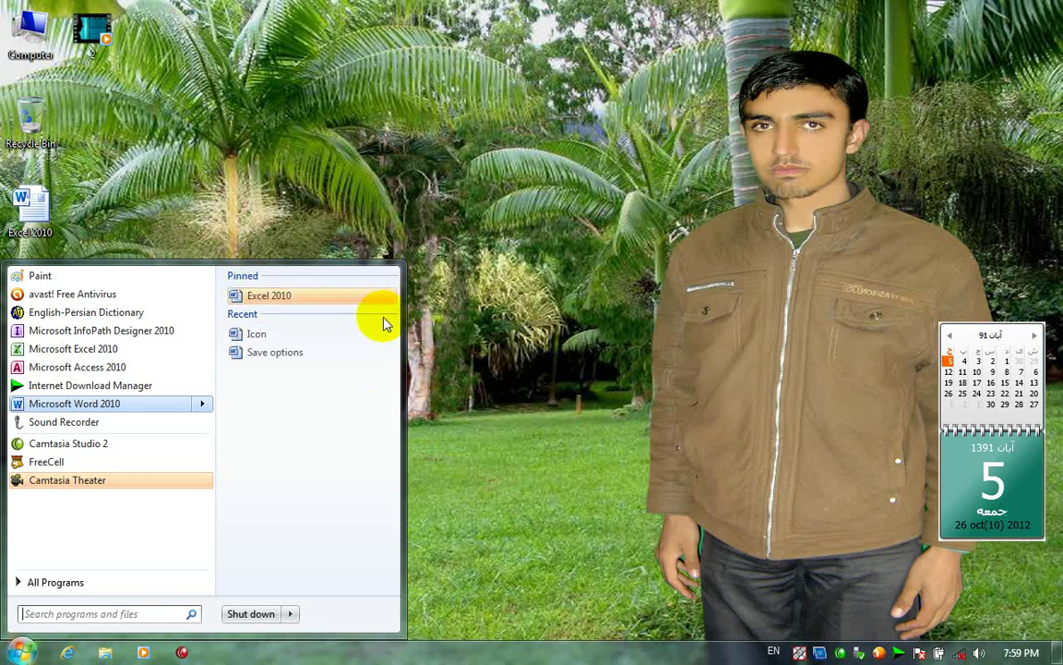
pyautogui.click(320, 333)
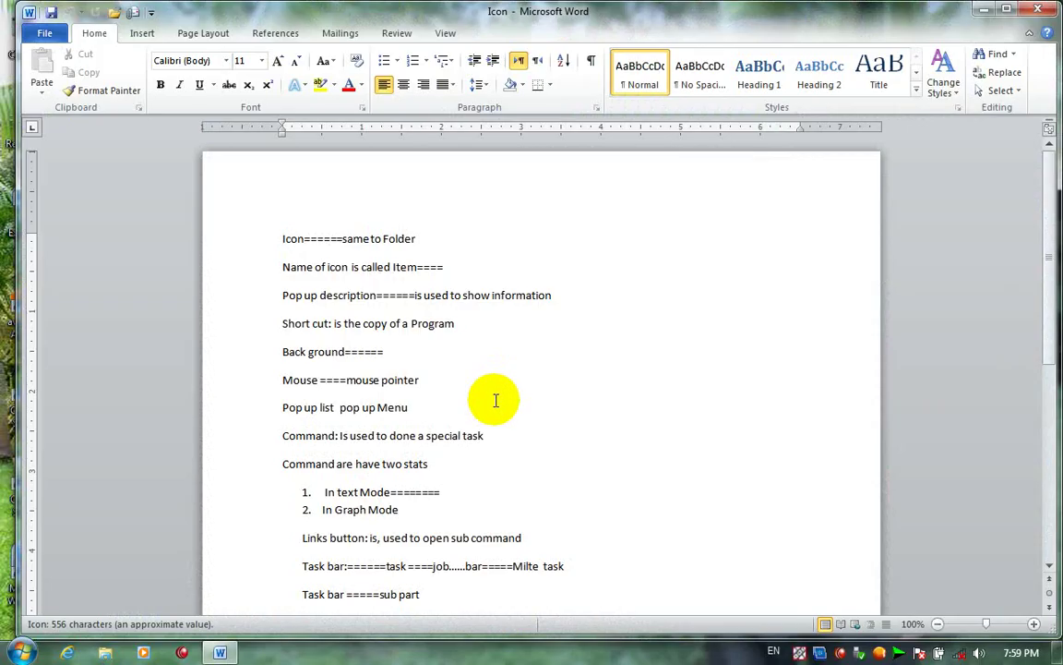
pyautogui.click(1037, 9)
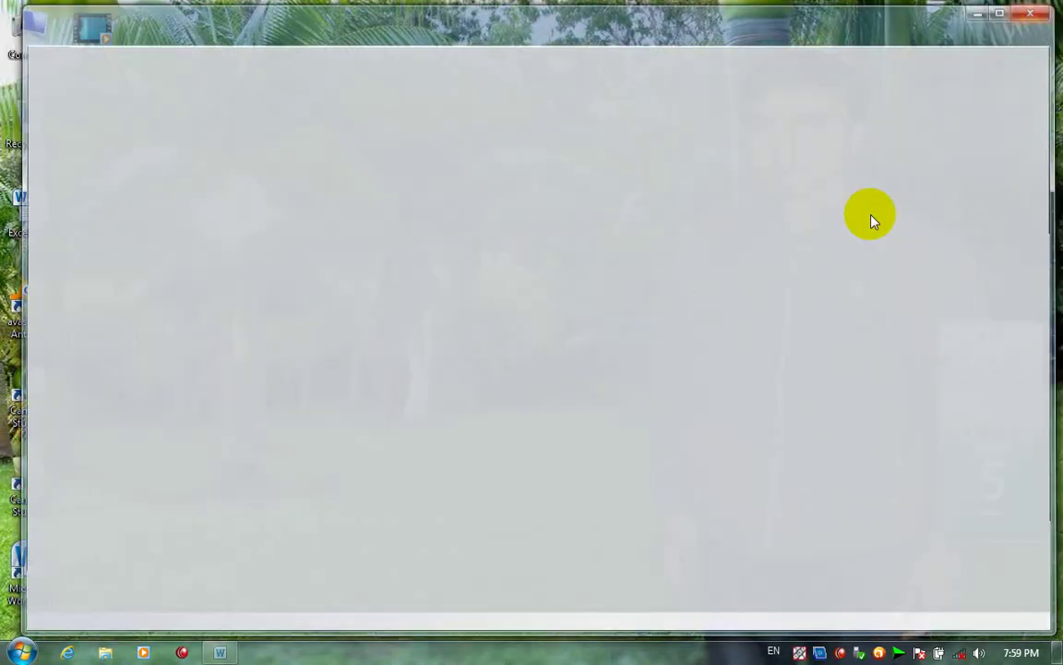
# Restore the Start menu customization to its default settings and confirm the taskbar and Start menu properties.
pyautogui.rightClick(626, 653)
pyautogui.click(636, 648)
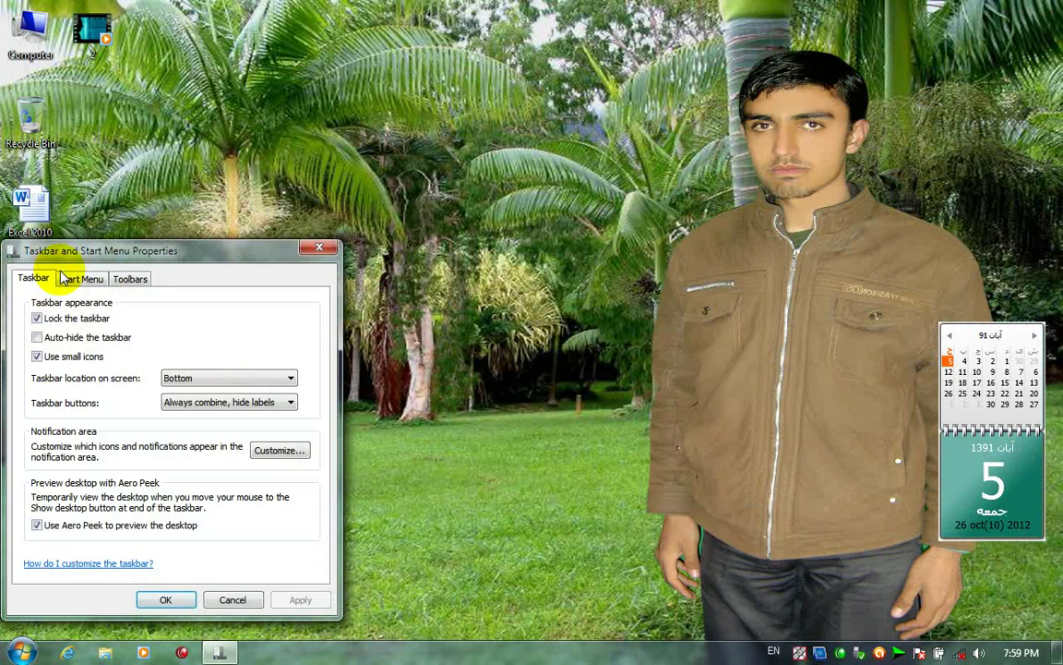
pyautogui.click(82, 278)
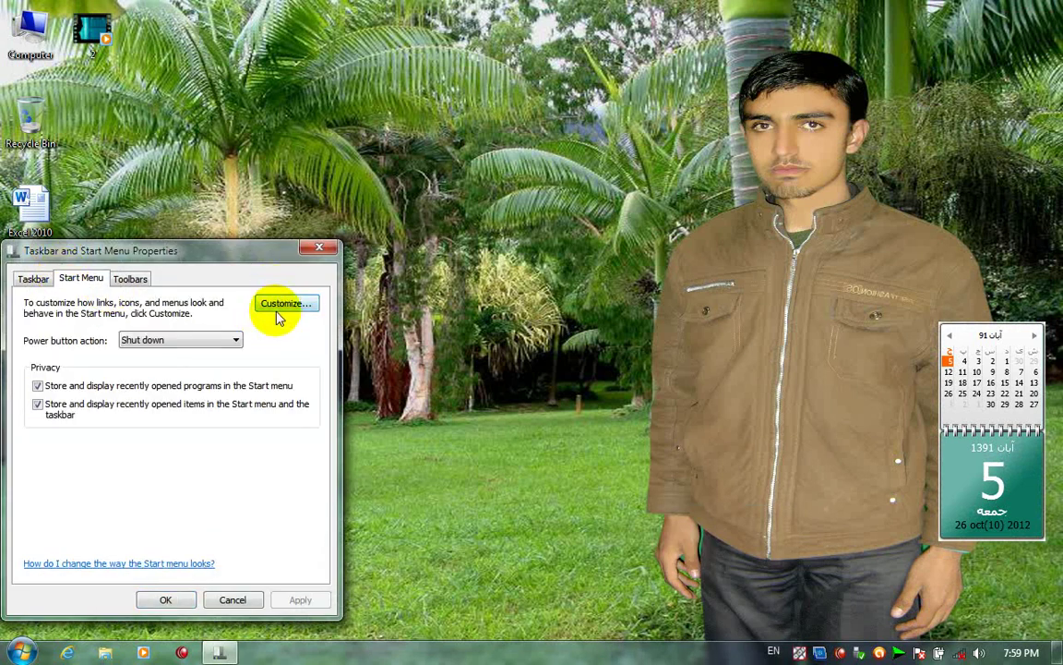
pyautogui.click(277, 306)
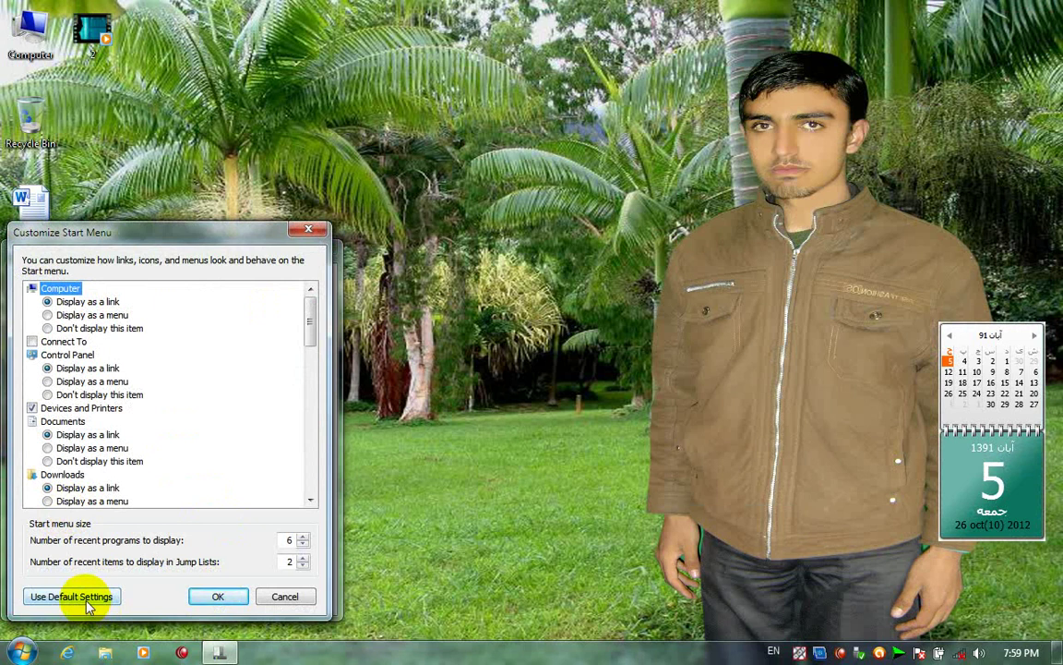
pyautogui.click(89, 602)
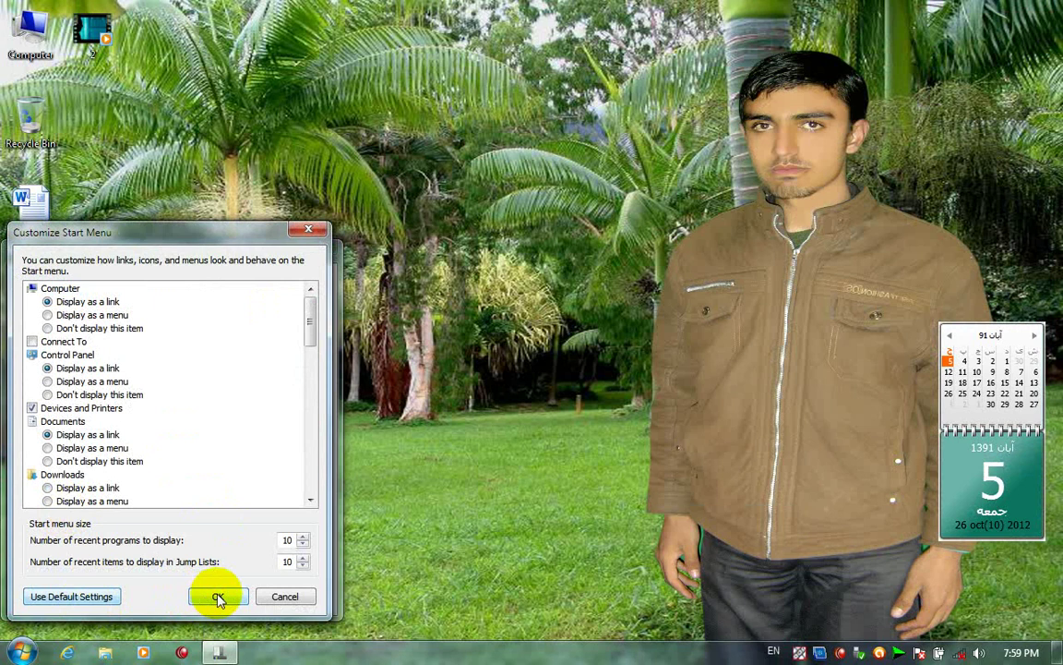
pyautogui.click(217, 598)
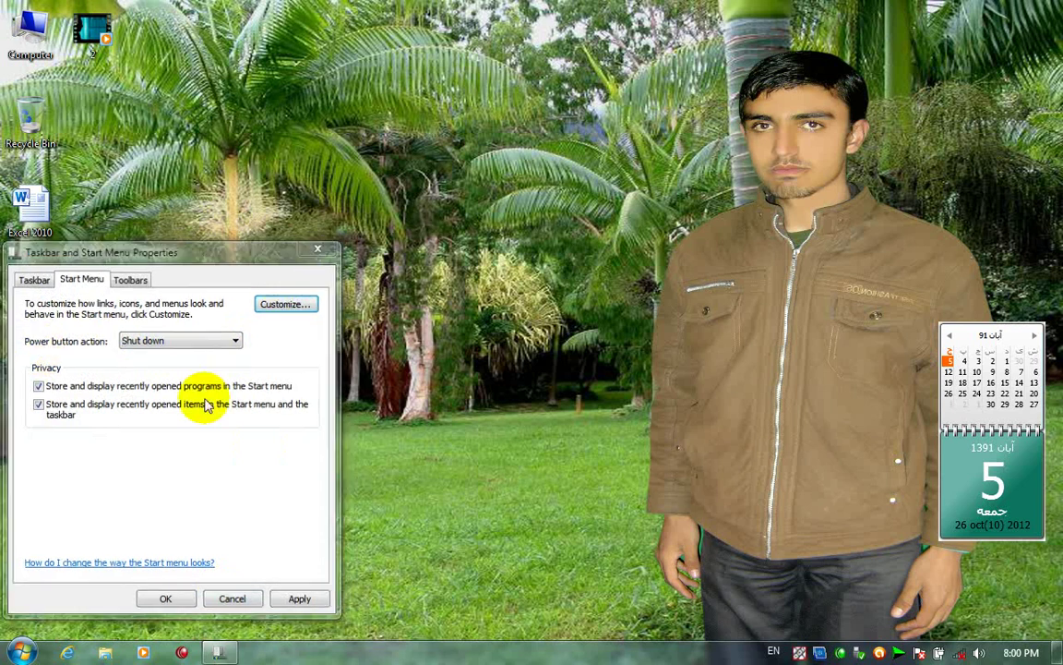
pyautogui.click(165, 599)
# Open Control Panel from the Start menu, view the Power Options plans and close the window.
pyautogui.press('super')
pyautogui.click(277, 515)
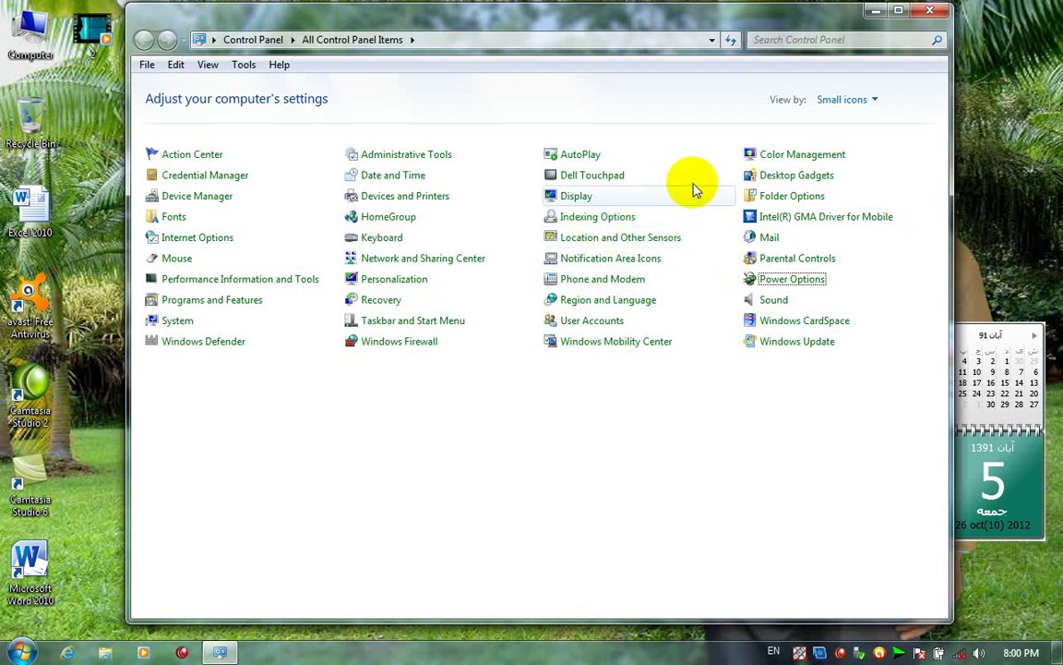
pyautogui.click(789, 279)
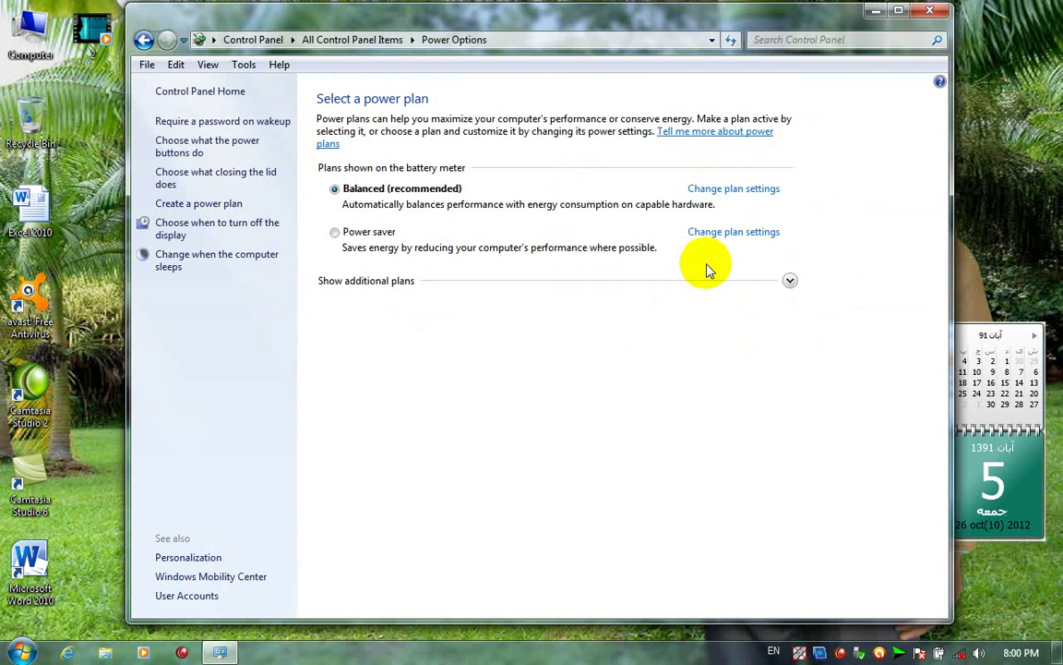
pyautogui.click(929, 10)
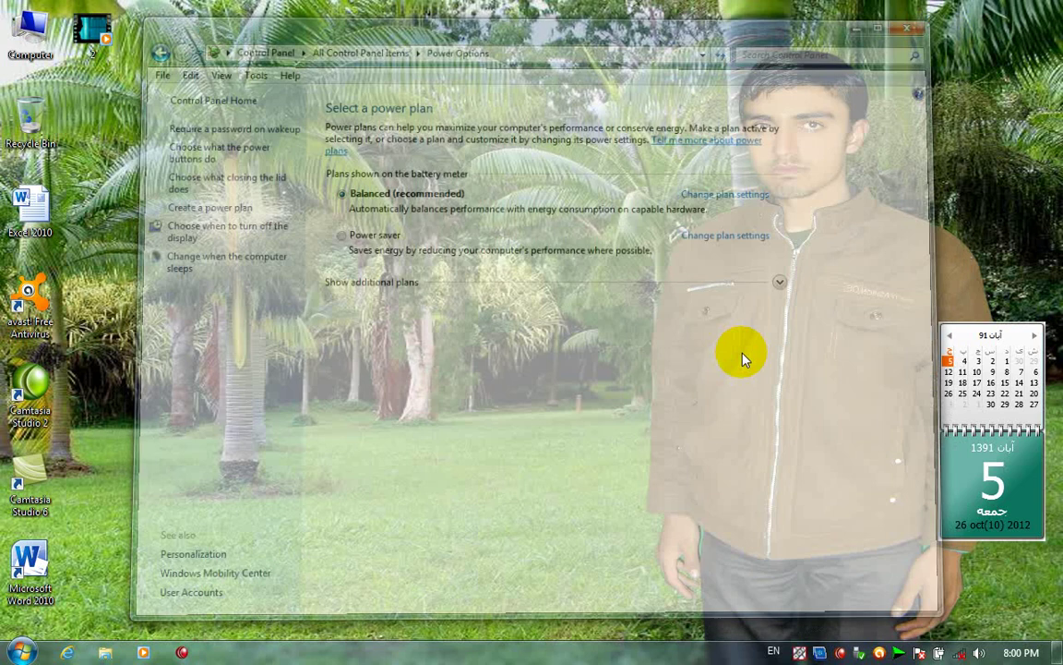
# Reopen the Start menu customization, confirm and apply its settings, and view the Start menu.
pyautogui.rightClick(519, 652)
pyautogui.click(545, 648)
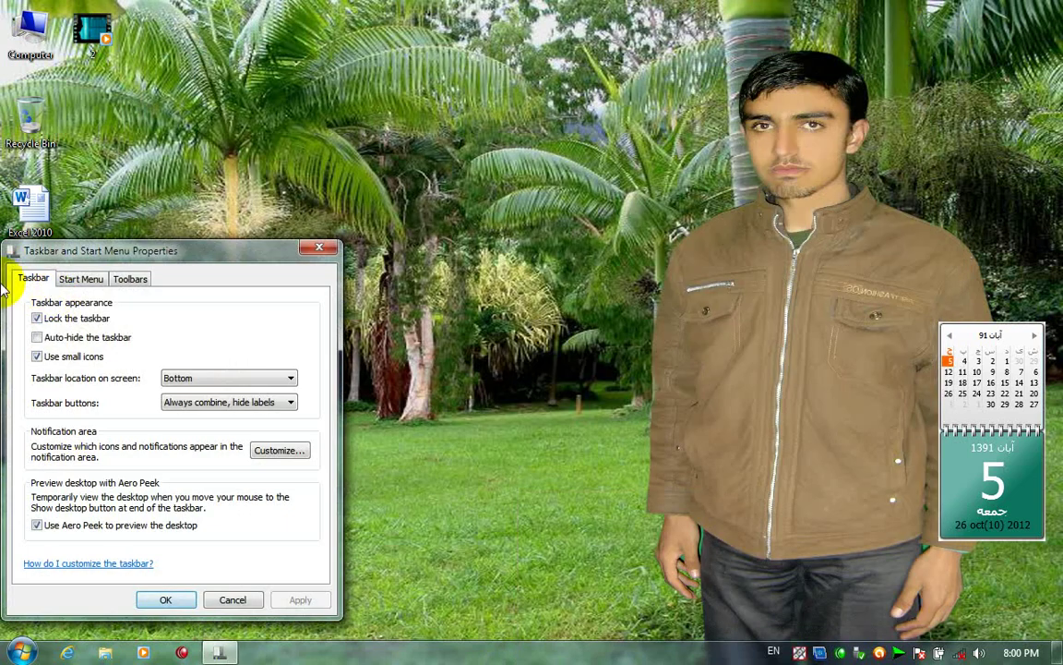
pyautogui.click(65, 282)
pyautogui.click(277, 297)
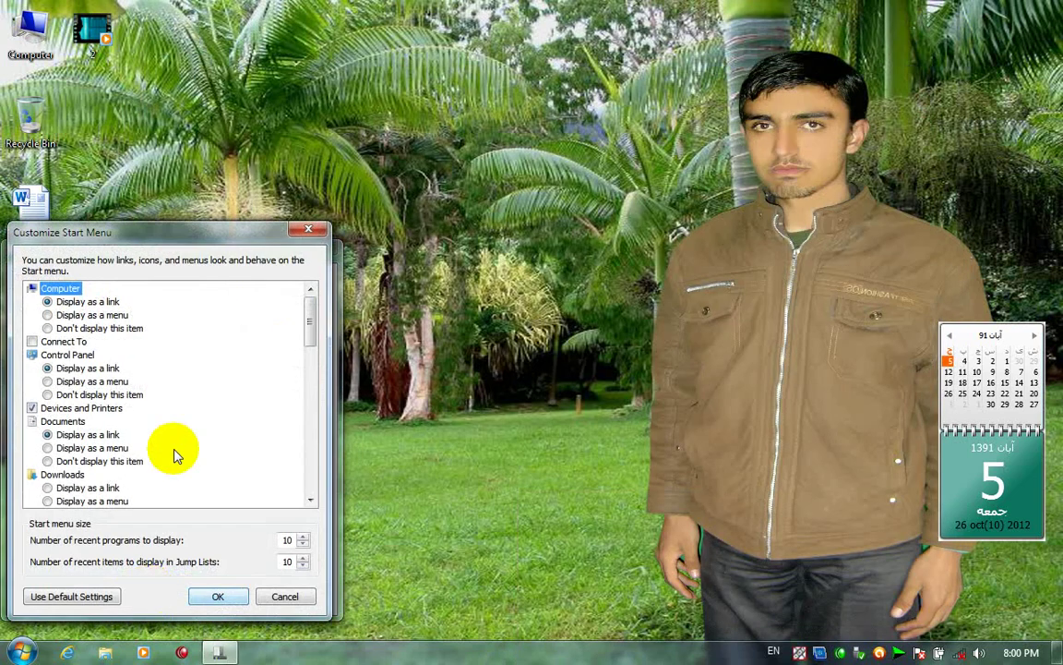
pyautogui.click(310, 231)
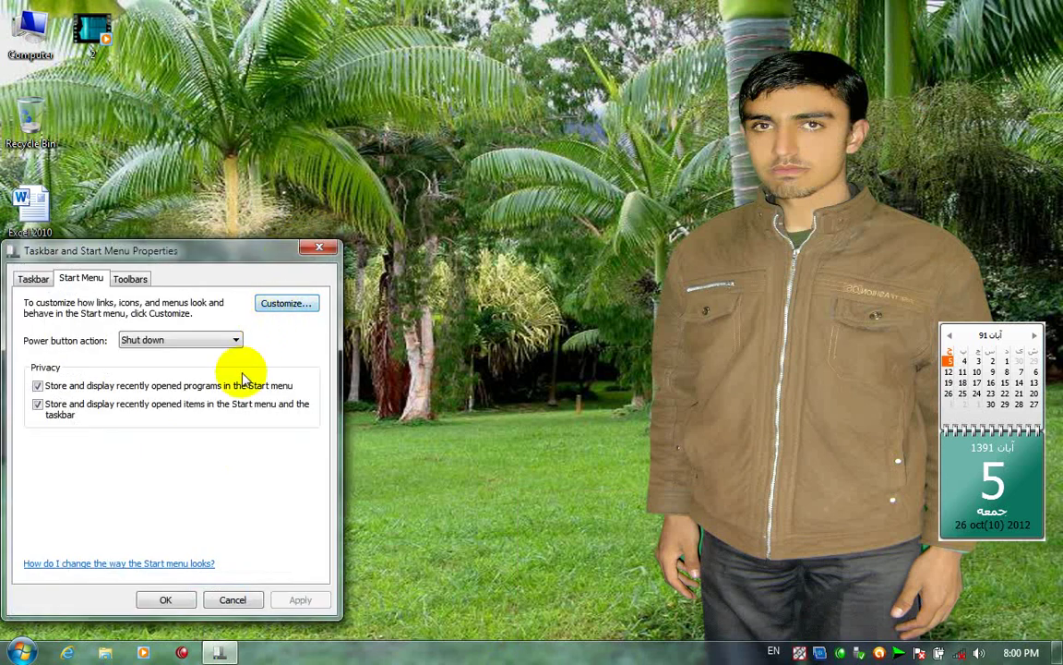
pyautogui.click(267, 305)
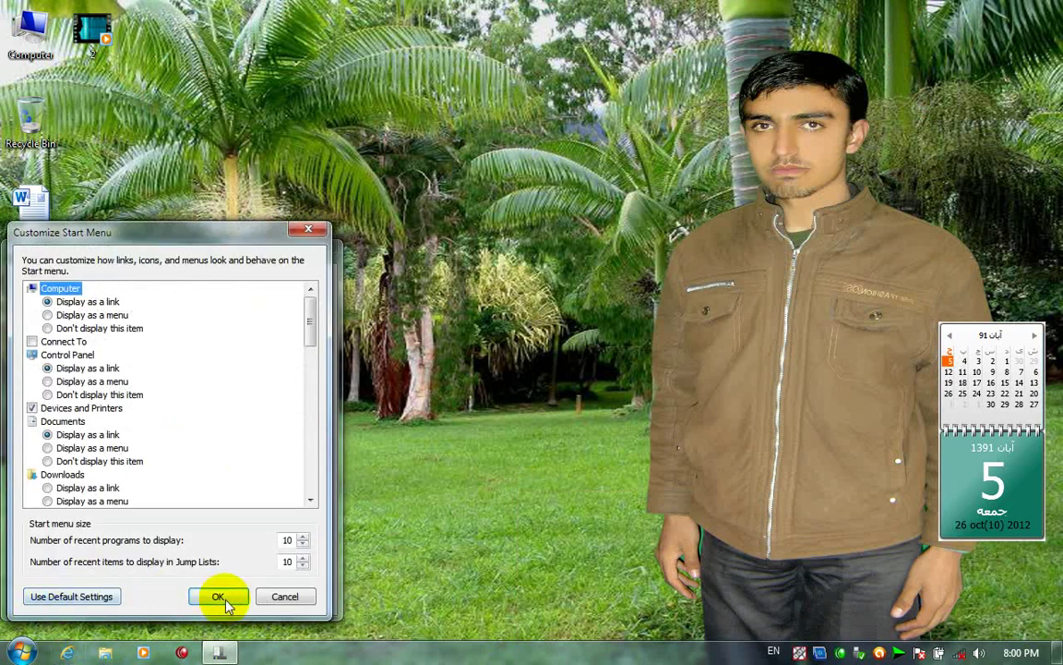
pyautogui.click(221, 598)
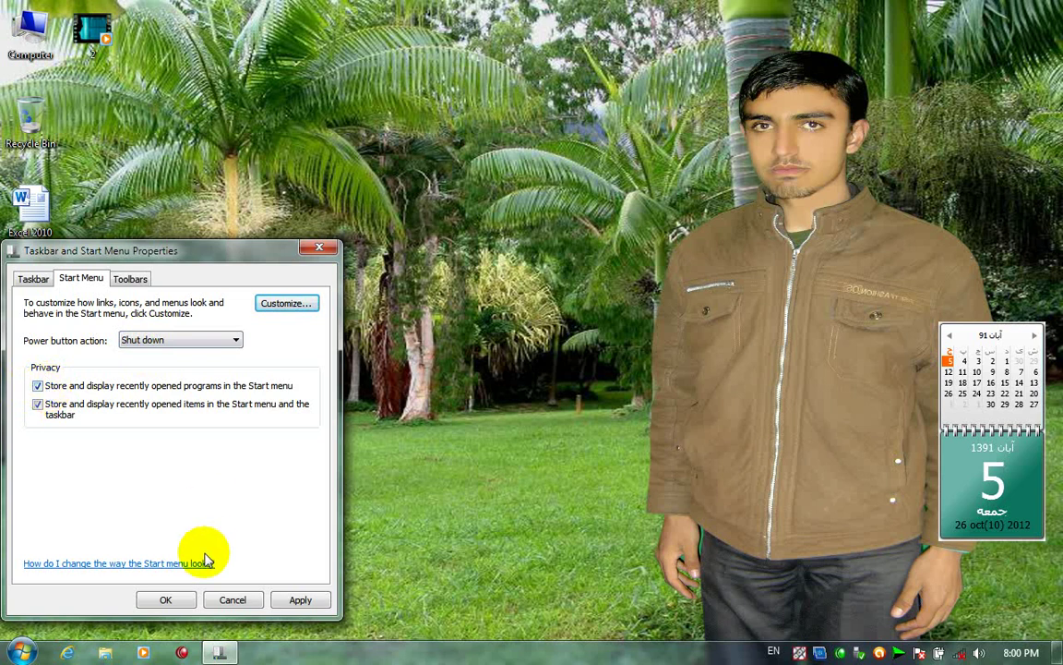
pyautogui.click(301, 601)
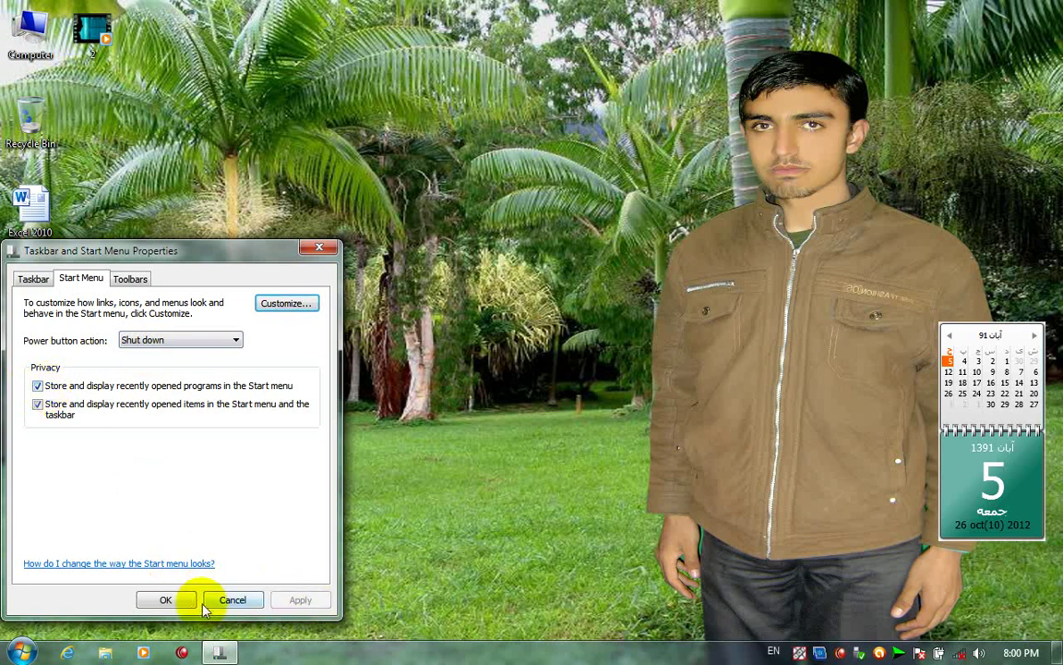
pyautogui.click(168, 600)
pyautogui.click(21, 653)
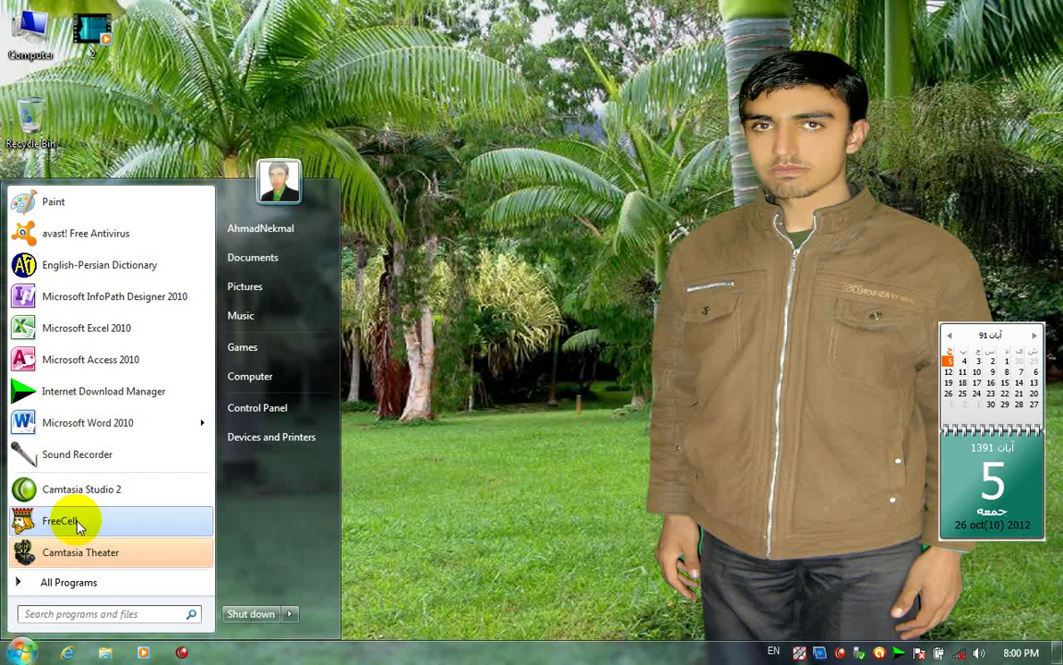
# Turn off storing and displaying recently opened programs in the Start menu, confirm, and check the Start menu.
pyautogui.rightClick(434, 651)
pyautogui.click(452, 646)
pyautogui.click(133, 286)
pyautogui.click(81, 279)
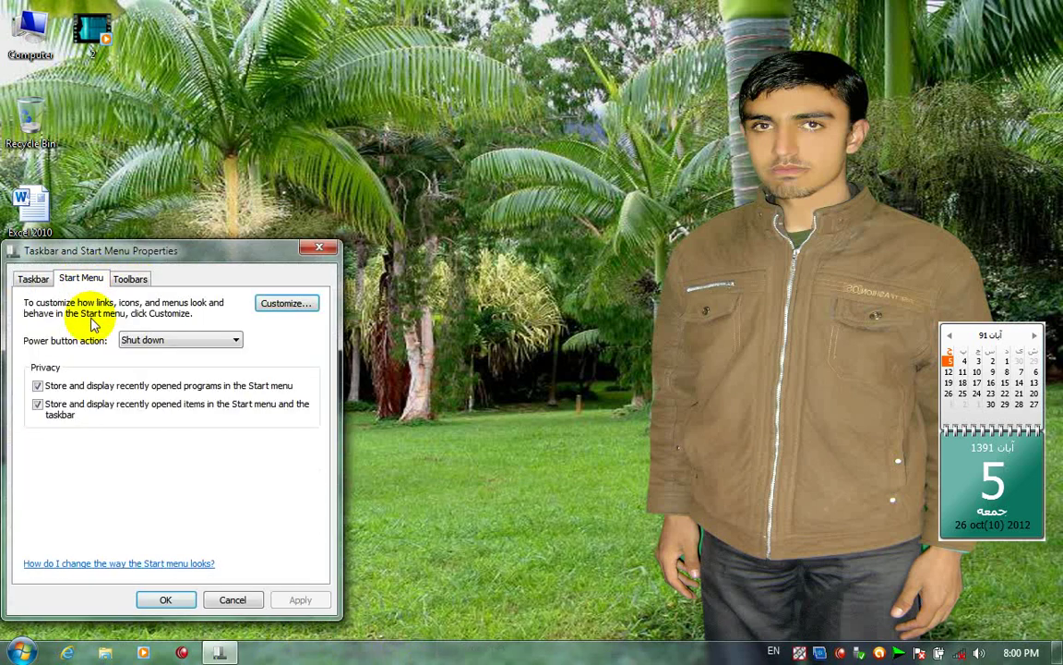
pyautogui.click(70, 388)
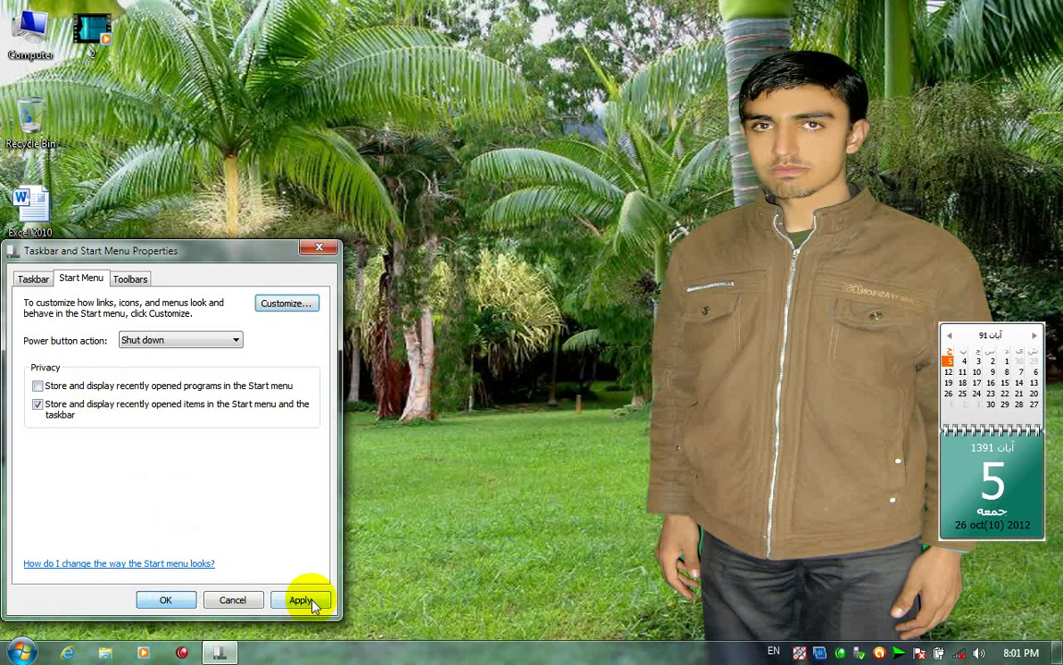
pyautogui.click(164, 600)
pyautogui.click(36, 653)
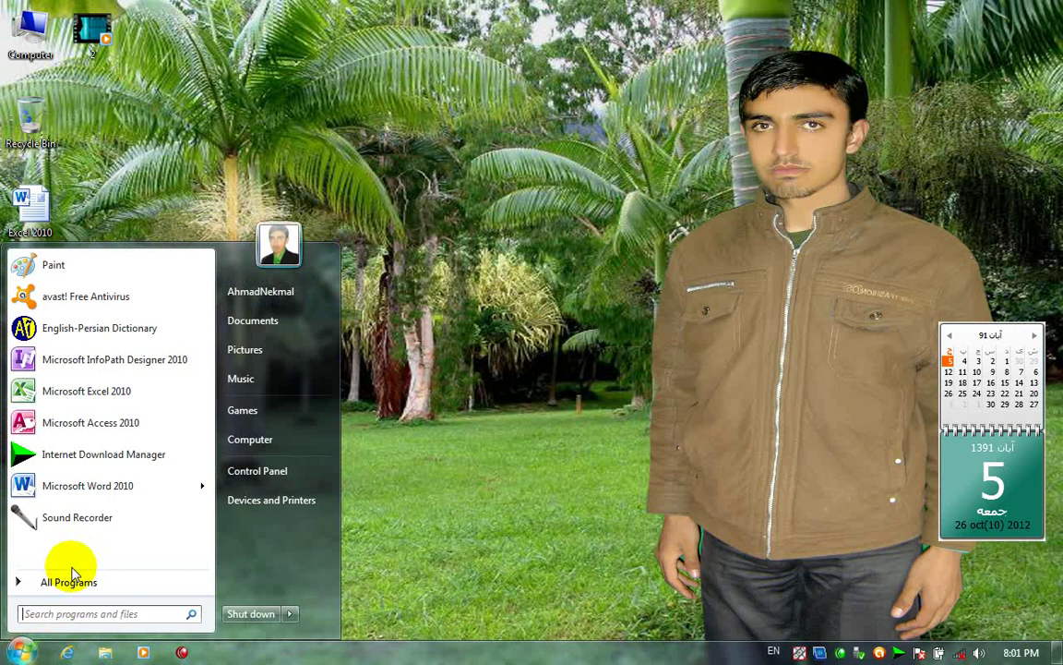
# Turn storing and displaying recently opened programs back on and check the Start menu again.
pyautogui.rightClick(540, 651)
pyautogui.click(554, 637)
pyautogui.click(81, 278)
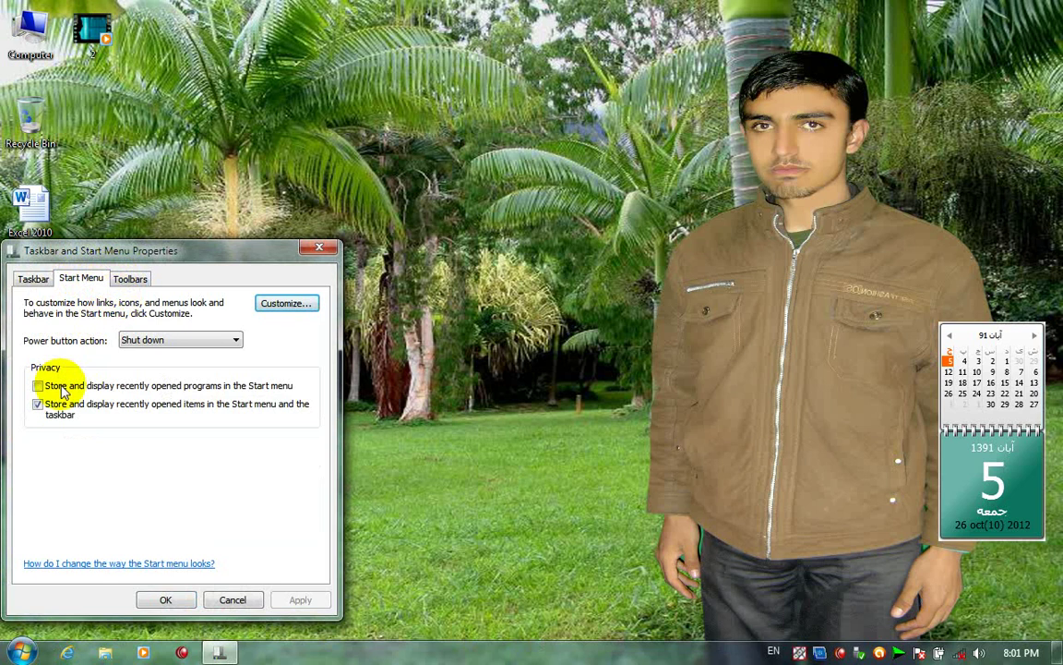
pyautogui.click(242, 599)
pyautogui.click(19, 652)
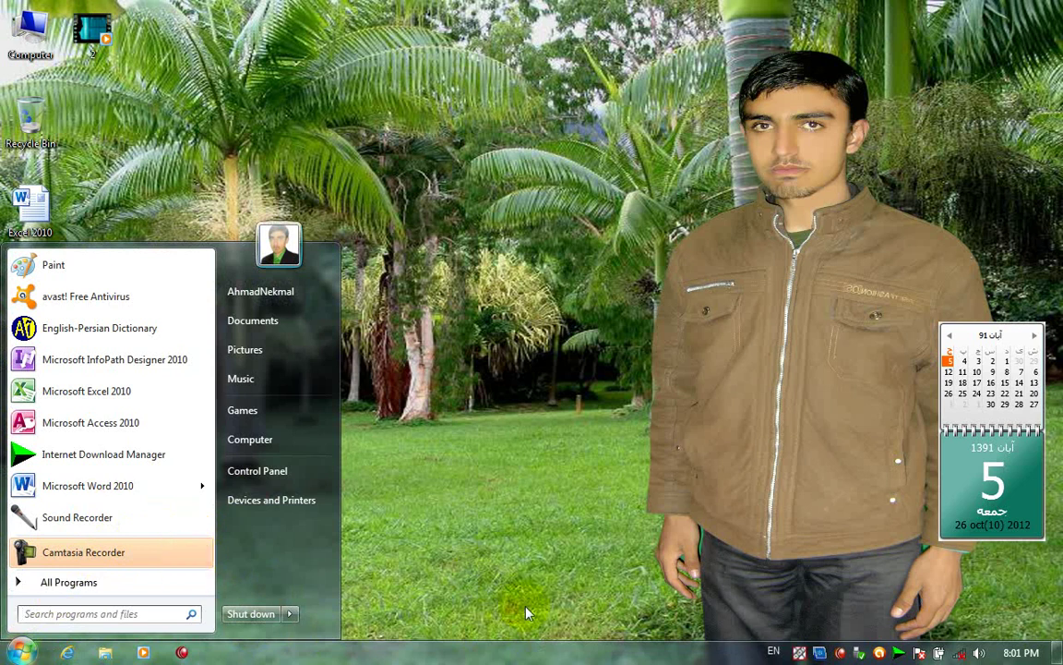
# Turn off storing and displaying recently opened items in the Start menu and the taskbar, and confirm.
pyautogui.rightClick(533, 653)
pyautogui.click(554, 652)
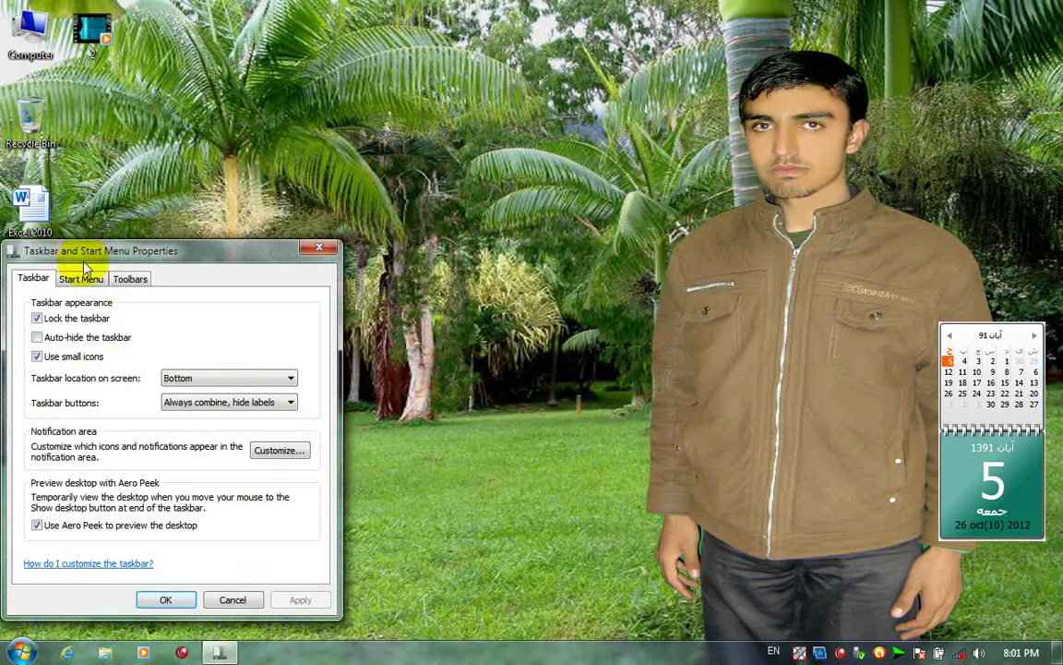
pyautogui.click(89, 297)
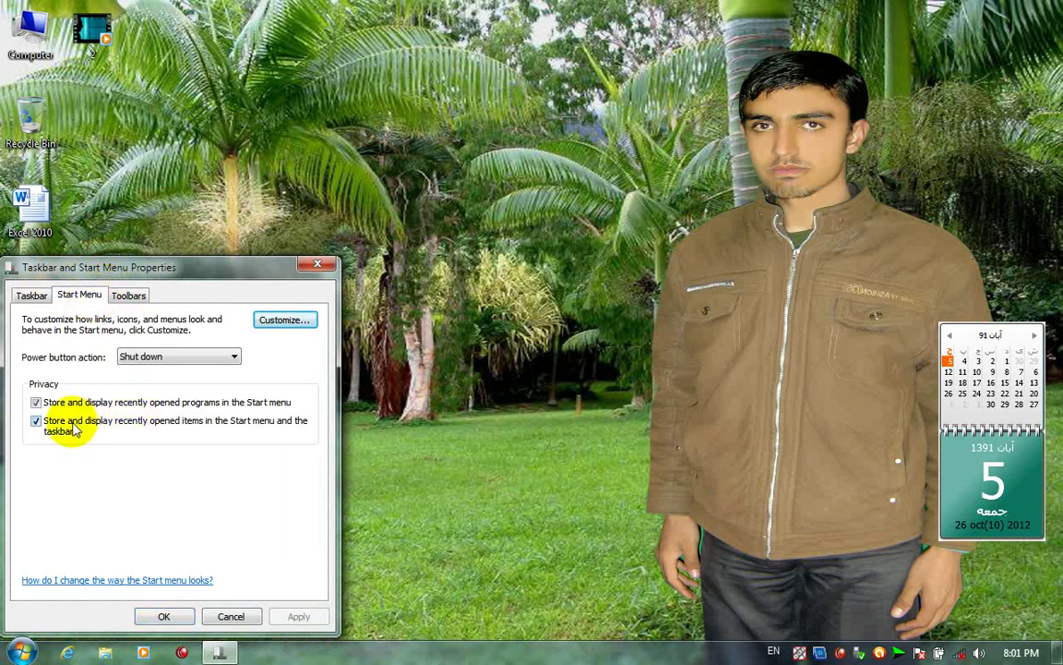
pyautogui.click(77, 430)
pyautogui.click(163, 617)
# Launch Microsoft Word 2010 from the Start menu, close it, and check its Jump List for recent items.
pyautogui.click(26, 651)
pyautogui.click(120, 486)
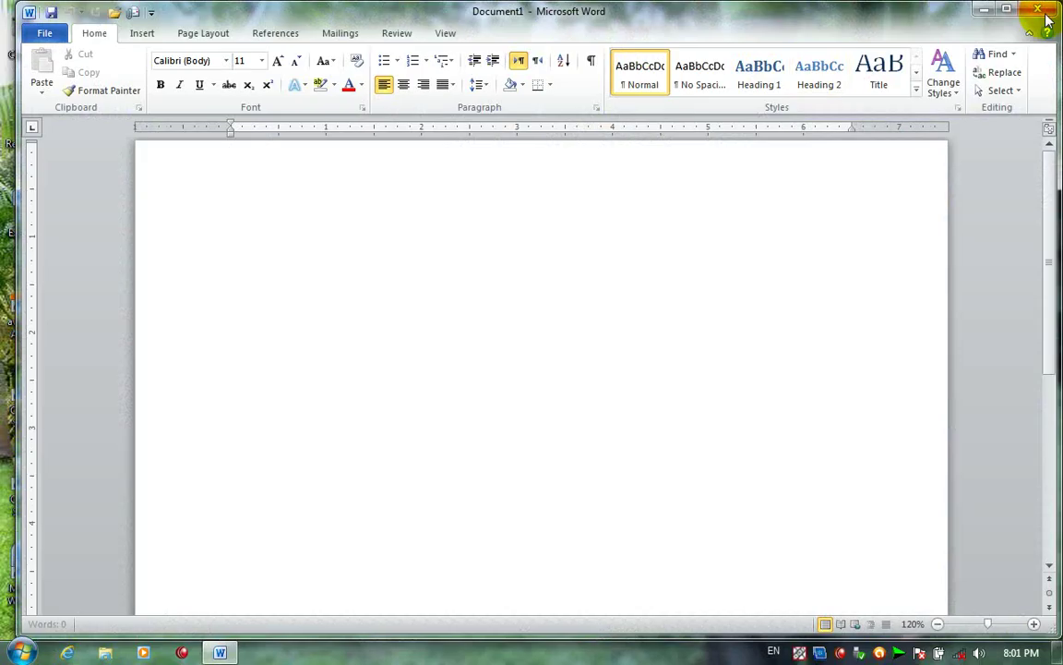
pyautogui.click(1042, 11)
pyautogui.click(22, 652)
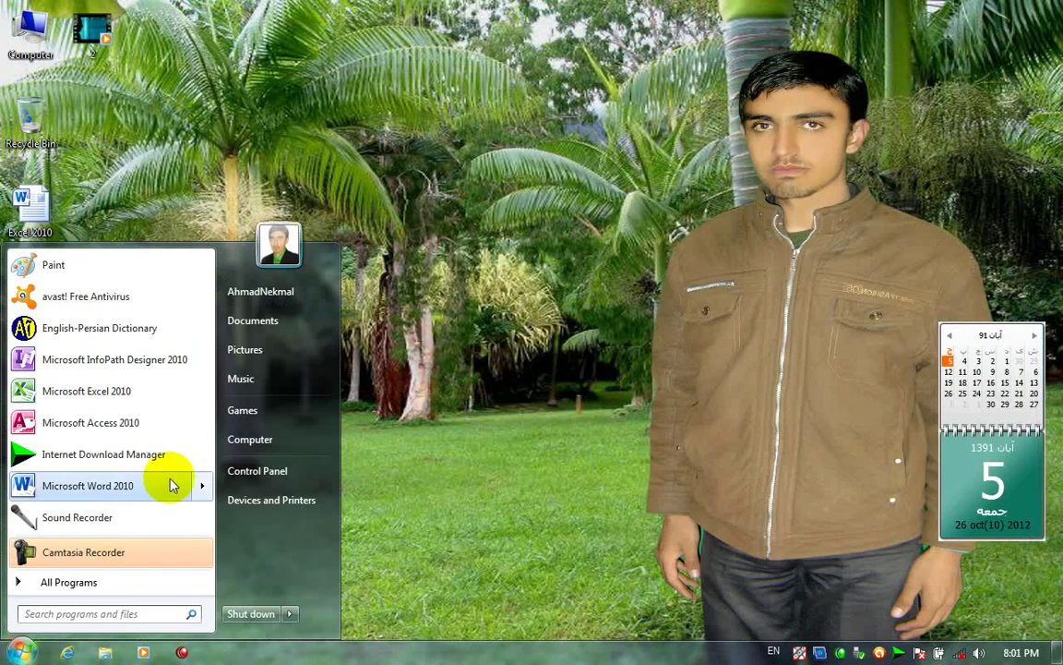
pyautogui.moveTo(208, 491)
pyautogui.click(204, 486)
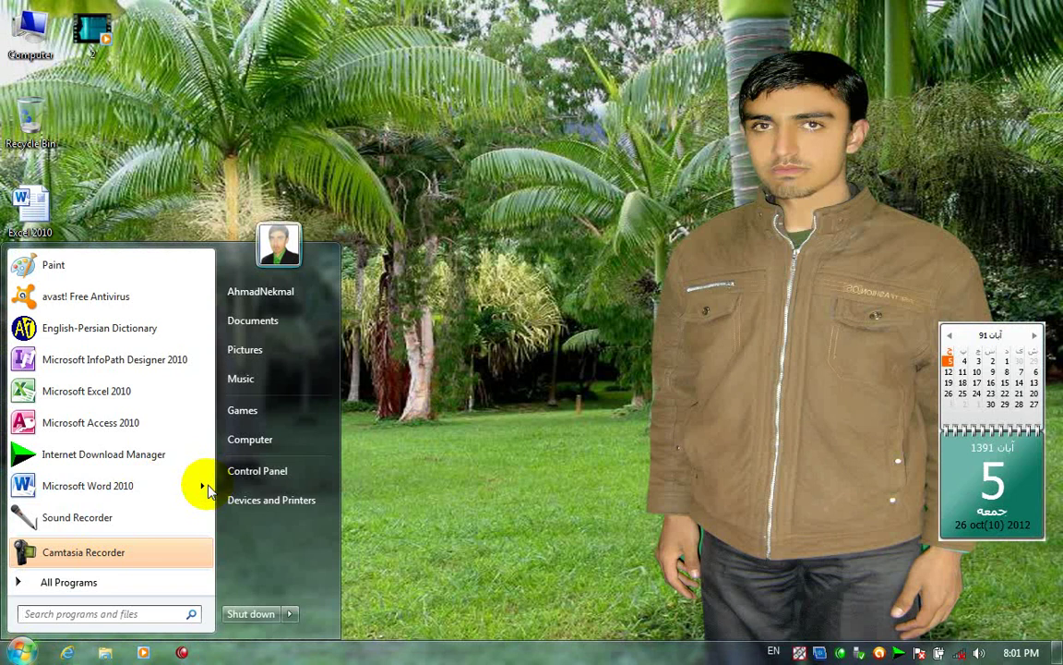
# Turn storing and displaying recently opened items back on in the Start Menu properties and apply the change.
pyautogui.rightClick(609, 656)
pyautogui.click(628, 653)
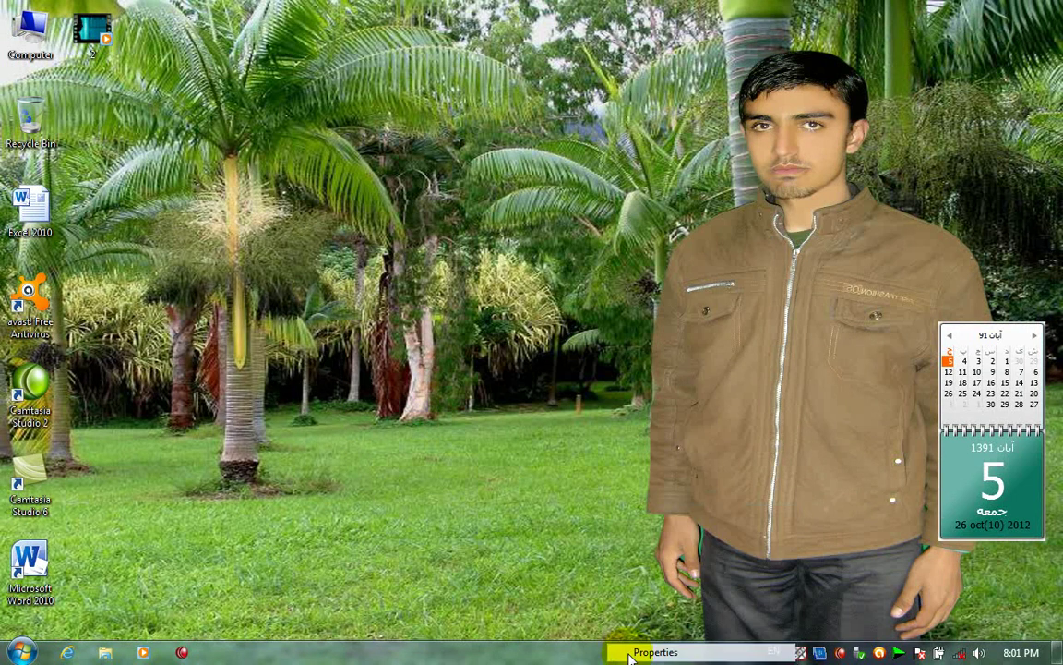
pyautogui.click(98, 278)
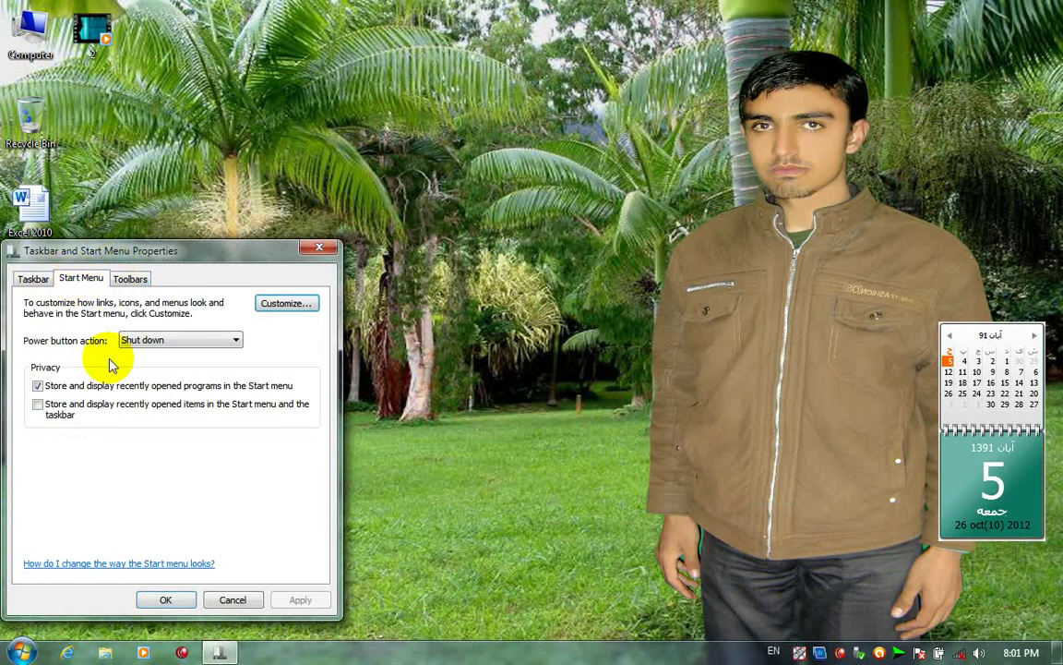
pyautogui.click(81, 406)
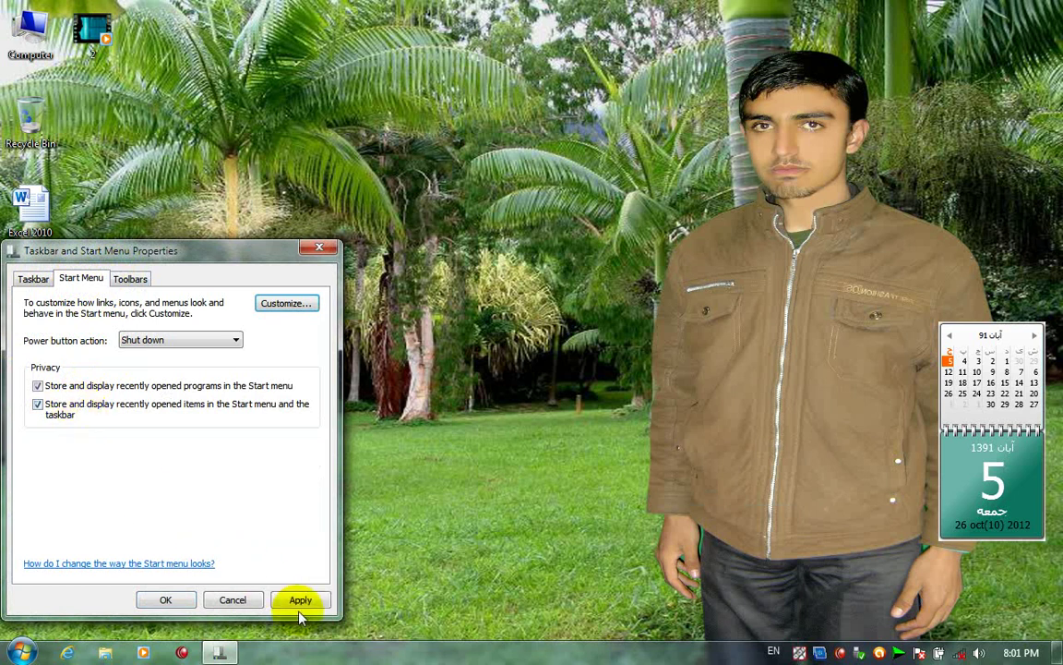
pyautogui.click(300, 600)
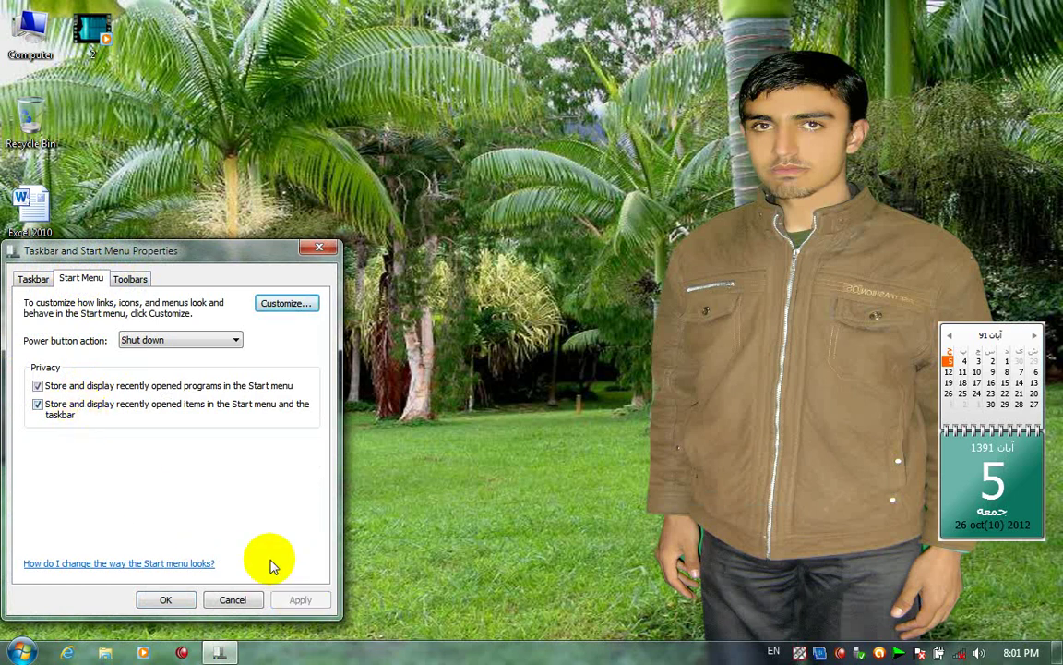
# View the toolbars that can be added to the taskbar, then reposition and close the properties dialog.
pyautogui.click(137, 280)
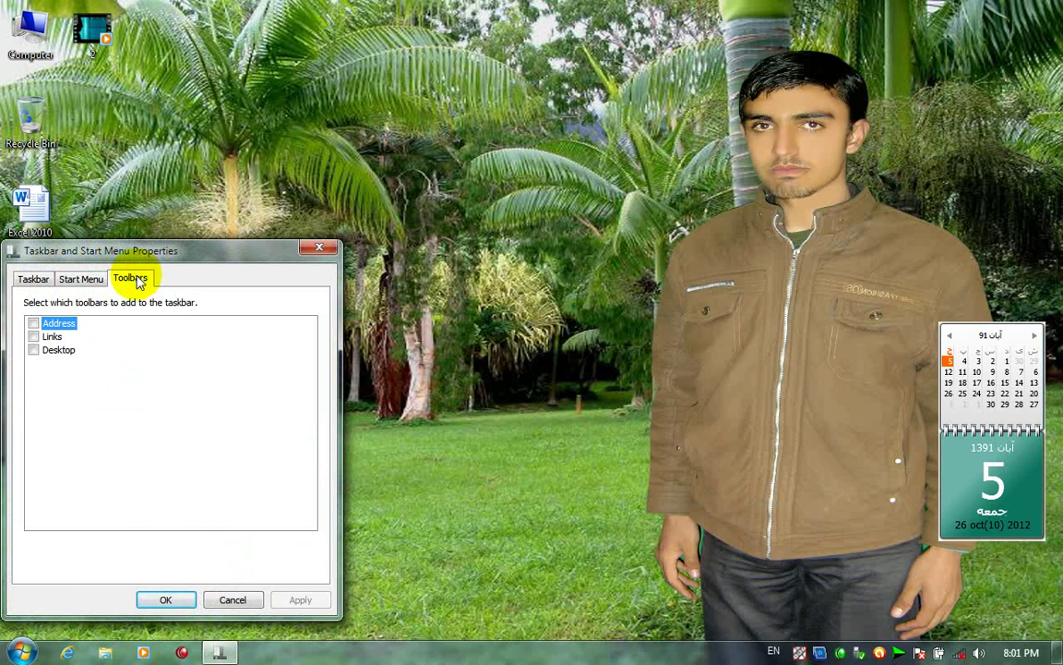
pyautogui.moveTo(285, 251); pyautogui.dragTo(344, 219)
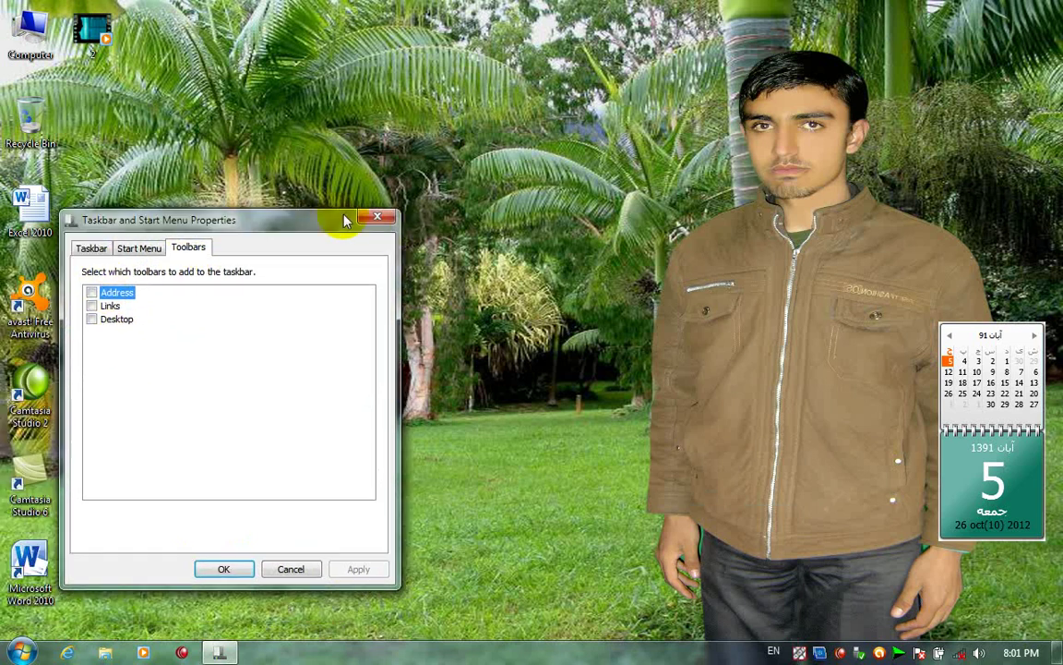
pyautogui.click(377, 218)
pyautogui.rightClick(668, 651)
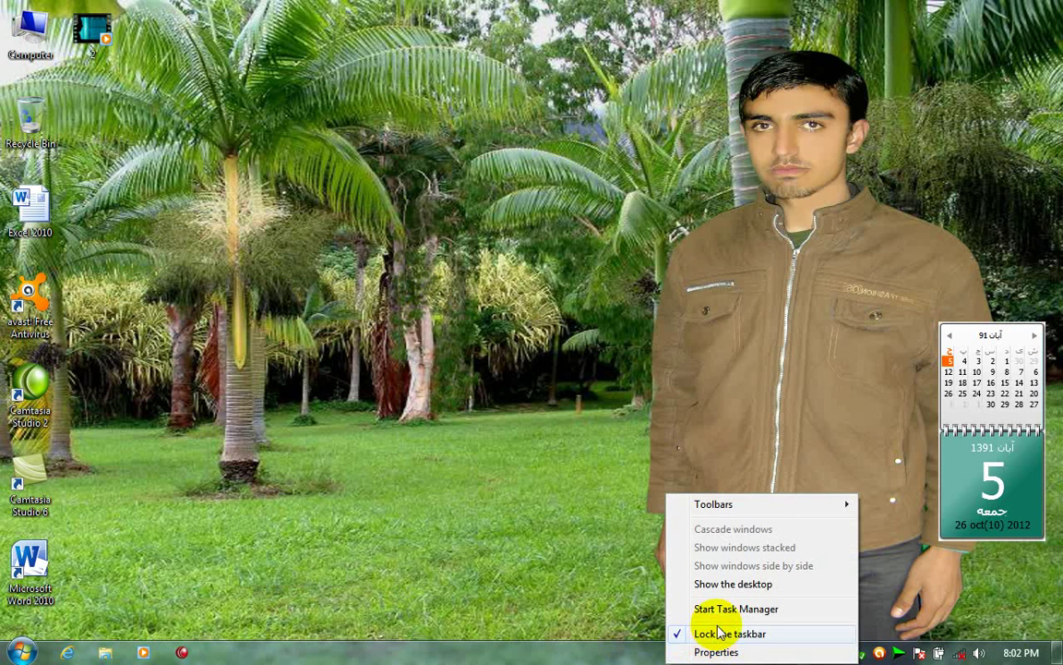
pyautogui.moveTo(747, 508)
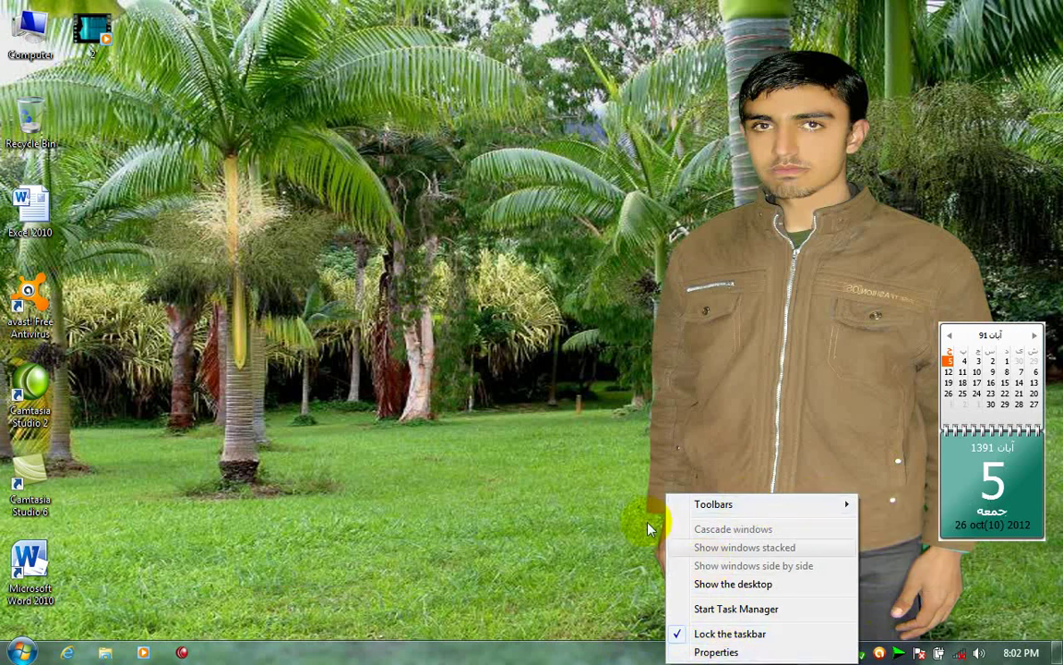
pyautogui.click(609, 489)
pyautogui.rightClick(498, 431)
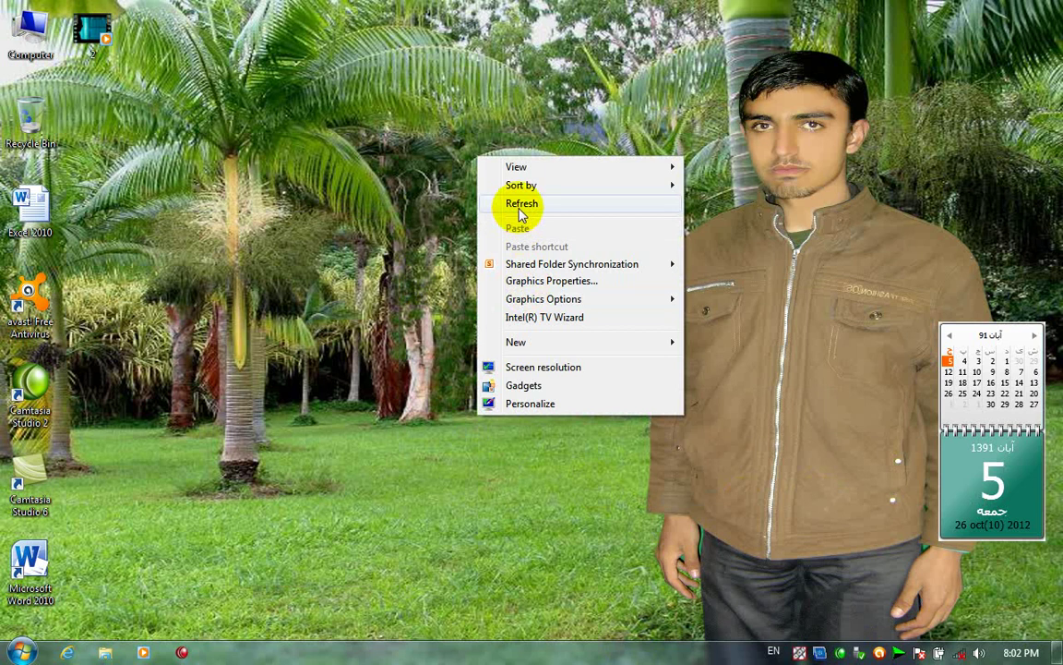
pyautogui.click(515, 207)
# Add the Address toolbar to the taskbar through the taskbar properties, apply the change and confirm.
pyautogui.rightClick(509, 649)
pyautogui.click(536, 642)
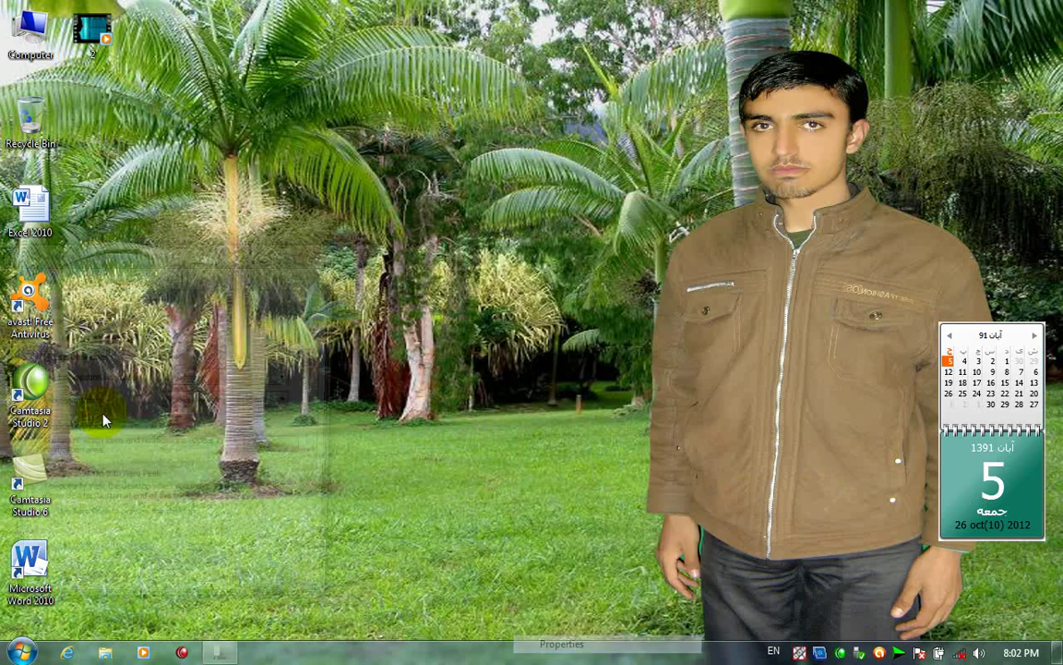
pyautogui.click(130, 278)
pyautogui.click(33, 323)
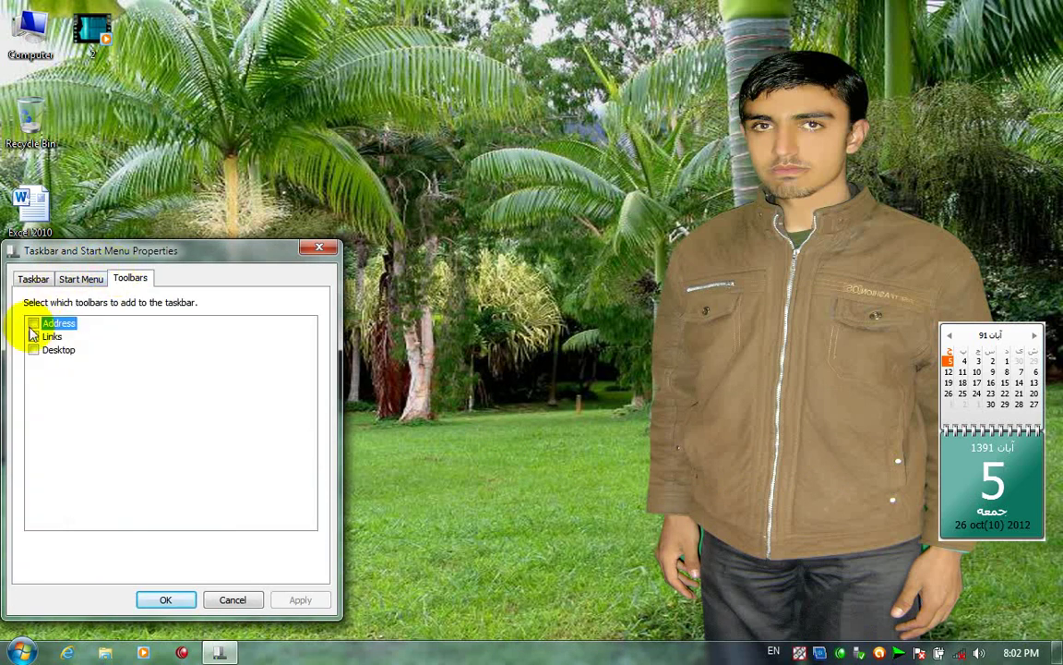
pyautogui.moveTo(110, 251); pyautogui.dragTo(277, 186)
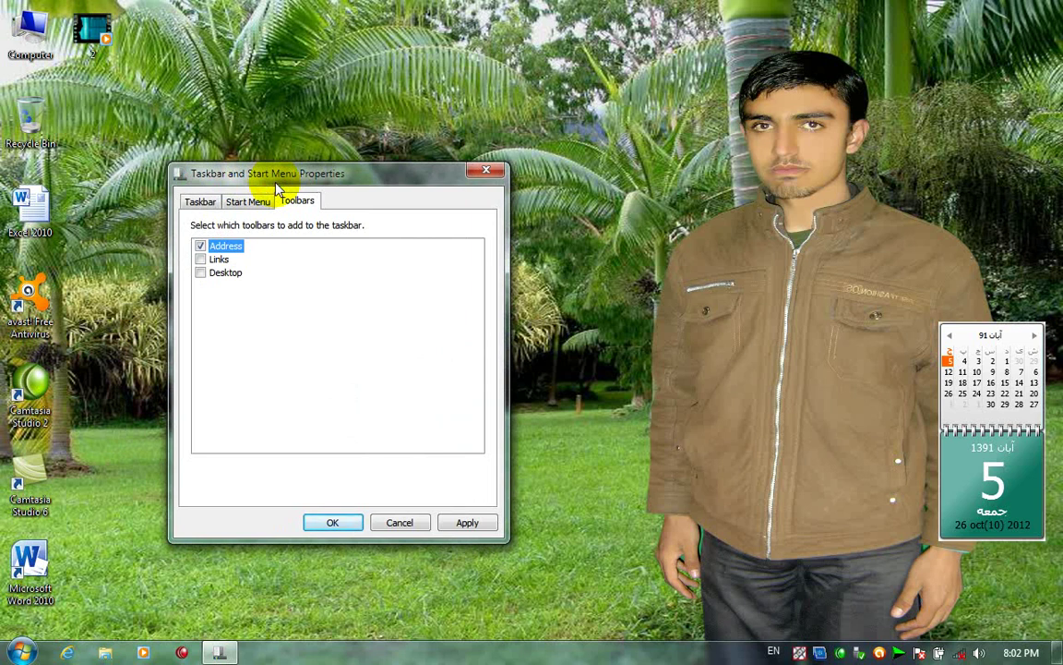
pyautogui.click(469, 523)
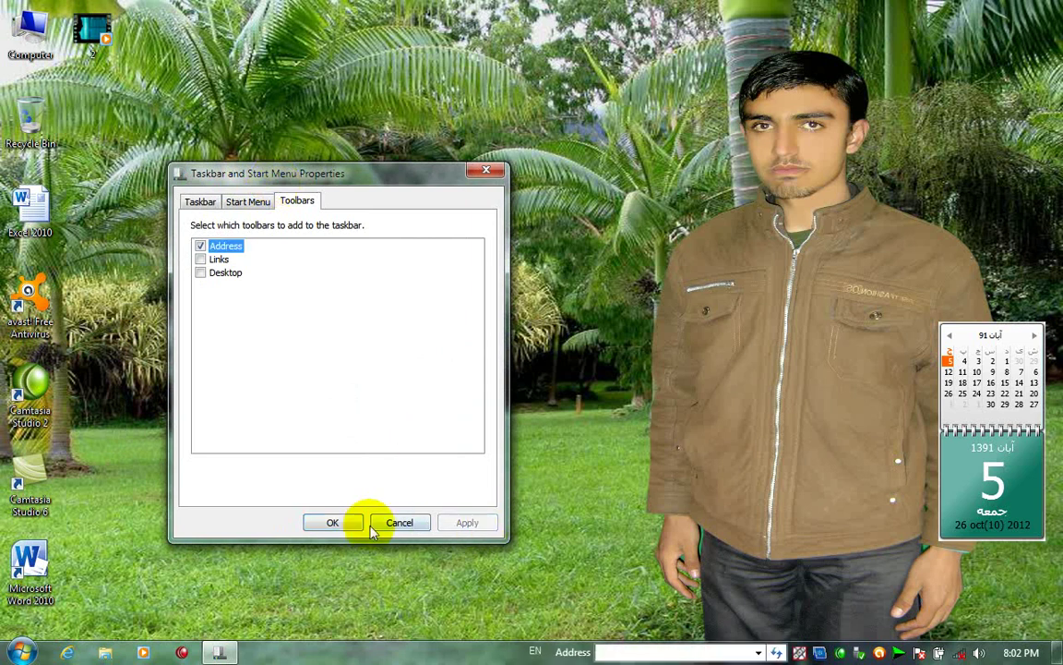
pyautogui.click(333, 522)
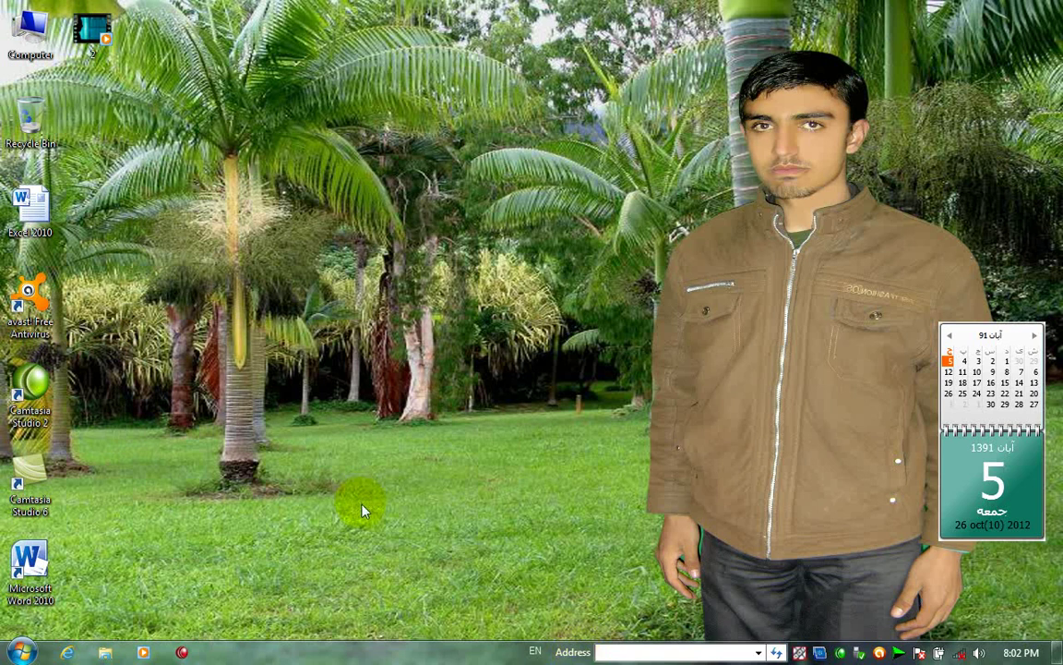
# Copy the Excel 2010 document, paste it on an empty part of the desktop, and rename the copy "a".
pyautogui.rightClick(23, 222)
pyautogui.click(67, 469)
pyautogui.rightClick(273, 252)
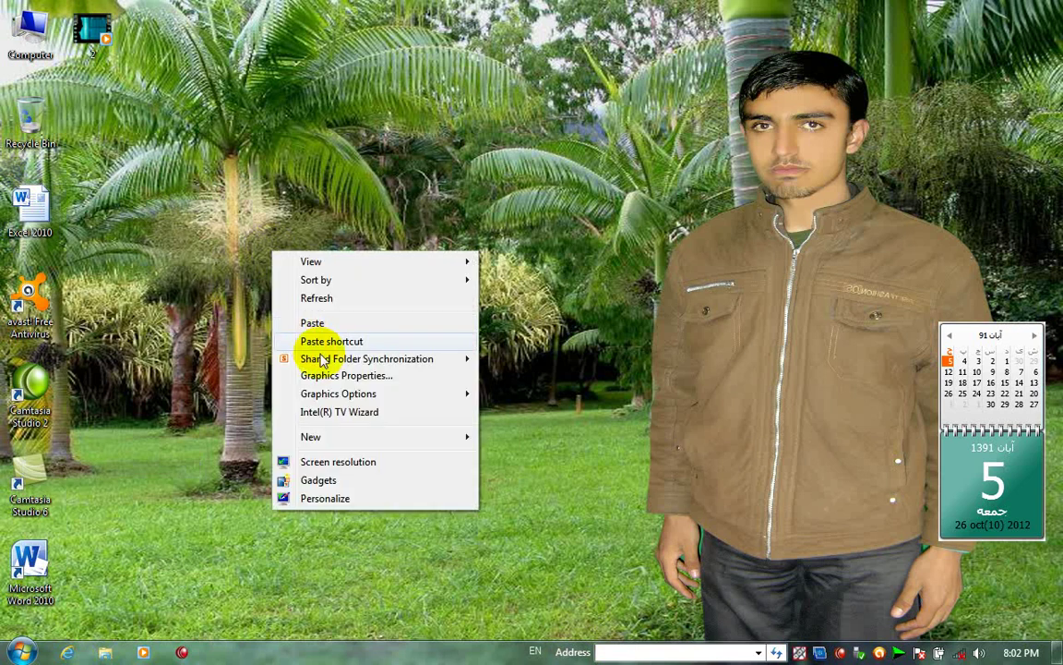
pyautogui.click(314, 323)
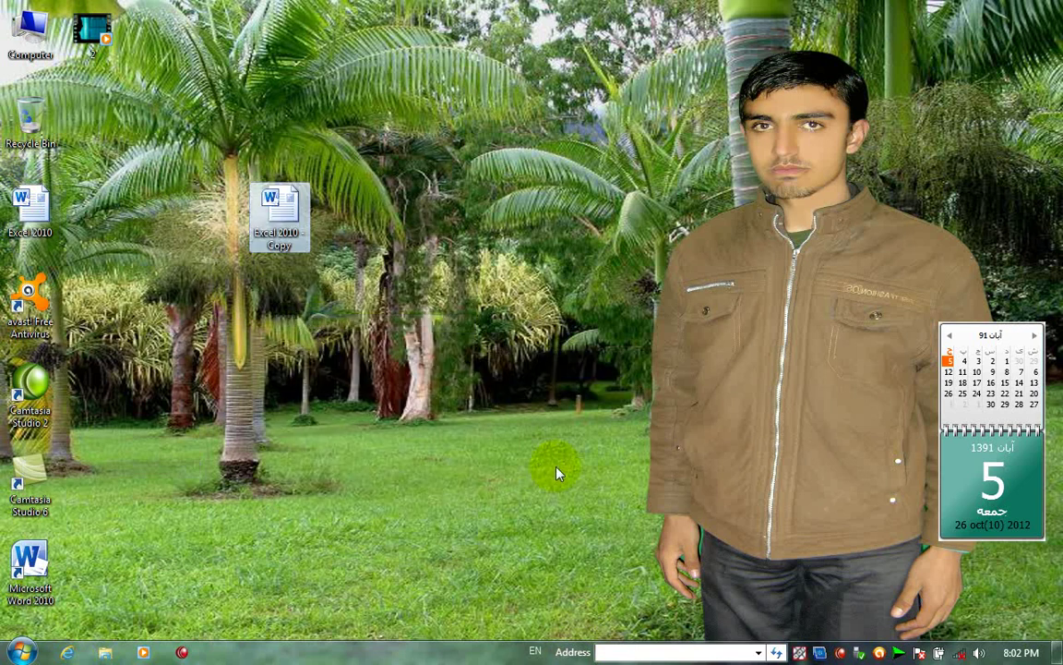
pyautogui.press('F2')
pyautogui.write('a')
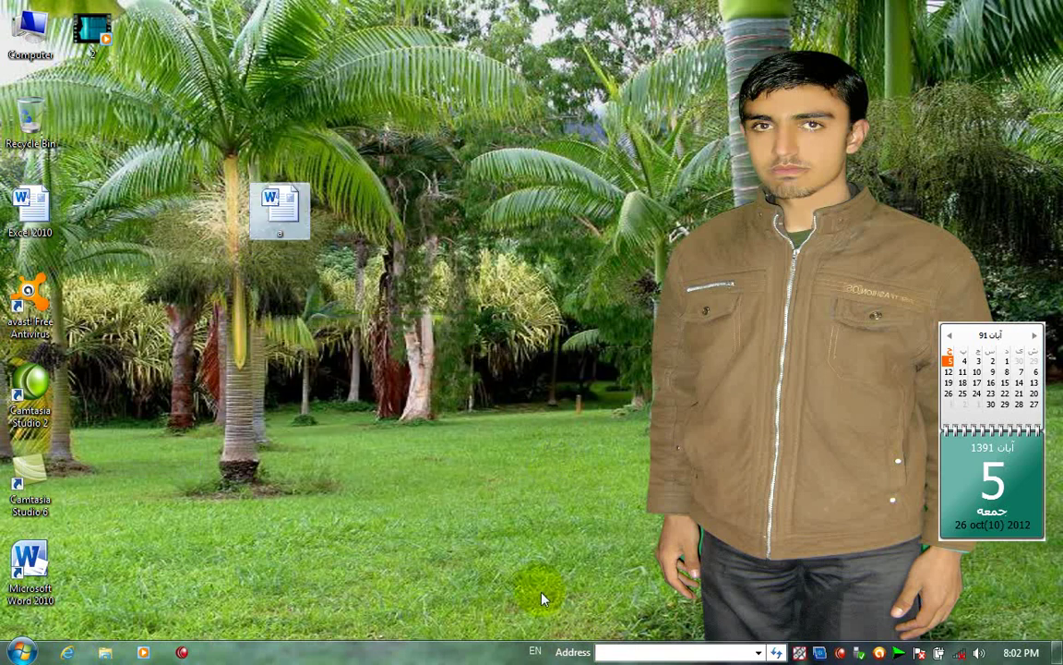
# Use the taskbar's Address toolbar to open the a.docx document, and close Word.
pyautogui.click(634, 652)
pyautogui.write('a')
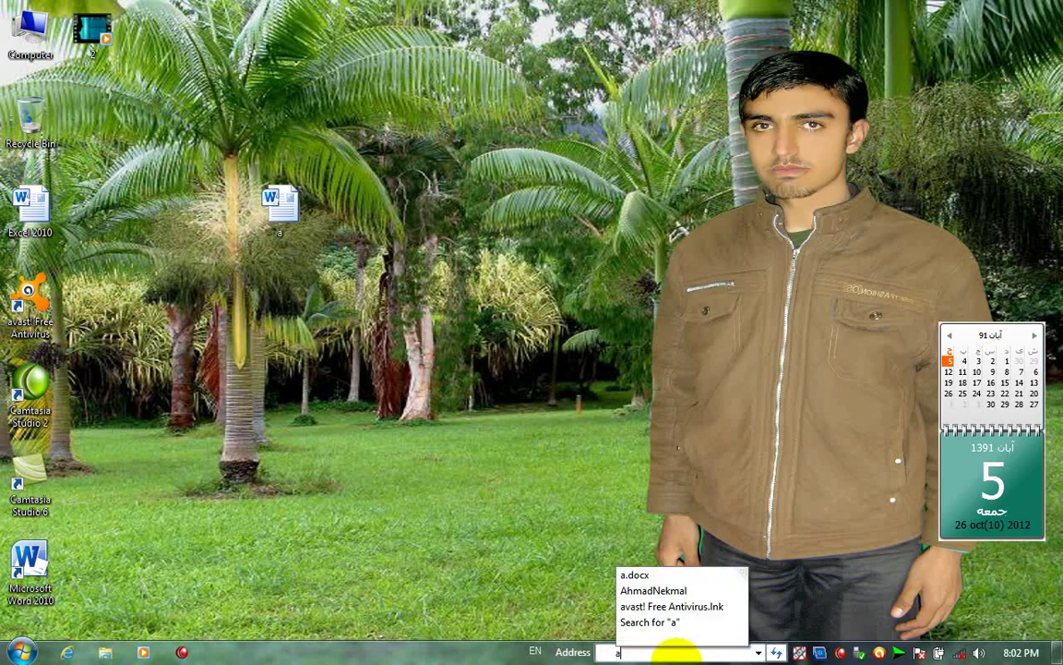
pyautogui.press('Down')
pyautogui.press('Return')
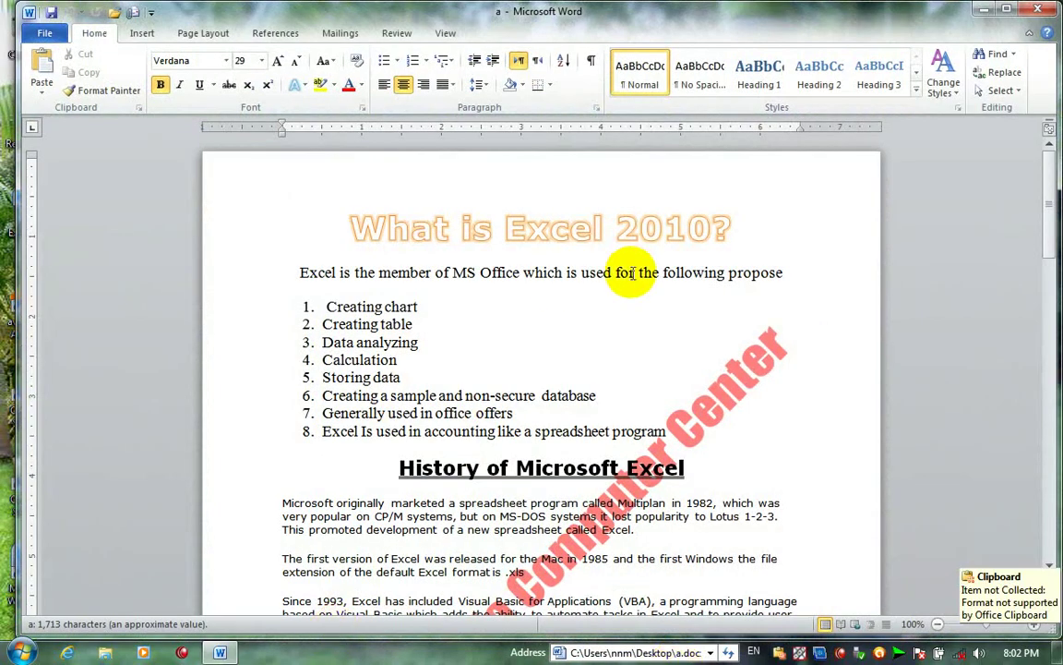
pyautogui.click(1037, 9)
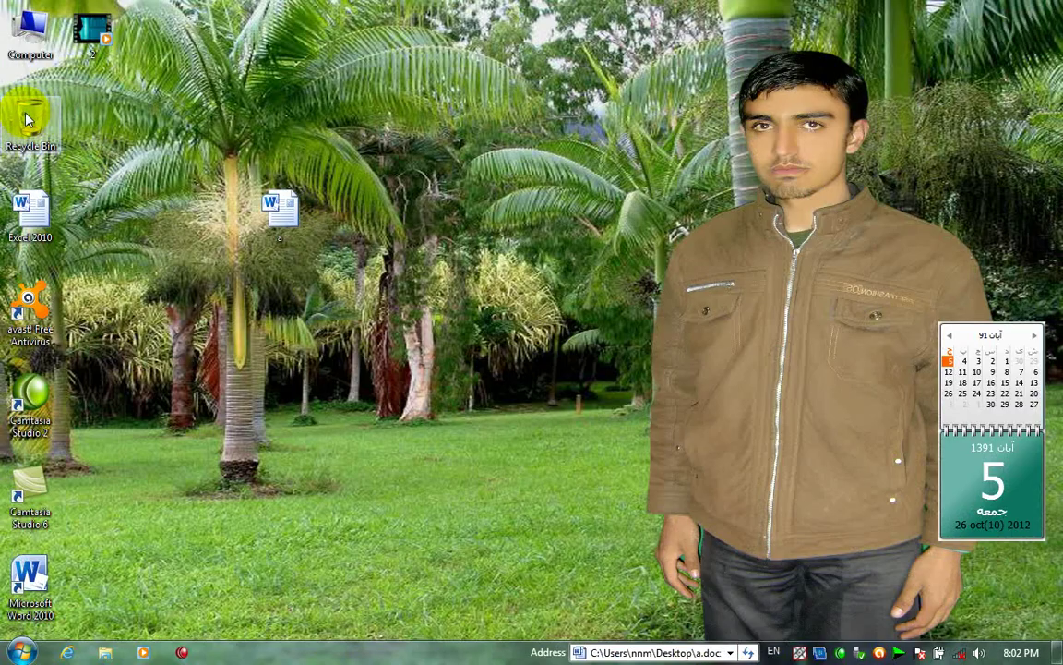
# Replace the Address toolbar's entry with "com", open the suggested Computer location, and close its window.
pyautogui.click(651, 652)
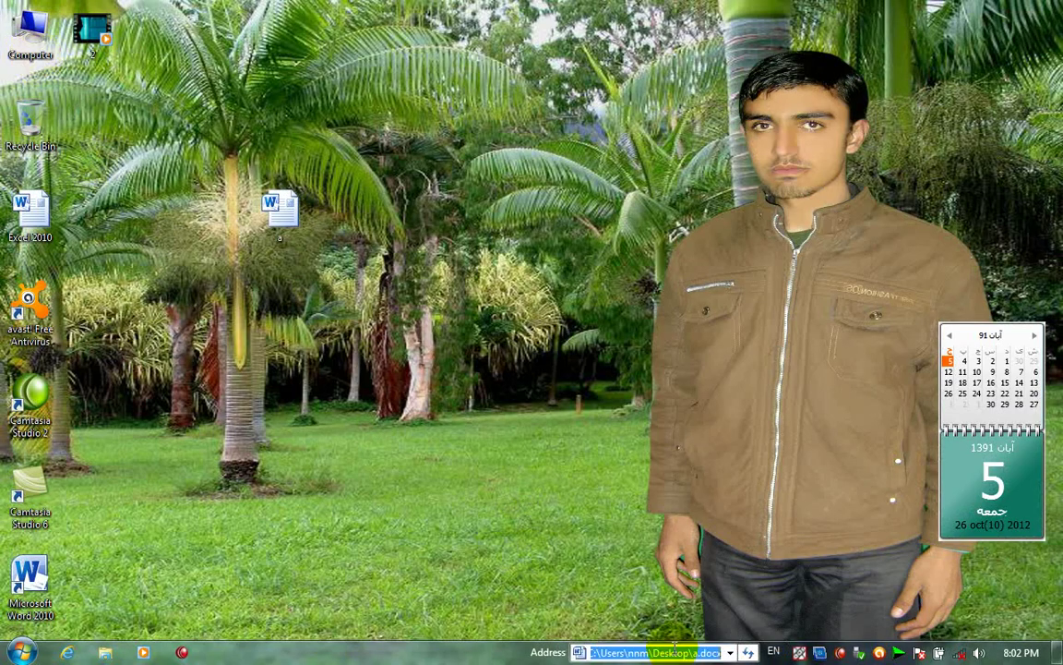
pyautogui.press('BackSpace')
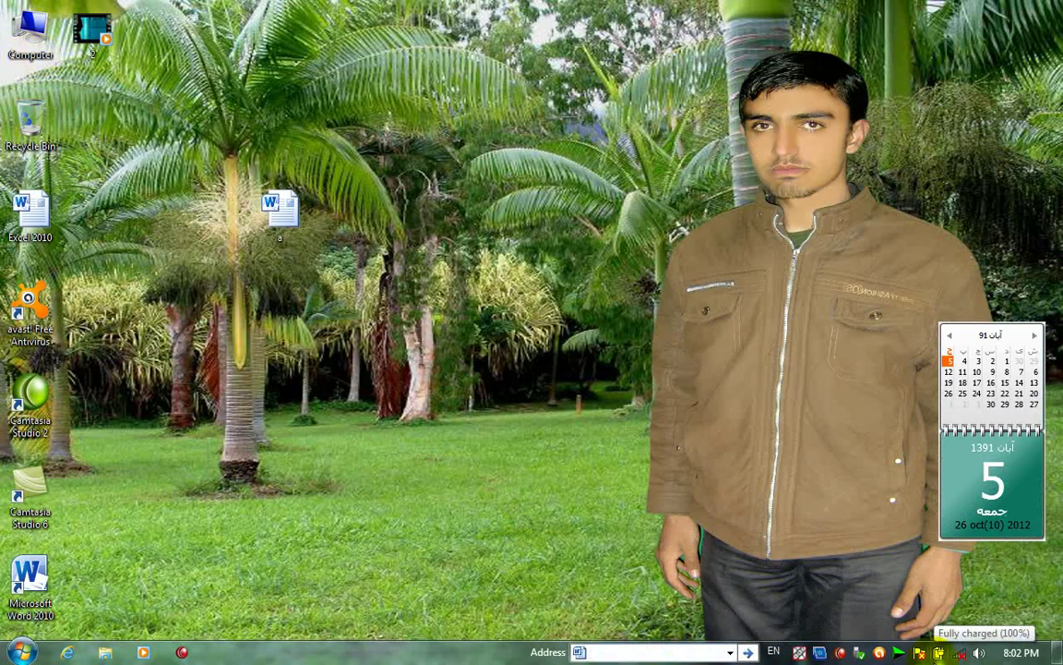
pyautogui.write('com')
pyautogui.press('Up')
pyautogui.press('Up')
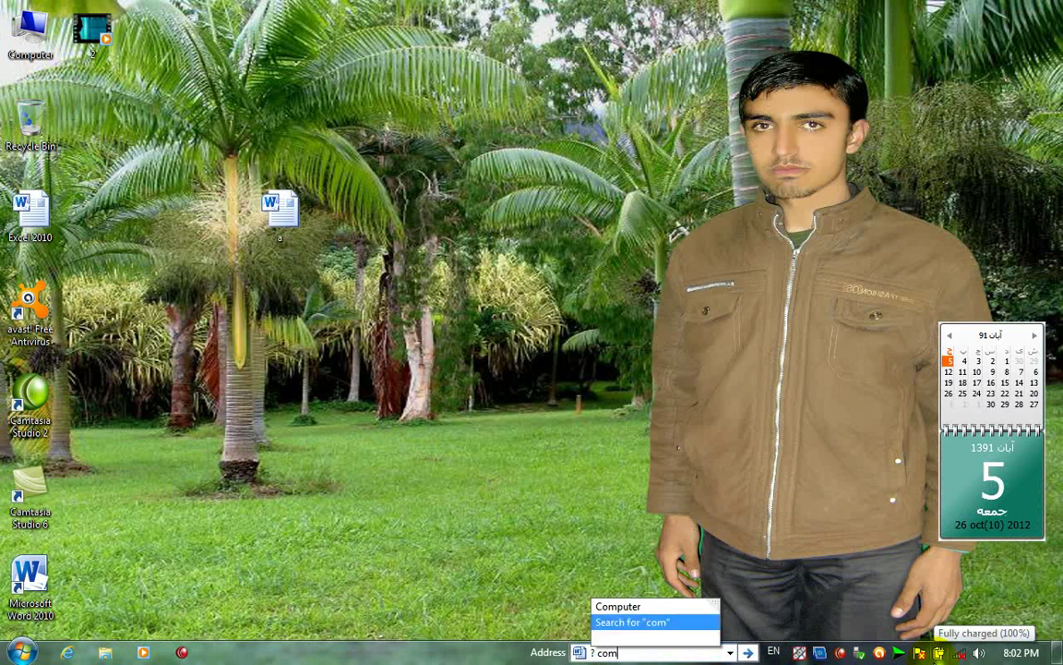
pyautogui.press('Return')
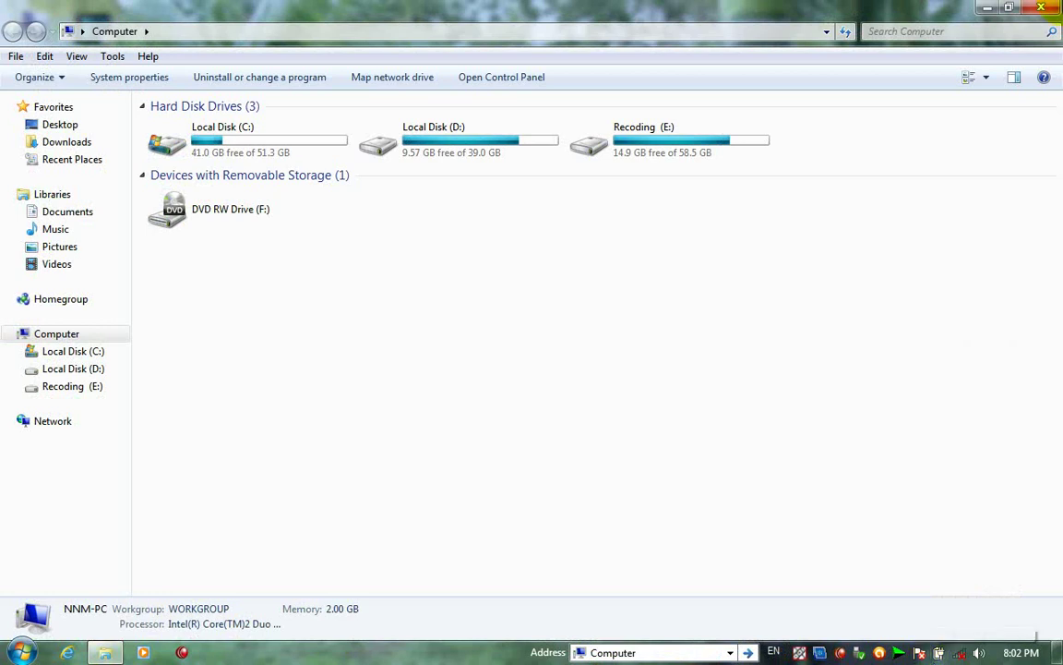
pyautogui.click(1046, 8)
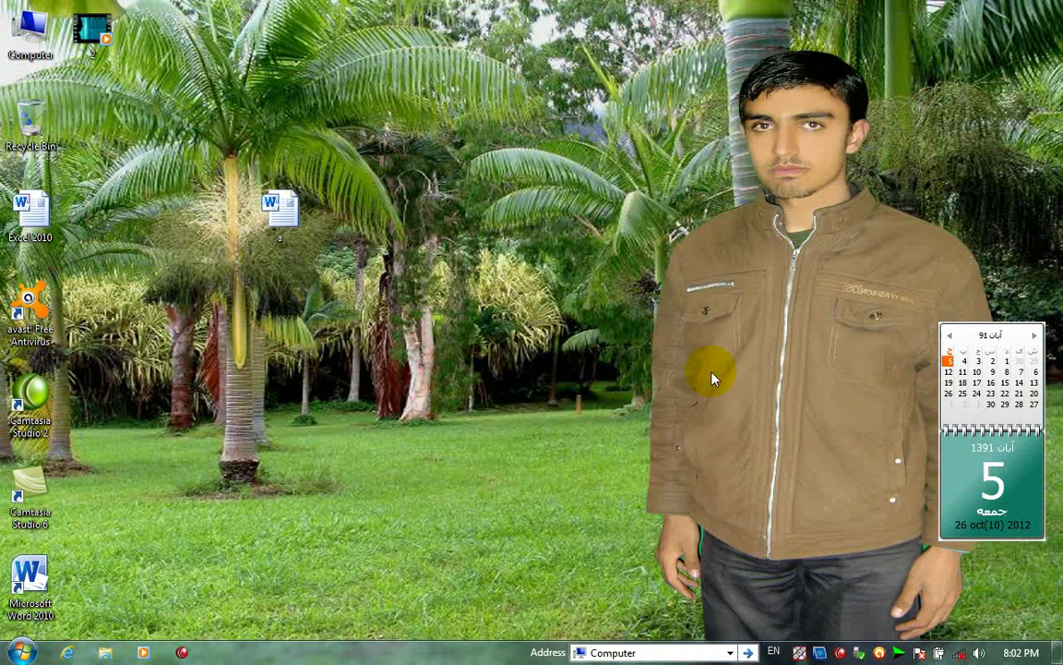
# View the history of opened locations in the Address toolbar.
pyautogui.click(730, 653)
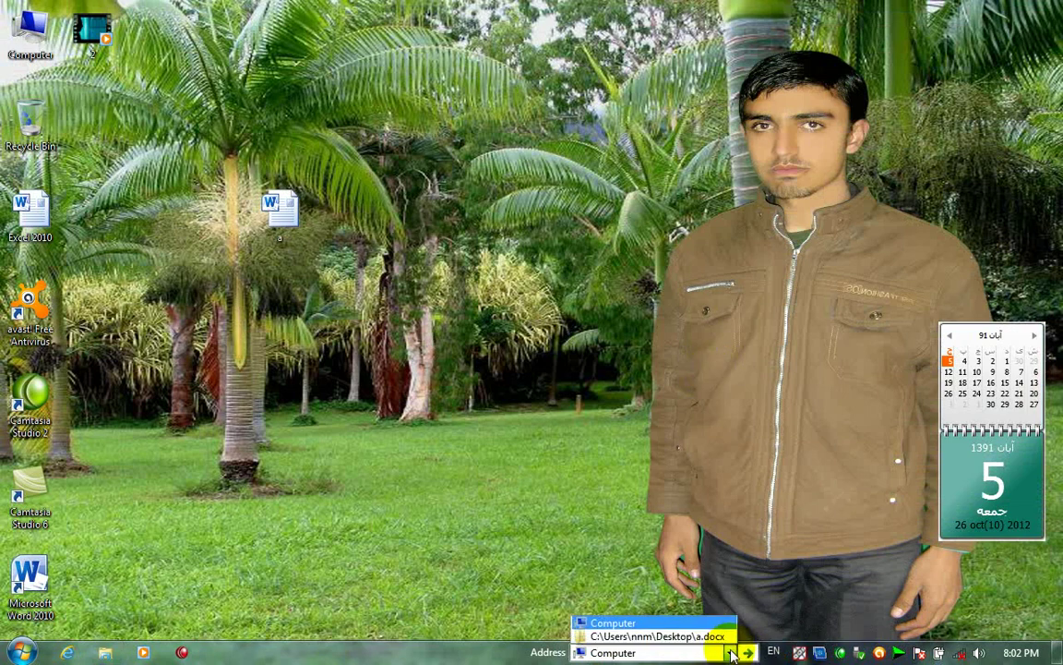
pyautogui.click(689, 582)
pyautogui.click(659, 653)
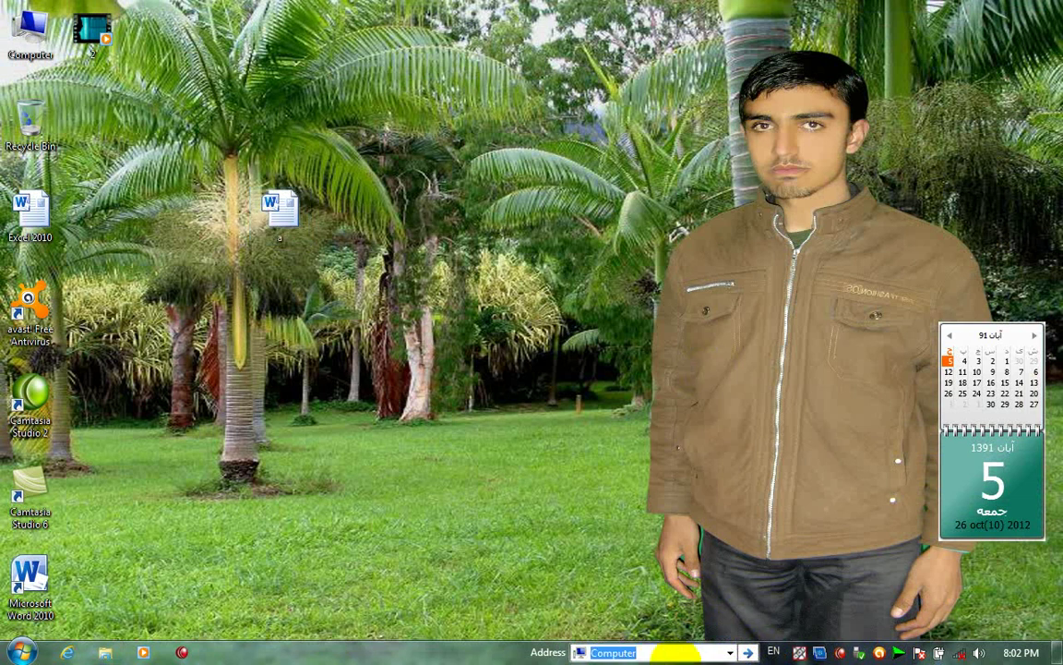
# Remove the Address toolbar from the taskbar in the taskbar properties and confirm.
pyautogui.rightClick(646, 652)
pyautogui.rightClick(508, 653)
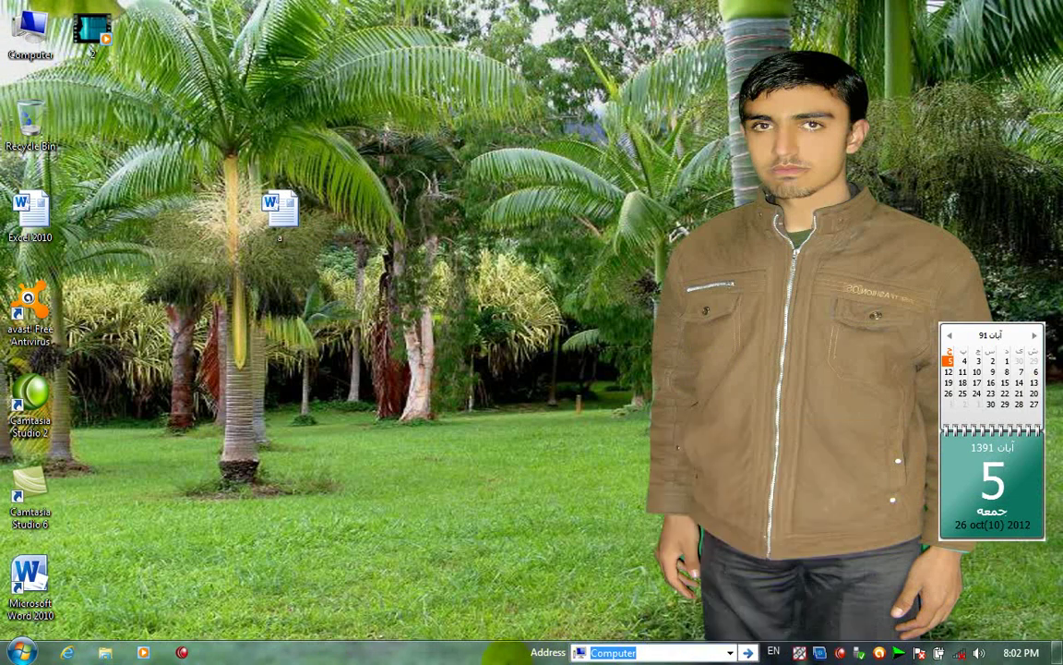
pyautogui.rightClick(508, 653)
pyautogui.rightClick(391, 648)
pyautogui.rightClick(408, 645)
pyautogui.click(420, 650)
pyautogui.click(130, 293)
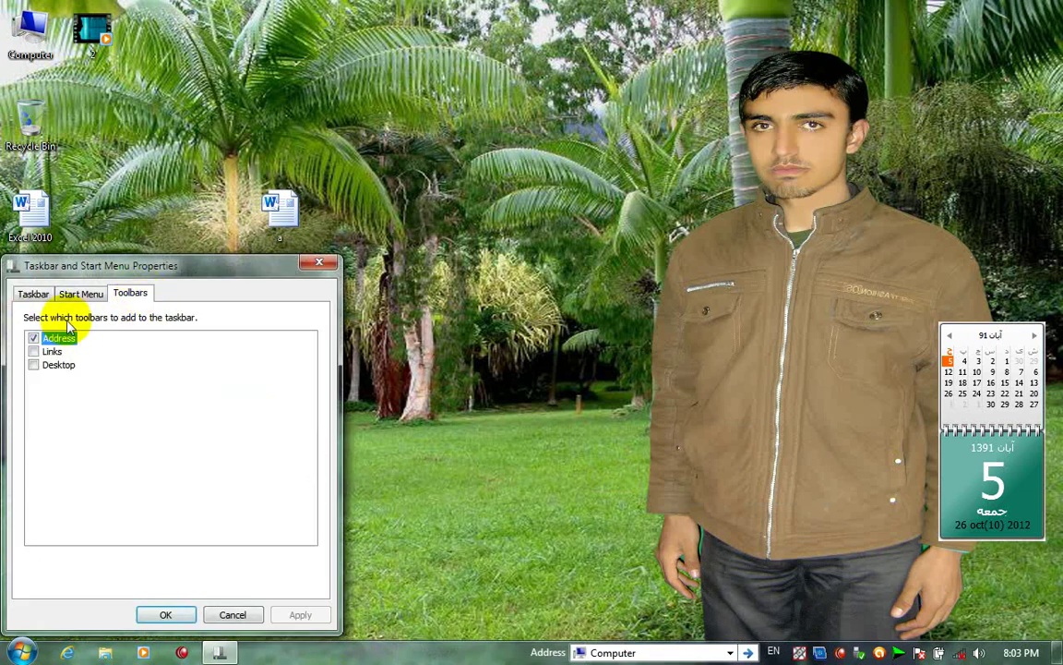
pyautogui.click(59, 339)
pyautogui.click(298, 613)
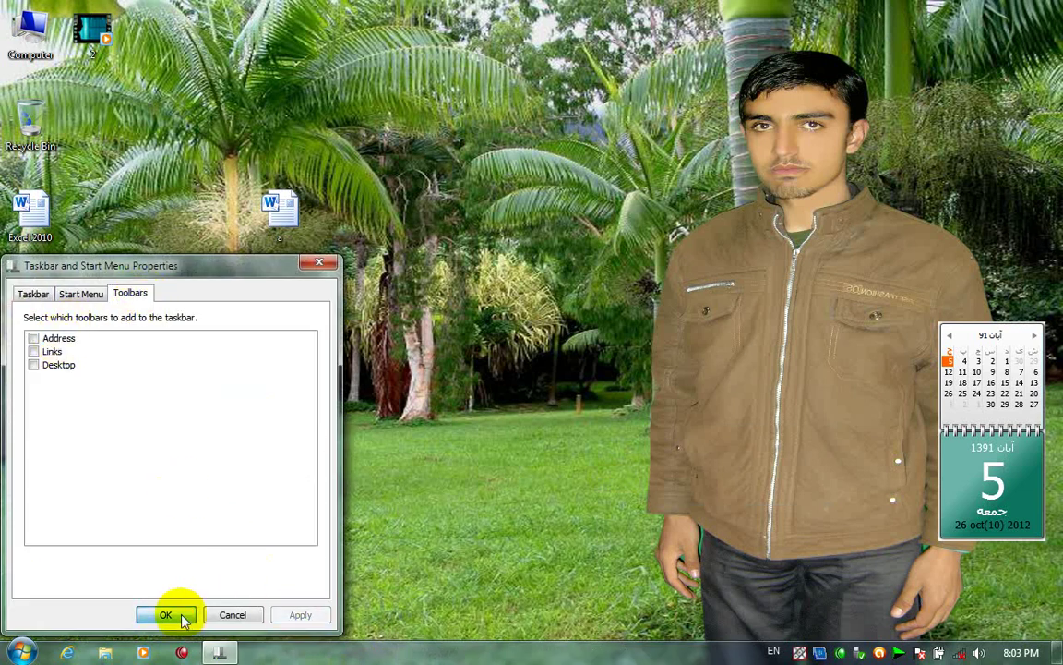
pyautogui.click(171, 614)
# Add the Links toolbar to the taskbar through the taskbar properties, apply the change and confirm.
pyautogui.rightClick(462, 652)
pyautogui.click(485, 647)
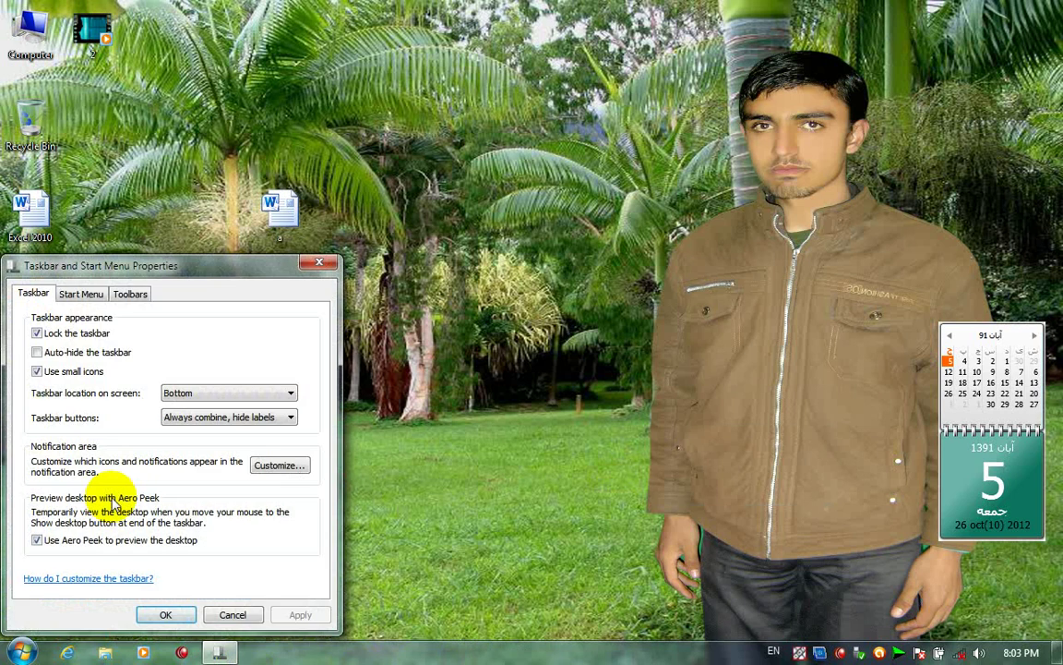
pyautogui.click(130, 294)
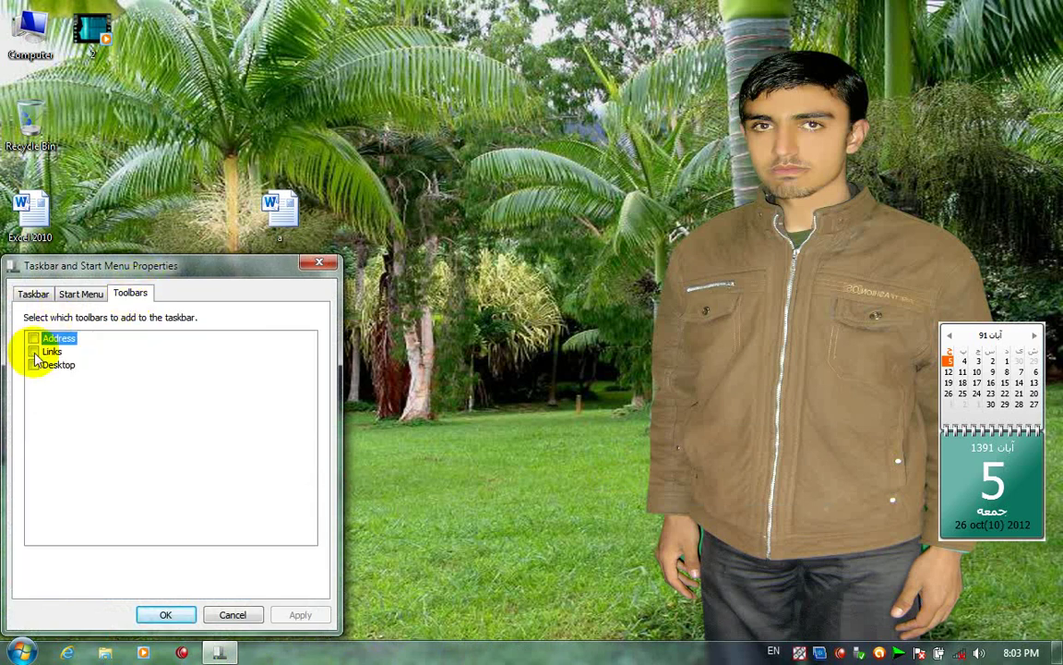
pyautogui.click(34, 351)
pyautogui.click(293, 614)
pyautogui.click(164, 614)
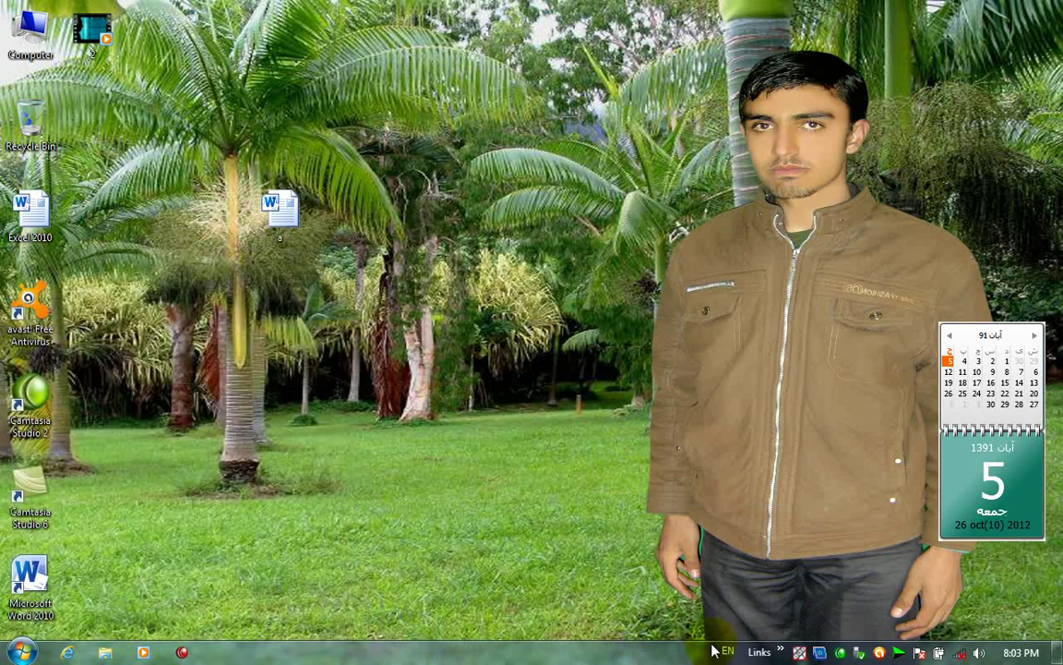
# Open Web Slice Gallery from the taskbar's Links toolbar, and close Internet Explorer.
pyautogui.click(782, 652)
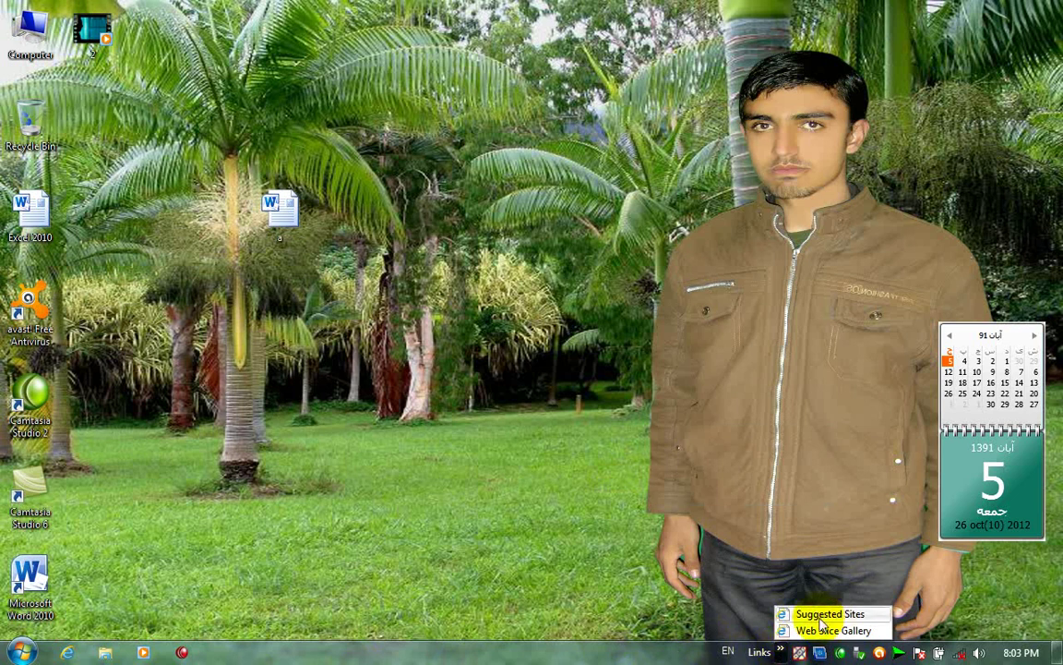
pyautogui.click(822, 630)
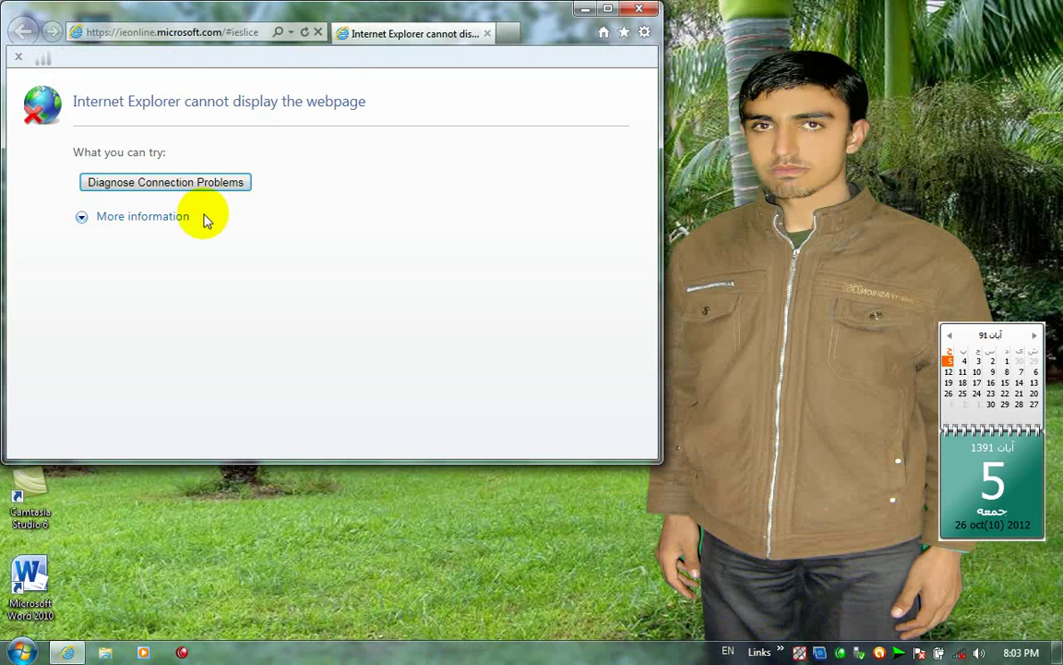
pyautogui.click(638, 9)
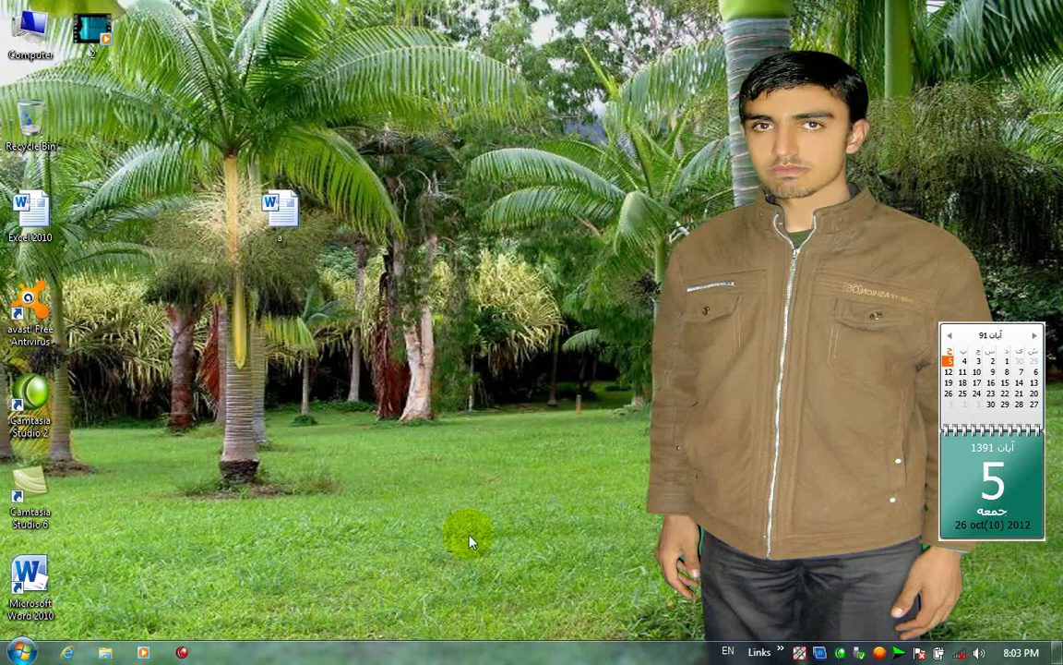
# Remove the Links toolbar from the taskbar in the taskbar properties and confirm.
pyautogui.rightClick(498, 653)
pyautogui.click(526, 652)
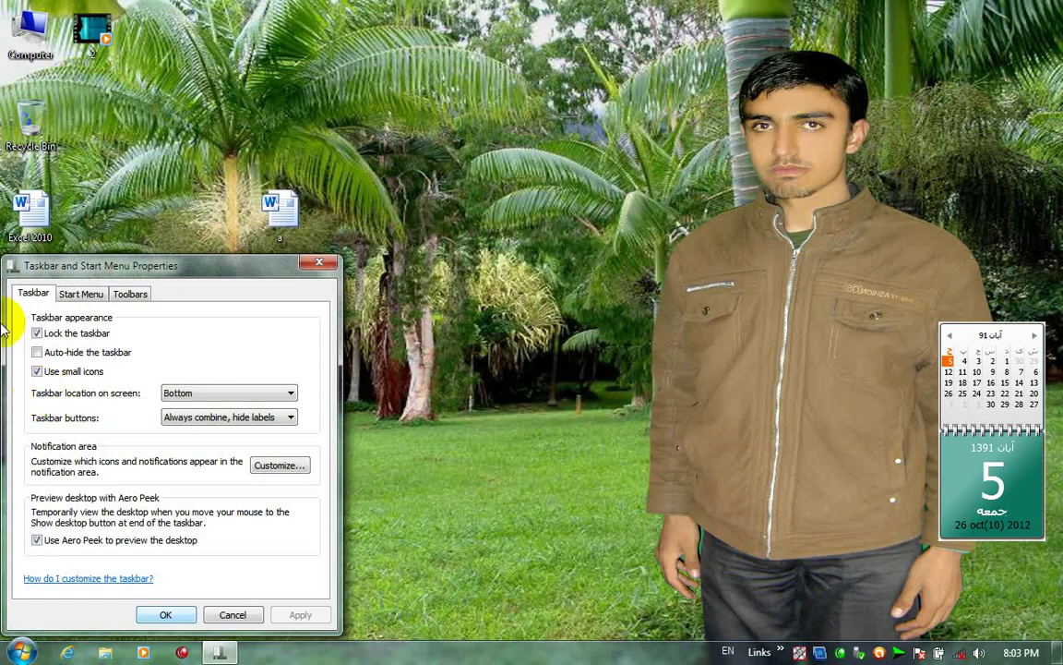
pyautogui.click(131, 293)
pyautogui.click(51, 355)
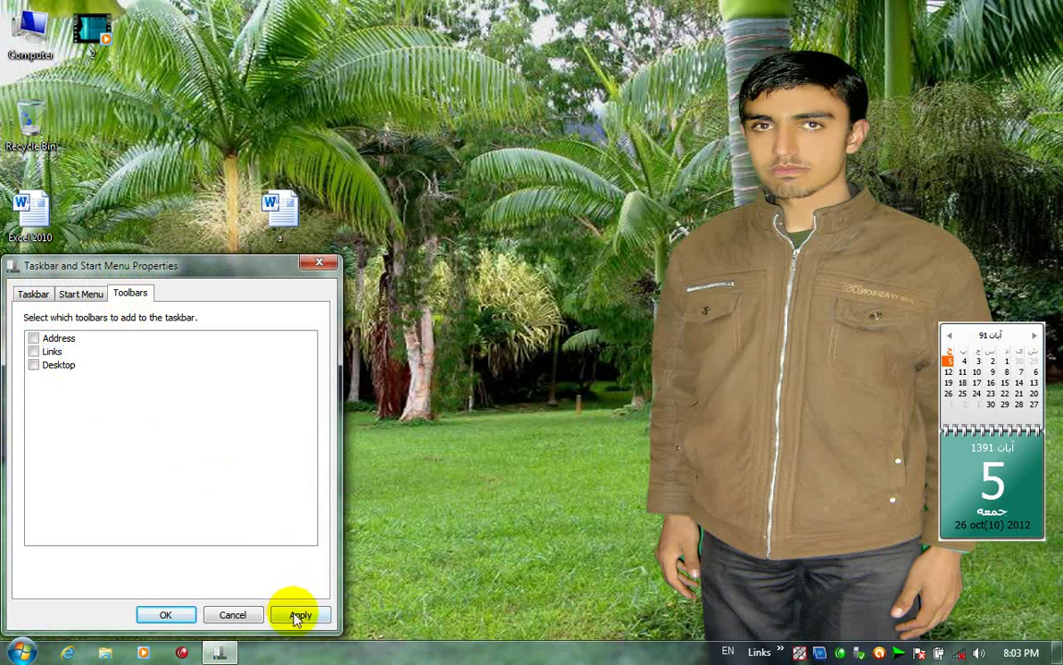
pyautogui.click(298, 613)
pyautogui.click(166, 613)
# Add the Desktop toolbar to the taskbar through the taskbar properties, confirm, and expand its list of desktop items.
pyautogui.rightClick(427, 654)
pyautogui.click(466, 652)
pyautogui.click(130, 293)
pyautogui.click(59, 365)
pyautogui.click(299, 614)
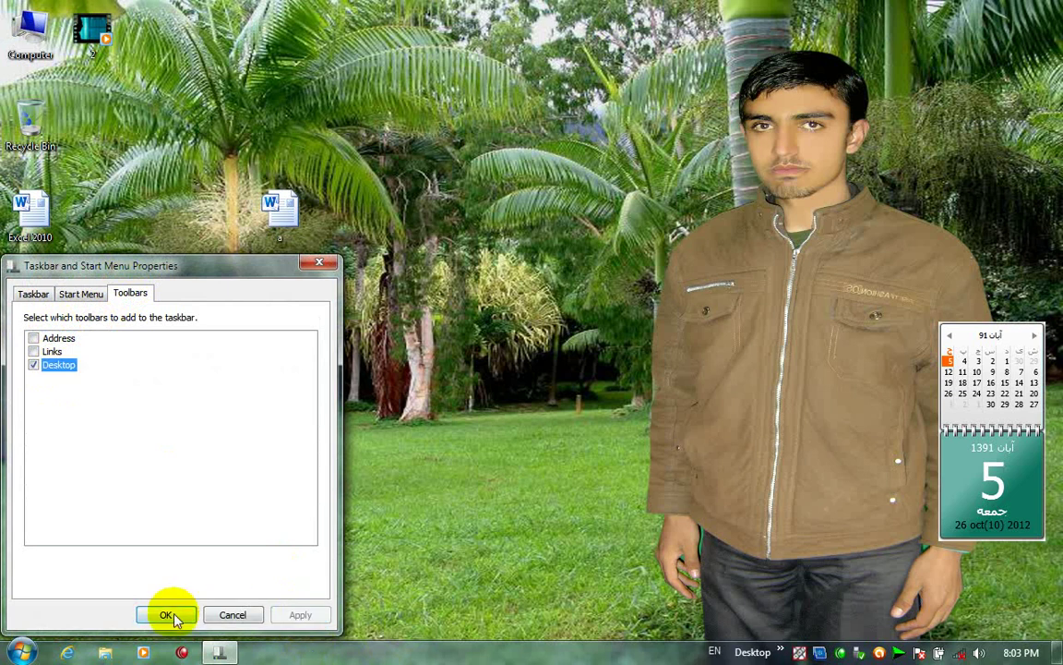
pyautogui.click(166, 614)
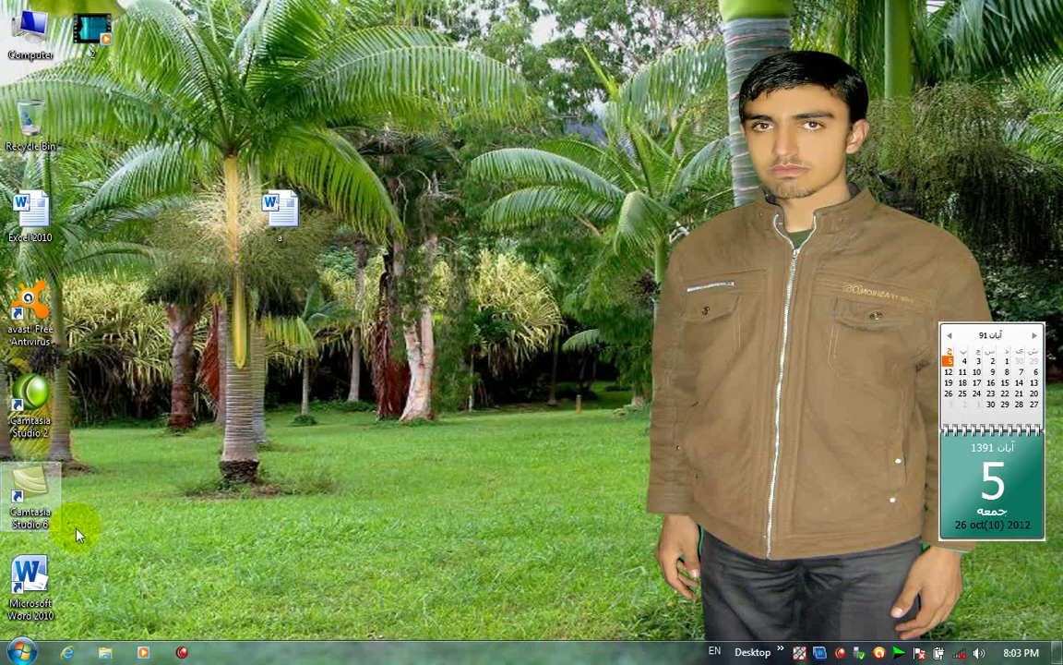
pyautogui.click(785, 651)
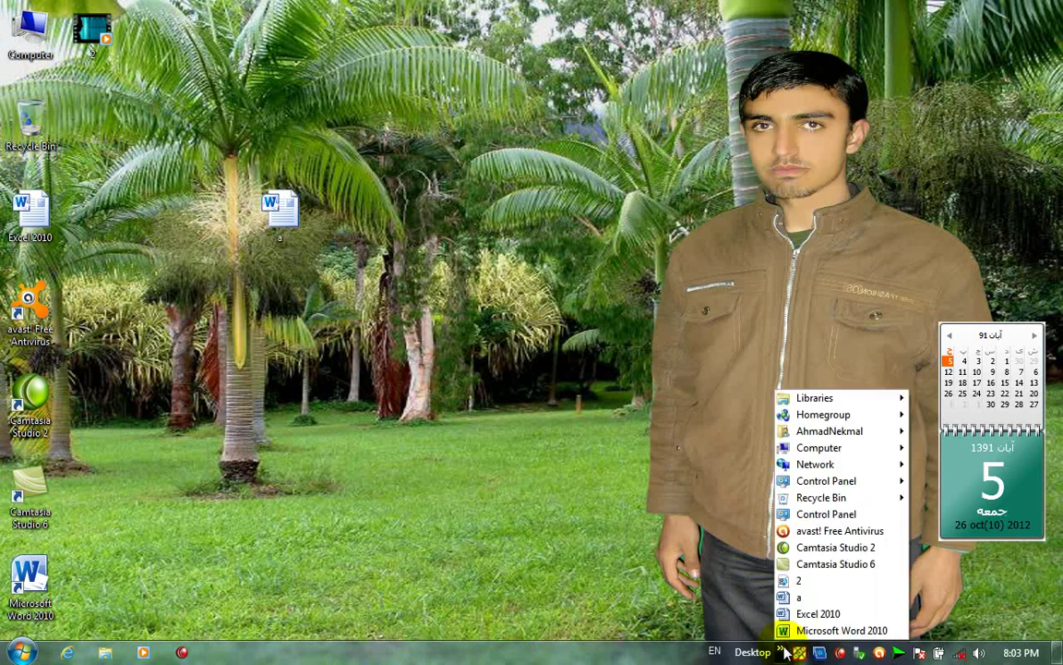
# Delete the Word document "a" from the desktop and confirm the deletion.
pyautogui.moveTo(783, 405)
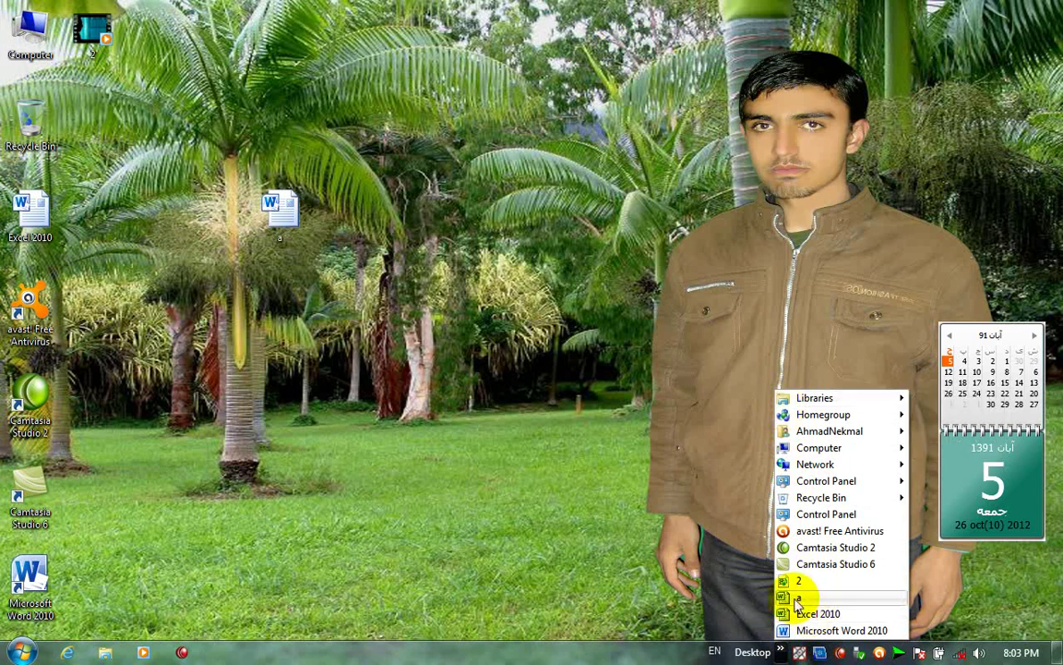
pyautogui.click(278, 211)
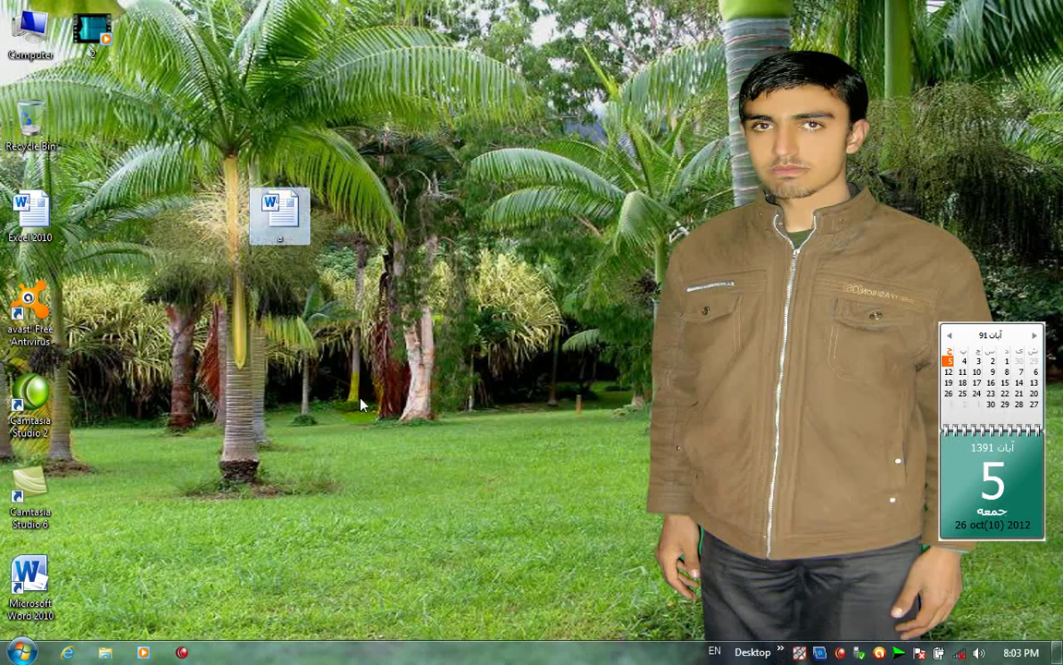
pyautogui.press('Delete')
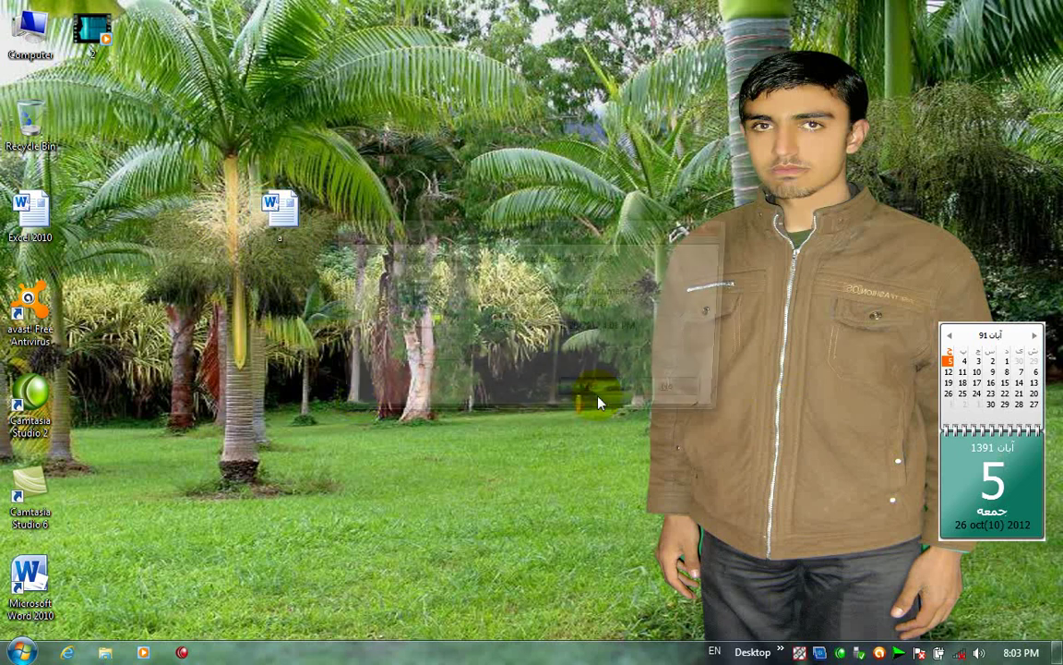
pyautogui.press('Return')
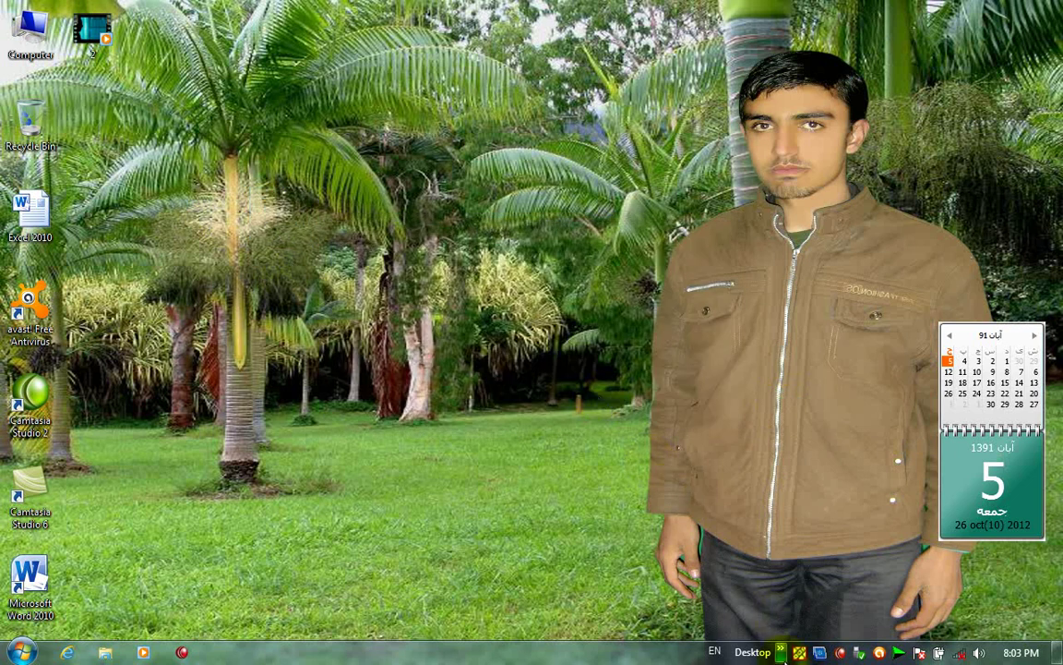
# Start Microsoft Word 2010 from the taskbar's Desktop toolbar list, and close Word without editing the blank document.
pyautogui.click(780, 652)
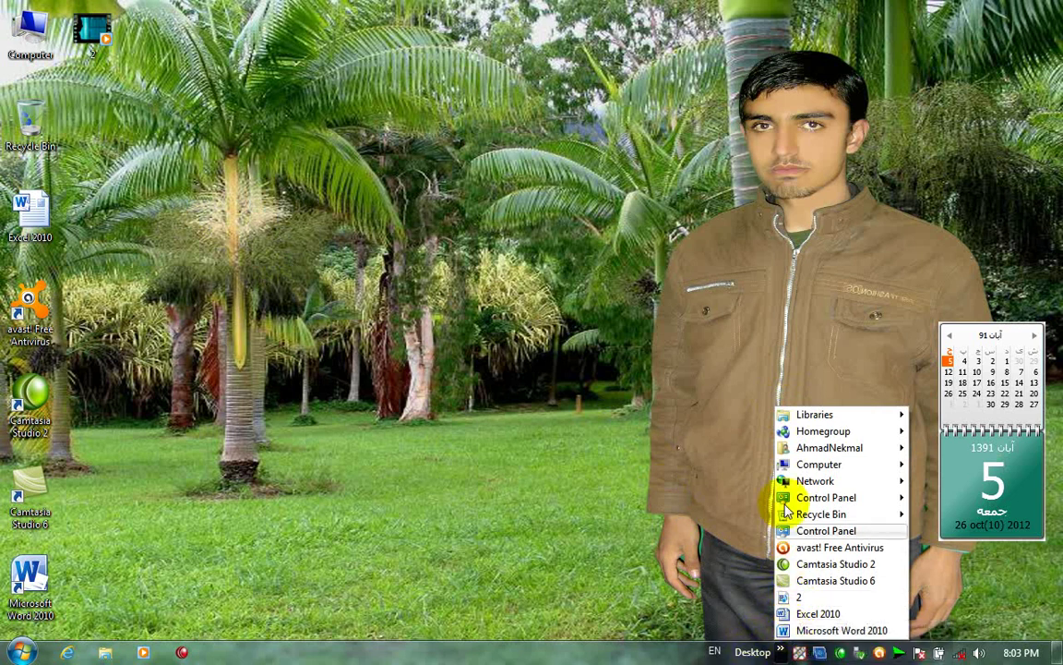
pyautogui.click(839, 630)
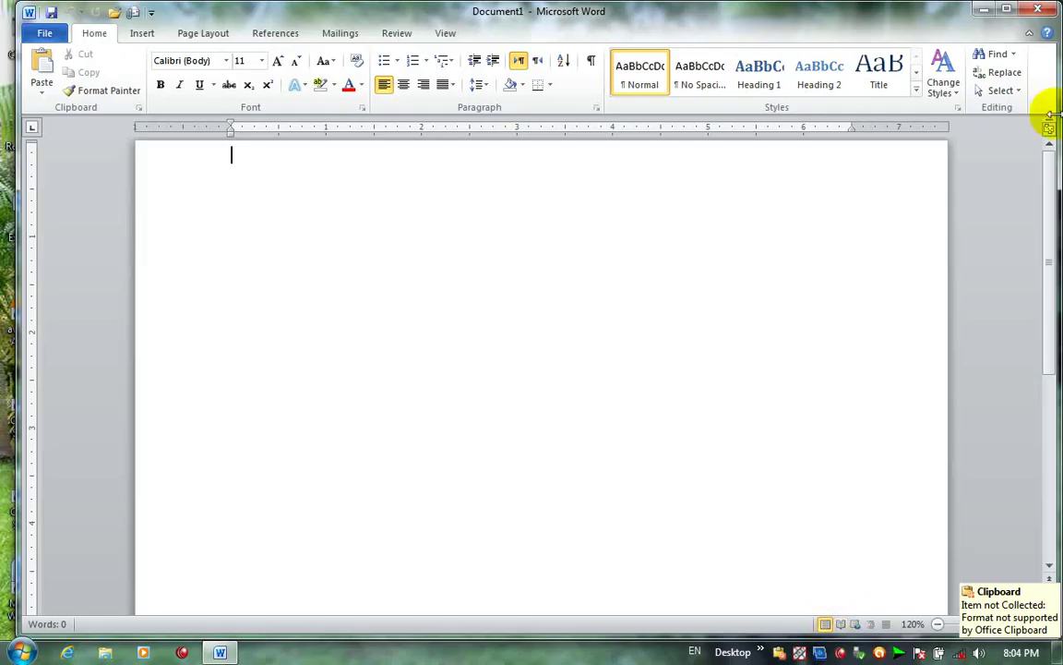
pyautogui.click(1038, 9)
pyautogui.doubleClick(48, 596)
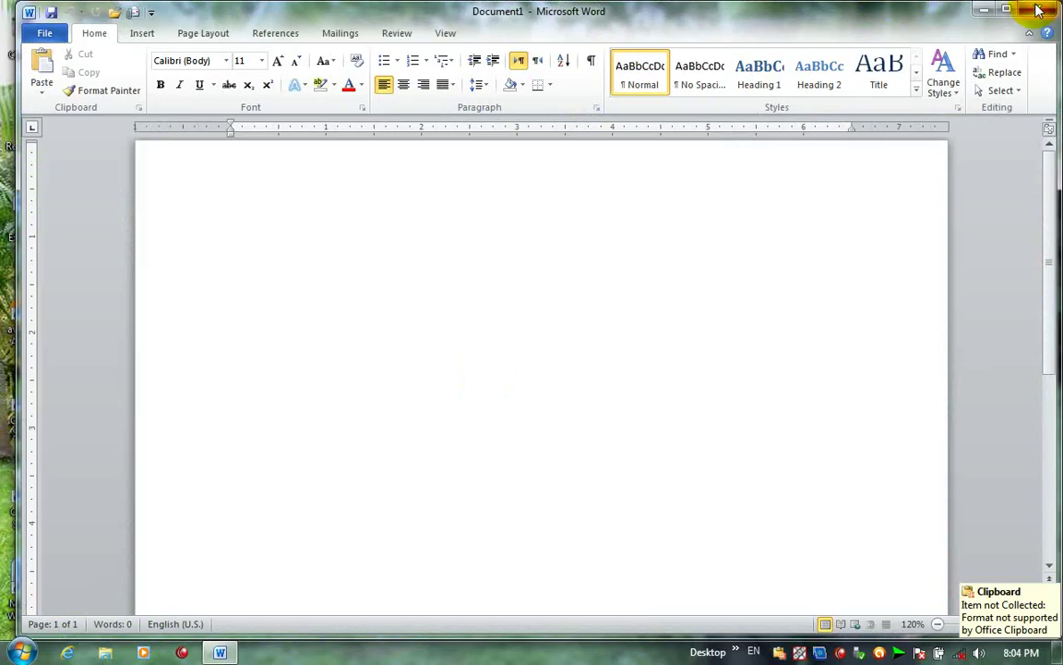
pyautogui.click(1037, 8)
# Remove the Desktop toolbar from the taskbar in the taskbar properties, apply the change and confirm.
pyautogui.rightClick(531, 652)
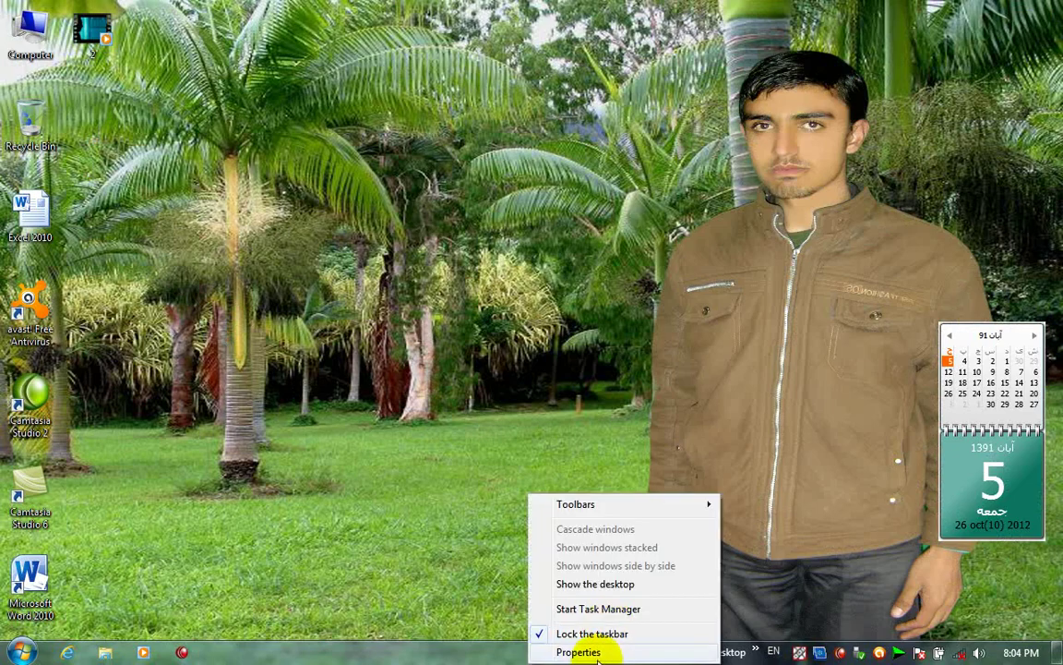
pyautogui.click(584, 650)
pyautogui.click(130, 294)
pyautogui.click(35, 364)
pyautogui.click(305, 614)
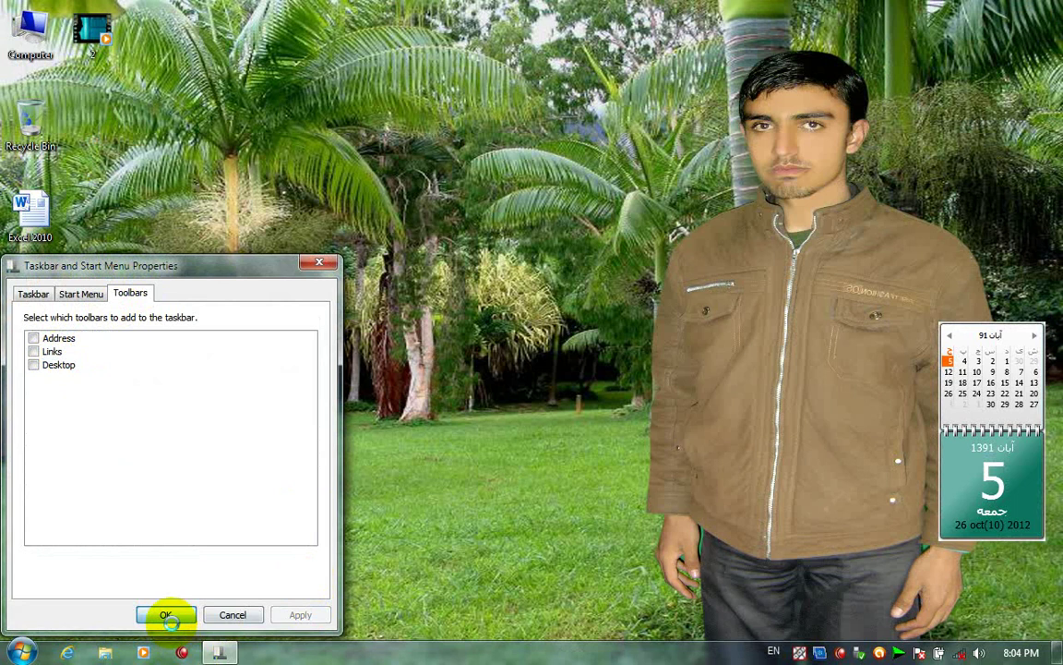
pyautogui.click(166, 614)
# Review the toolbar list and the taskbar appearance options in the taskbar properties, and close the dialog.
pyautogui.rightClick(505, 650)
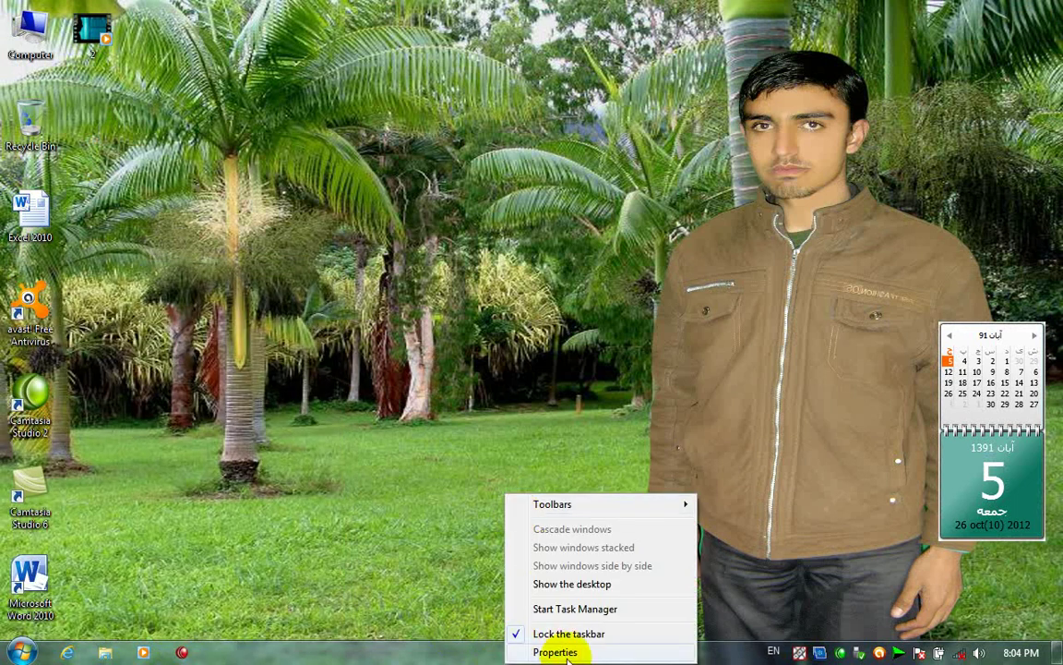
pyautogui.click(557, 652)
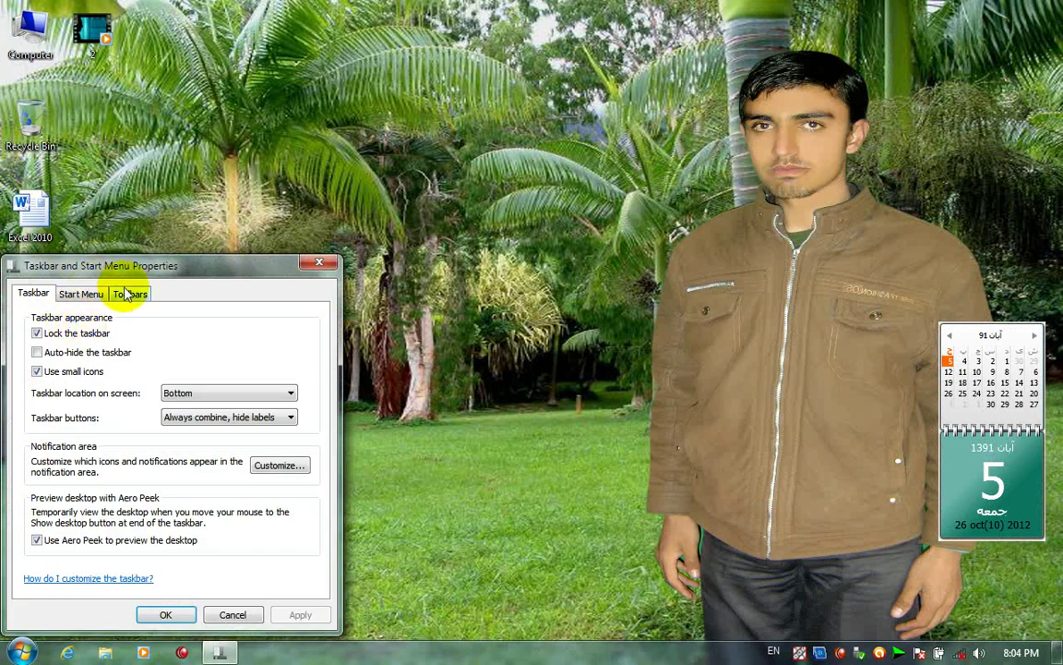
pyautogui.click(130, 293)
pyautogui.click(319, 263)
pyautogui.rightClick(505, 649)
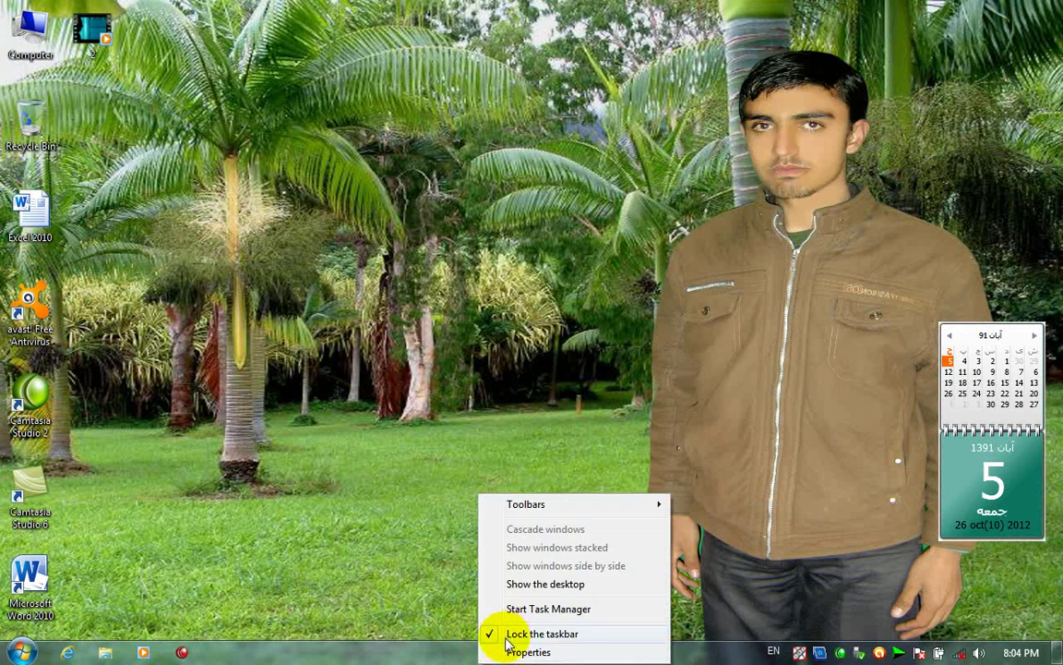
pyautogui.click(526, 651)
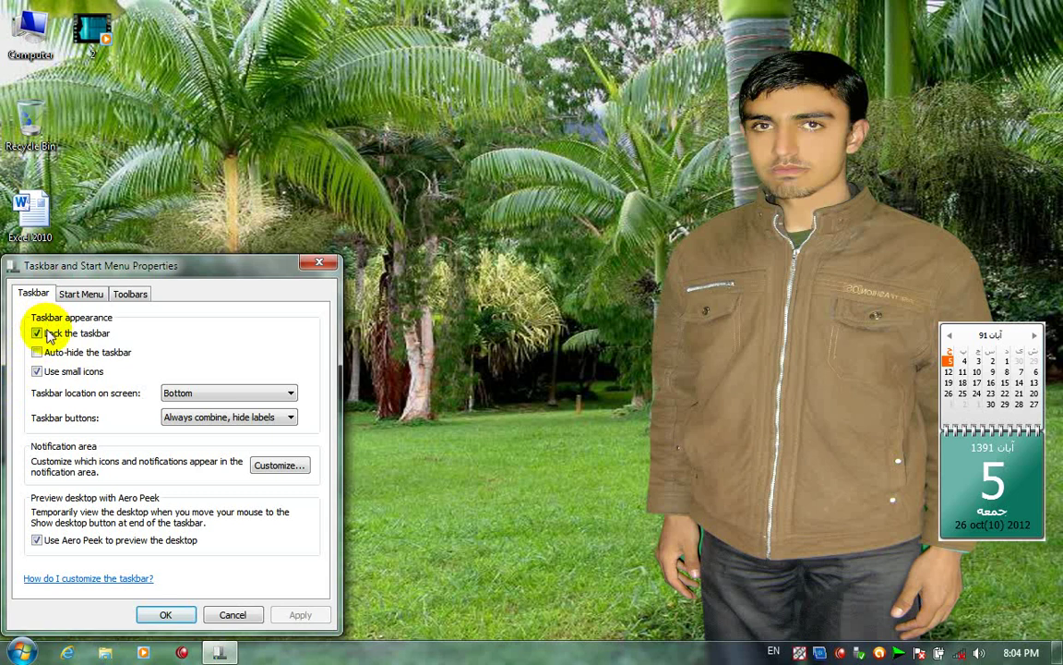
pyautogui.click(168, 614)
# Unlock the taskbar, enlarge its height to several rows, and lock it again.
pyautogui.rightClick(417, 652)
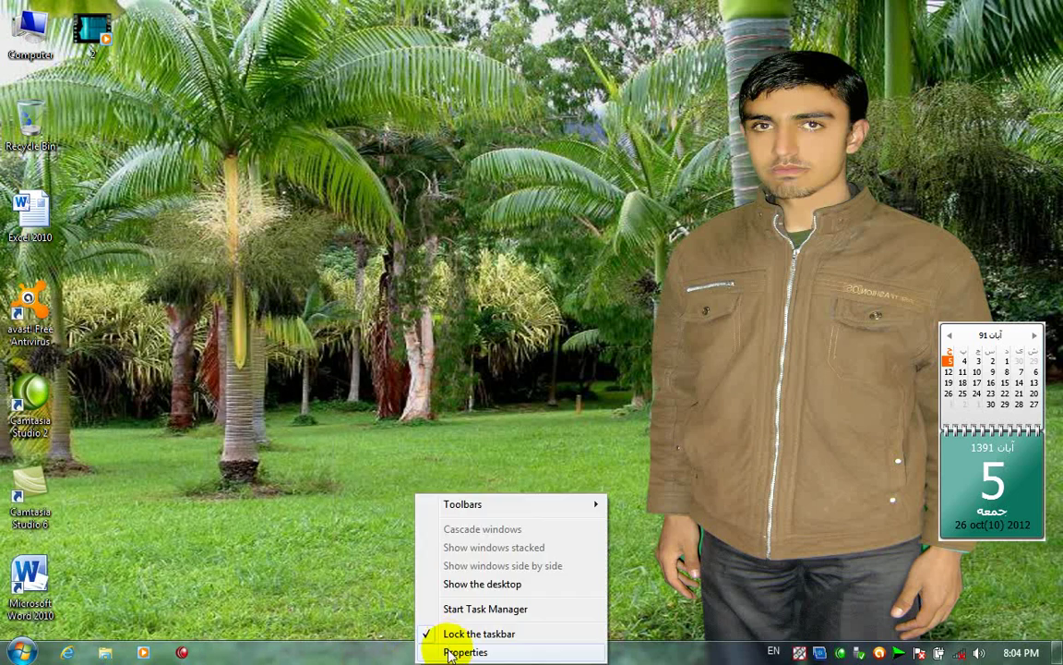
pyautogui.click(452, 633)
pyautogui.moveTo(443, 641); pyautogui.dragTo(466, 563)
pyautogui.rightClick(476, 635)
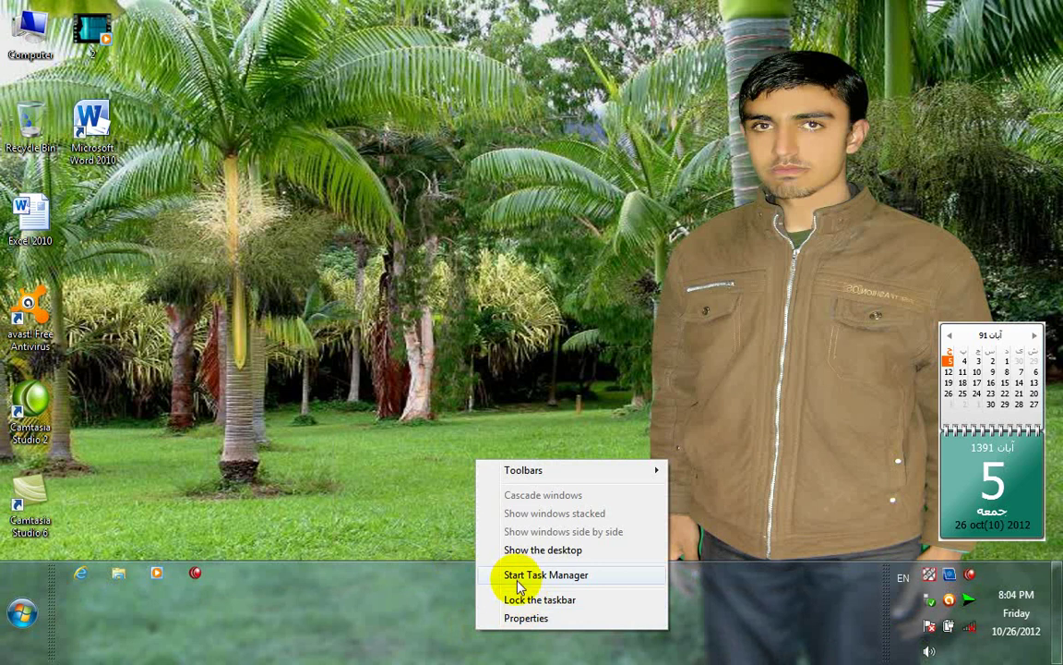
pyautogui.click(499, 600)
# Unlock the enlarged taskbar, shrink it back to a single row, and lock it.
pyautogui.rightClick(505, 610)
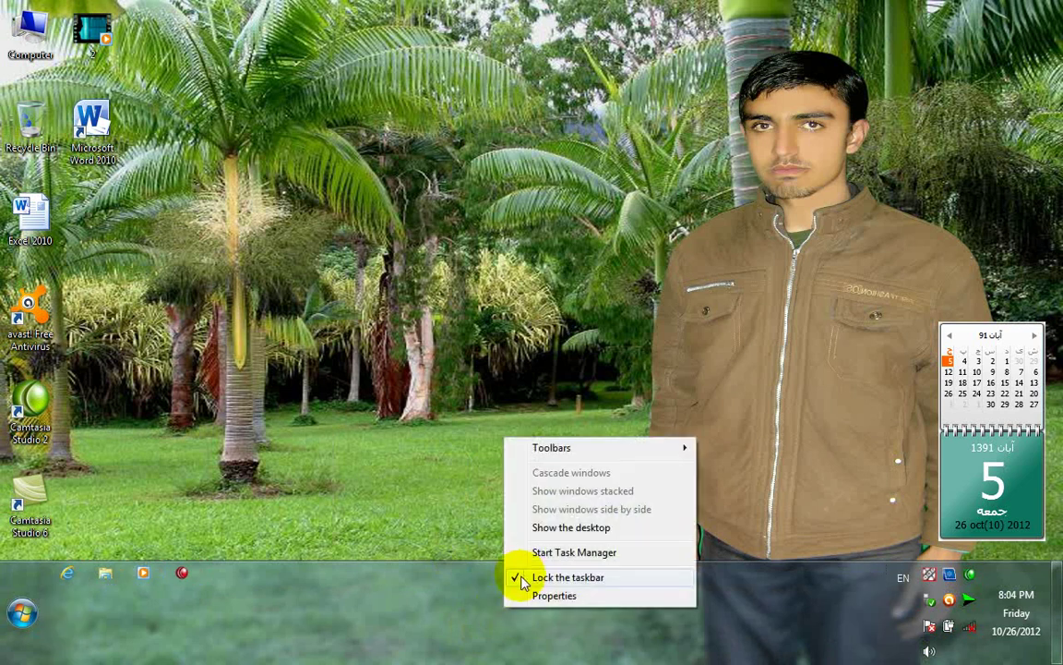
pyautogui.click(521, 578)
pyautogui.moveTo(506, 562); pyautogui.dragTo(507, 641)
pyautogui.rightClick(536, 649)
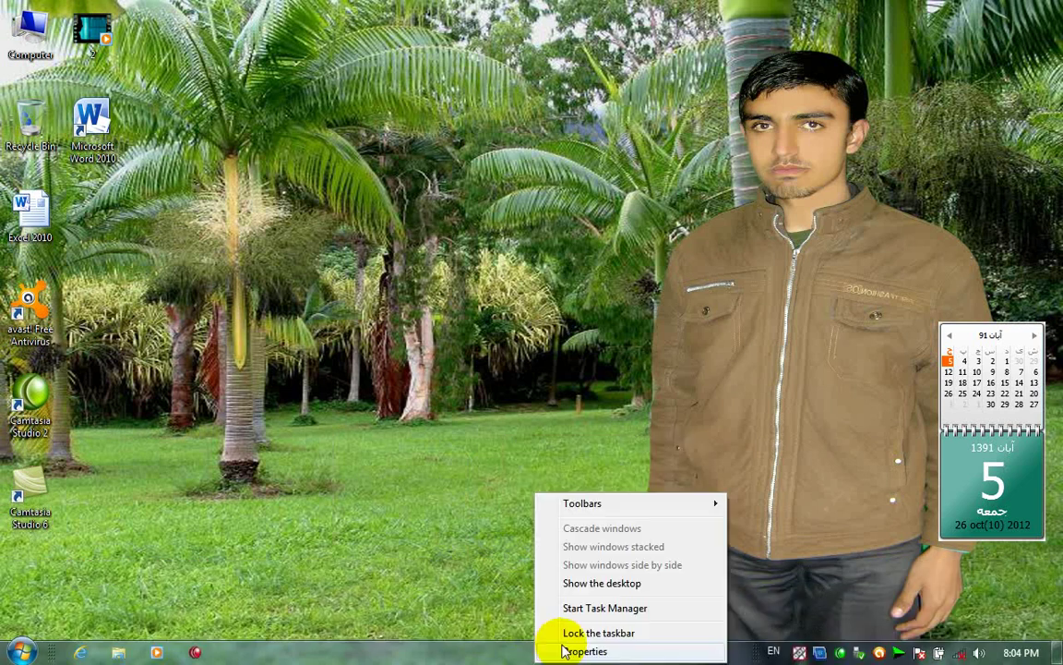
pyautogui.click(554, 633)
# Start Task Manager from the taskbar, examine its services, processes and applications lists, and close it.
pyautogui.rightClick(606, 651)
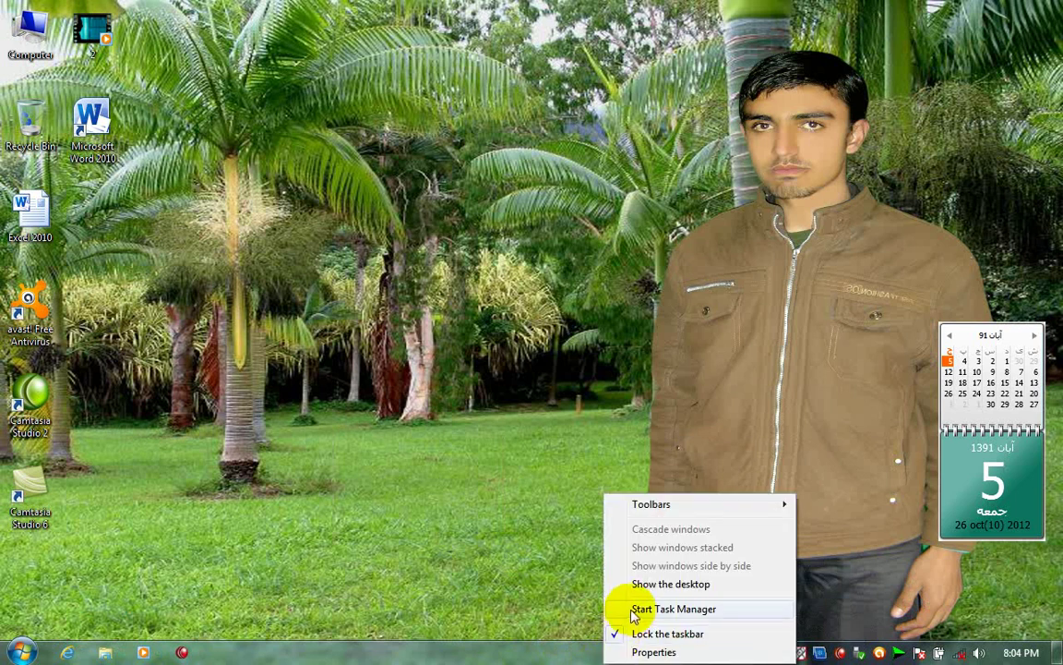
pyautogui.click(635, 613)
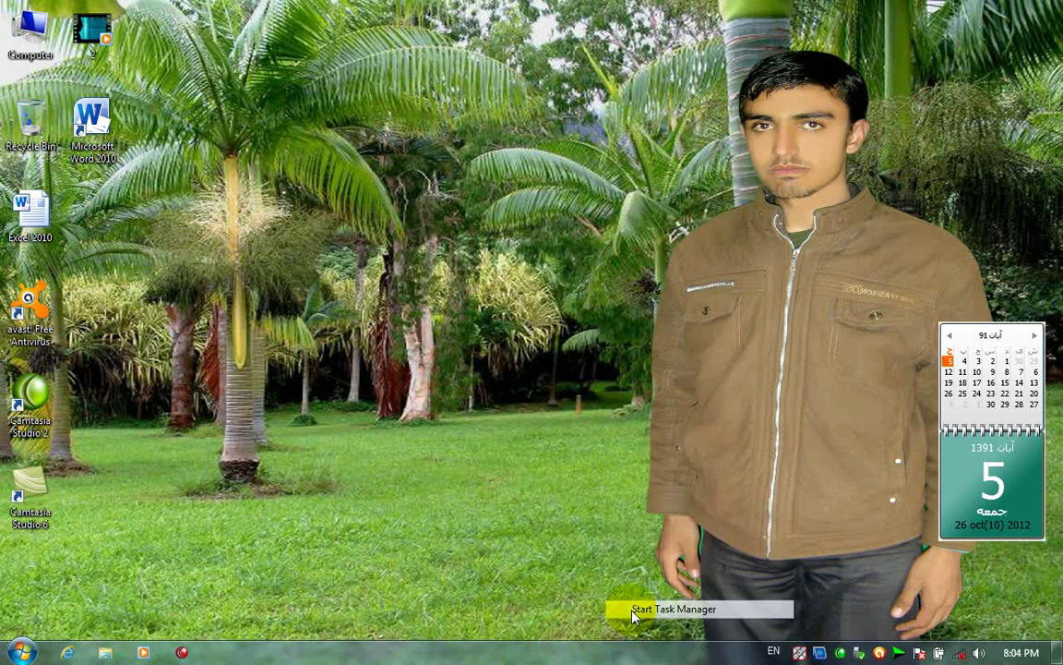
pyautogui.moveTo(198, 28); pyautogui.dragTo(361, 210)
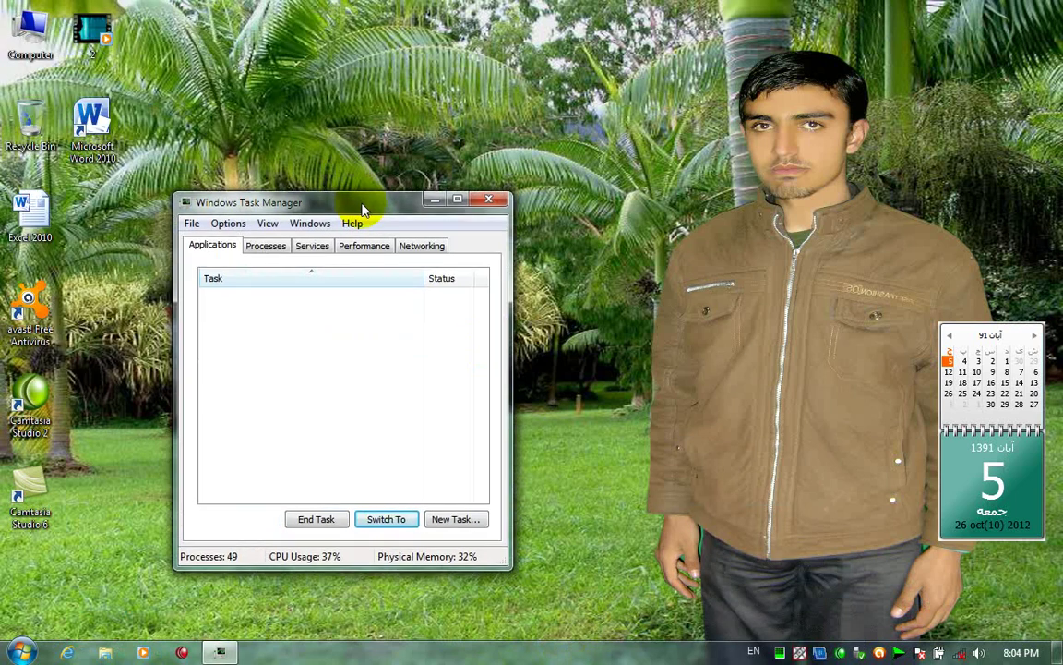
pyautogui.click(312, 248)
pyautogui.click(275, 248)
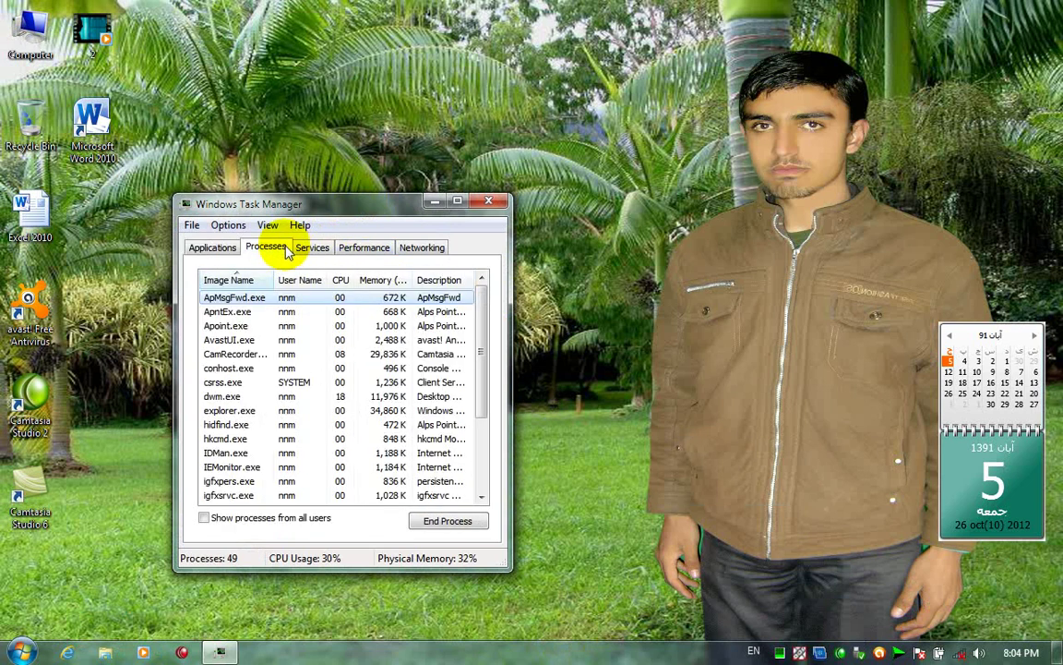
pyautogui.click(221, 246)
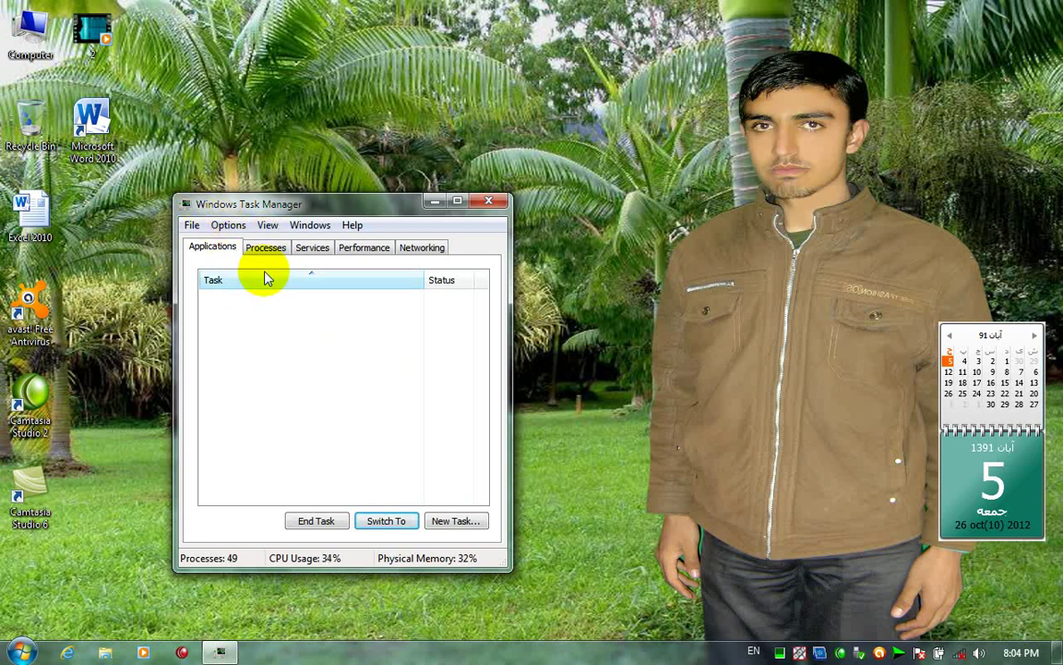
pyautogui.click(483, 225)
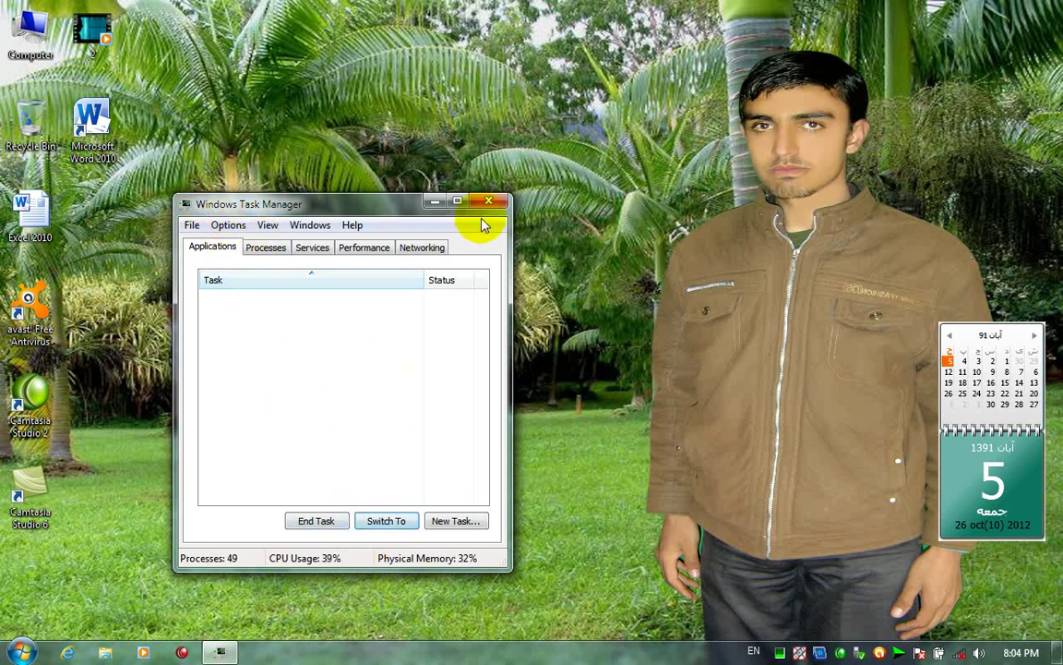
pyautogui.click(487, 209)
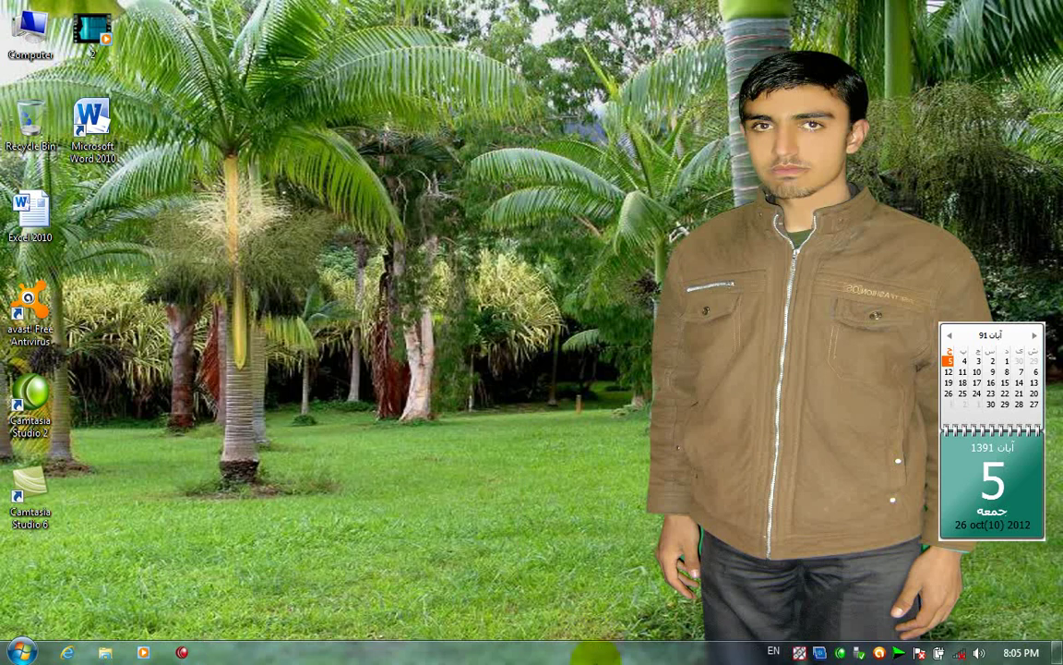
# Show the desktop through the taskbar and move the clock gadget above the calendar gadget.
pyautogui.rightClick(598, 652)
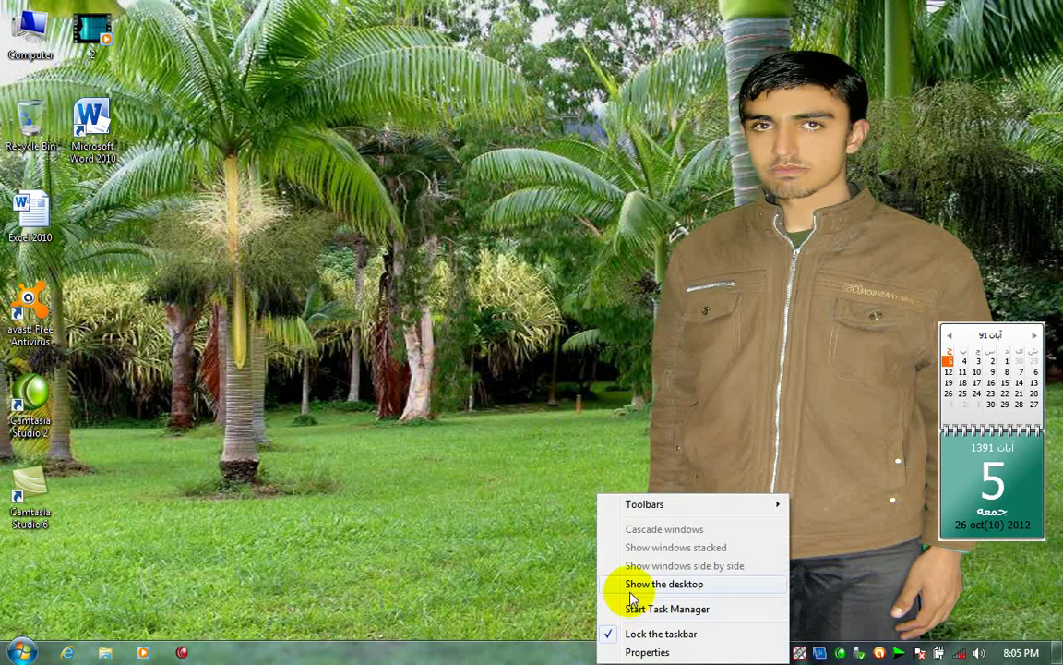
pyautogui.click(632, 591)
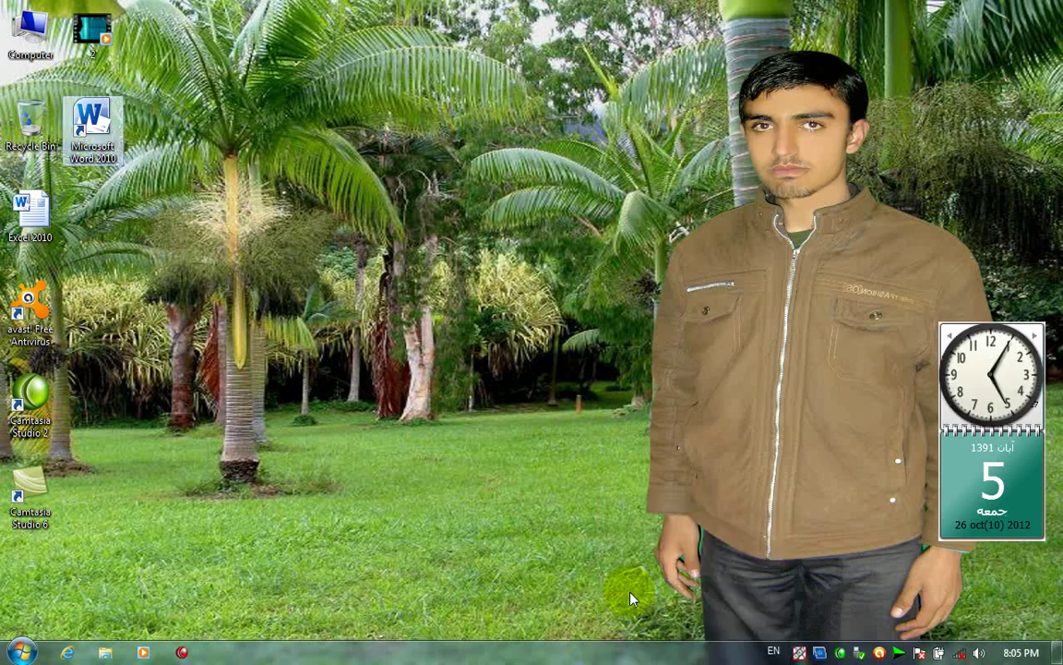
pyautogui.moveTo(969, 374); pyautogui.dragTo(964, 172)
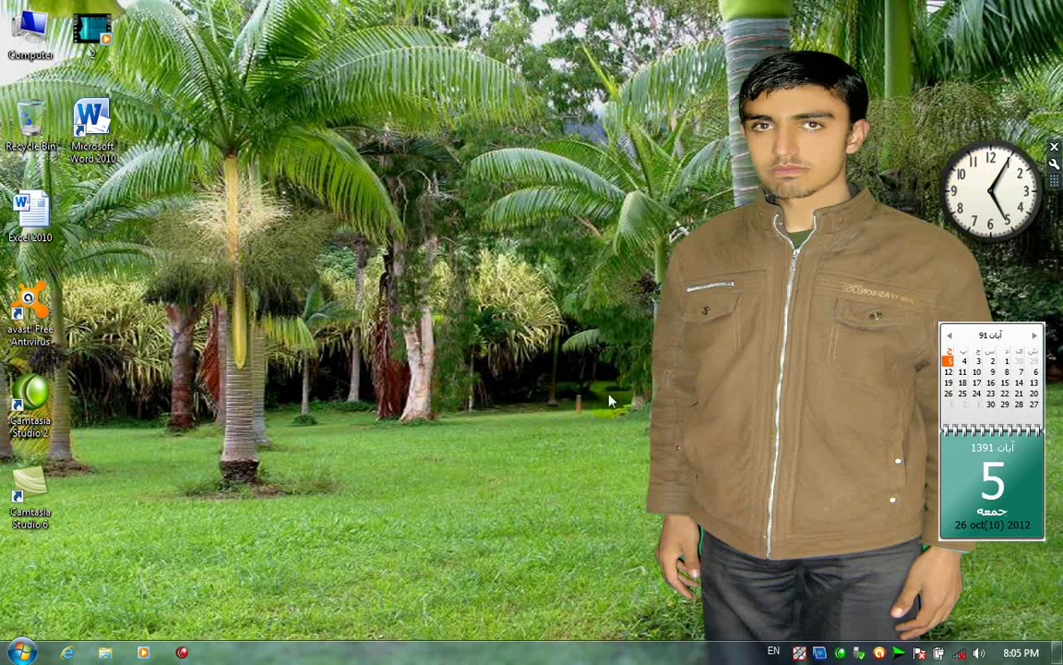
# Start Microsoft InfoPath Designer 2010 and Microsoft Excel 2010 from the Start menu, and use the taskbar's Show the desktop command.
pyautogui.click(21, 653)
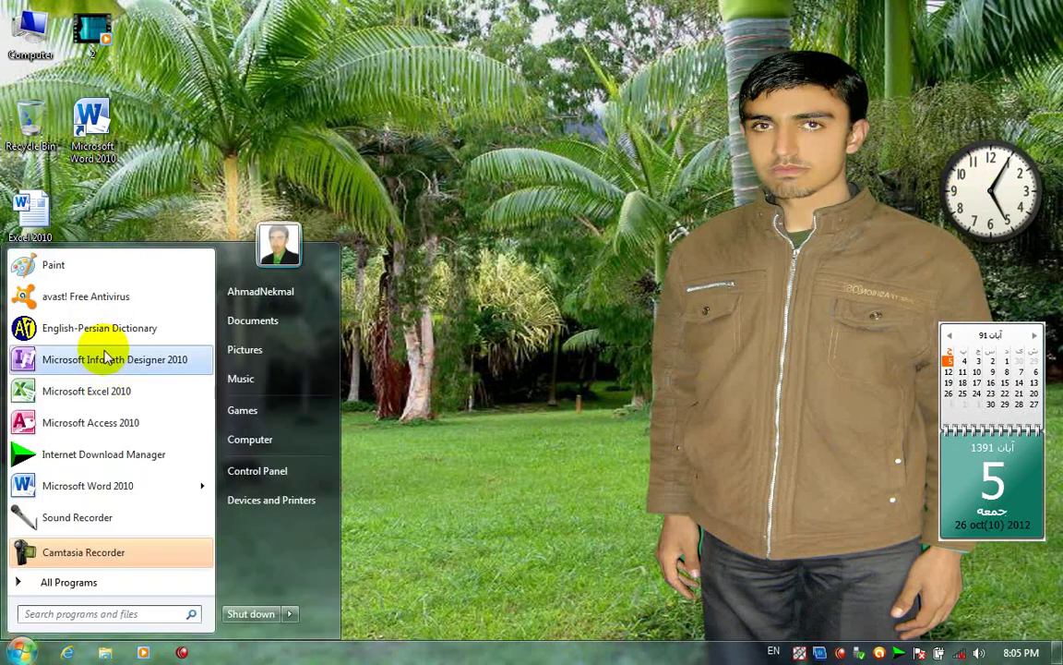
pyautogui.click(79, 530)
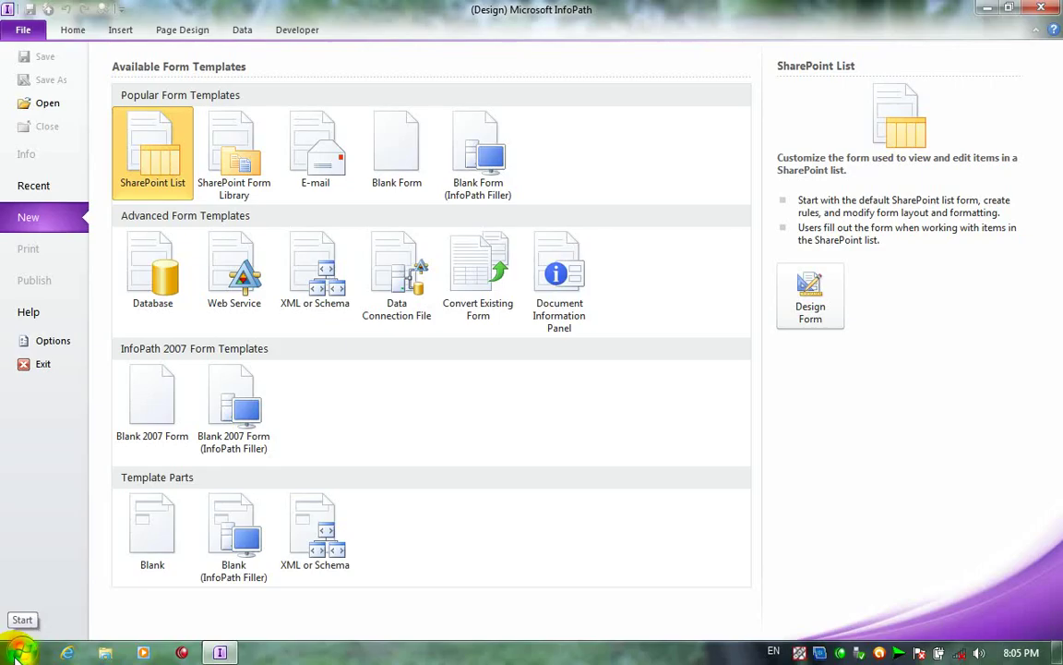
pyautogui.click(20, 653)
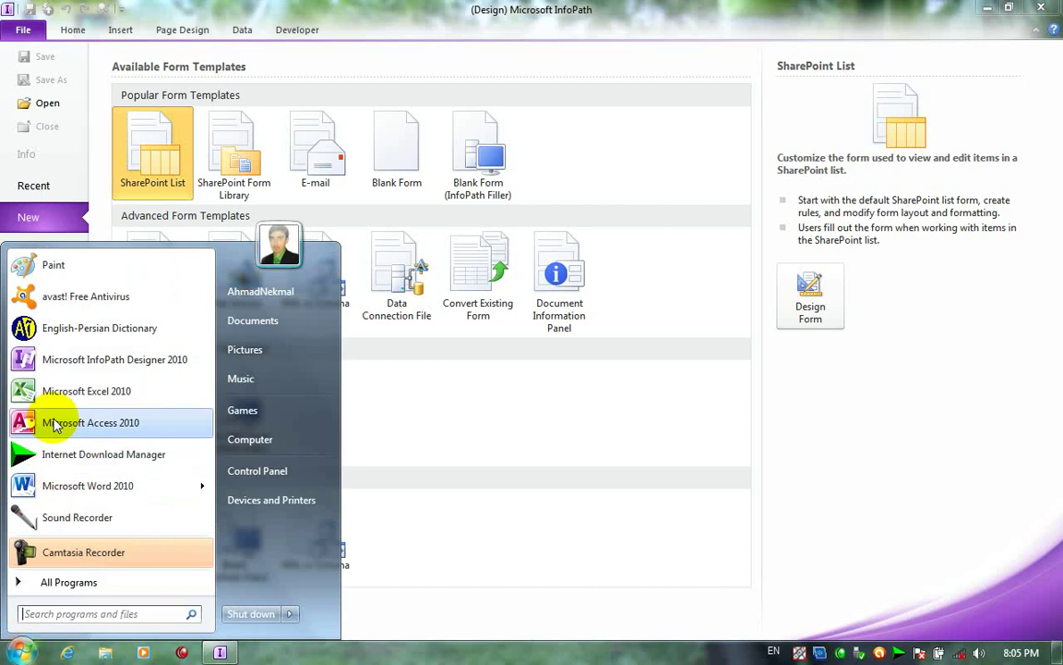
pyautogui.click(60, 391)
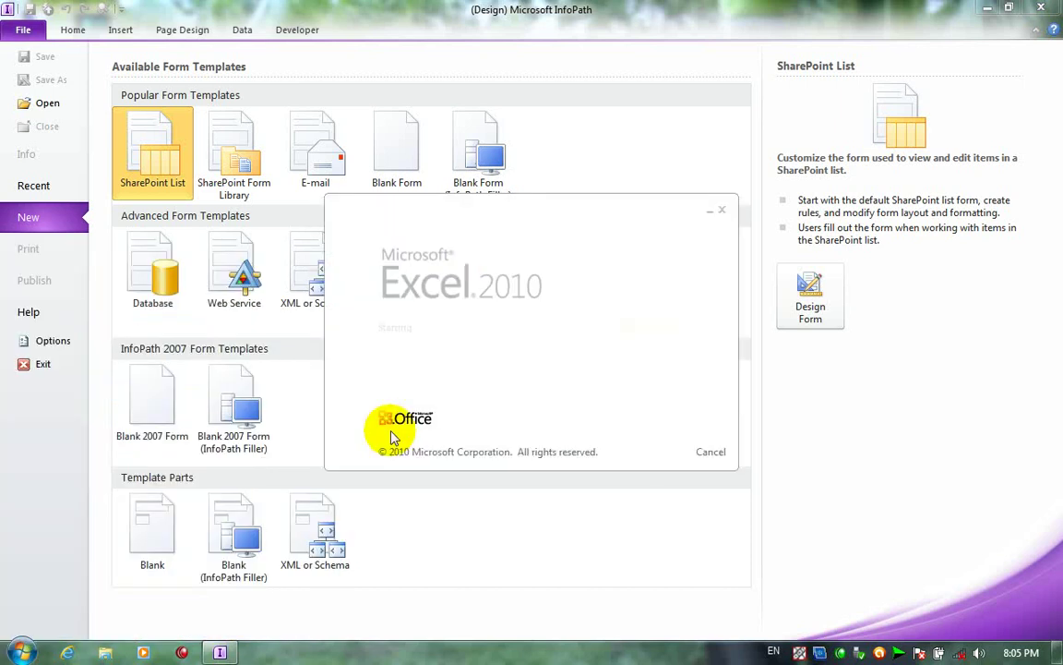
pyautogui.rightClick(637, 657)
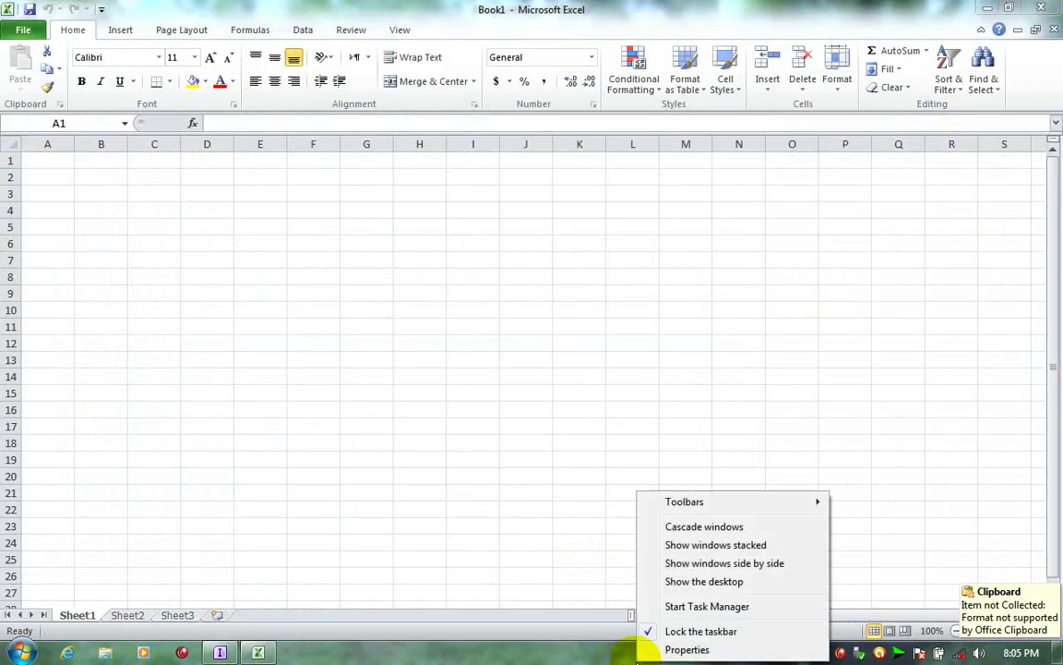
pyautogui.click(671, 578)
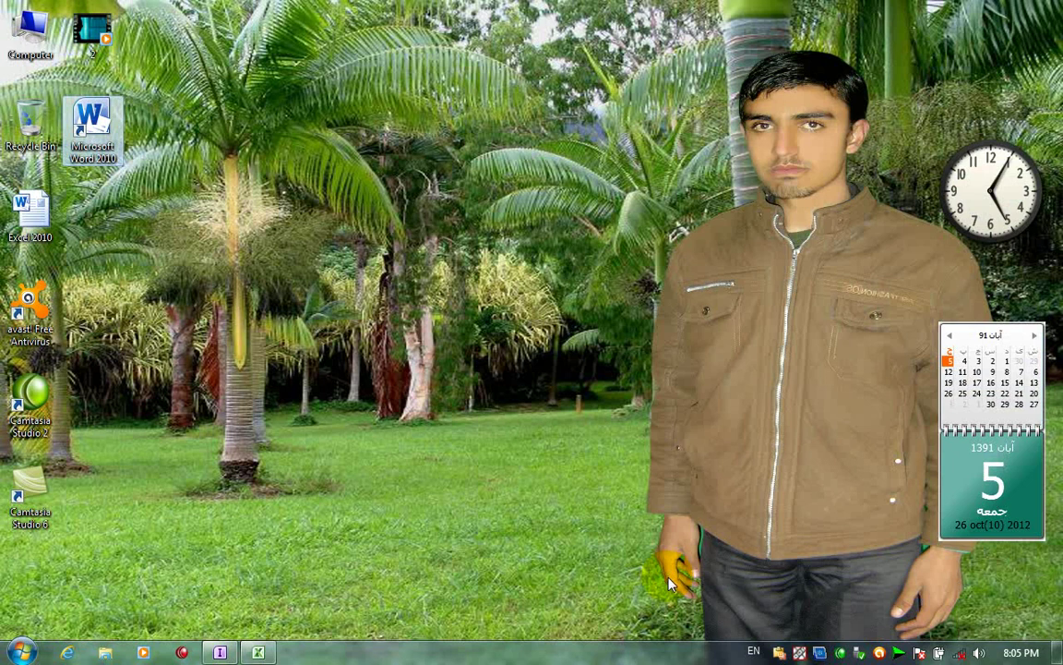
# Close the Excel and InfoPath windows from their taskbar entries.
pyautogui.rightClick(221, 653)
pyautogui.click(202, 612)
pyautogui.rightClick(252, 657)
pyautogui.rightClick(225, 654)
pyautogui.click(230, 611)
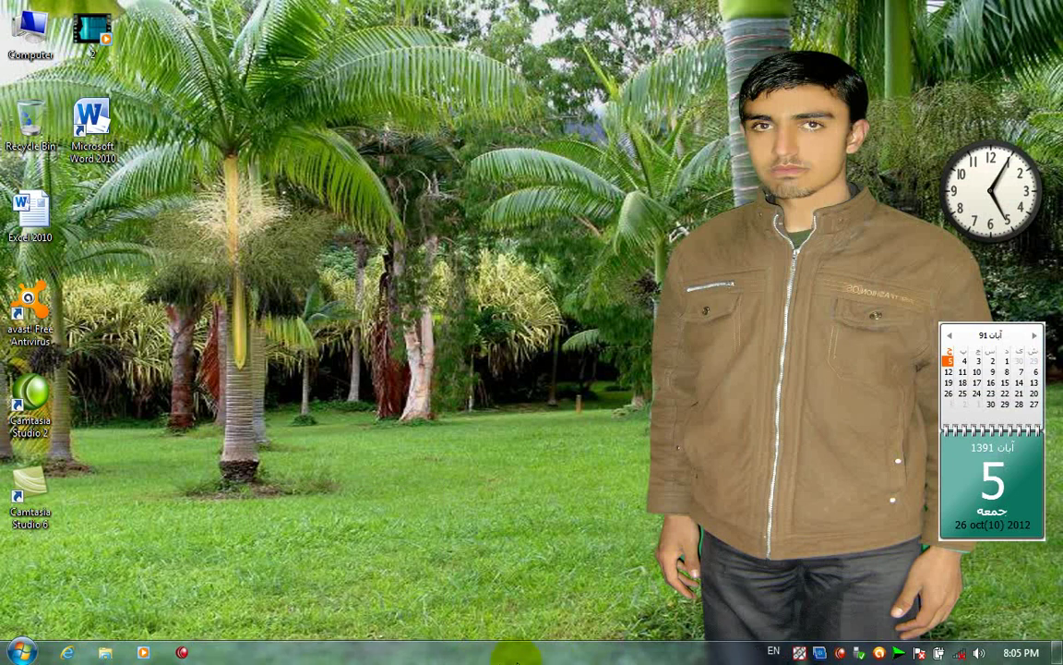
# Start Microsoft Excel 2010 and Microsoft Access 2010 from the Start menu, maximizing the Excel window.
pyautogui.rightClick(620, 653)
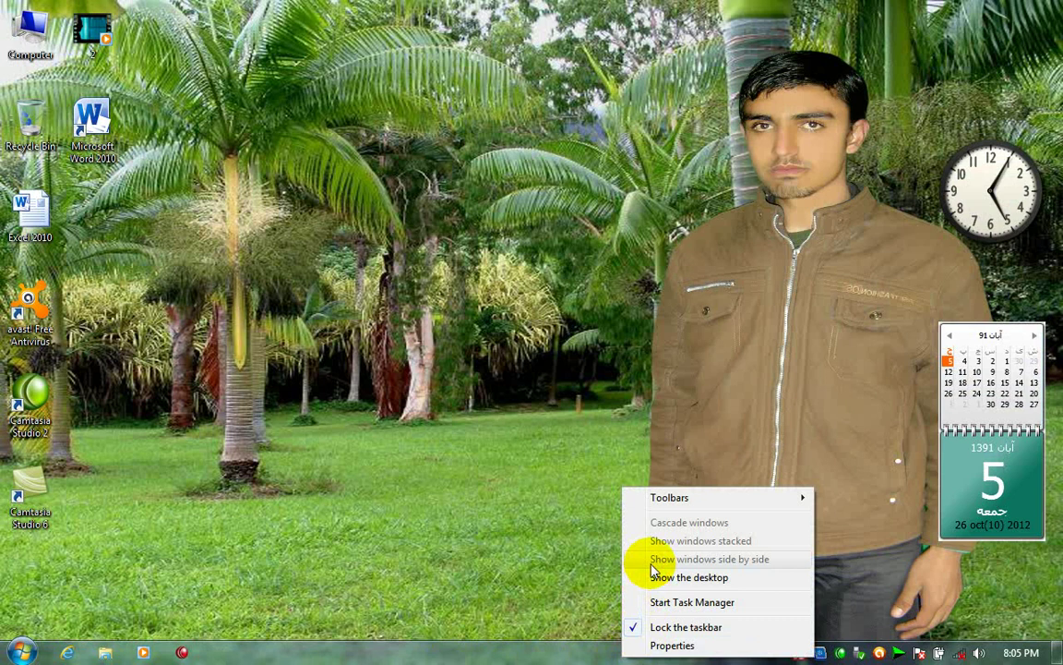
pyautogui.click(20, 653)
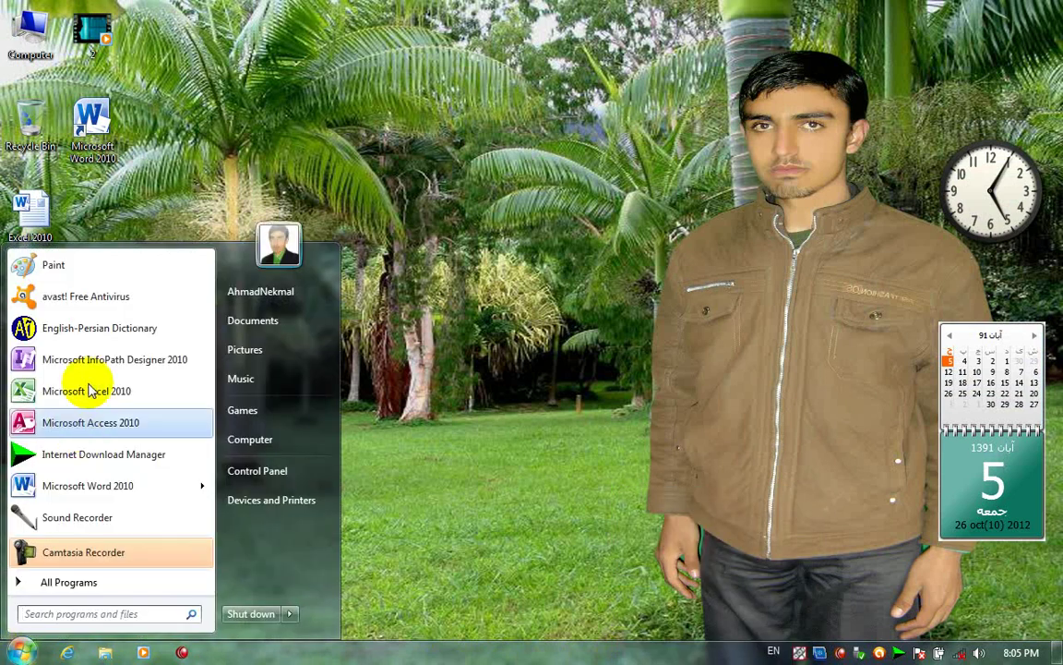
pyautogui.click(83, 392)
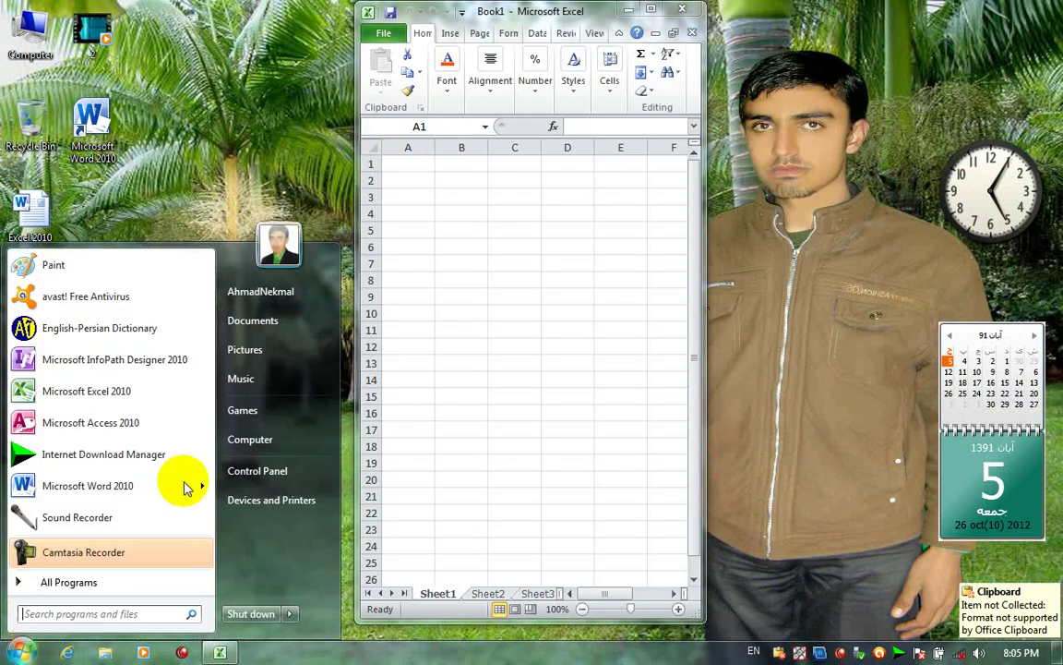
pyautogui.click(651, 8)
pyautogui.click(20, 653)
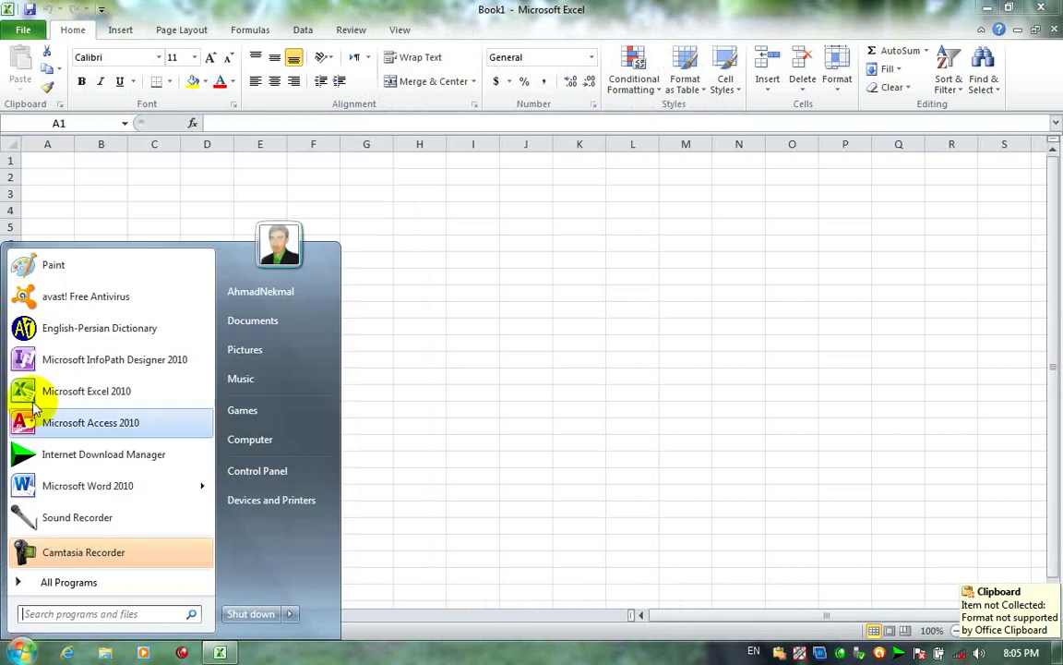
pyautogui.click(56, 423)
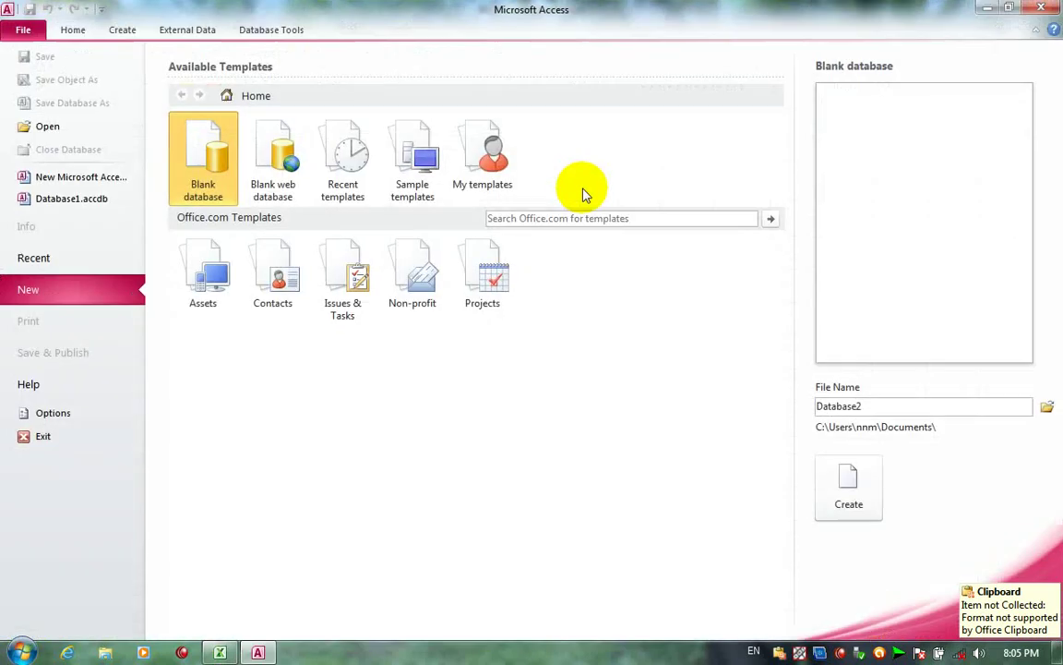
# Arrange the Access and Excel windows side by side through the taskbar, and rearrange them stacked.
pyautogui.rightClick(691, 651)
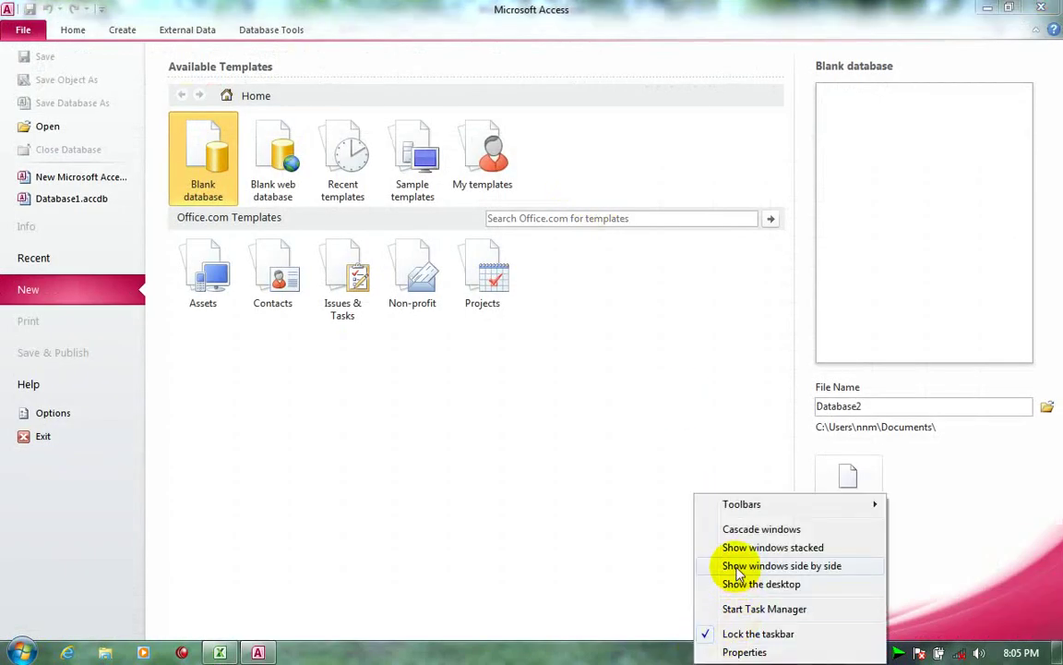
pyautogui.click(737, 567)
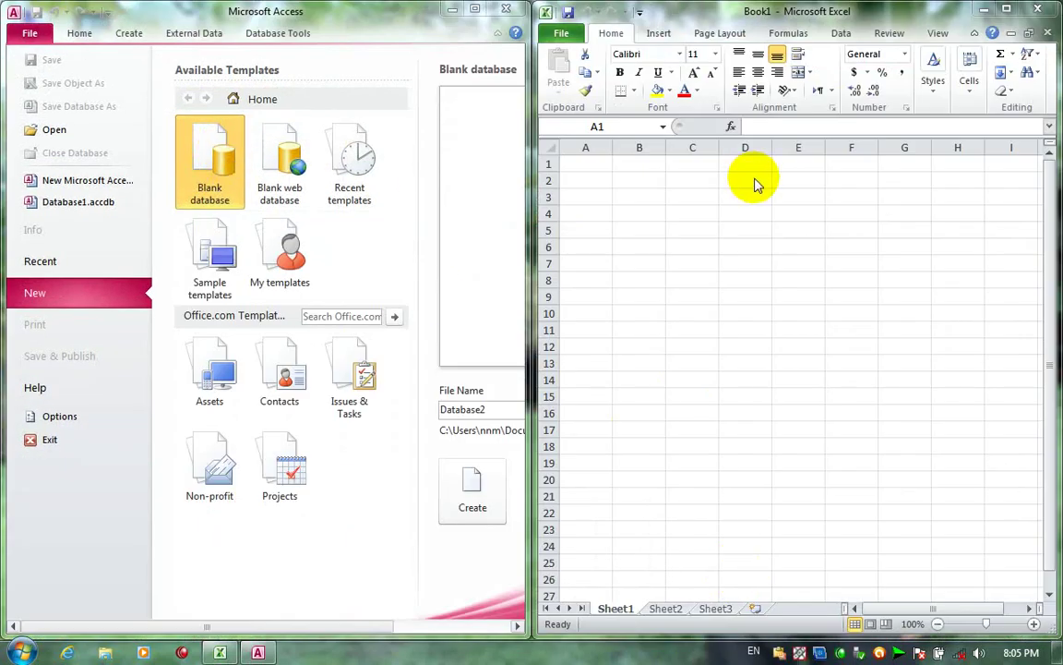
pyautogui.rightClick(670, 646)
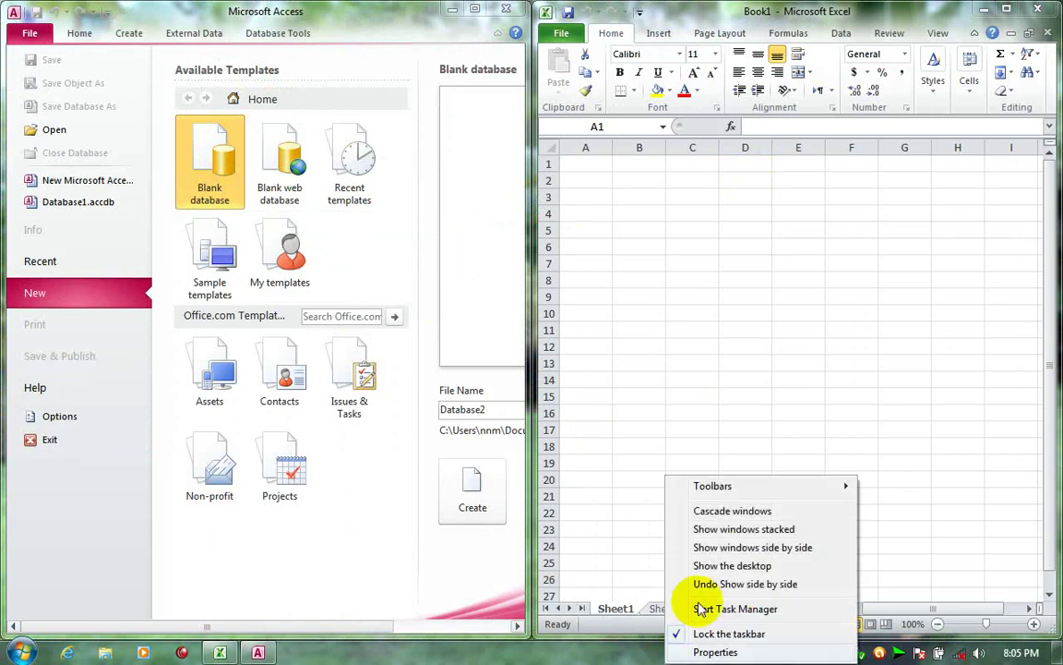
pyautogui.click(714, 536)
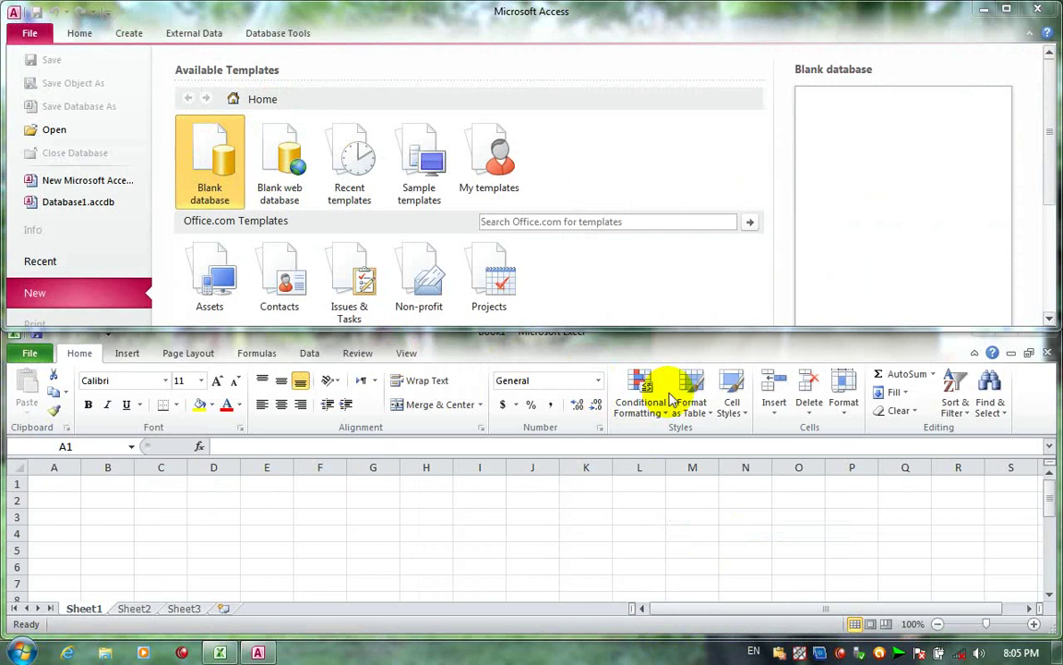
# Cascade the open windows with the Access window shifted slightly down, and undo the cascade.
pyautogui.rightClick(730, 646)
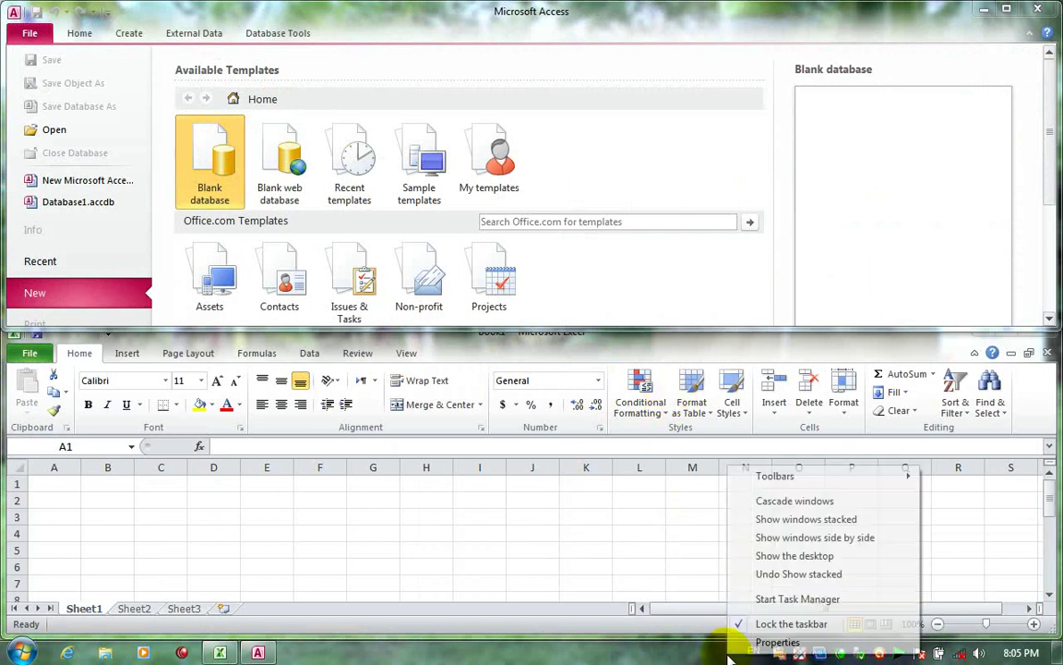
pyautogui.click(776, 503)
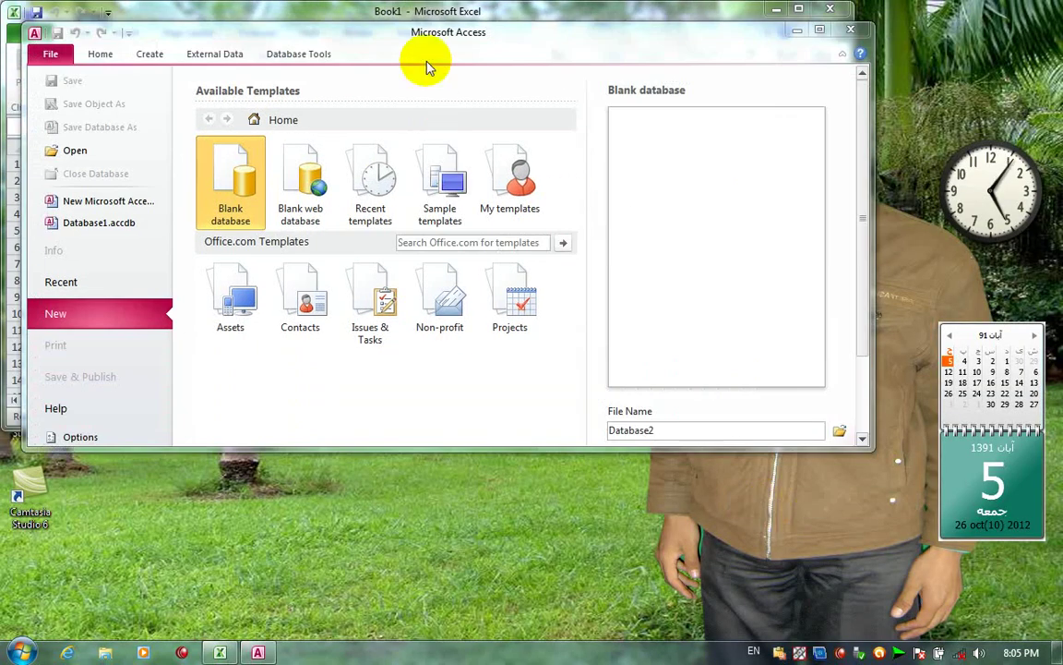
pyautogui.moveTo(532, 33); pyautogui.dragTo(545, 55)
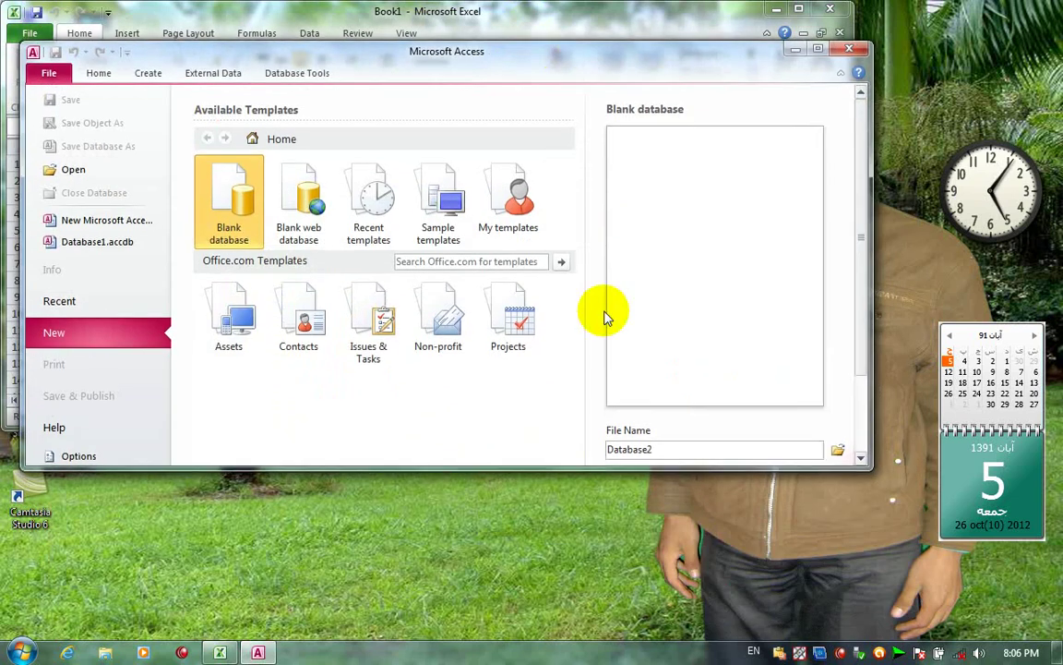
pyautogui.rightClick(657, 653)
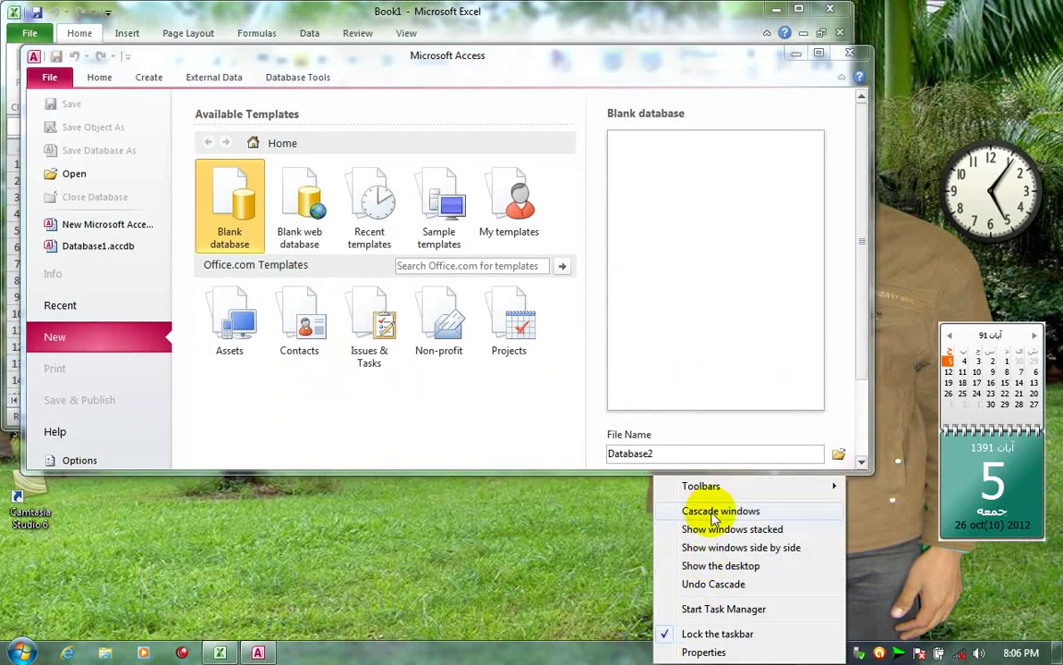
pyautogui.click(729, 587)
# Start Task Manager from the taskbar, end the Microsoft Access and Microsoft Excel tasks, and close it.
pyautogui.rightClick(684, 652)
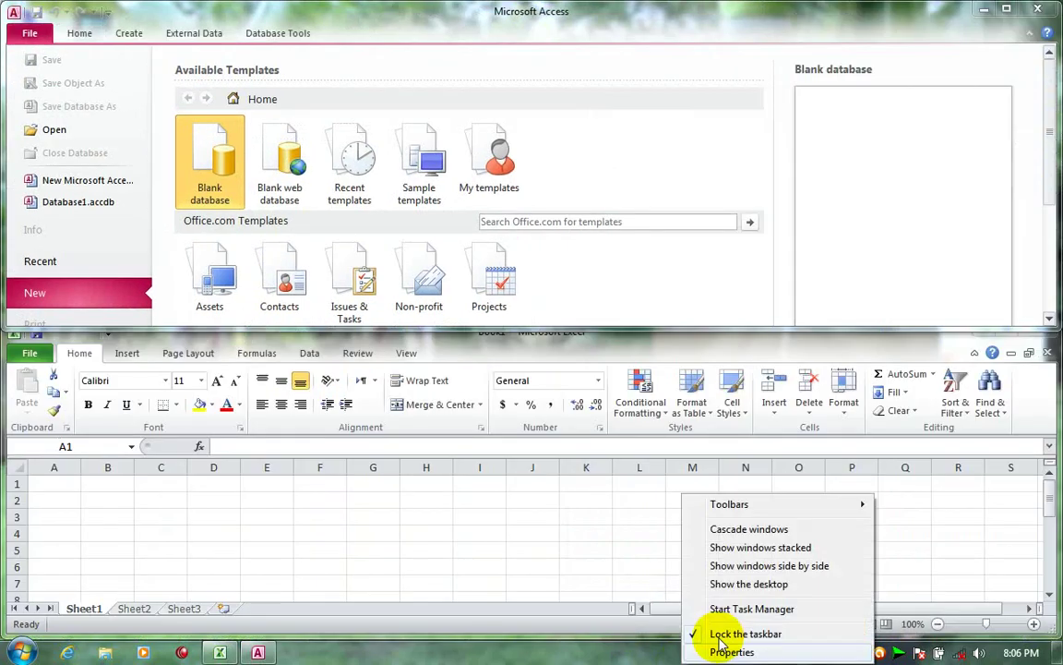
pyautogui.click(744, 609)
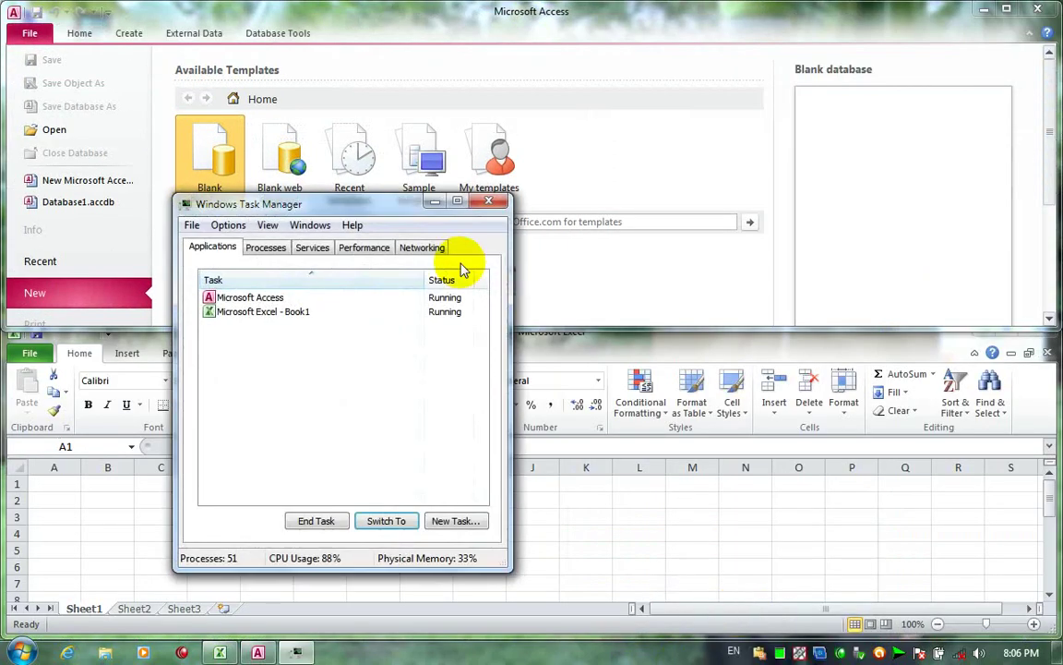
pyautogui.click(226, 297)
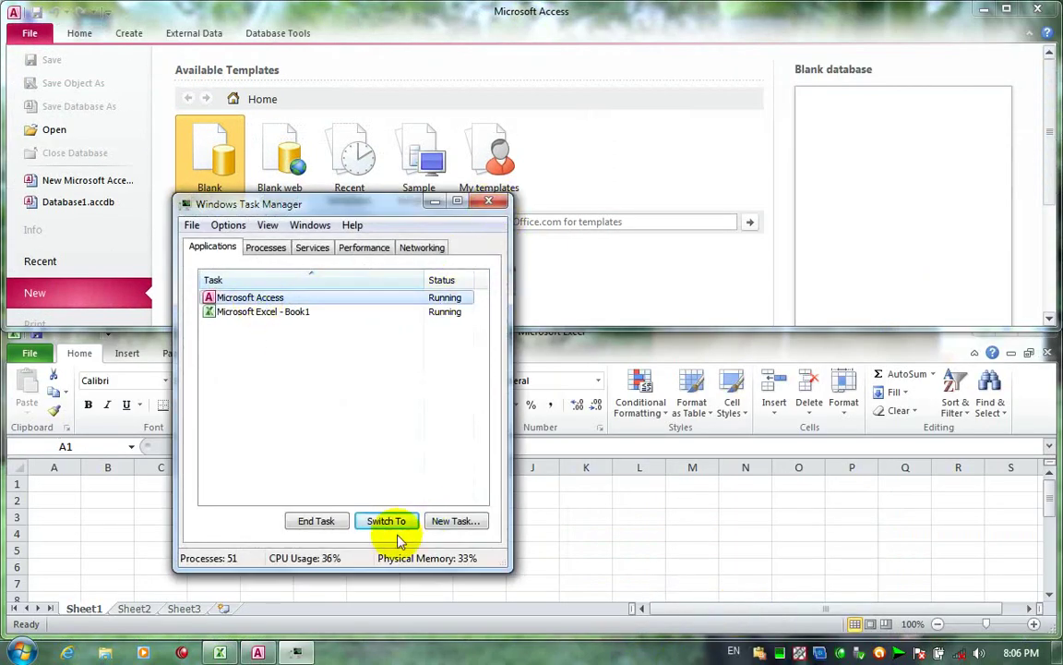
pyautogui.click(316, 521)
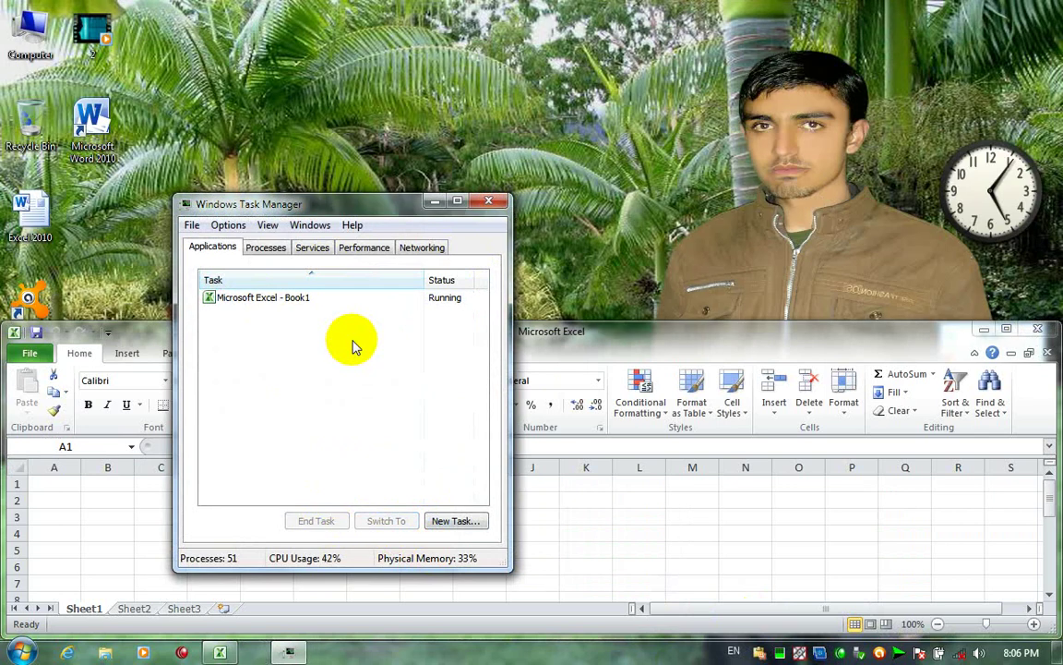
pyautogui.click(248, 298)
pyautogui.click(315, 520)
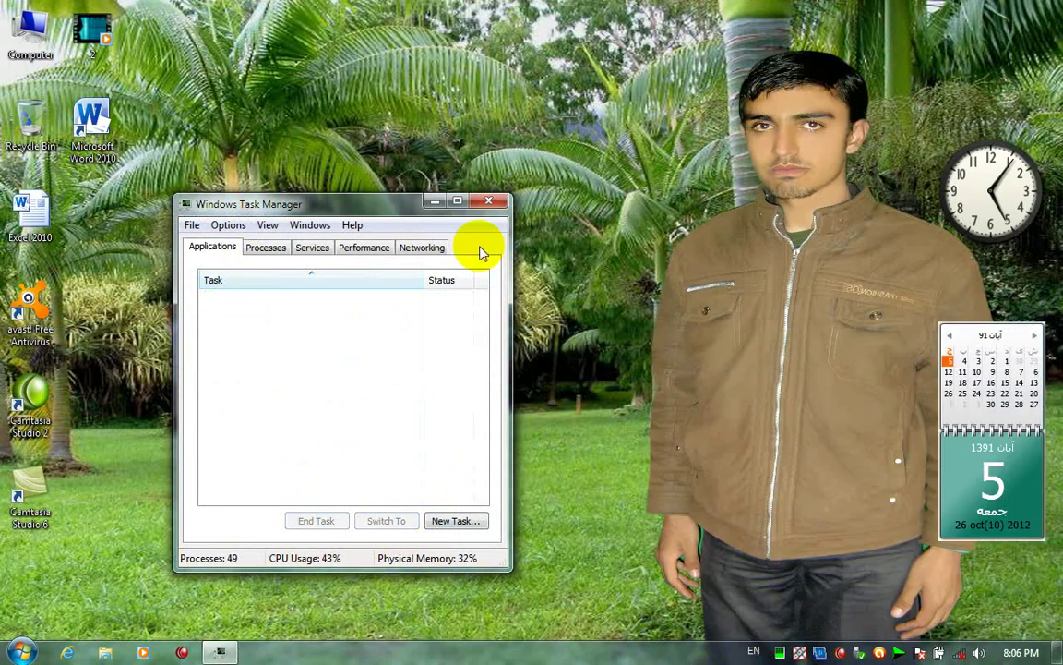
pyautogui.click(481, 204)
# Toggle the Language bar among the taskbar's toolbars until it floats on the desktop.
pyautogui.rightClick(682, 652)
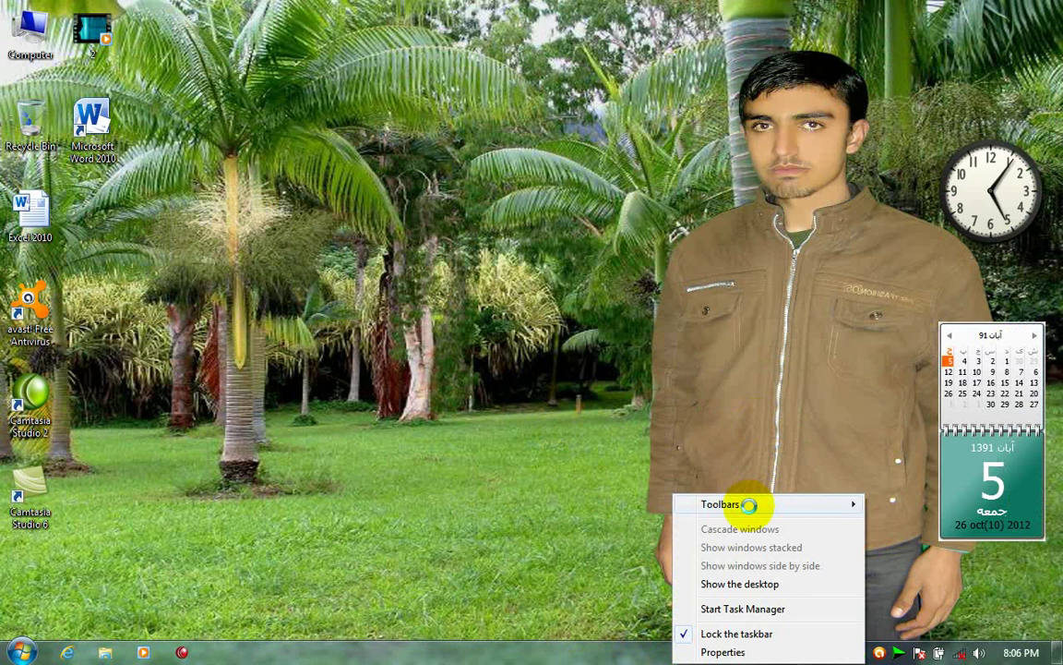
pyautogui.moveTo(748, 504)
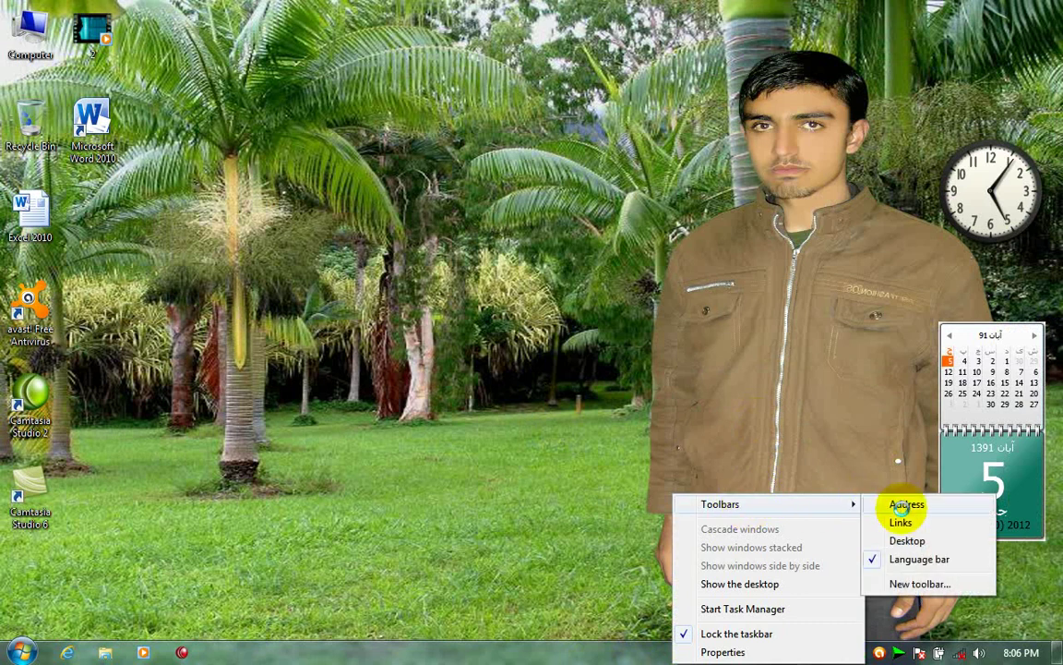
pyautogui.click(892, 559)
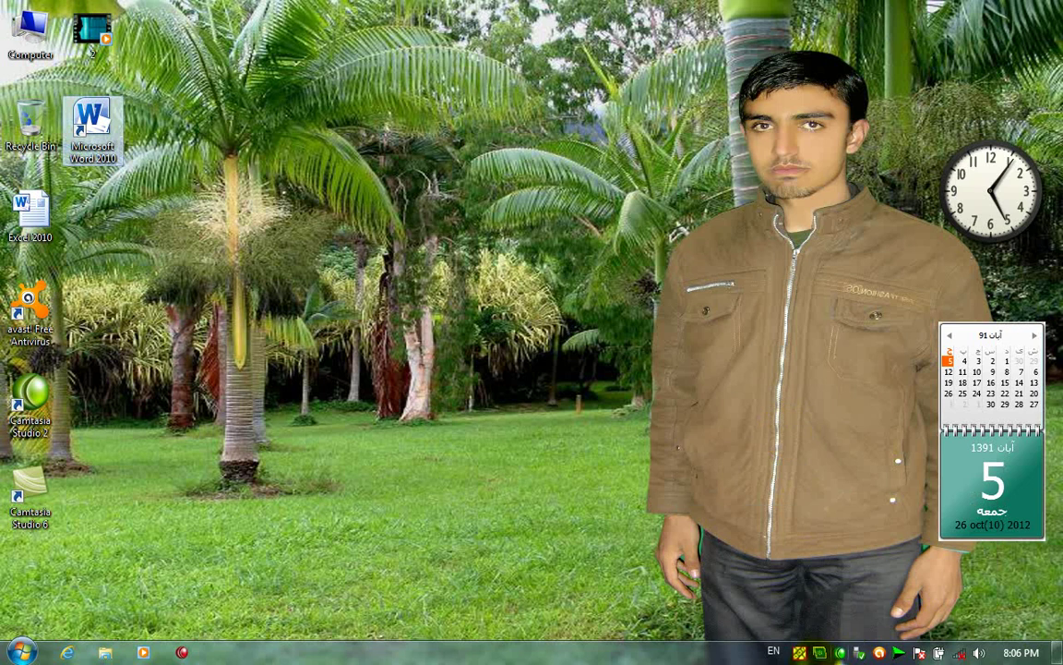
pyautogui.rightClick(679, 653)
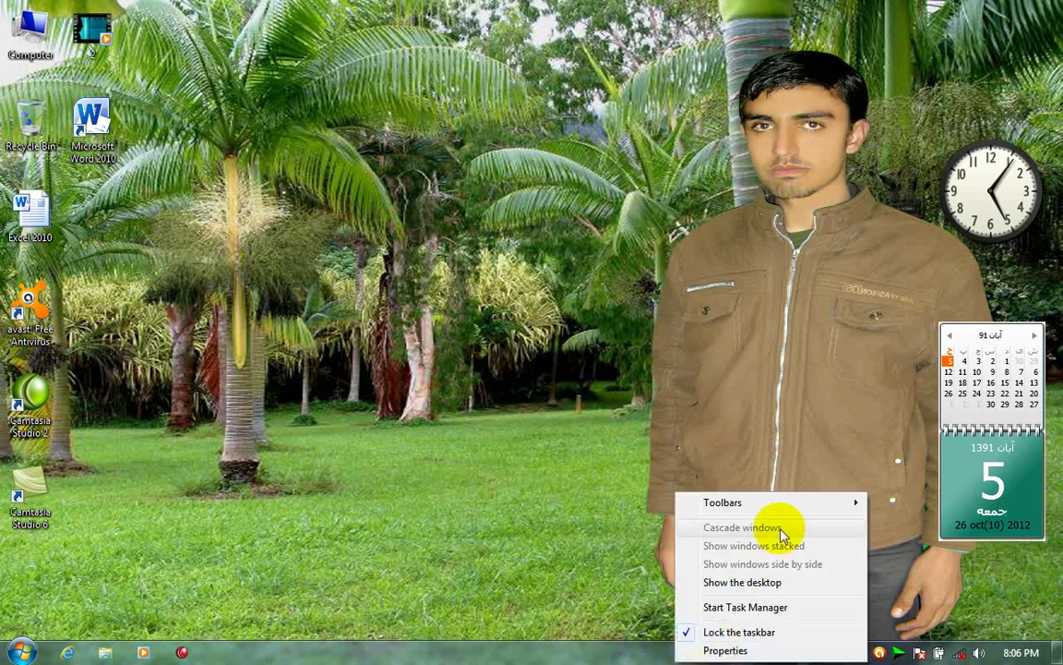
pyautogui.moveTo(849, 504)
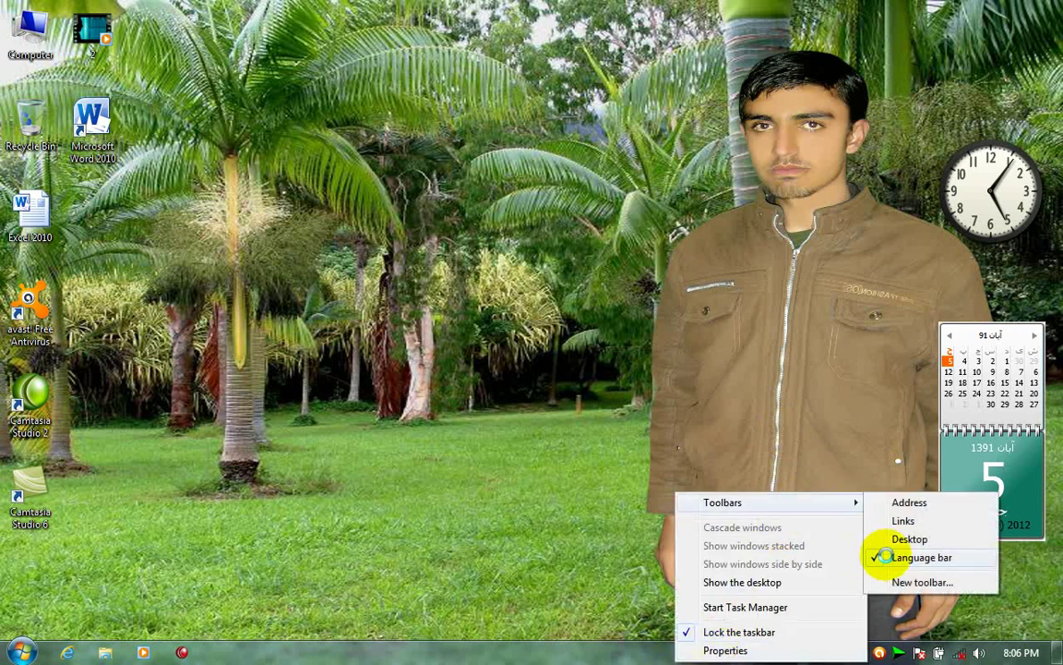
pyautogui.click(885, 558)
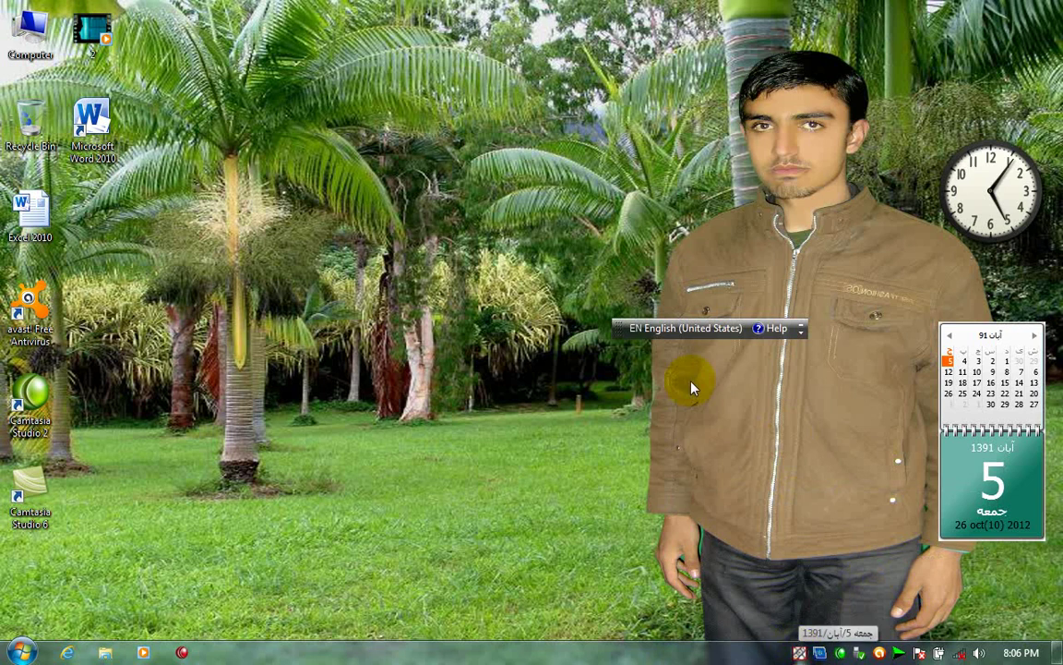
# Dock the floating language bar back into the taskbar.
pyautogui.rightClick(693, 651)
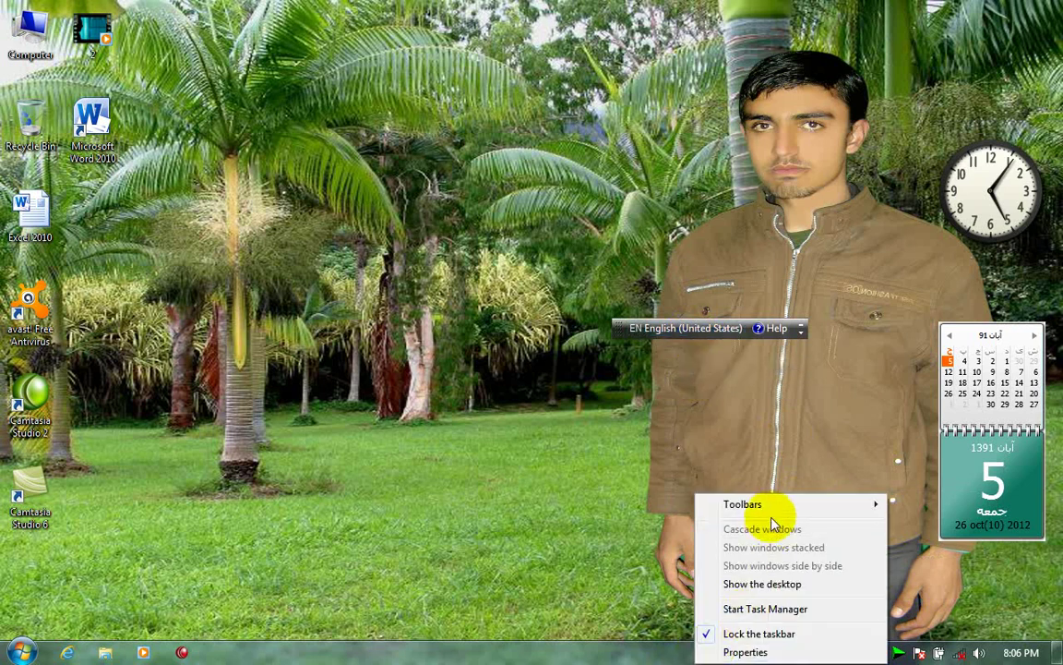
pyautogui.click(900, 543)
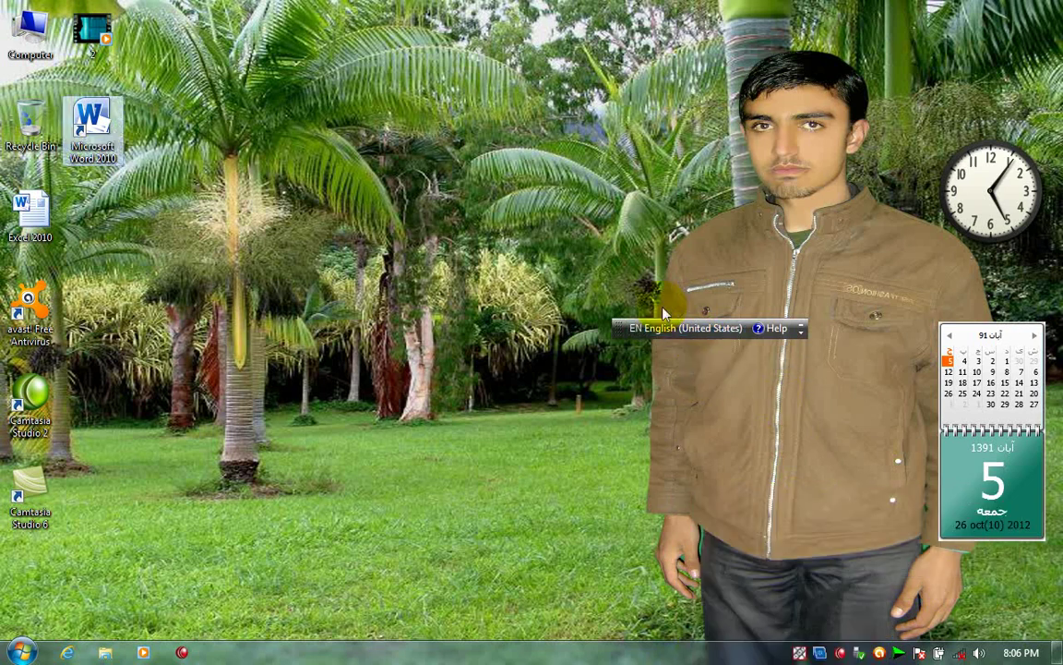
pyautogui.moveTo(616, 327); pyautogui.dragTo(720, 660)
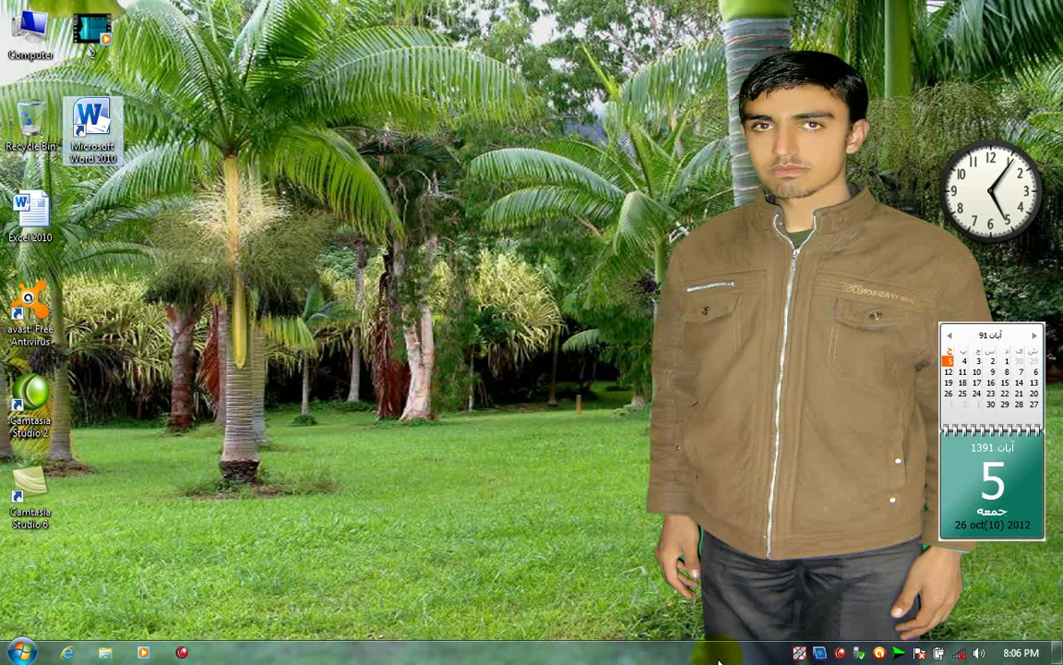
pyautogui.rightClick(746, 652)
pyautogui.click(685, 651)
# Add the Downloads folder from the Documents library as a new taskbar toolbar, and look through its contents.
pyautogui.rightClick(684, 651)
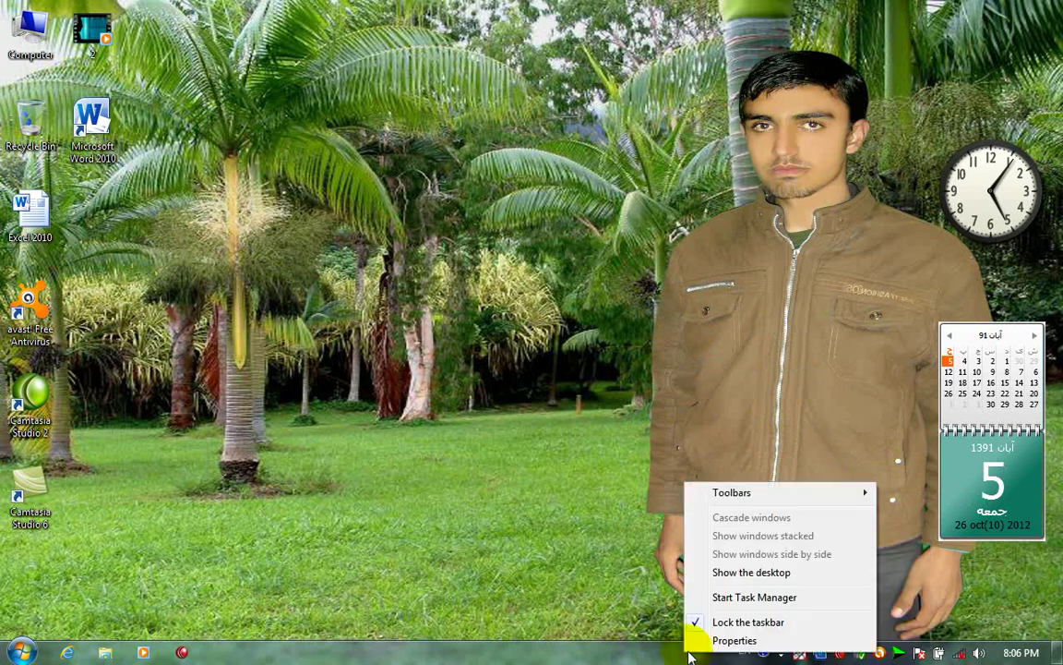
pyautogui.moveTo(785, 489)
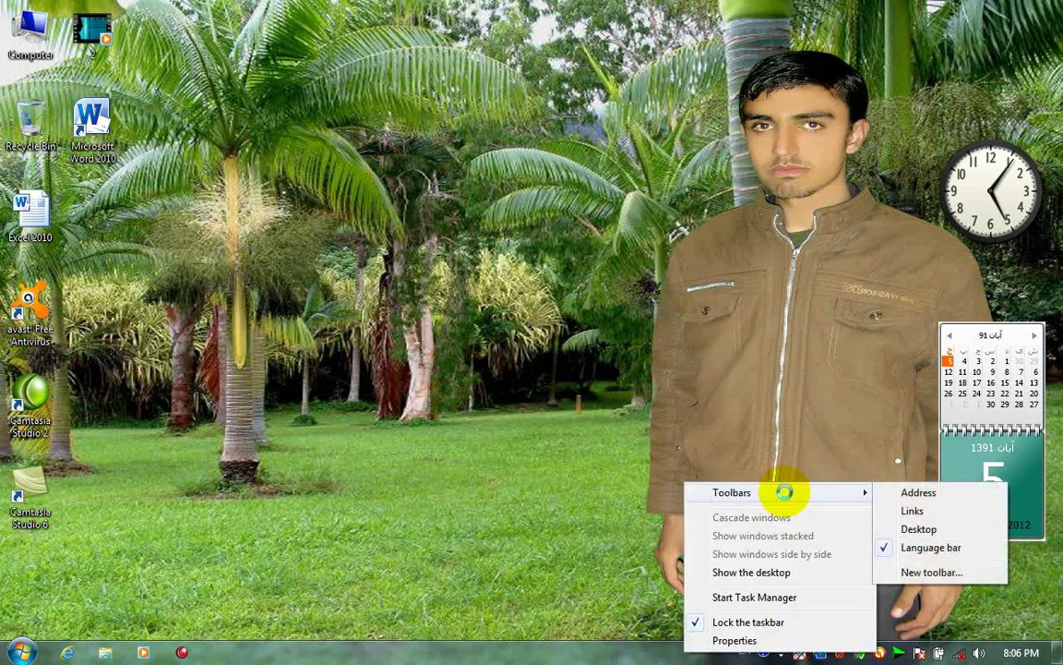
pyautogui.click(905, 570)
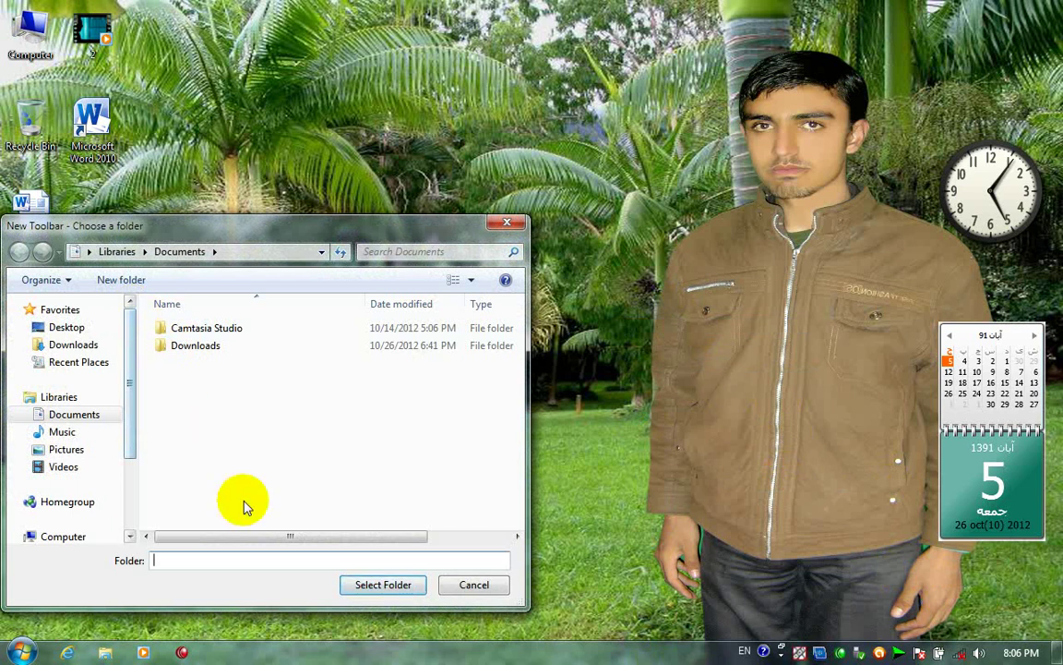
pyautogui.click(189, 345)
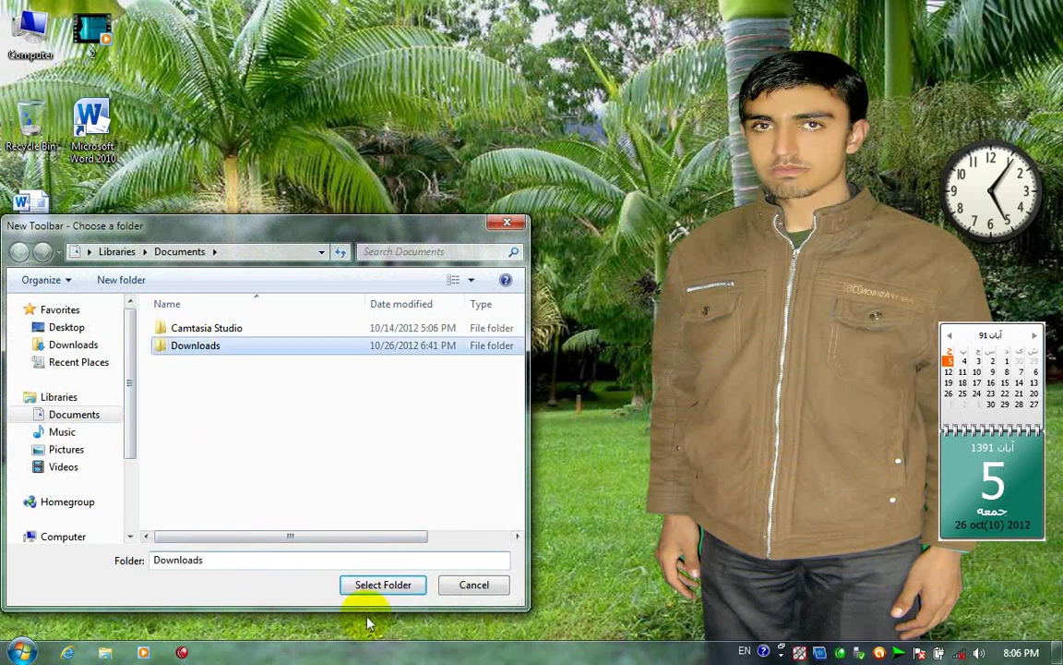
pyautogui.click(383, 585)
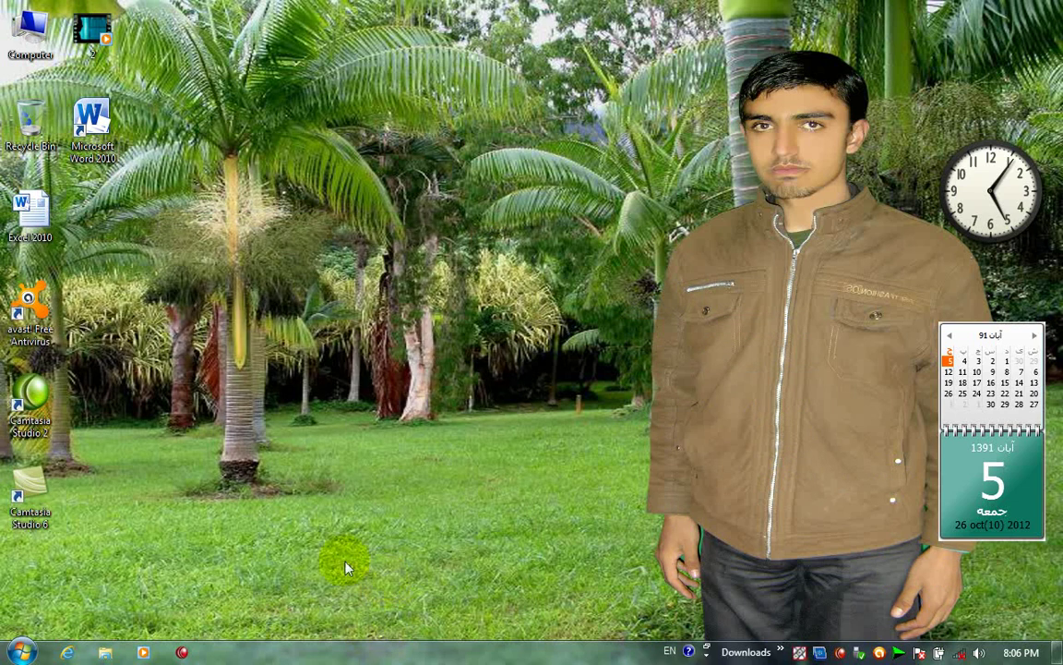
pyautogui.click(778, 651)
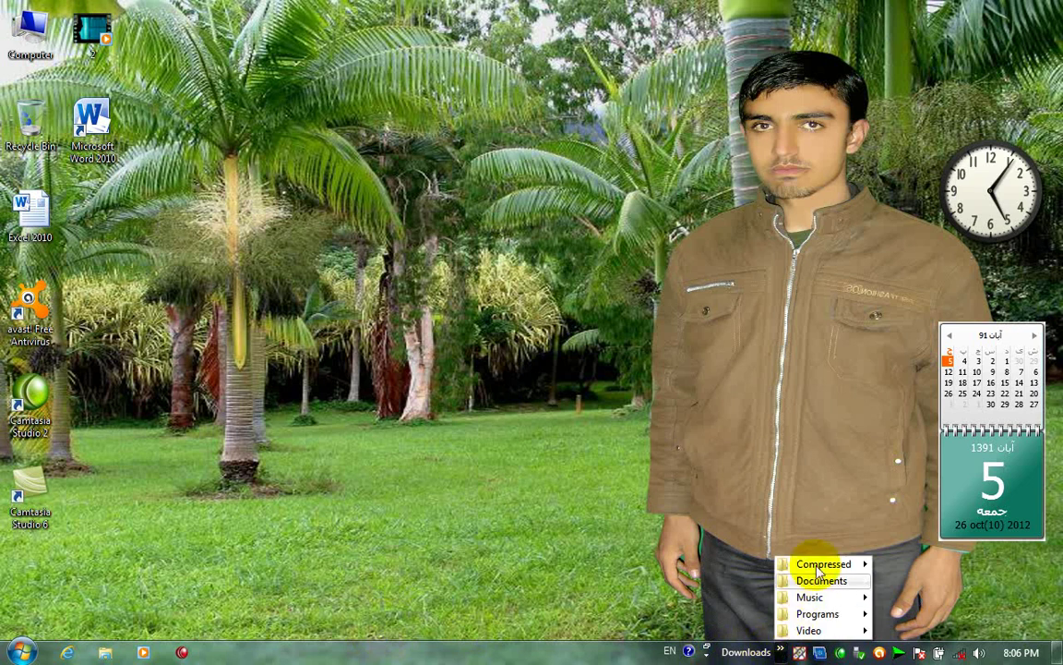
pyautogui.click(710, 496)
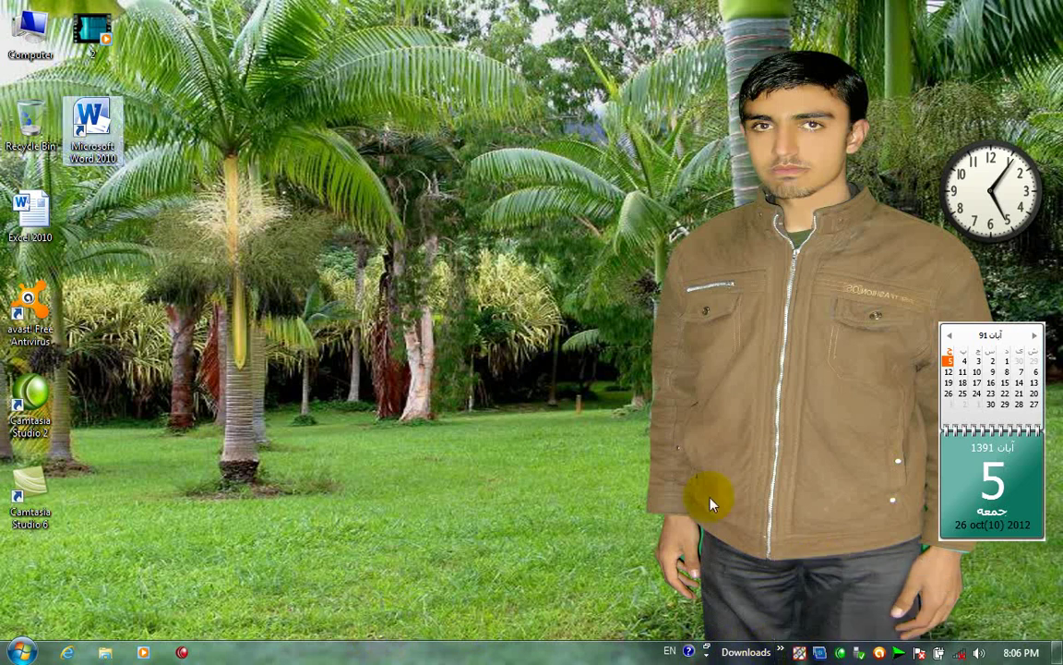
# Examine the toolbar selection and taskbar appearance settings in Taskbar and Start Menu Properties, and close the dialog.
pyautogui.rightClick(545, 651)
pyautogui.click(596, 651)
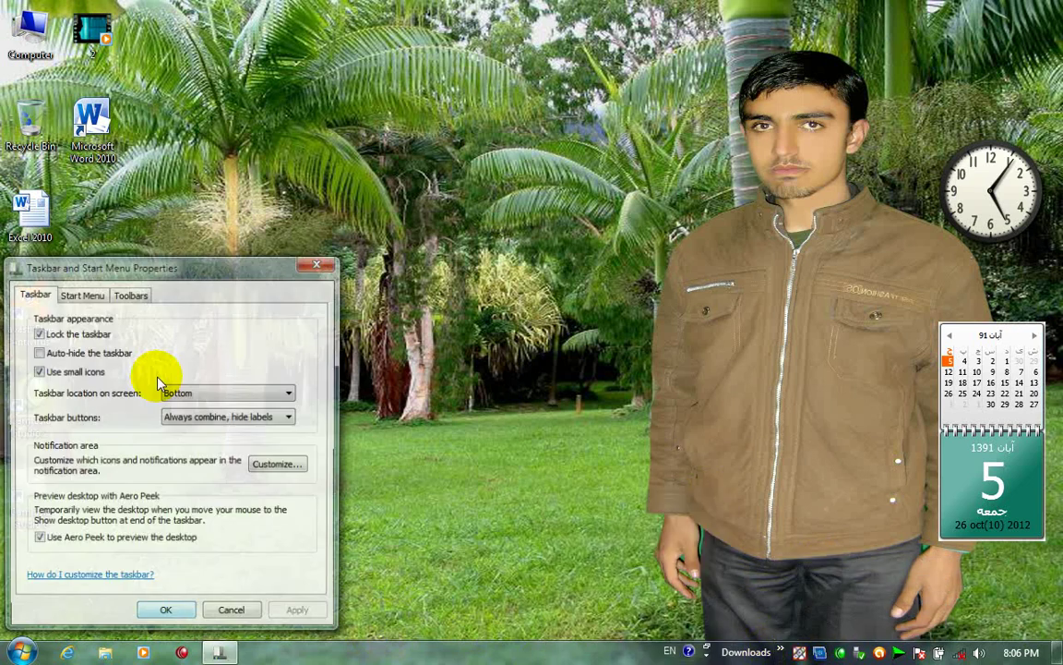
pyautogui.click(130, 292)
pyautogui.click(319, 262)
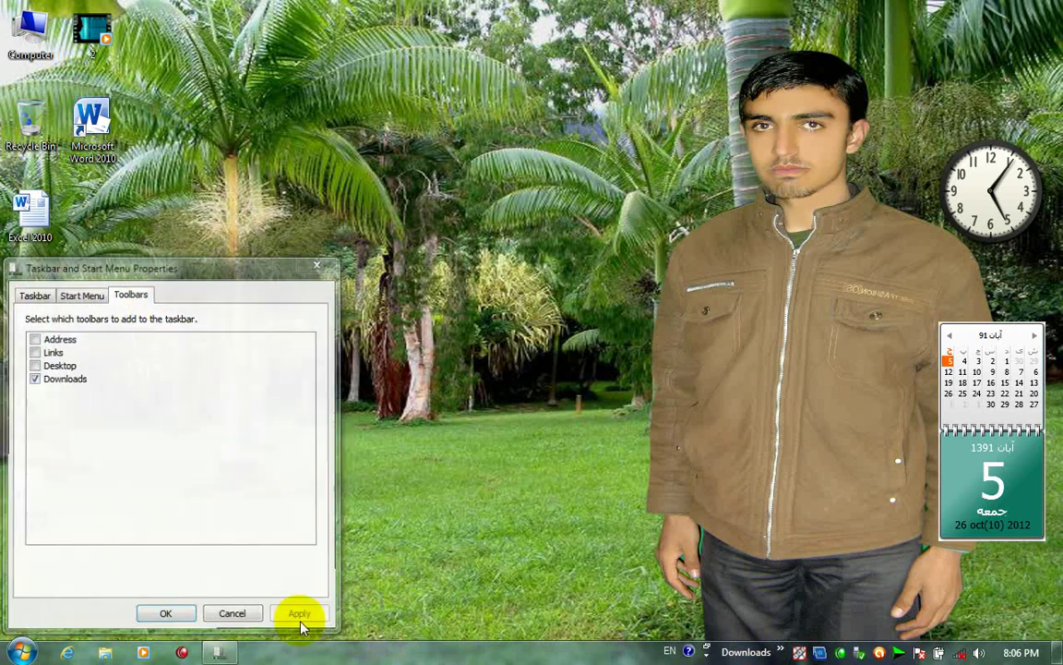
pyautogui.rightClick(356, 652)
pyautogui.click(406, 650)
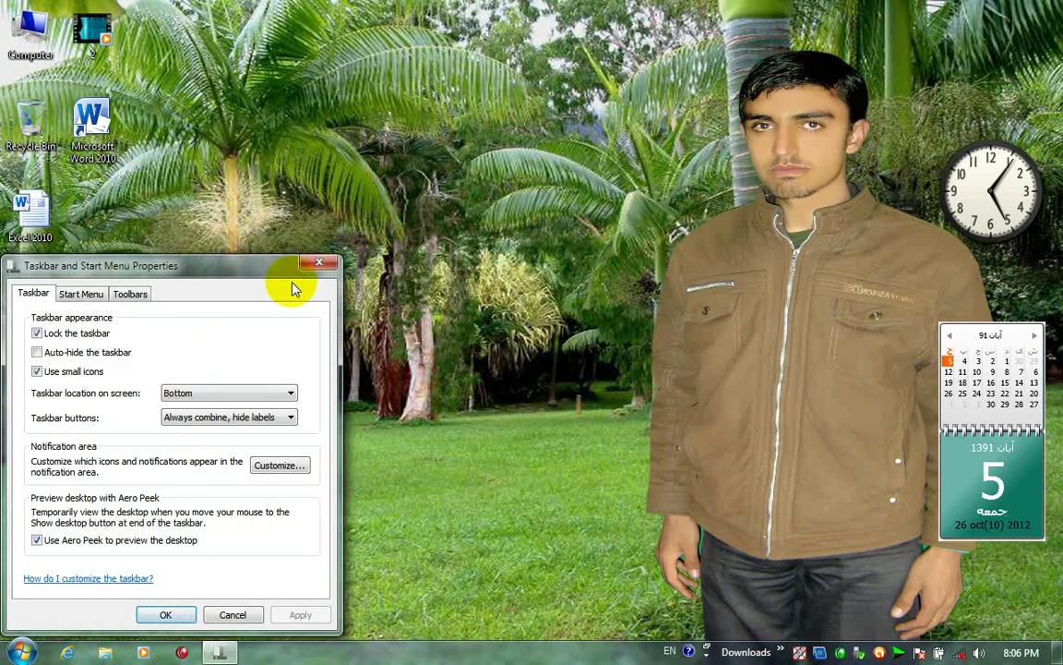
pyautogui.click(314, 265)
# Open the taskbar's list of toolbars.
pyautogui.rightClick(468, 652)
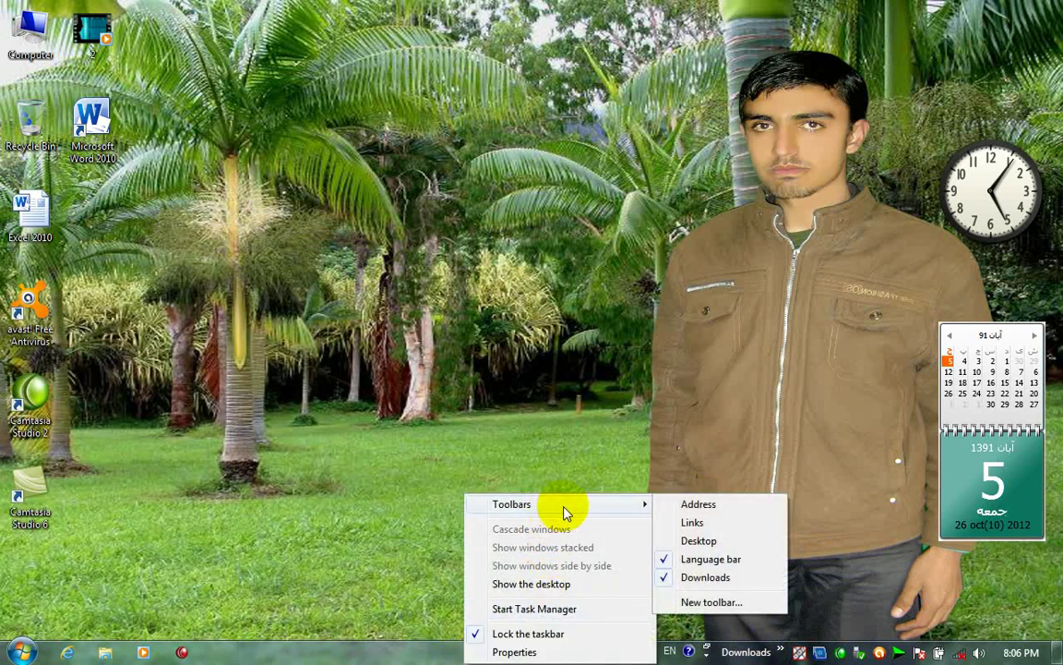
pyautogui.click(514, 505)
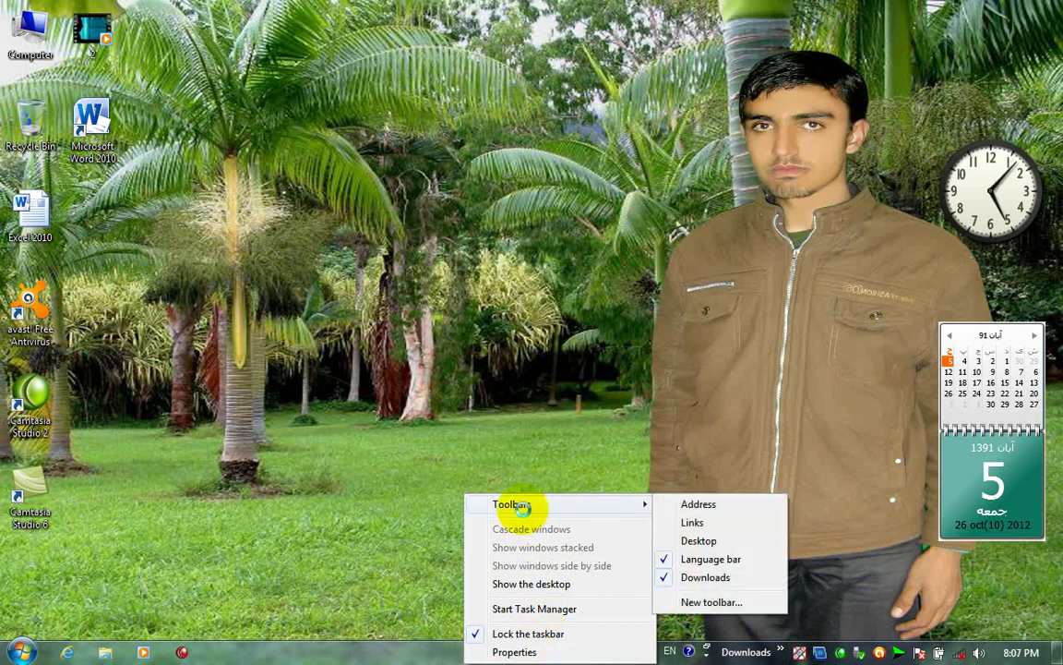